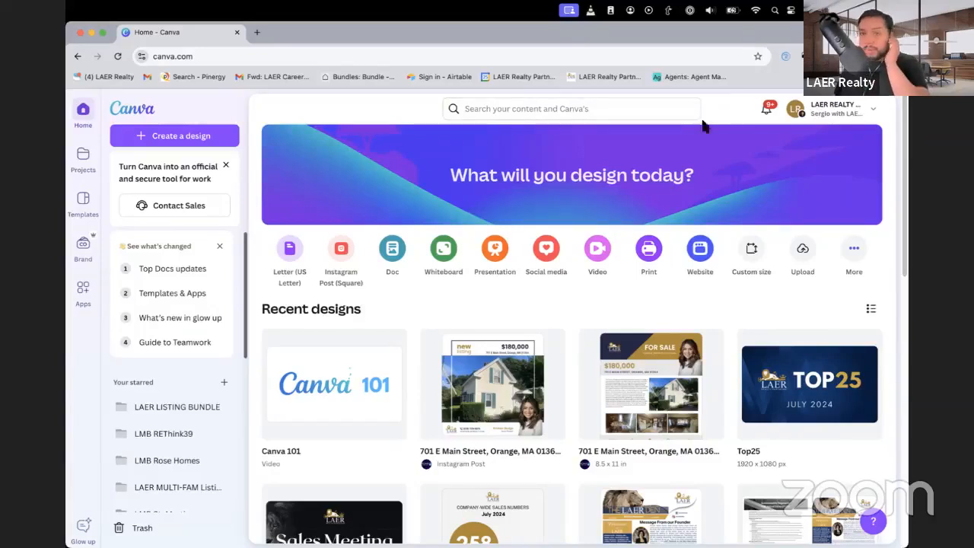
- Open canva.com in a new incognito window to reach its logged-out home page
left_click(872, 56)
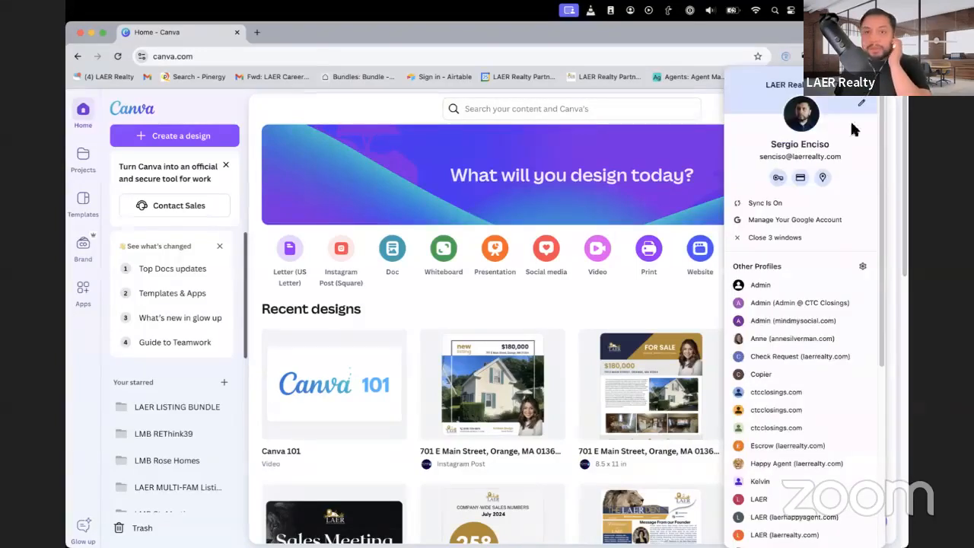
left_click(897, 56)
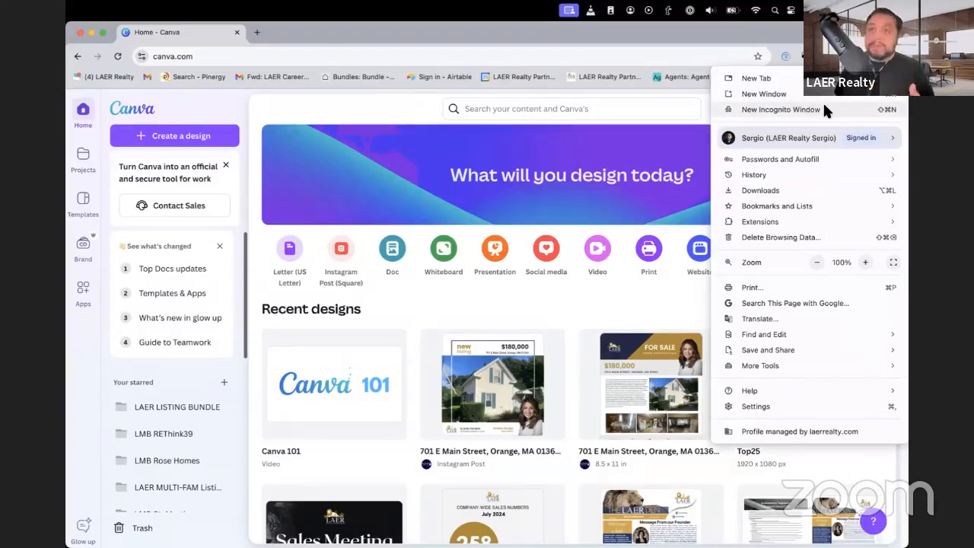
left_click(817, 108)
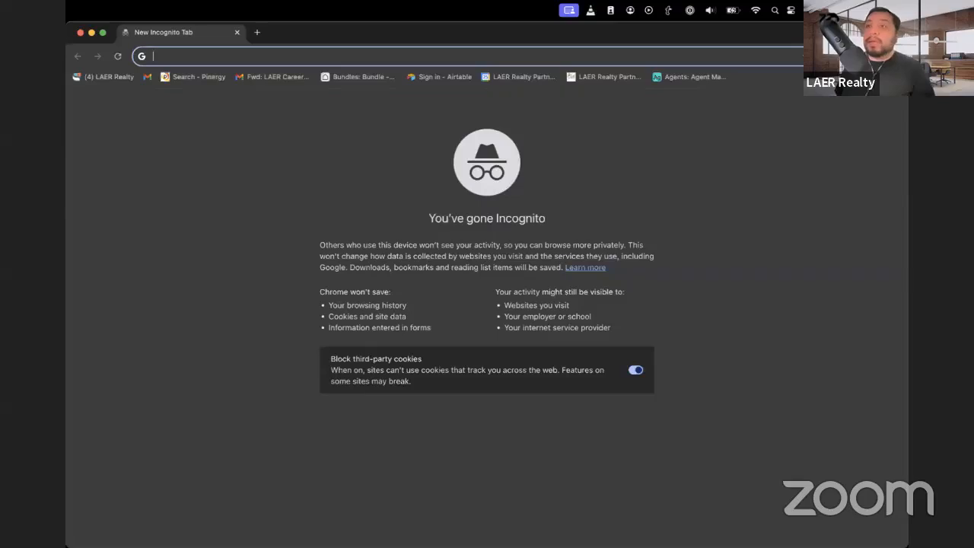
type("c")
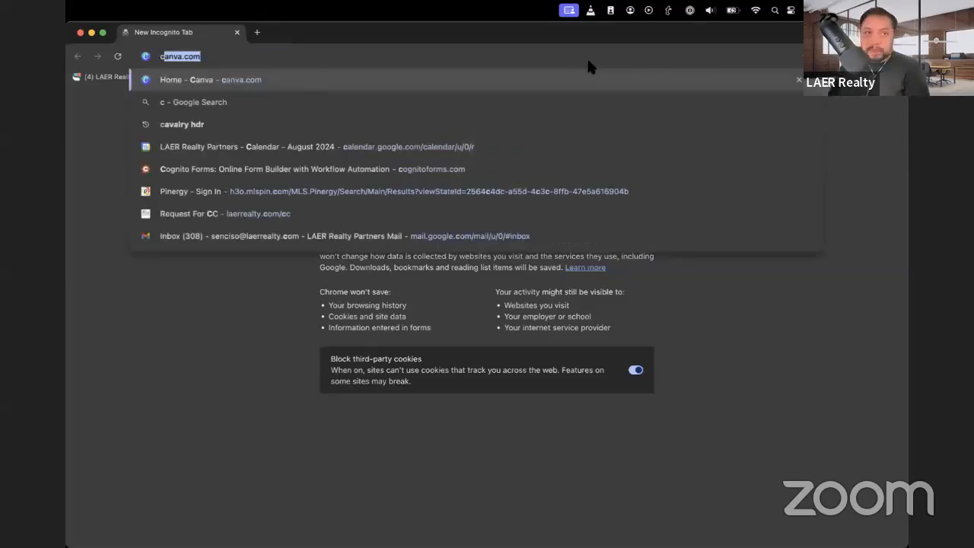
key("Return")
left_click(567, 61)
left_click(570, 60)
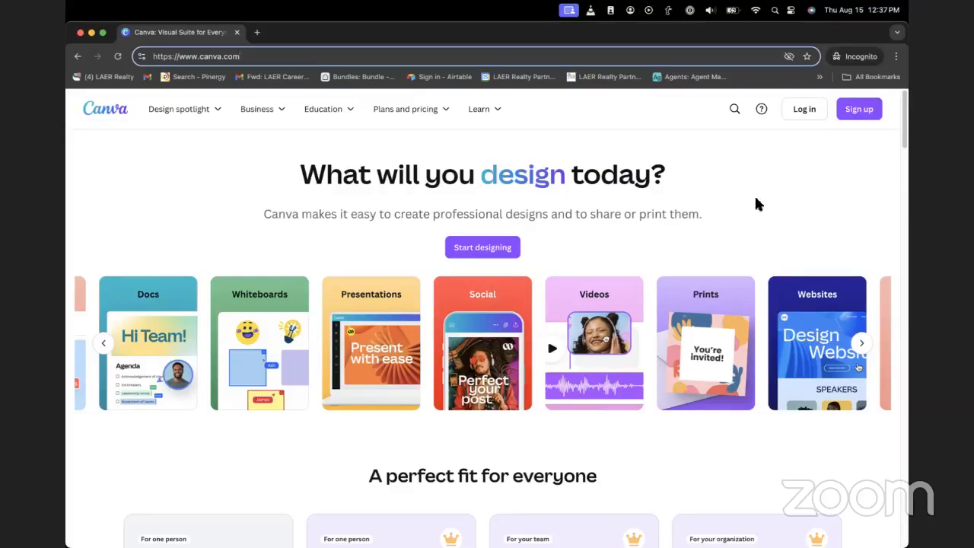
left_click(291, 197)
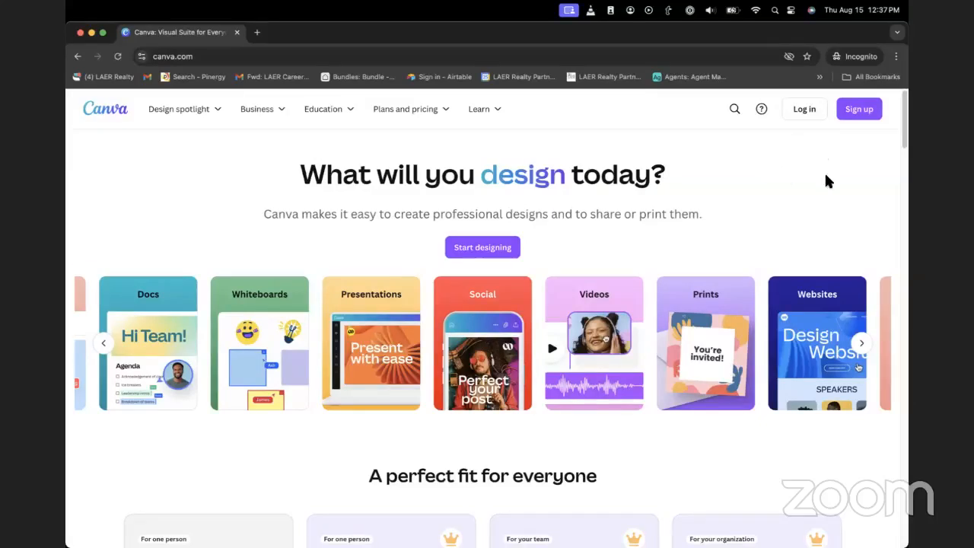
- Examine the sign-up options, including continuing with email and continuing another way, and close the incognito window
left_click(862, 114)
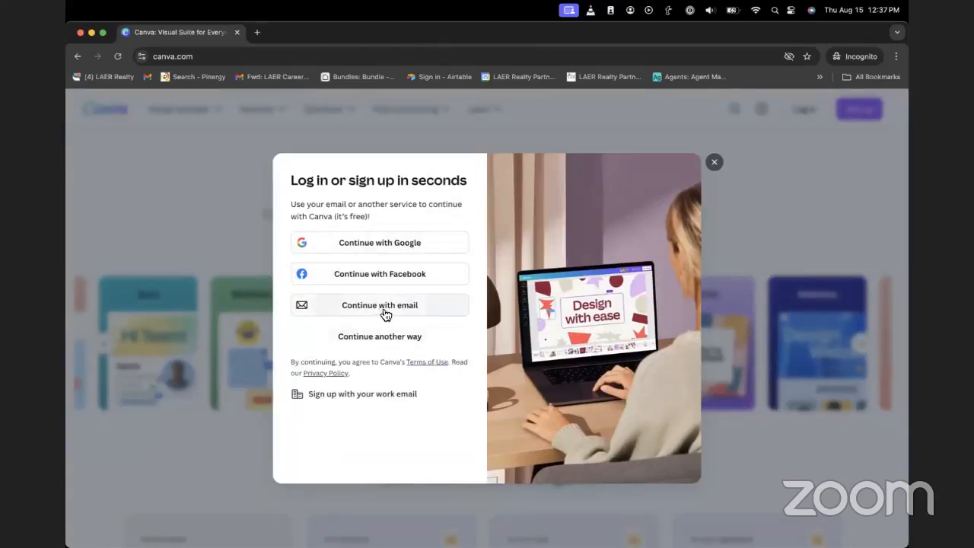
left_click(417, 307)
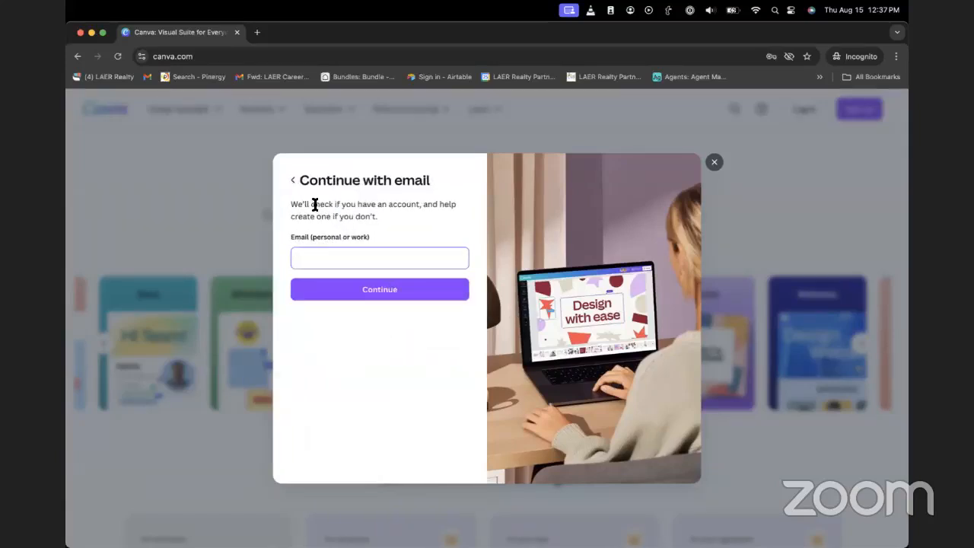
left_click(294, 181)
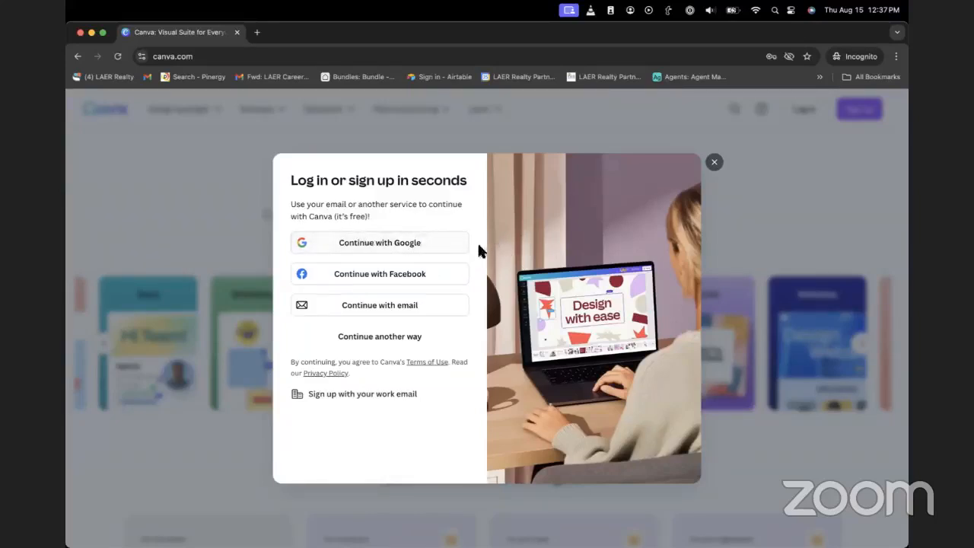
left_click(399, 346)
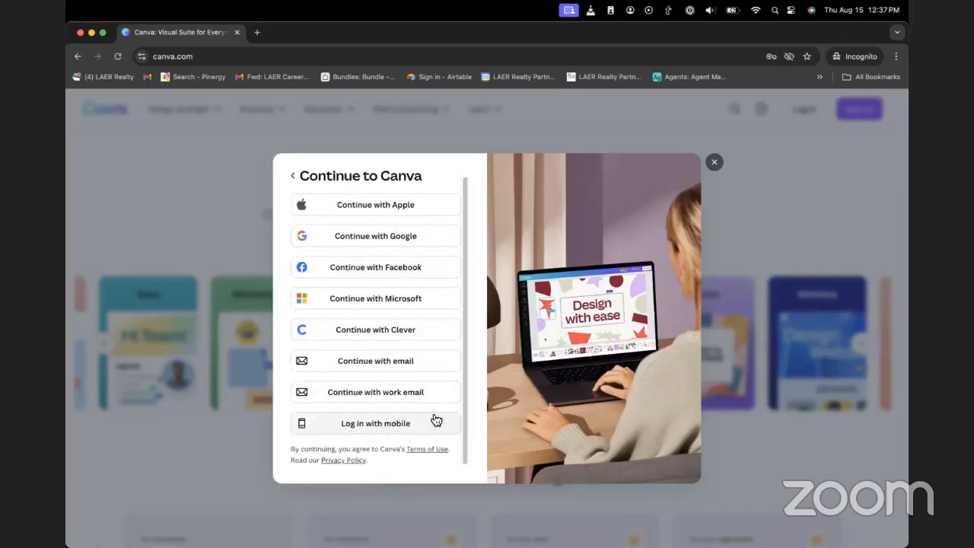
scroll(430, 381, "up", 1)
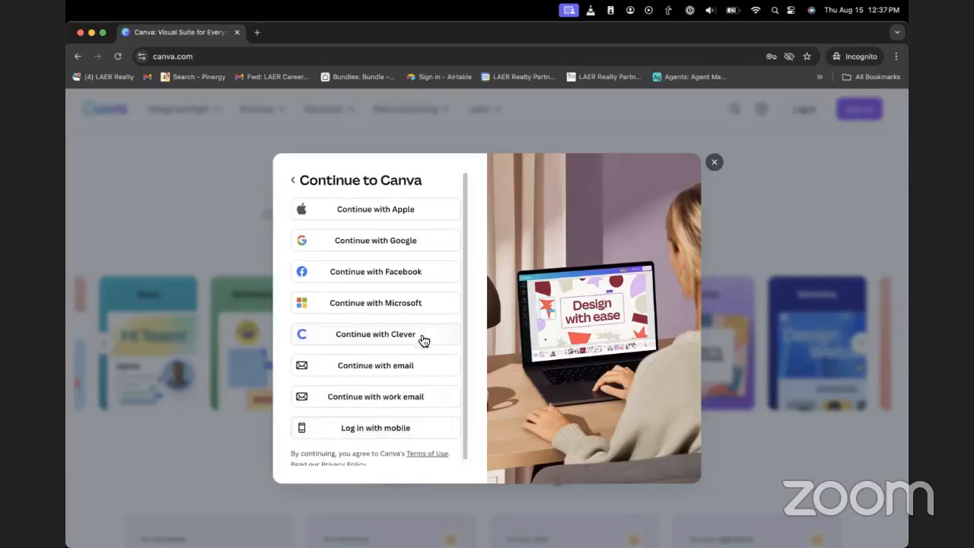
left_click(295, 184)
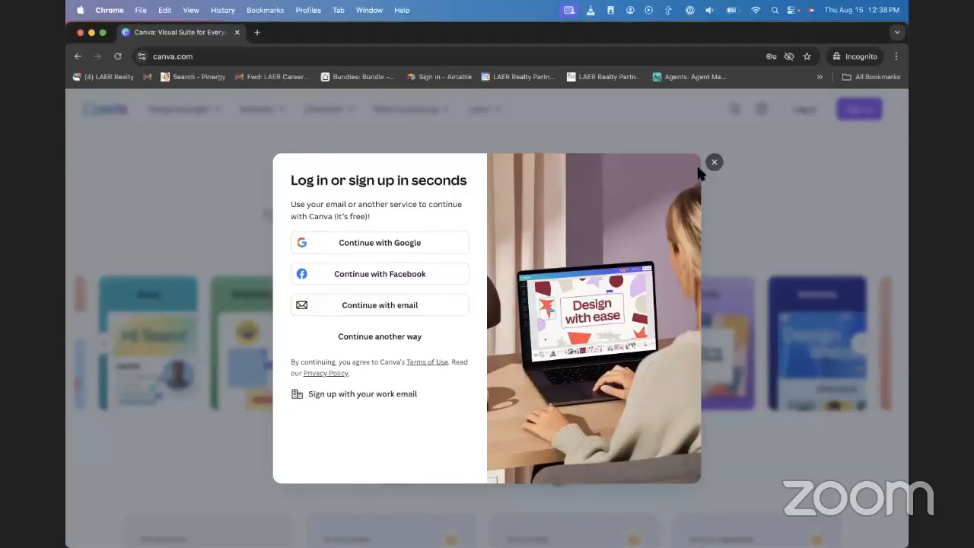
left_click(713, 163)
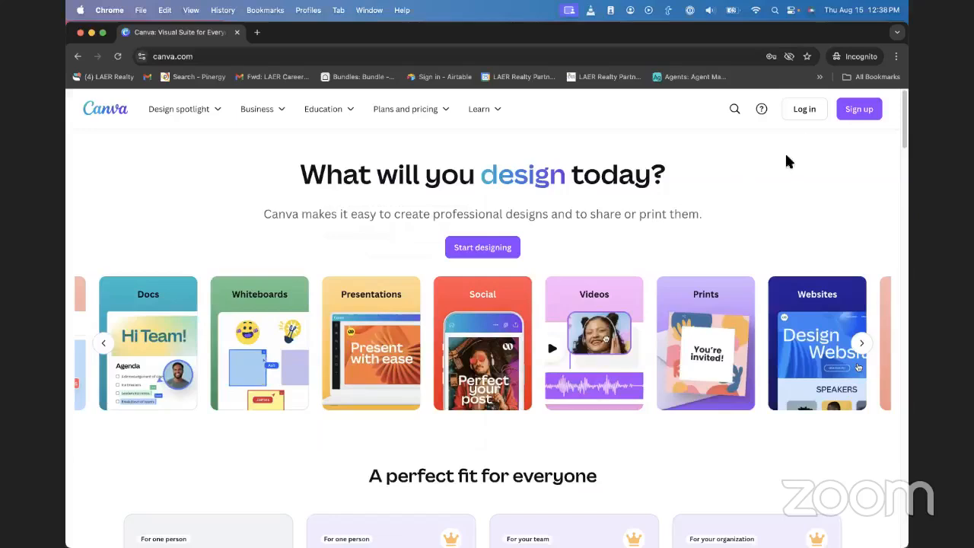
left_click(81, 33)
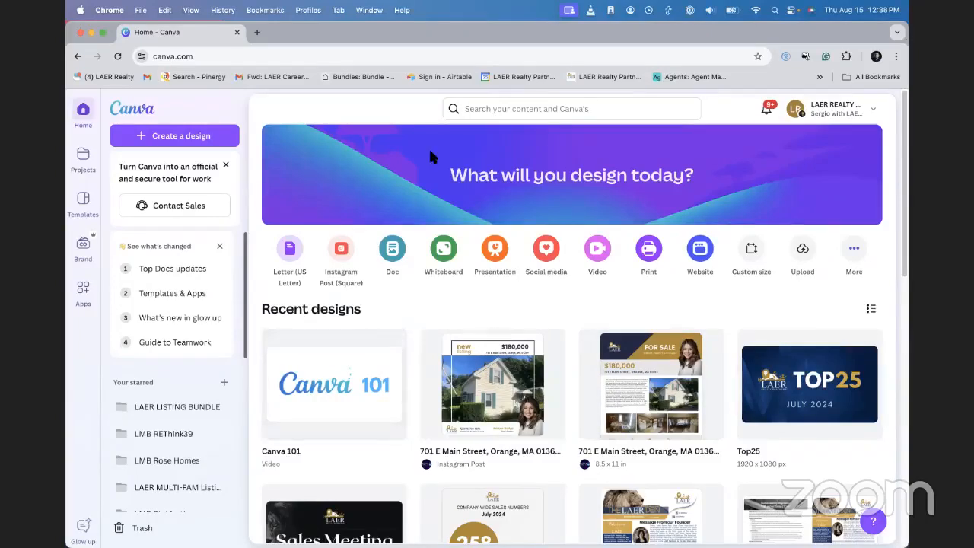
- Switch the account to the free Personal team and dismiss the Canva Pro trial offer
scroll(639, 426, "down", 3)
scroll(608, 380, "up", 3)
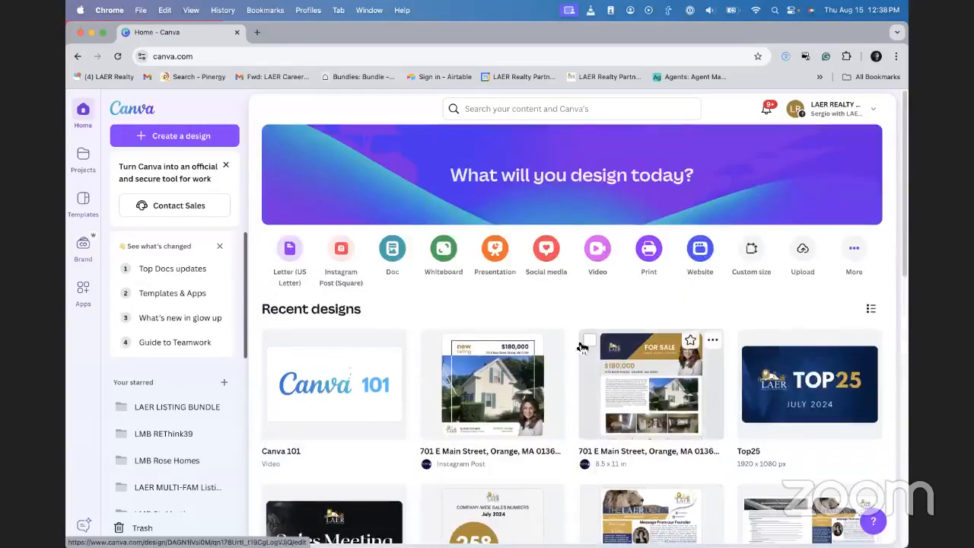
left_click(842, 106)
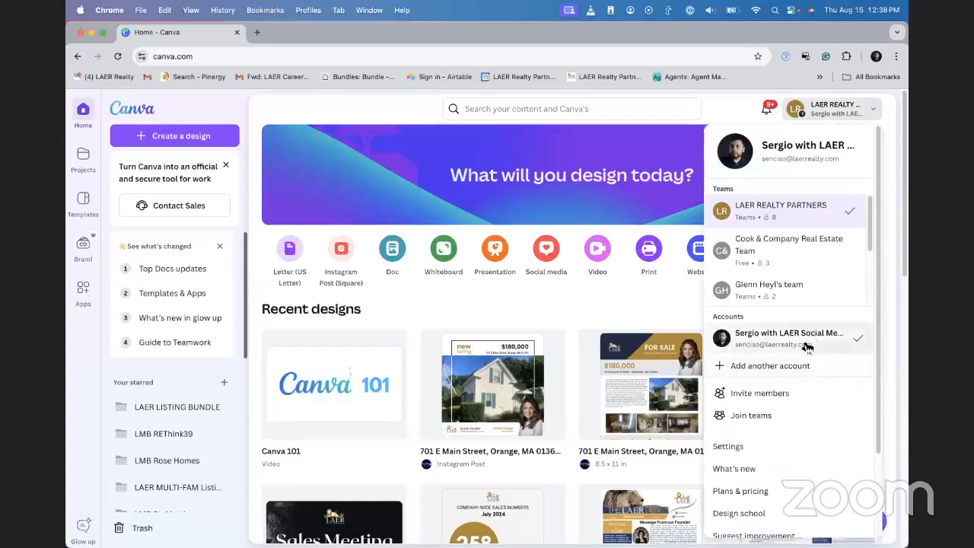
scroll(805, 282, "down", 2)
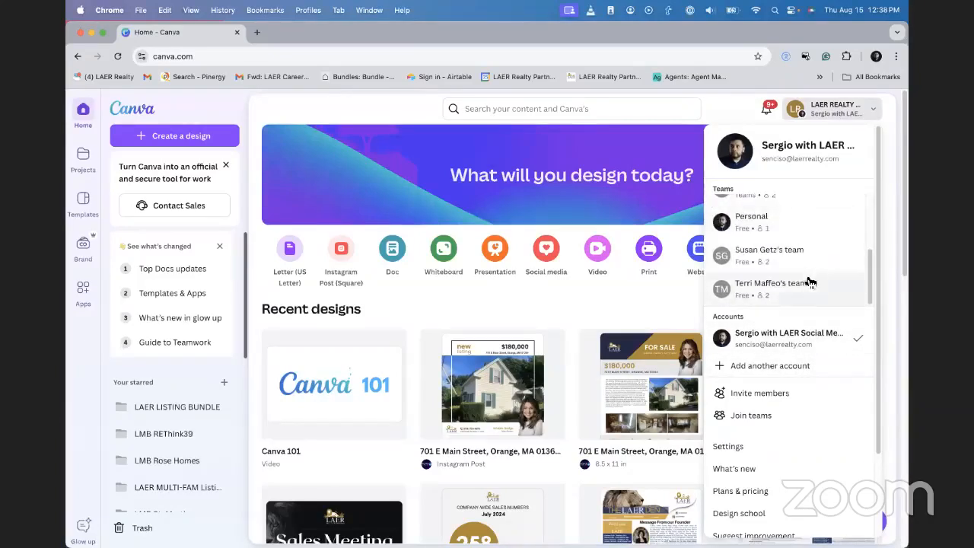
left_click(796, 247)
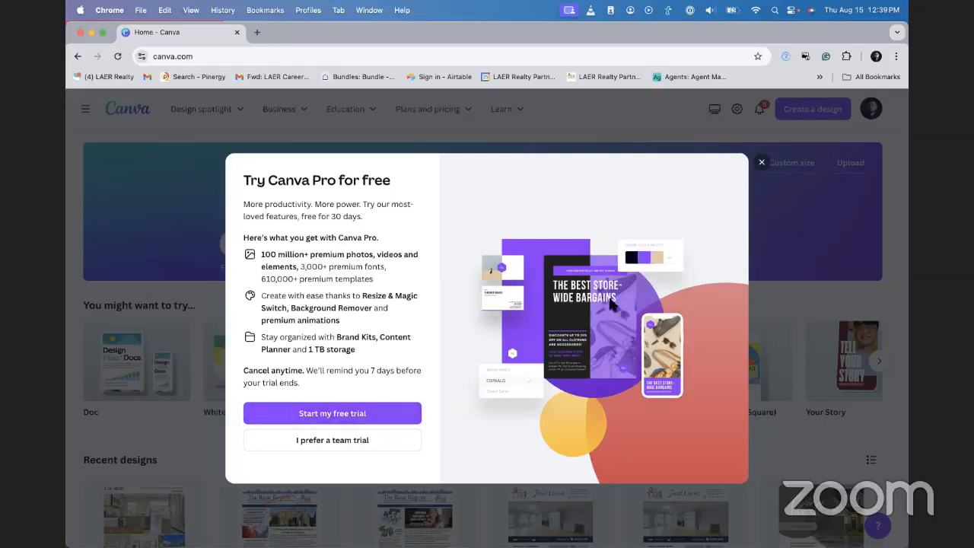
left_click(762, 163)
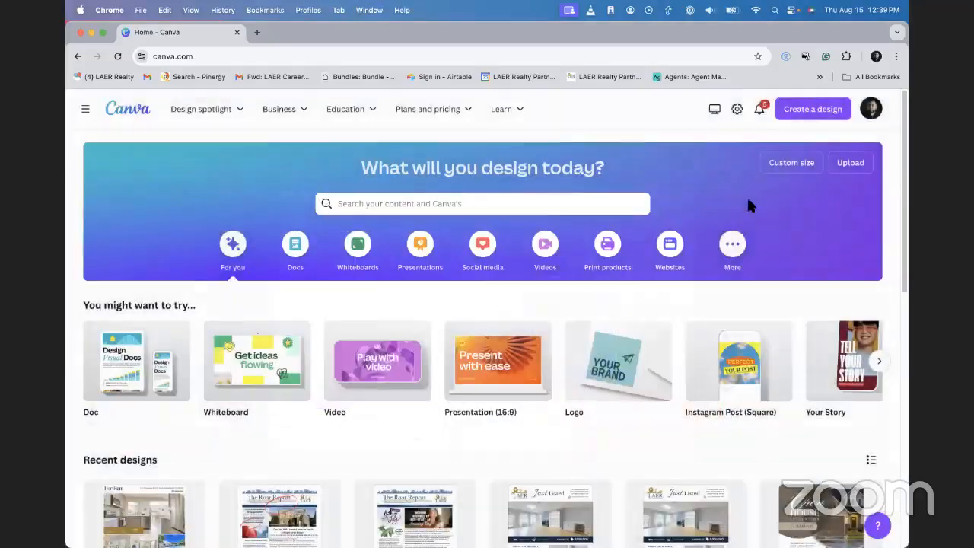
- Expand the side navigation menu on the Personal team's home page
scroll(460, 319, "down", 3)
scroll(464, 331, "up", 3)
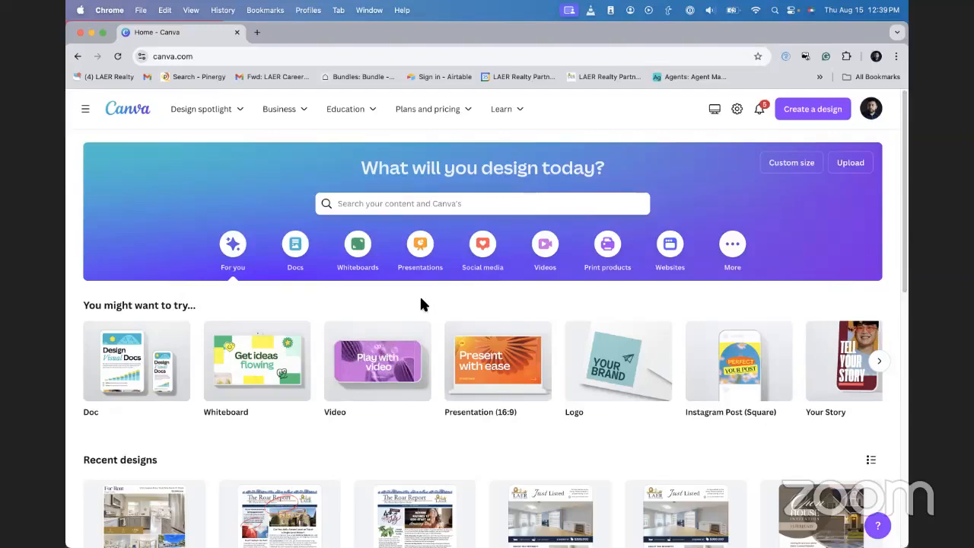
scroll(487, 309, "down", 4)
scroll(487, 331, "up", 4)
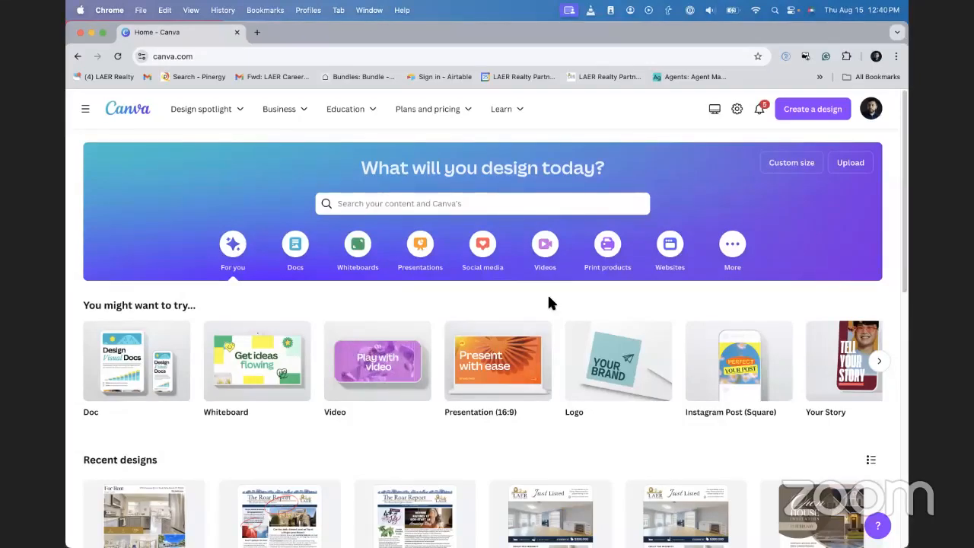
scroll(546, 301, "down", 5)
scroll(545, 307, "up", 5)
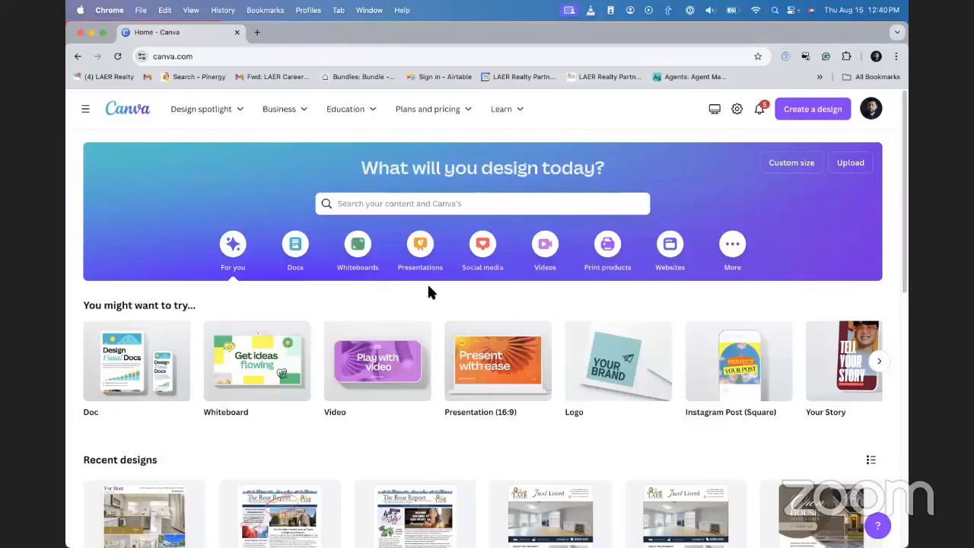
left_click(86, 109)
left_click(86, 110)
left_click(86, 109)
- Look through the home page's suggested formats, search suggestions and recent designs
scroll(416, 367, "down", 3)
scroll(416, 367, "up", 3)
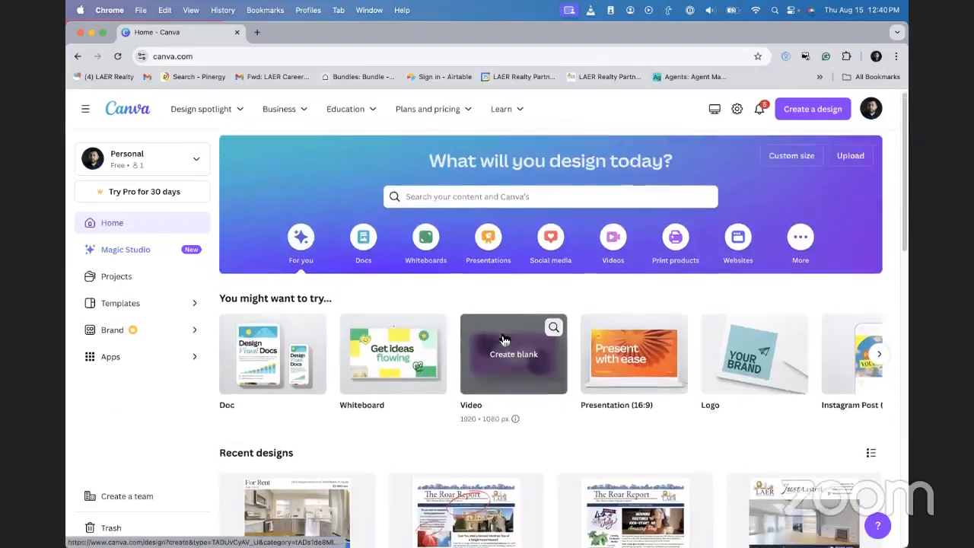
scroll(602, 387, "down", 3)
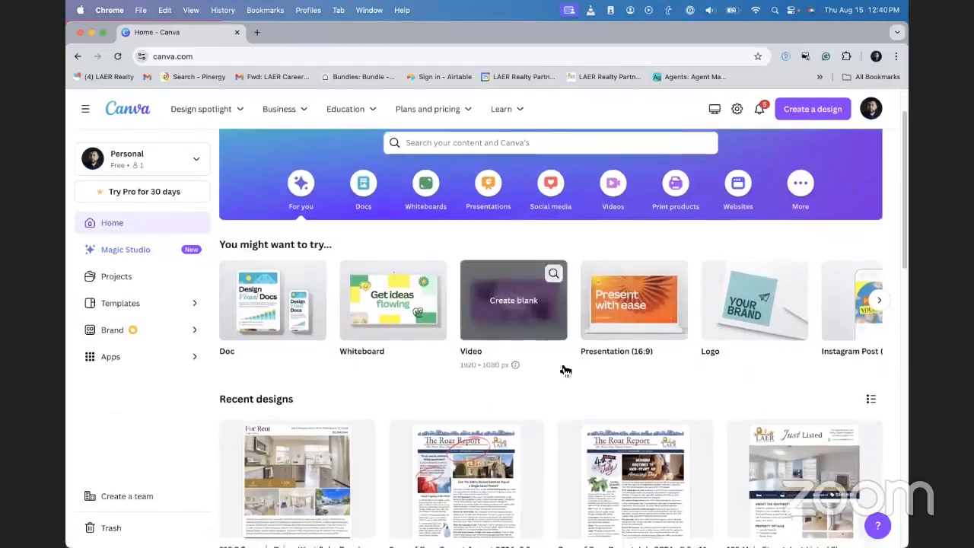
scroll(342, 254, "up", 3)
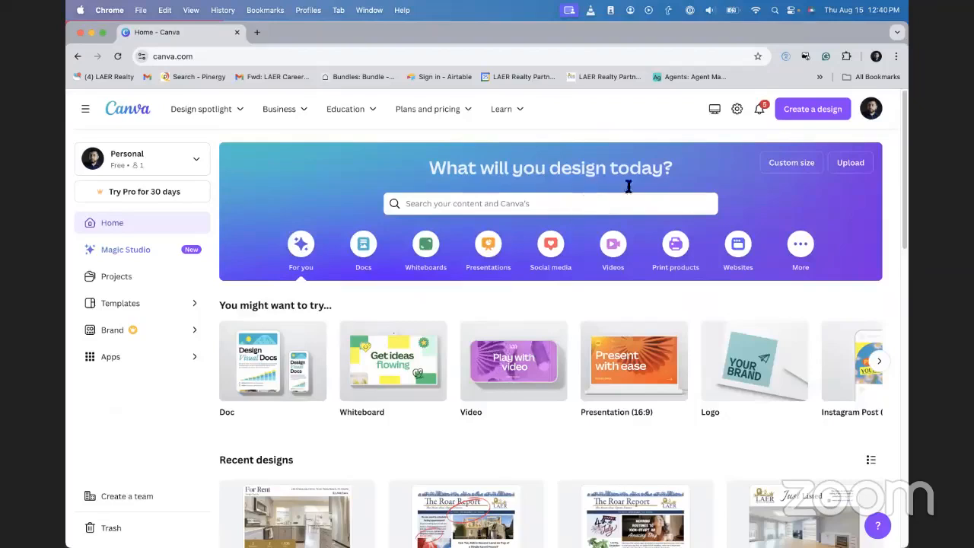
left_click(613, 202)
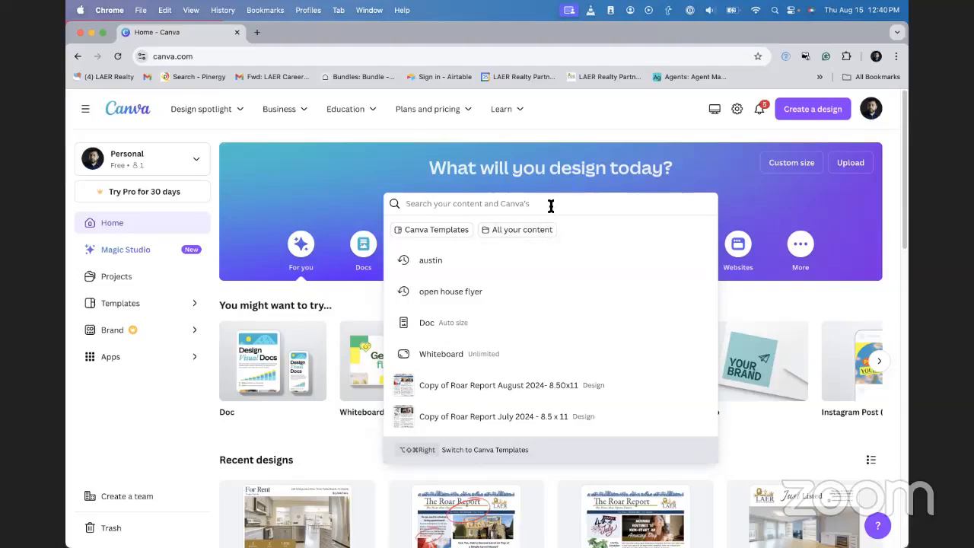
left_click(758, 293)
scroll(754, 335, "down", 2)
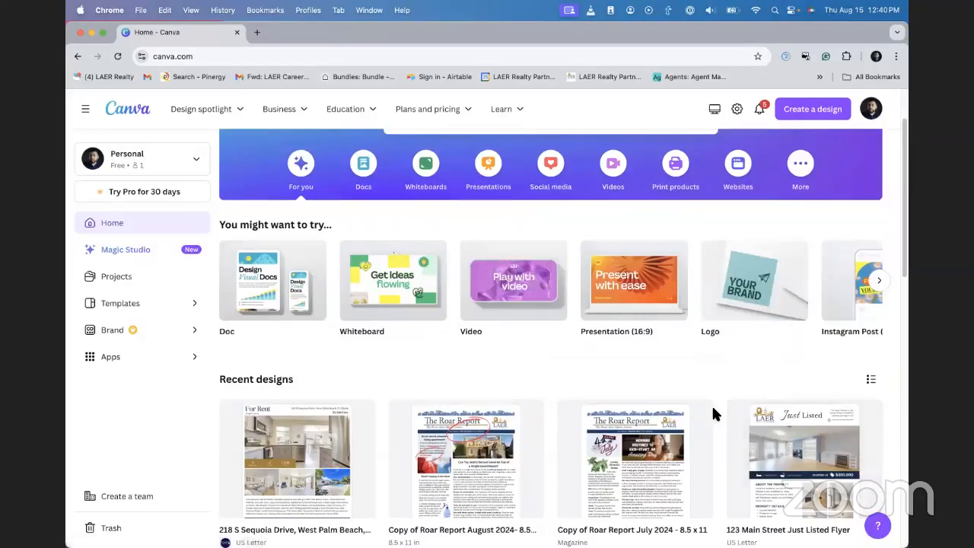
scroll(672, 403, "down", 6)
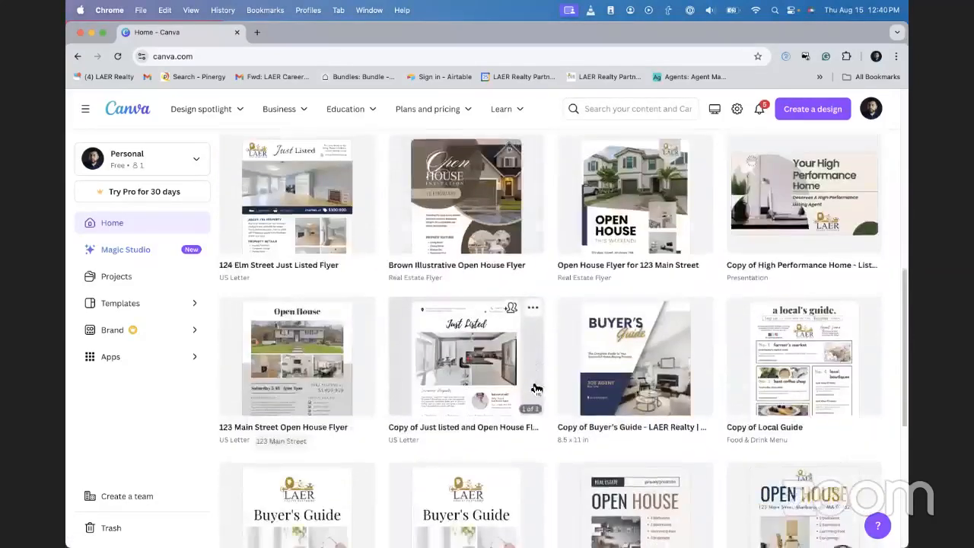
scroll(537, 389, "up", 7)
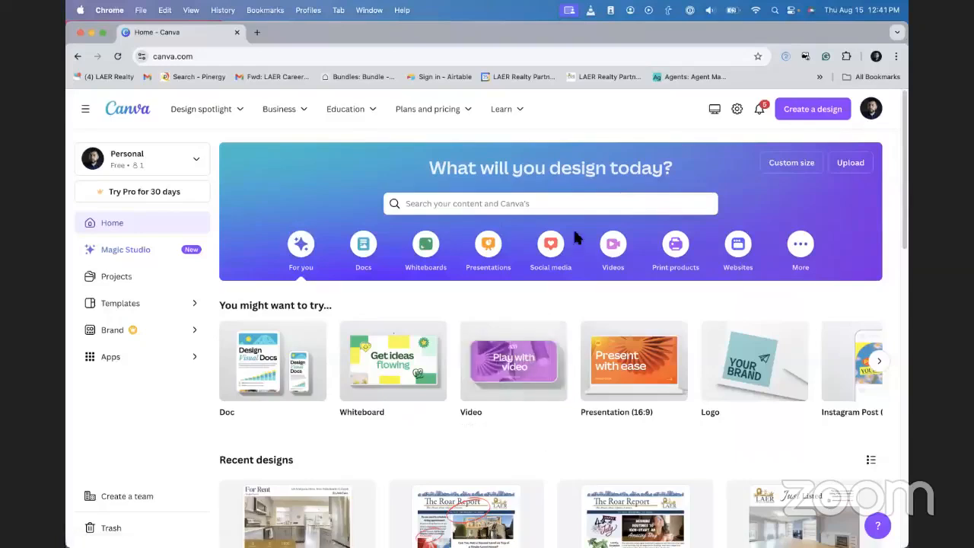
- Search for "open house" within All your content and show the full results page
left_click(561, 205)
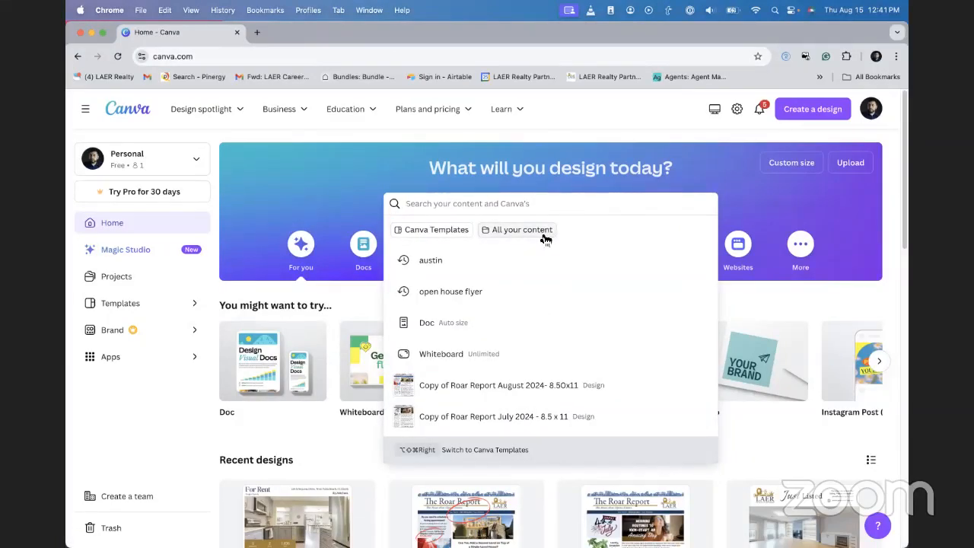
type("open ")
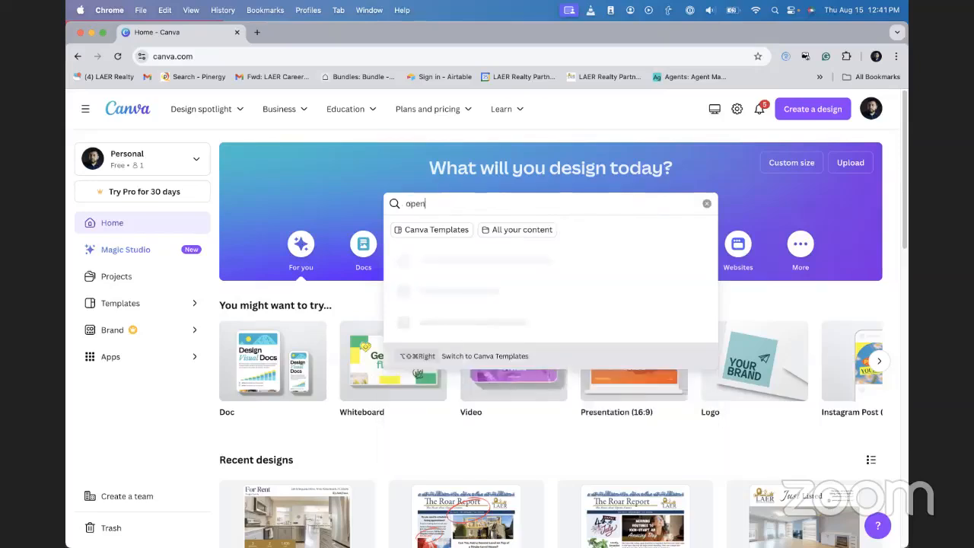
type("house")
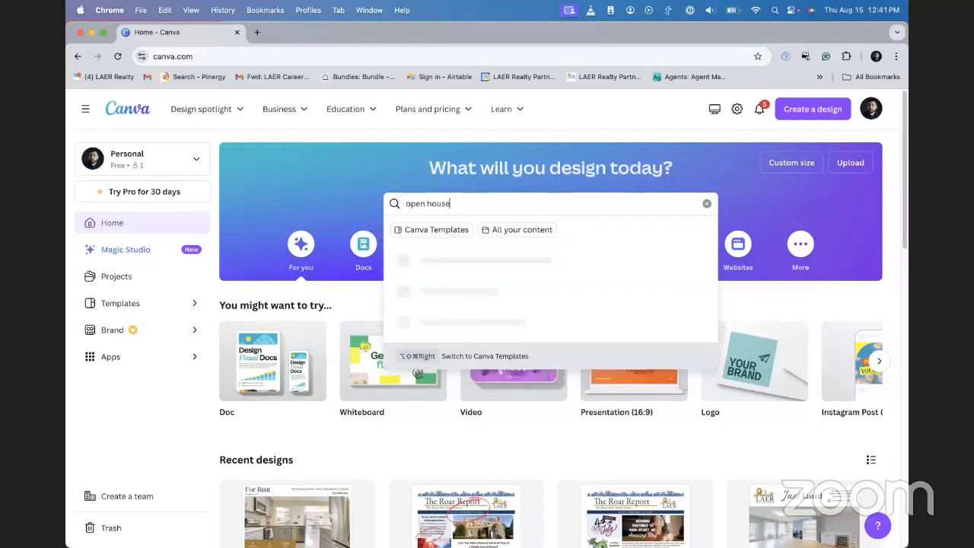
left_click(530, 236)
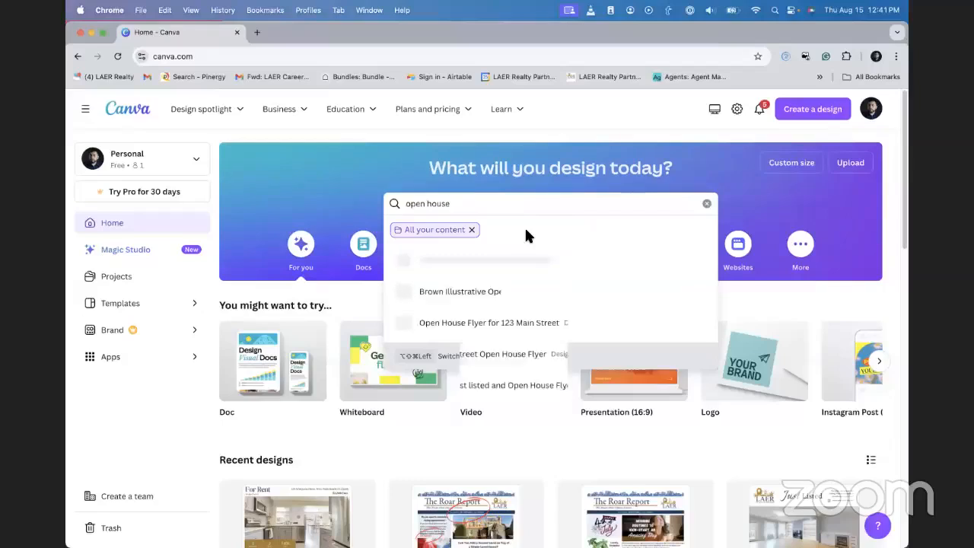
scroll(519, 373, "down", 1)
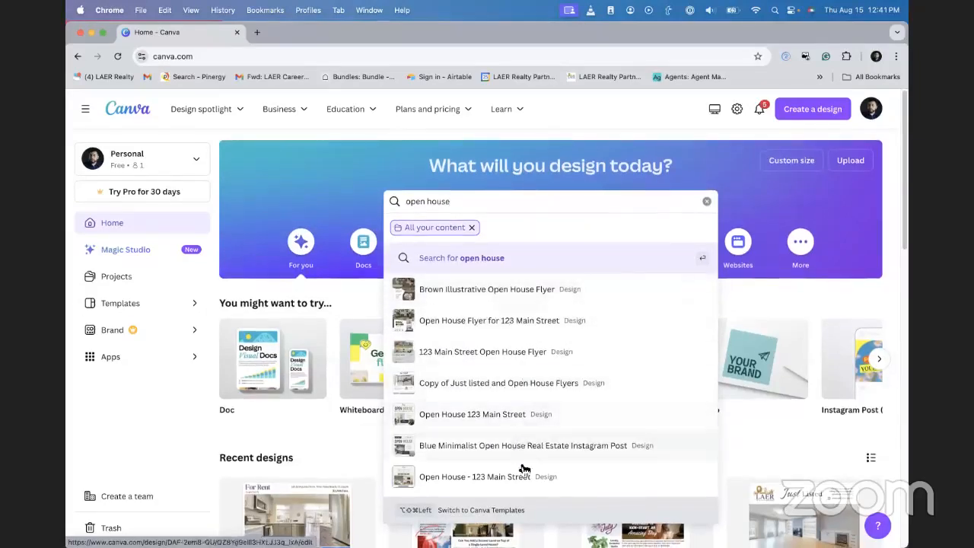
left_click(484, 259)
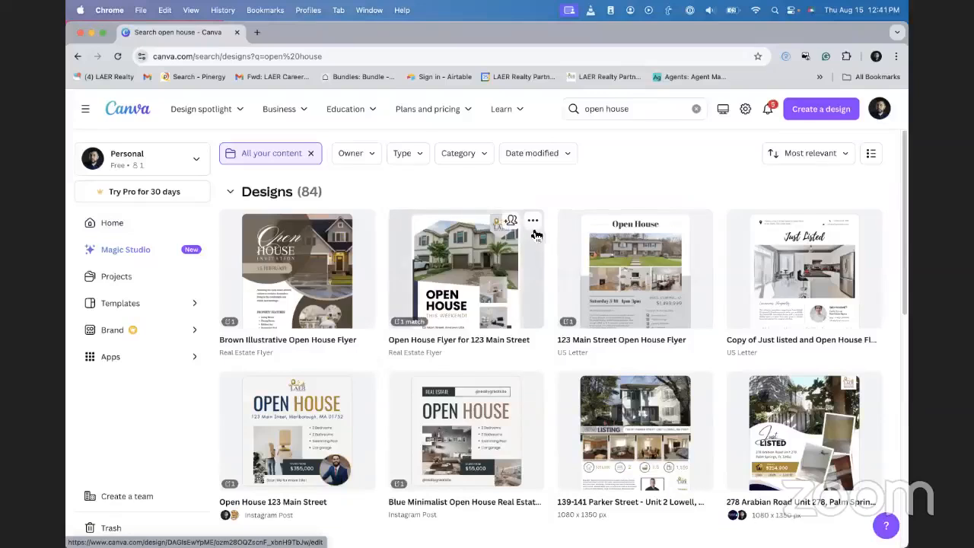
- Look through the "open house" designs in All your content, loading more results three times
scroll(655, 252, "down", 1)
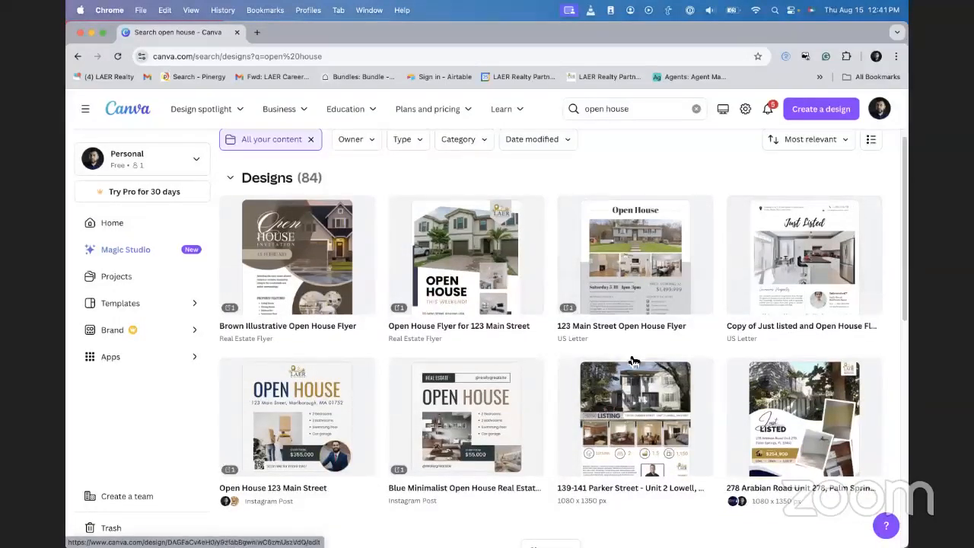
scroll(528, 414, "down", 2)
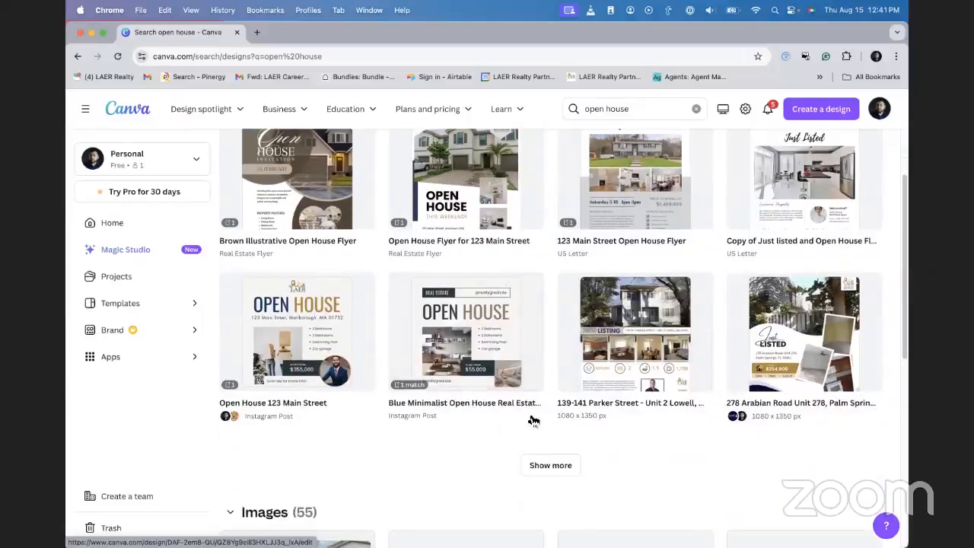
scroll(531, 411, "up", 1)
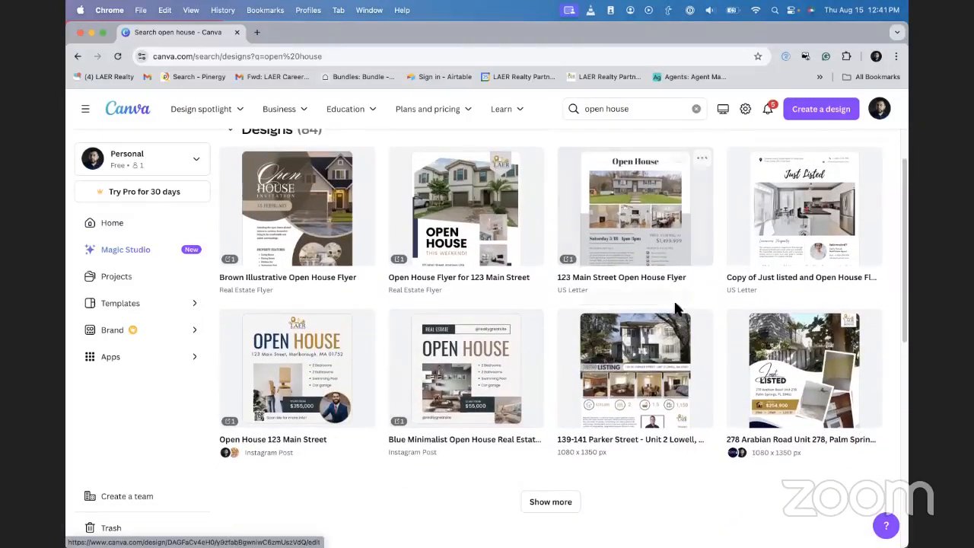
scroll(613, 350, "up", 2)
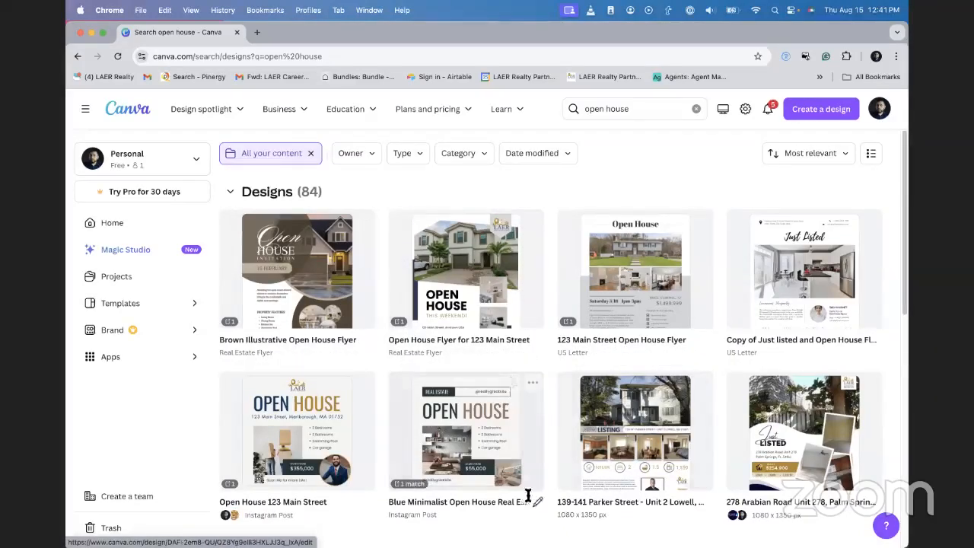
scroll(639, 340, "down", 2)
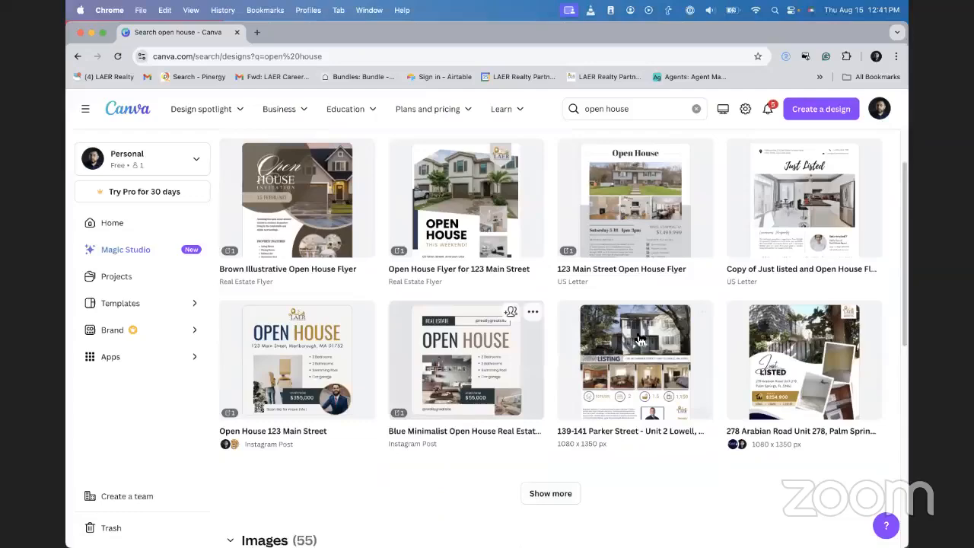
left_click(563, 493)
scroll(575, 259, "down", 2)
scroll(575, 259, "down", 9)
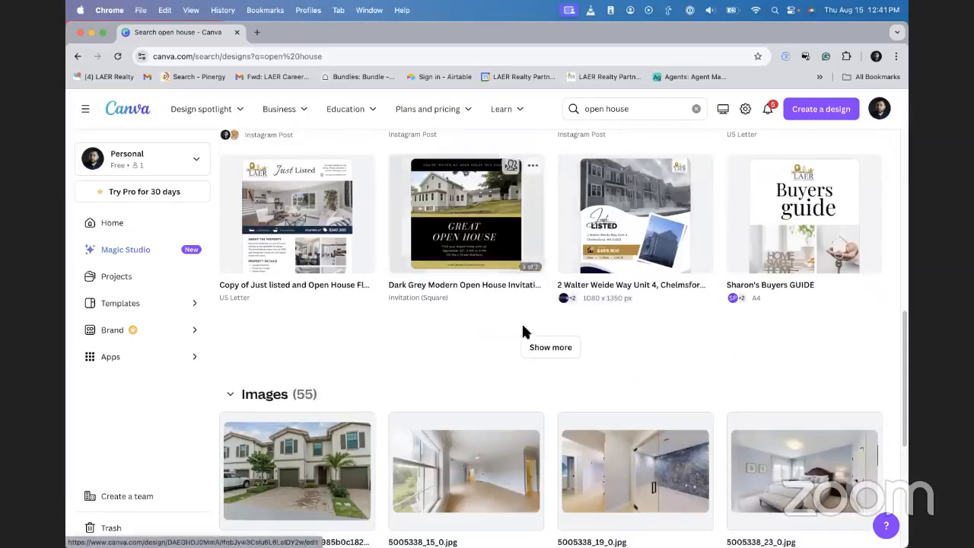
left_click(550, 347)
scroll(567, 257, "down", 8)
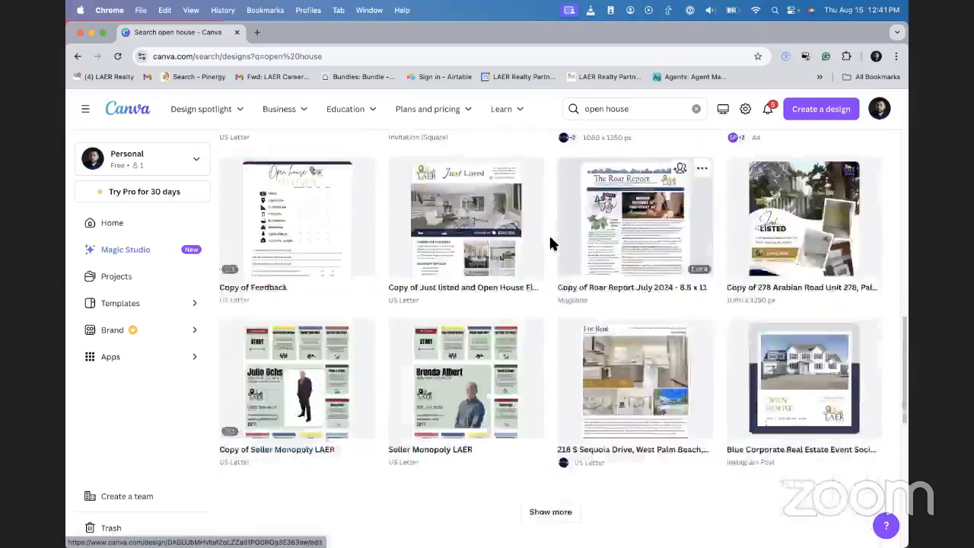
left_click(550, 360)
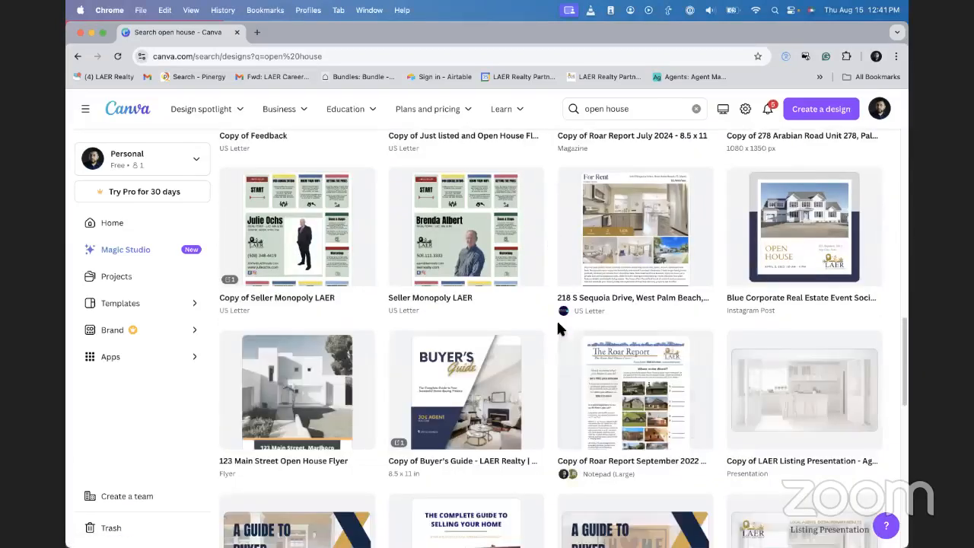
- Review the expanded list of open house designs and return to its beginning
scroll(545, 318, "up", 5)
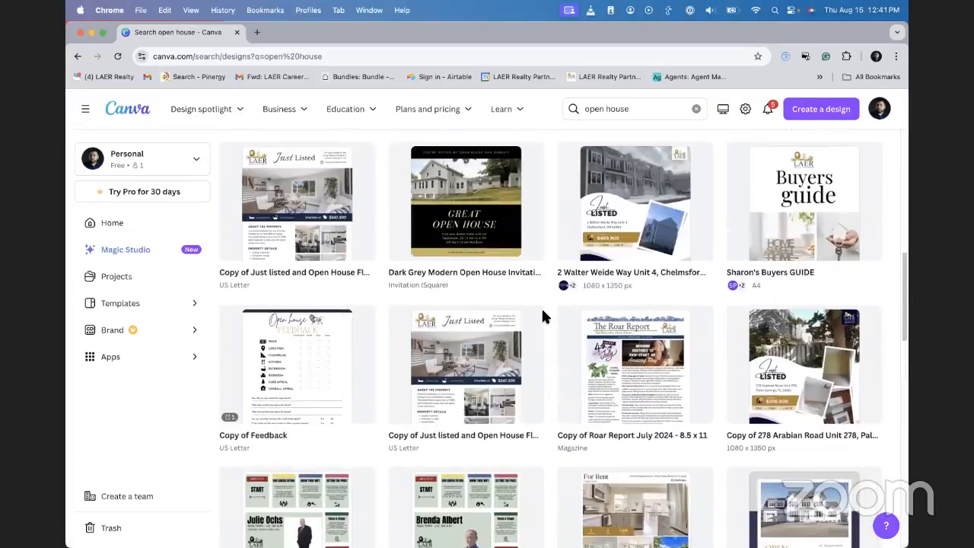
scroll(542, 318, "down", 3)
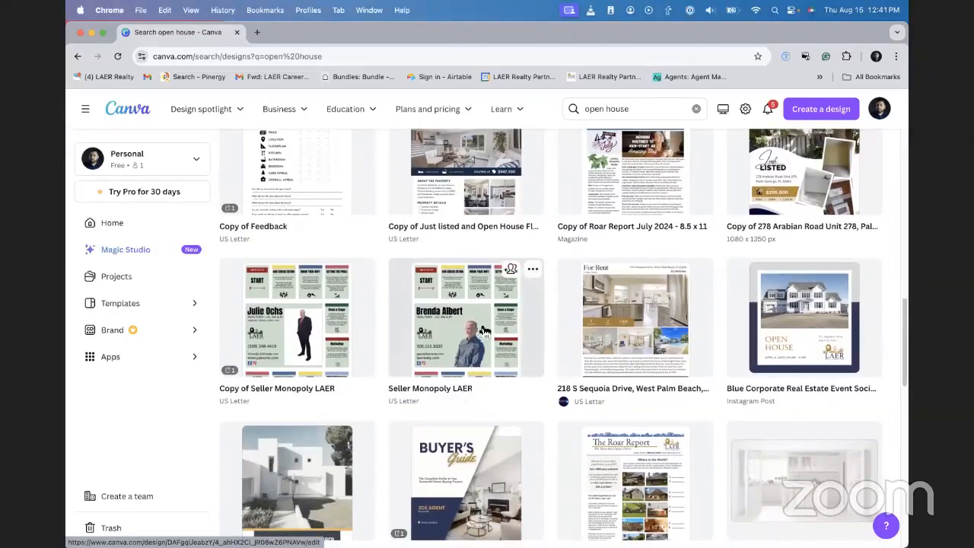
scroll(475, 335, "down", 3)
scroll(473, 338, "up", 4)
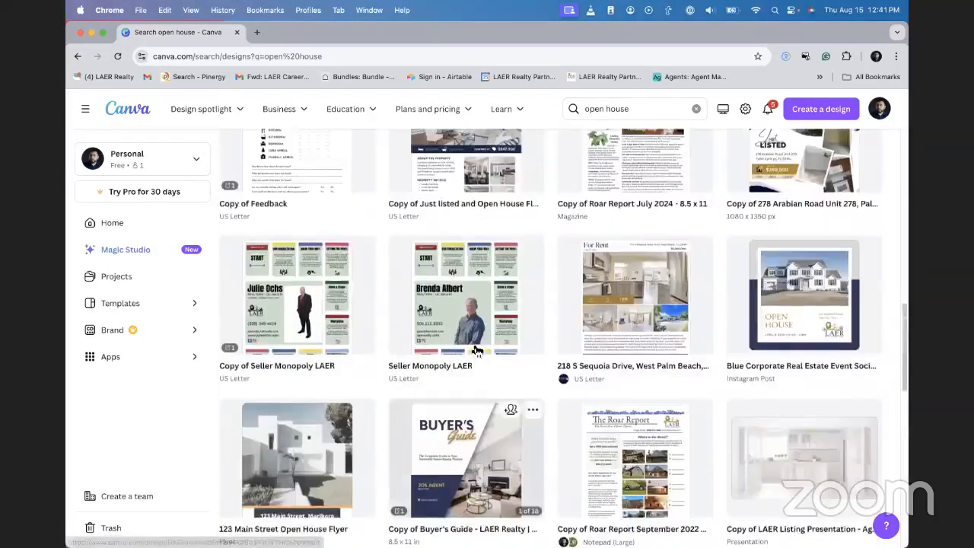
scroll(477, 414, "up", 4)
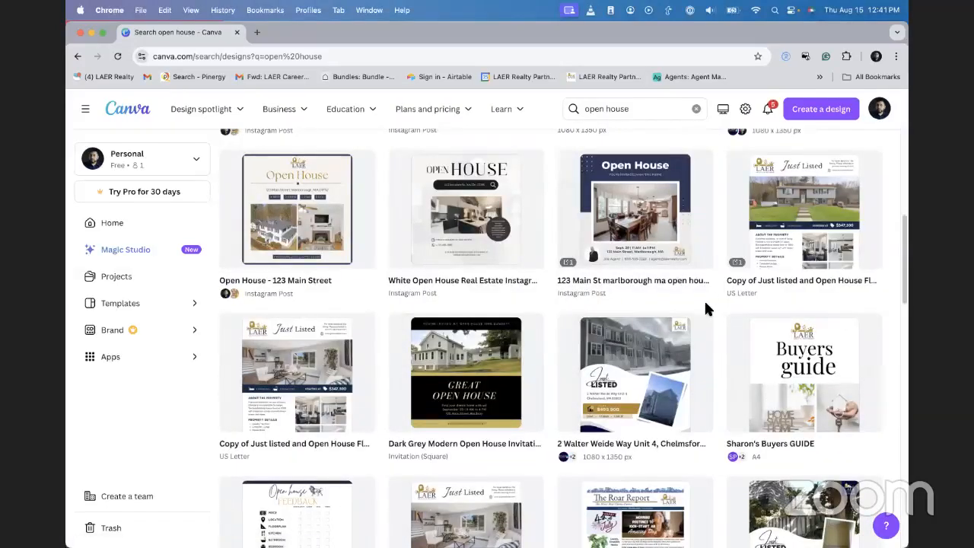
scroll(689, 307, "up", 3)
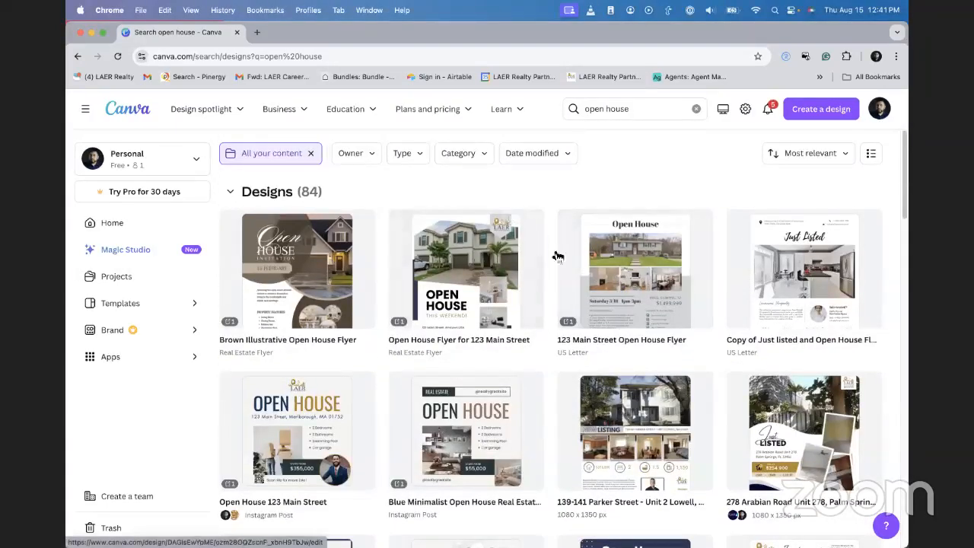
- Go back to the home page and search for "open house" within Canva Templates
left_click(77, 56)
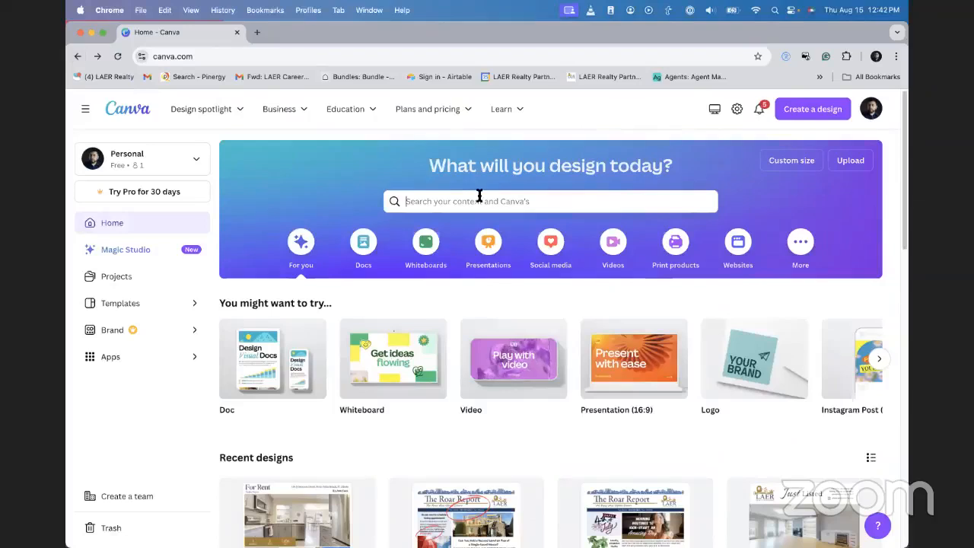
left_click(479, 198)
type("o")
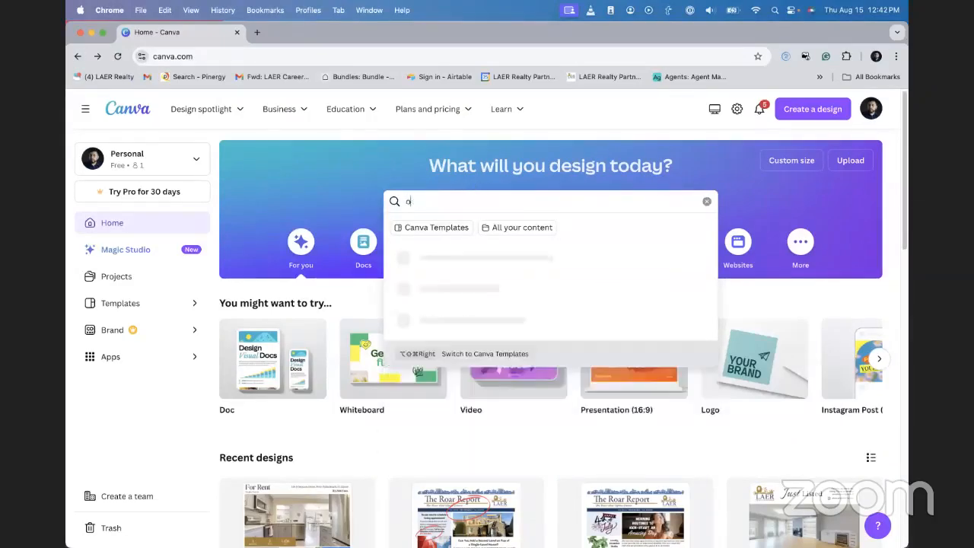
type("pen house")
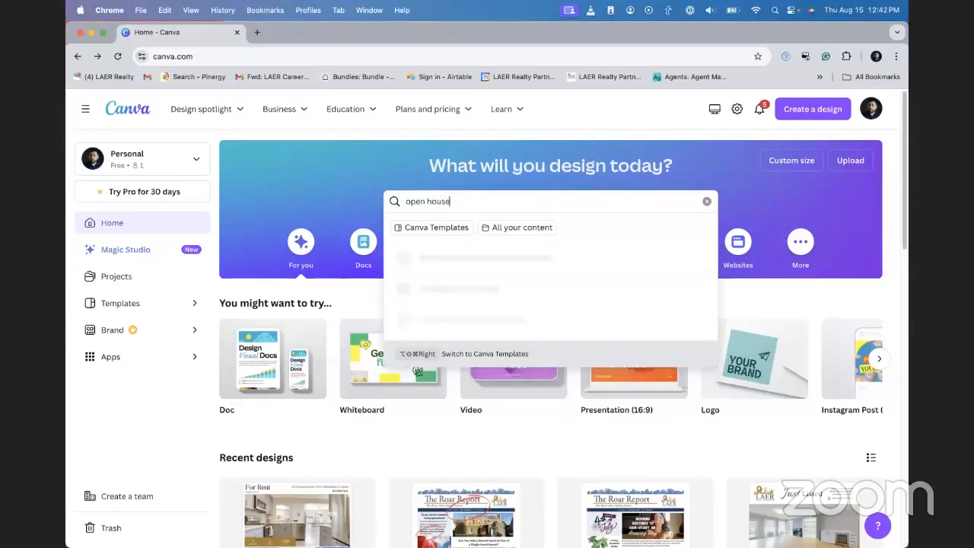
left_click(452, 230)
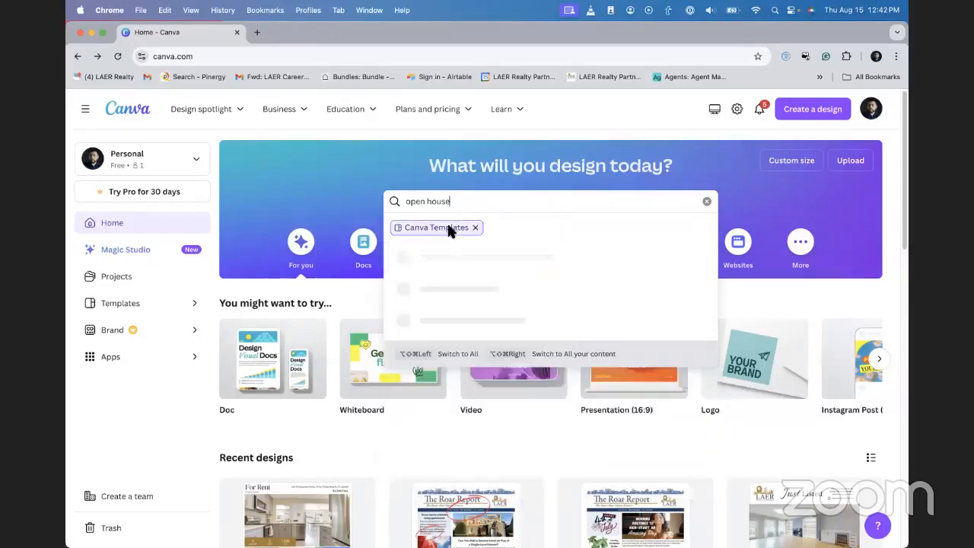
left_click(456, 258)
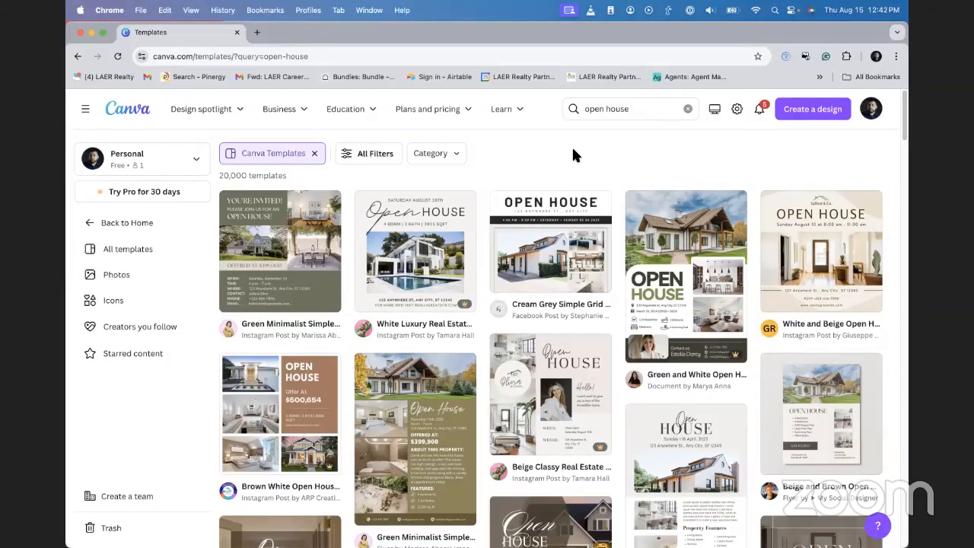
- Browse the "open house" template results to examine the available styles and formats, and return to the start of the list
scroll(574, 155, "down", 2)
scroll(571, 244, "down", 6)
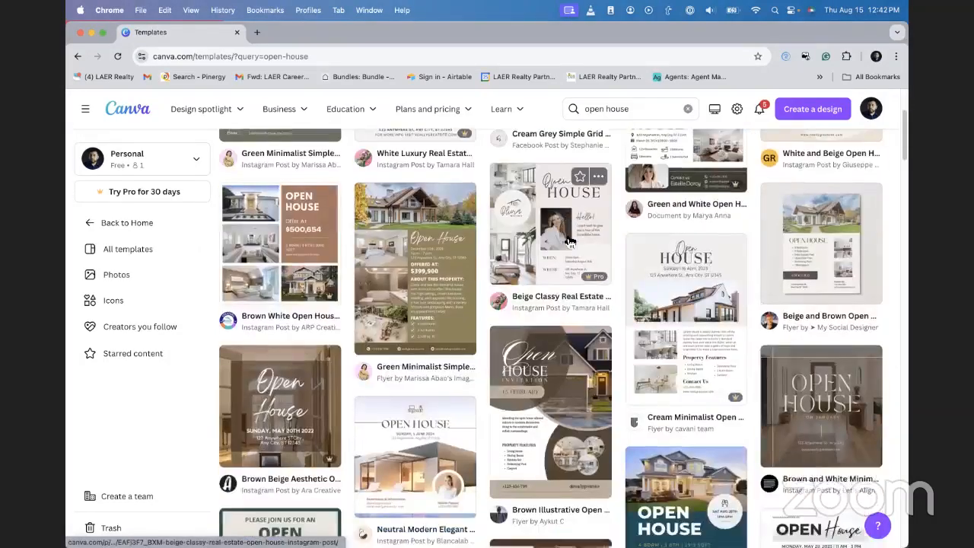
scroll(567, 242, "down", 12)
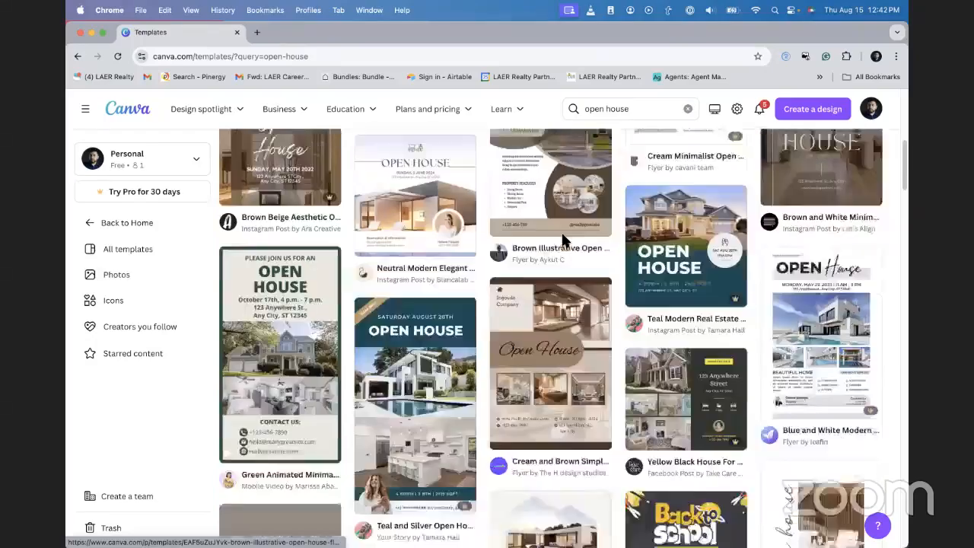
scroll(563, 242, "down", 20)
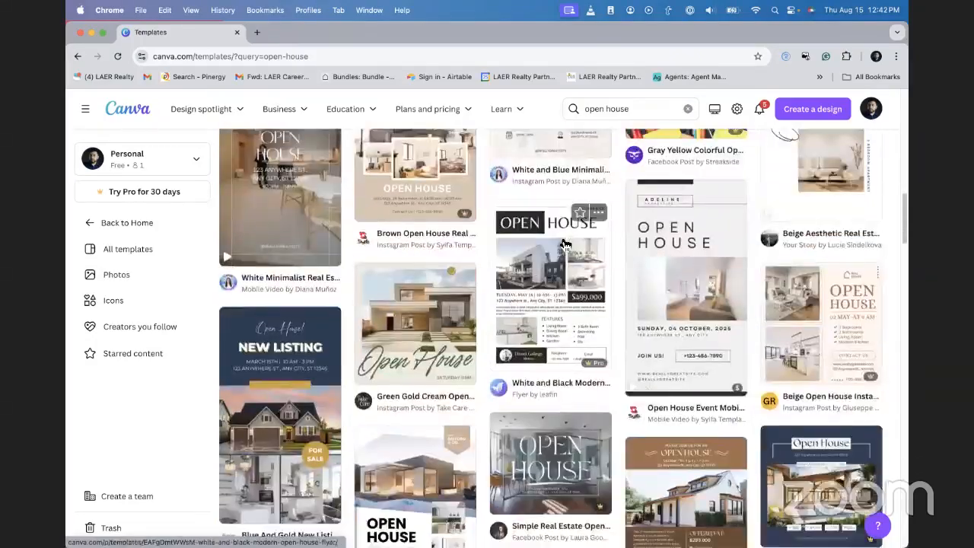
scroll(563, 243, "down", 20)
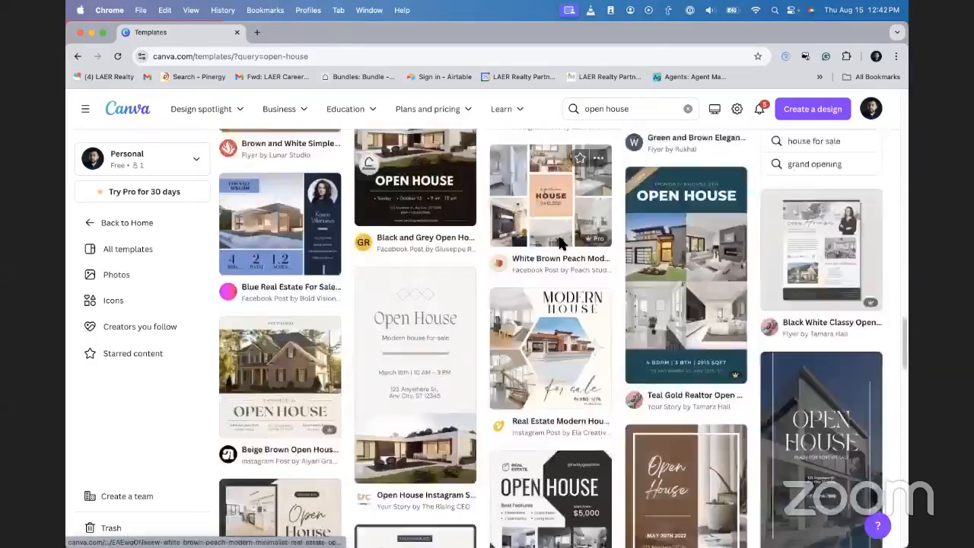
scroll(561, 247, "down", 20)
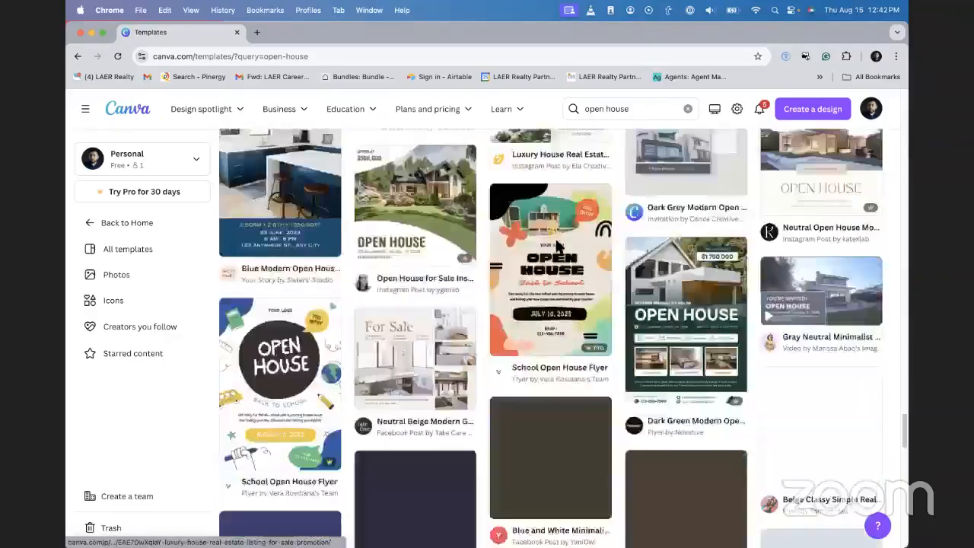
scroll(558, 251, "down", 20)
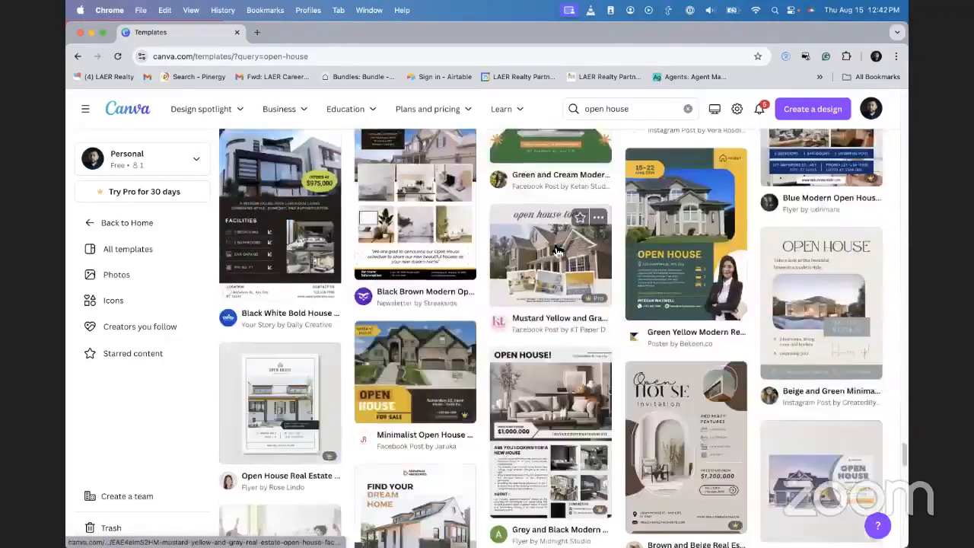
scroll(558, 251, "down", 20)
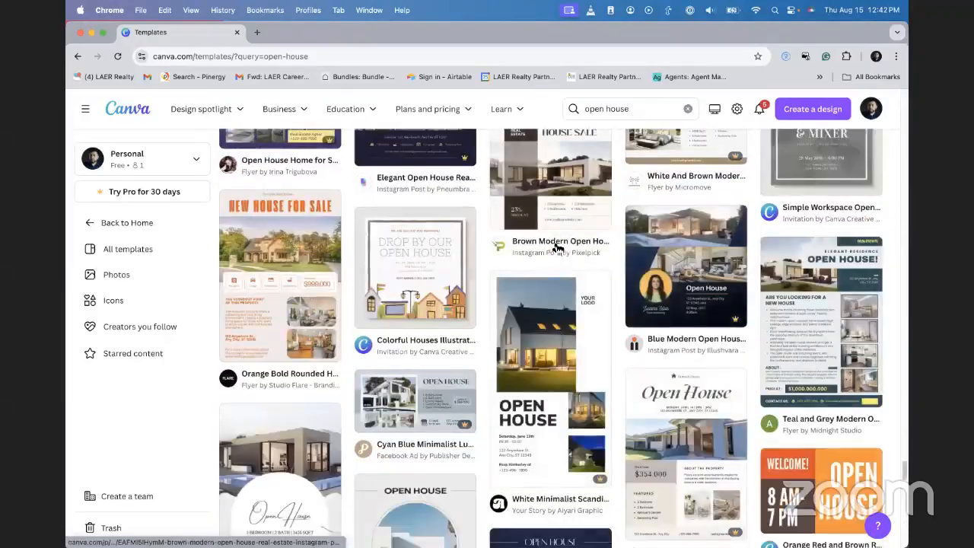
scroll(558, 249, "down", 20)
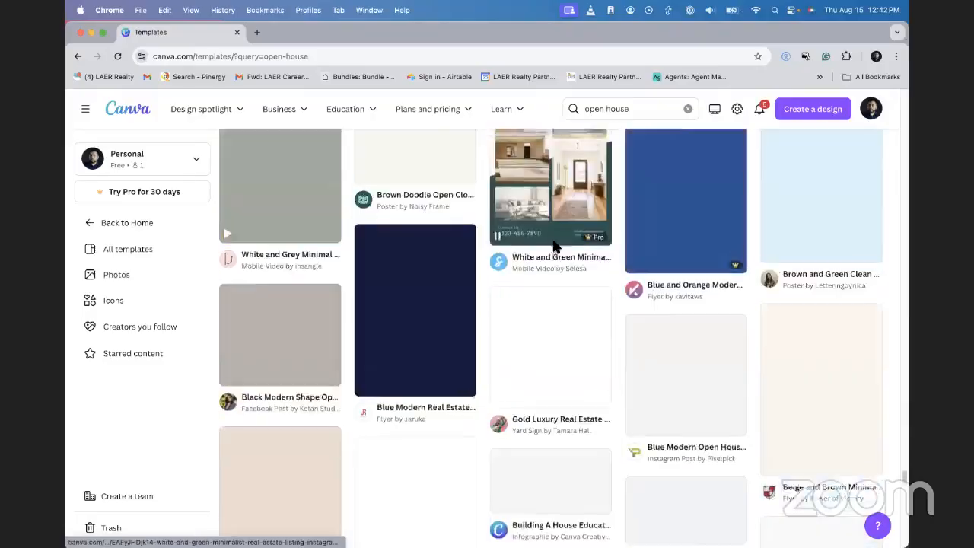
scroll(773, 351, "down", 20)
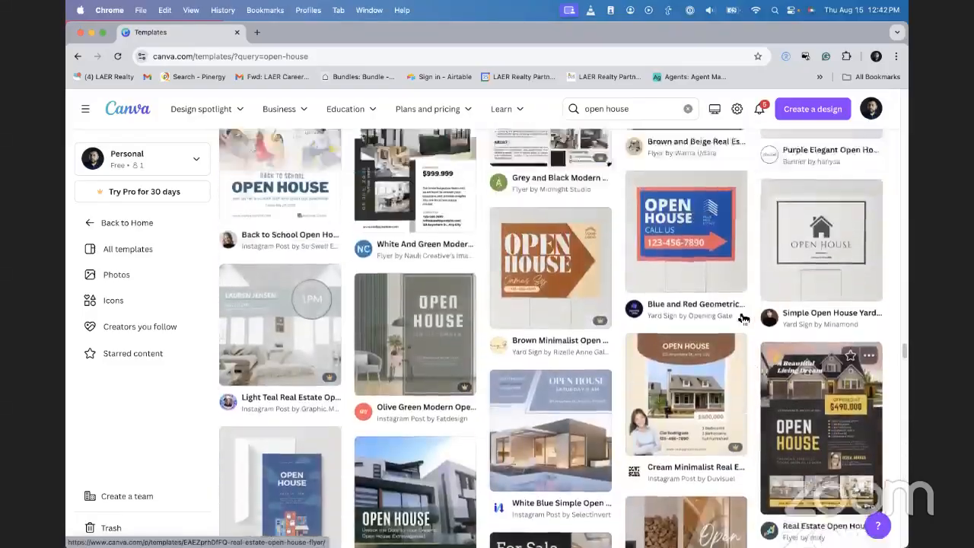
scroll(599, 272, "down", 20)
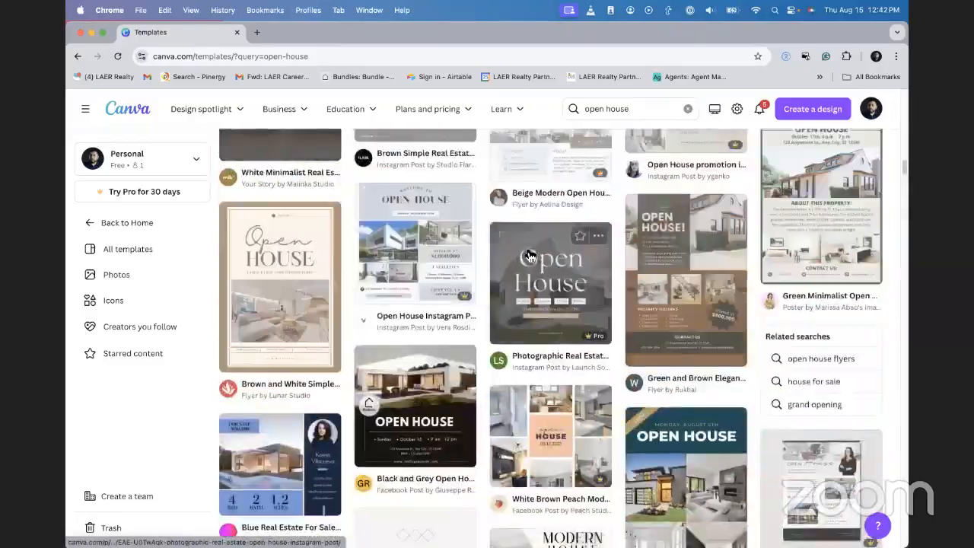
scroll(524, 257, "down", 20)
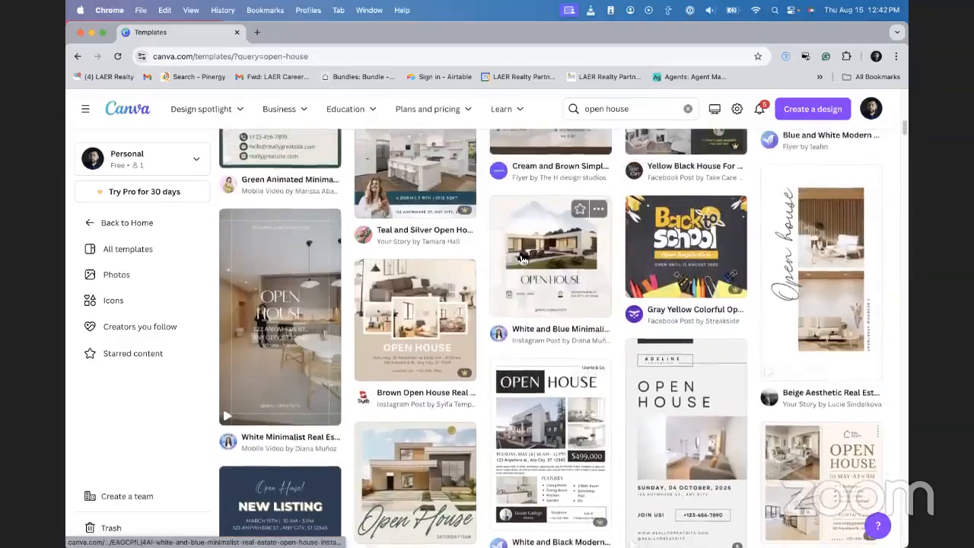
scroll(521, 258, "up", 5)
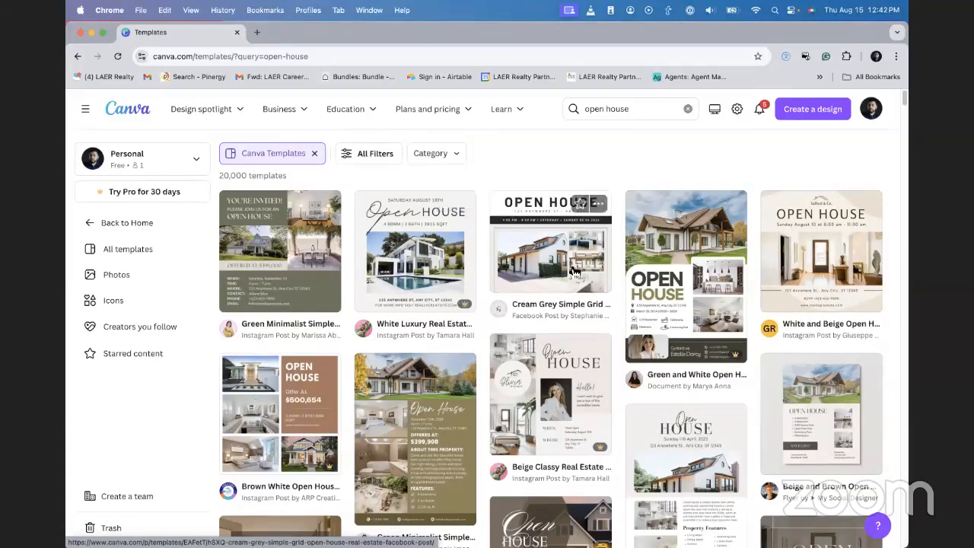
scroll(556, 221, "down", 2)
scroll(556, 218, "down", 10)
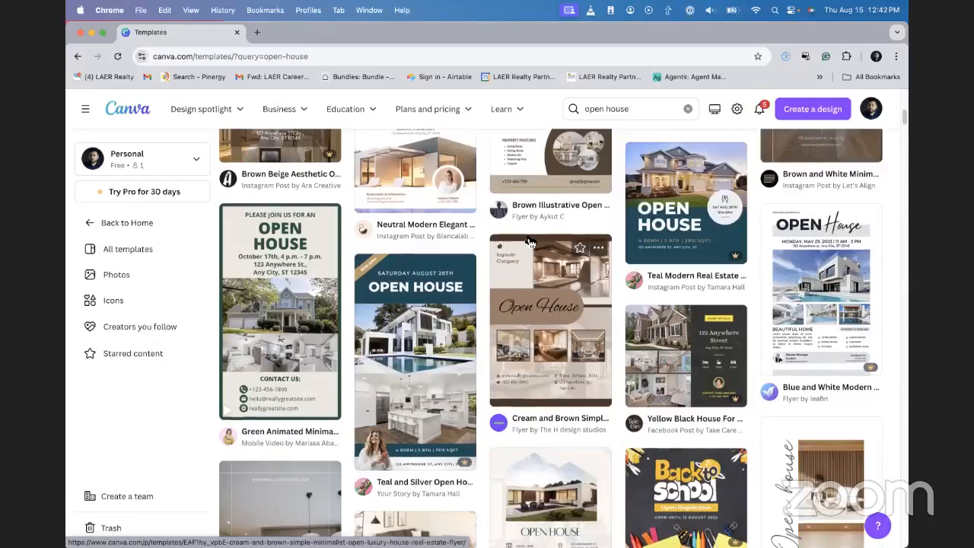
scroll(536, 203, "up", 12)
- Refine the Canva Templates search to "open house instagram post" and view the first results
left_click(646, 108)
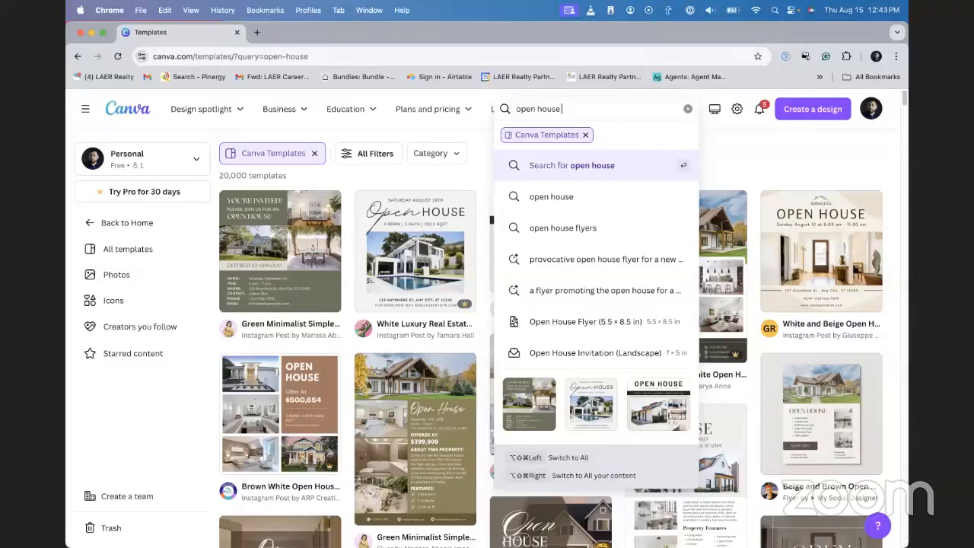
type("instagram post")
key("Return")
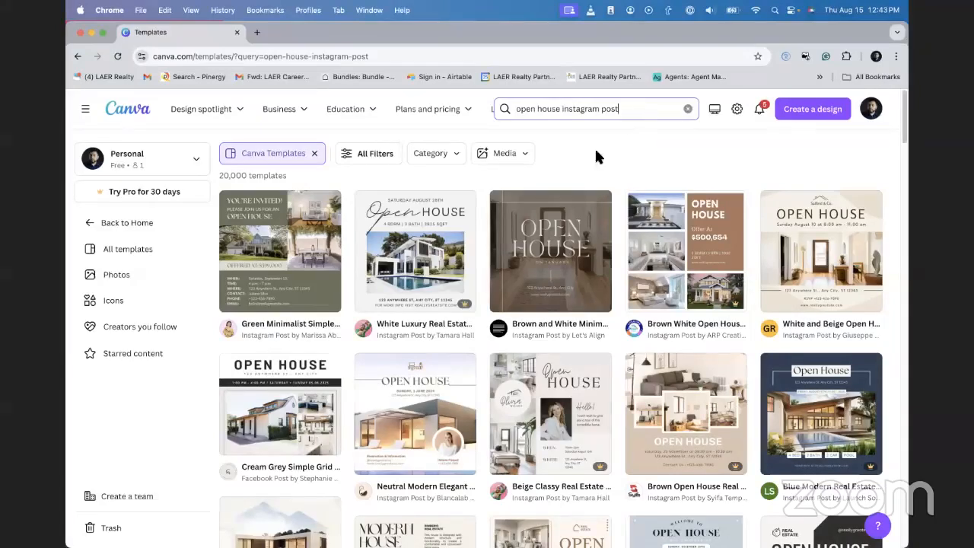
left_click(636, 147)
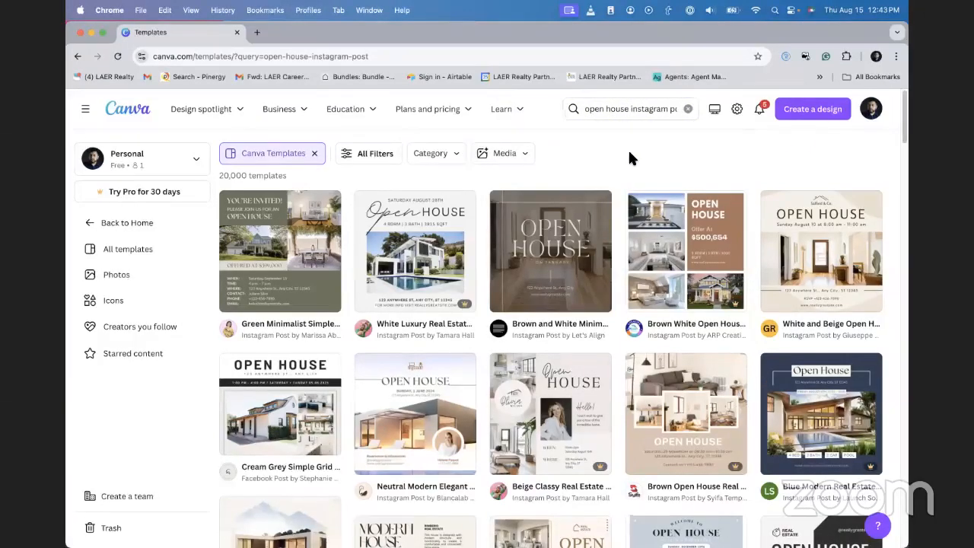
scroll(628, 175, "down", 1)
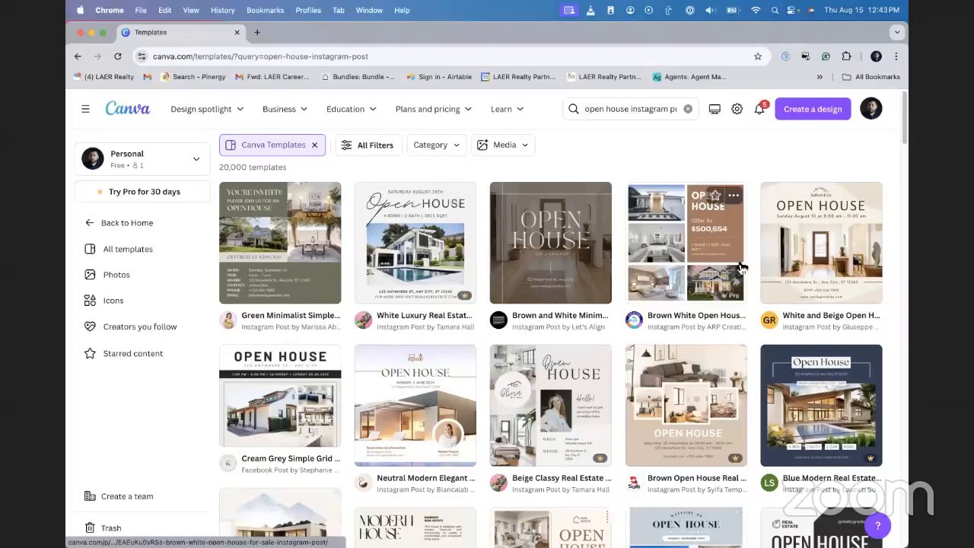
- Browse the "open house instagram post" template results to compare free and Pro designs, and return to the start of the list
scroll(601, 320, "down", 1)
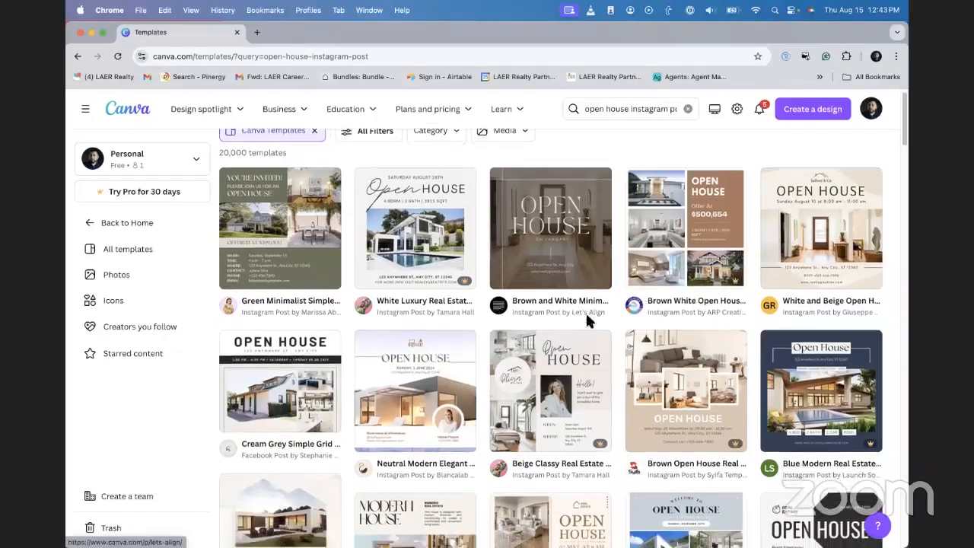
scroll(584, 308, "down", 3)
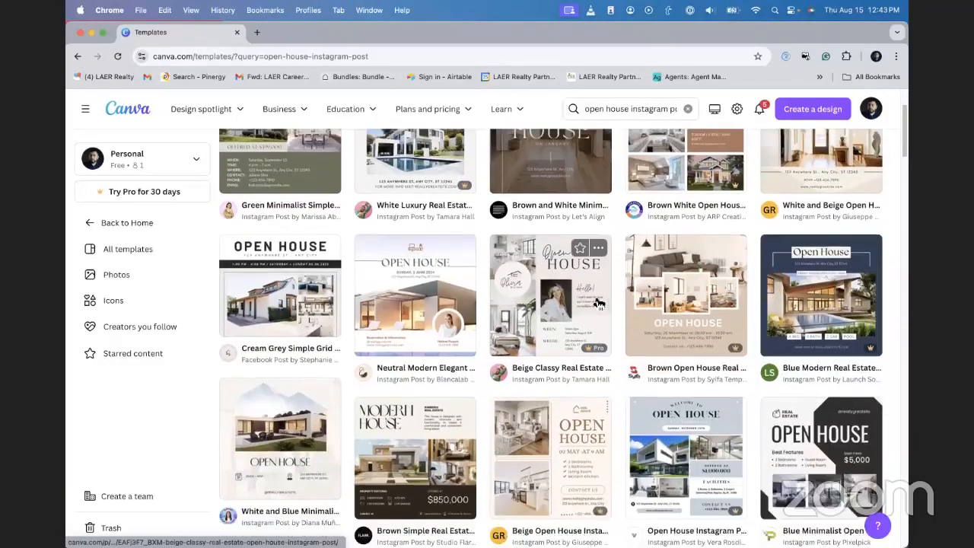
scroll(593, 289, "up", 3)
scroll(617, 227, "up", 1)
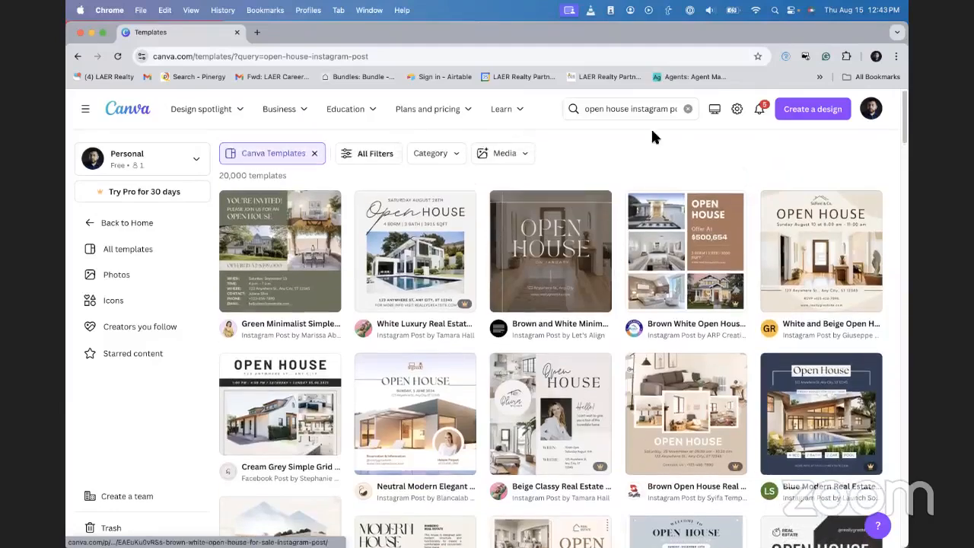
scroll(597, 296, "down", 4)
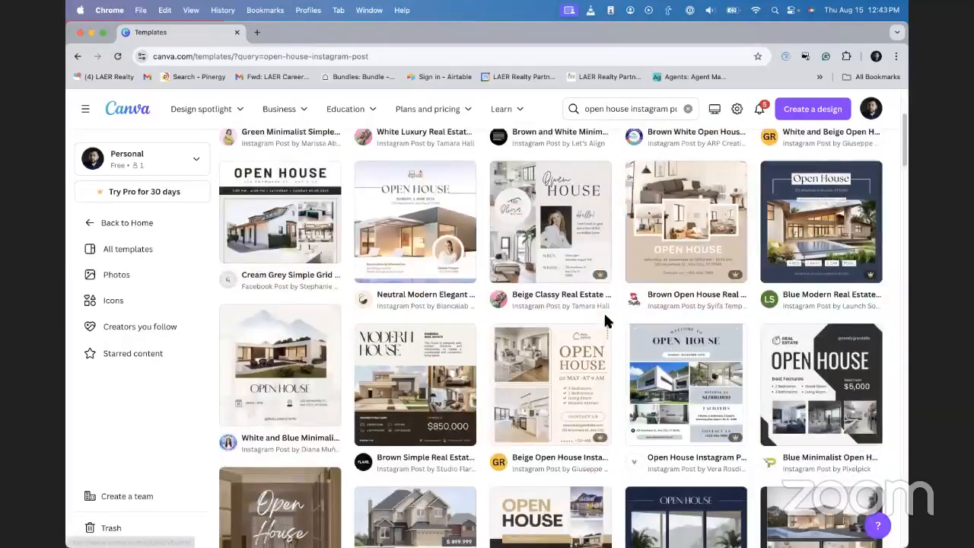
scroll(604, 315, "down", 3)
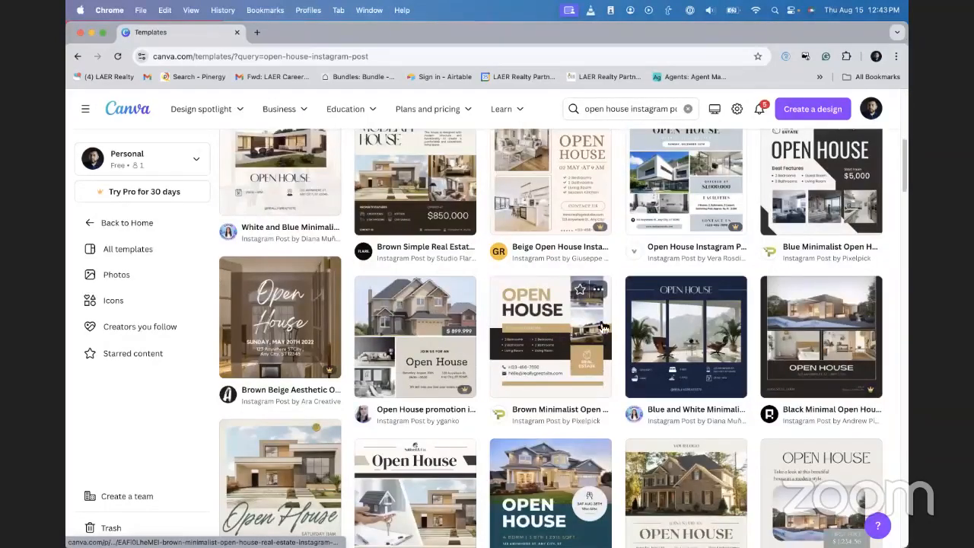
scroll(570, 312, "up", 6)
scroll(577, 307, "up", 1)
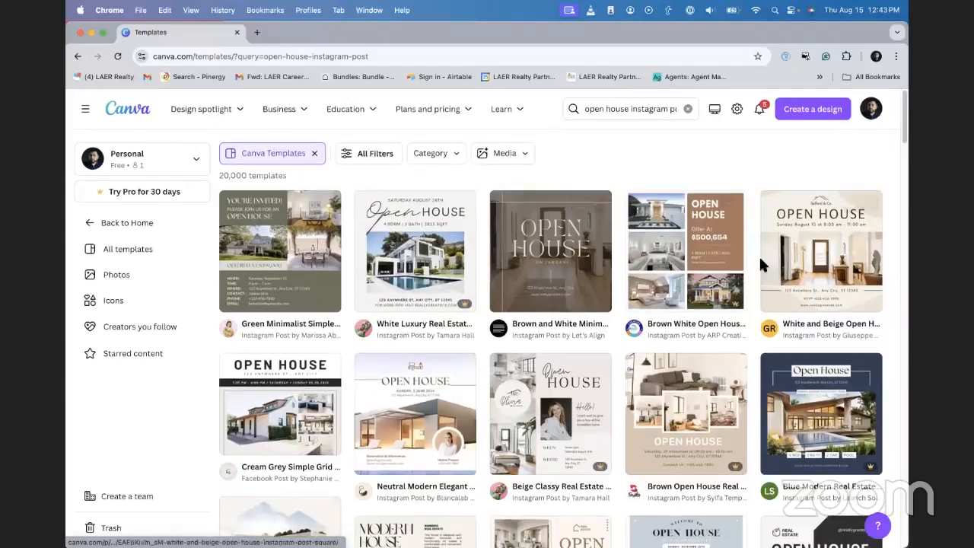
- Preview the Pro template "Brown White Open House for Sale Instagram Post" to check its details, and close the preview
scroll(672, 255, "down", 1)
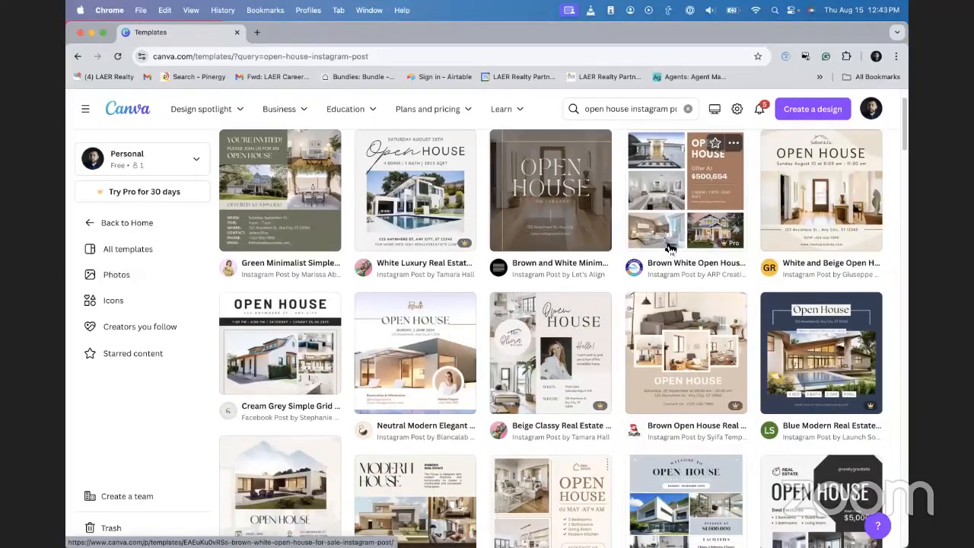
scroll(669, 248, "up", 1)
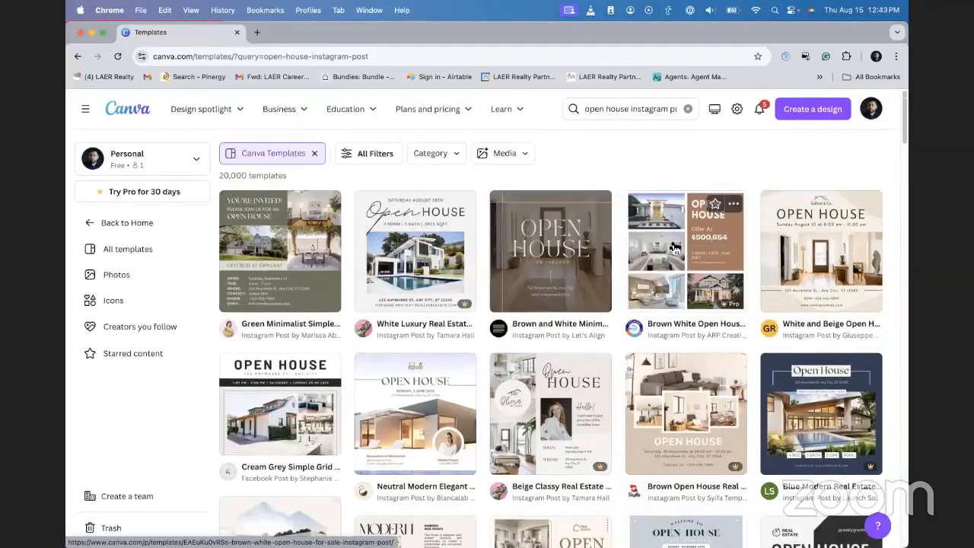
left_click(715, 245)
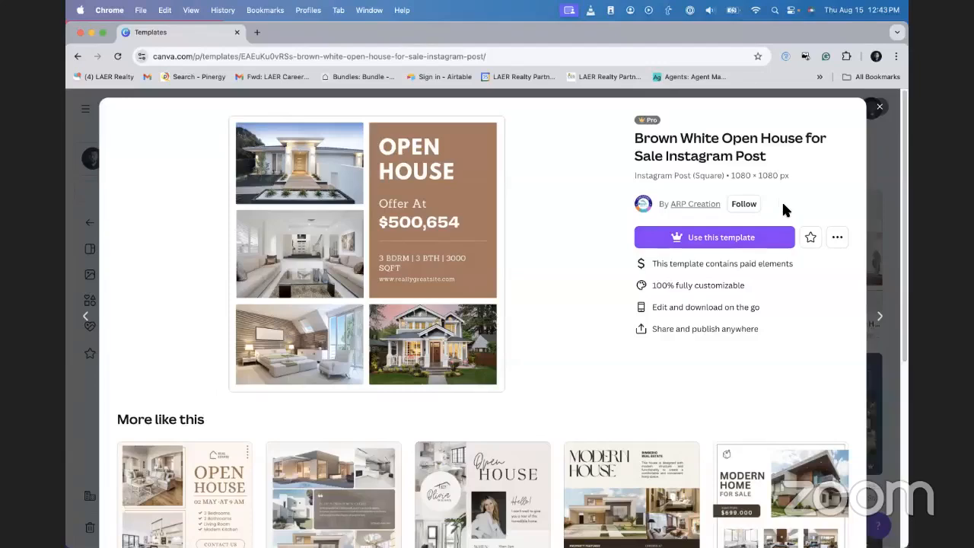
left_click(879, 108)
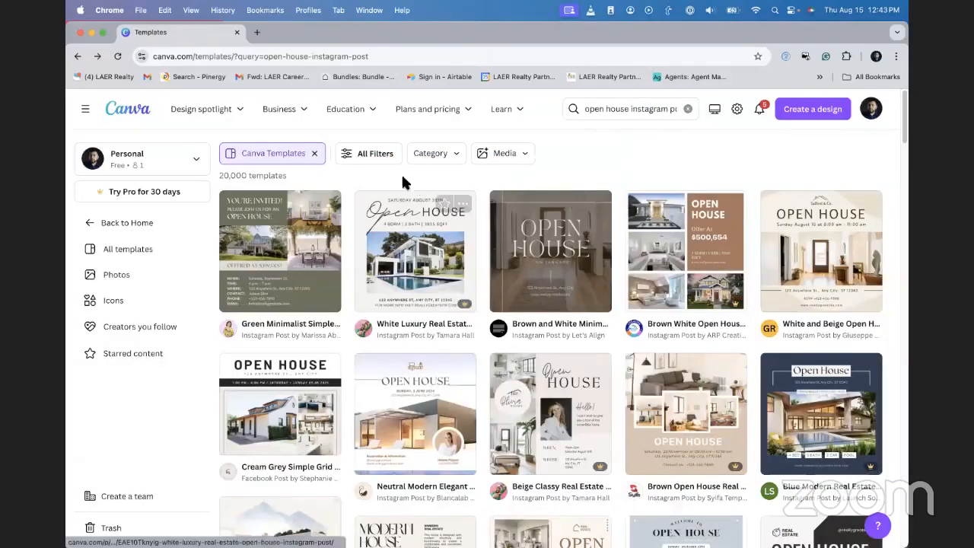
- Filter the template results by price to show only Free templates
left_click(367, 152)
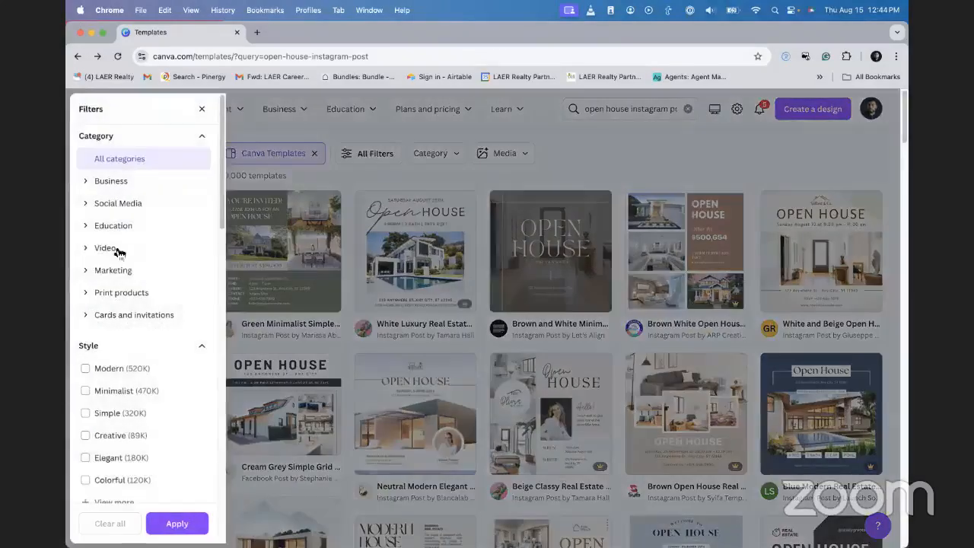
scroll(143, 245, "down", 15)
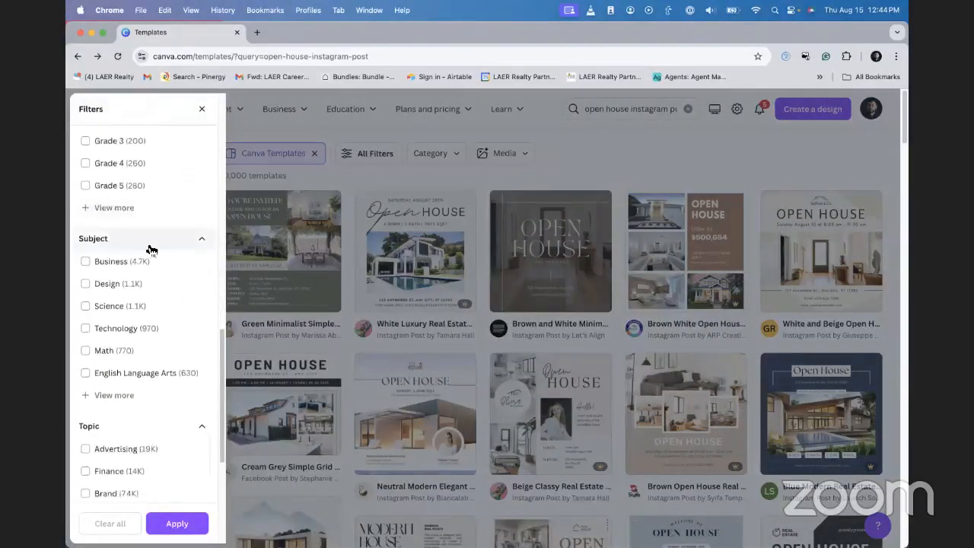
scroll(149, 249, "down", 1)
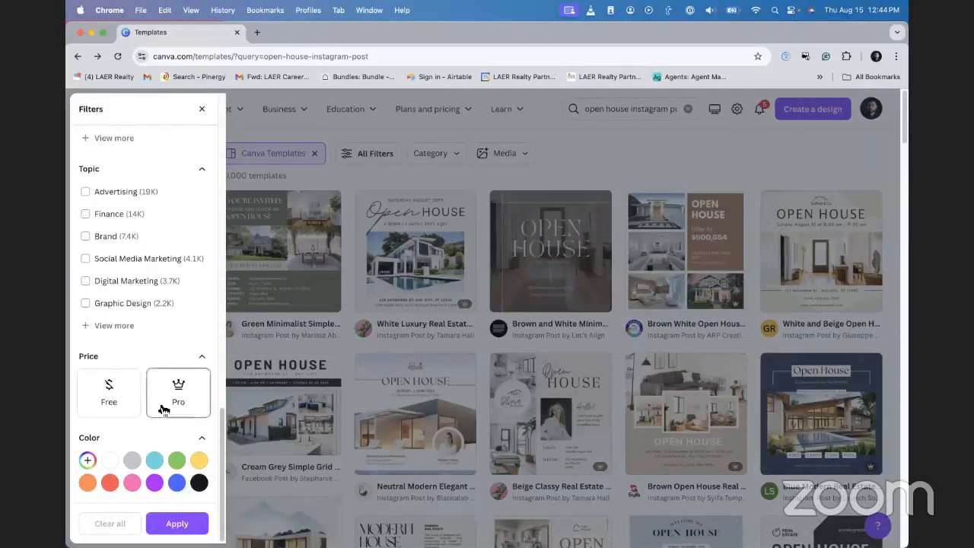
left_click(132, 408)
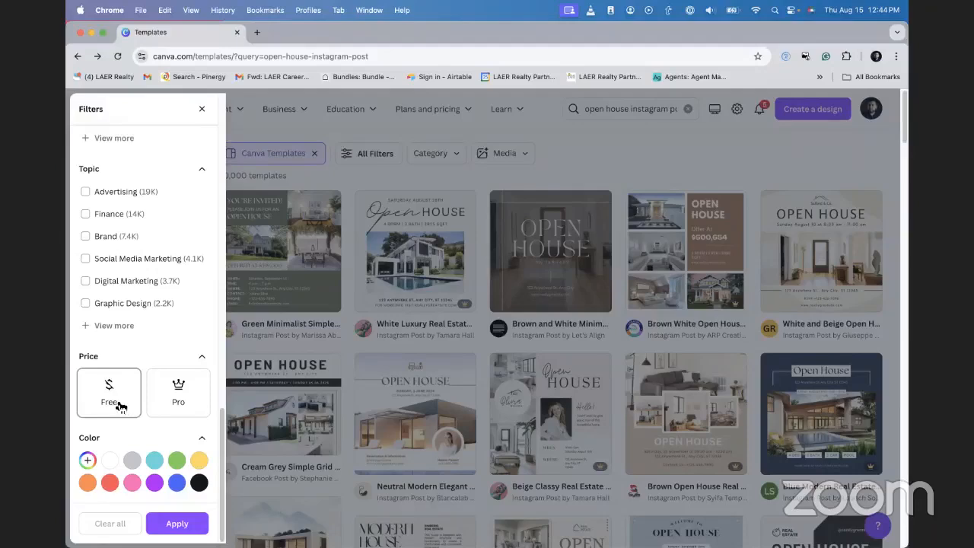
left_click(118, 402)
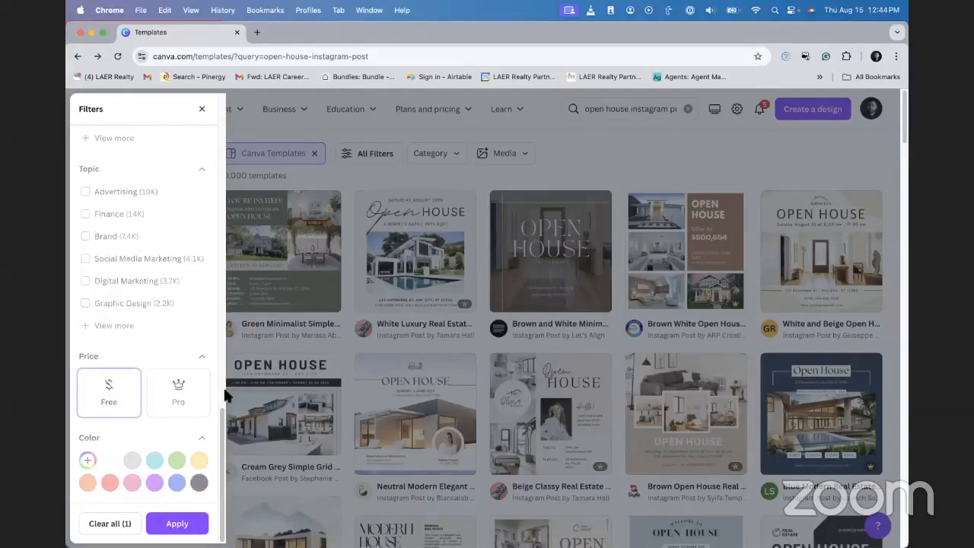
left_click(191, 530)
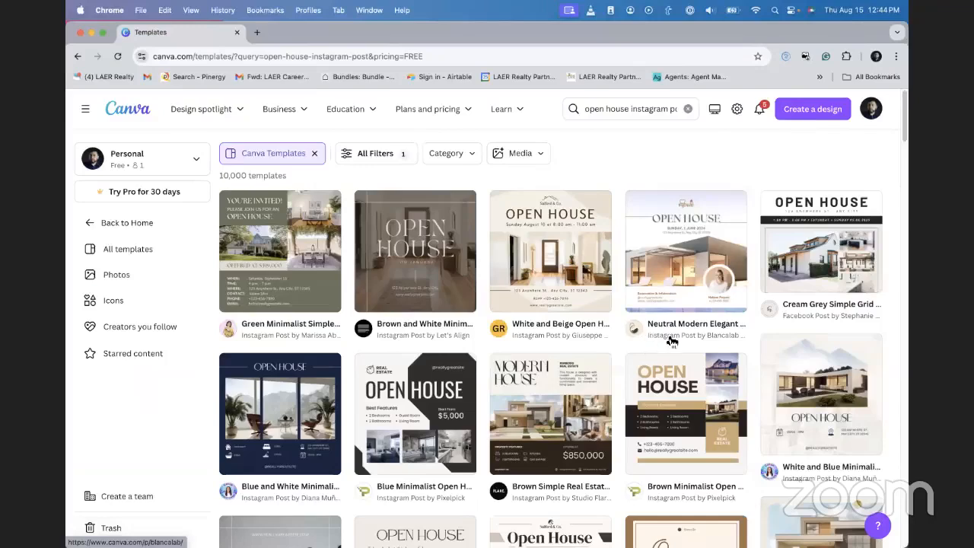
- Find the "Blue Minimalist Open House Real Estate Instagram Post" among the free templates and open it for customizing
scroll(662, 339, "down", 2)
scroll(661, 327, "down", 7)
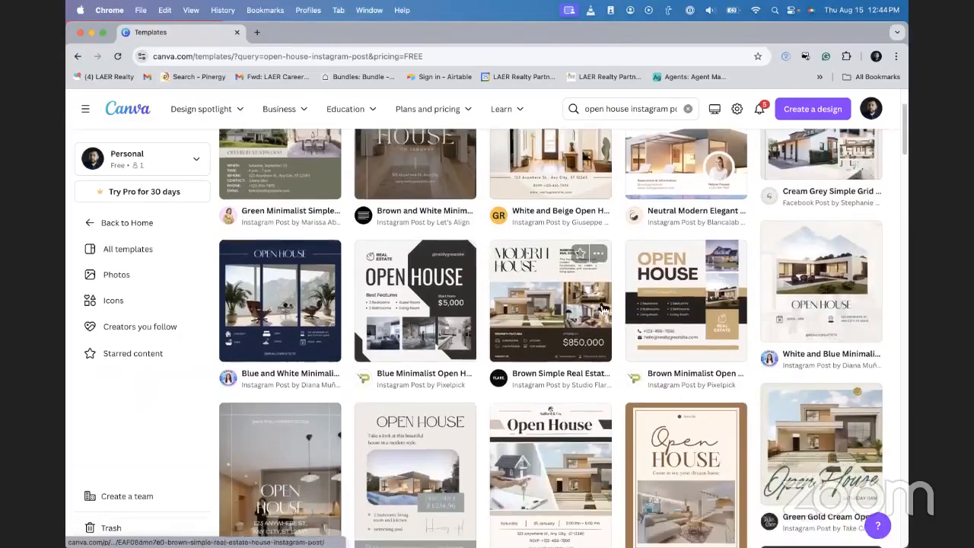
scroll(575, 285, "down", 3)
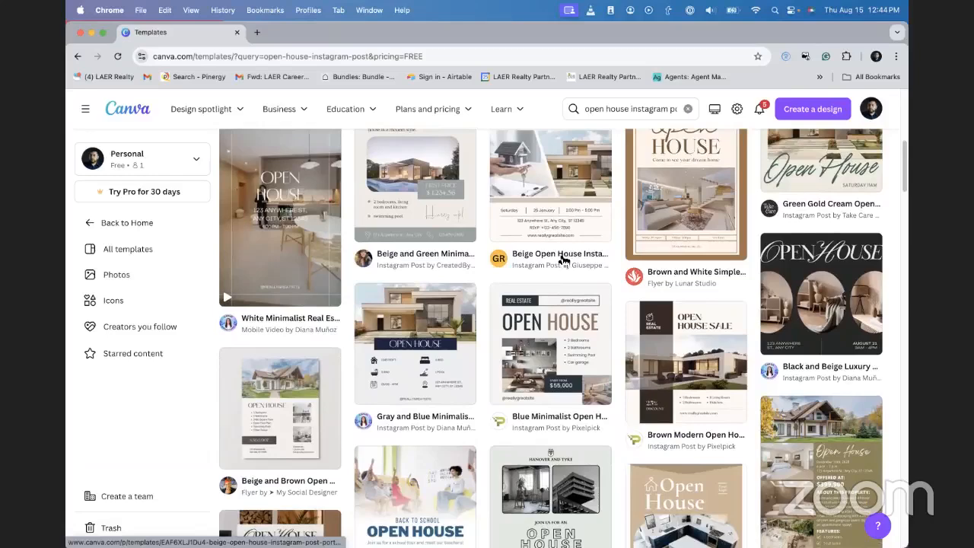
scroll(561, 260, "up", 10)
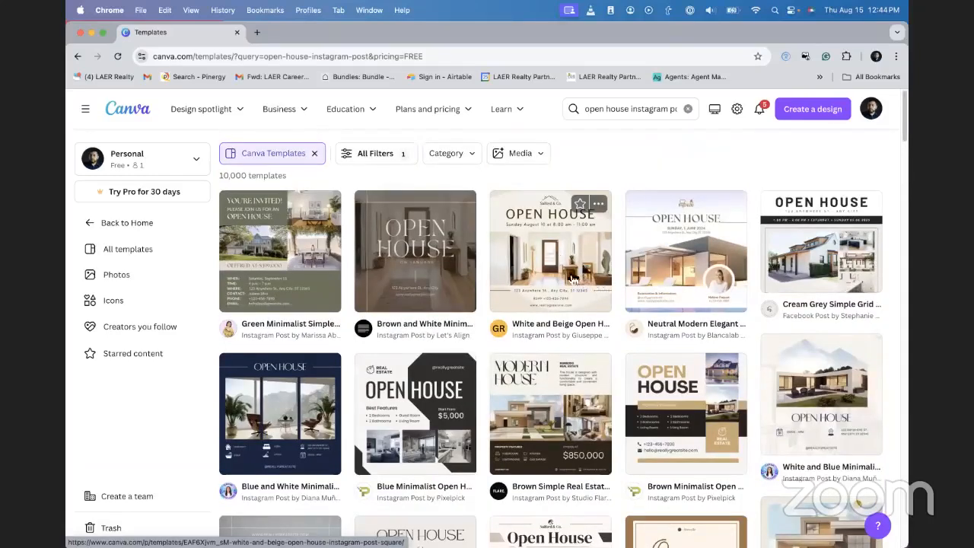
scroll(570, 278, "down", 5)
scroll(557, 273, "down", 3)
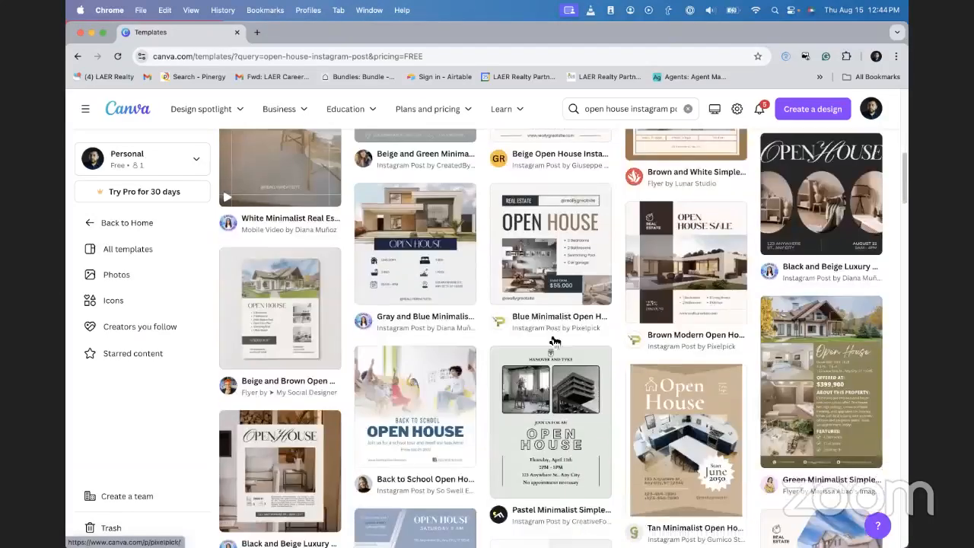
left_click(556, 251)
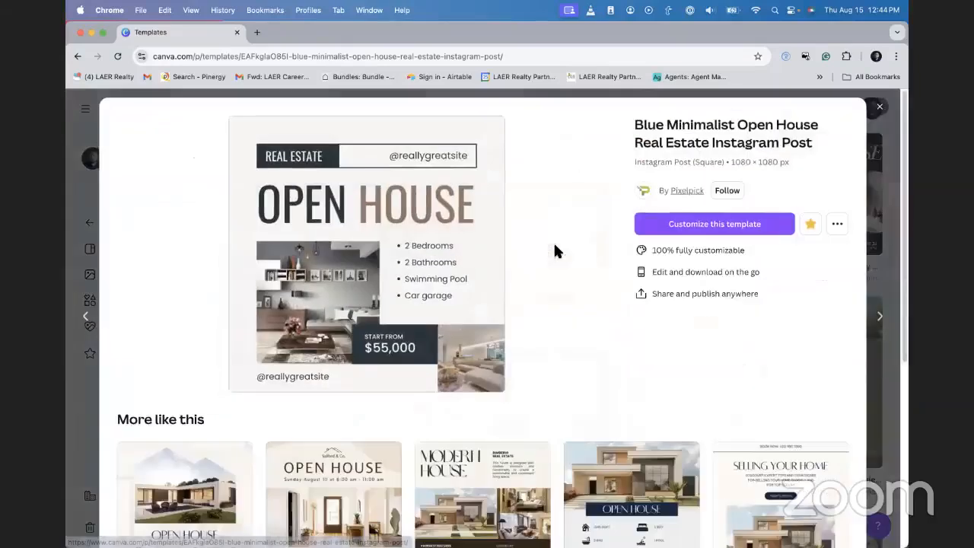
left_click(673, 225)
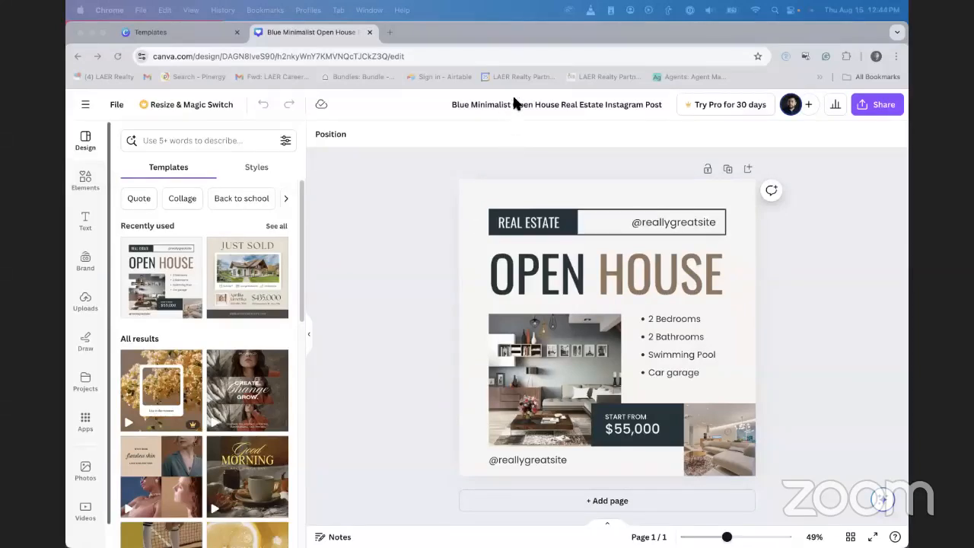
- Enlarge the page view to 61% and examine the template's heading, feature list, photos and price block
left_click(429, 191)
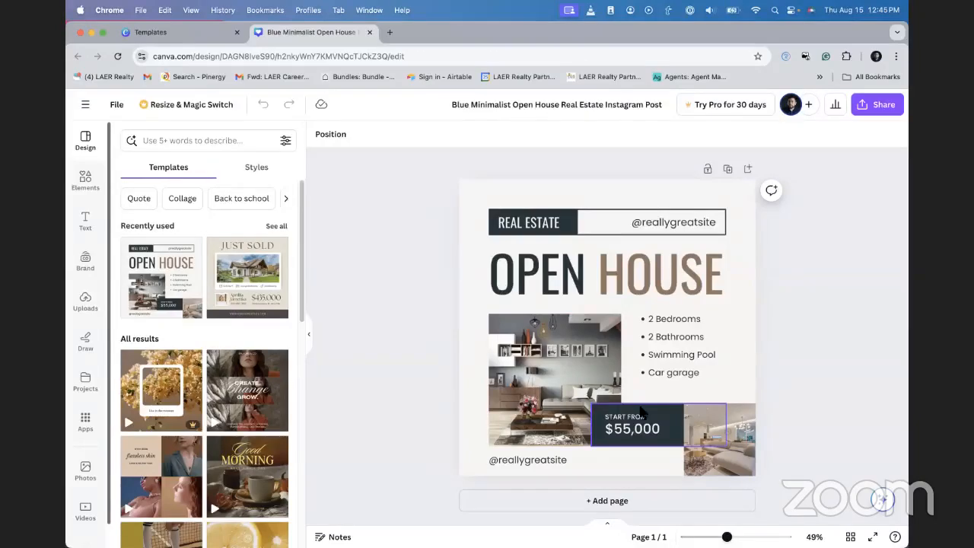
left_click(736, 532)
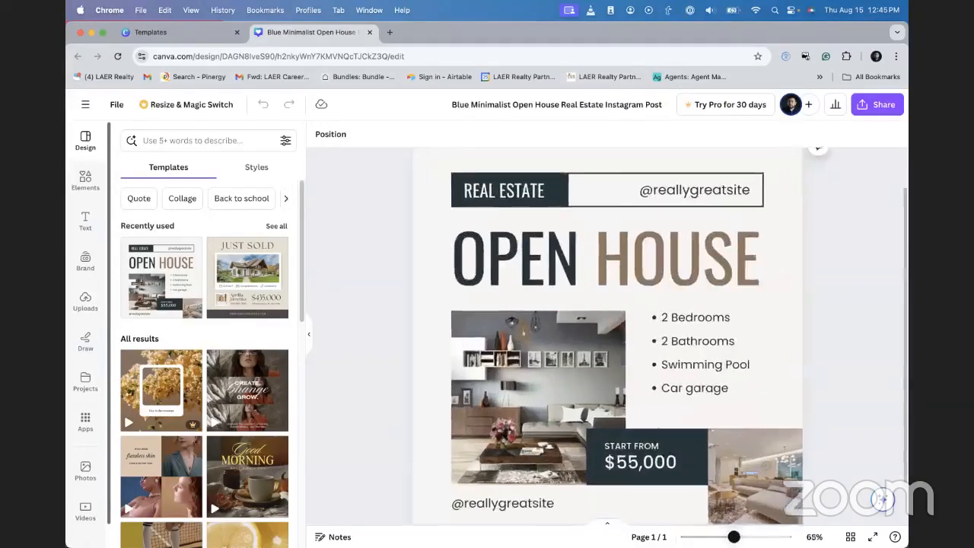
scroll(723, 289, "up", 1)
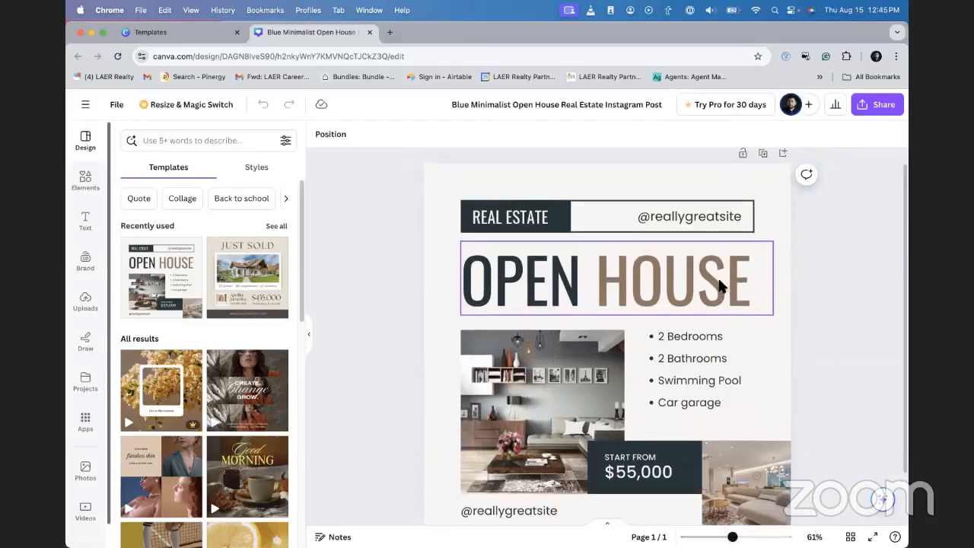
scroll(685, 280, "down", 4)
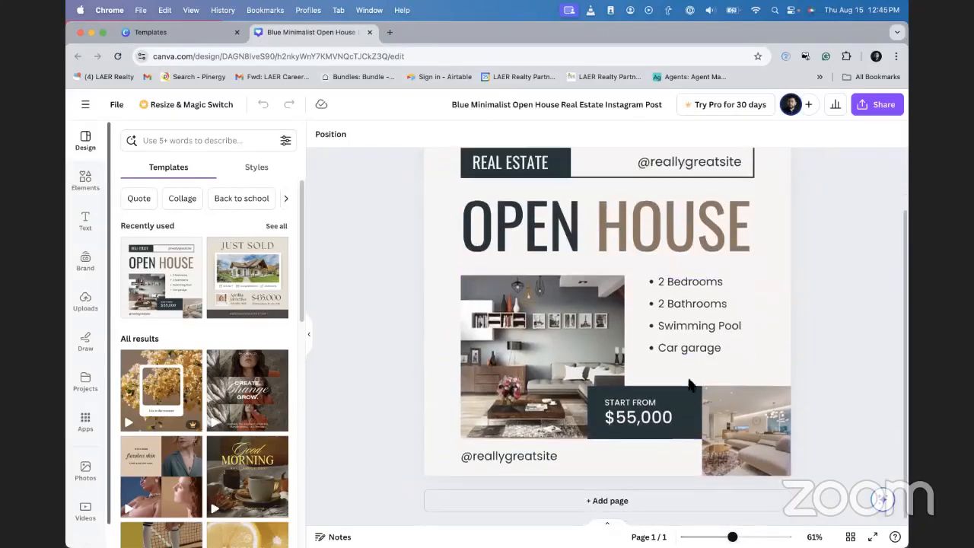
scroll(733, 389, "up", 3)
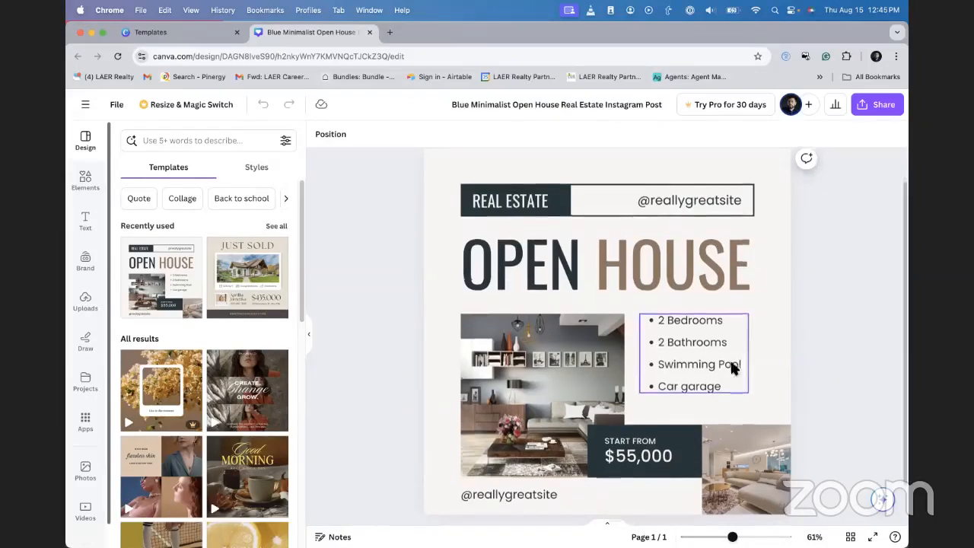
scroll(731, 362, "down", 1)
scroll(748, 358, "up", 1)
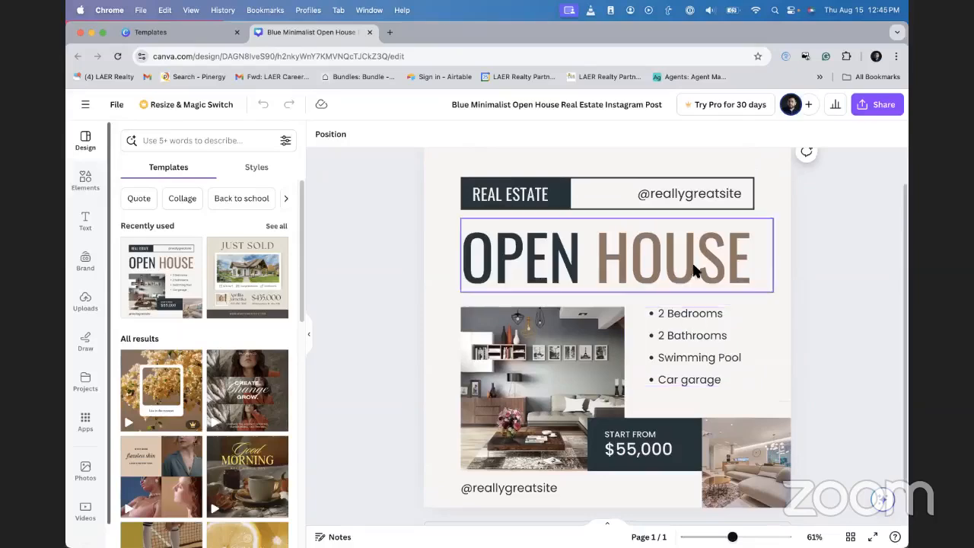
scroll(599, 225, "down", 2)
scroll(609, 236, "up", 2)
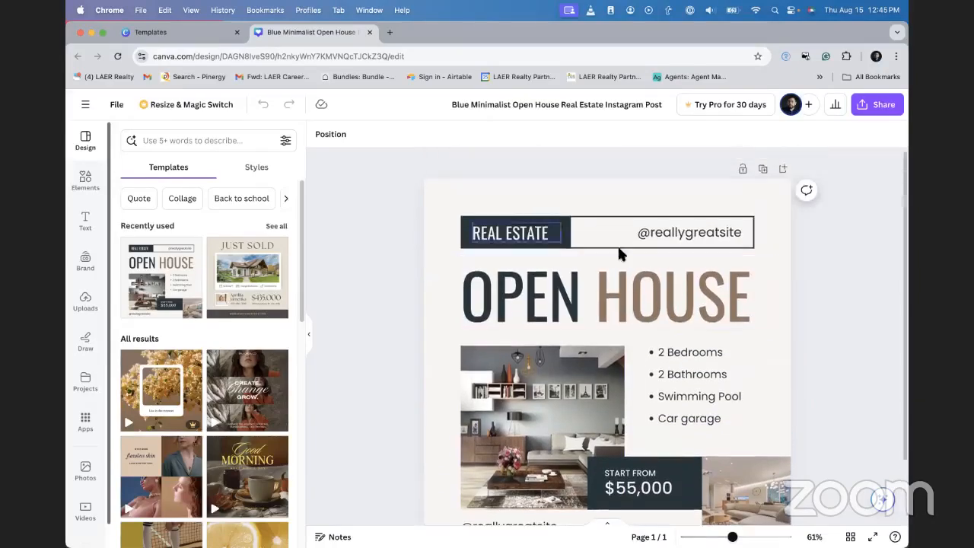
- Enlarge the page view to 69% and look over the whole open house post from heading to footer
left_click_drag(732, 536, 737, 536)
scroll(770, 388, "up", 2)
scroll(770, 389, "down", 3)
scroll(770, 388, "down", 2)
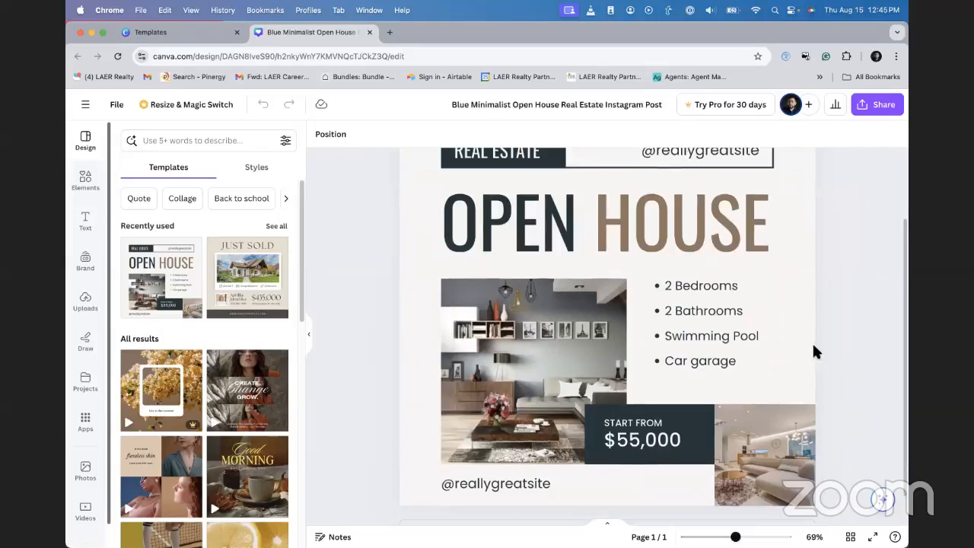
scroll(811, 343, "up", 2)
scroll(807, 348, "up", 1)
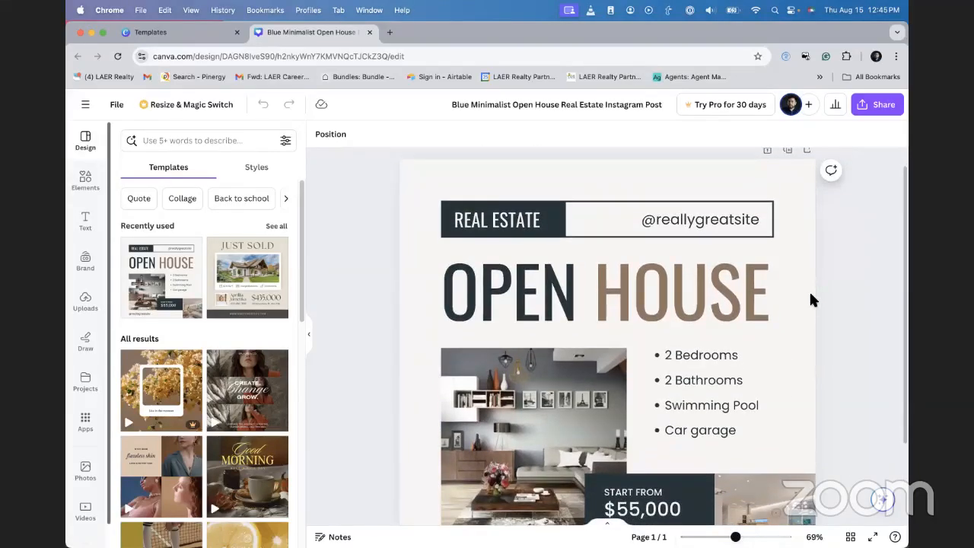
- Select the OPEN HOUSE heading to view its text formatting options, deselect it and inspect the post's photos and feature list
left_click(751, 285)
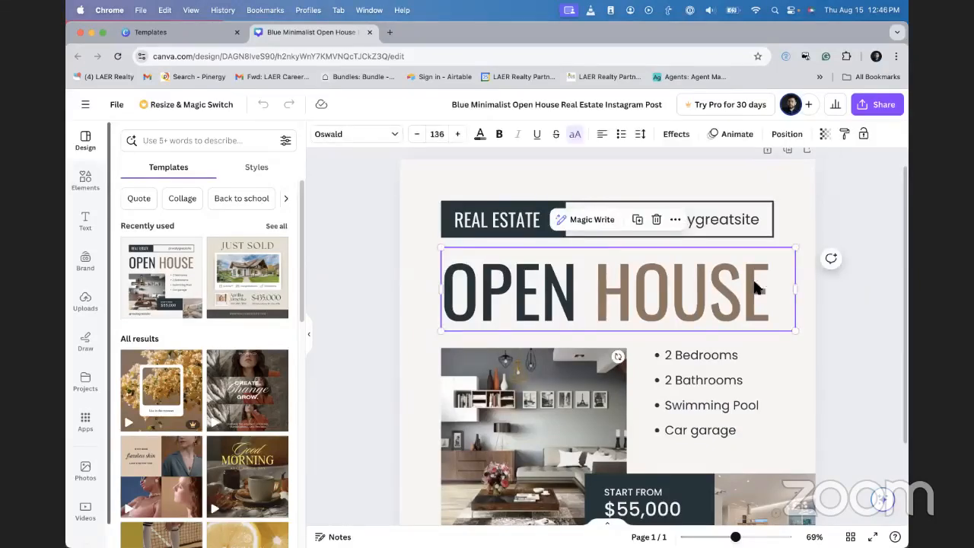
left_click(850, 191)
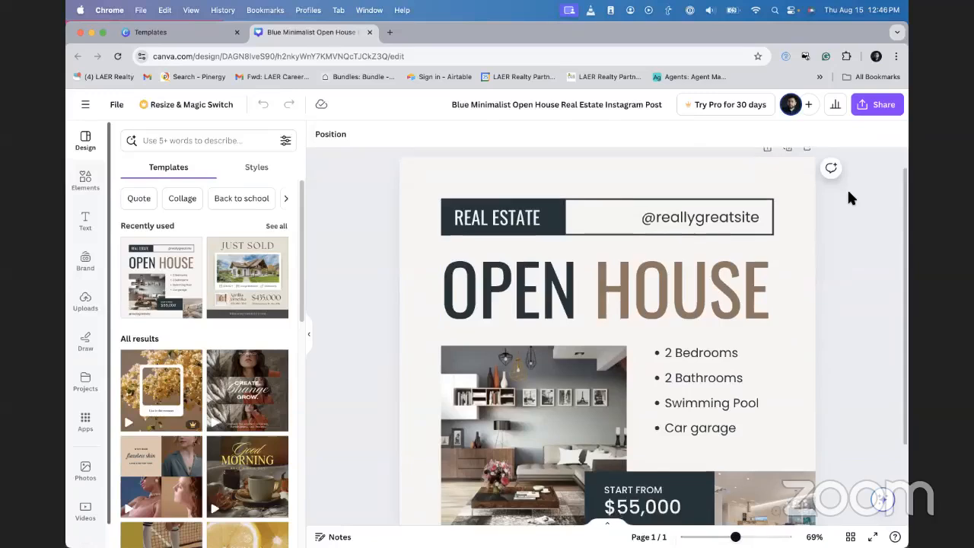
scroll(860, 196, "down", 3)
scroll(856, 192, "up", 1)
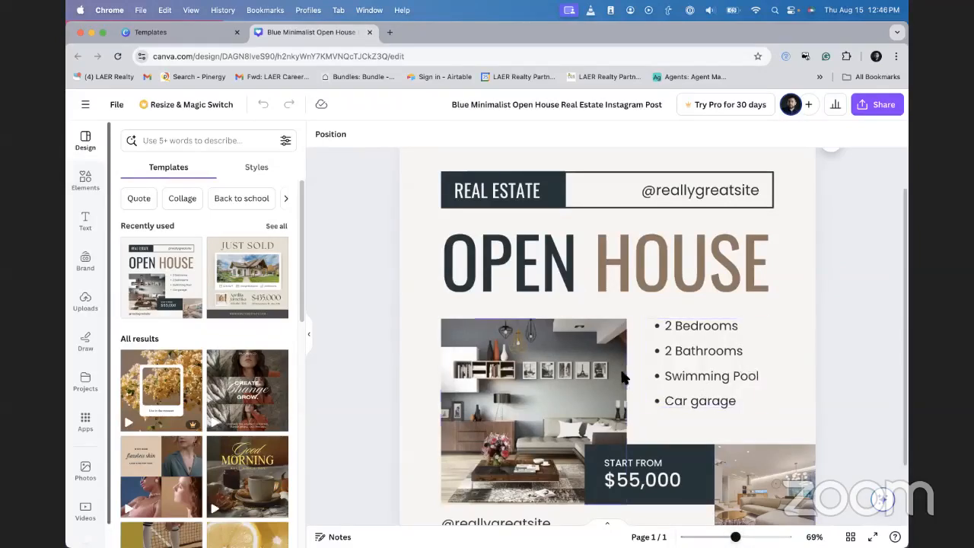
scroll(645, 302, "down", 3)
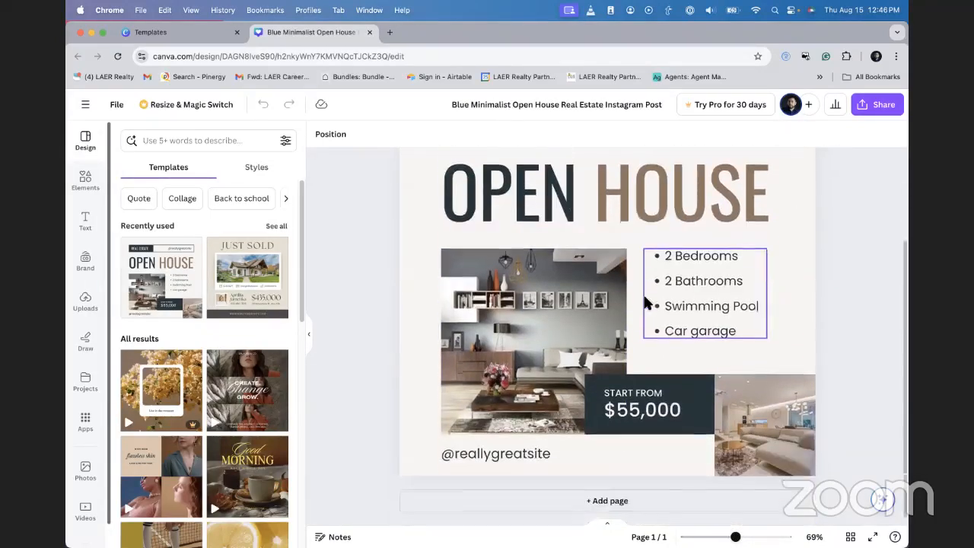
scroll(644, 296, "up", 3)
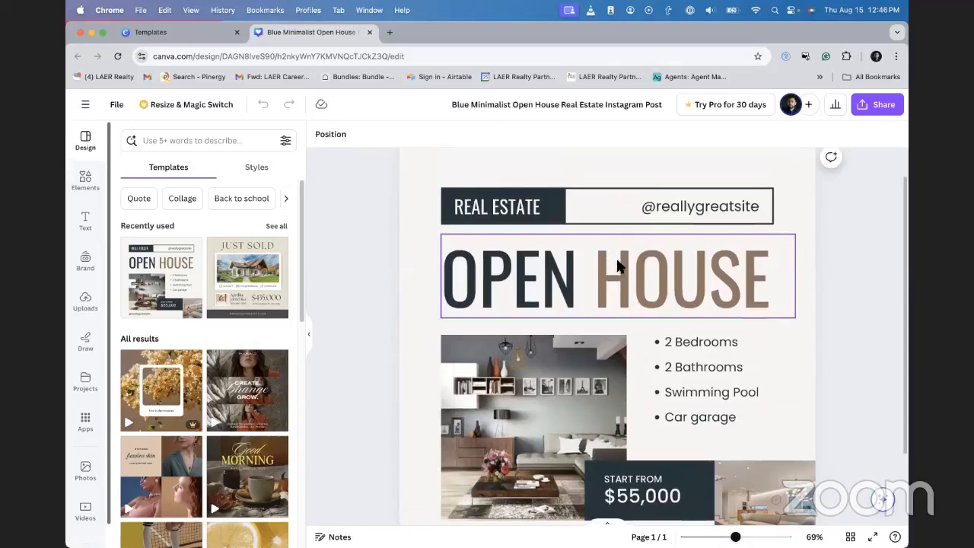
scroll(532, 285, "down", 3)
scroll(536, 285, "up", 3)
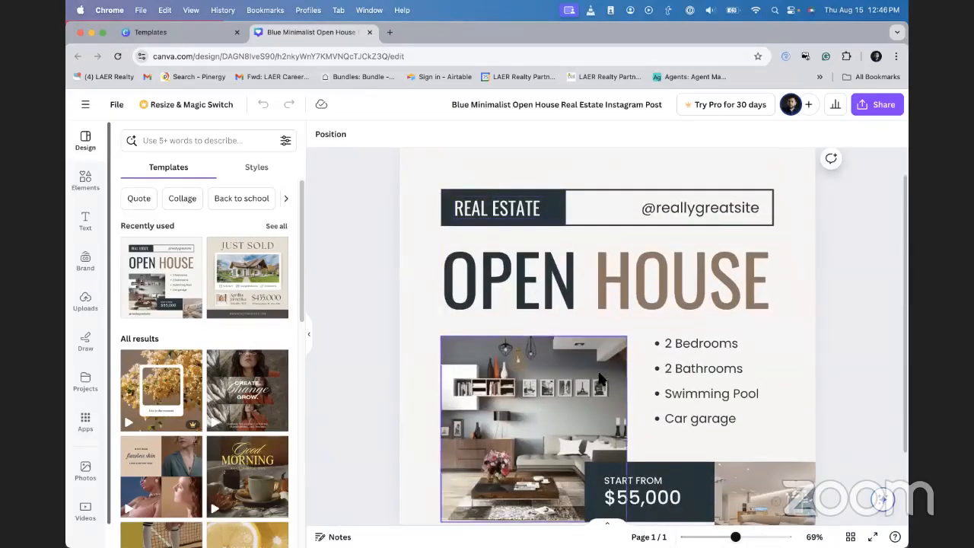
scroll(599, 378, "down", 3)
scroll(609, 374, "up", 3)
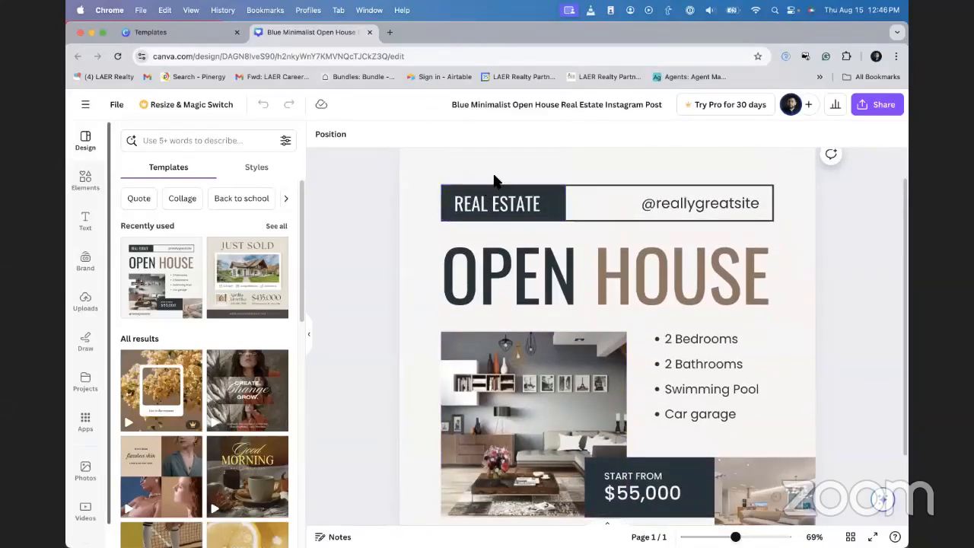
- Open the LAER Agent Services site in a new browser tab and go to its Logos & Images resource
key("super+t")
type("laer")
key("Return")
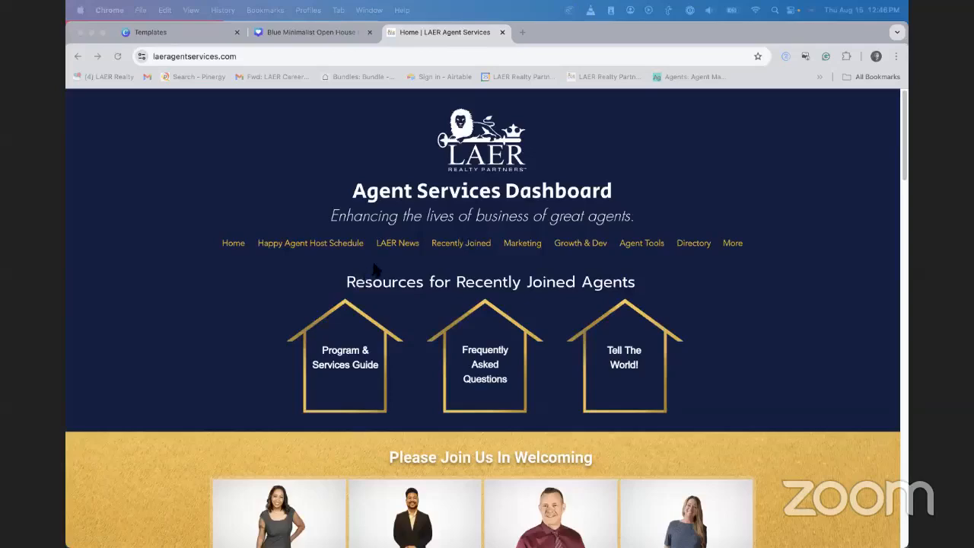
scroll(350, 262, "down", 5)
scroll(333, 253, "down", 10)
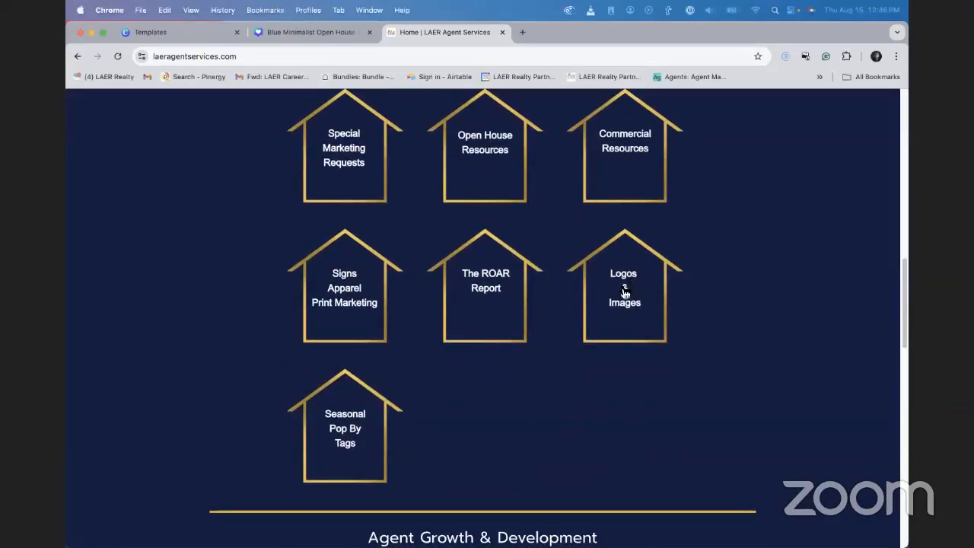
left_click(628, 287)
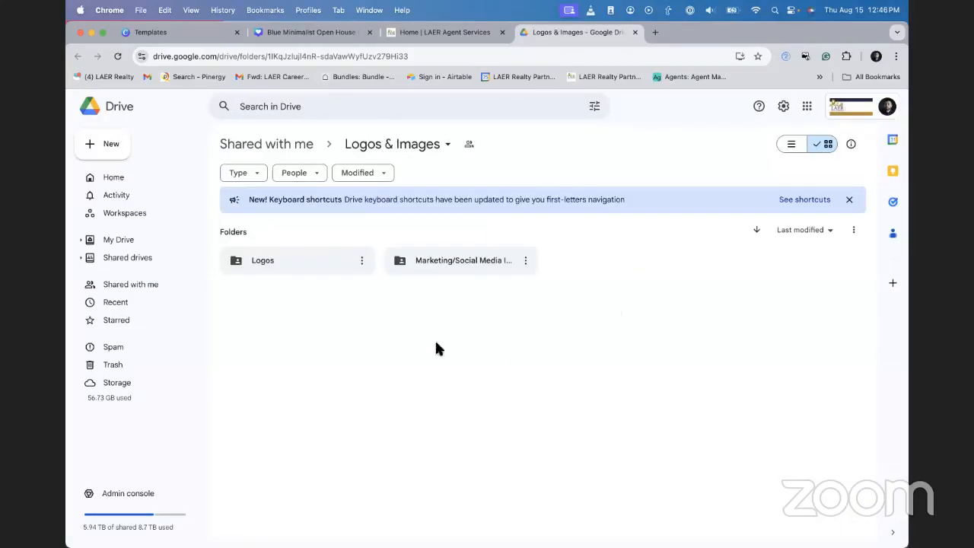
- Open the Logos folder in Google Drive and view the LAER_StyleGuide - Logo Usage _ Colors PDF
left_click(299, 259)
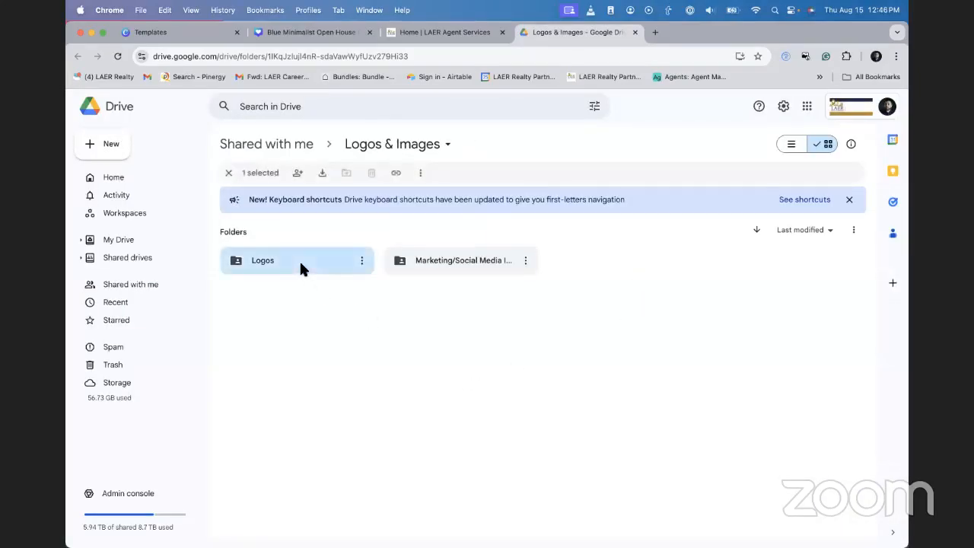
double_click(299, 260)
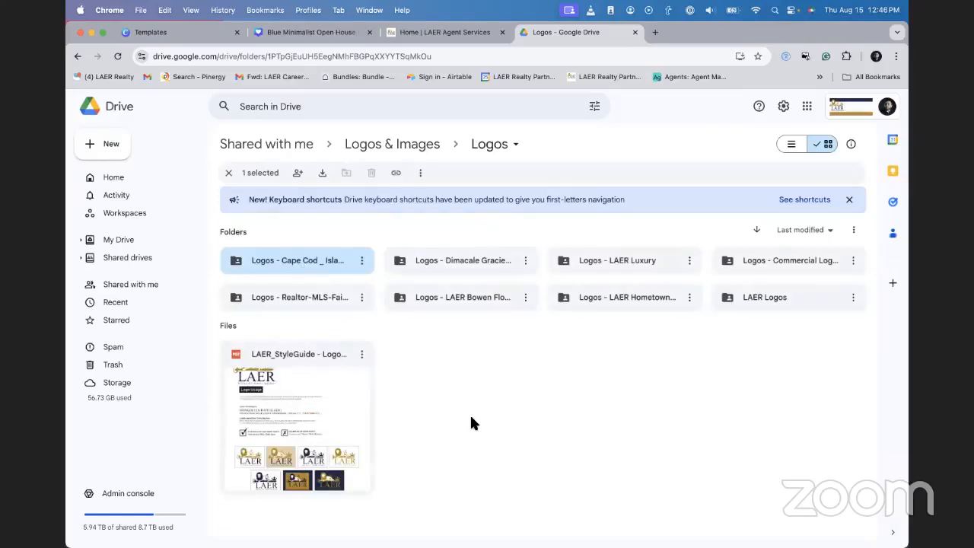
double_click(302, 396)
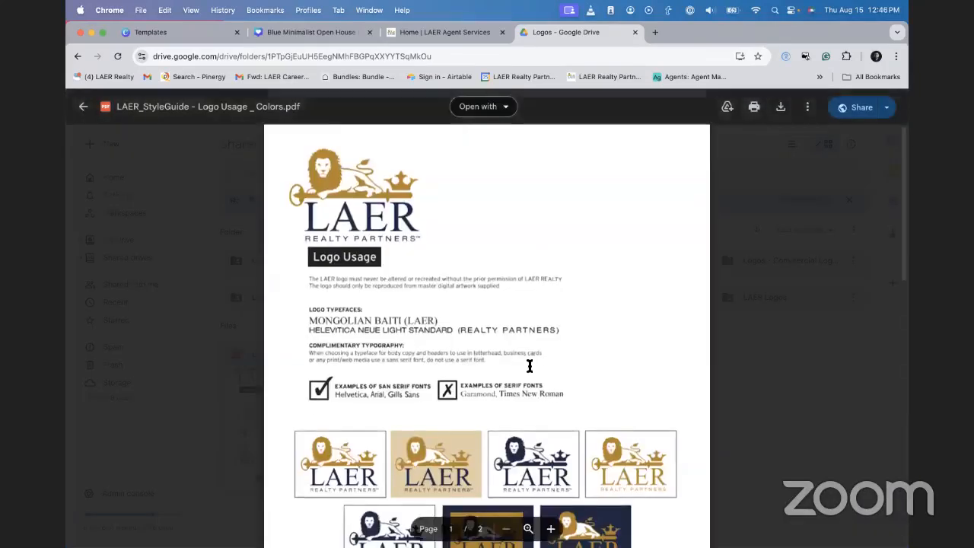
- Examine the style guide's logo typefaces, font rules, permitted logo variations and logo color palette
scroll(542, 339, "down", 3)
scroll(528, 342, "down", 6)
scroll(528, 347, "up", 8)
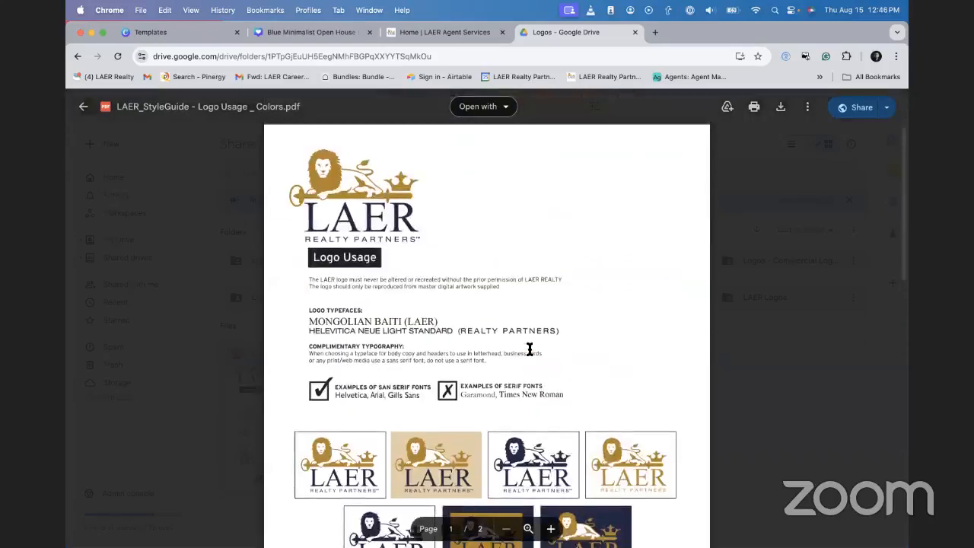
scroll(488, 315, "down", 2)
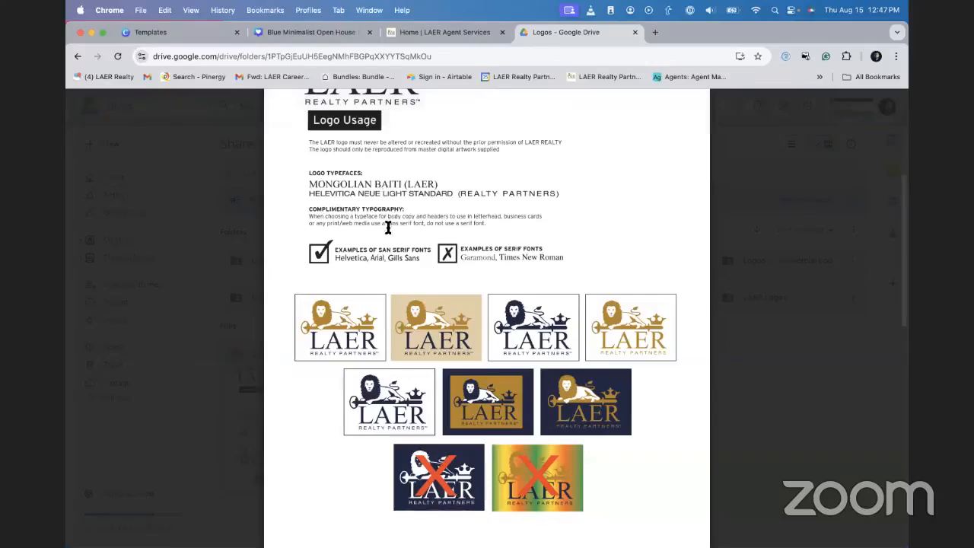
scroll(387, 224, "down", 4)
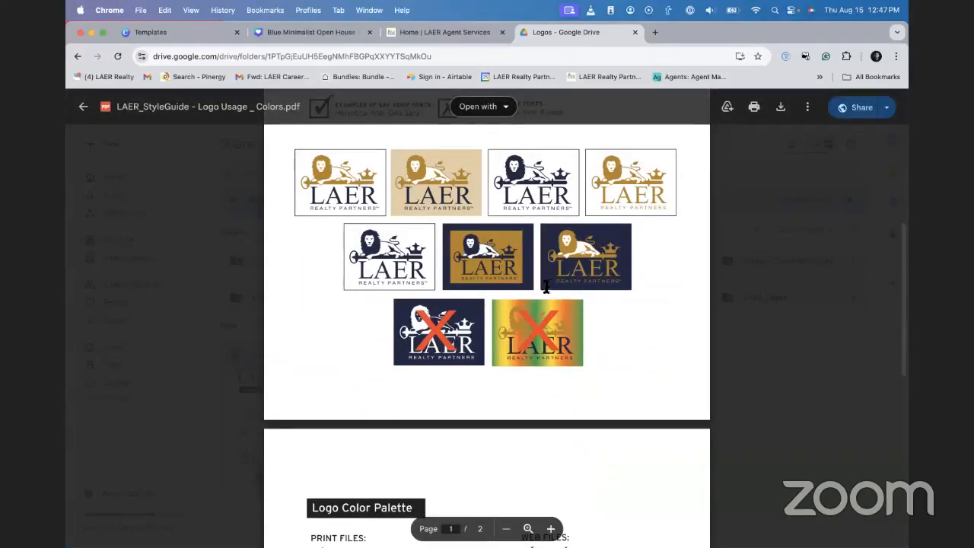
scroll(558, 280, "down", 10)
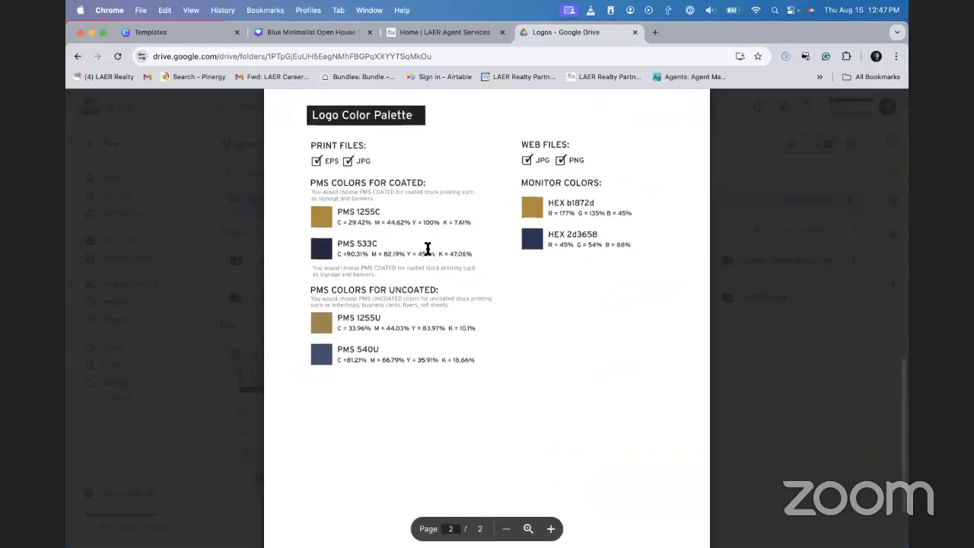
scroll(487, 277, "up", 2)
scroll(545, 276, "down", 1)
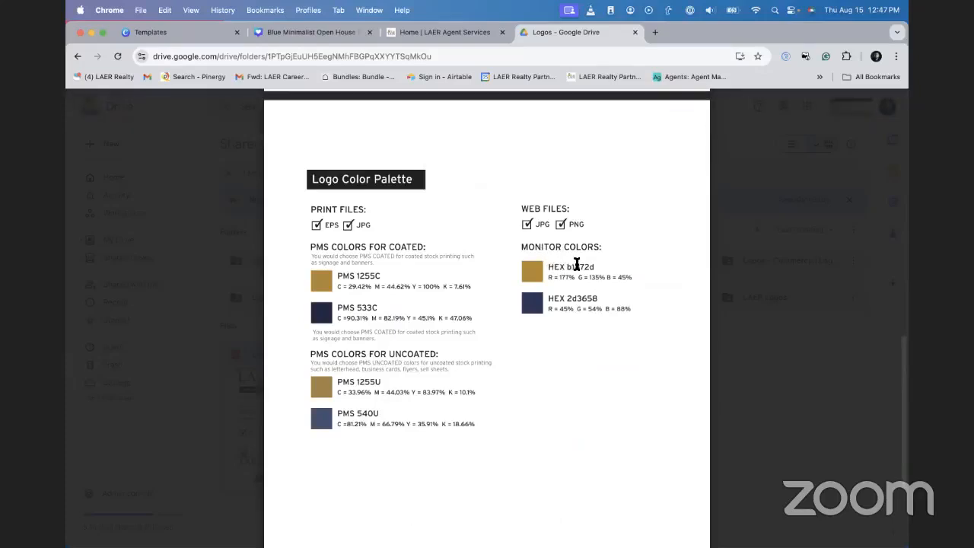
- Copy the navy monitor color's hex code 2d3658 from the style guide's Logo Color Palette
left_click_drag(535, 245, 576, 246)
right_click(587, 300)
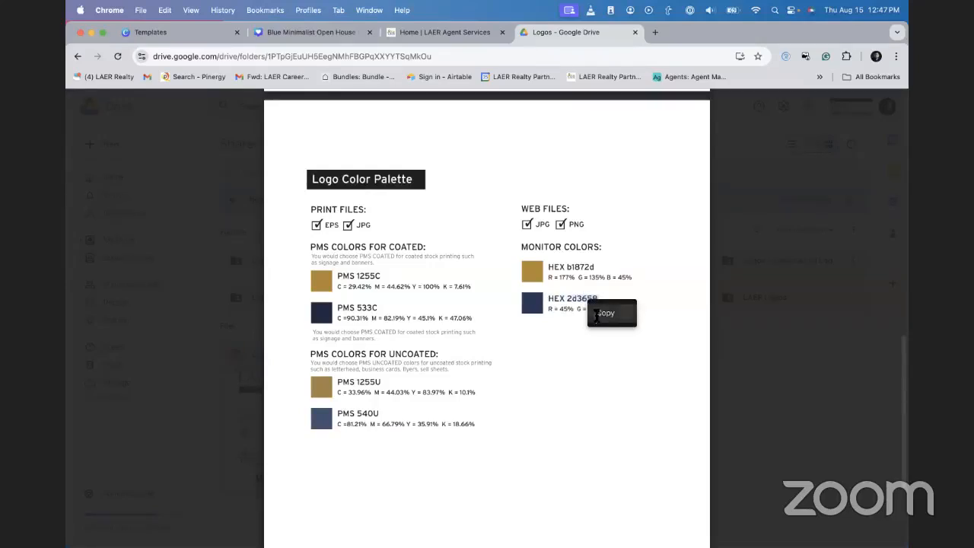
left_click(597, 315)
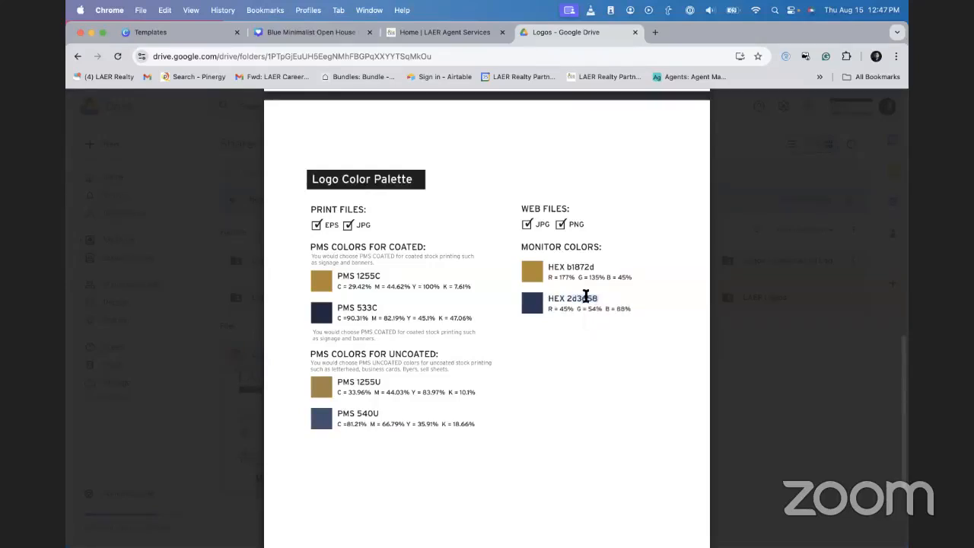
- Return to the open house post in Canva, select the dark REAL ESTATE box and enlarge the page view to 102%
left_click(324, 32)
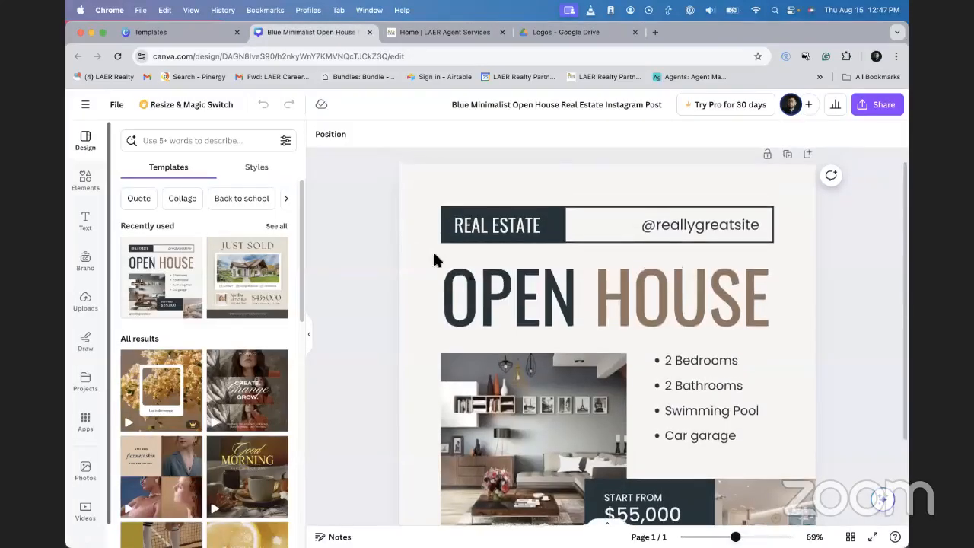
scroll(550, 231, "down", 2)
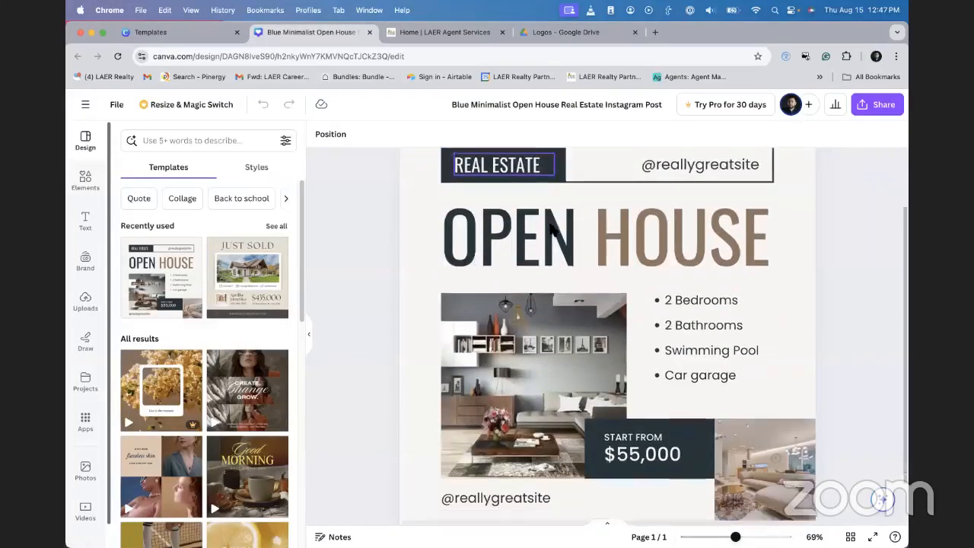
scroll(560, 316, "up", 2)
left_click(504, 218)
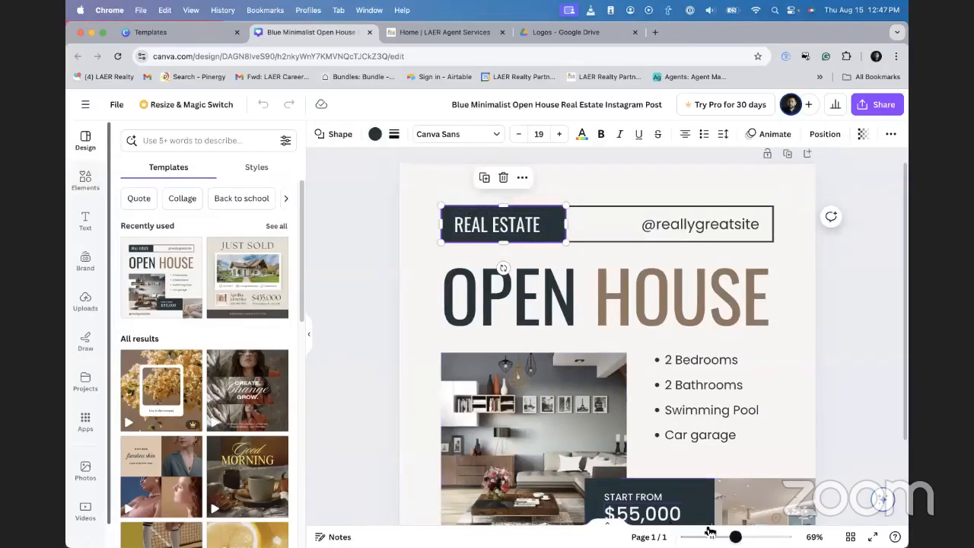
scroll(510, 266, "down", 2)
scroll(510, 267, "up", 5)
scroll(510, 266, "down", 4)
scroll(627, 329, "up", 1)
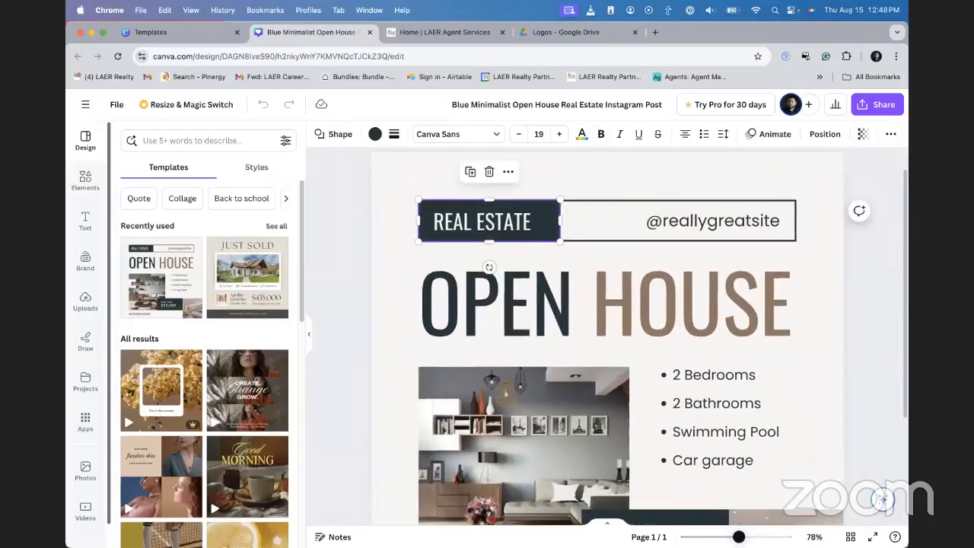
scroll(598, 253, "up", 4)
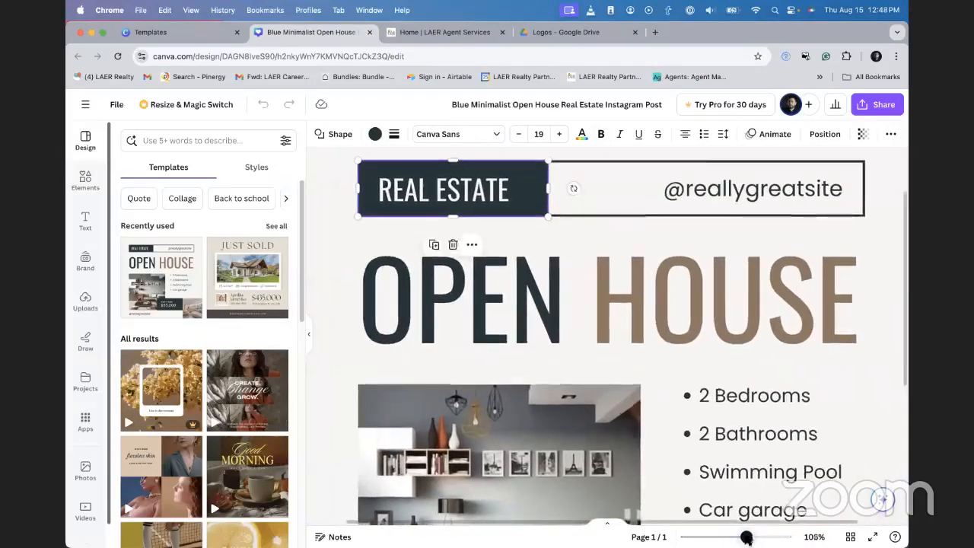
scroll(502, 361, "up", 2)
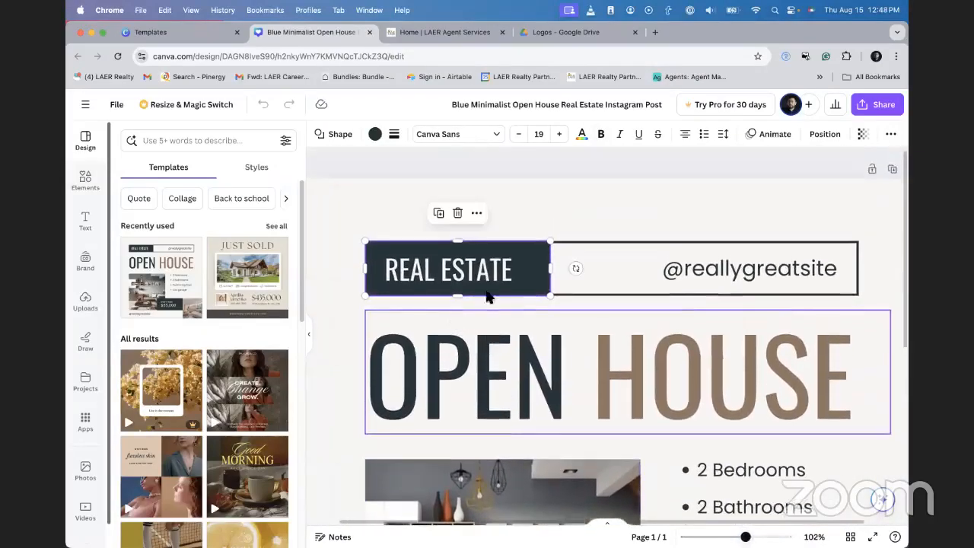
- Select the page background and the OPEN HOUSE heading in turn to view the formatting options each offers
left_click(509, 221)
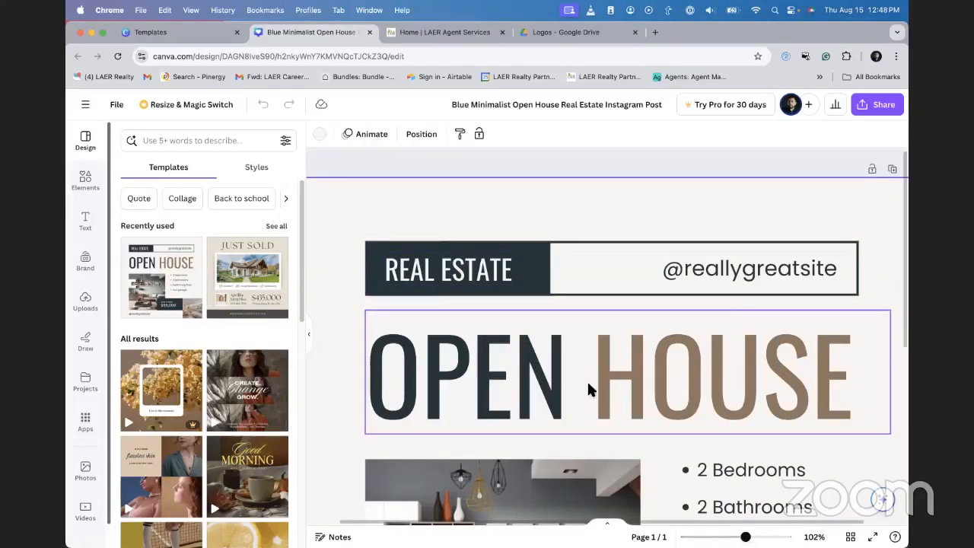
scroll(576, 366, "down", 1)
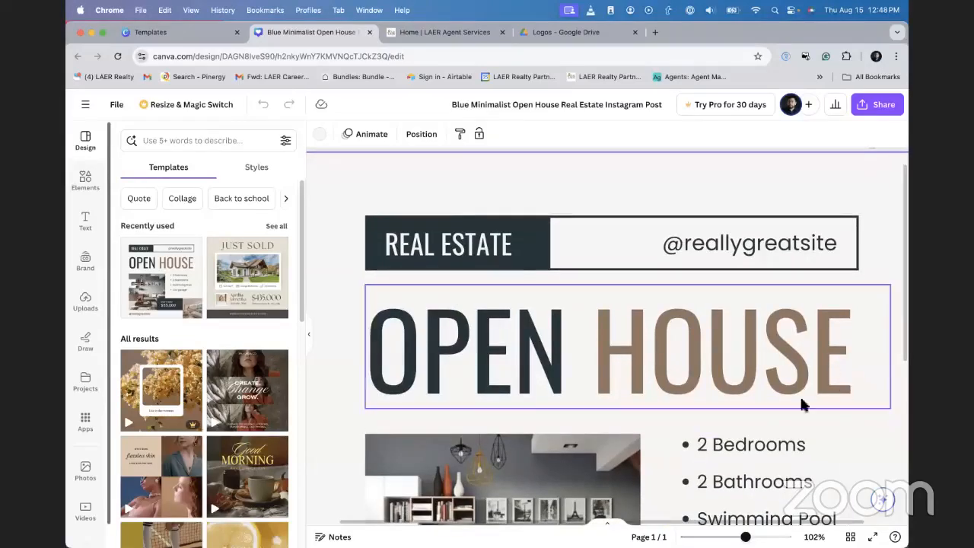
scroll(713, 410, "down", 1)
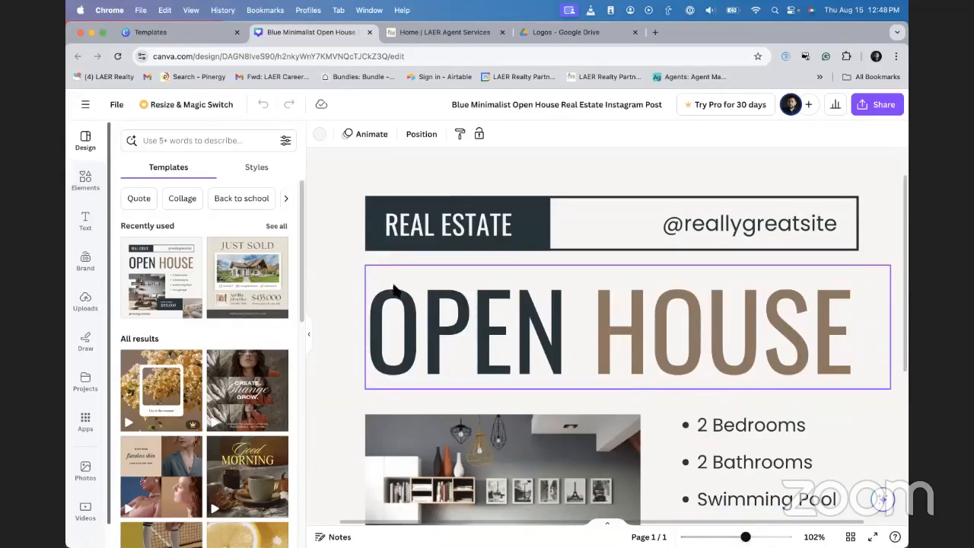
left_click(552, 306)
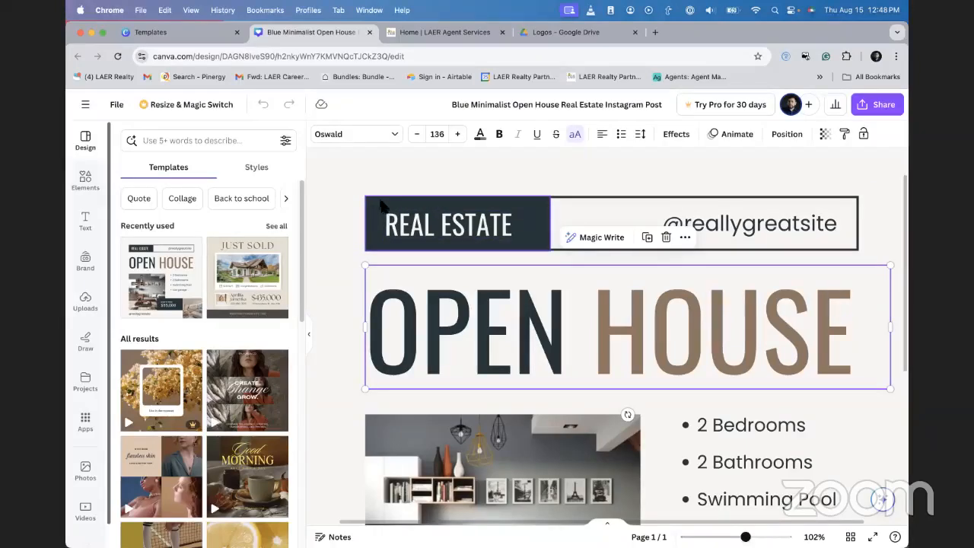
- Try enlarging the dark REAL ESTATE box from its upper-left corner and undo the resize
left_click(376, 207)
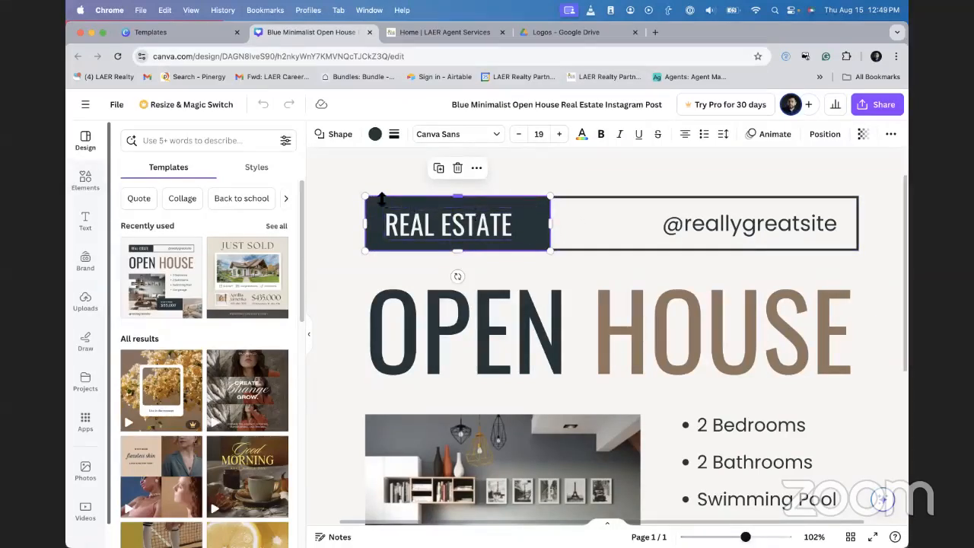
left_click_drag(363, 197, 338, 187)
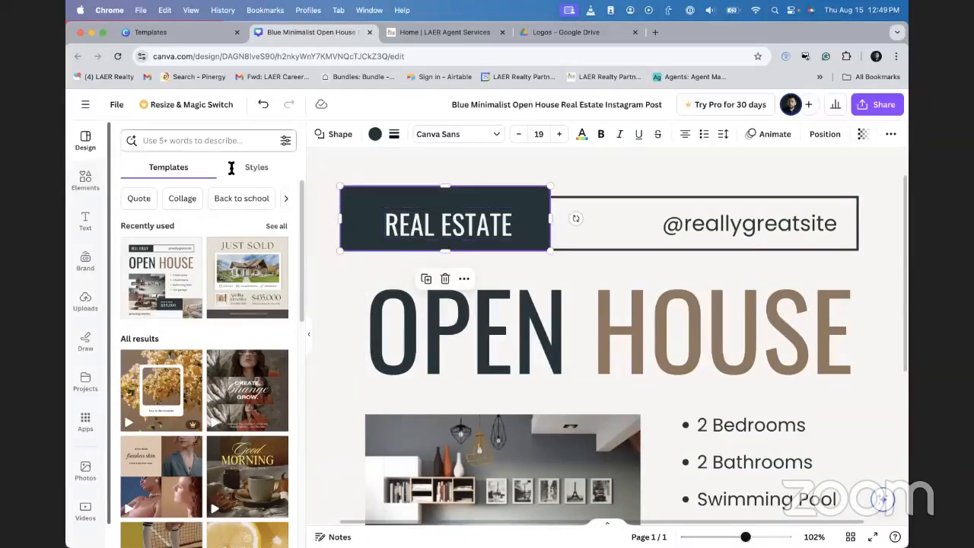
left_click(264, 107)
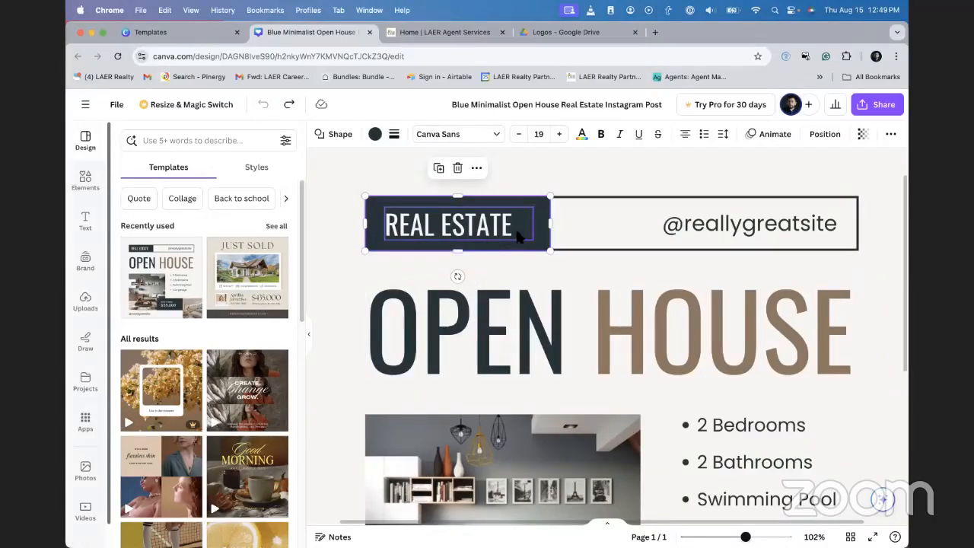
- Widen the dark REAL ESTATE box slightly past its left edge, try stretching its height and width further, and undo those extra stretches
mouse_move(365, 224)
left_mouse_down()
mouse_move(307, 223)
mouse_move(355, 223)
left_mouse_up()
left_click_drag(453, 196, 452, 166)
left_click_drag(452, 250, 453, 285)
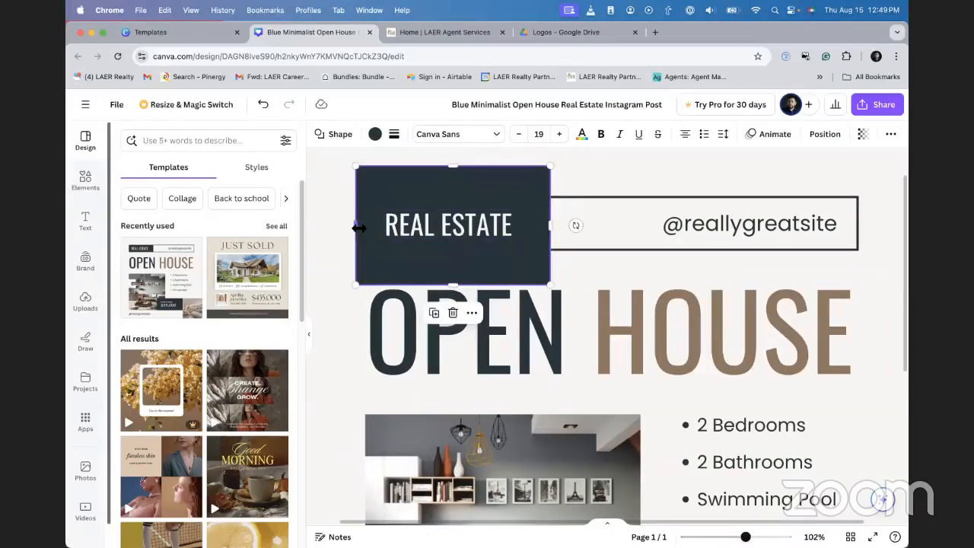
left_click_drag(359, 227, 340, 232)
left_click(263, 104)
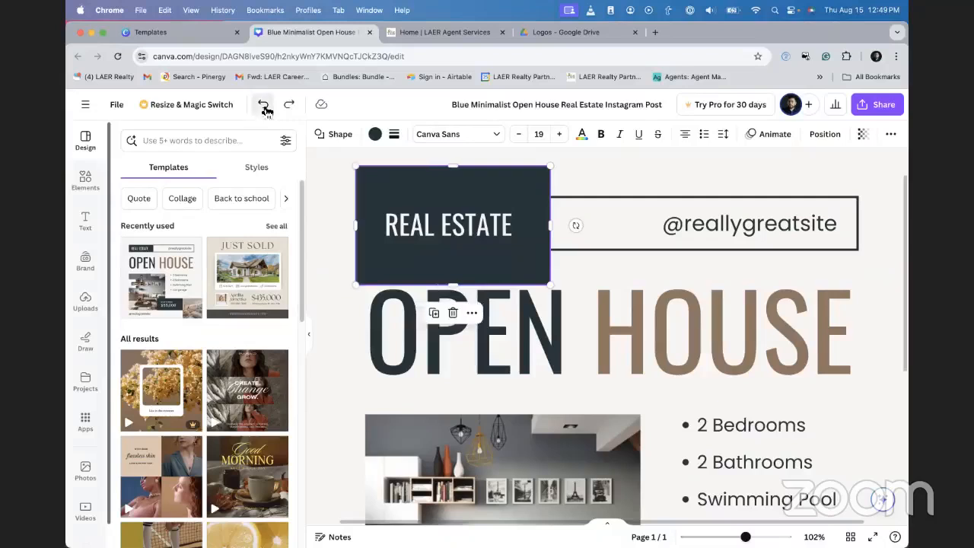
left_click(263, 104)
left_click(263, 104)
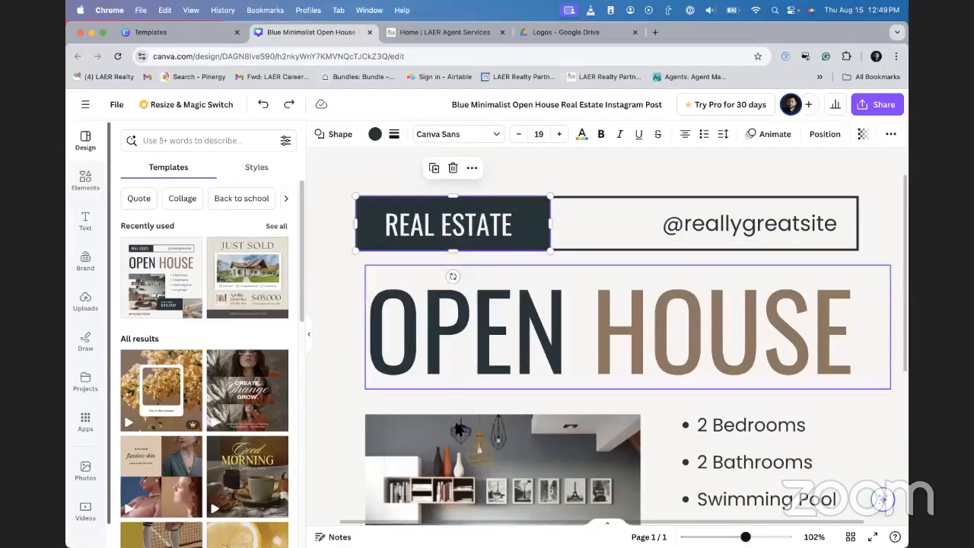
- Select the large living room photo to view its image editing options and look over the post around it
left_click(498, 440)
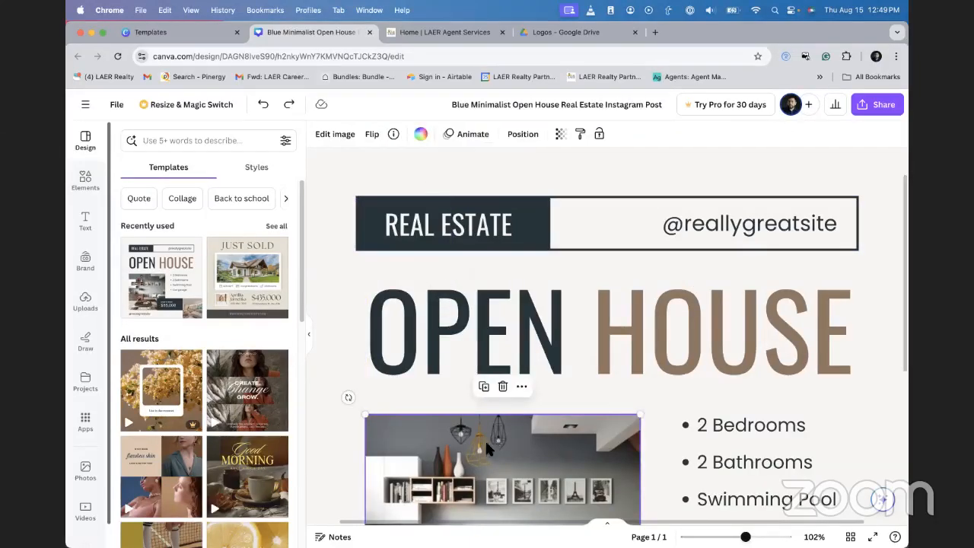
scroll(341, 418, "down", 1)
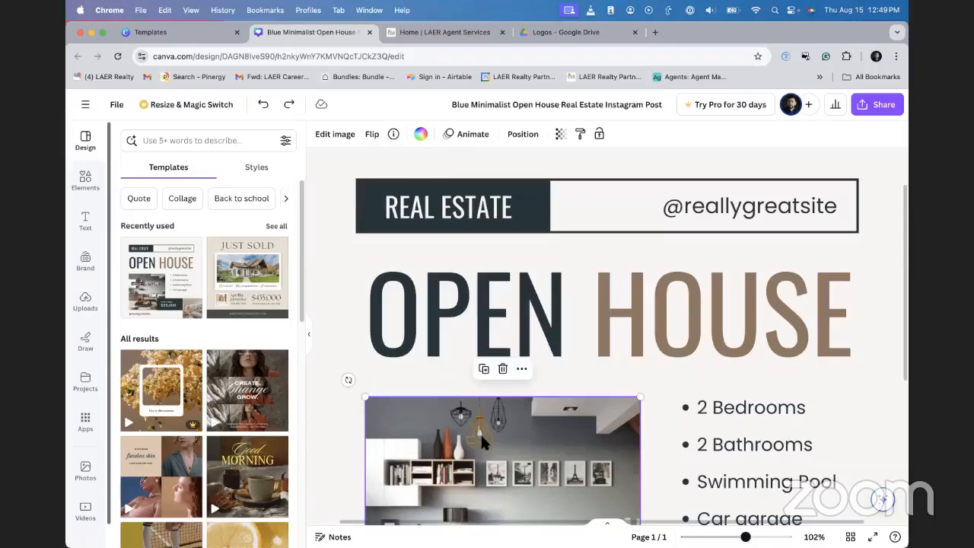
scroll(480, 431, "down", 5)
scroll(442, 340, "up", 5)
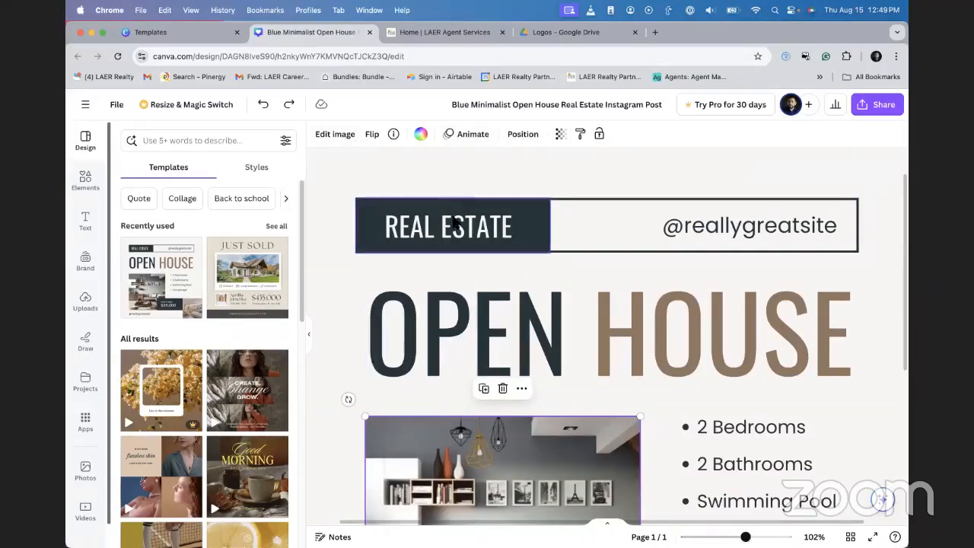
- Select the OPEN HOUSE heading, the living room photo and the REAL ESTATE box in turn to compare their editing options
left_click(471, 297)
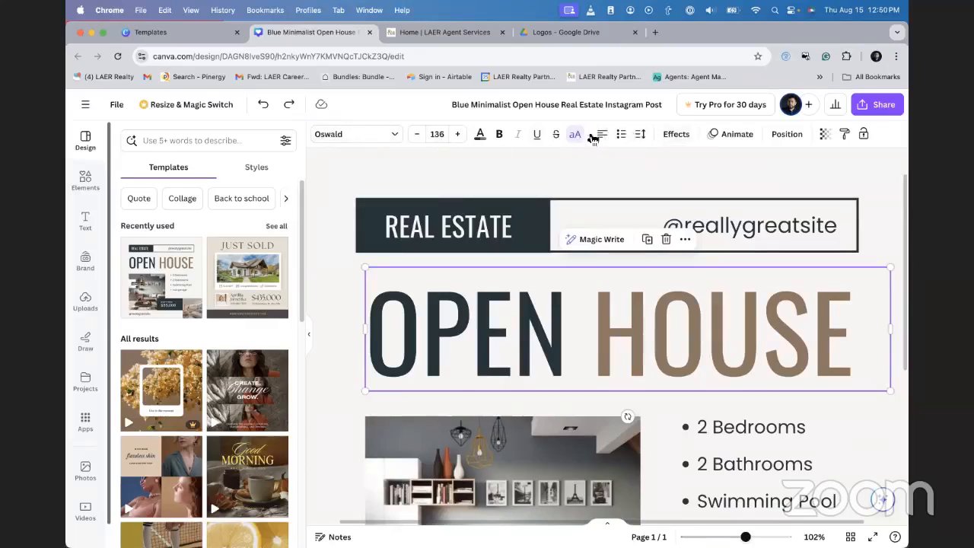
left_click(449, 440)
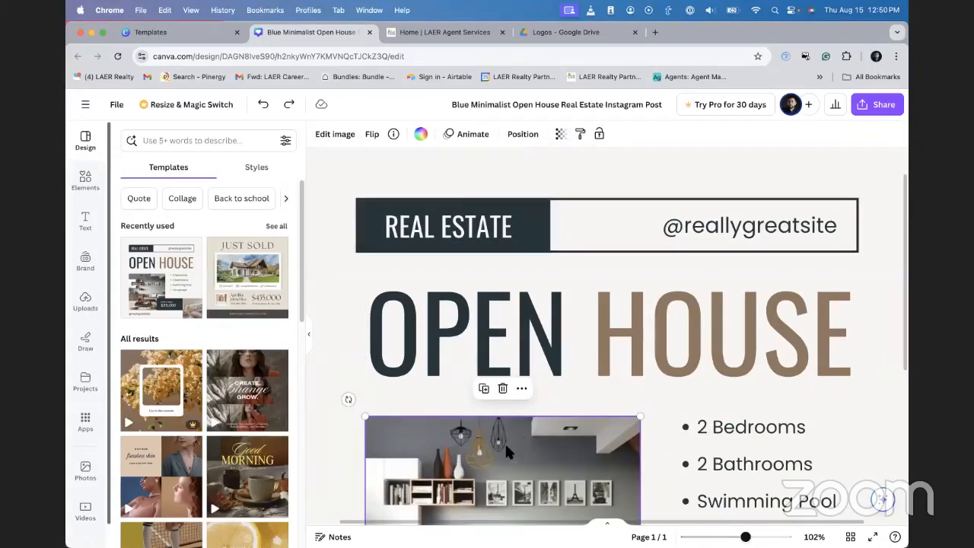
left_click(369, 204)
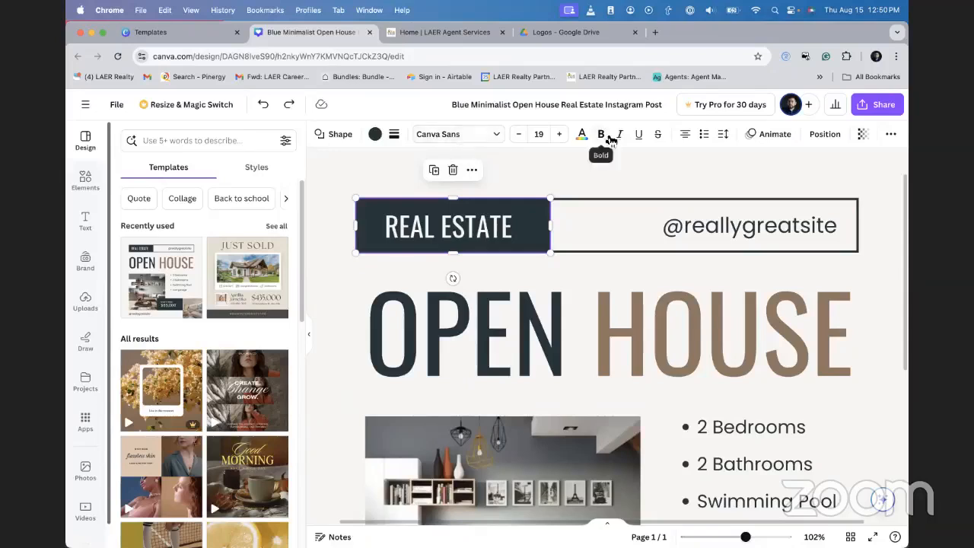
left_click(890, 135)
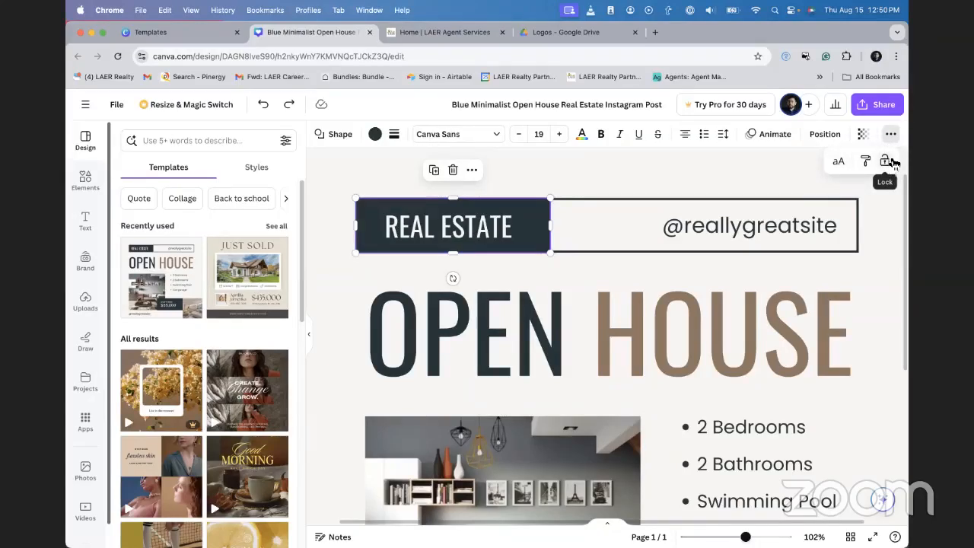
- Fill the REAL ESTATE box with the navy web color #2D3658, copied from the LAER style guide PDF in Google Drive
left_click(376, 137)
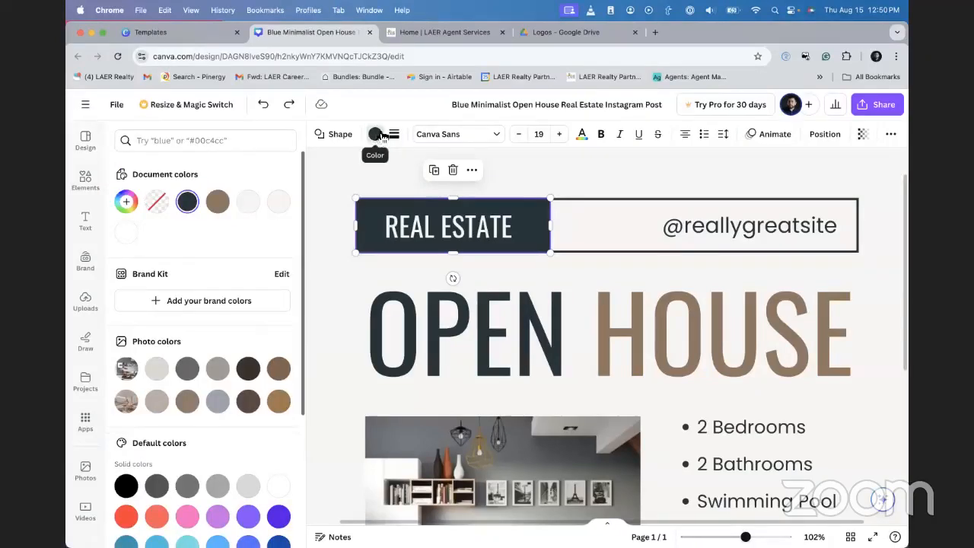
left_click(127, 202)
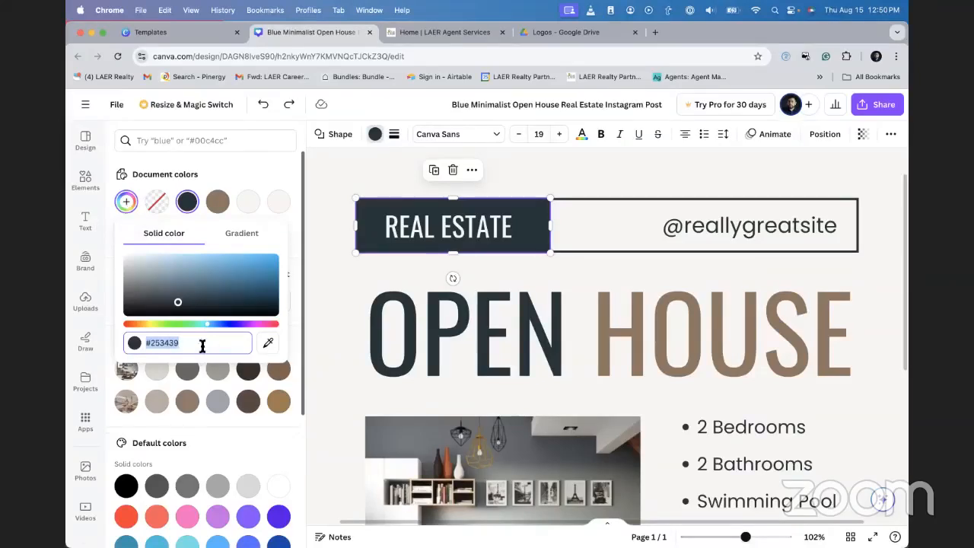
left_click(572, 32)
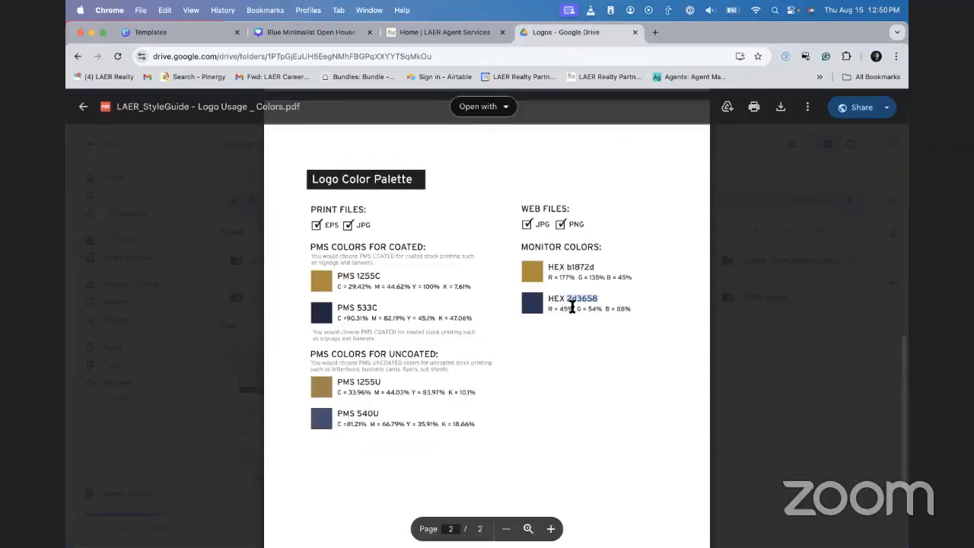
right_click(579, 299)
left_click(595, 303)
left_click(440, 32)
left_click(311, 32)
left_click(155, 344)
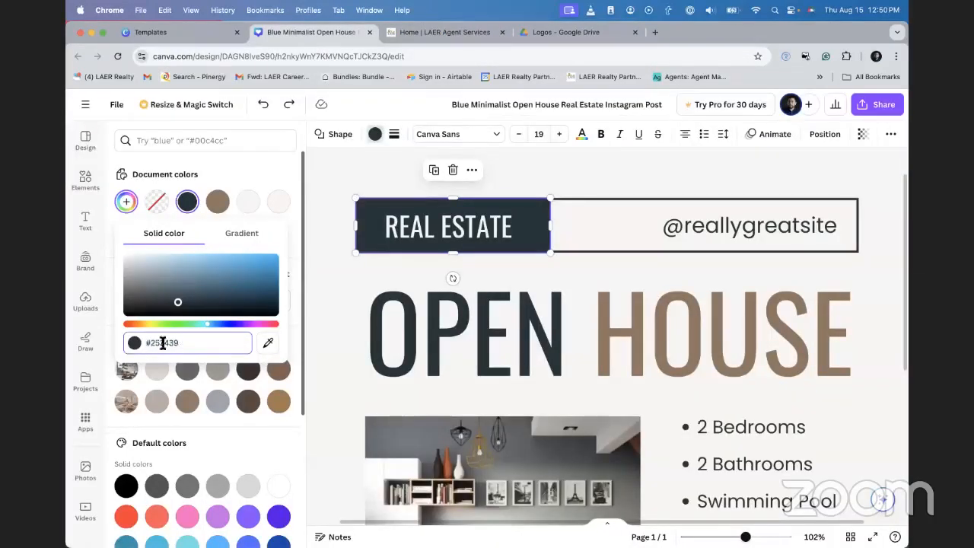
left_click_drag(196, 342, 153, 345)
type("D3658")
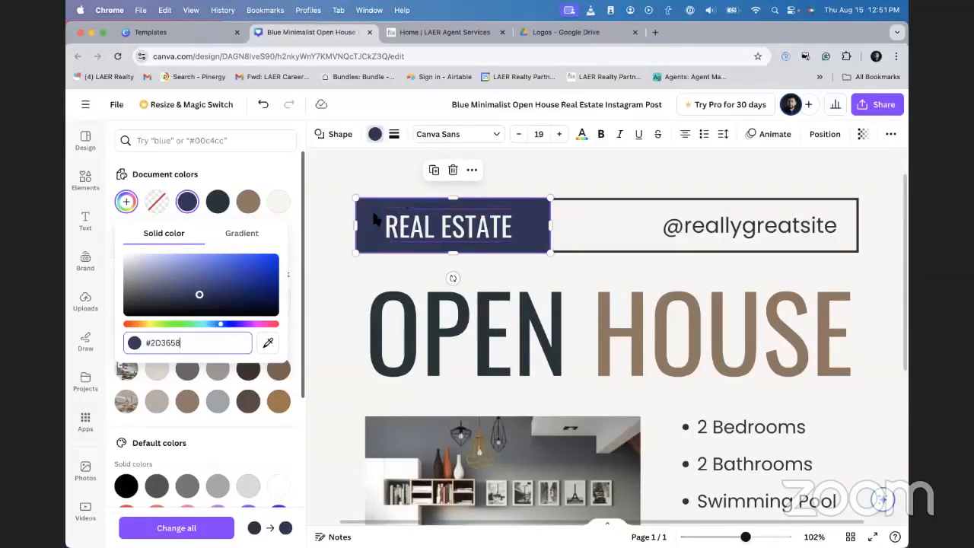
left_click(255, 178)
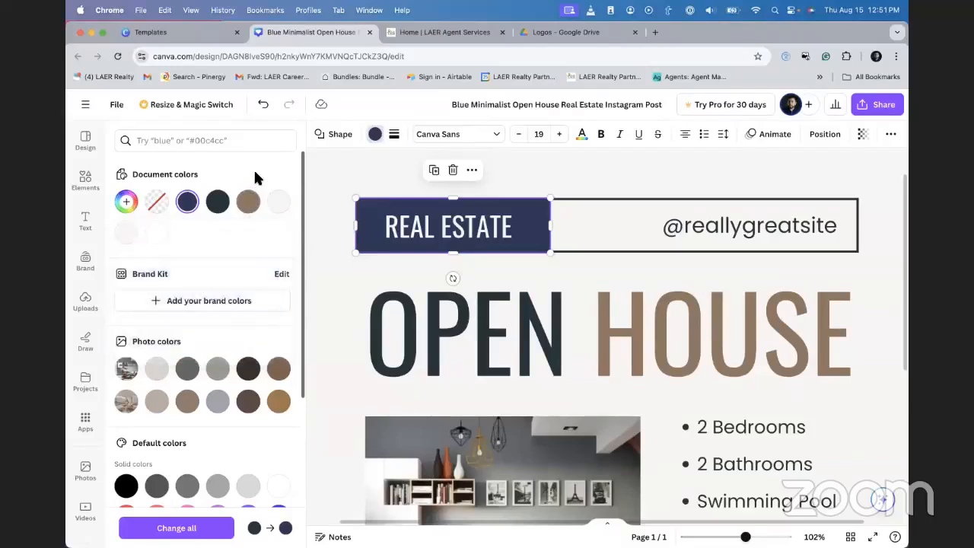
- Try the style guide's gold #B1872D and the template's dark #253439 on the REAL ESTATE box, and undo both color changes
left_click(125, 201)
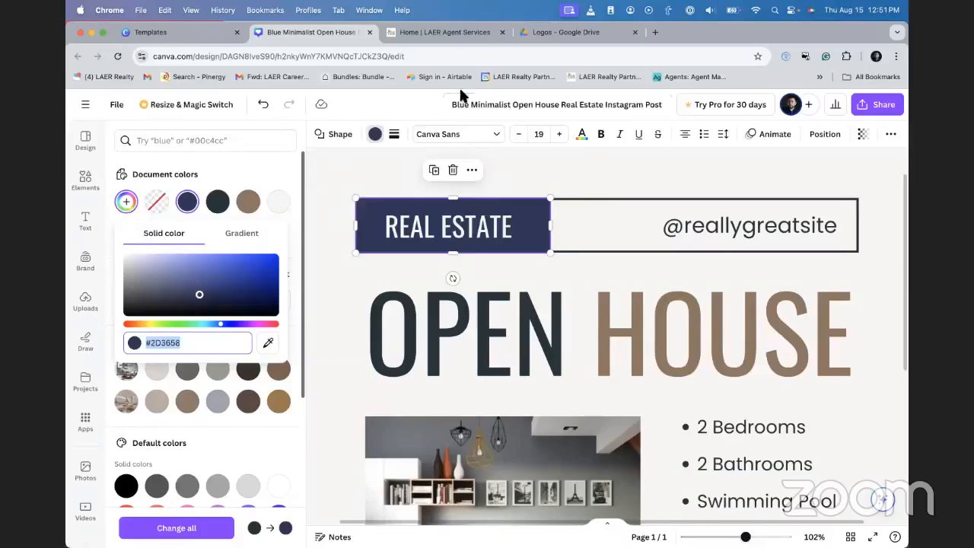
left_click(561, 32)
left_click(577, 264)
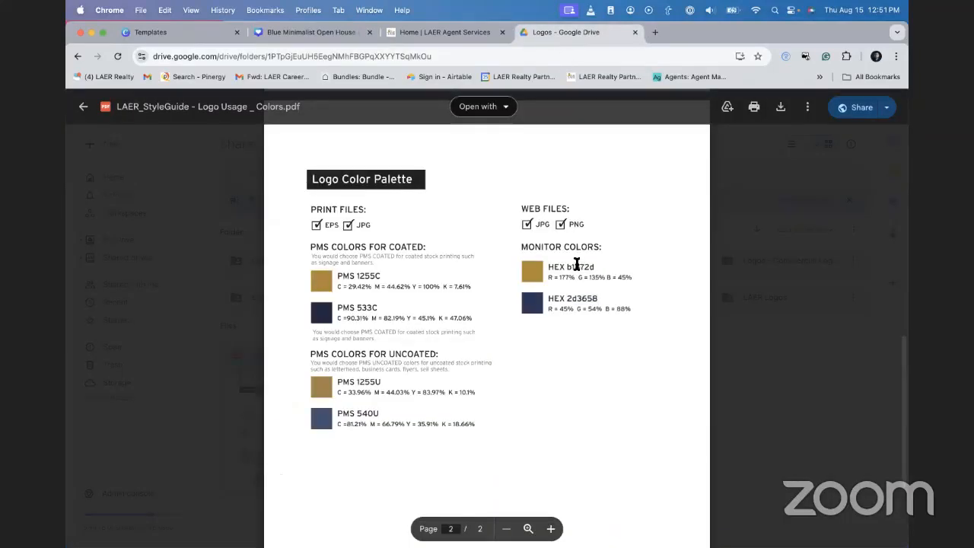
left_click(449, 32)
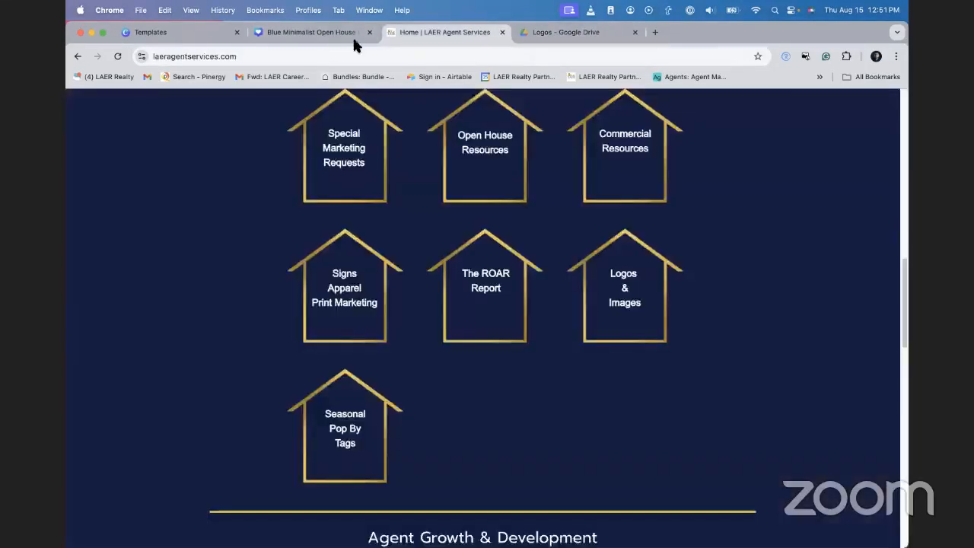
left_click(308, 33)
key("super+v")
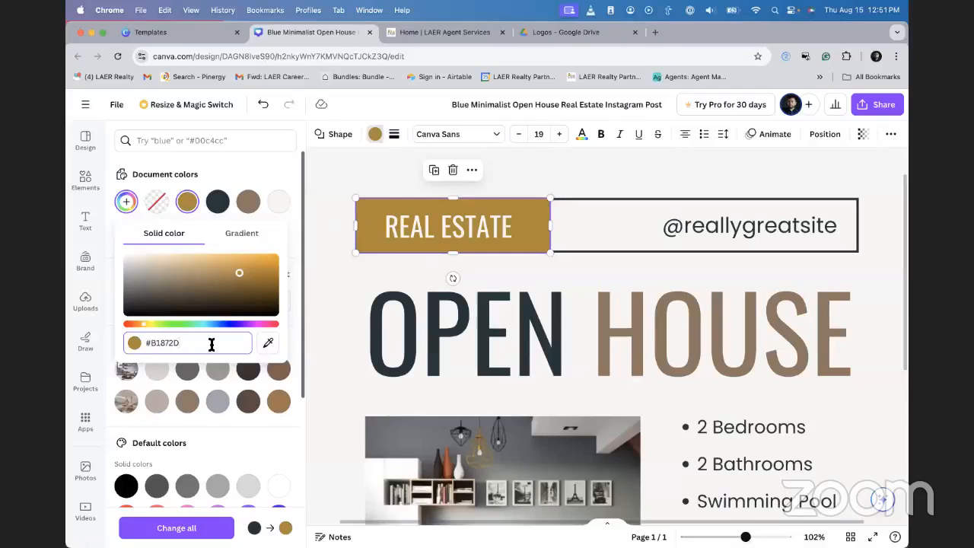
left_click(319, 179)
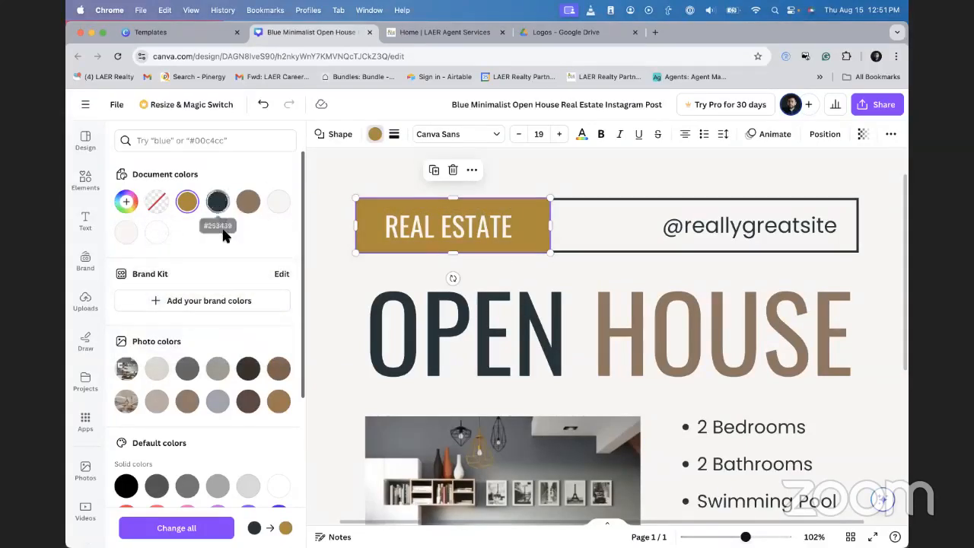
left_click(219, 201)
key("super+z")
key("super+z")
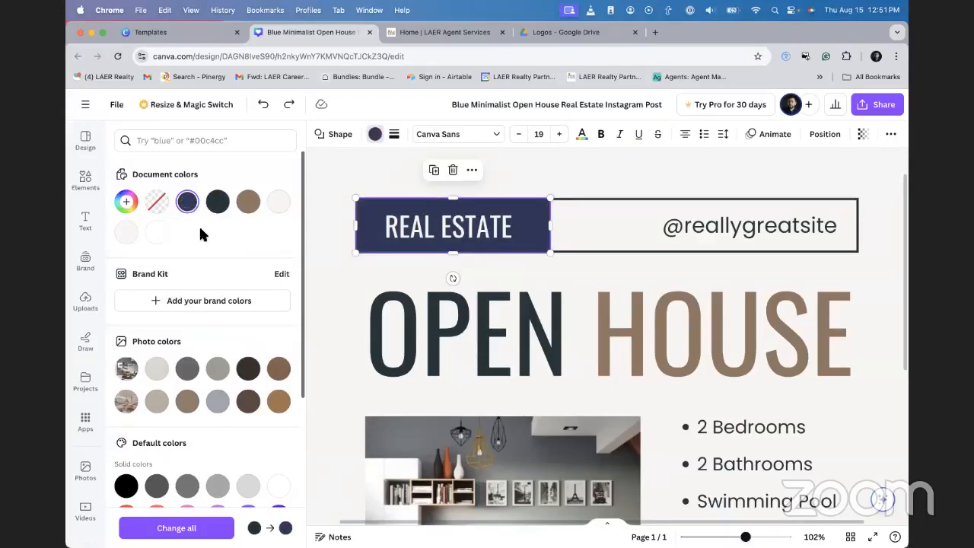
- Enter the text of the OPEN HOUSE heading, try selecting parts of its wording, and deselect the heading
left_click(334, 276)
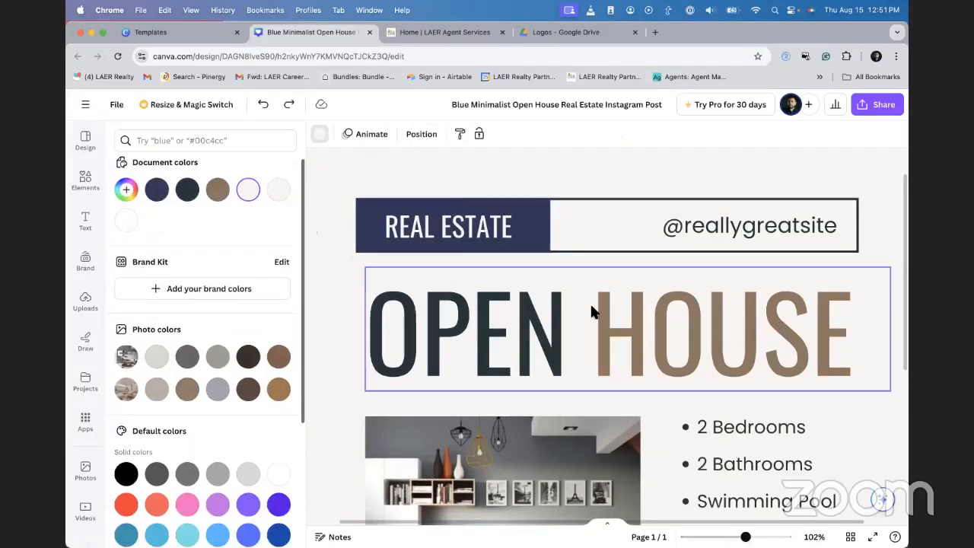
scroll(630, 320, "down", 1)
left_click(632, 326)
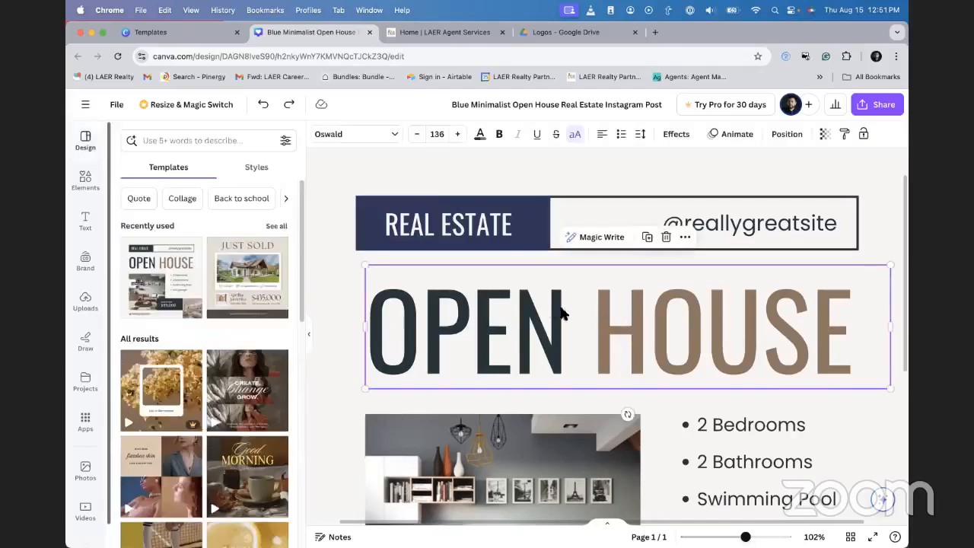
scroll(637, 309, "down", 1)
left_click(638, 307)
left_click(715, 310)
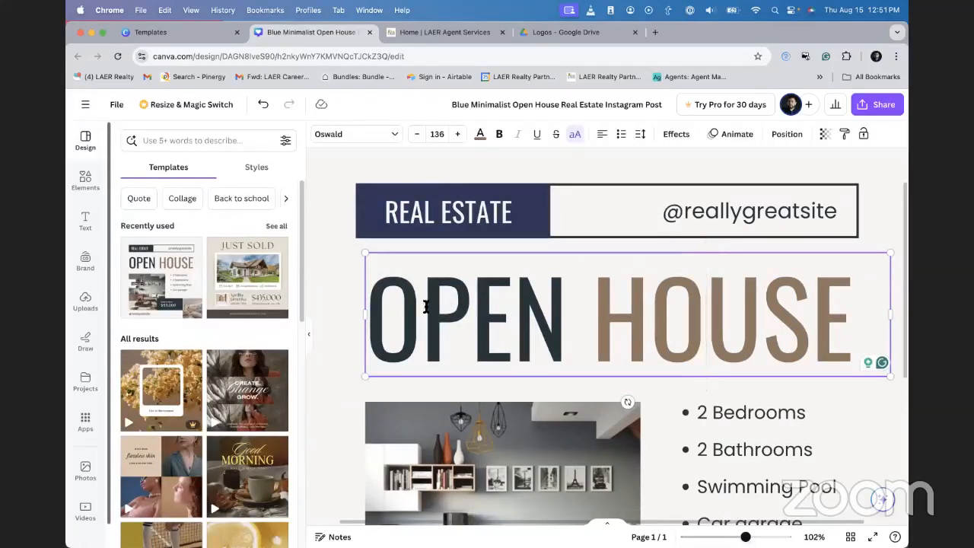
left_click(593, 308, "shift")
left_click_drag(754, 314, 853, 312)
left_click(577, 331)
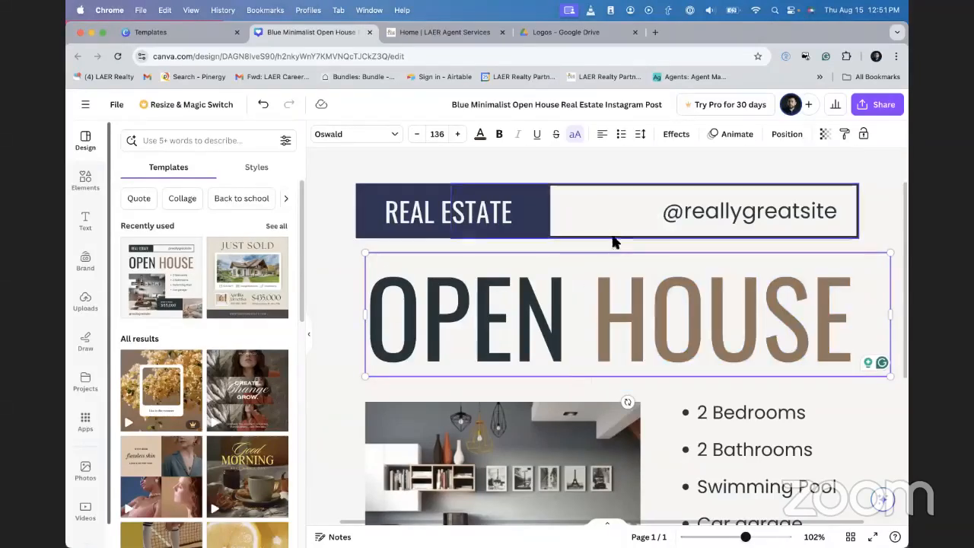
left_click(720, 151)
- Try moving the OPEN HOUSE heading as a whole box and undo the moves
left_click(624, 299)
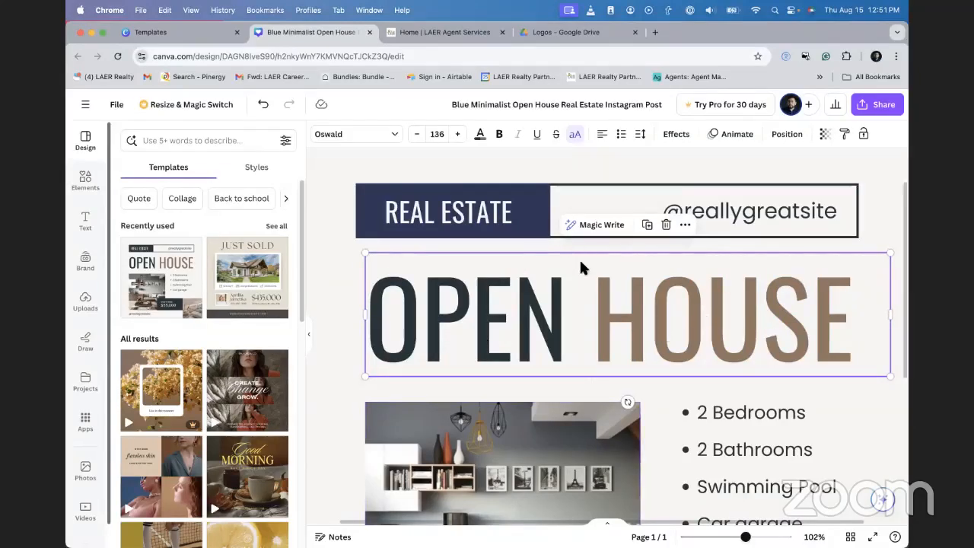
left_click_drag(692, 328, 660, 326)
mouse_move(632, 323)
left_mouse_down()
mouse_move(702, 334)
mouse_move(642, 356)
mouse_move(638, 313)
left_mouse_up()
key("super+z")
key("super+z")
key("super+z")
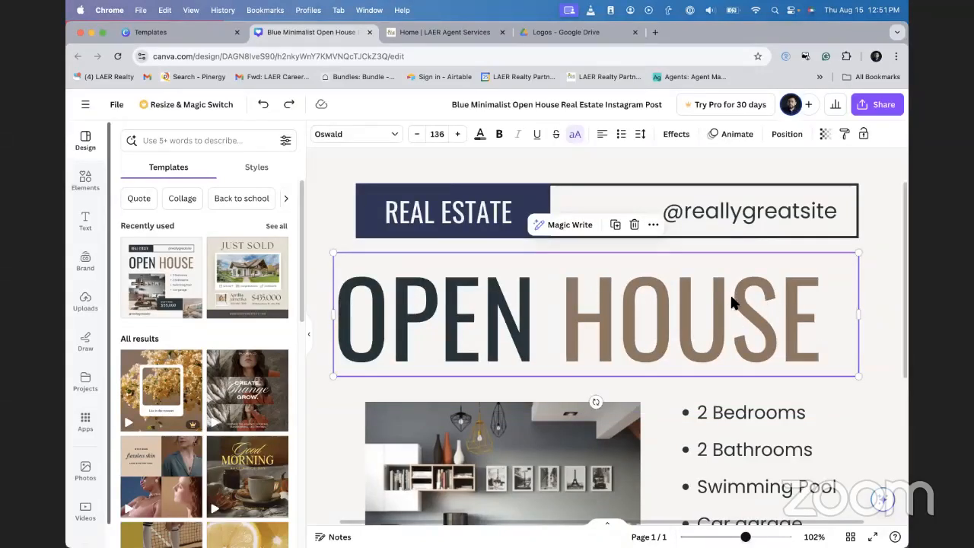
left_click(710, 338)
left_click_drag(707, 334, 691, 322)
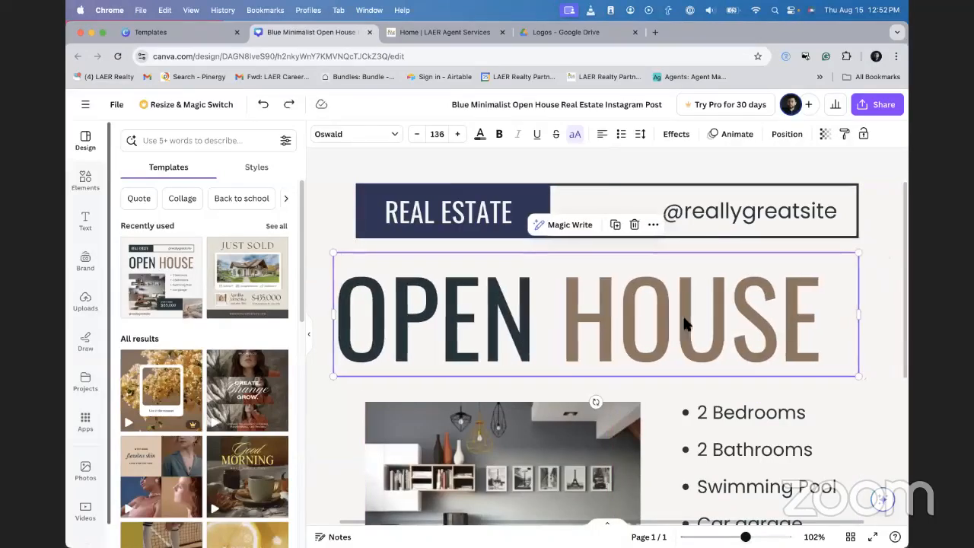
left_click(268, 106)
- Switch the OPEN HOUSE heading between whole-box selection and text editing, ending with the text cursor beside HOUSE
double_click(700, 327)
left_click(639, 319)
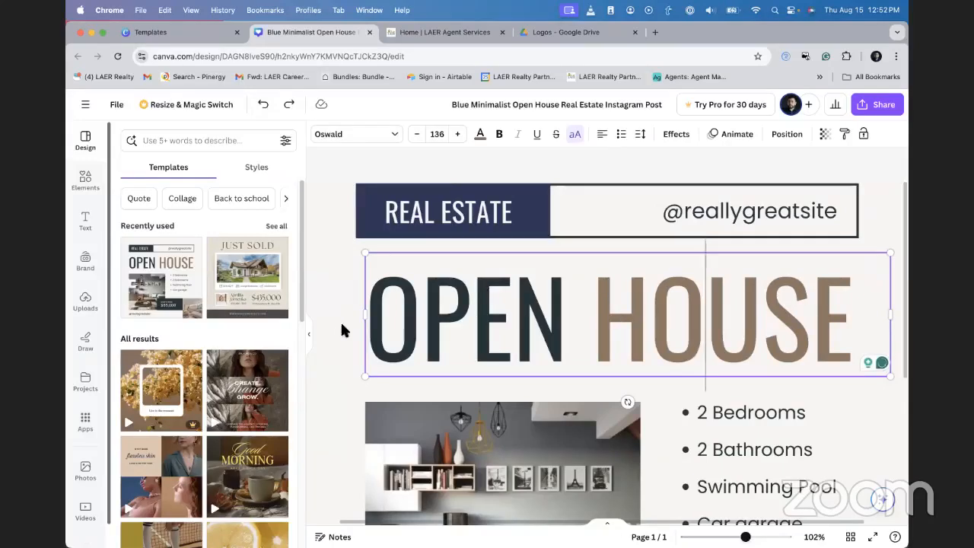
key("Escape")
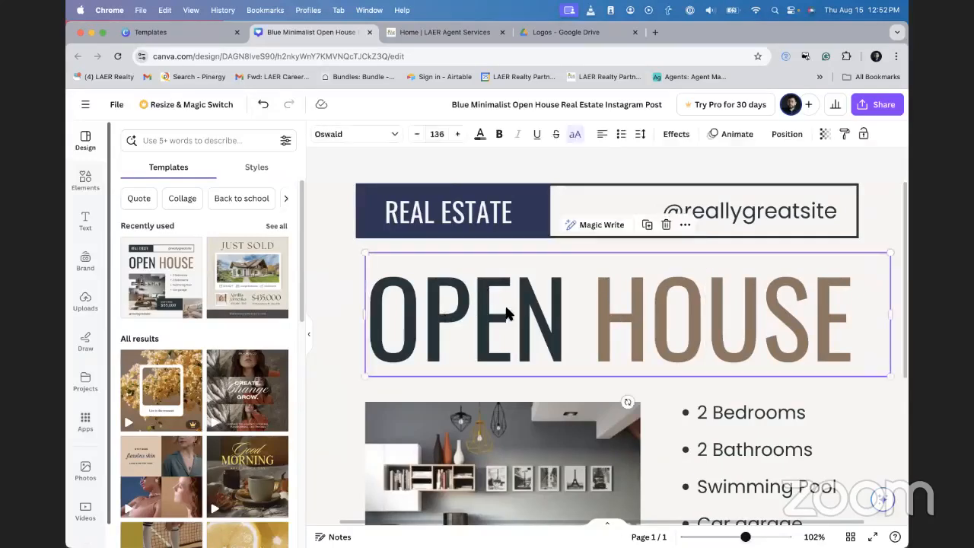
double_click(598, 316)
left_click(601, 326)
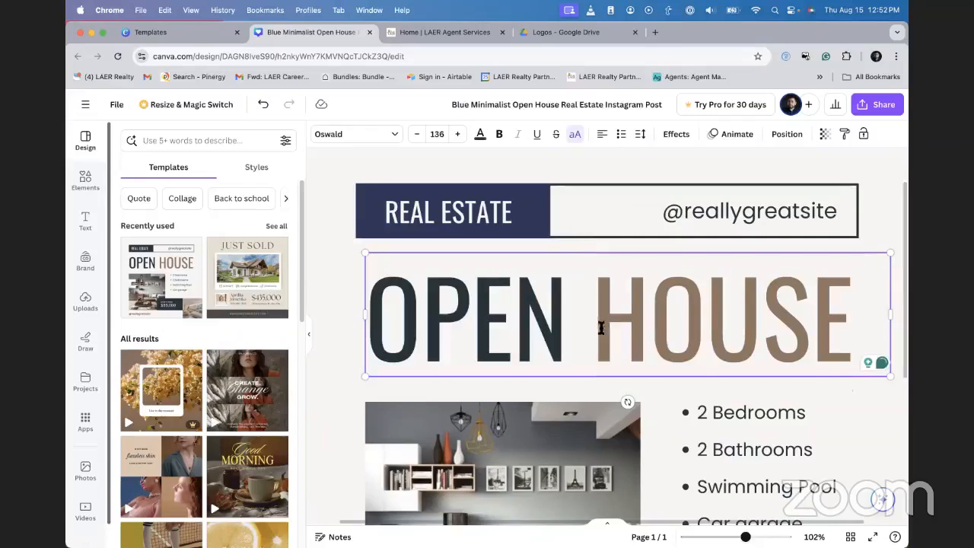
scroll(620, 301, "down", 1)
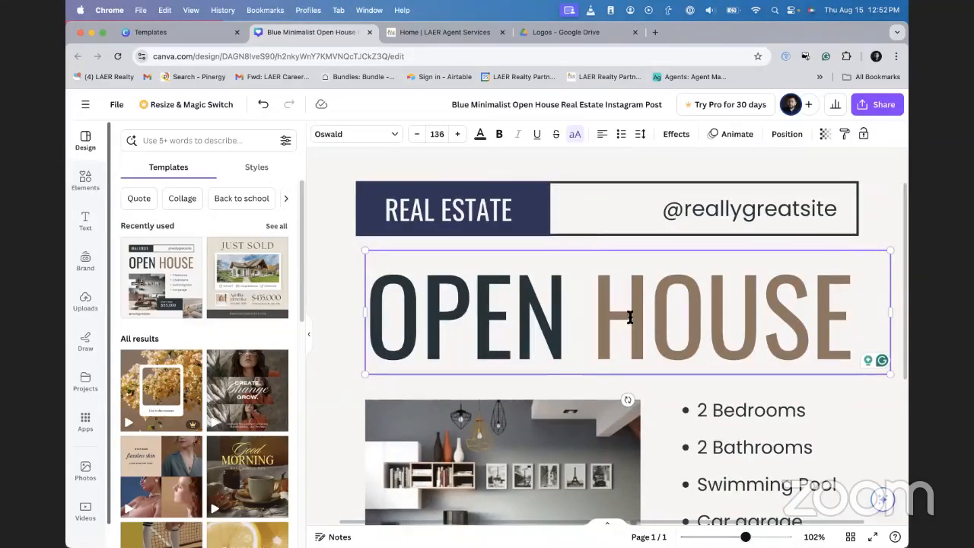
- Recolor only the word HOUSE in the heading with the gold web color #B1872D copied from the LAER style guide PDF
left_click_drag(598, 309, 852, 308)
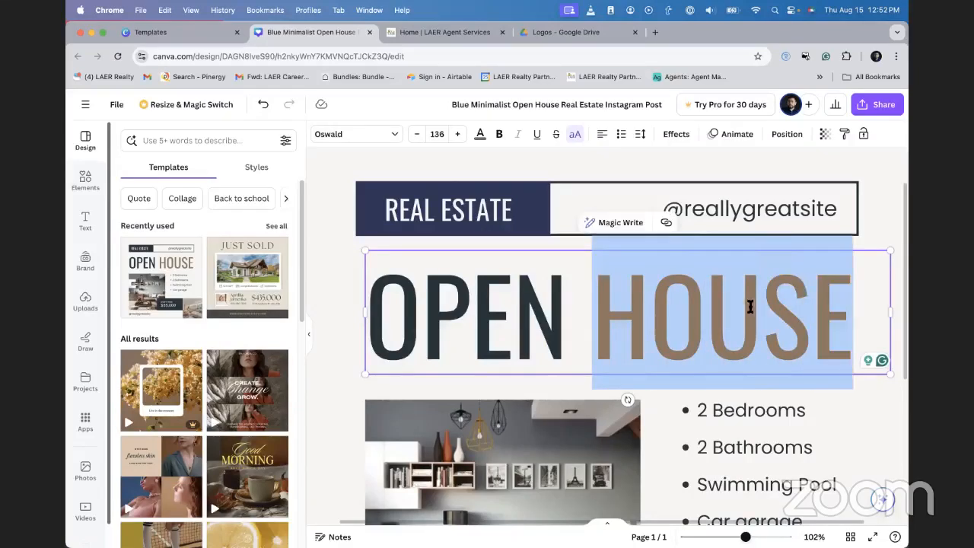
left_click(487, 140)
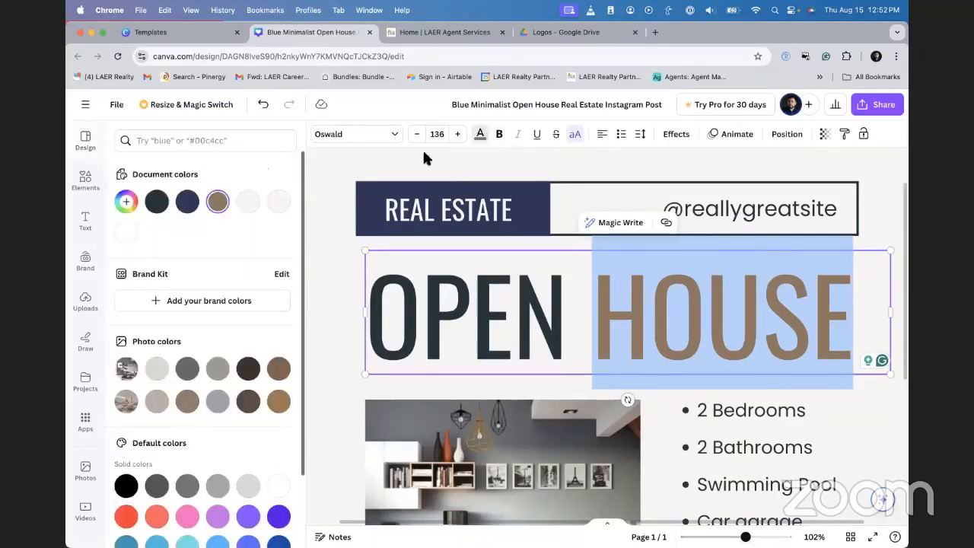
left_click(131, 206)
left_click(548, 32)
left_click_drag(596, 268, 574, 269)
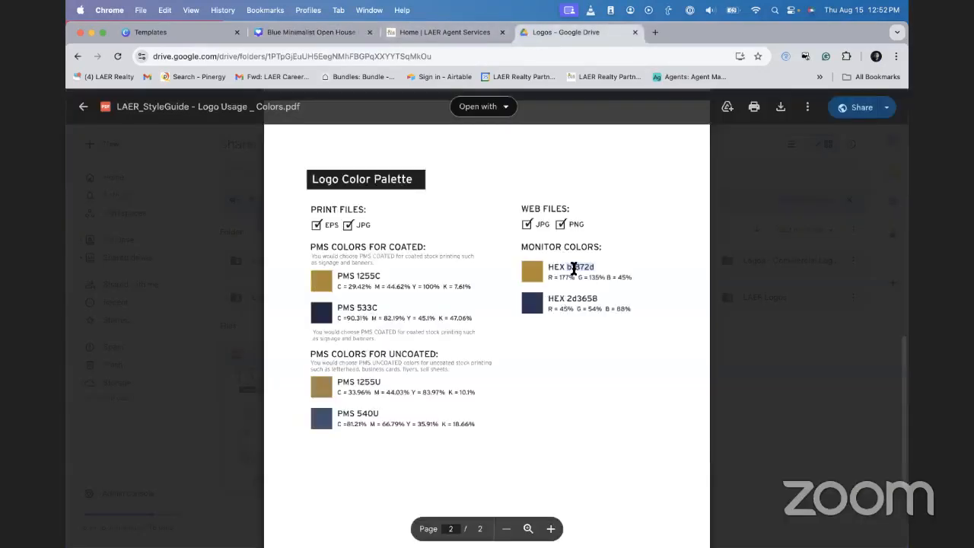
left_click(342, 34)
key("super+v")
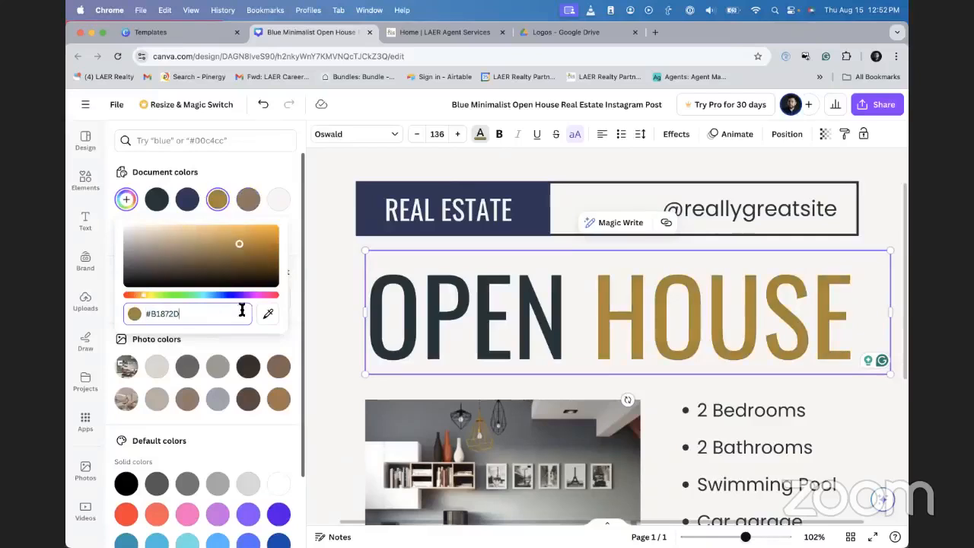
left_click(340, 310)
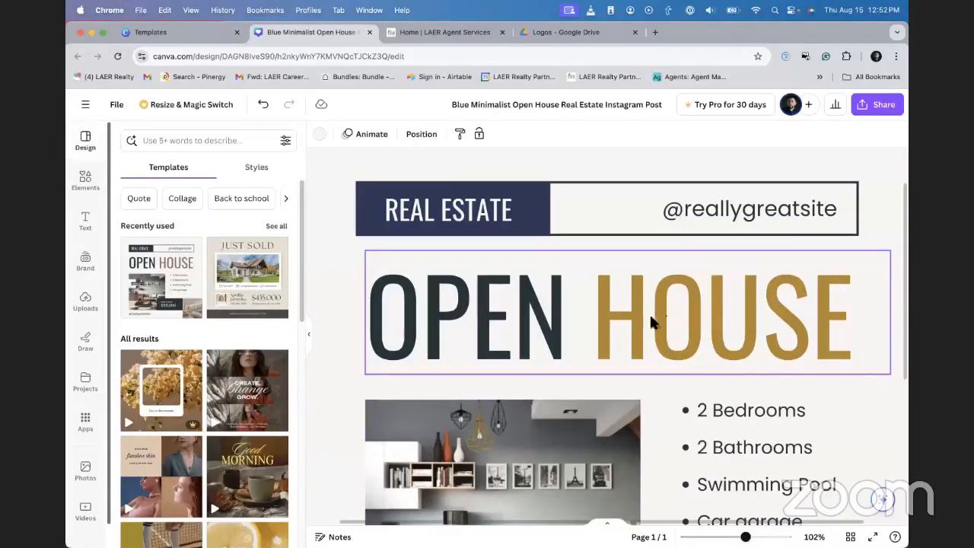
- Recolor the box behind START FROM $55,000 with the navy already used in the design
scroll(789, 299, "down", 2)
scroll(726, 276, "up", 4)
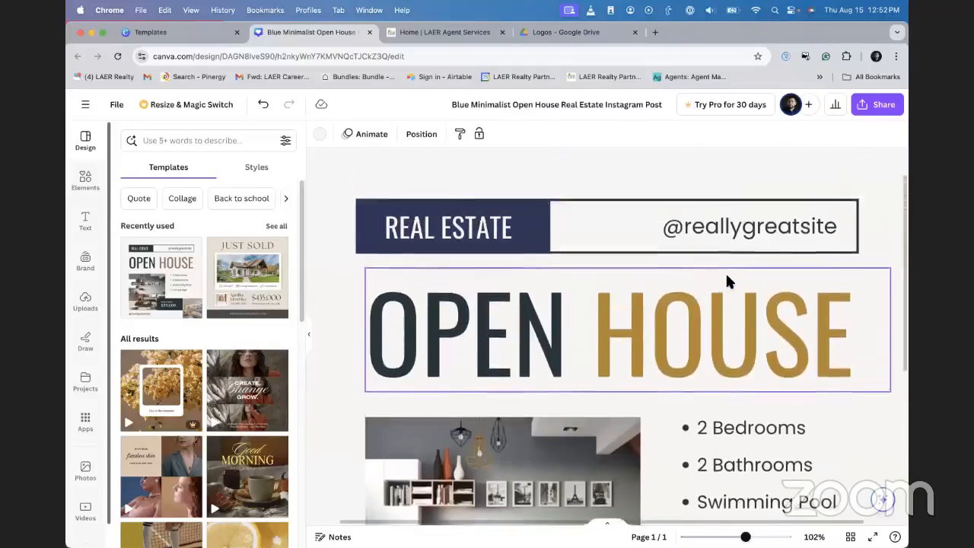
scroll(510, 277, "down", 5)
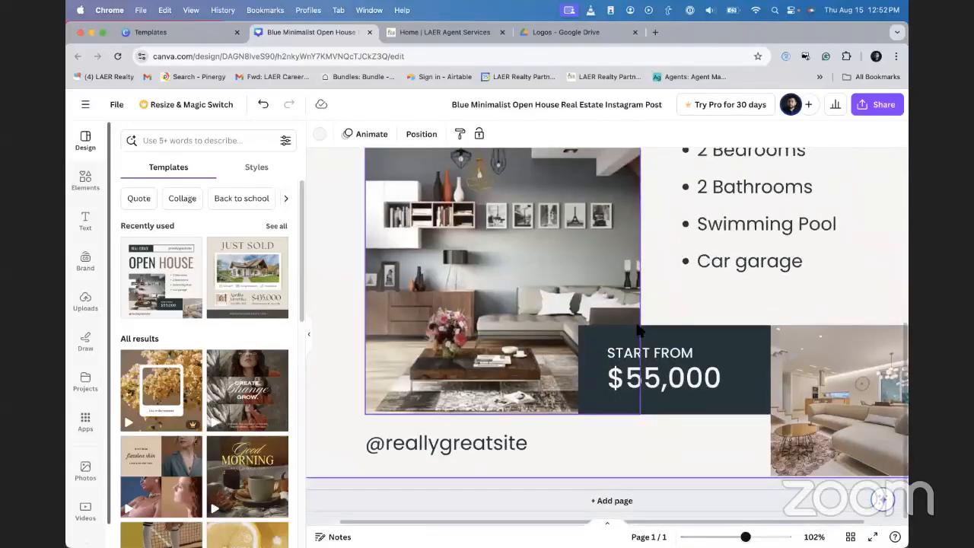
left_click(733, 327)
left_click(374, 134)
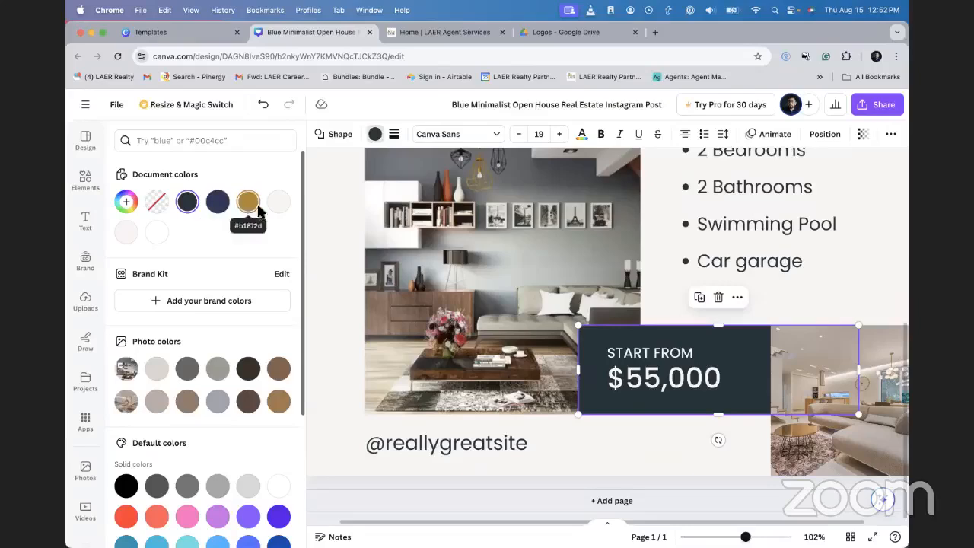
left_click(218, 201)
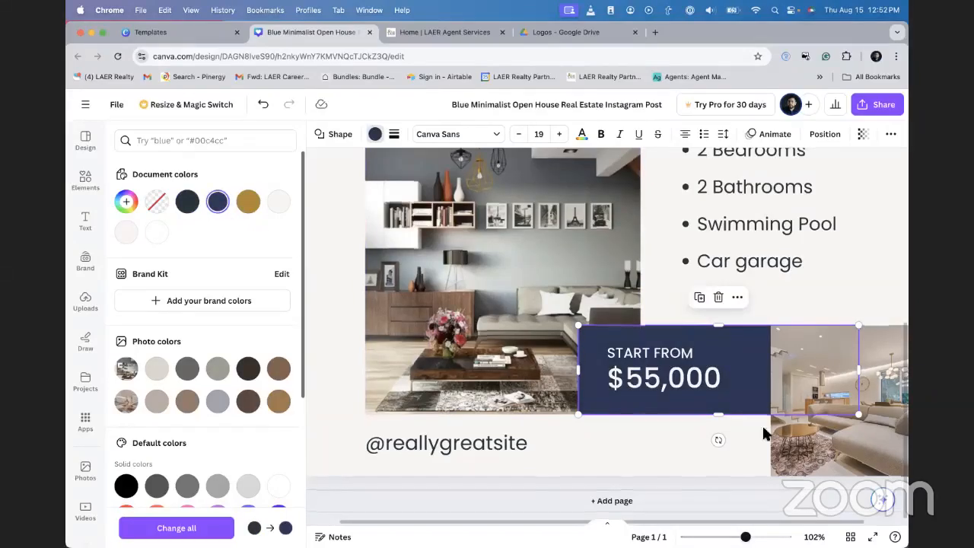
scroll(740, 389, "up", 5)
scroll(625, 251, "down", 8)
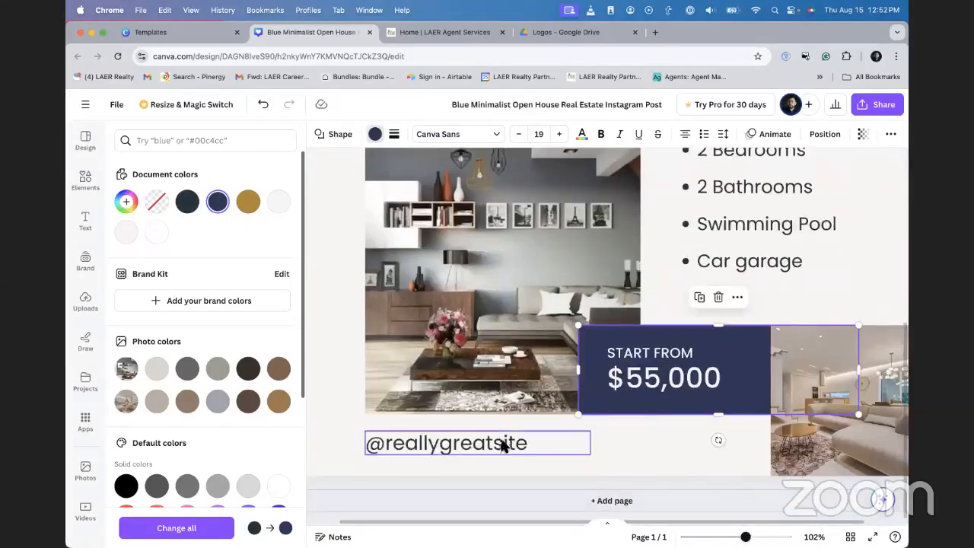
left_click(502, 446)
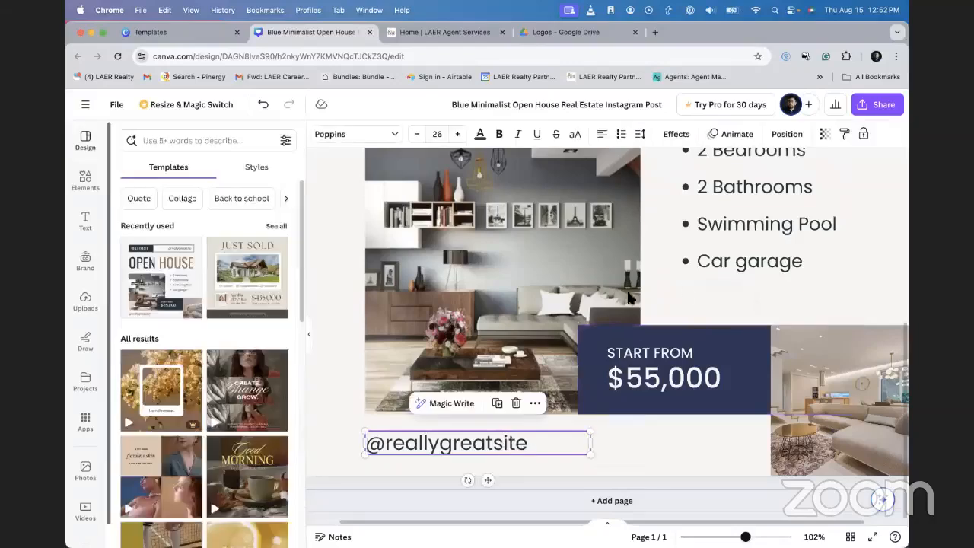
scroll(608, 328, "down", 5)
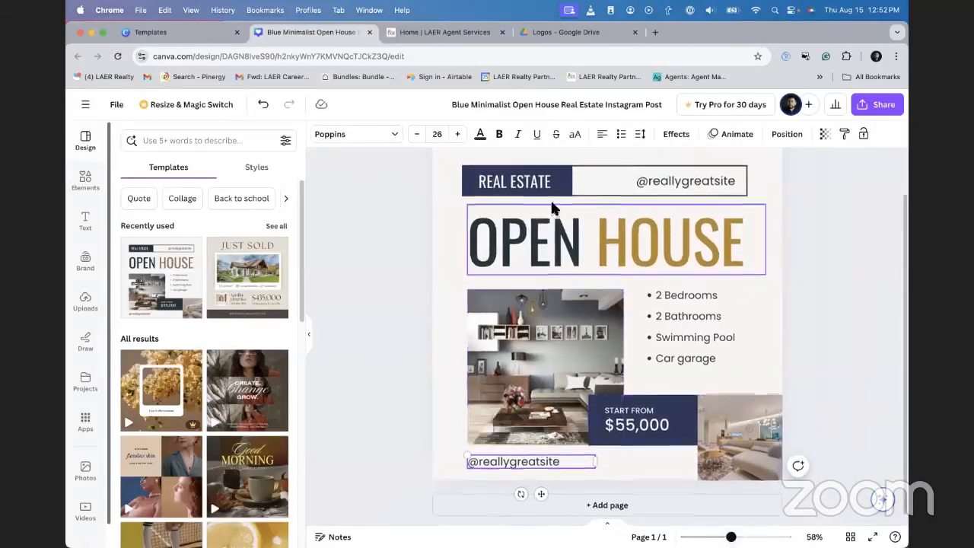
scroll(576, 211, "up", 2)
scroll(792, 335, "down", 2)
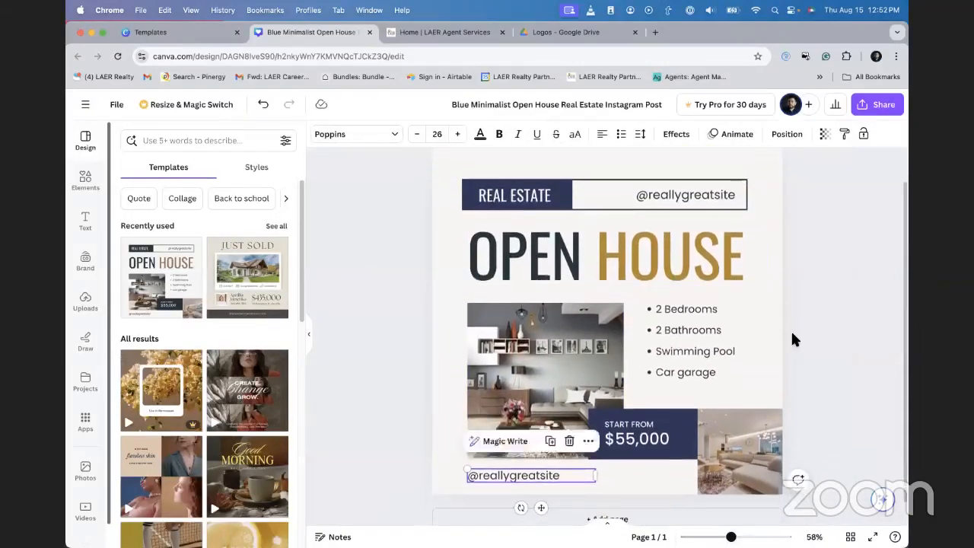
left_click(822, 293)
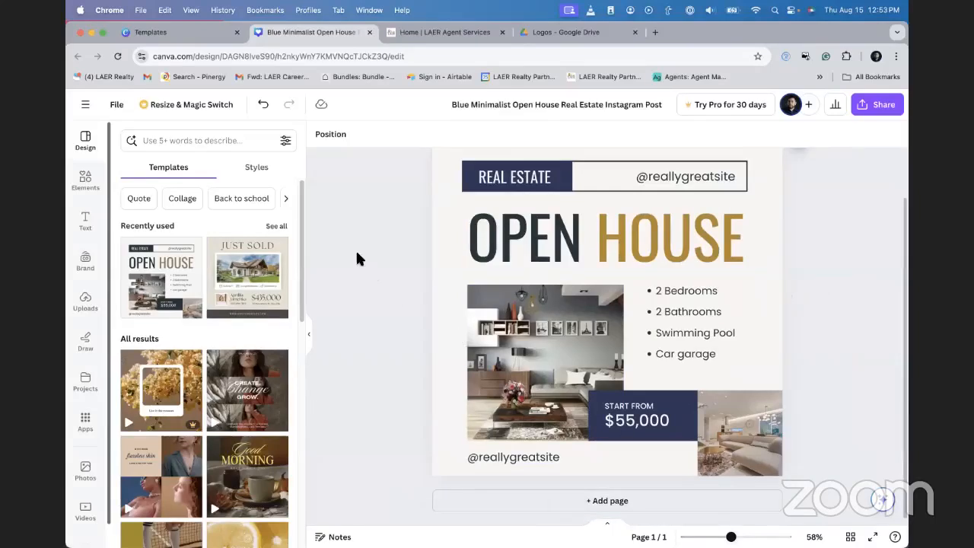
- Change the first two items of the property feature list to 3 Bedrooms and 1.5 Bathrooms
left_click(696, 314)
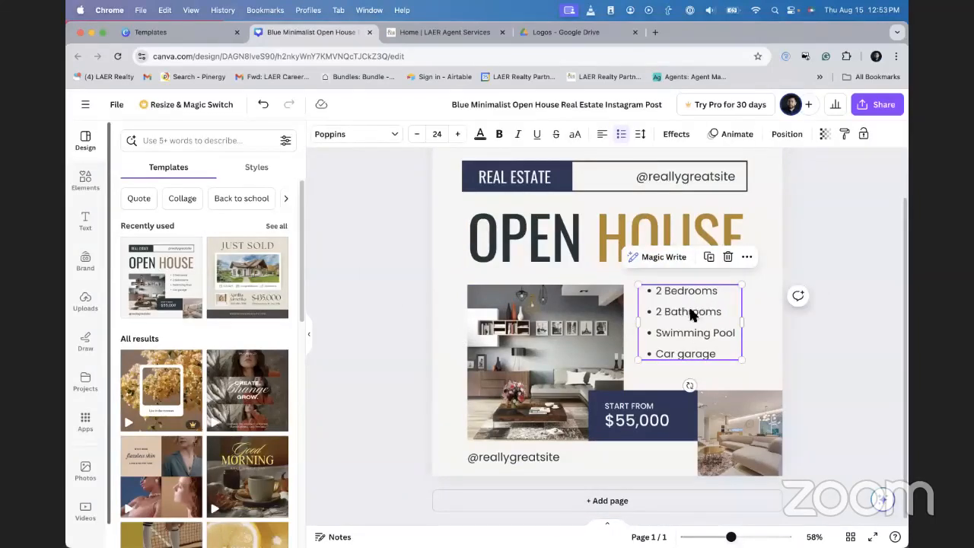
left_click_drag(730, 537, 741, 537)
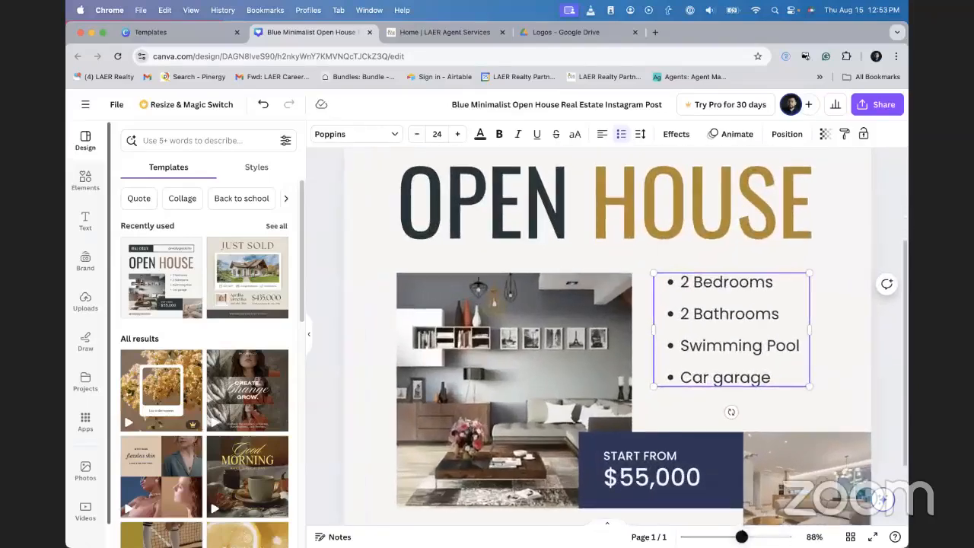
double_click(734, 302)
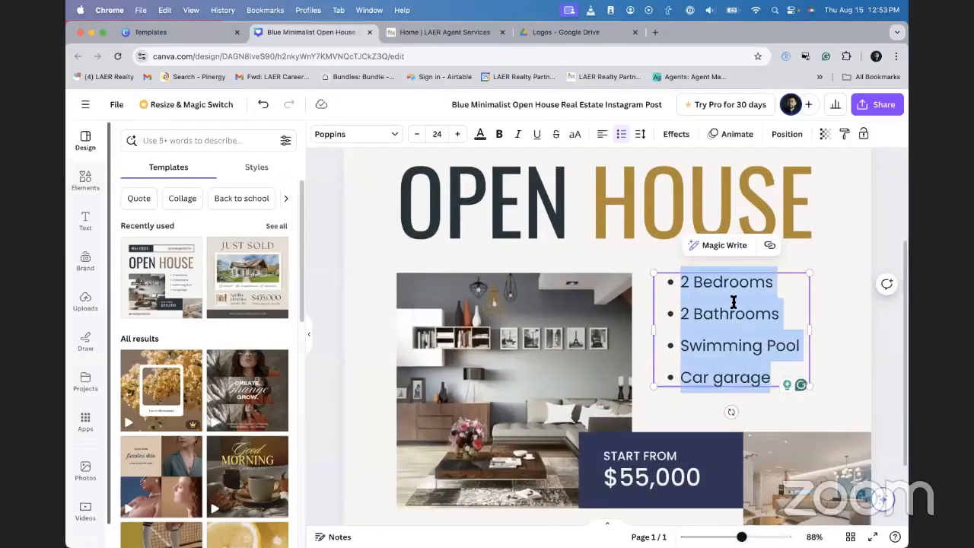
left_click(686, 284)
key("BackSpace")
type("3")
left_click(690, 314)
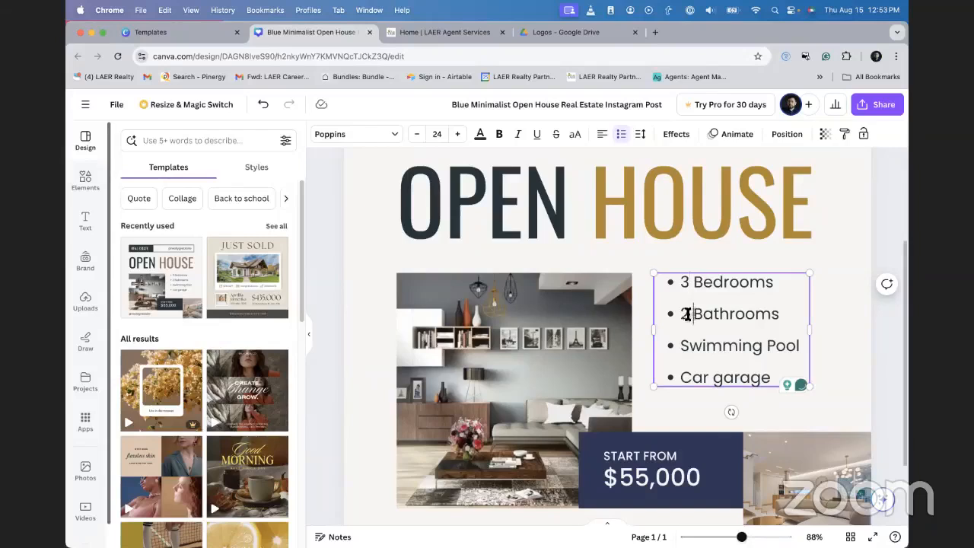
key("BackSpace")
type("1")
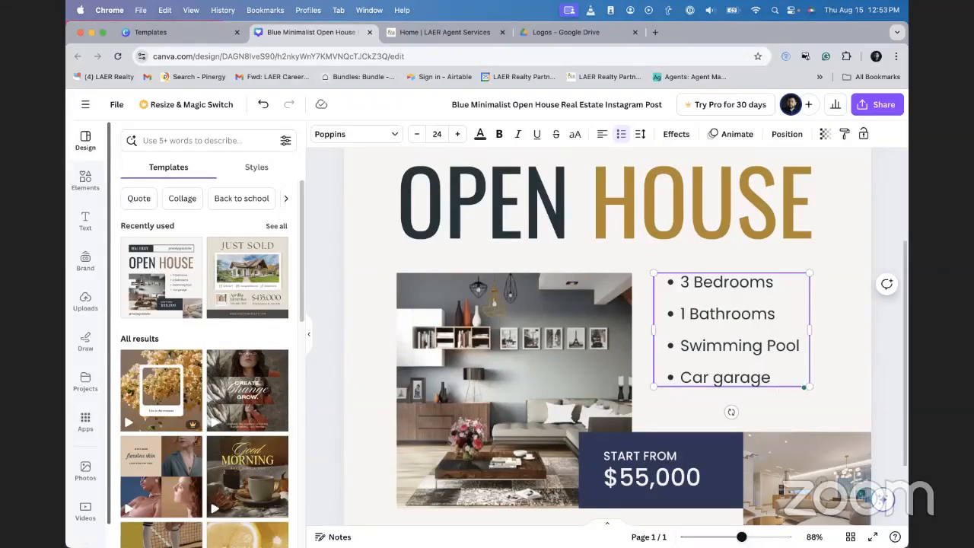
type(".5")
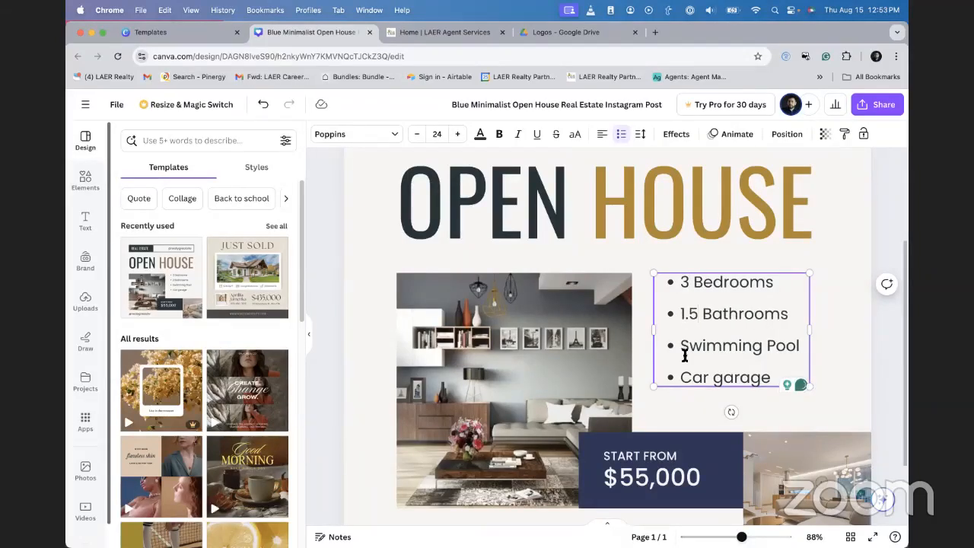
- Replace the START FROM label in the navy price box with OFFERRED AT
scroll(723, 373, "down", 1)
scroll(744, 325, "down", 3)
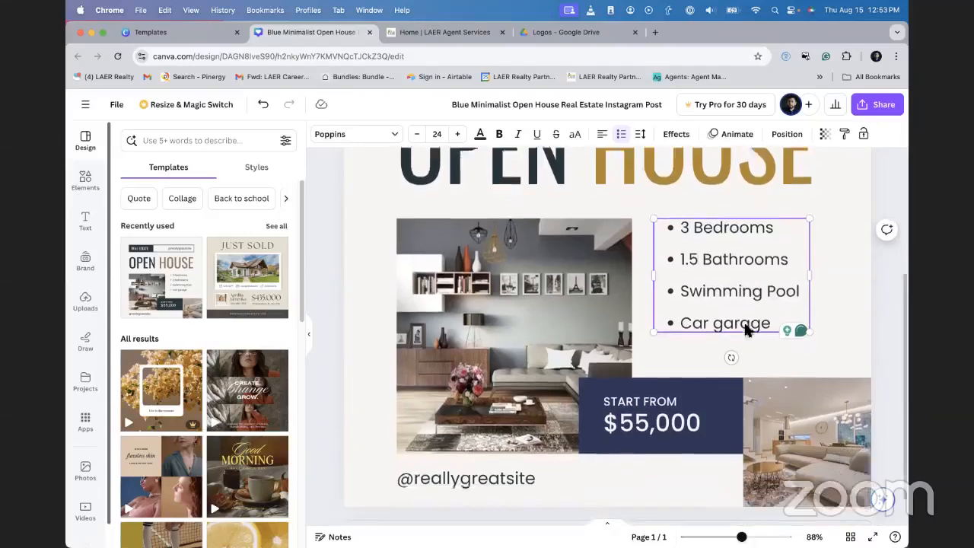
left_click(651, 403)
left_click(631, 371)
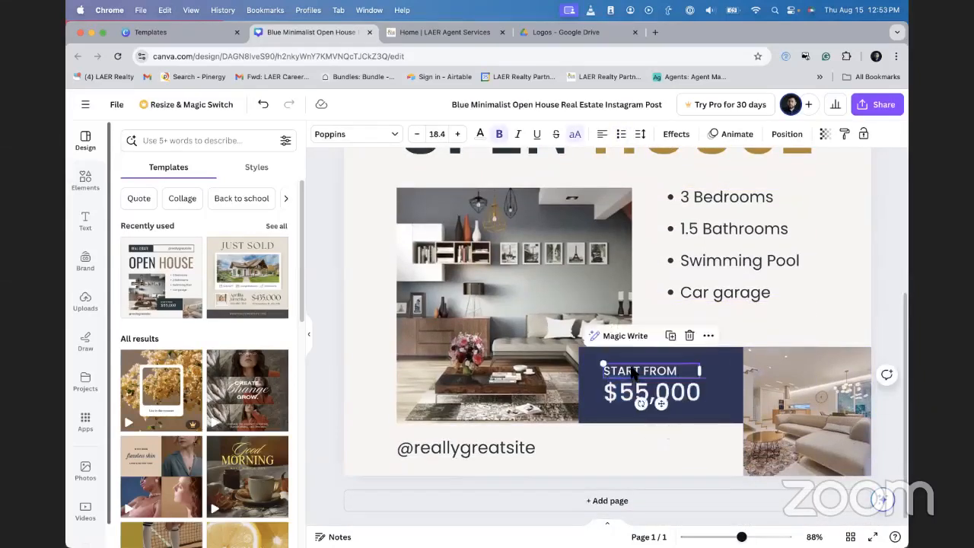
left_click(631, 370)
type("OFF")
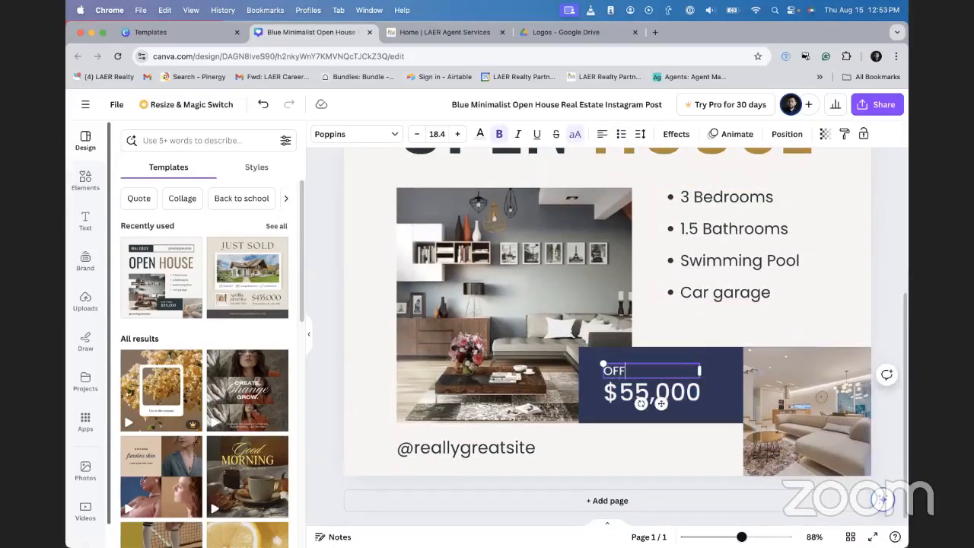
type("ERRED AT")
- Set the price in the navy box to $450,000 and leave text editing
double_click(640, 393)
left_click(626, 392)
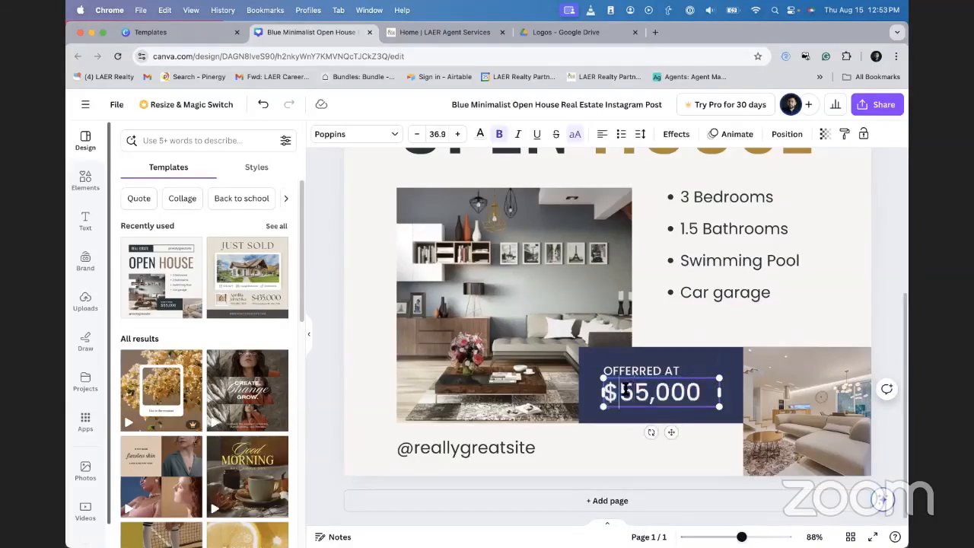
type("1")
key("Right")
key("BackSpace")
key("BackSpace")
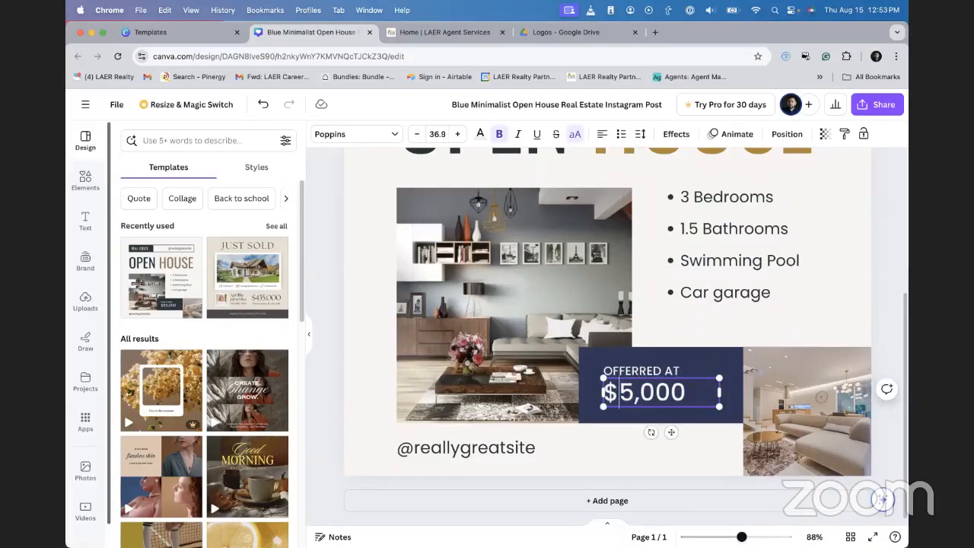
type("4")
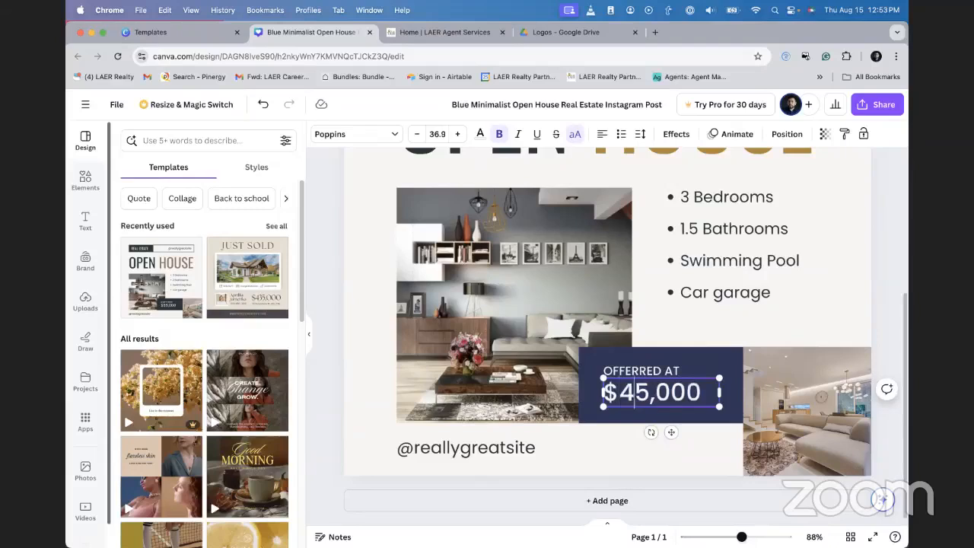
key("Right")
type("0")
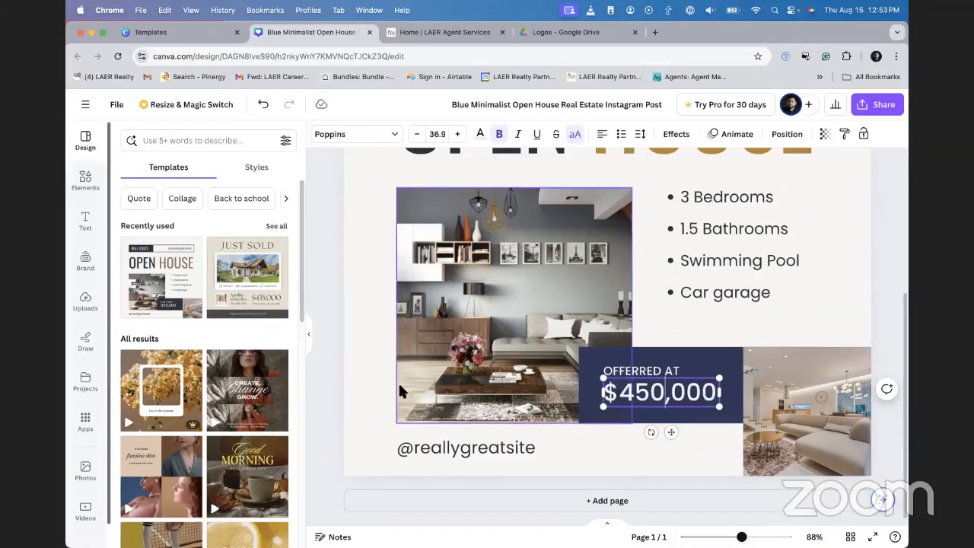
left_click(372, 369)
scroll(375, 368, "up", 2)
scroll(375, 368, "up", 2)
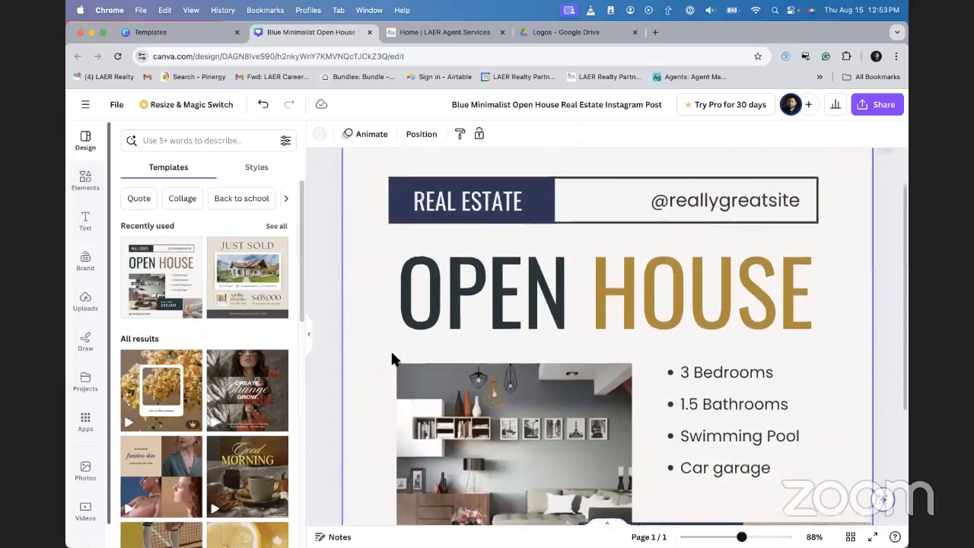
scroll(391, 366, "up", 2)
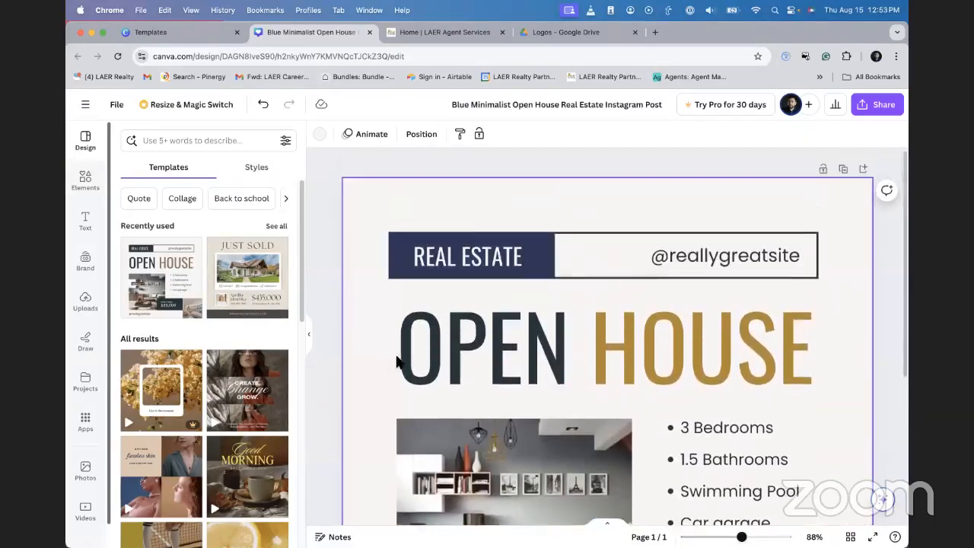
scroll(535, 330, "down", 2)
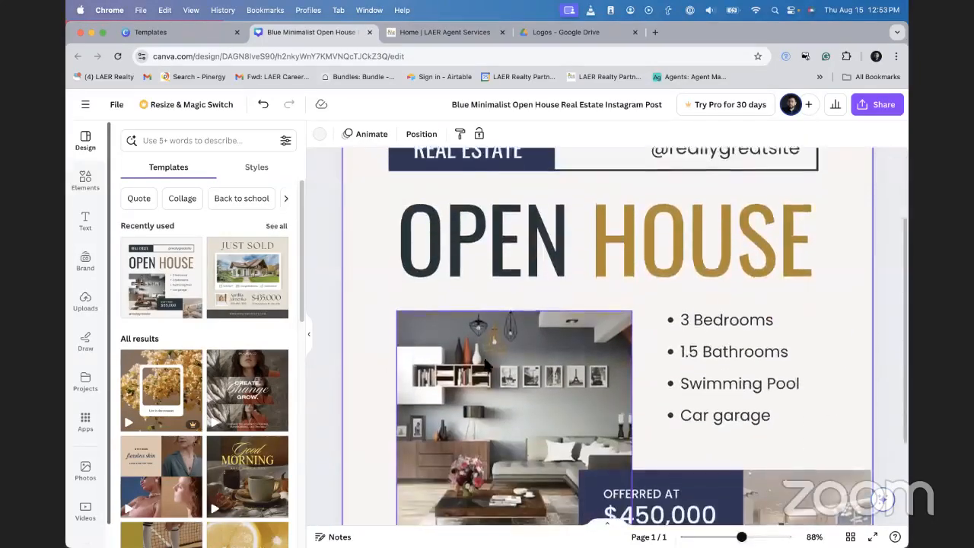
scroll(534, 330, "up", 2)
scroll(576, 326, "down", 2)
left_click_drag(741, 536, 736, 535)
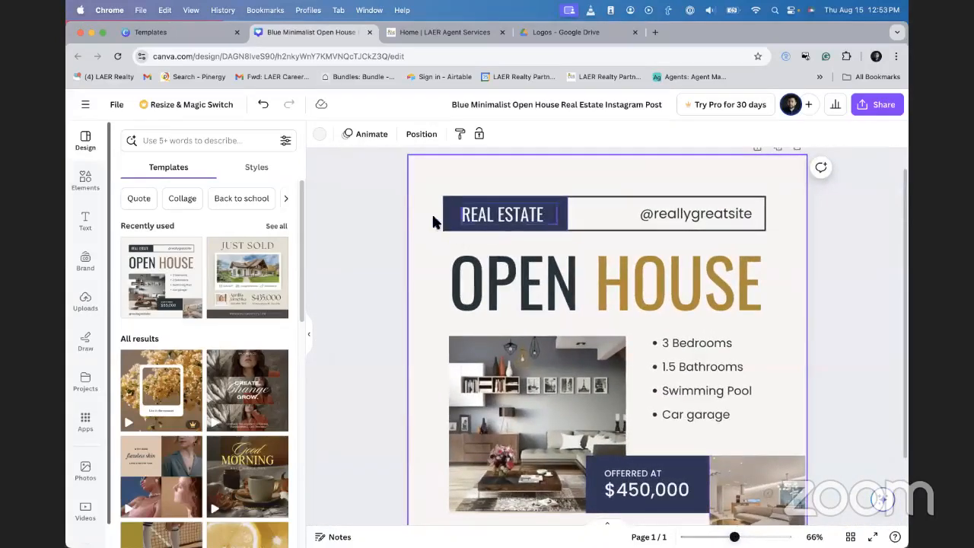
- Open the uploaded images library and view the file chooser for uploads, cancelling it without picking a file
left_click(89, 301)
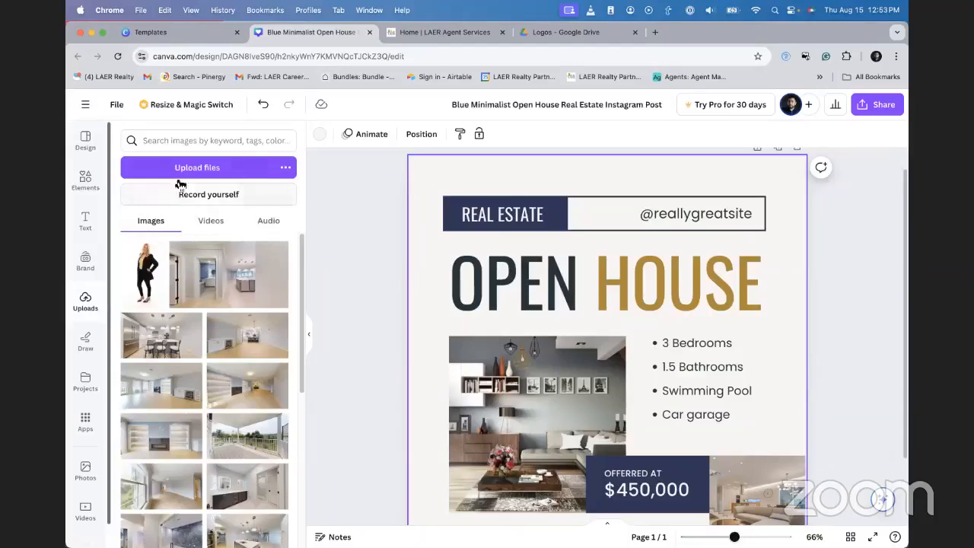
left_click(221, 174)
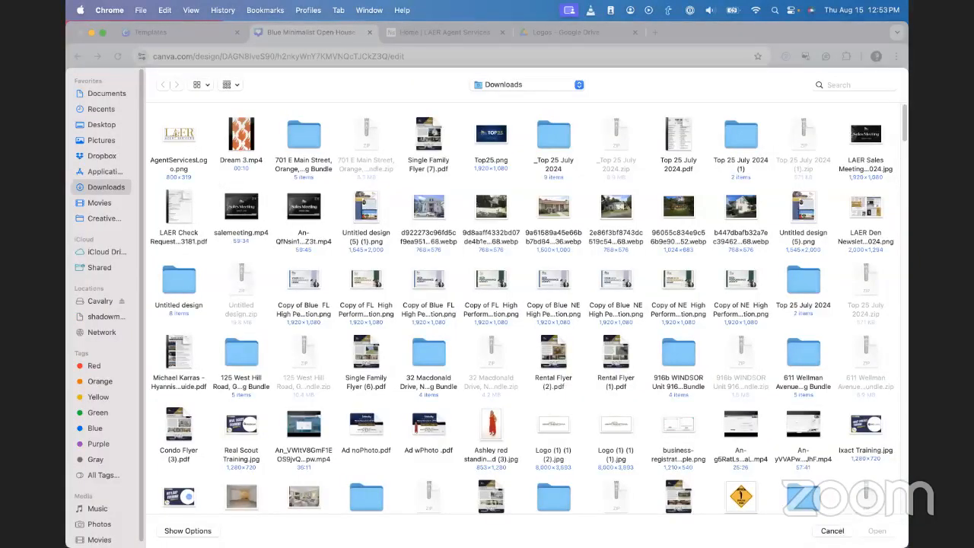
left_click(840, 535)
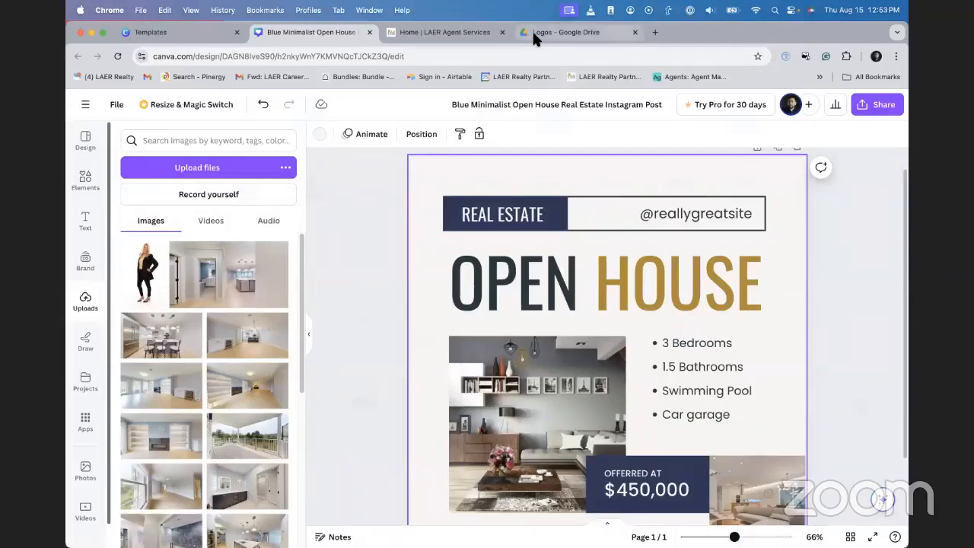
- Switch to Google Drive, open the LAER Logos folder, and look over its logo files
left_click(545, 32)
left_click(776, 298)
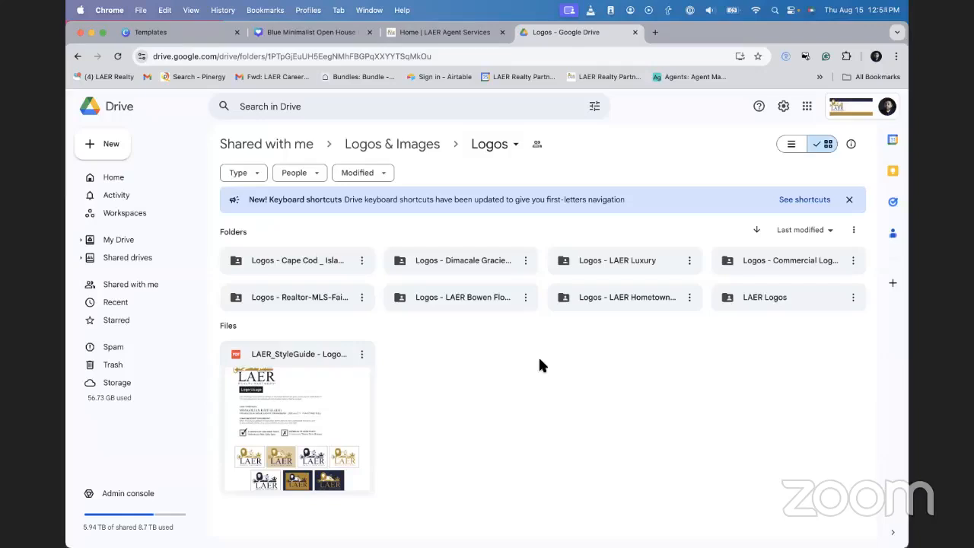
double_click(776, 300)
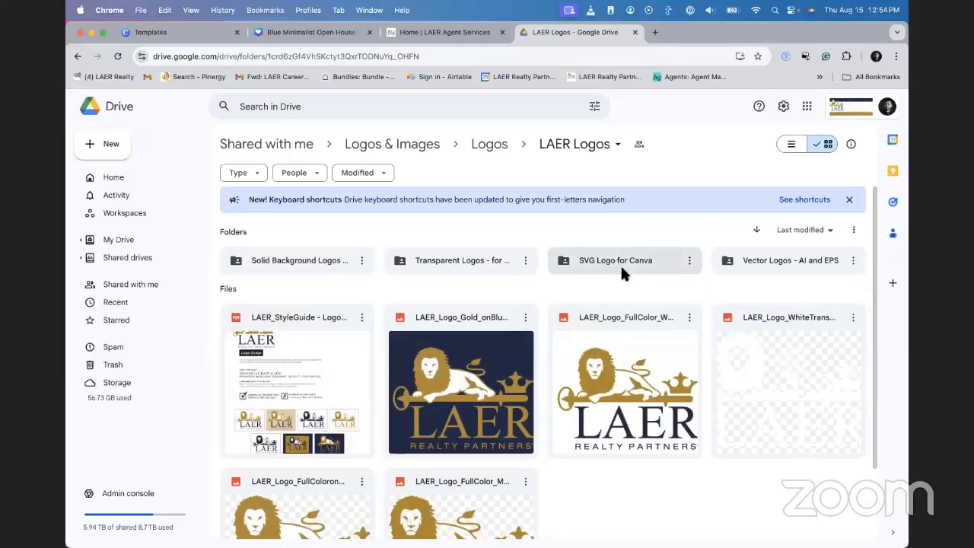
scroll(624, 274, "down", 2)
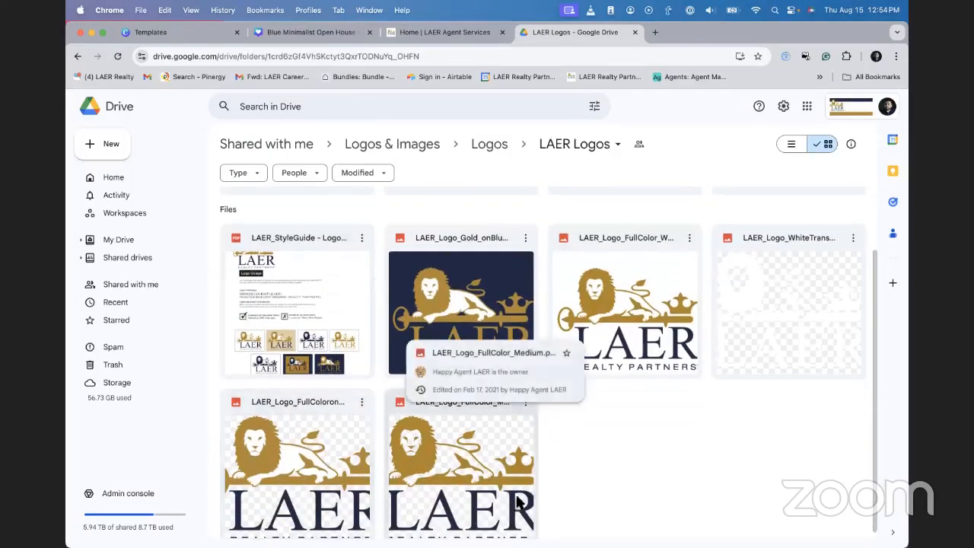
scroll(618, 426, "up", 2)
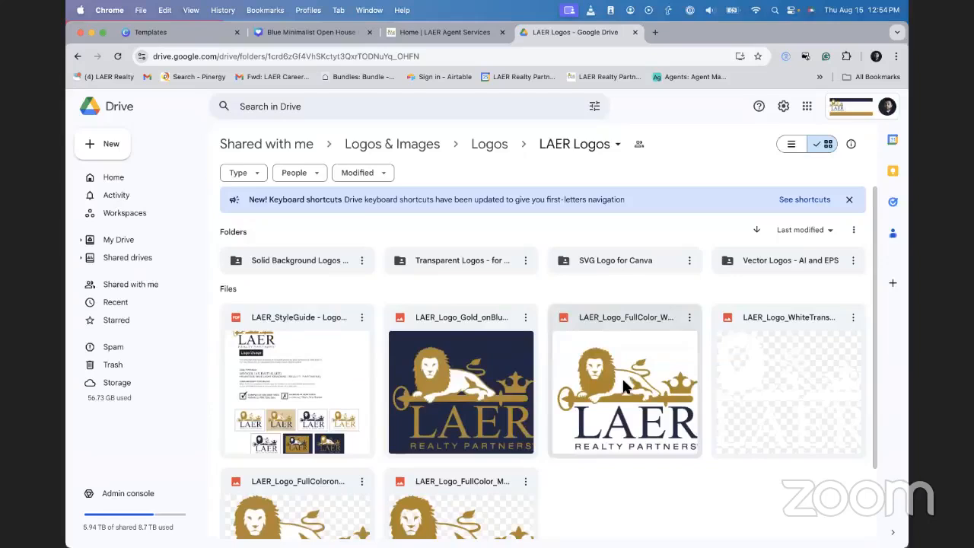
- Open the SVG Logo for Canva folder and download the logo file whose name starts with Laer_Logo_forCanva_3C
double_click(598, 260)
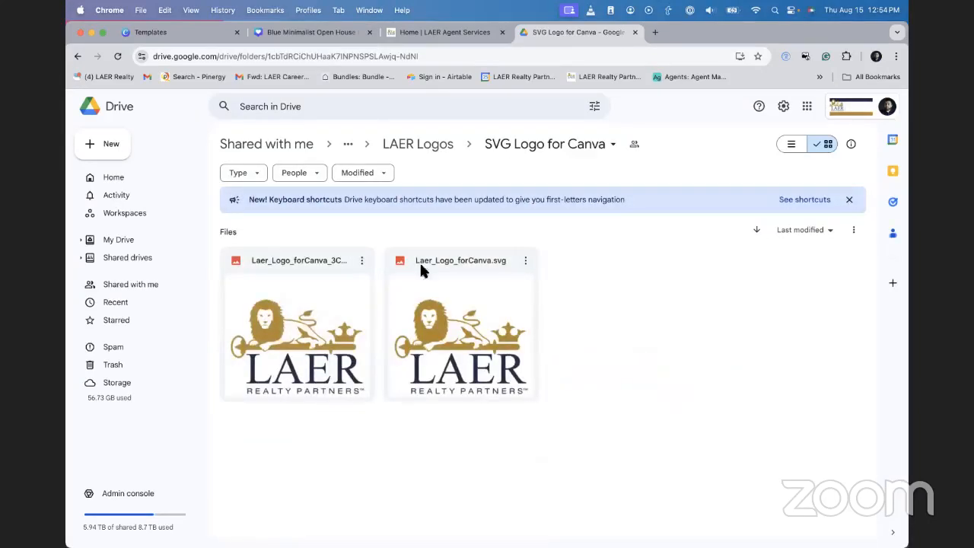
left_click(362, 260)
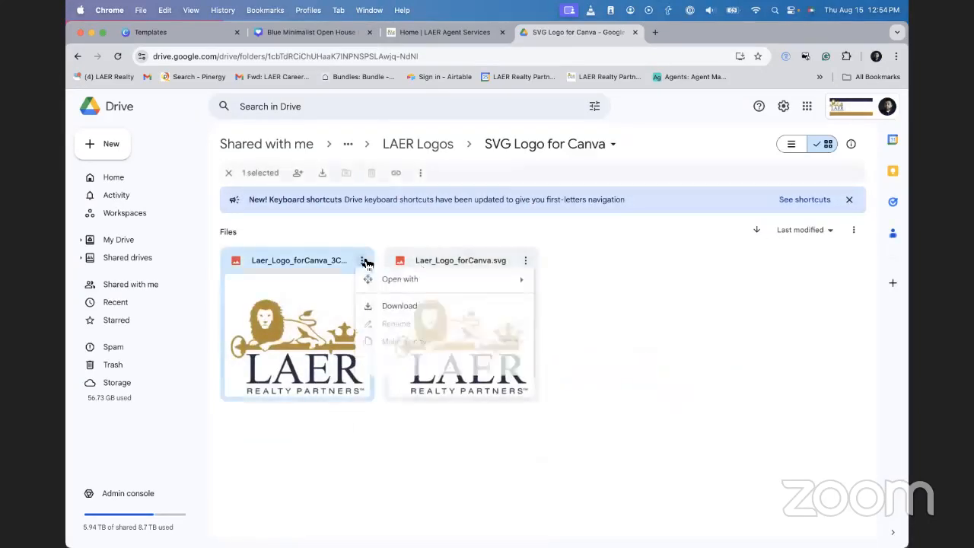
left_click(407, 310)
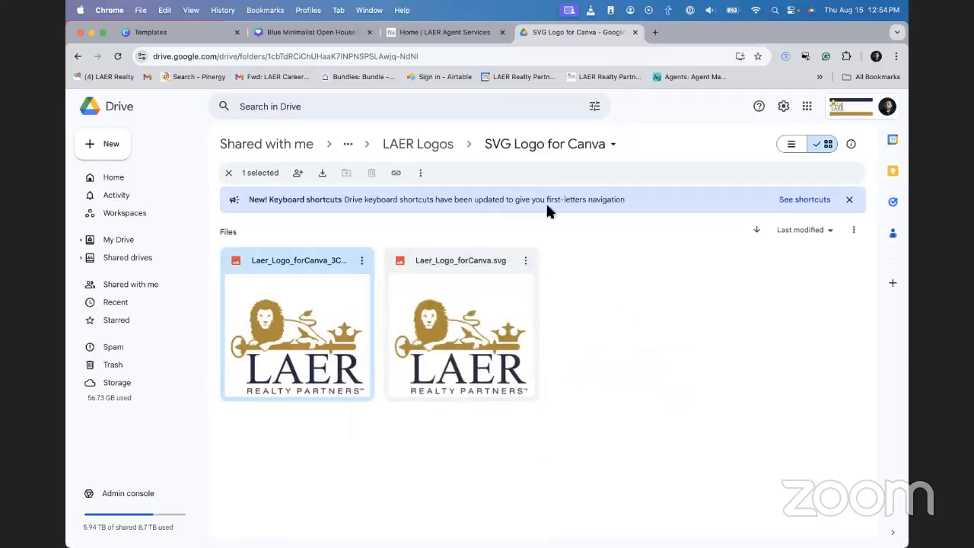
- Return to the open house design in Canva and upload the downloaded Laer_Logo_forCanva_3C SVG from Downloads
left_click(436, 32)
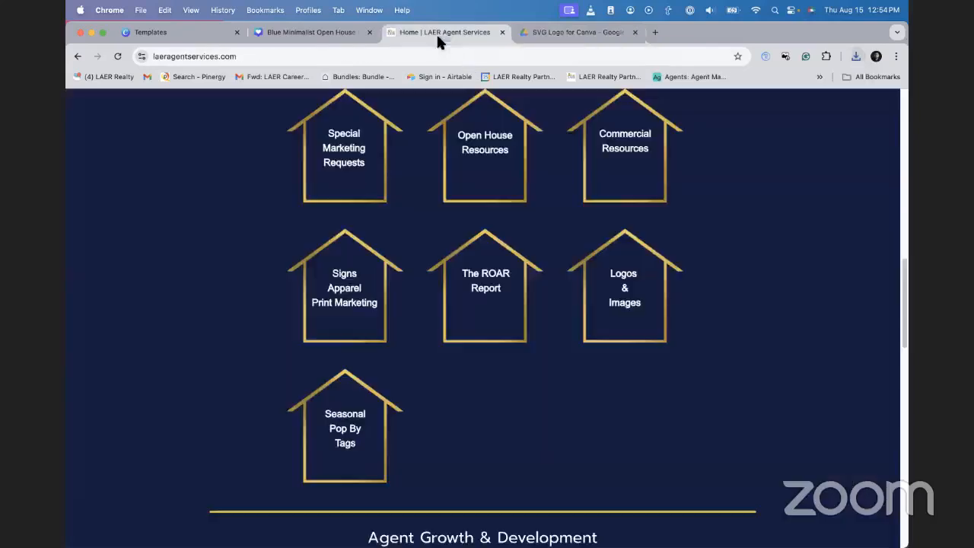
left_click(325, 32)
left_click(359, 215)
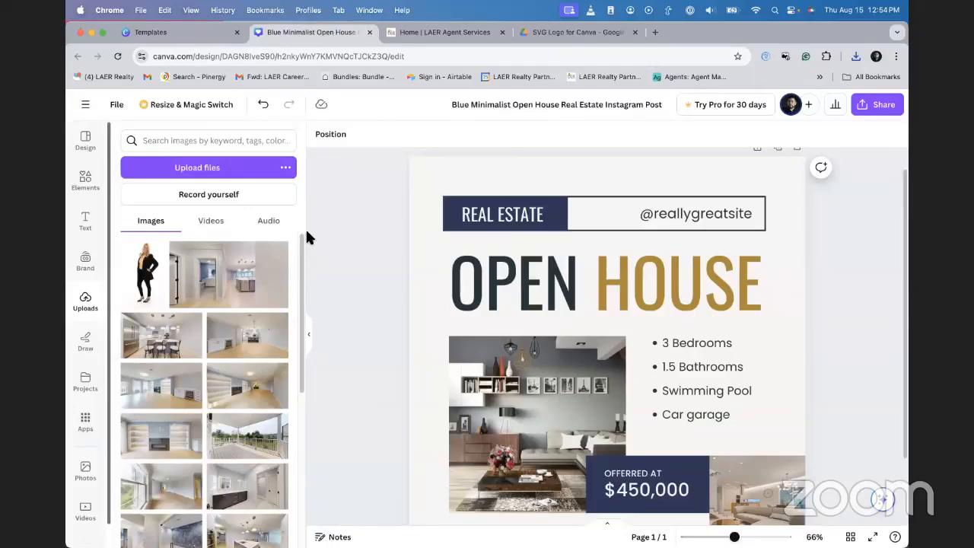
left_click(213, 172)
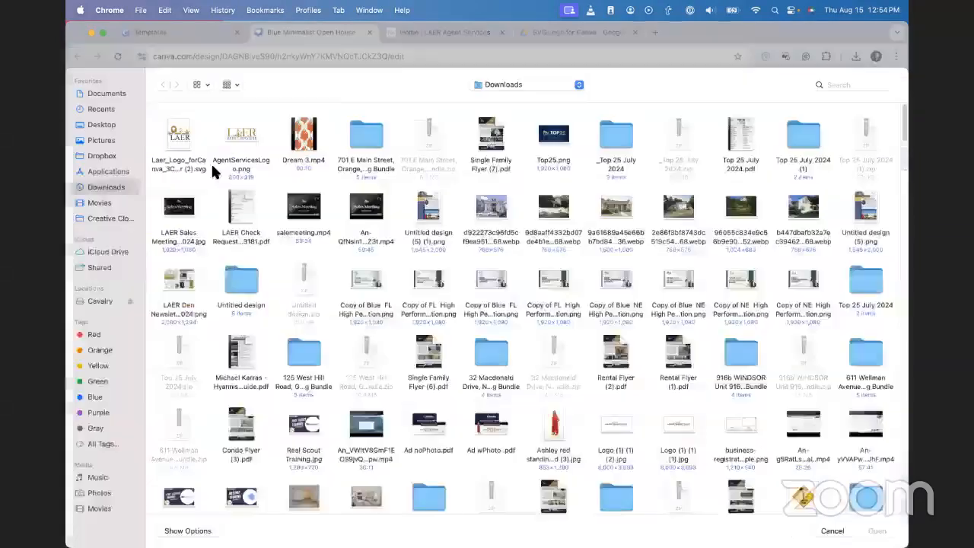
double_click(182, 126)
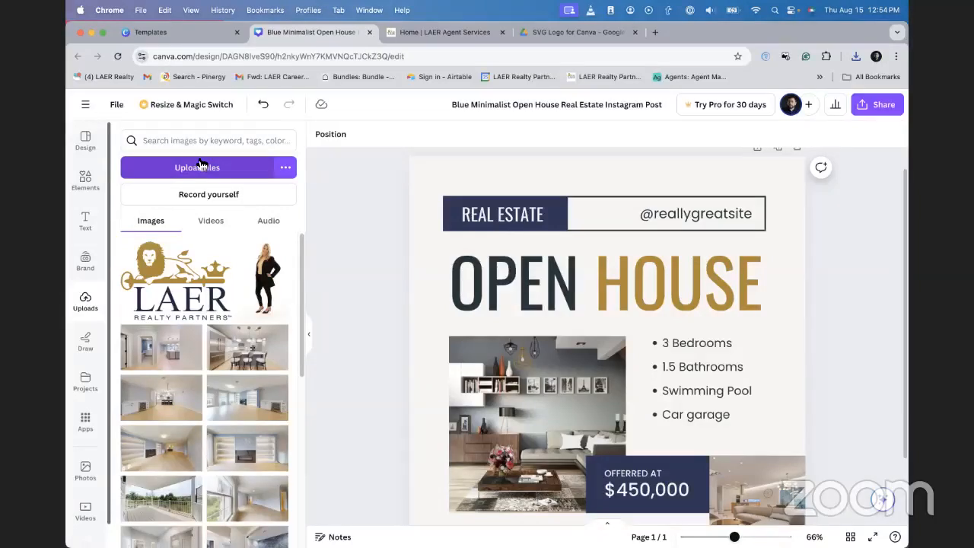
- Add the uploaded LAER logo to the page and try enlarging it well beyond the page edges
left_click(192, 287)
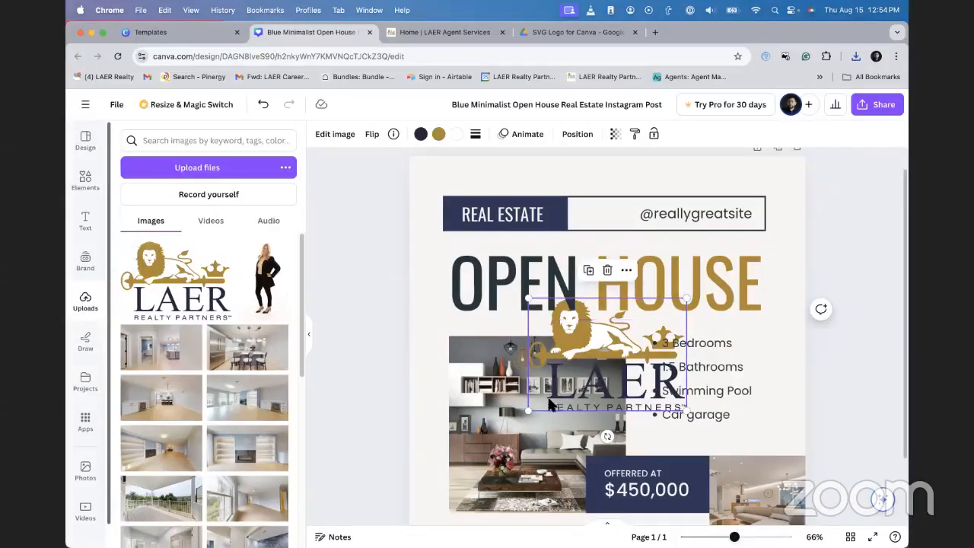
left_click_drag(514, 412, 496, 416)
key("super+z")
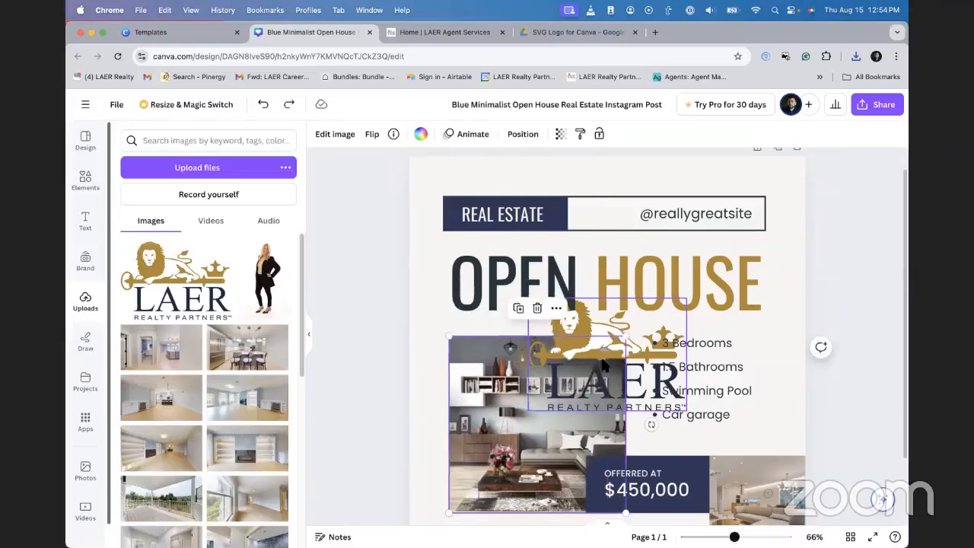
left_click(605, 320)
left_click(599, 340)
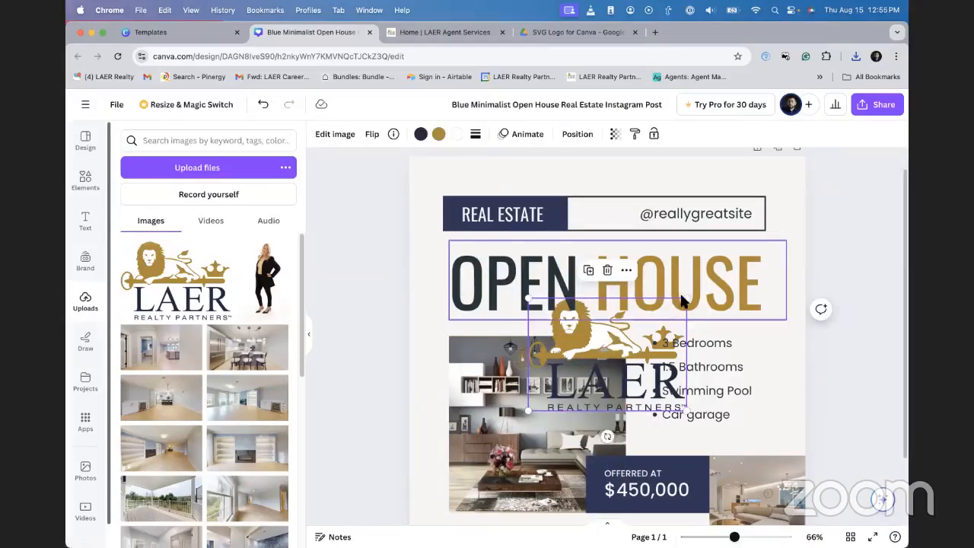
left_click_drag(688, 300, 863, 156)
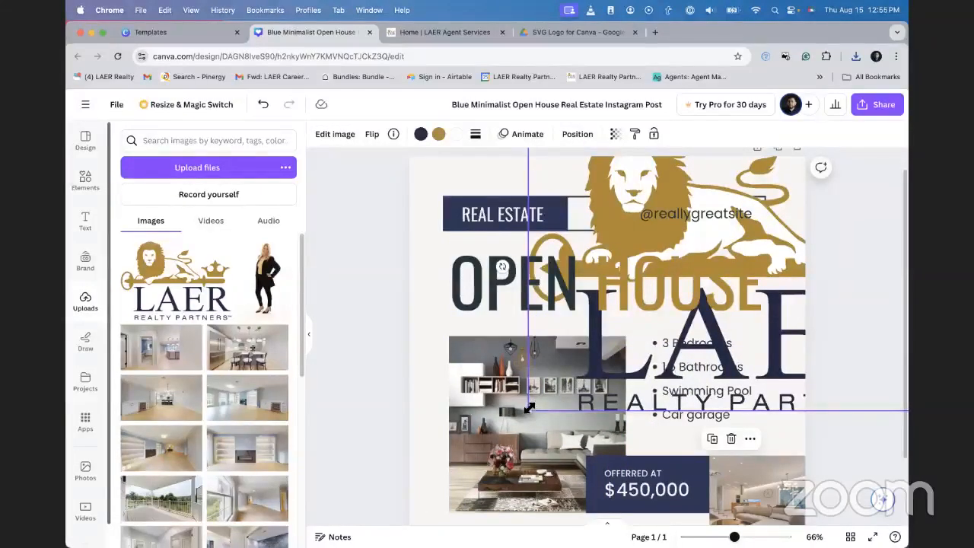
left_click_drag(531, 410, 279, 487)
left_click_drag(434, 213, 536, 322)
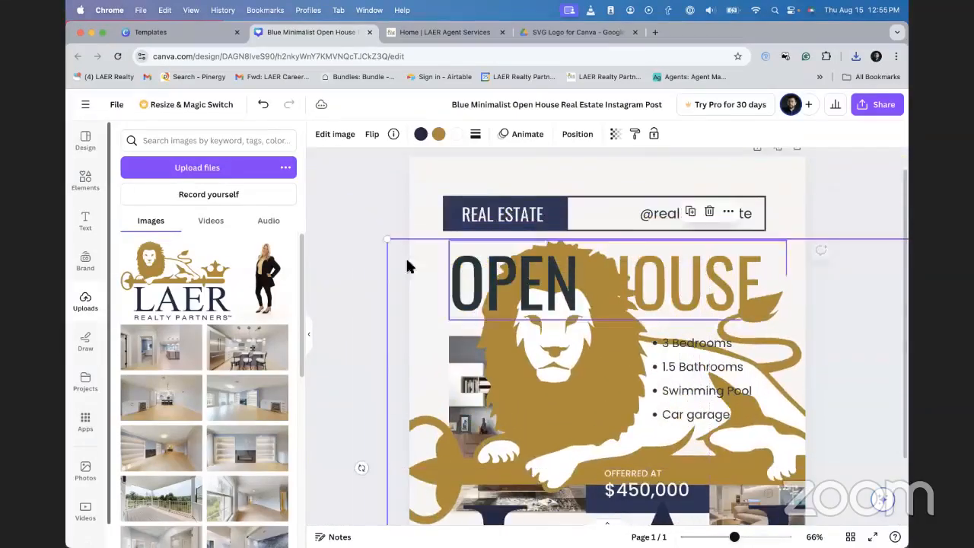
left_click_drag(390, 240, 267, 129)
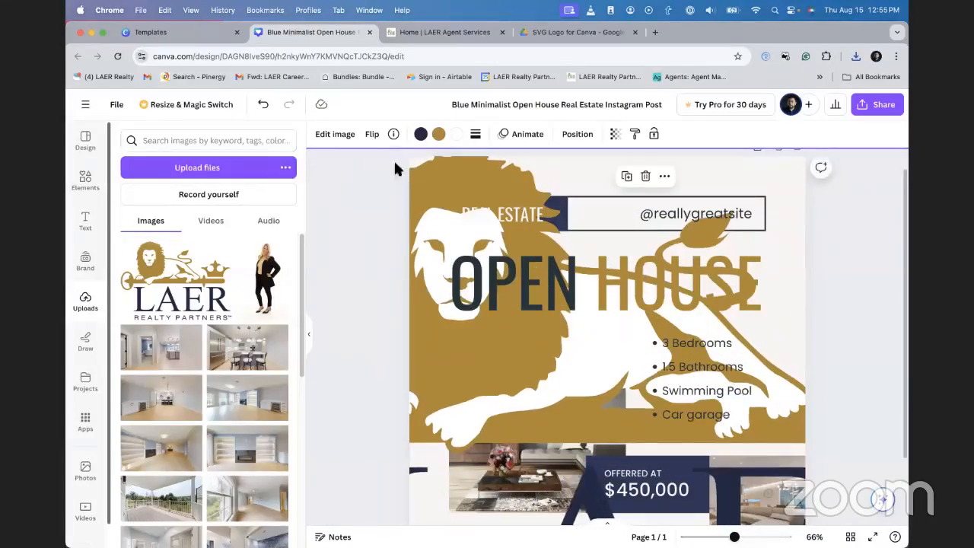
left_click_drag(487, 151, 390, 216)
- Undo the logo enlargements and delete the logo from the page
key("super+z")
key("super+z")
key("super+z")
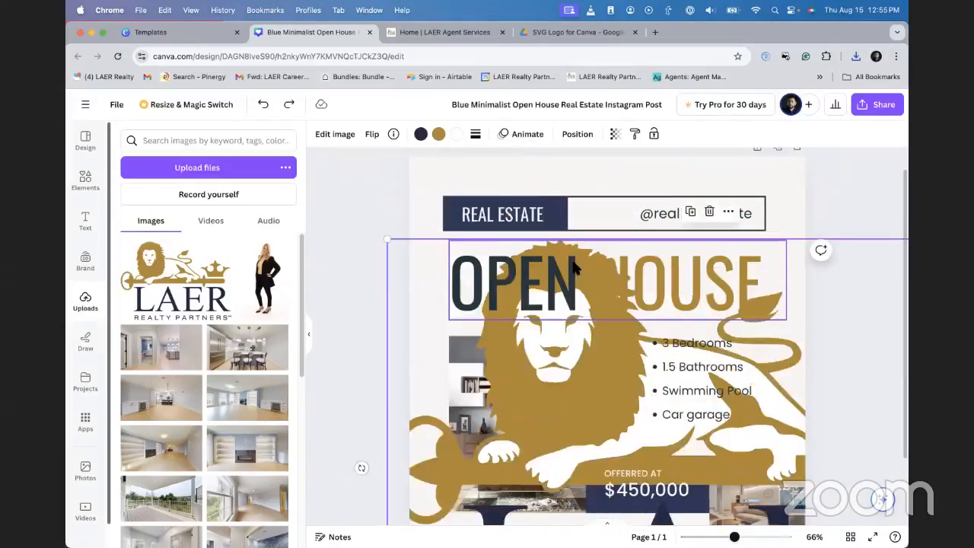
key("super+z")
key("Delete")
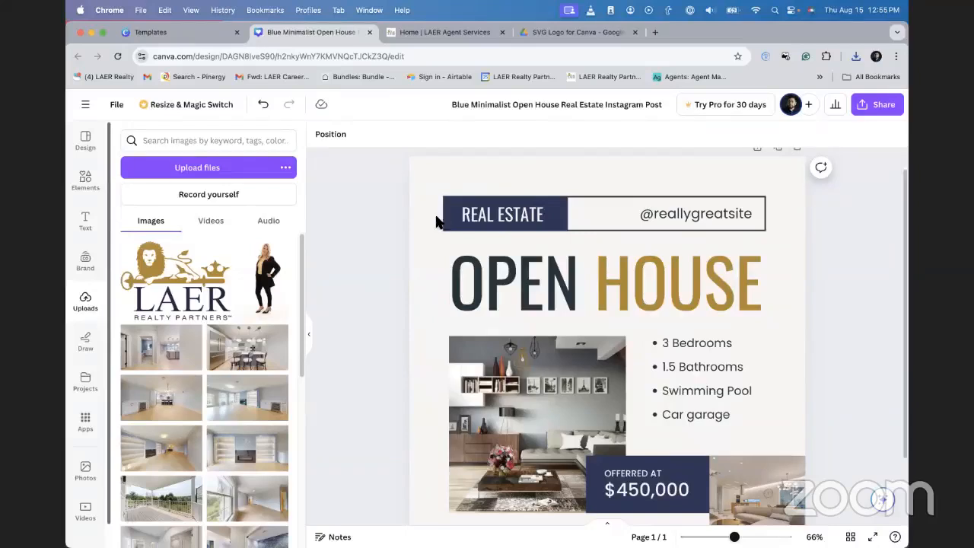
- Delete the REAL ESTATE text and the navy box behind it above the OPEN HOUSE heading
left_click(418, 199)
scroll(413, 231, "down", 3)
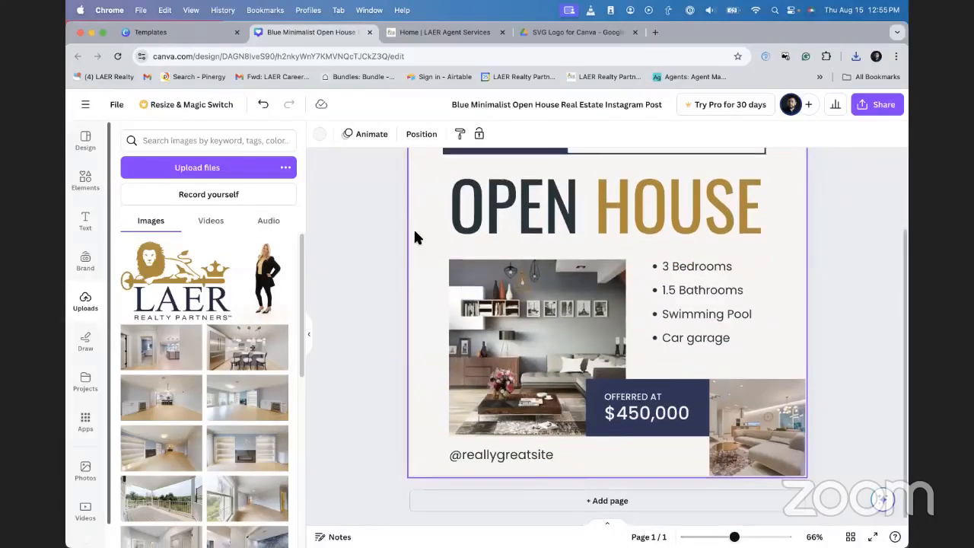
scroll(417, 229, "up", 3)
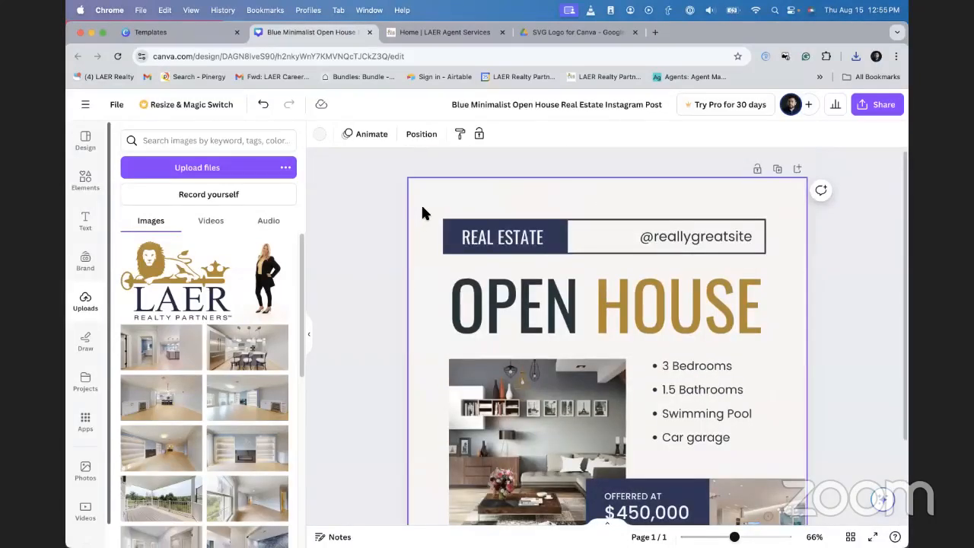
scroll(423, 207, "down", 3)
scroll(528, 248, "up", 3)
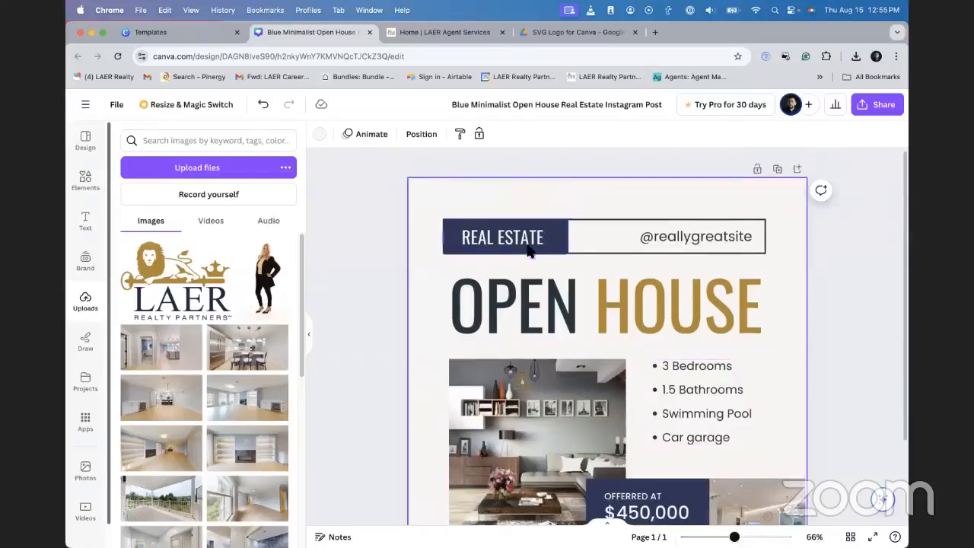
left_click(530, 251)
key("Delete")
left_click(498, 252)
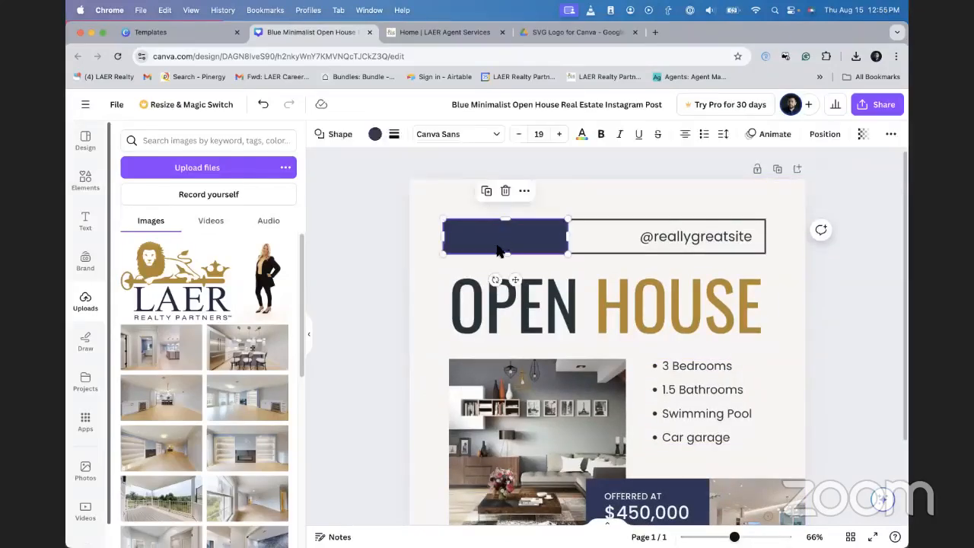
key("Delete")
left_click(505, 238)
left_click_drag(505, 238, 605, 238)
left_click(323, 245)
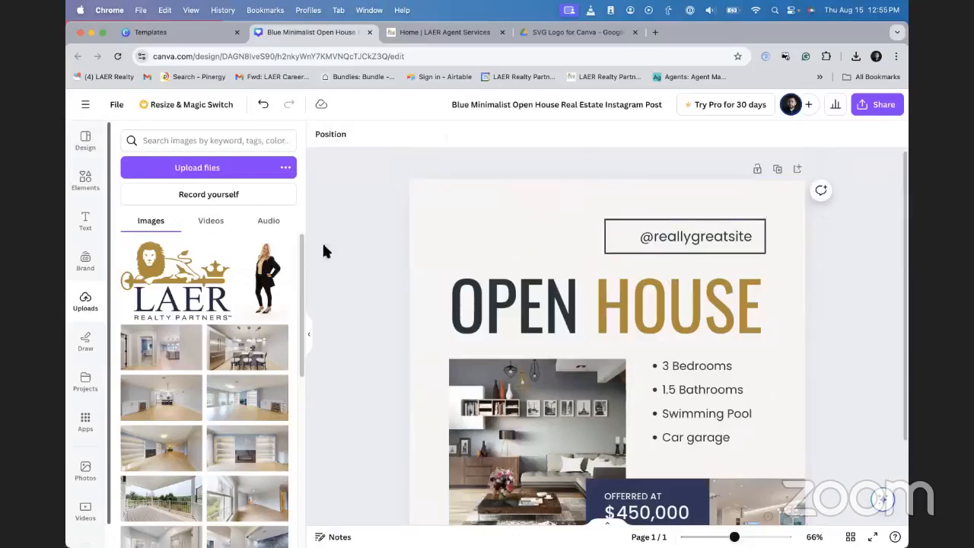
- Add the uploaded LAER logo again, shrink it, and place it above OPEN, aligned with the heading's left edge
left_click(206, 286)
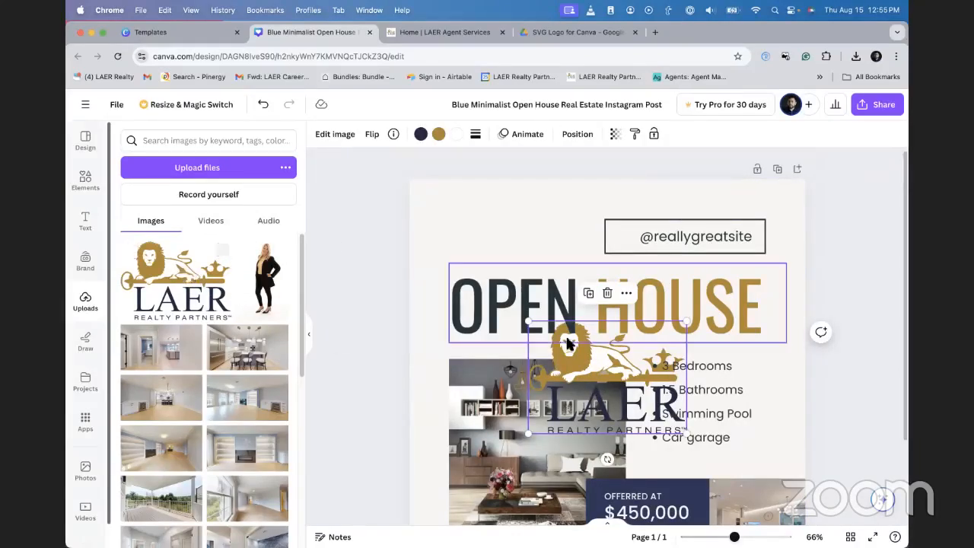
left_click_drag(567, 344, 481, 224)
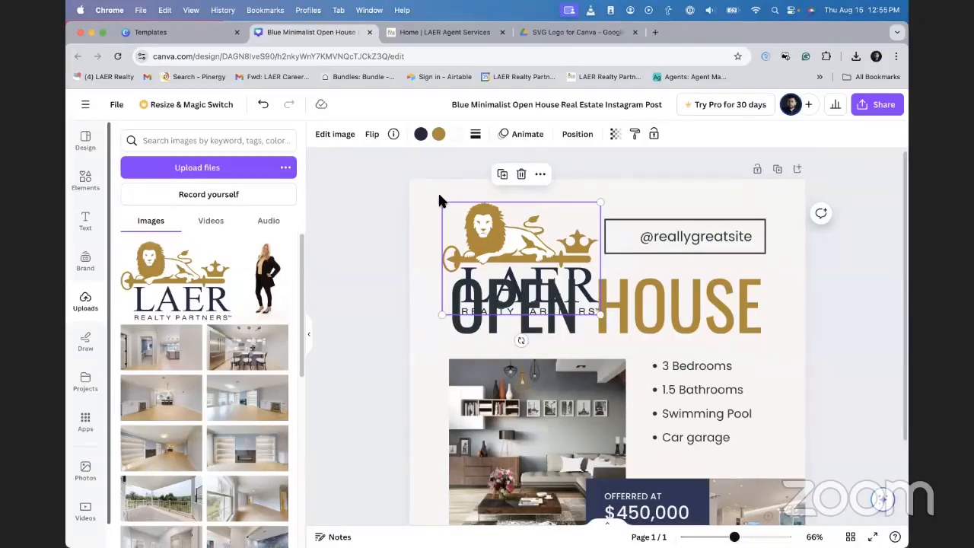
left_click_drag(601, 314, 488, 234)
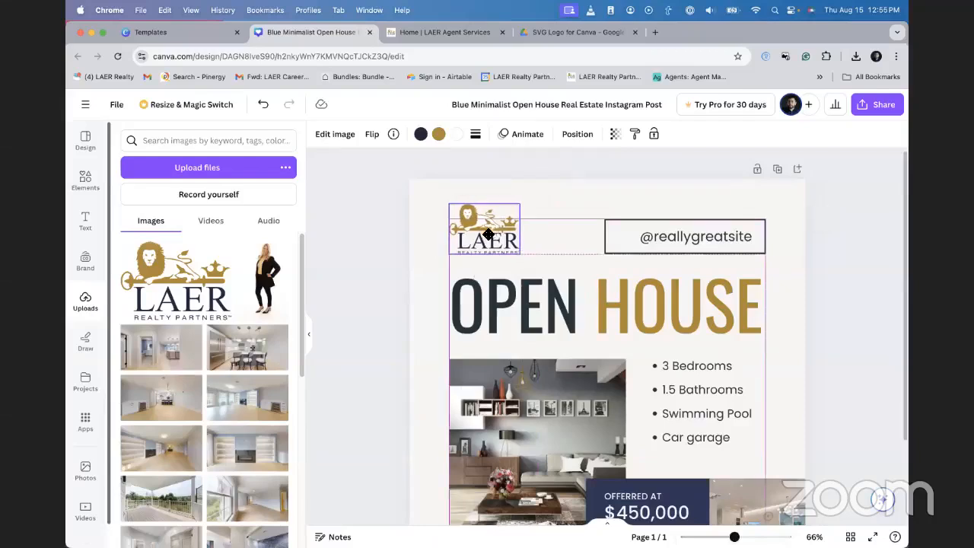
left_click(622, 232)
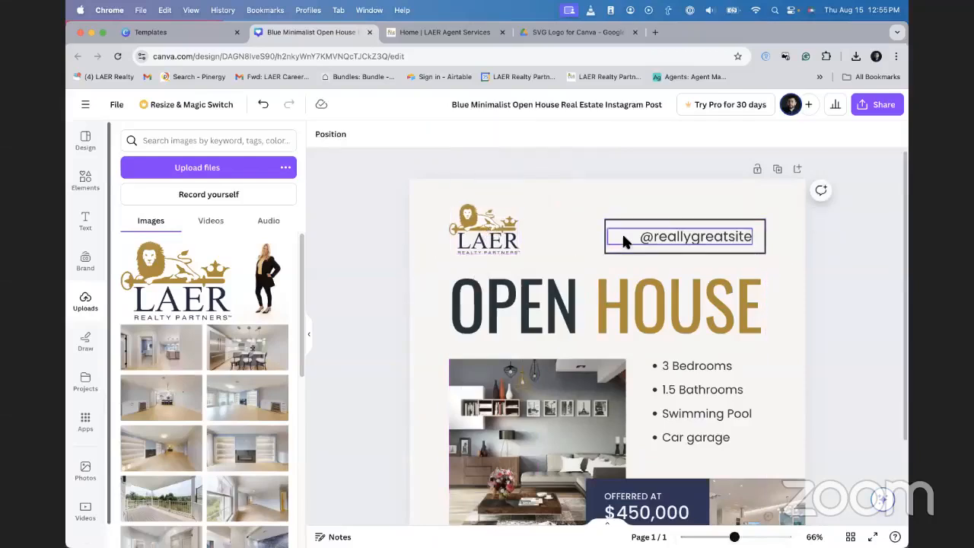
double_click(672, 241)
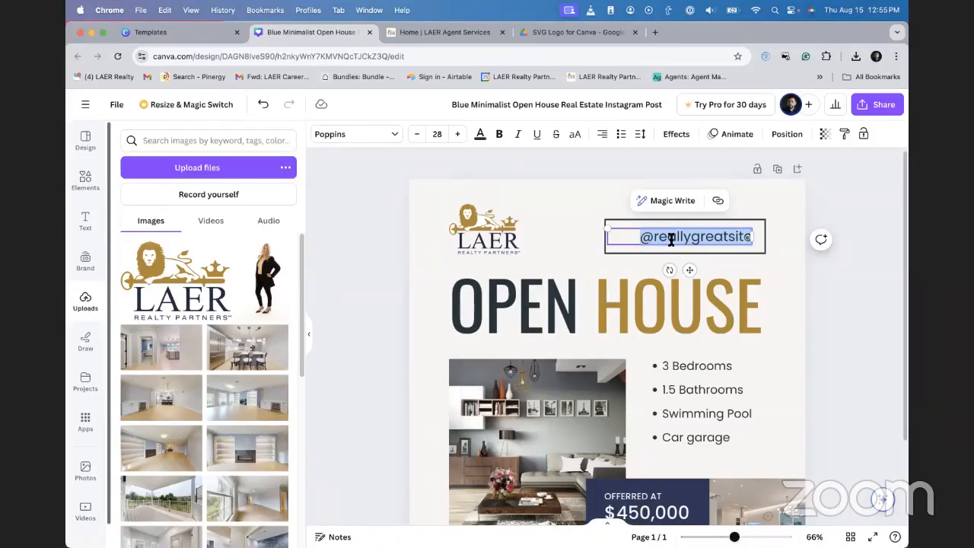
double_click(671, 239)
type("laerrealty")
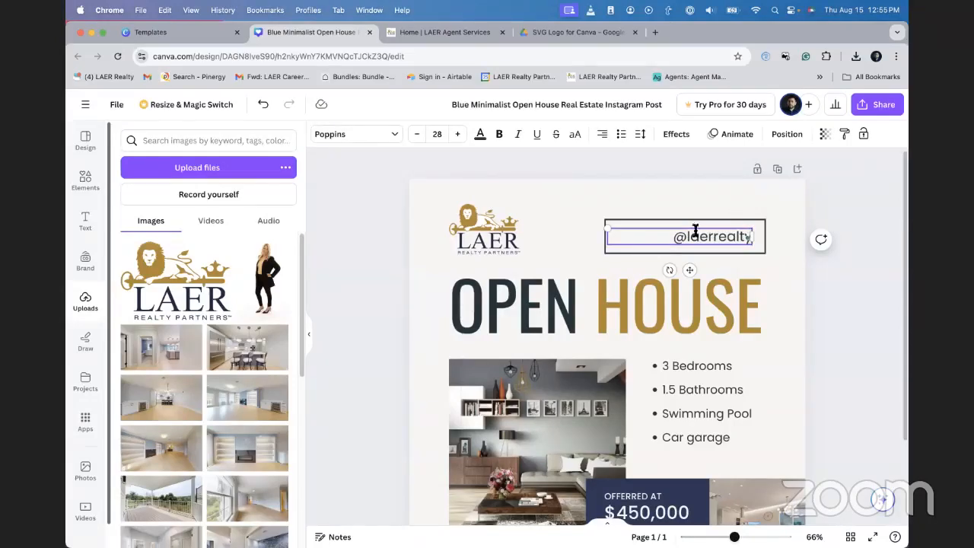
left_click(833, 182)
scroll(828, 263, "down", 1)
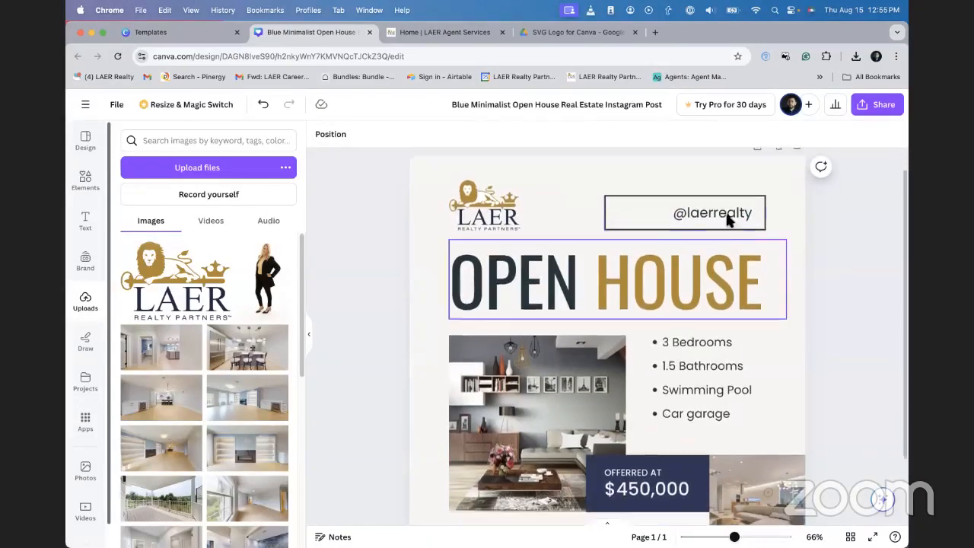
double_click(707, 213)
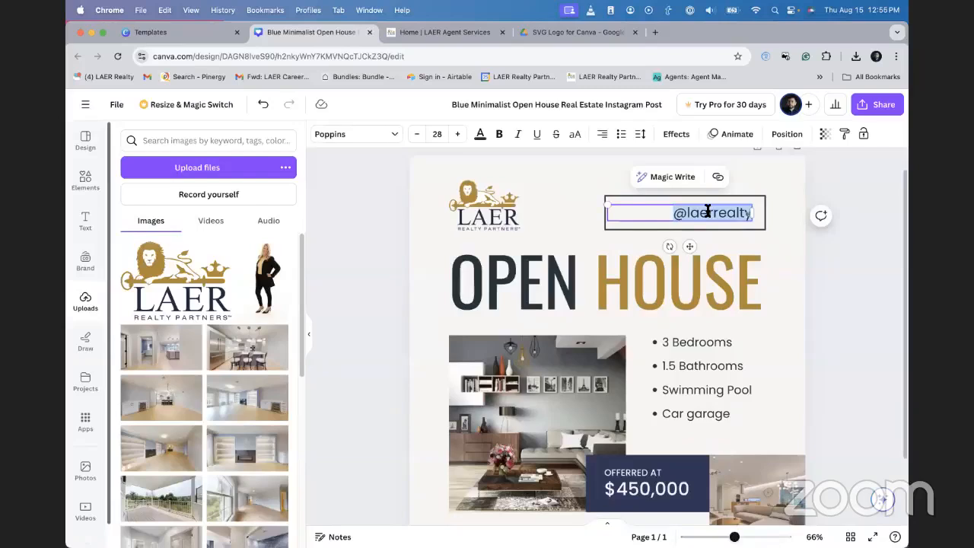
type("www")
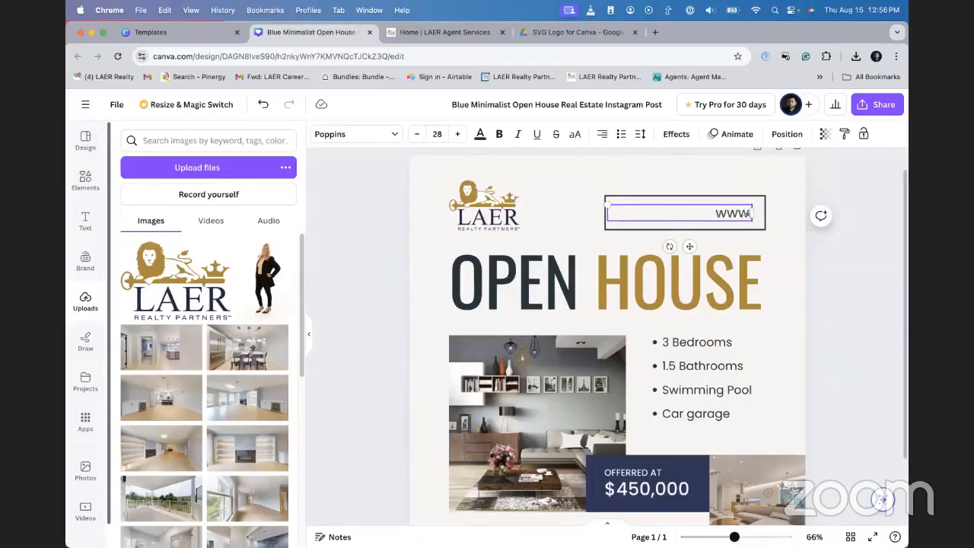
type(".LAERRealty.com")
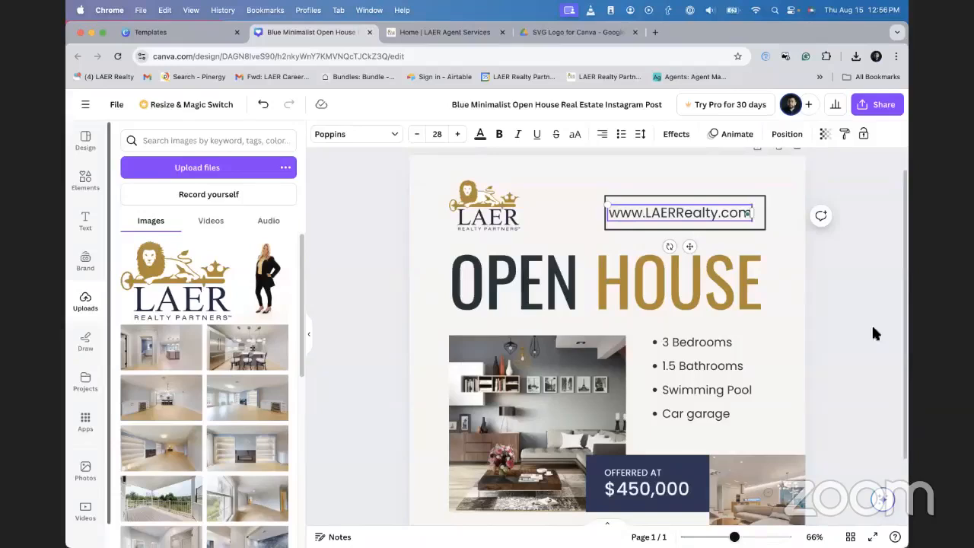
left_click(873, 218)
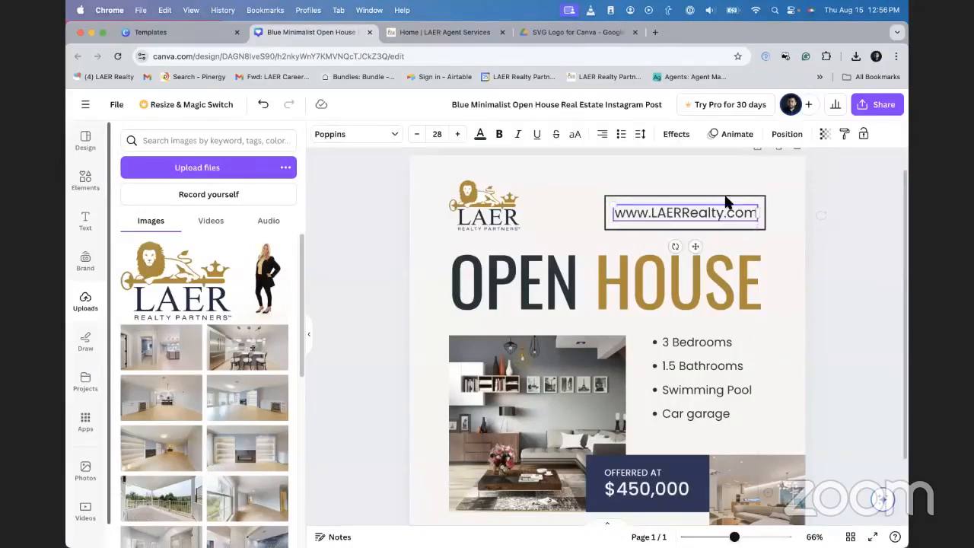
- Shift the website text and its outlined box slightly to the right, keeping the address framed
left_click(727, 207)
left_click_drag(727, 213, 739, 213)
left_click(829, 245)
left_click(494, 213)
scroll(546, 256, "down", 3)
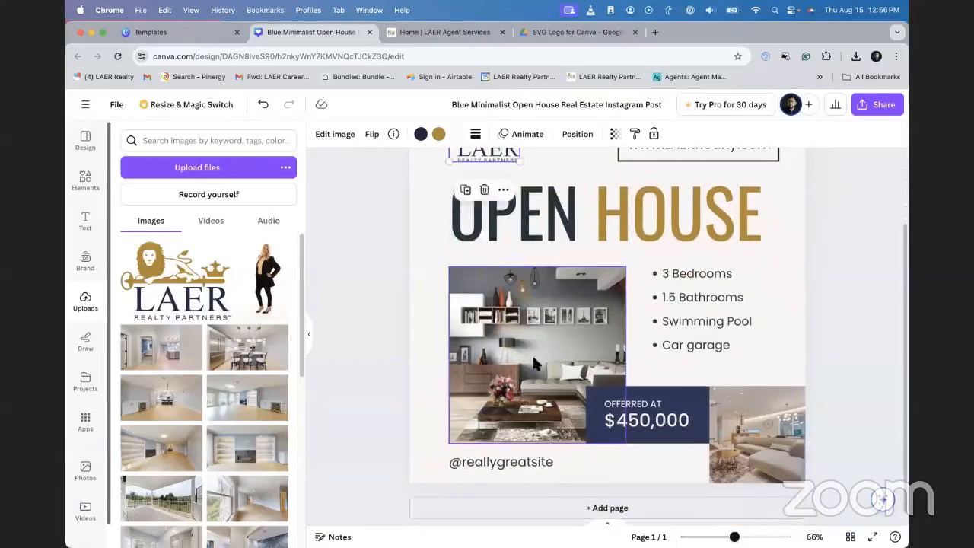
left_click(507, 457)
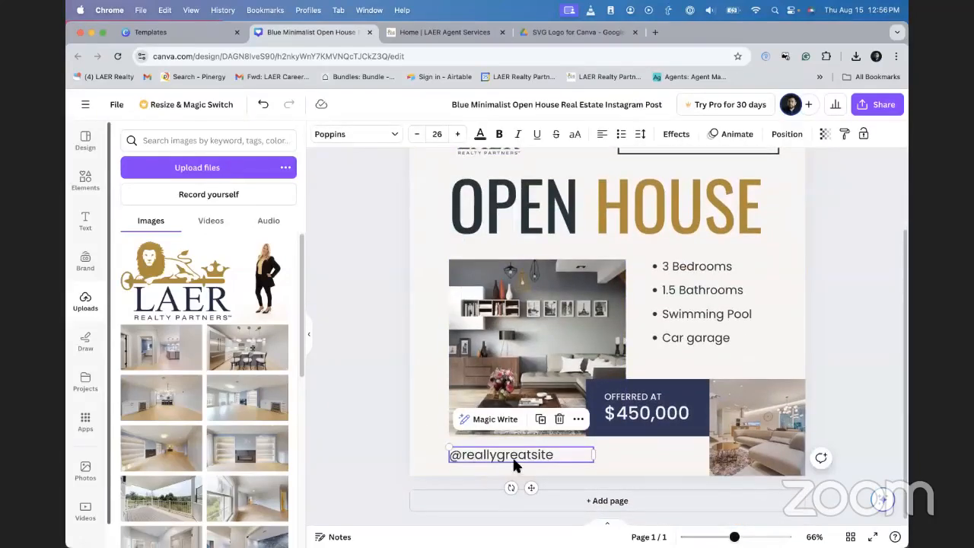
key("Delete")
left_click(506, 386)
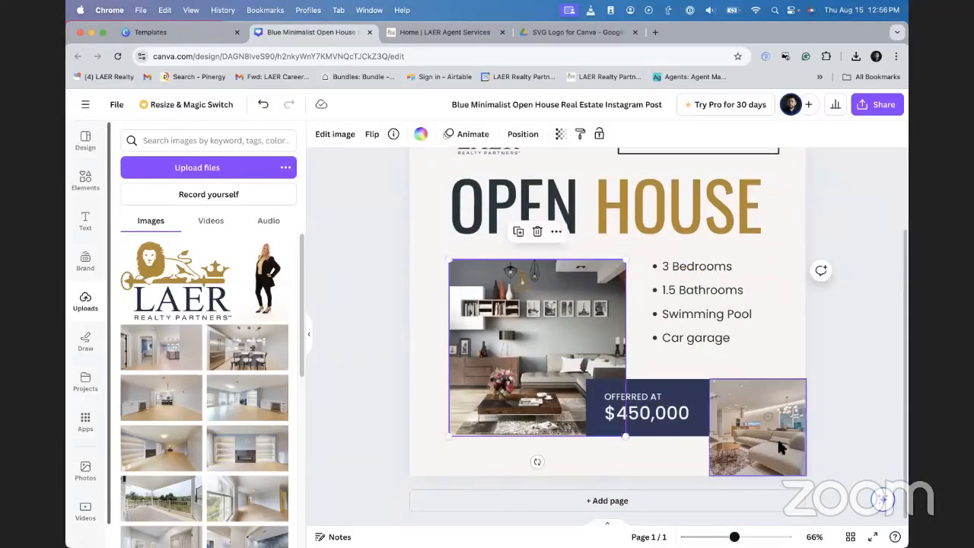
left_click(320, 268)
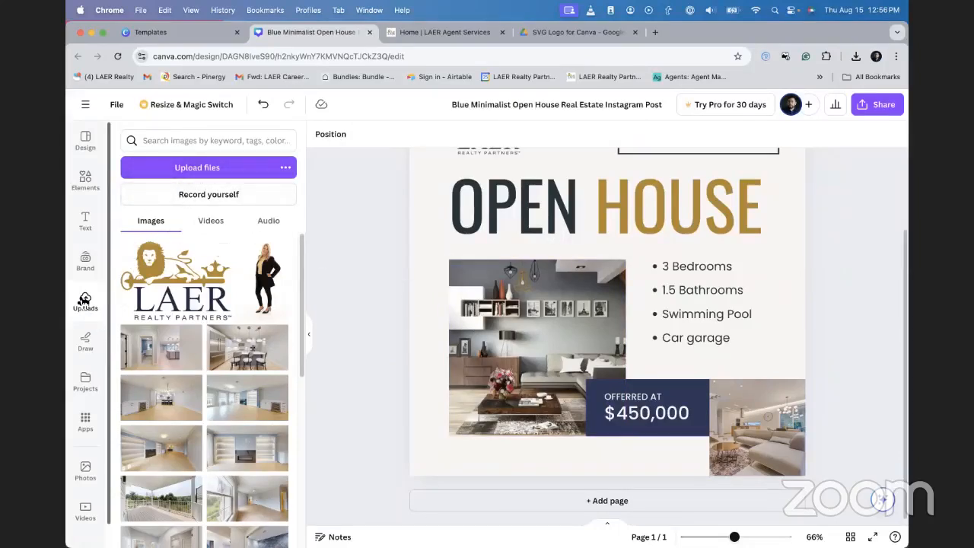
- Upload the house exterior photo whose file name starts with 2e86f3bf8743dc from the Downloads folder
left_click(202, 164)
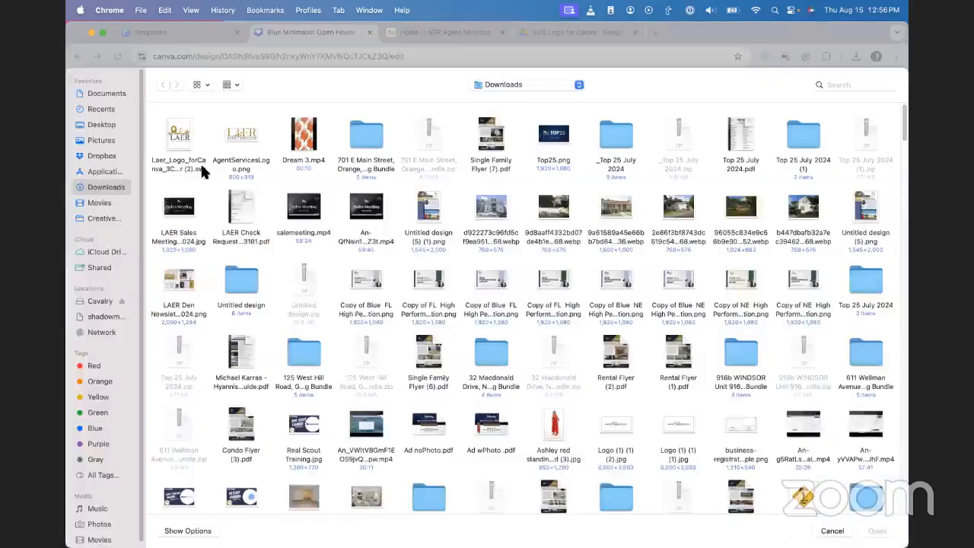
scroll(654, 241, "down", 2)
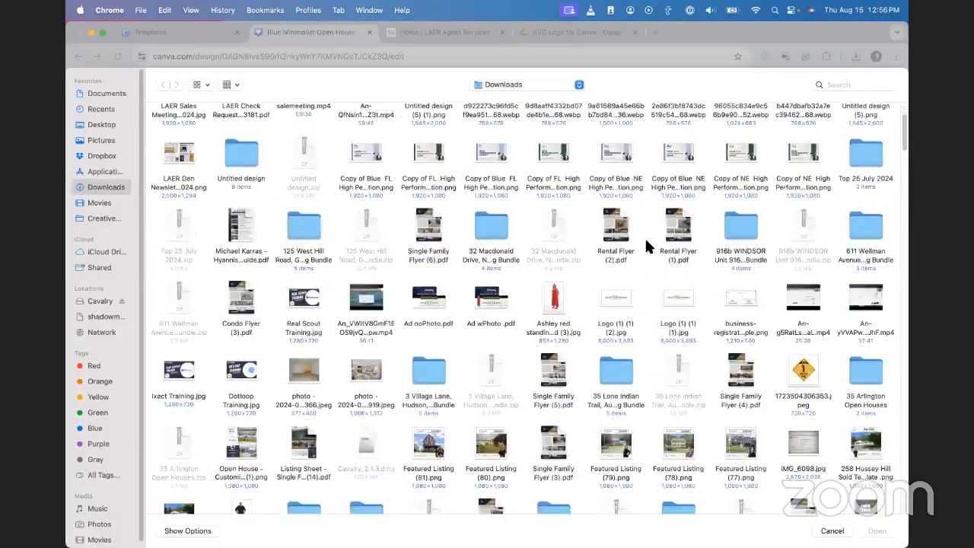
scroll(681, 231, "up", 2)
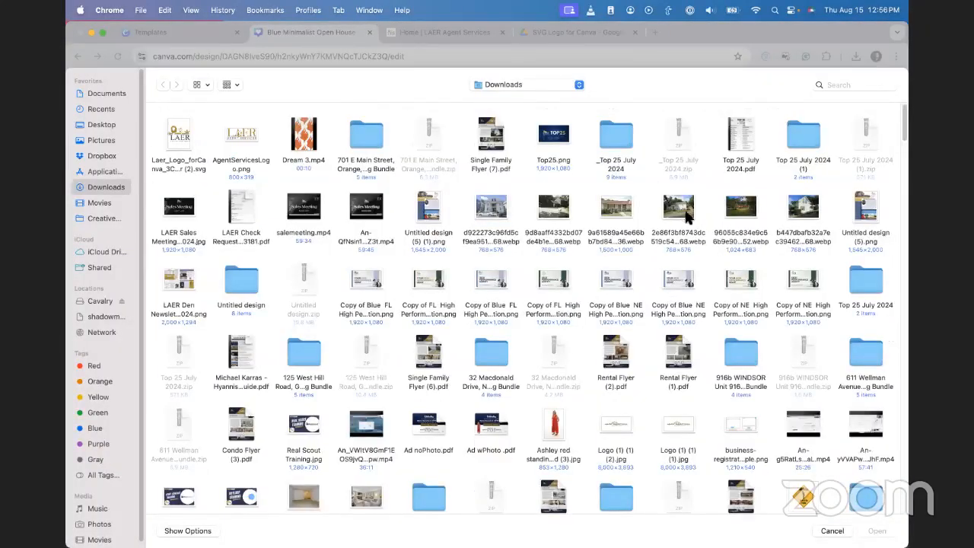
double_click(680, 213)
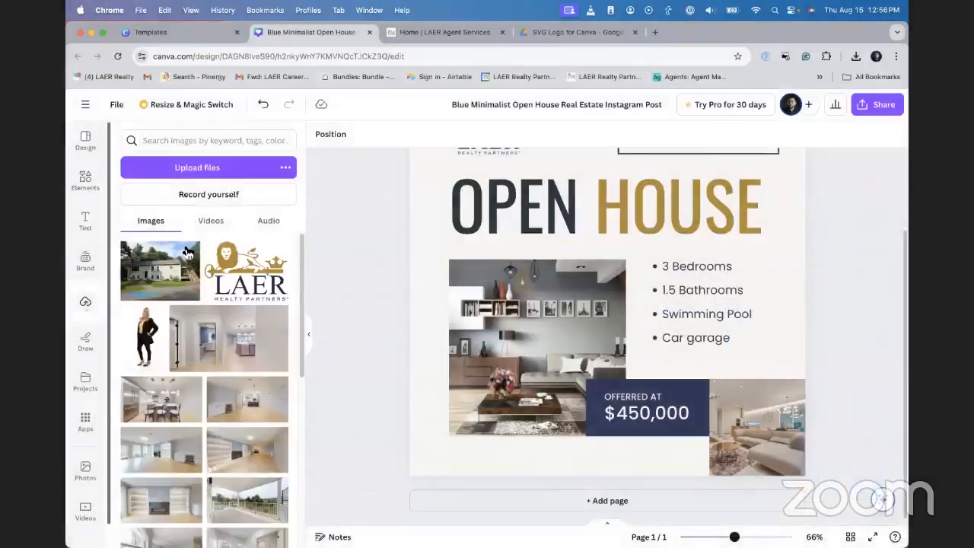
- Upload the tiled-roof house exterior photo and the interior photo pdl23tp.jpg from the Downloads folder
left_click(190, 168)
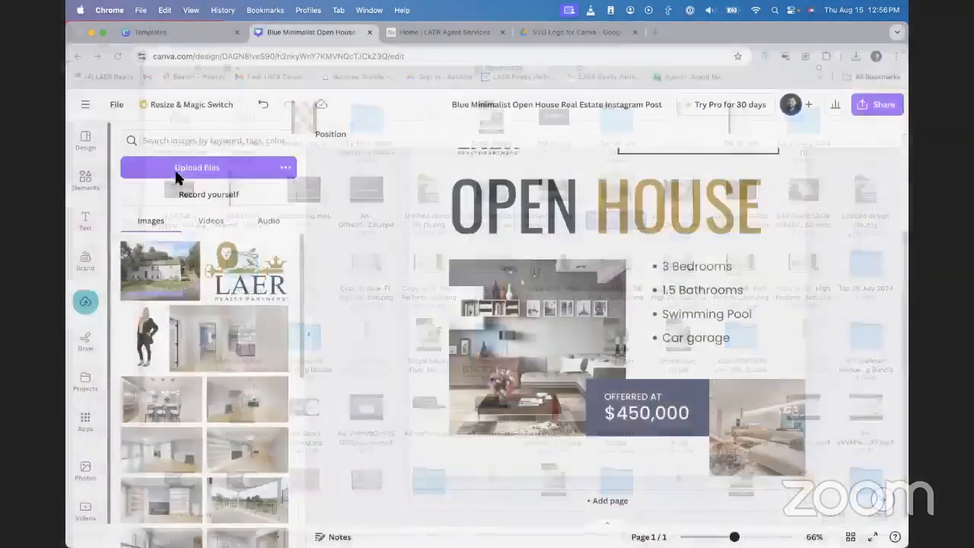
left_click(178, 169)
scroll(560, 316, "down", 4)
scroll(537, 312, "down", 6)
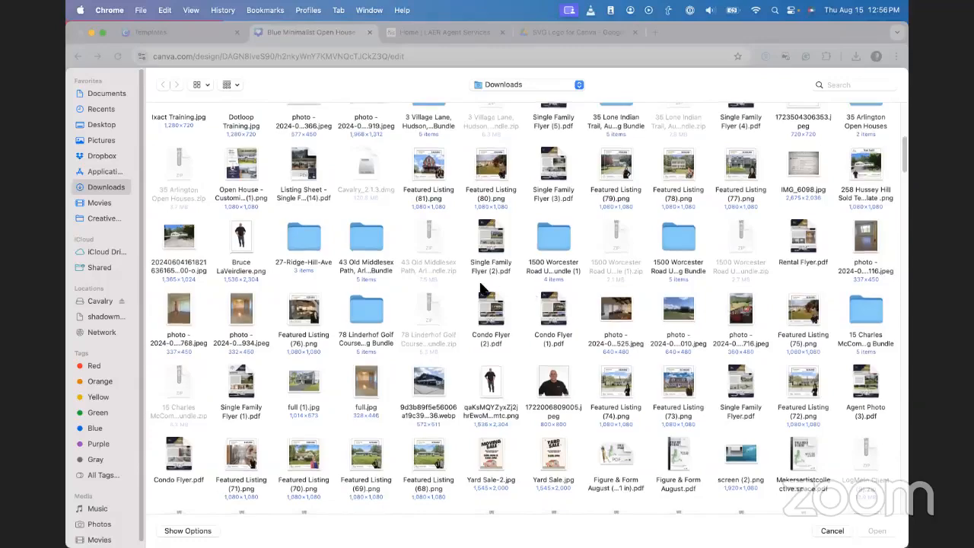
scroll(525, 294, "down", 15)
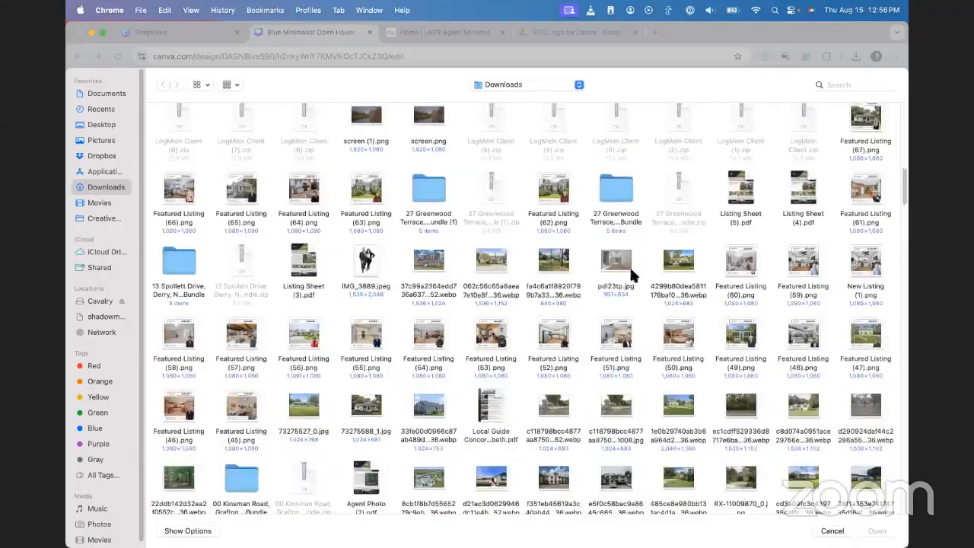
double_click(603, 262)
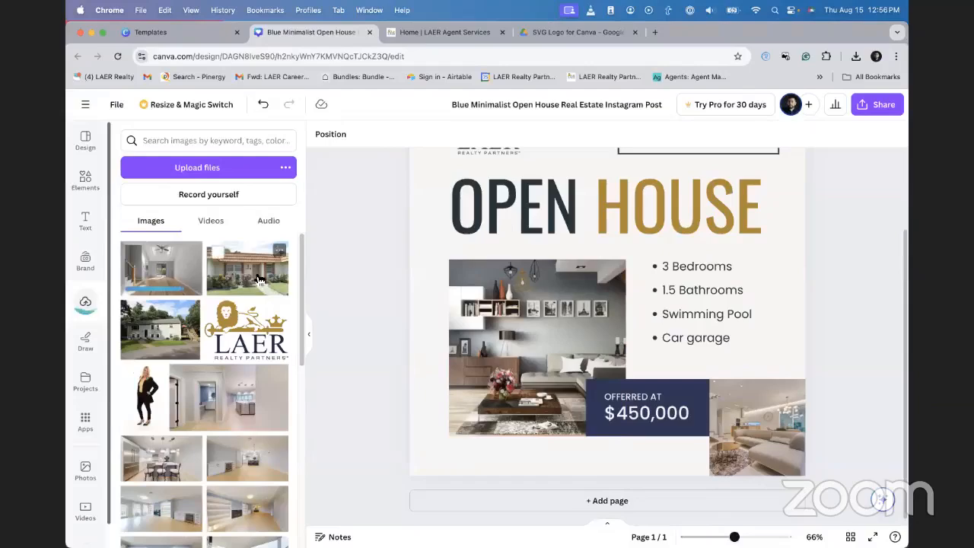
- Try placing the tiled-roof house photo on the page and moving it into the large living room photo's frame
mouse_move(256, 277)
left_mouse_down()
mouse_move(395, 279)
mouse_move(497, 300)
mouse_move(257, 268)
left_mouse_up()
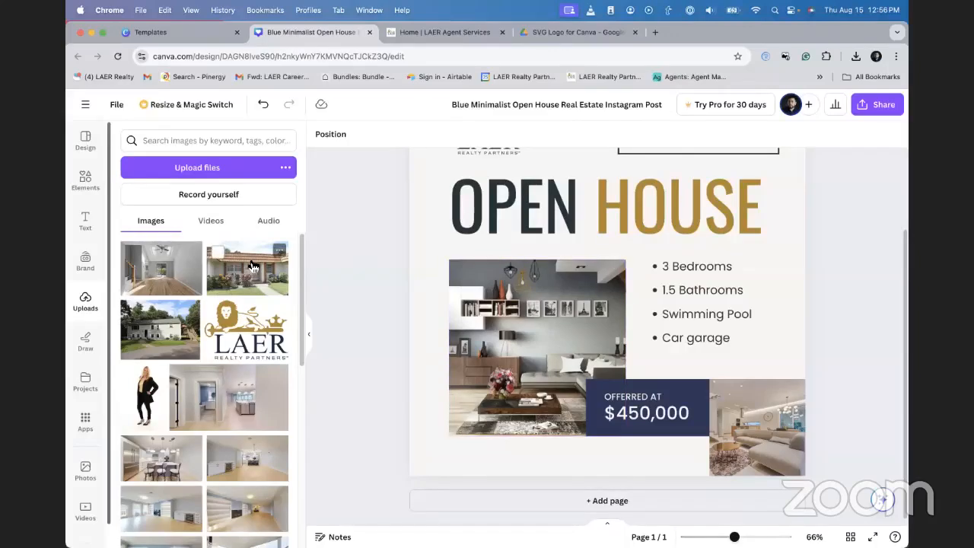
scroll(548, 327, "up", 3)
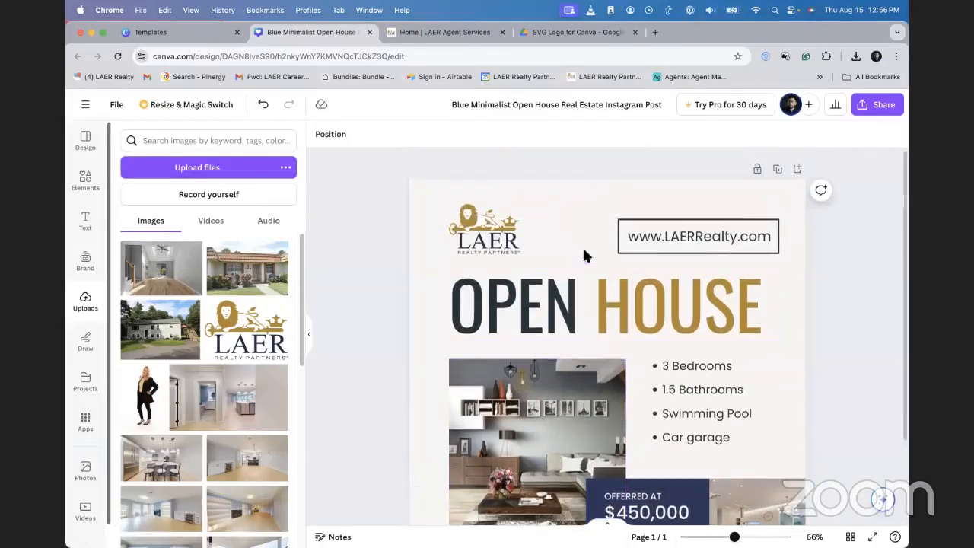
scroll(637, 413, "down", 1)
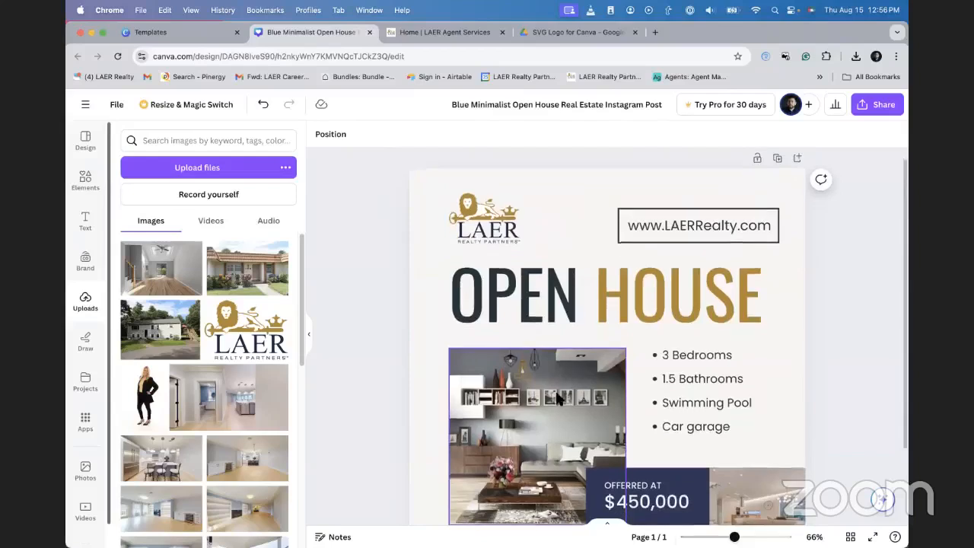
left_click(257, 277)
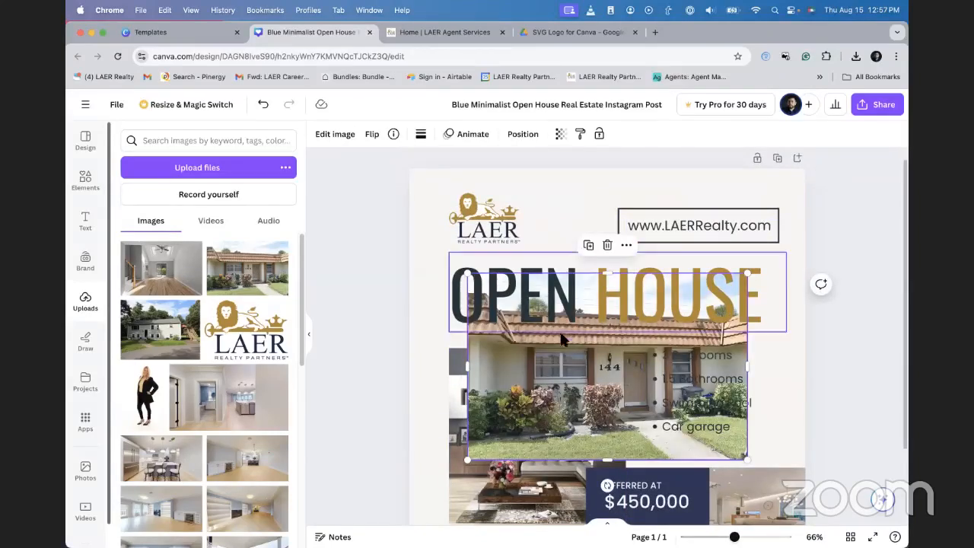
scroll(552, 378, "down", 2)
scroll(552, 378, "down", 1)
left_click_drag(551, 320, 548, 348)
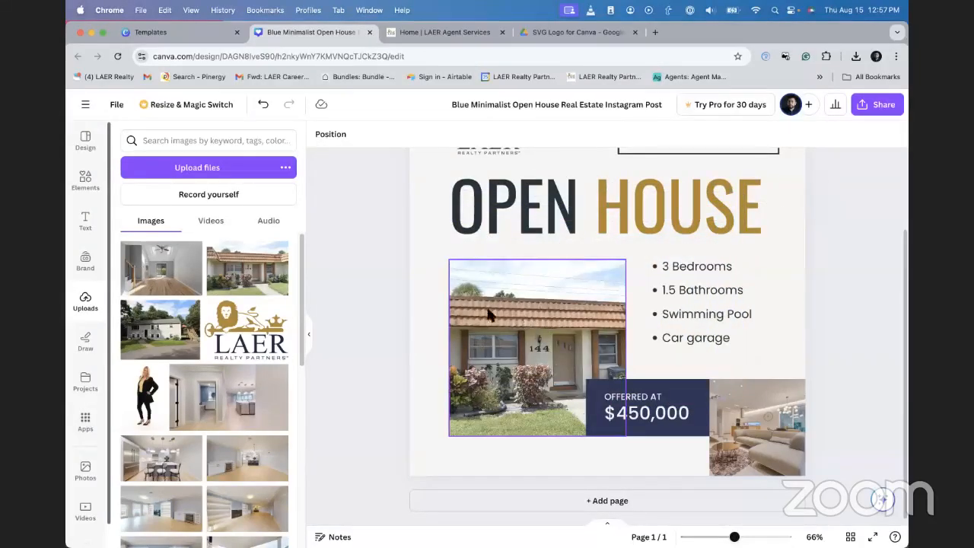
key("super+z")
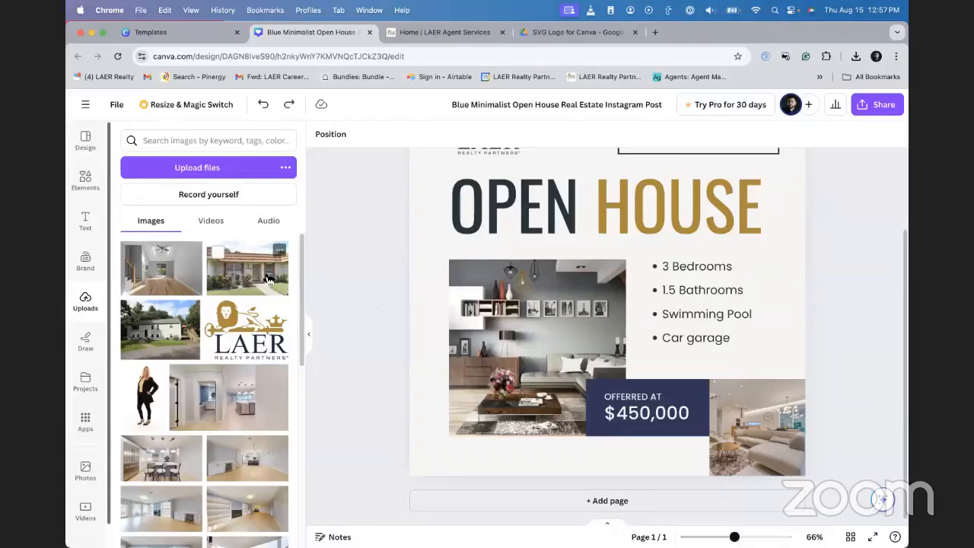
left_click_drag(245, 274, 502, 324)
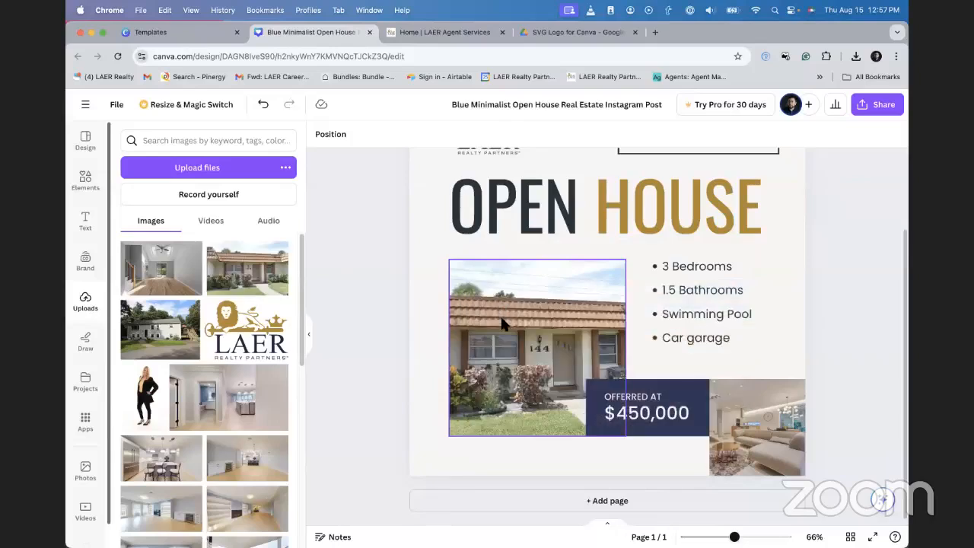
scroll(471, 312, "up", 1)
key("super+z")
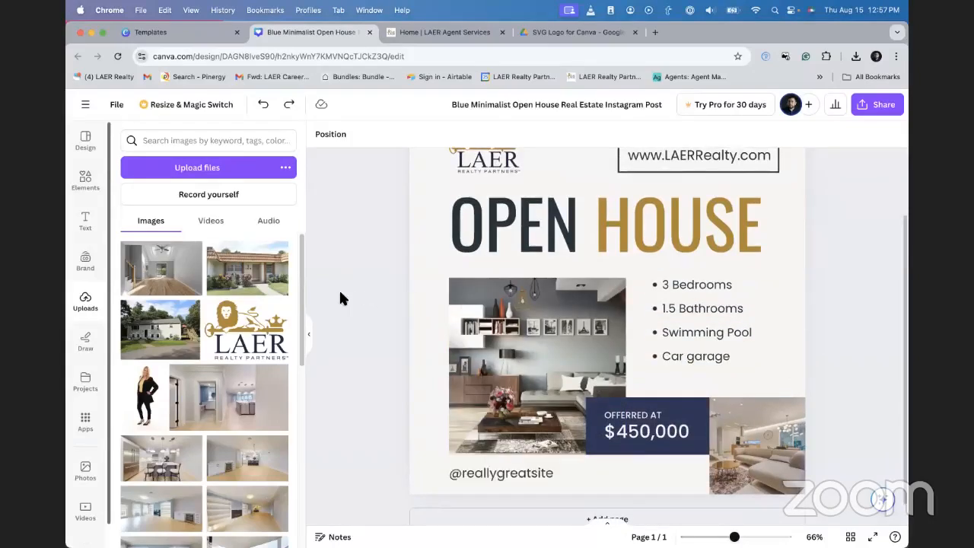
left_click(516, 475)
key("Delete")
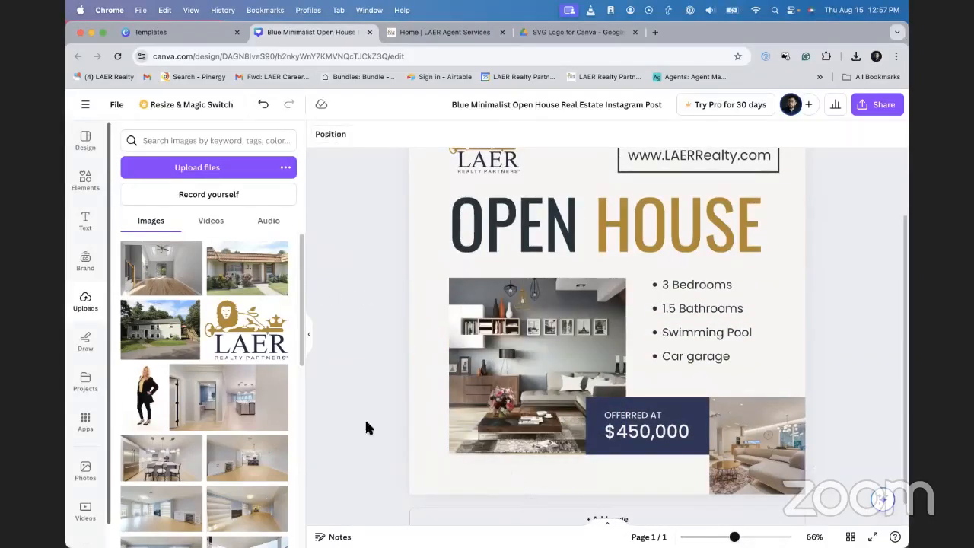
- Try dropping the tiled-roof house photo at the page edge as a full-page background, and undo it
left_click_drag(242, 274, 419, 266)
scroll(517, 266, "up", 2)
scroll(525, 251, "down", 2)
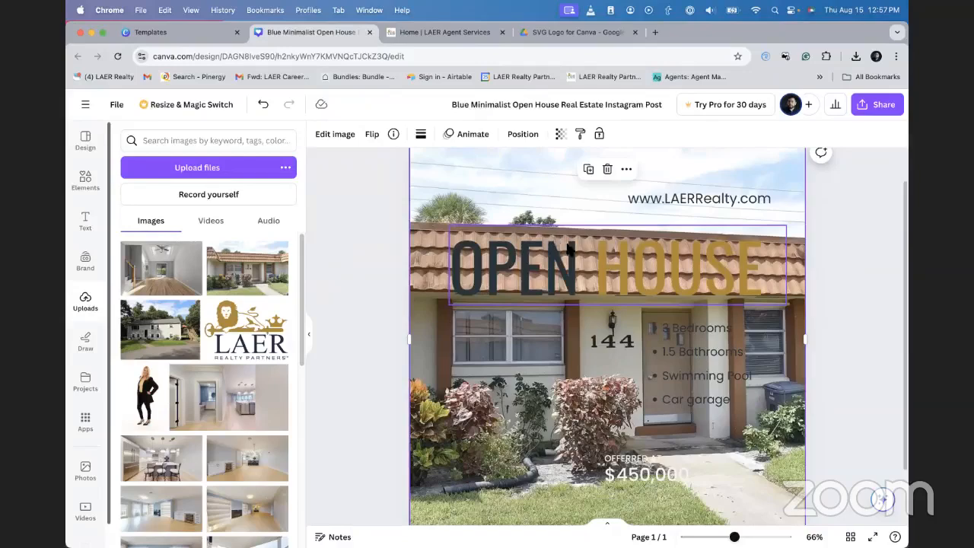
left_click(270, 105)
- Replace the large living room photo with the tiled-roof house exterior and the small corner photo with the wood-floored interior
scroll(424, 281, "down", 1)
left_click_drag(251, 270, 489, 308)
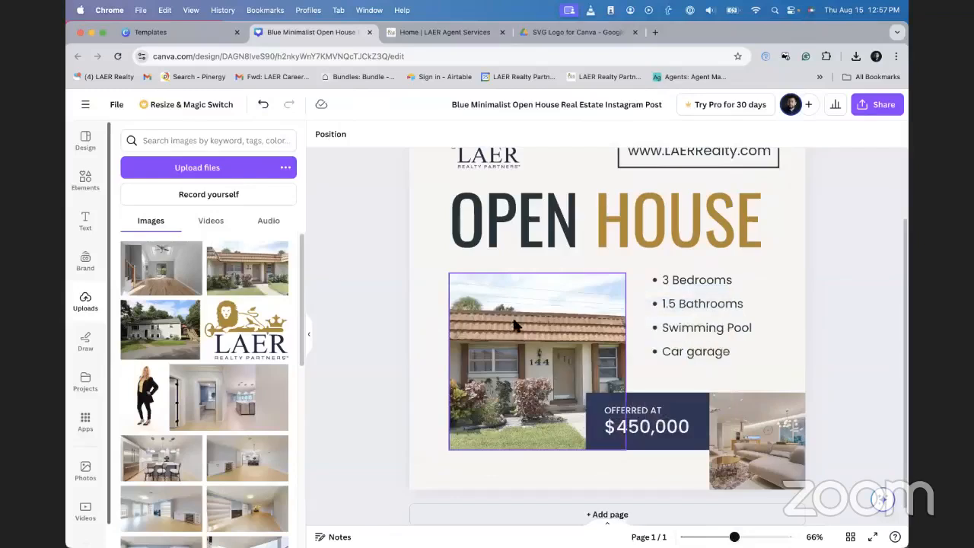
scroll(711, 461, "down", 1)
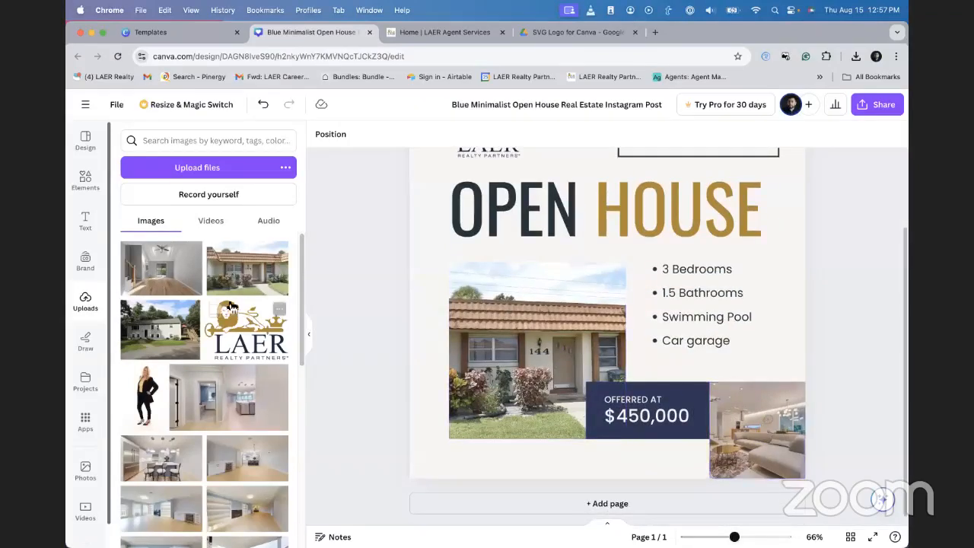
left_click_drag(174, 280, 745, 412)
scroll(834, 387, "up", 3)
scroll(835, 391, "down", 3)
scroll(833, 391, "up", 2)
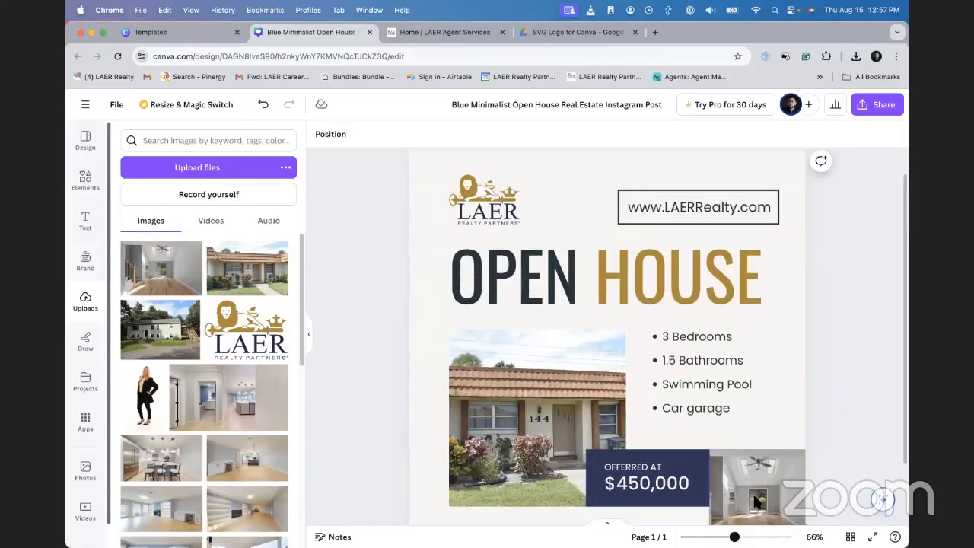
left_click_drag(734, 537, 731, 537)
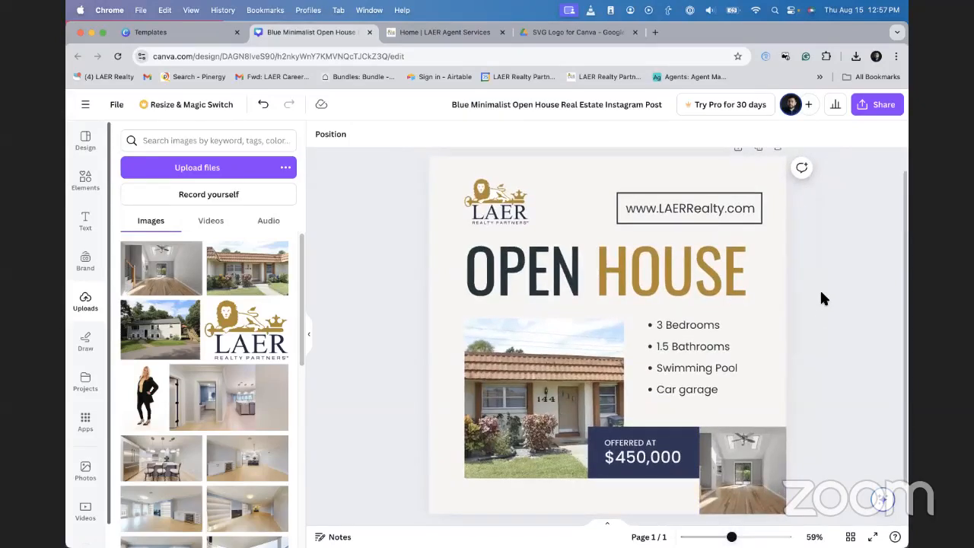
scroll(819, 288, "up", 1)
scroll(821, 293, "down", 2)
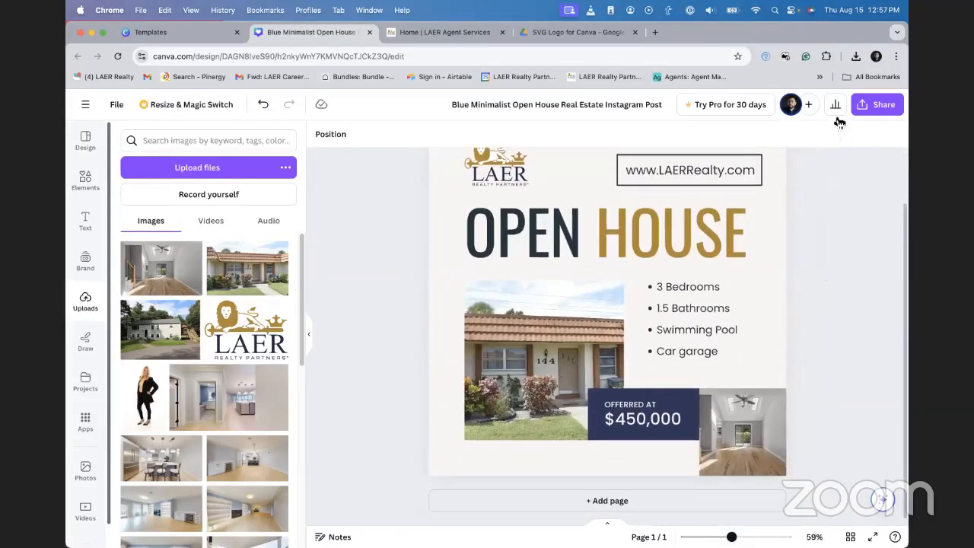
- Review the design's sharing options, including the people with access and the collaboration link access levels
left_click(875, 108)
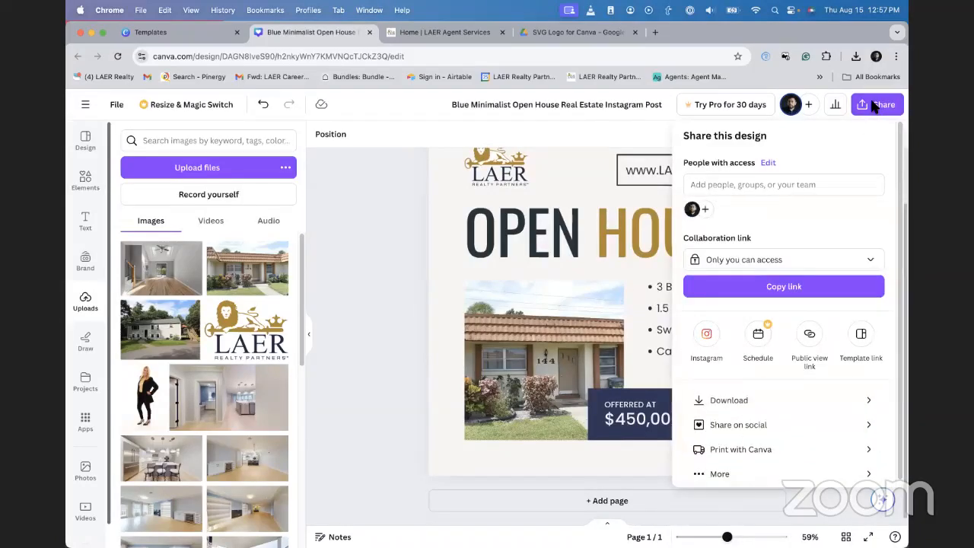
left_click(874, 109)
left_click(875, 109)
left_click(746, 185)
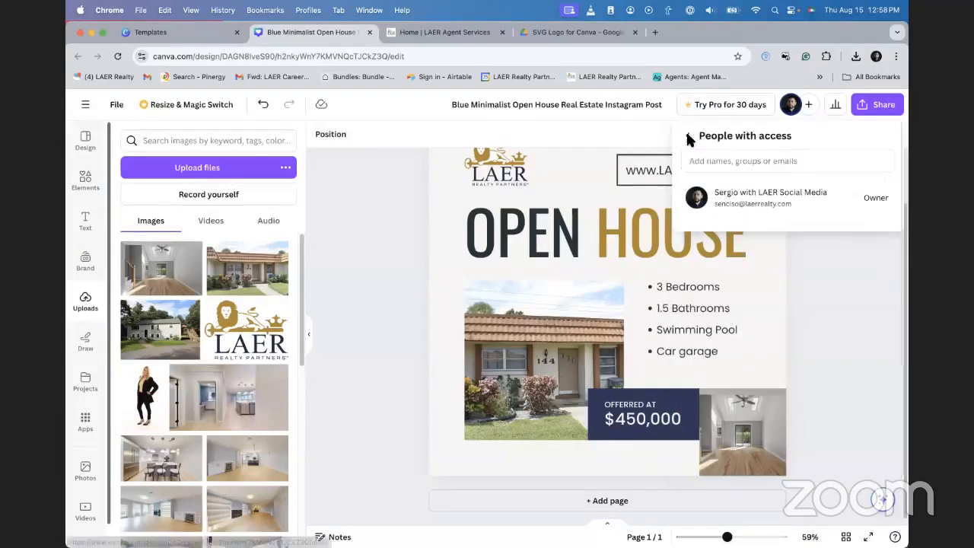
left_click(687, 134)
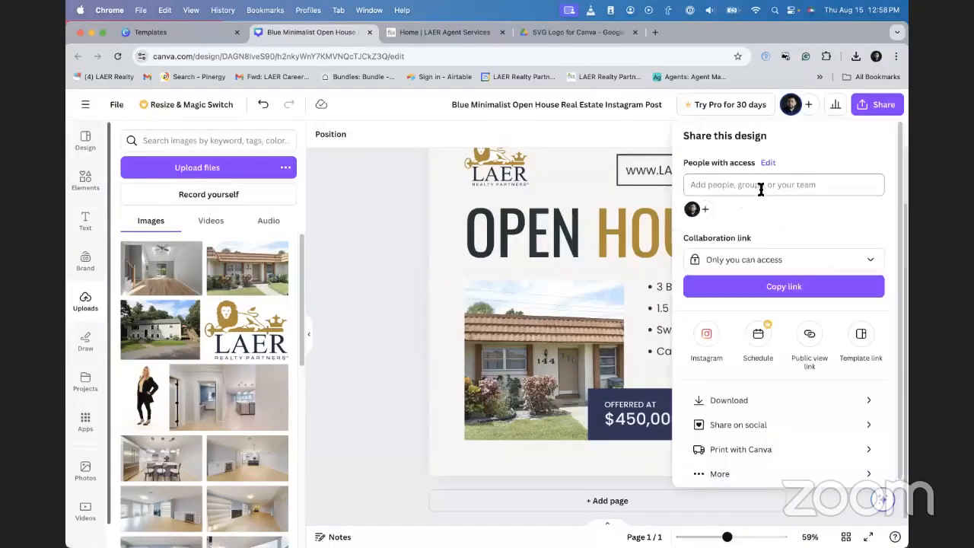
left_click(796, 260)
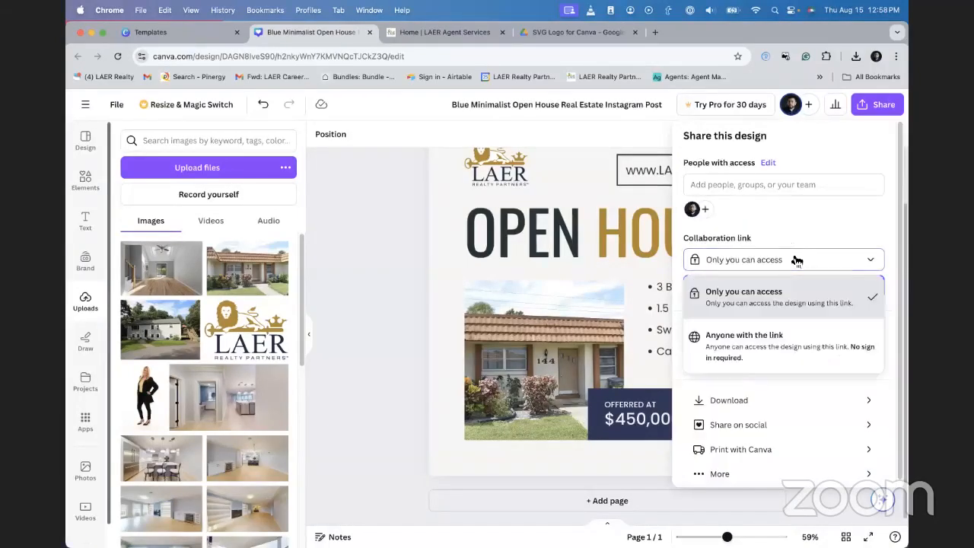
left_click(799, 203)
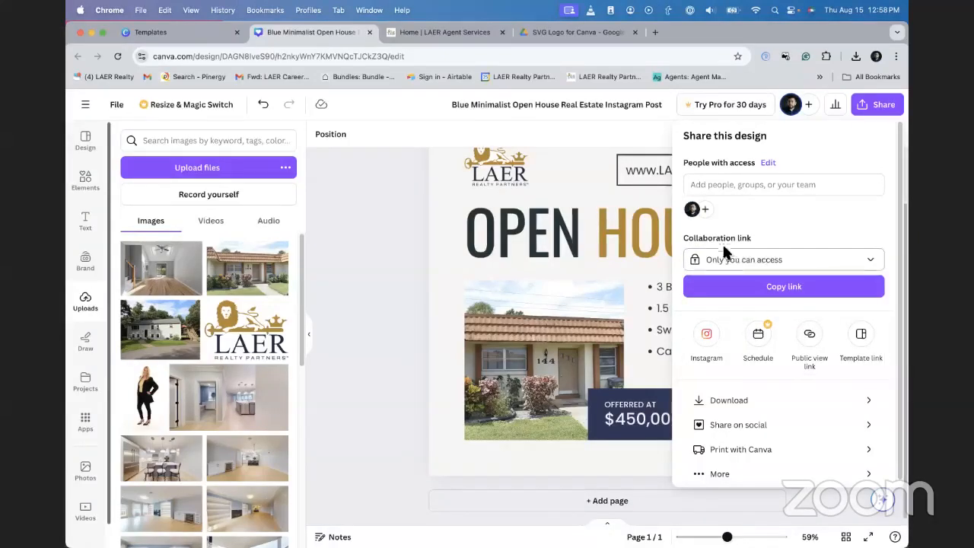
- Set the collaboration link to Anyone with the link, copy it, and change its permission to Can view
left_click(748, 261)
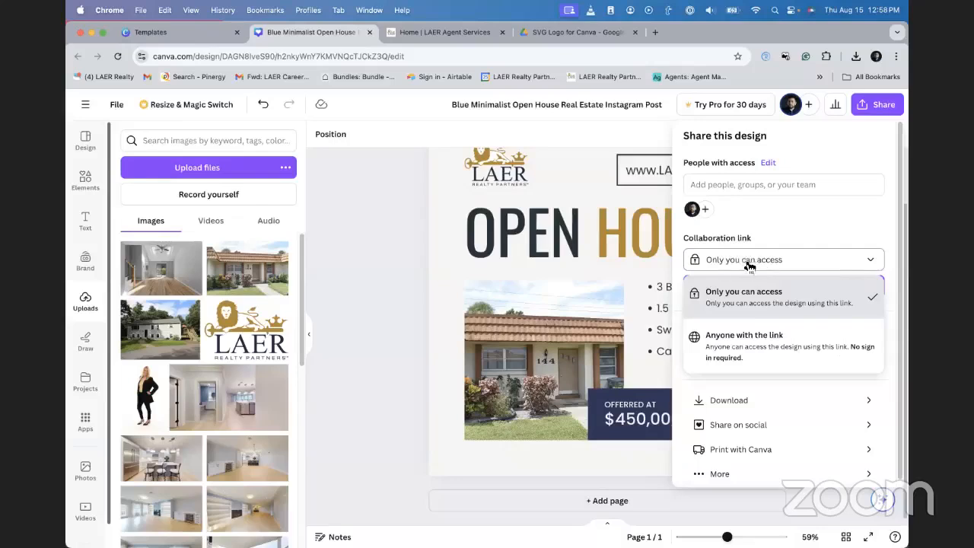
left_click(782, 349)
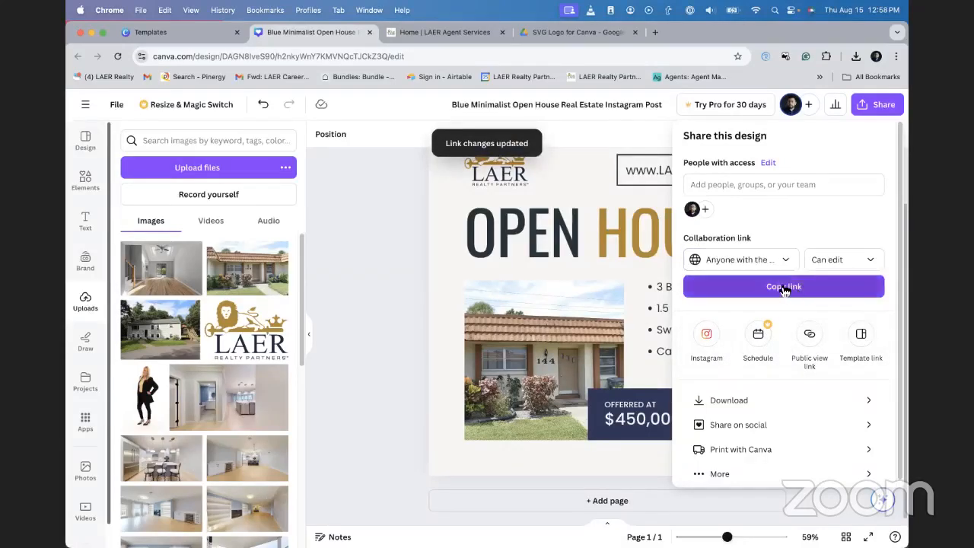
left_click(784, 289)
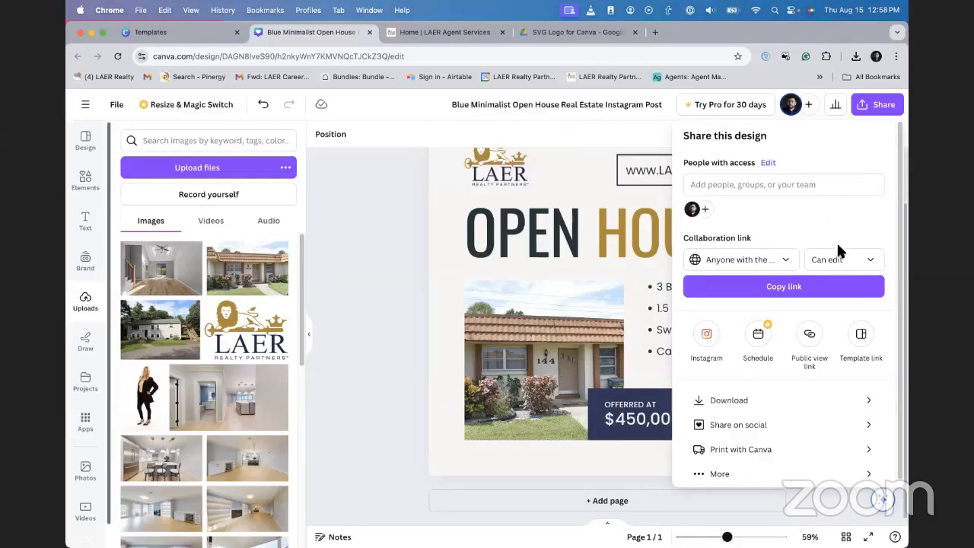
left_click(848, 260)
left_click(794, 291)
- Download the open house design with PNG as the file type
scroll(832, 218, "down", 1)
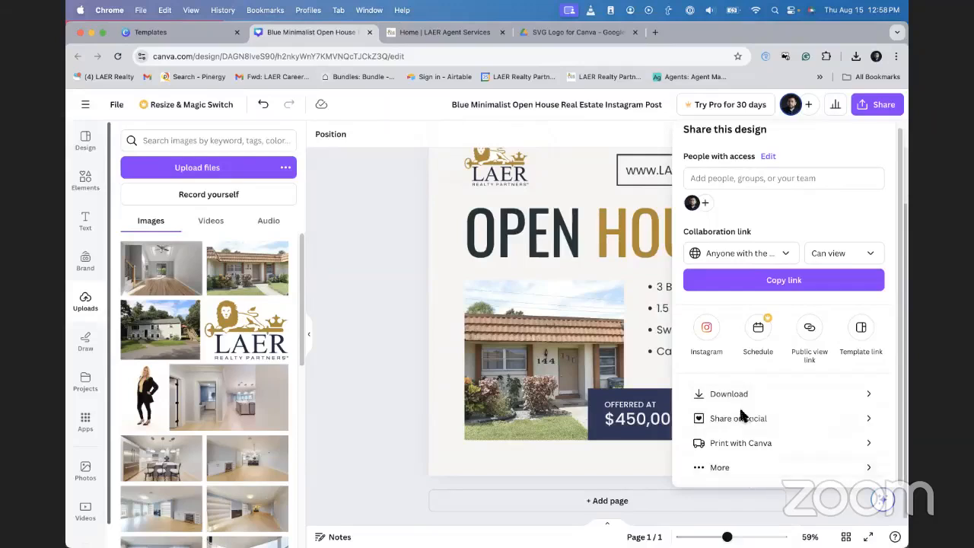
left_click(782, 396)
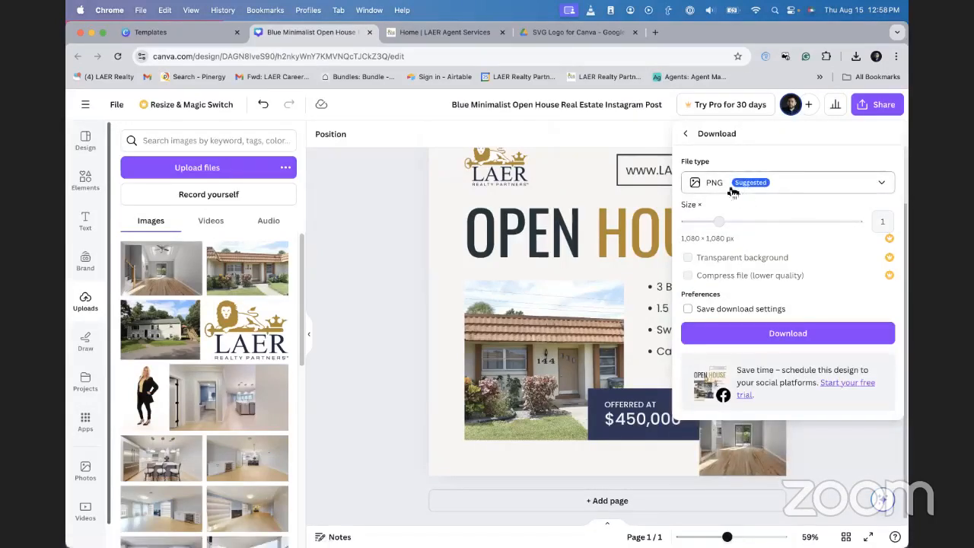
left_click(775, 191)
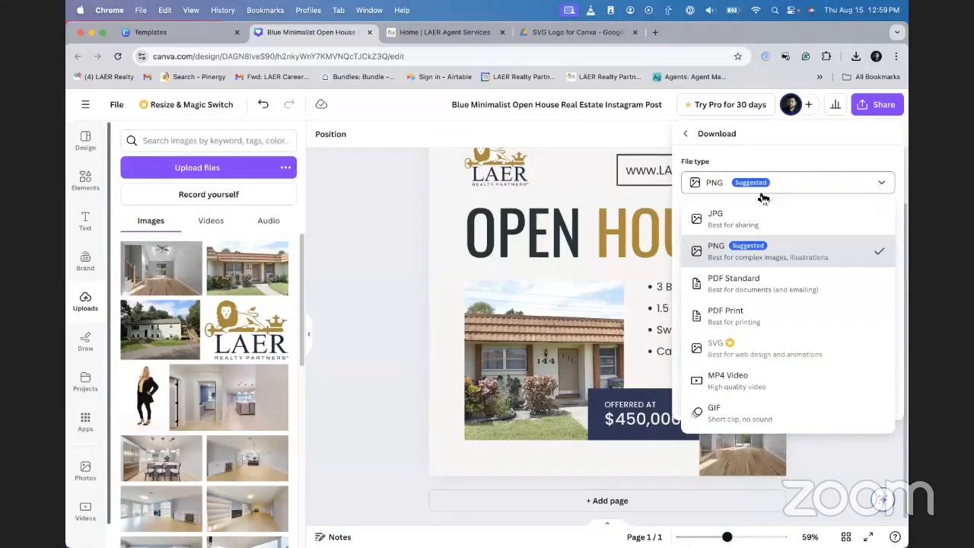
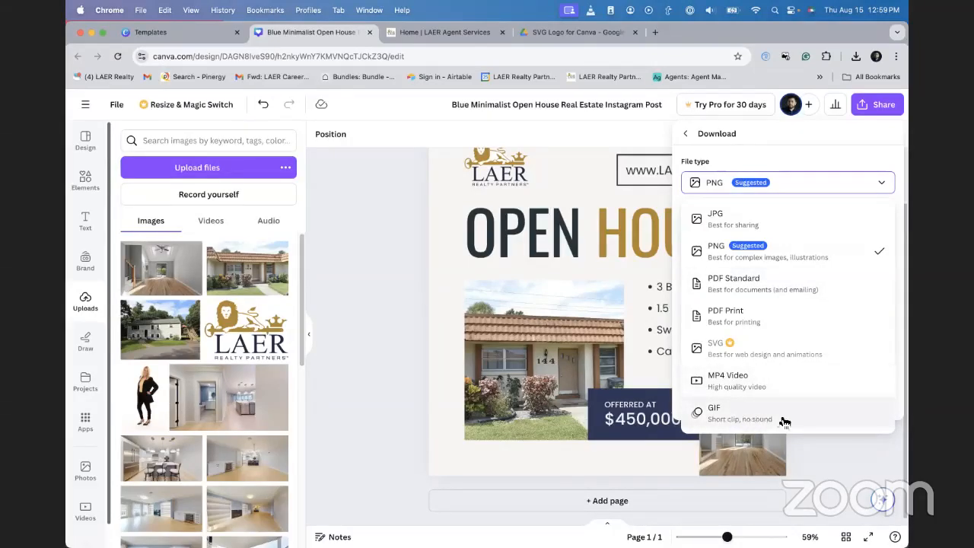
left_click(780, 252)
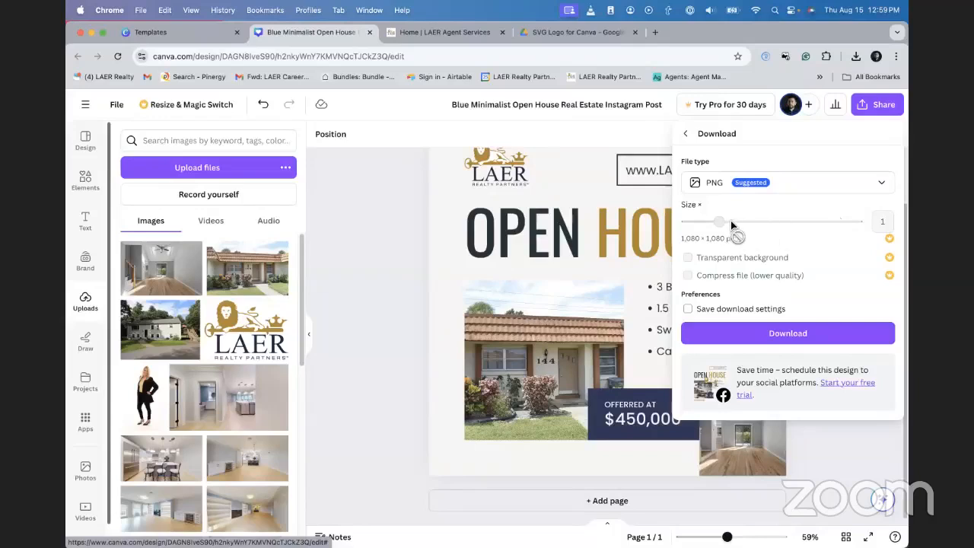
left_click(777, 335)
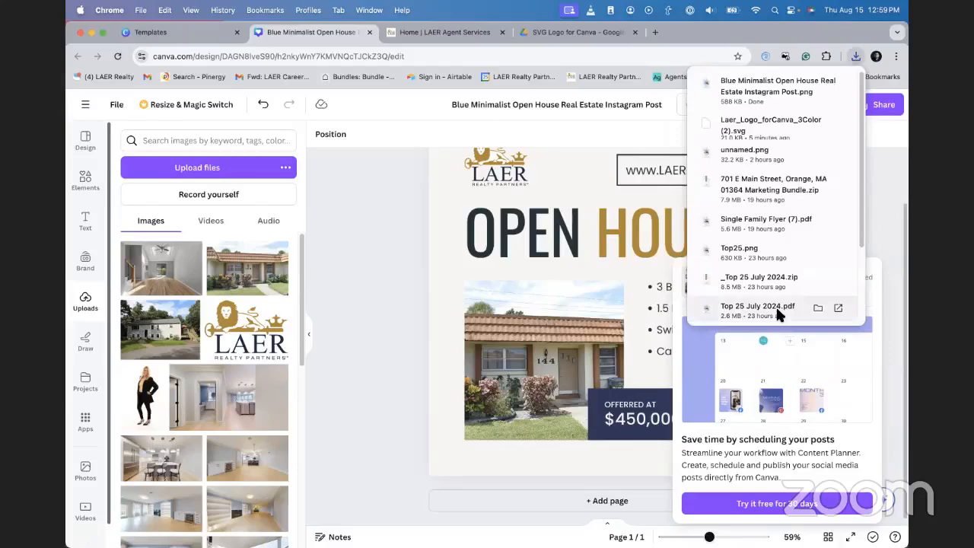
- Open the downloaded PNG in Preview, move and shrink its window to inspect the image, and return to the design in Chrome
left_click(759, 85)
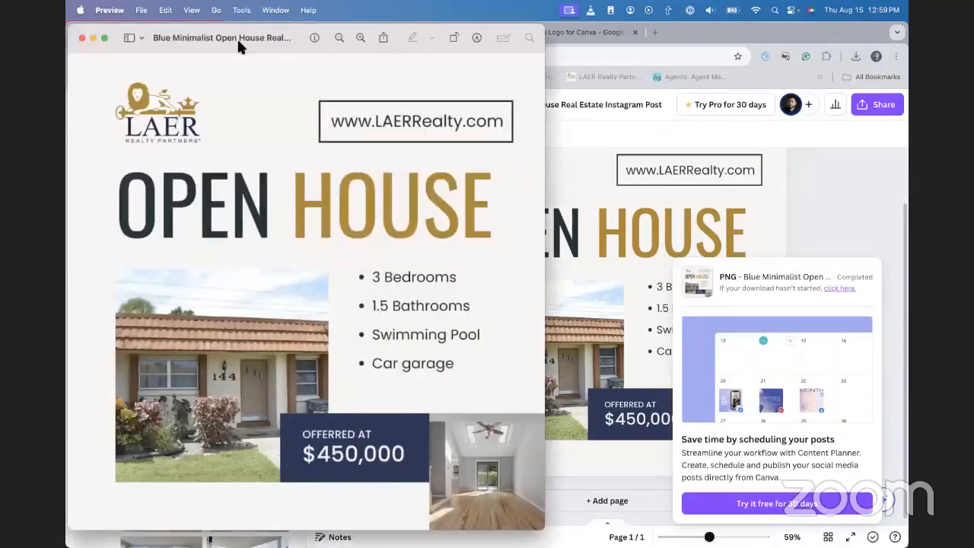
left_click_drag(236, 45, 395, 54)
left_click_drag(691, 529, 673, 508)
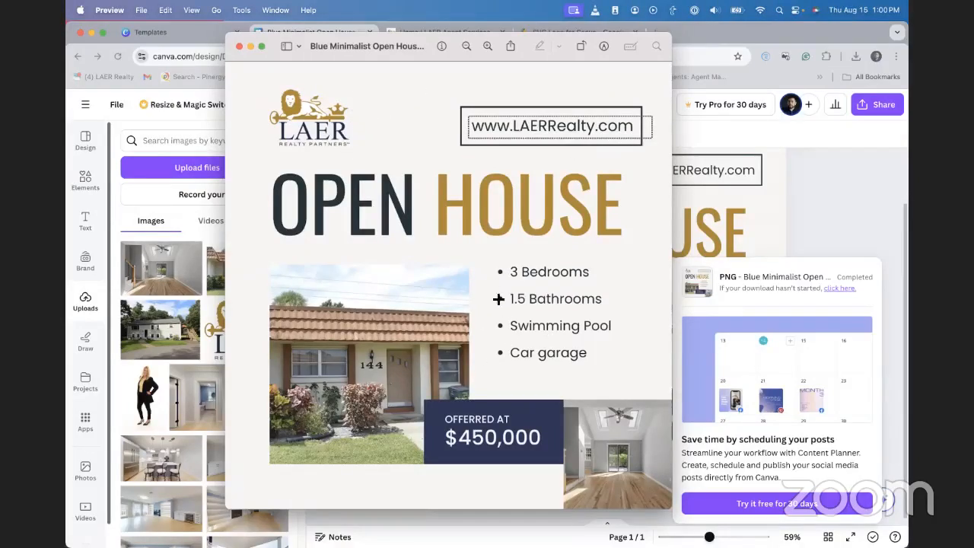
left_click(818, 199)
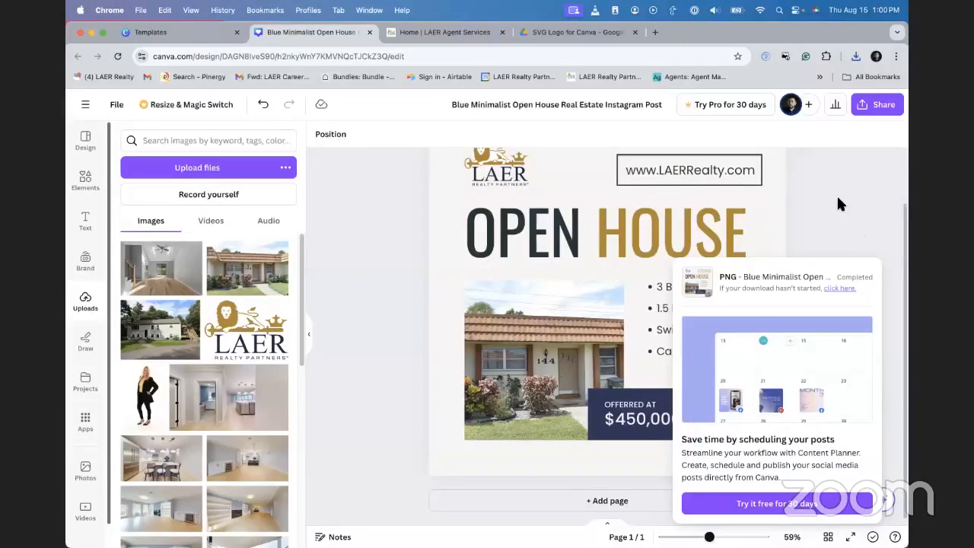
left_click(836, 204)
scroll(540, 303, "up", 1)
scroll(640, 271, "up", 2)
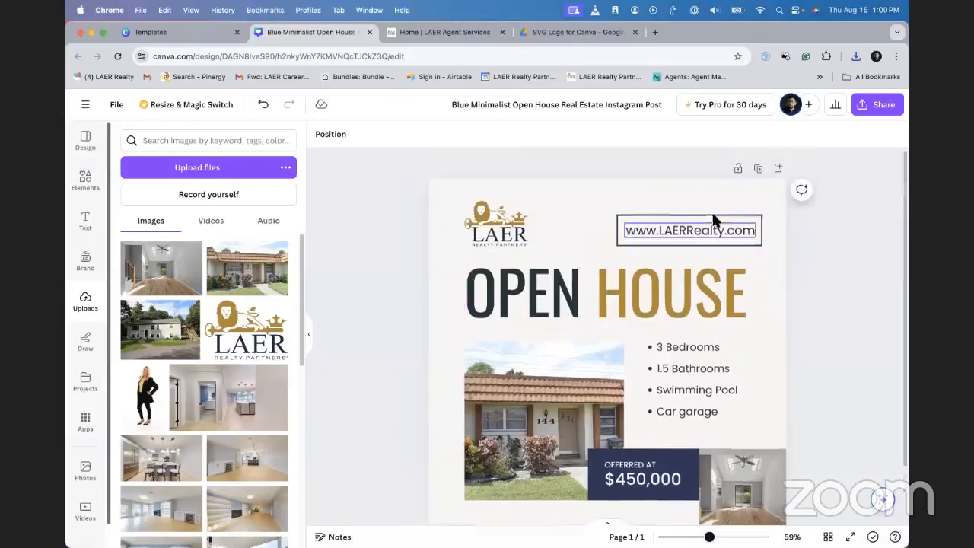
- Review the social sharing destinations for the design, including the Instagram and Facebook Page publishing options
left_click(879, 104)
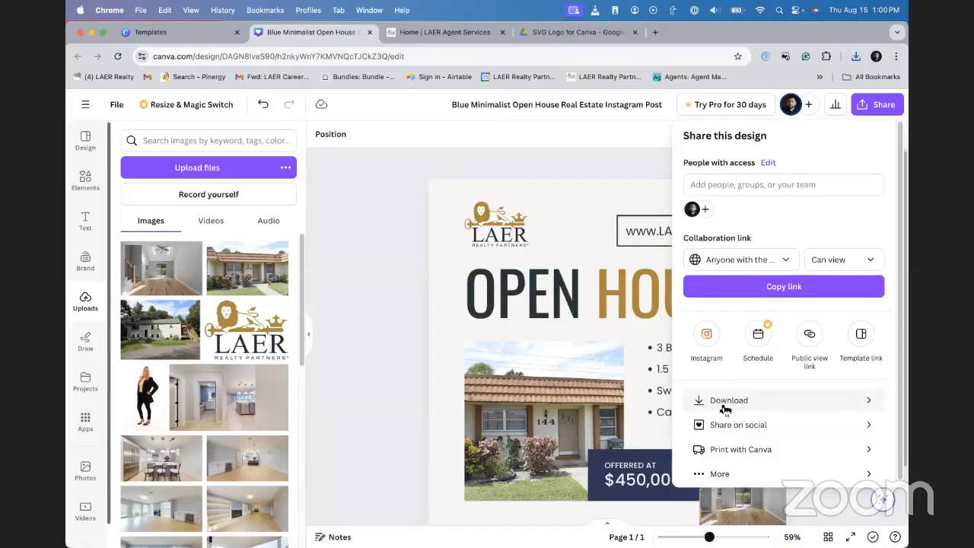
left_click(796, 431)
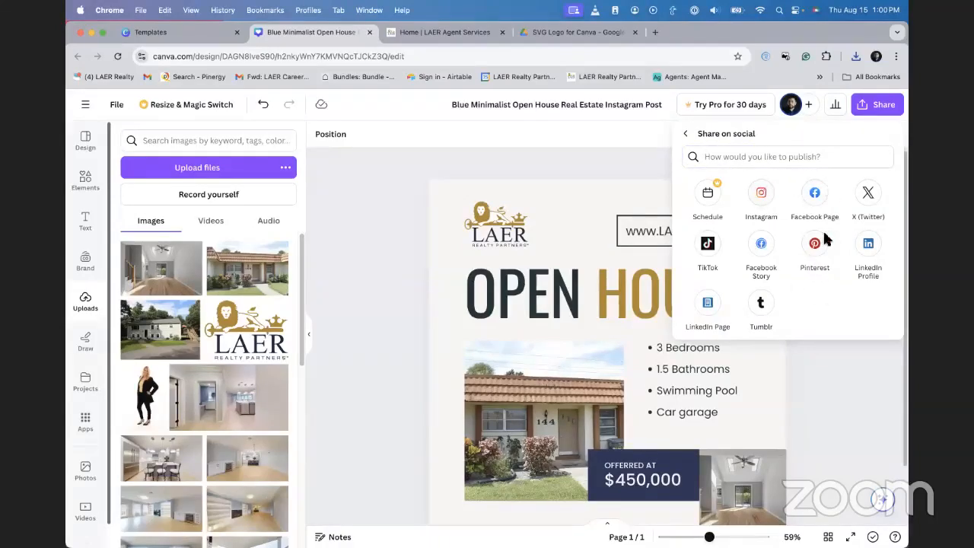
left_click(763, 199)
left_click(685, 135)
left_click(816, 195)
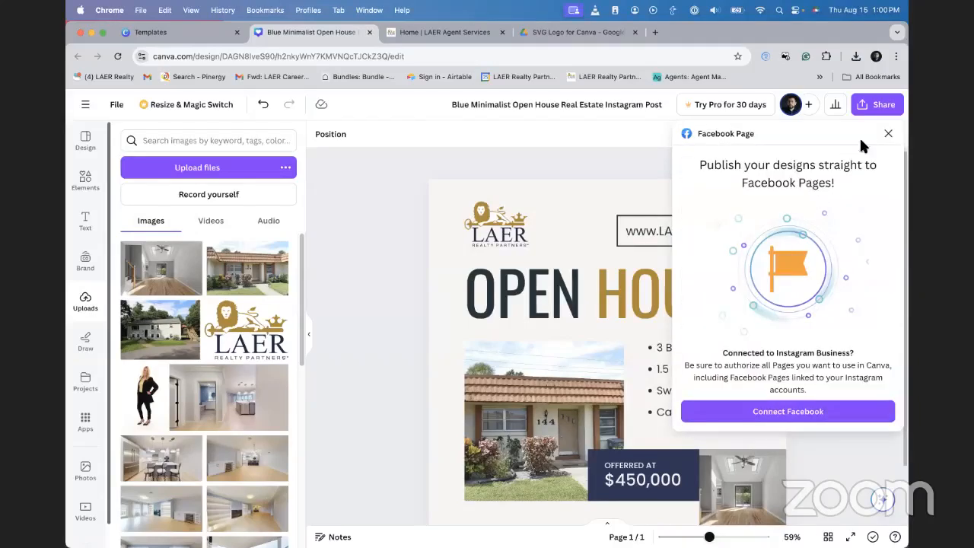
left_click(887, 134)
- Examine the X (Twitter) publishing form with its account choices and post text field, and close it without publishing
left_click(873, 109)
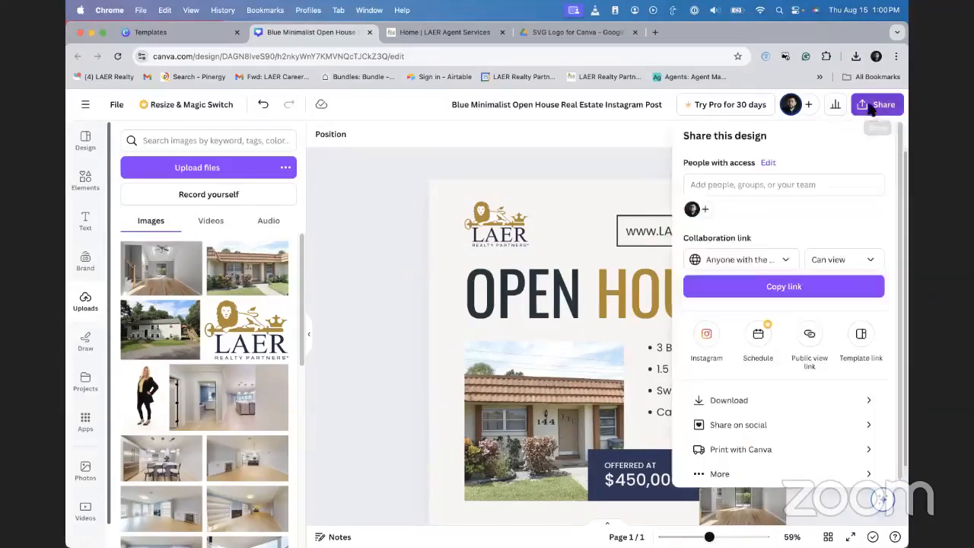
left_click(750, 426)
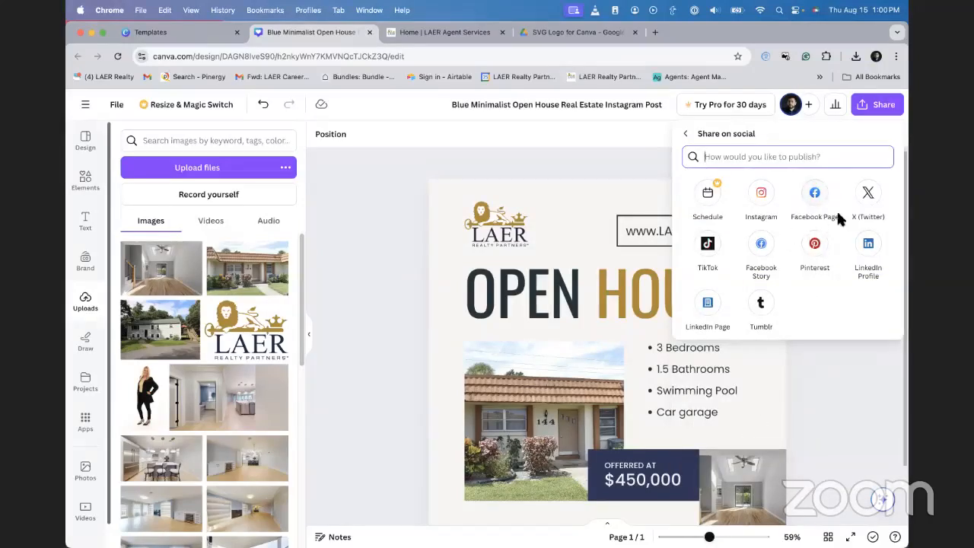
left_click(867, 192)
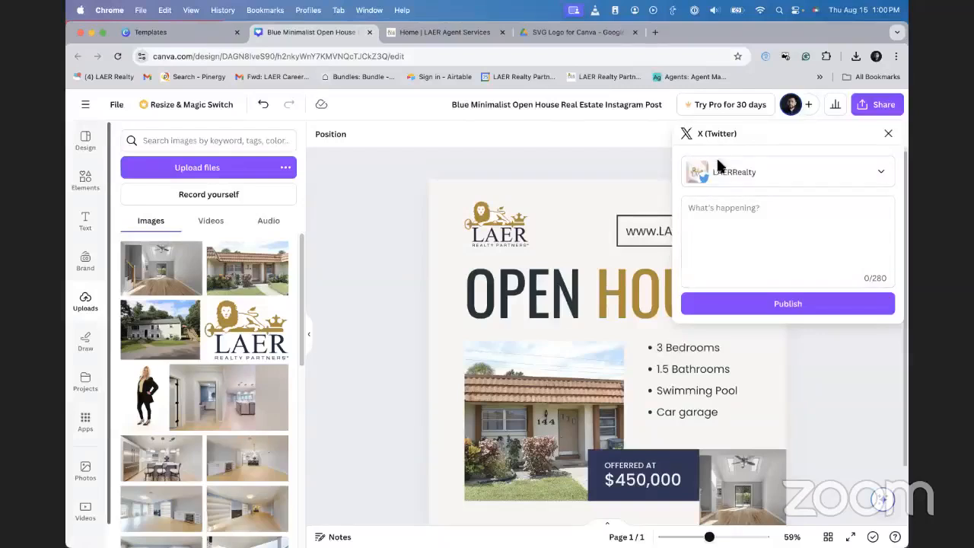
left_click(756, 216)
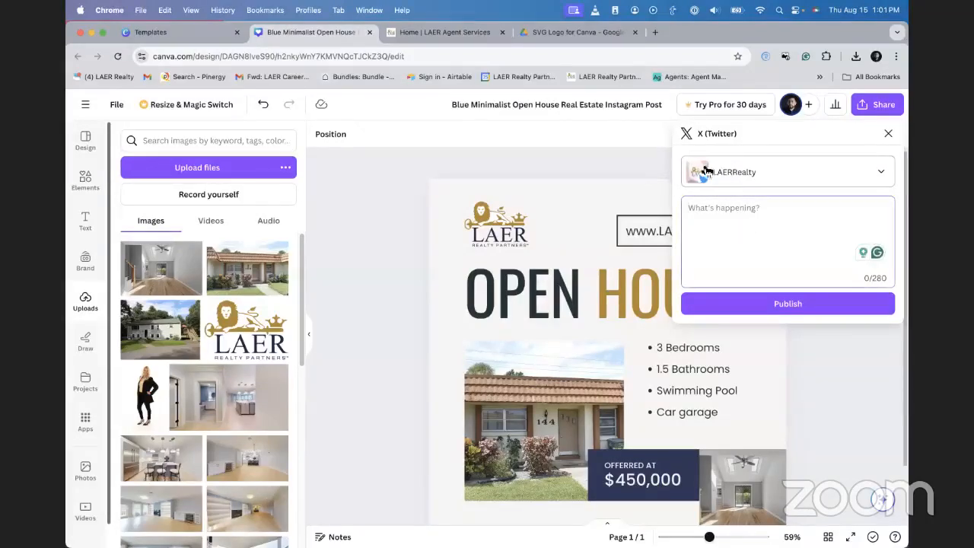
left_click(749, 174)
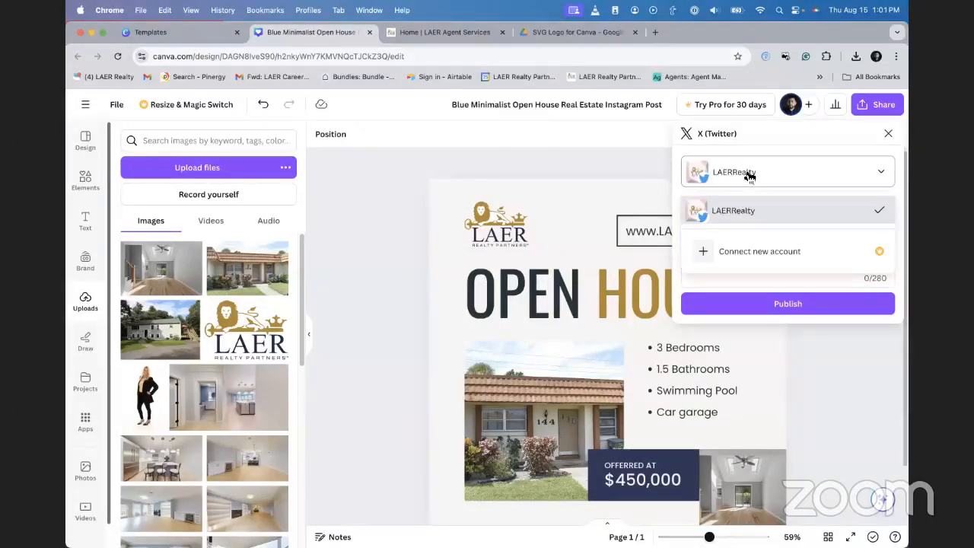
left_click(750, 211)
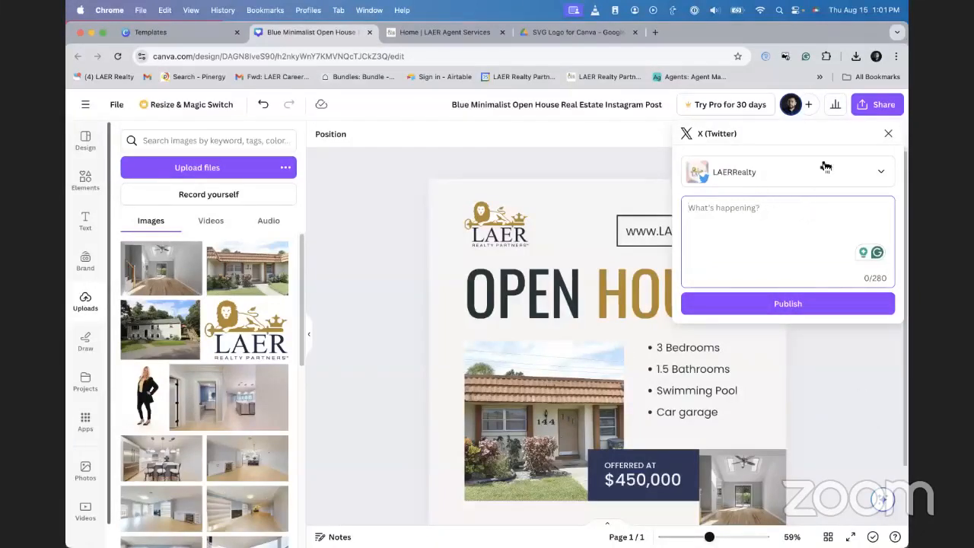
left_click(888, 133)
left_click(874, 112)
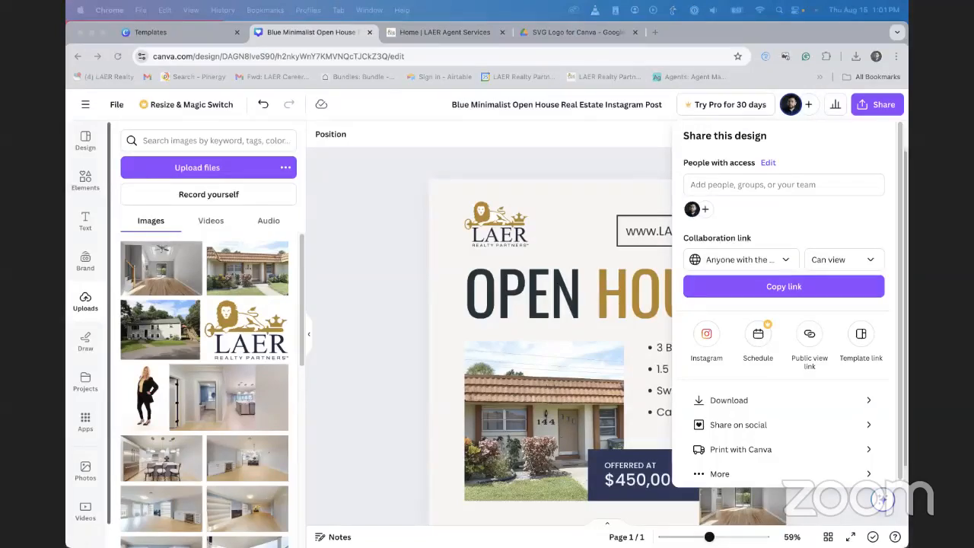
left_click(421, 213)
scroll(421, 219, "down", 2)
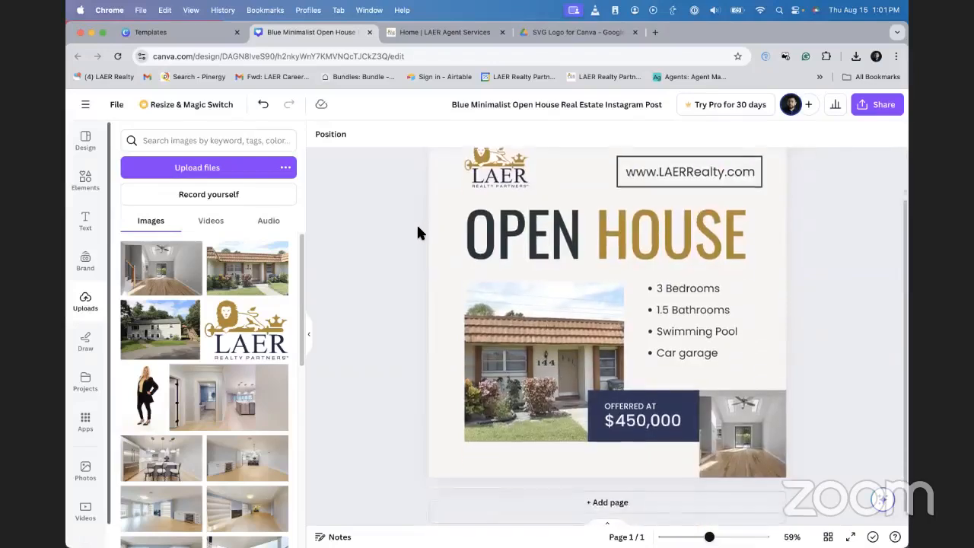
scroll(419, 229, "up", 2)
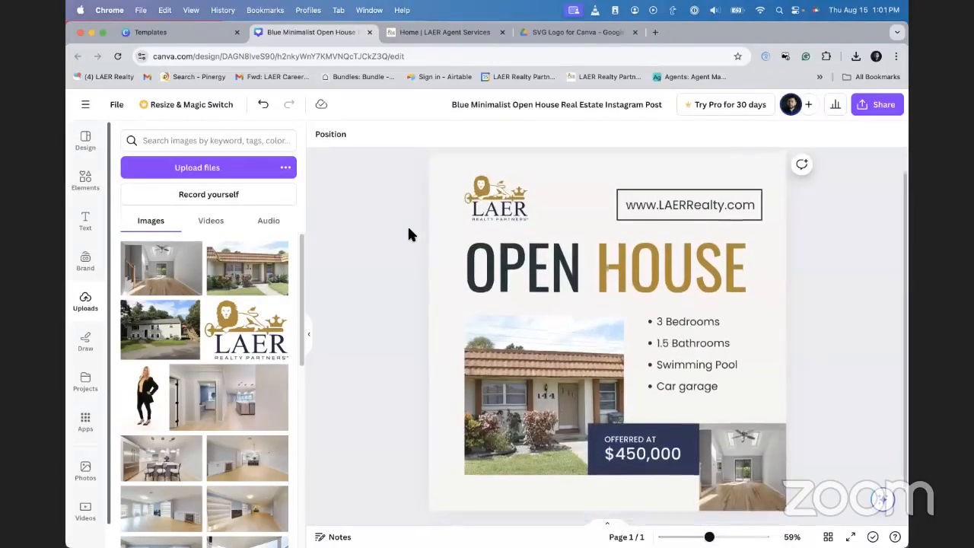
scroll(409, 234, "up", 1)
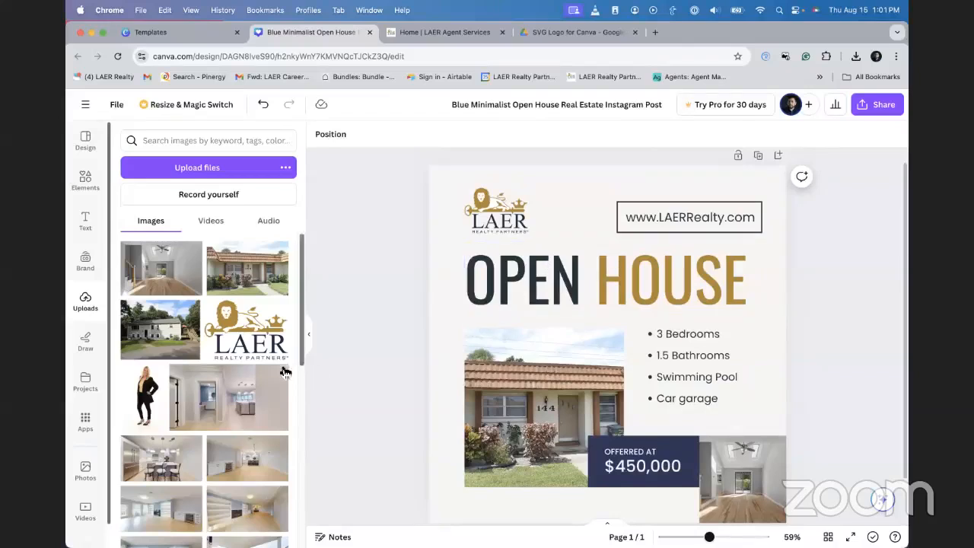
left_click(308, 333)
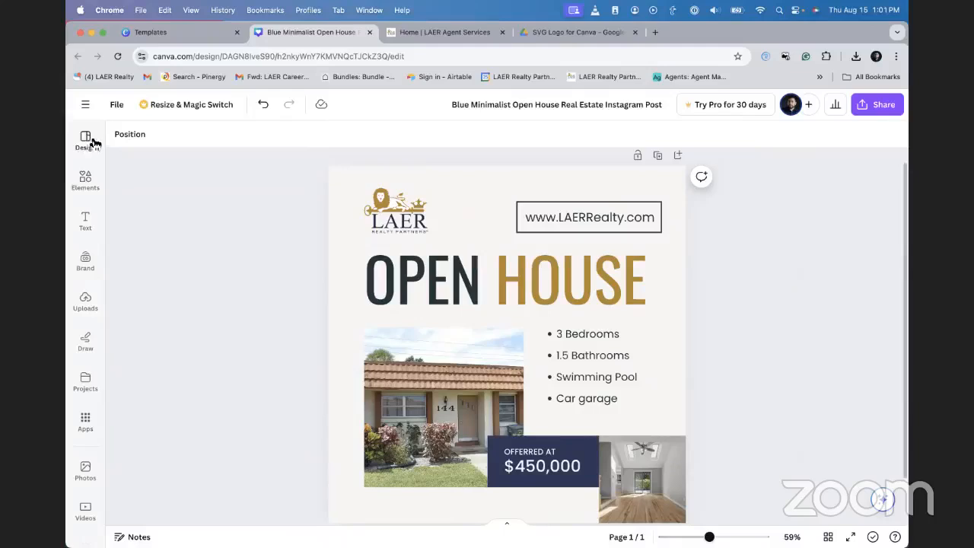
- Browse the elements library, including its shapes, graphics, AI image generator and stickers
left_click(93, 179)
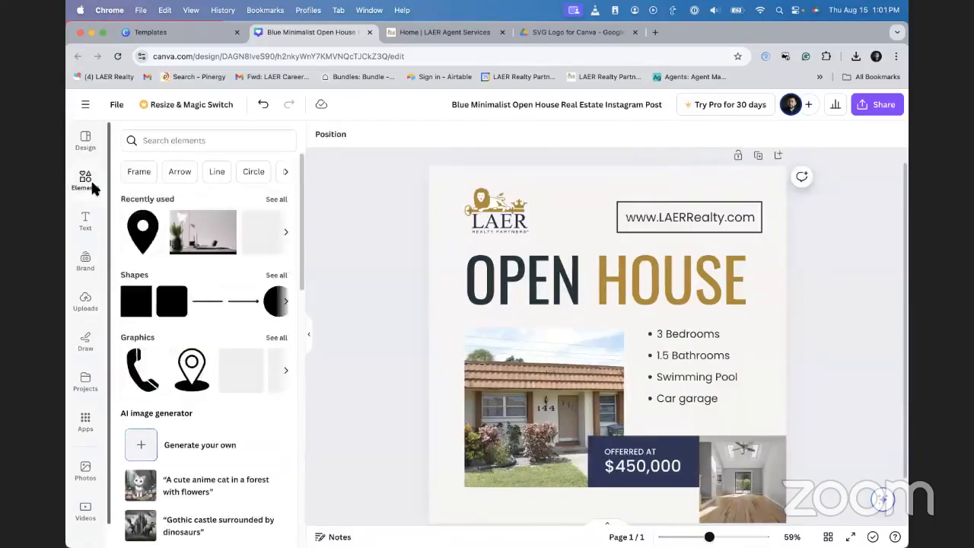
scroll(246, 255, "down", 2)
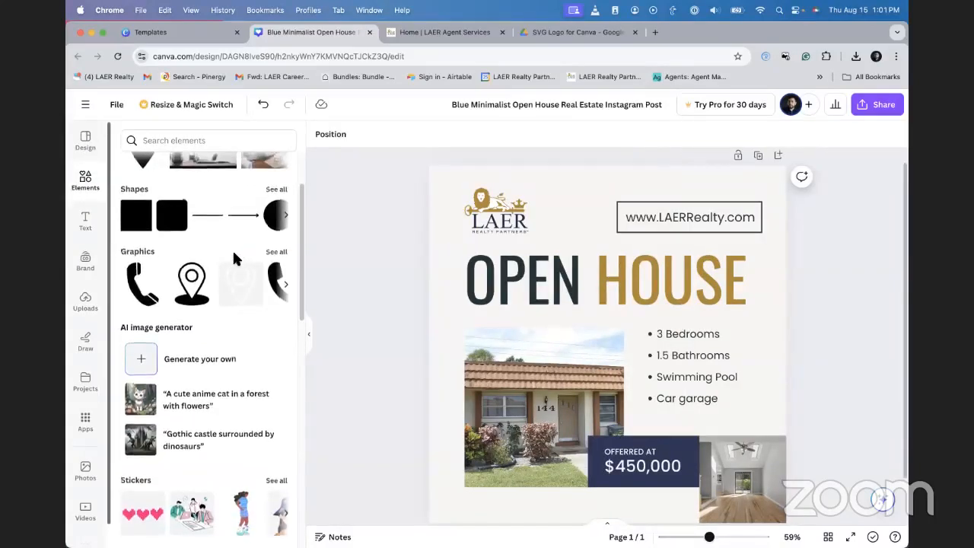
scroll(231, 252, "down", 6)
scroll(217, 253, "up", 10)
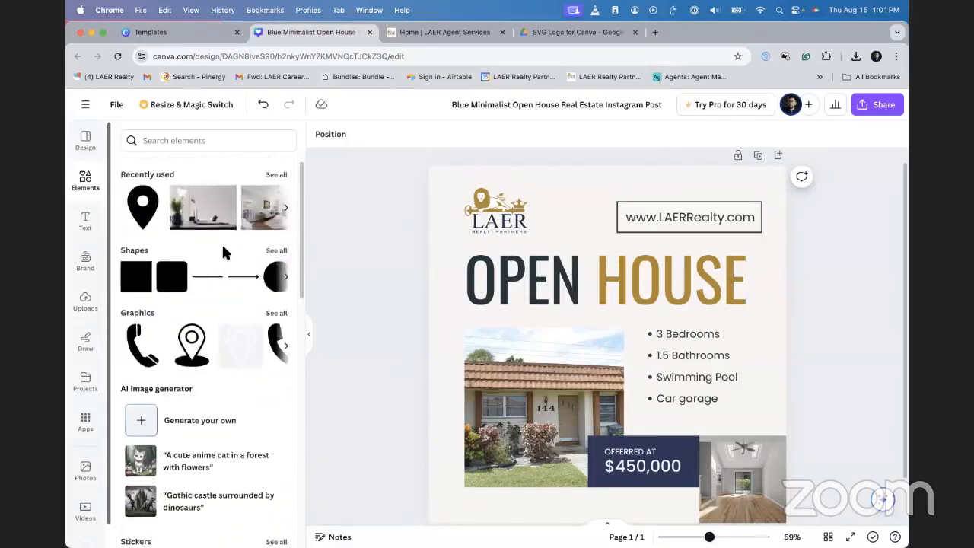
- Search the elements library for "home interior" and look through the photos, videos, graphics, frames and audio offered
left_click(179, 140)
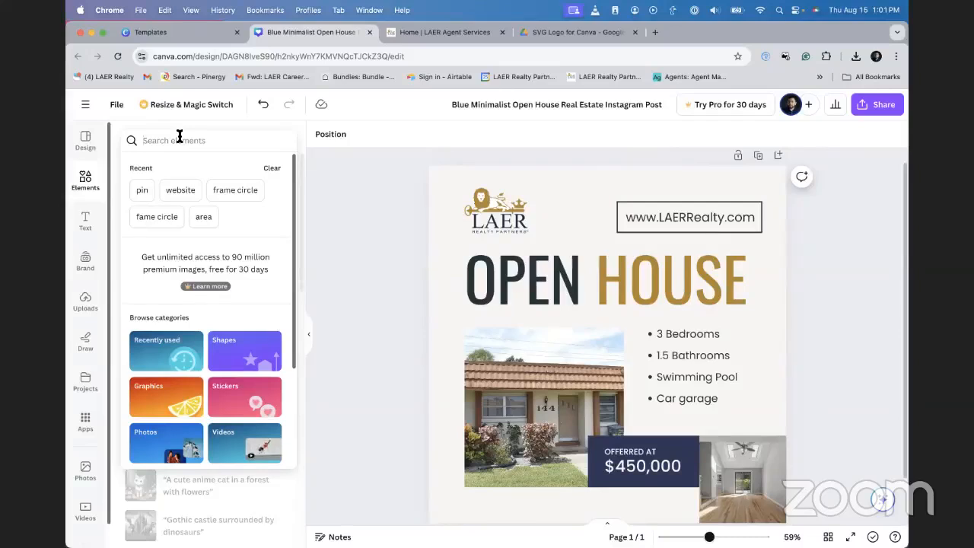
type("home intioer")
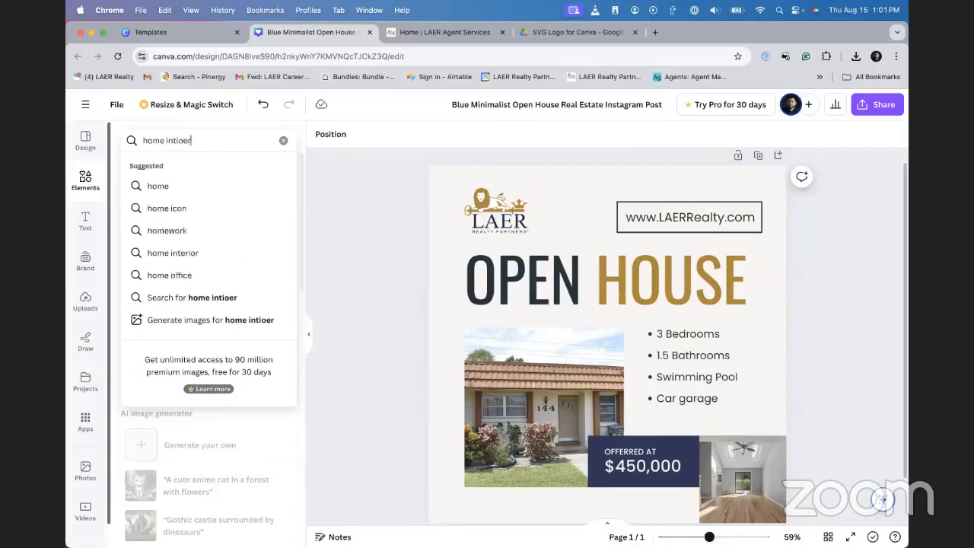
key("Return")
triple_click(175, 139)
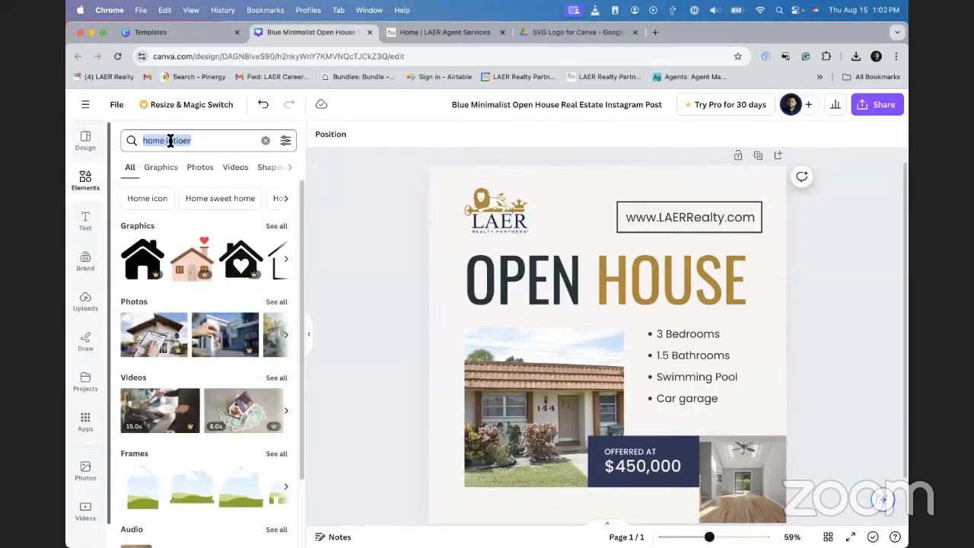
type("home interior")
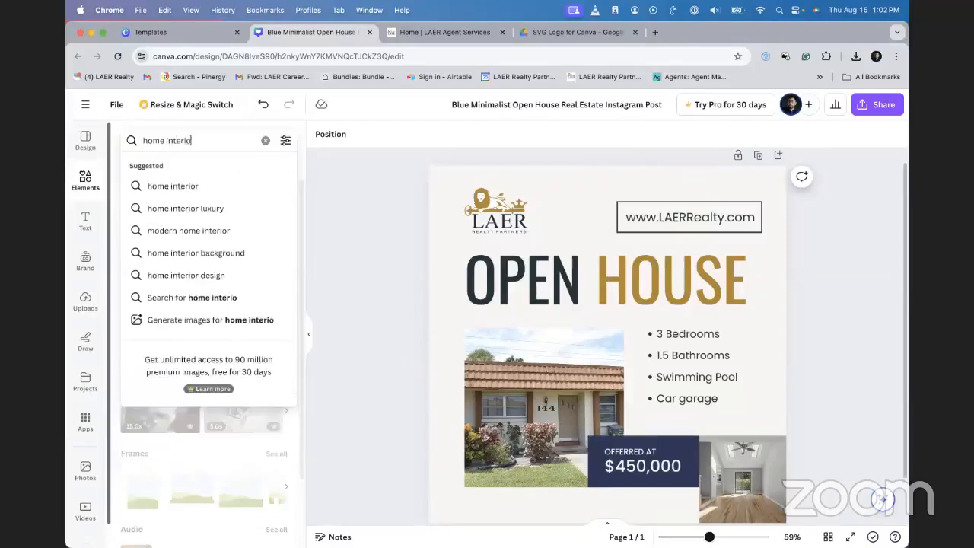
key("Return")
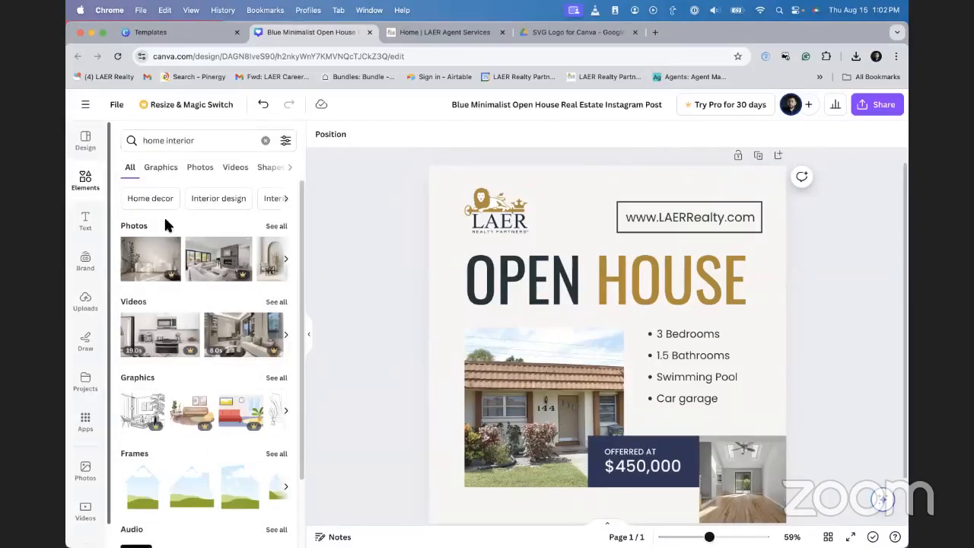
scroll(216, 349, "down", 1)
scroll(215, 353, "down", 3)
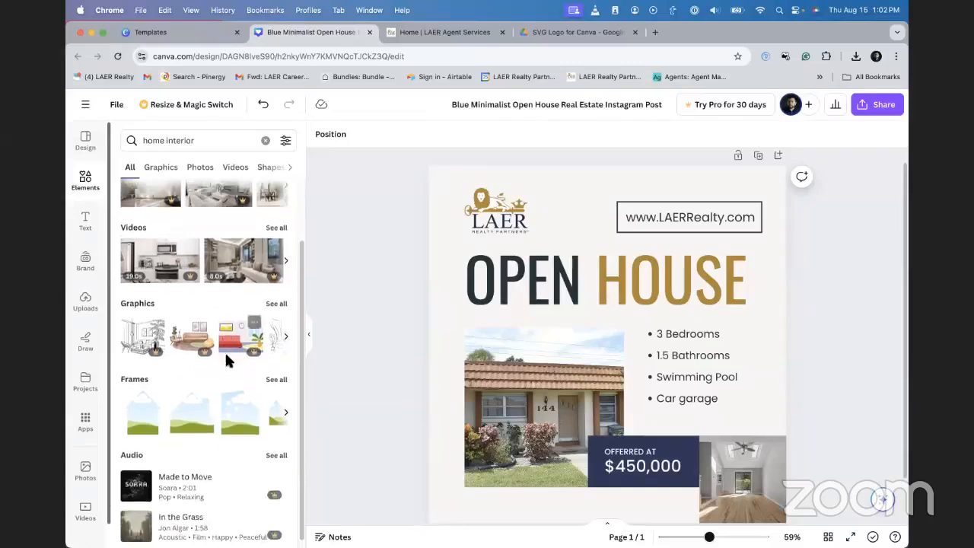
scroll(211, 456, "up", 1)
scroll(209, 445, "down", 1)
scroll(192, 240, "up", 3)
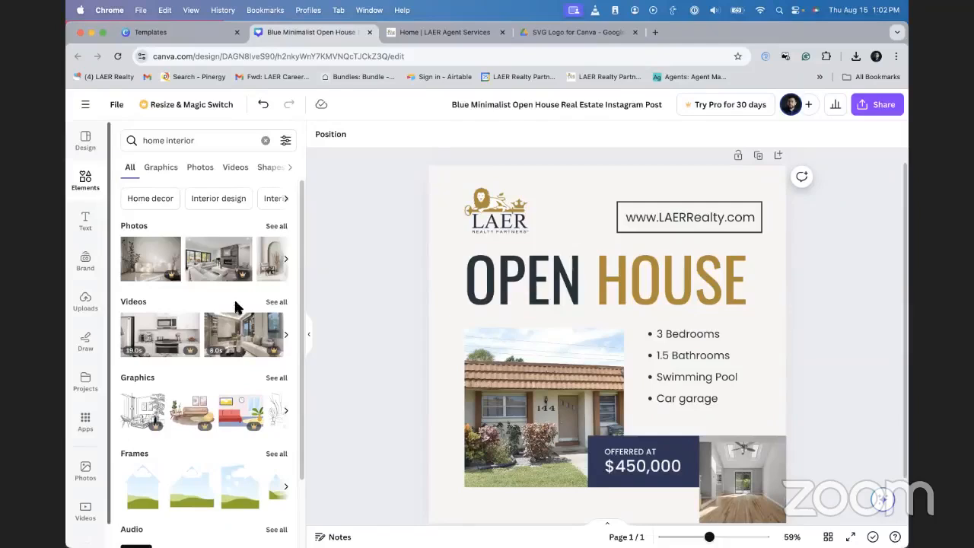
- Search the photo library for "home interior" and look through the free and premium images
left_click(86, 470)
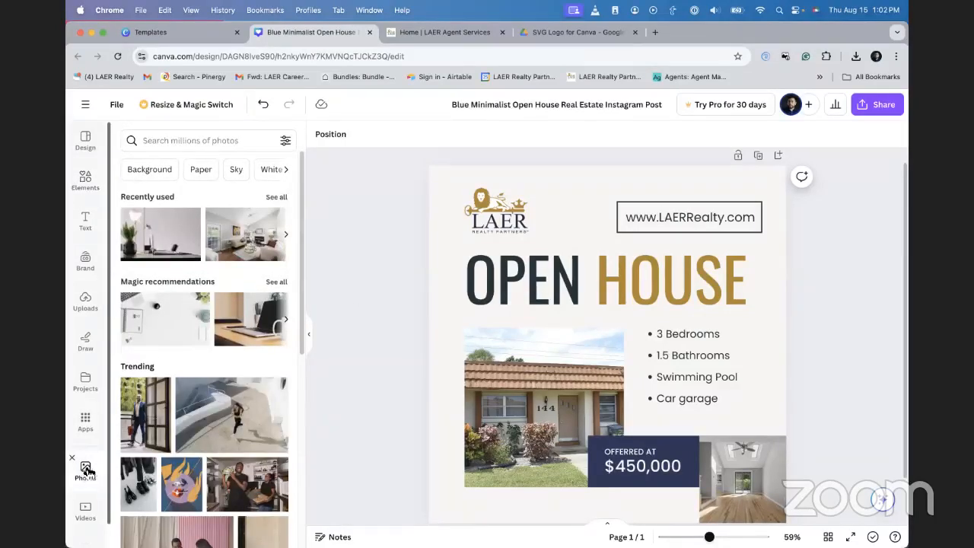
left_click(195, 142)
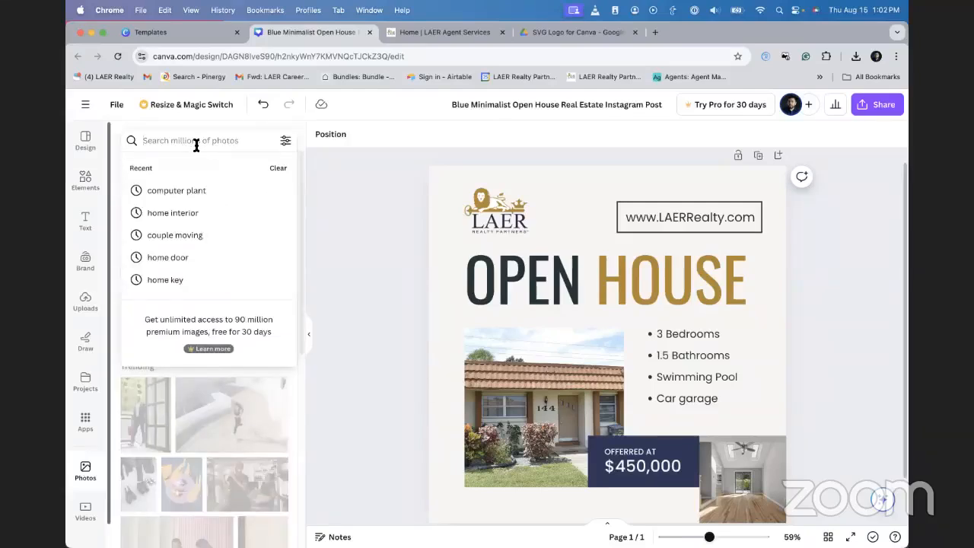
type("home")
type(" int")
key("BackSpace")
type("interior")
key("Return")
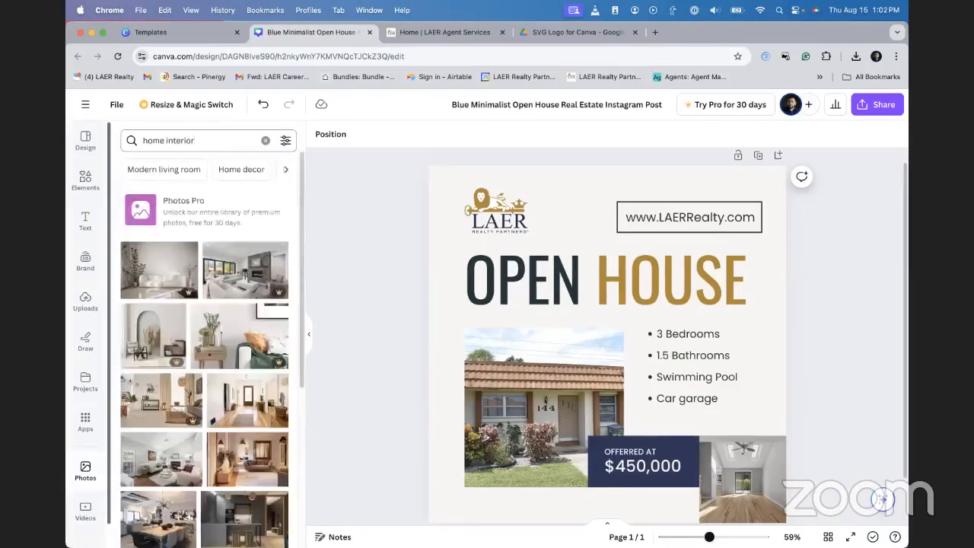
scroll(259, 253, "down", 3)
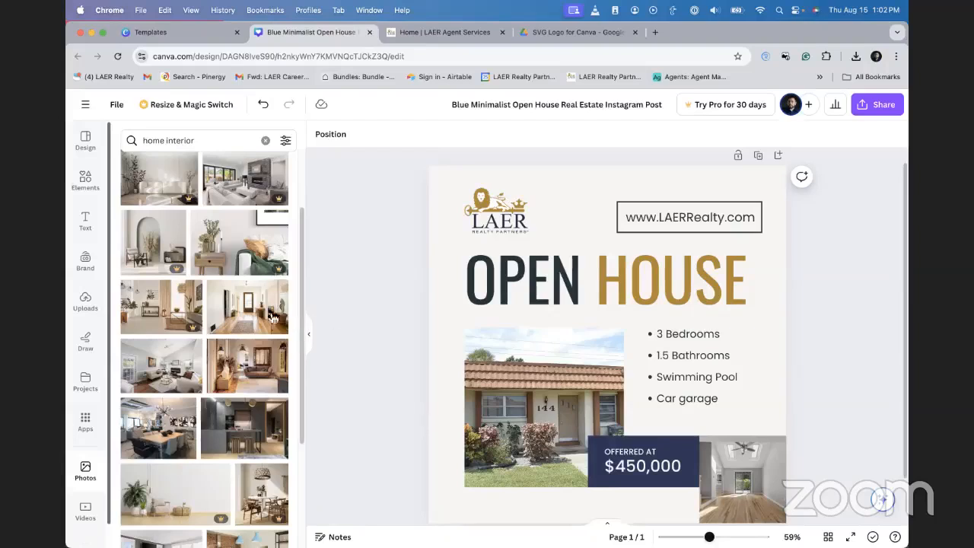
scroll(554, 404, "down", 2)
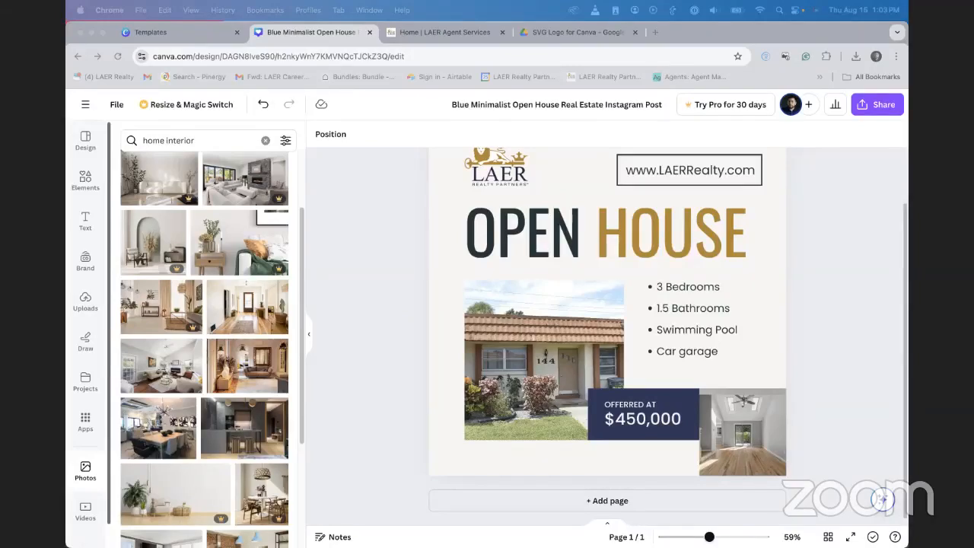
- Revisit the X (Twitter) publishing form for the design, check its account and post text fields, and close it without publishing
left_click(390, 231)
scroll(406, 246, "up", 2)
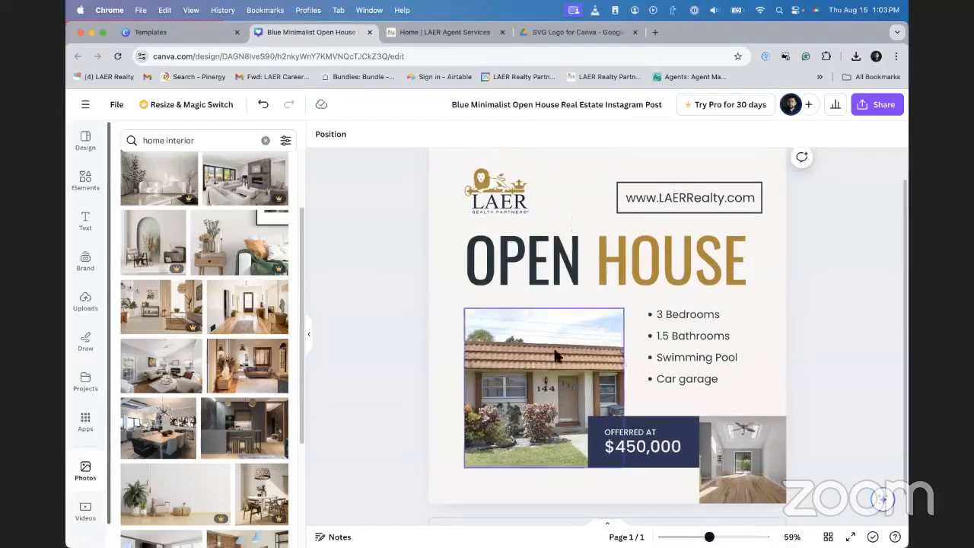
left_click(879, 106)
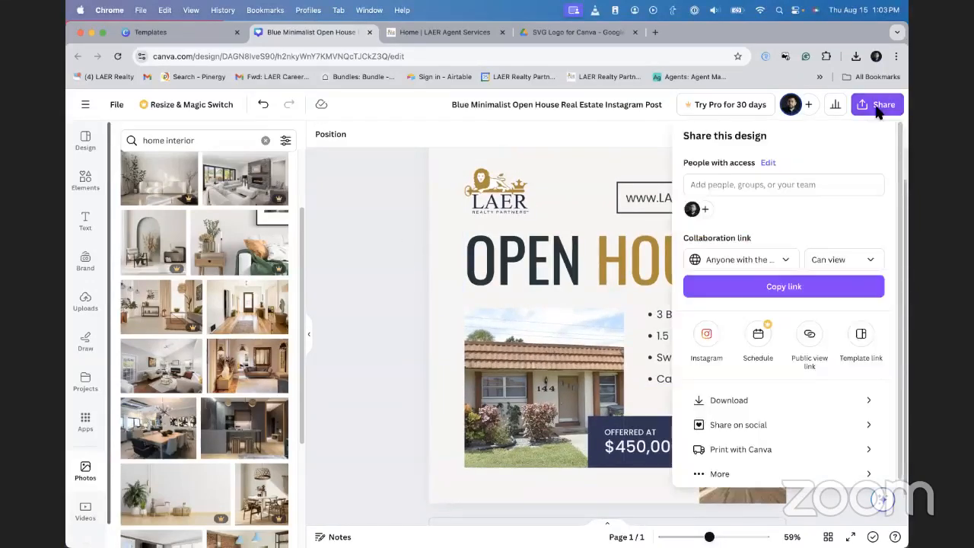
left_click(787, 426)
left_click(867, 194)
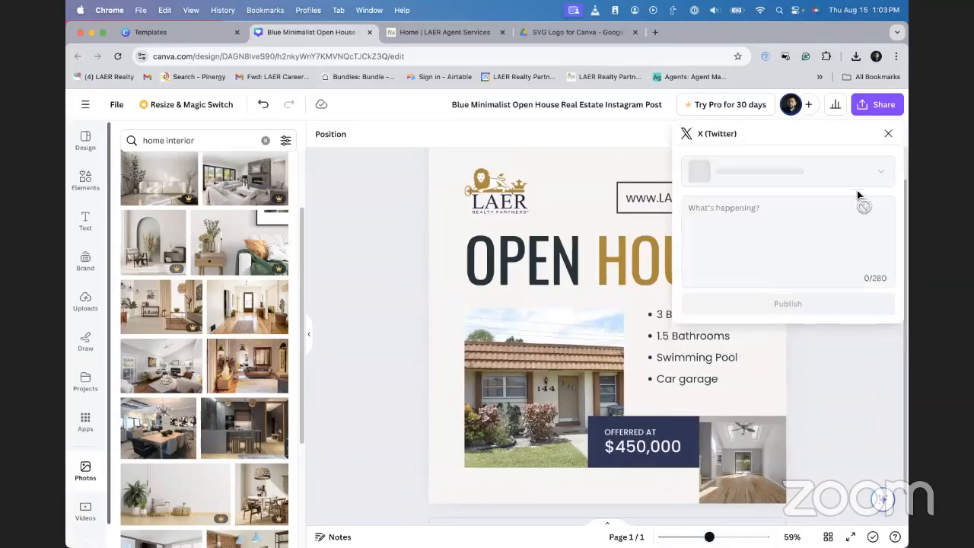
left_click(755, 214)
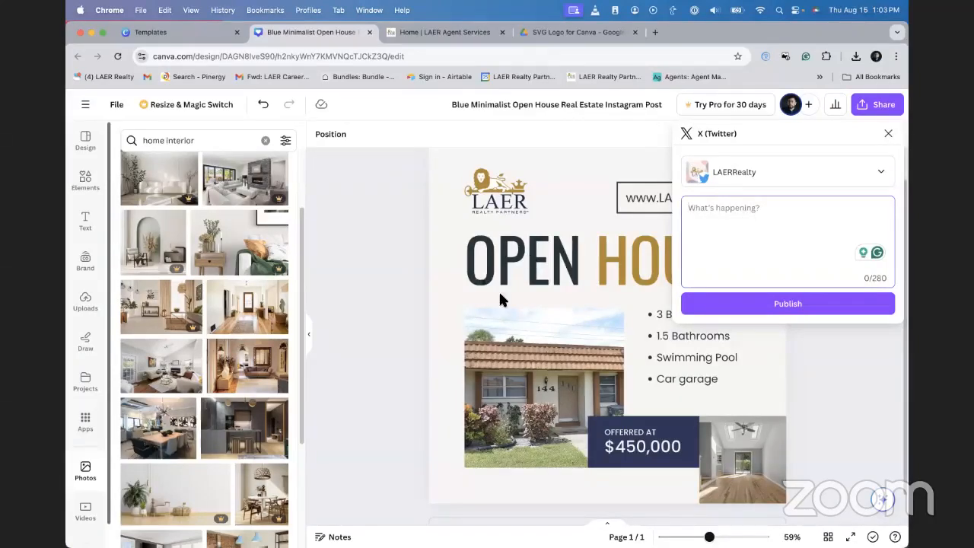
left_click(390, 262)
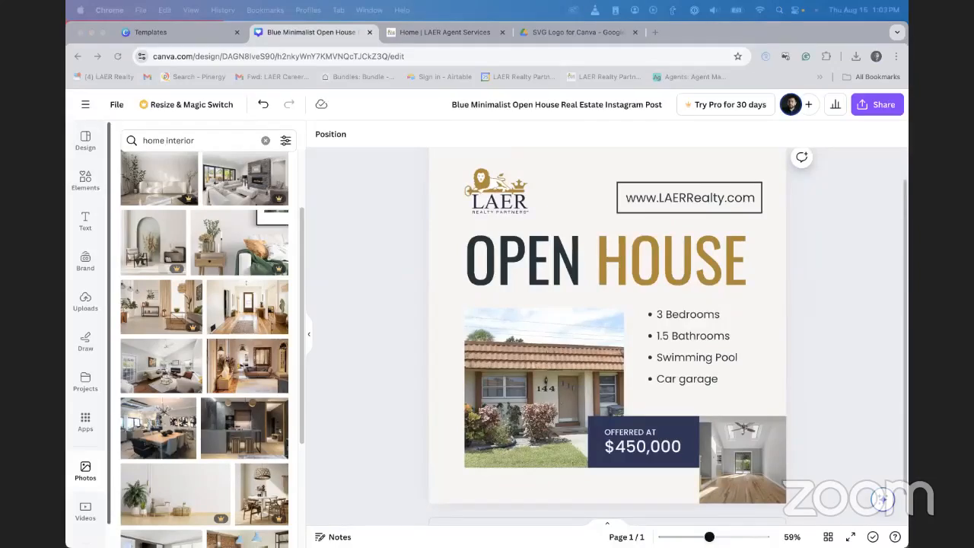
- Switch to the LAER Agent Services dashboard in the other Chrome window and look through its Marketing, Branding and Presentations resources
left_click(386, 217)
left_click_drag(907, 58, 505, 88)
double_click(504, 88)
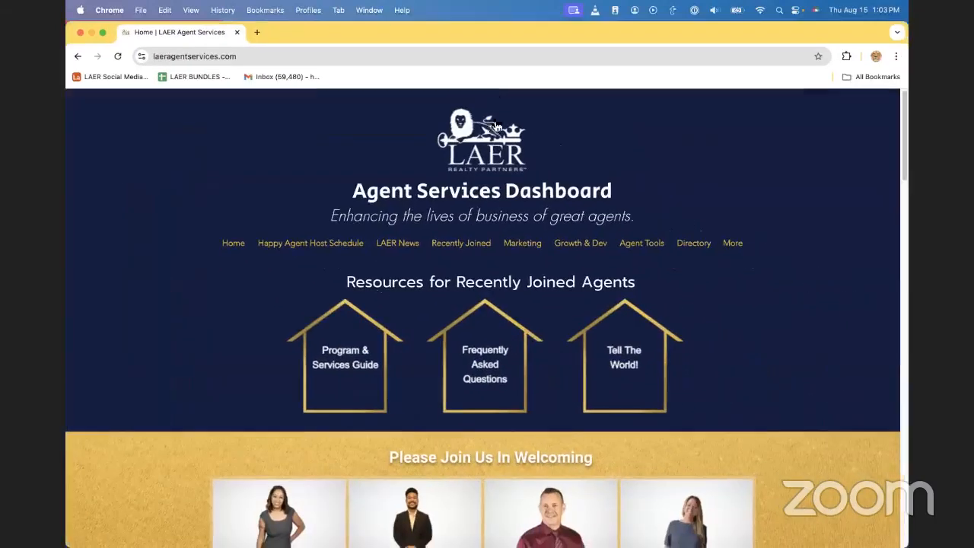
scroll(768, 274, "down", 4)
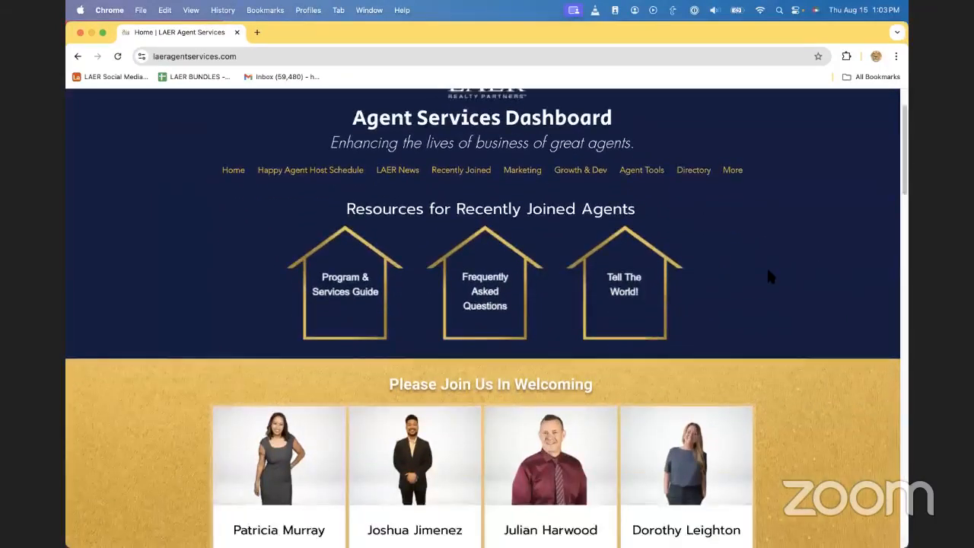
scroll(801, 274, "up", 4)
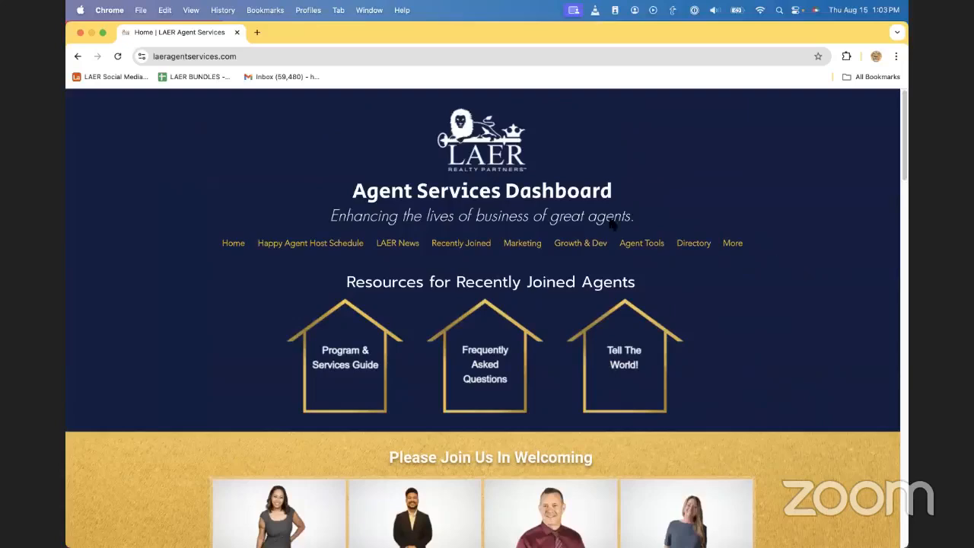
scroll(720, 206, "down", 10)
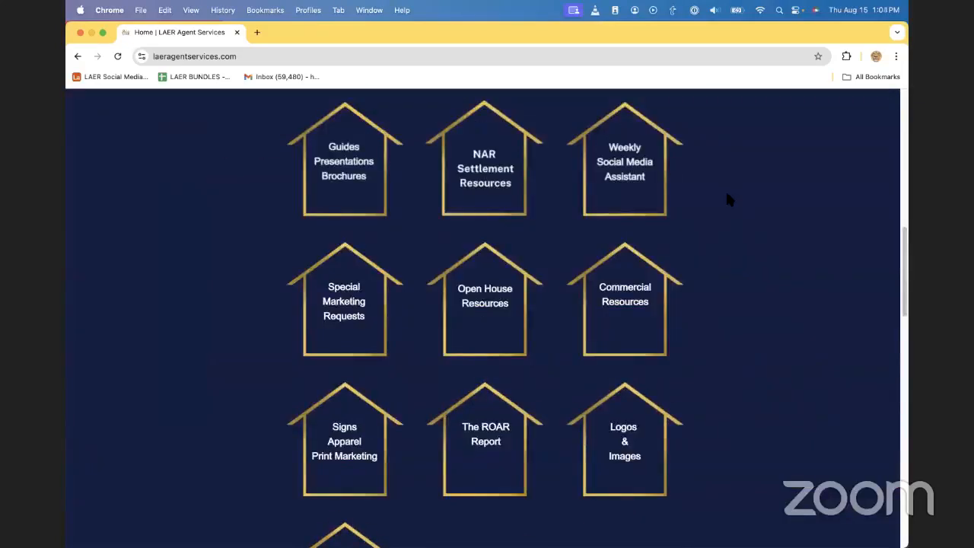
scroll(727, 191, "up", 2)
scroll(729, 198, "up", 1)
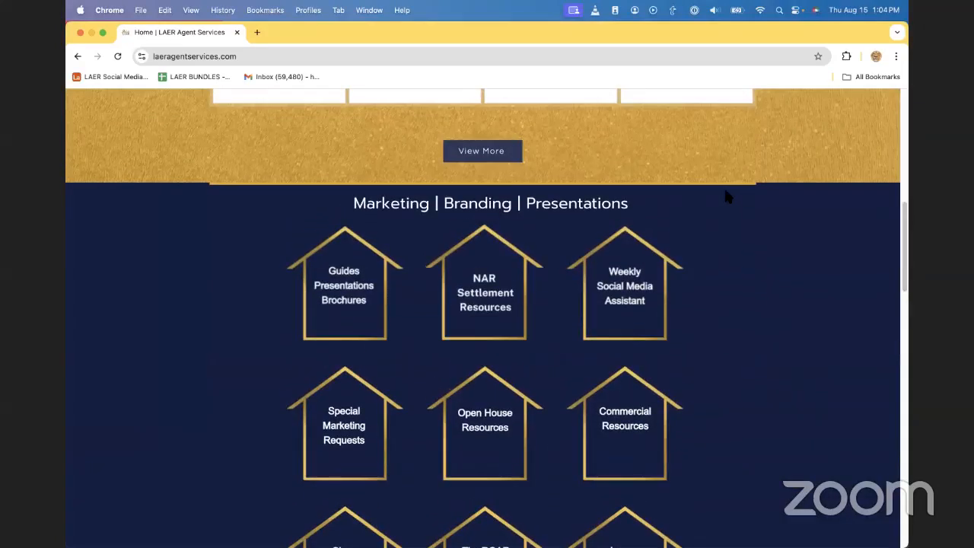
scroll(729, 196, "down", 1)
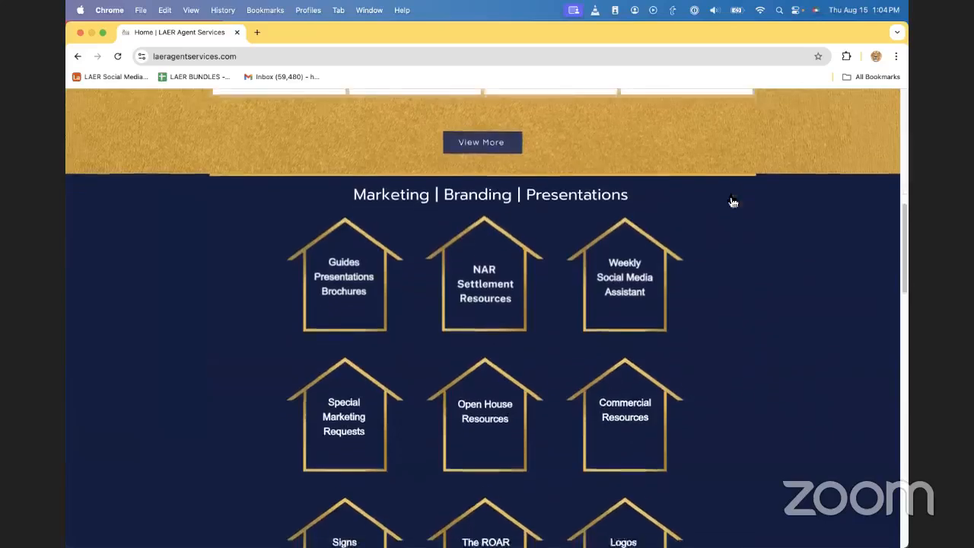
scroll(731, 198, "up", 5)
scroll(495, 255, "down", 7)
scroll(418, 155, "up", 3)
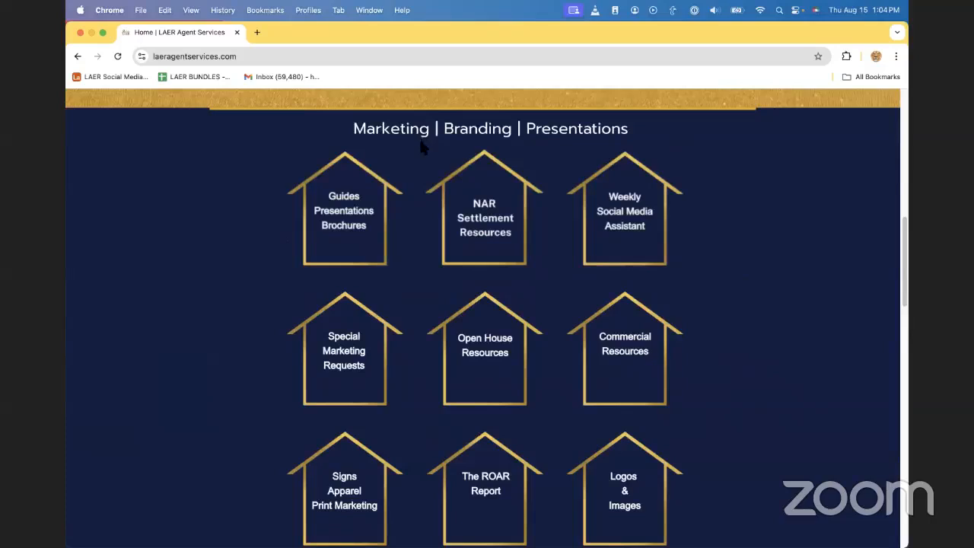
scroll(502, 249, "down", 3)
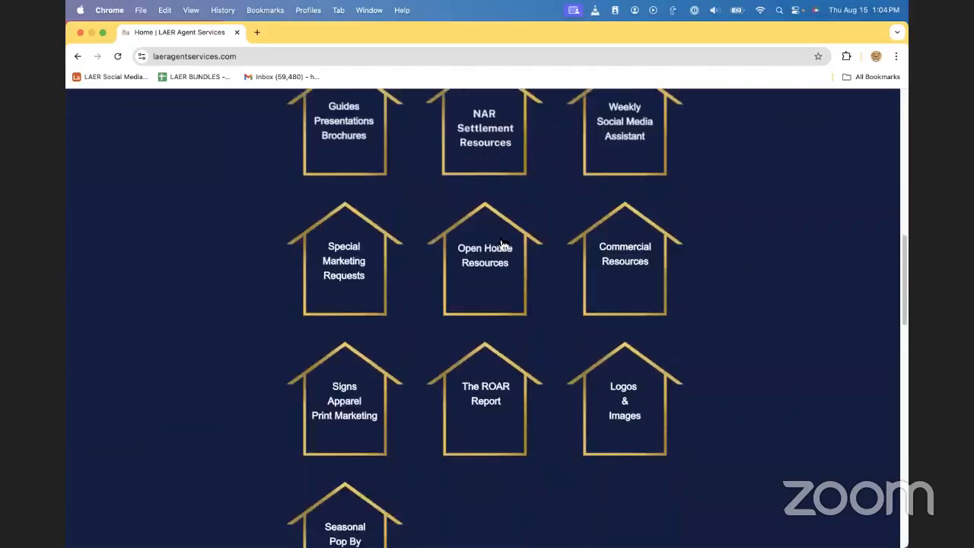
scroll(457, 236, "up", 2)
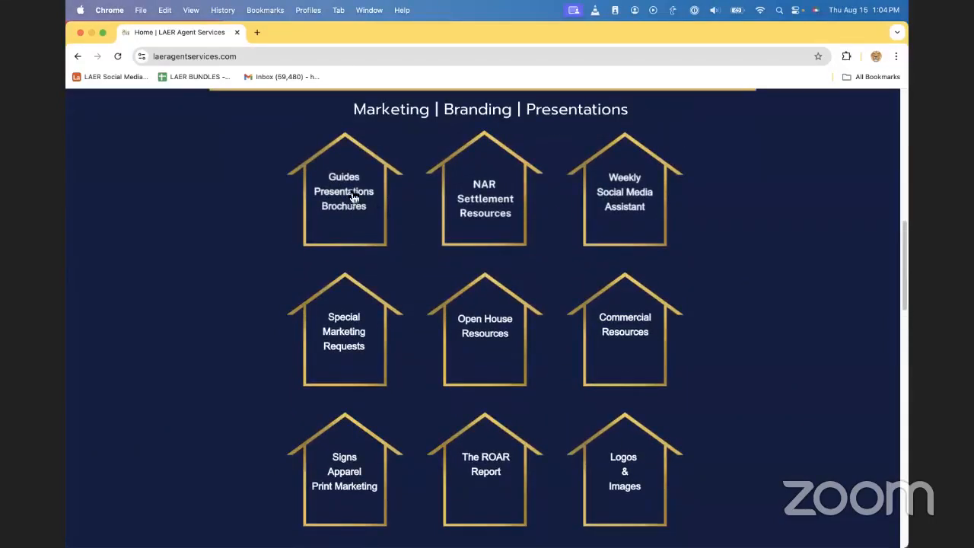
- Open the Guides, Presentations, Brochures page and look over its content types, categories and first presentation templates
left_click(361, 190)
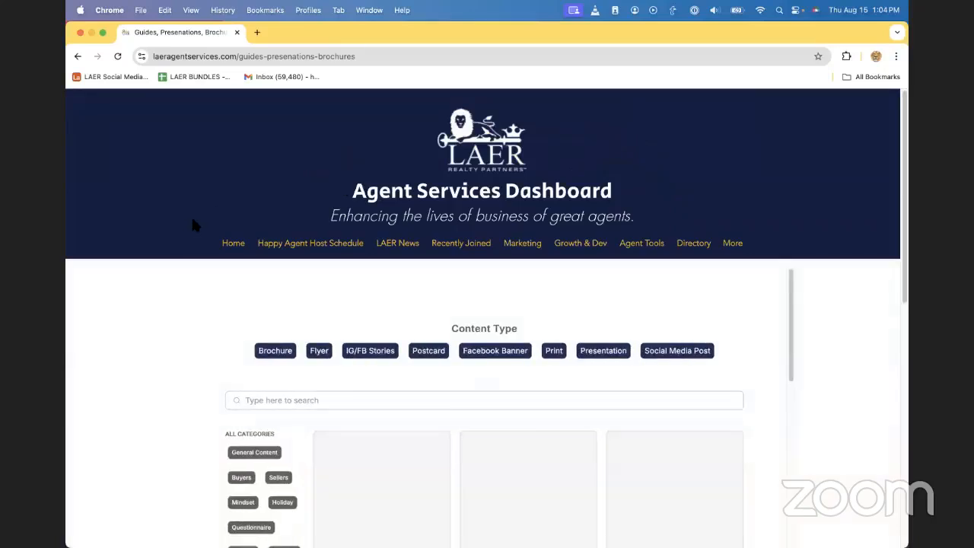
scroll(193, 219, "down", 3)
scroll(182, 221, "down", 3)
scroll(176, 222, "up", 2)
scroll(176, 223, "down", 3)
scroll(176, 223, "up", 1)
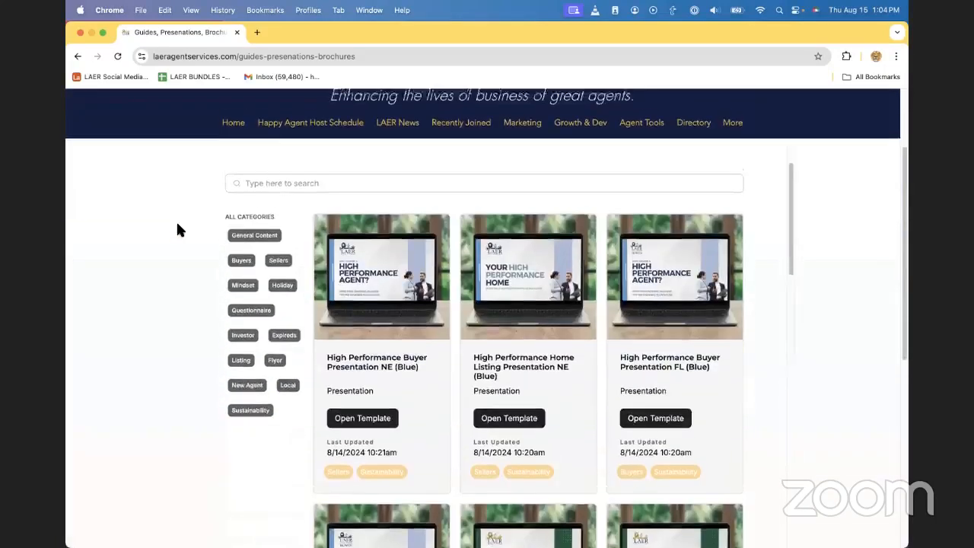
scroll(176, 225, "down", 1)
scroll(520, 276, "down", 5)
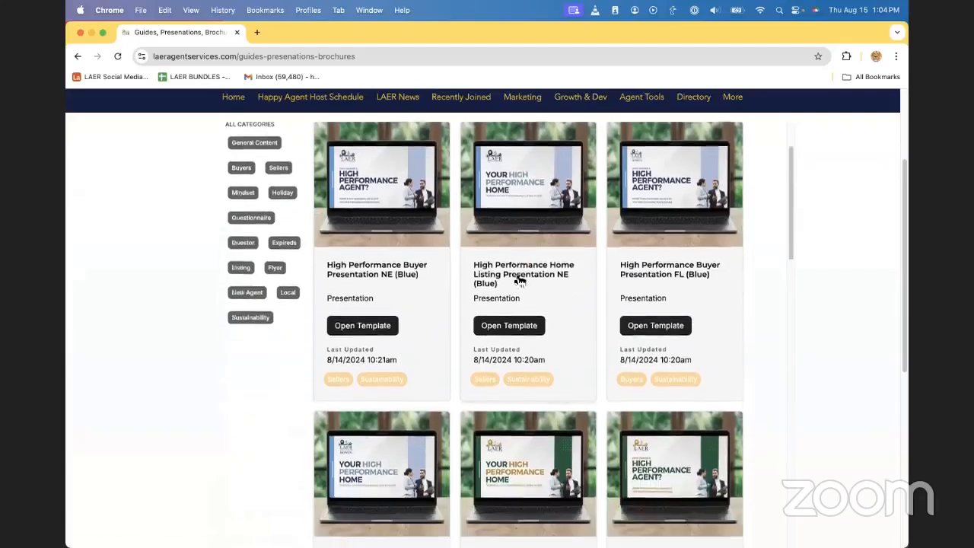
scroll(687, 258, "up", 5)
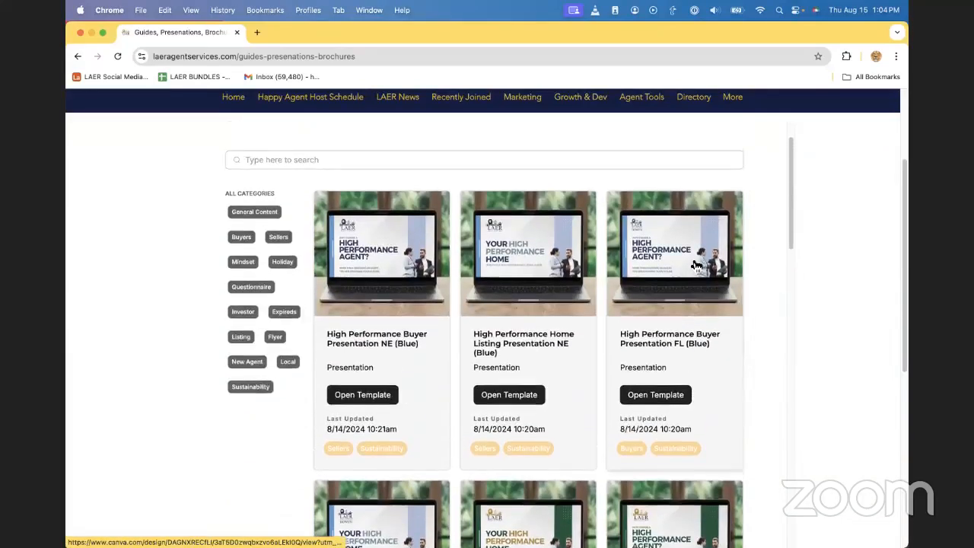
left_click_drag(792, 164, 789, 135)
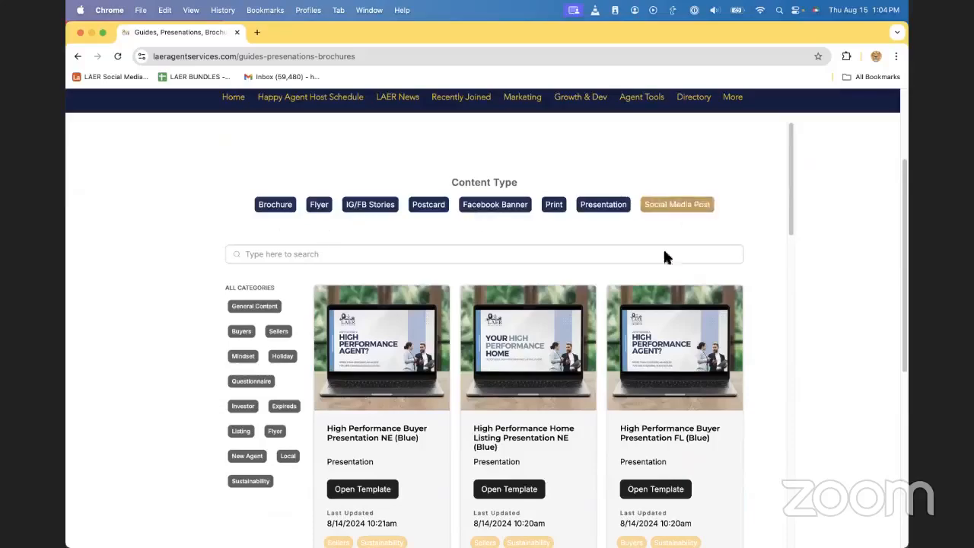
- Browse the full template list through the listing, social media and brochure templates at its end
scroll(665, 256, "down", 10)
scroll(687, 313, "down", 20)
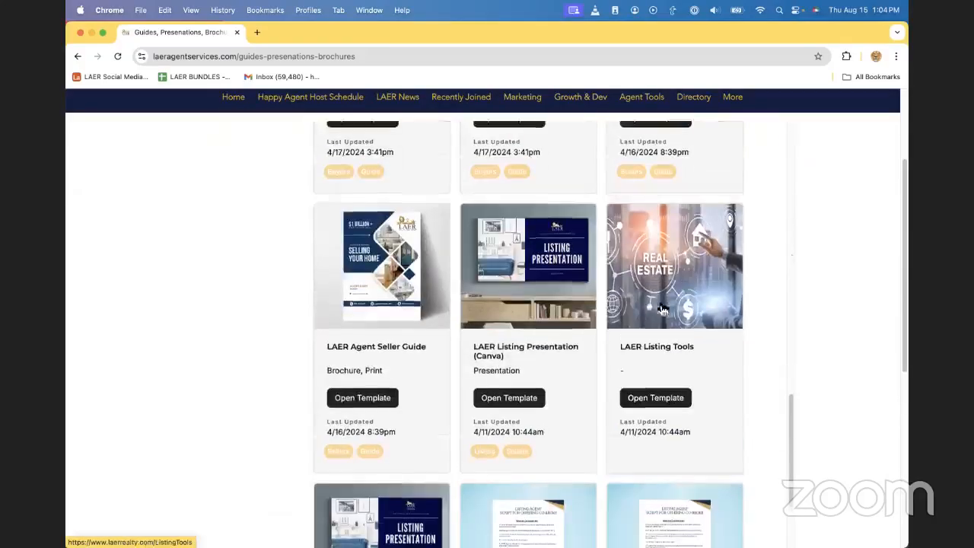
scroll(638, 295, "down", 20)
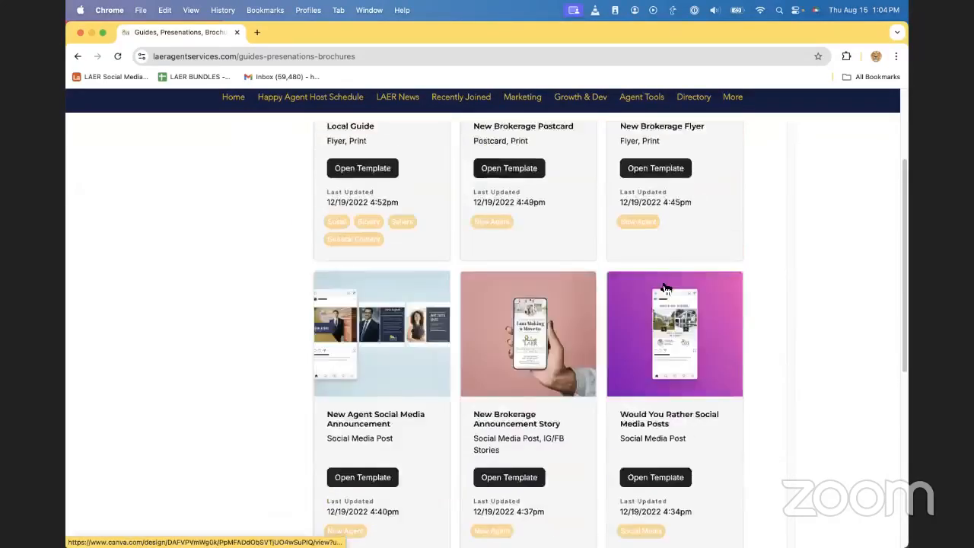
left_click(528, 457)
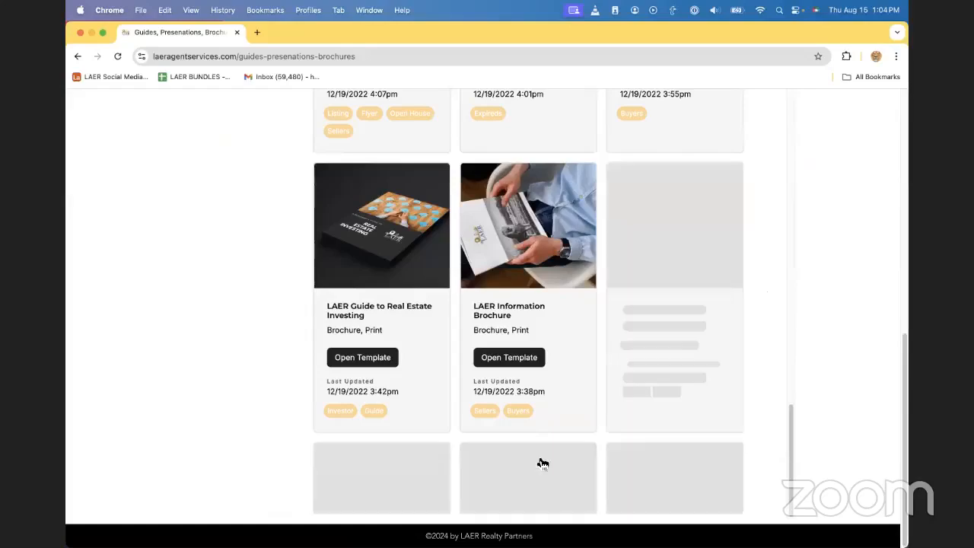
scroll(670, 305, "down", 5)
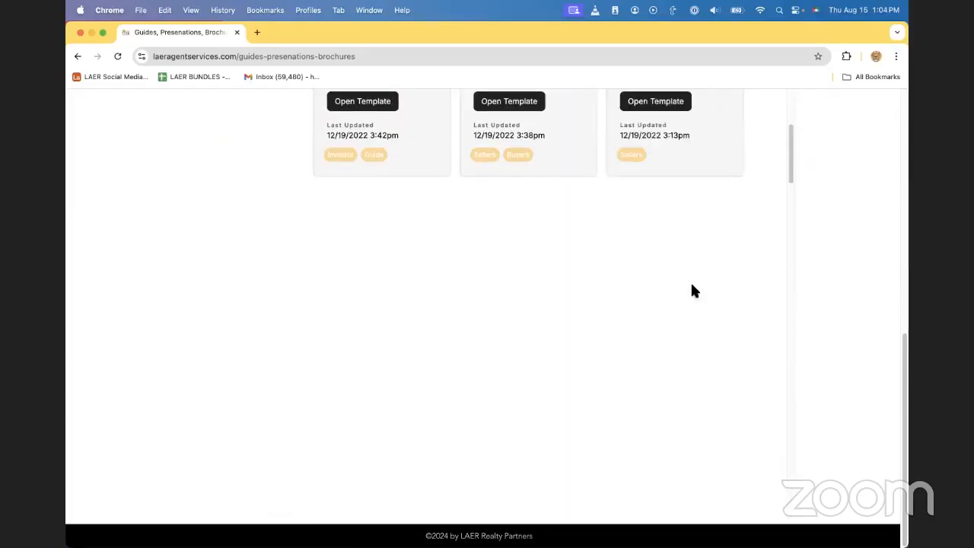
scroll(731, 284, "up", 20)
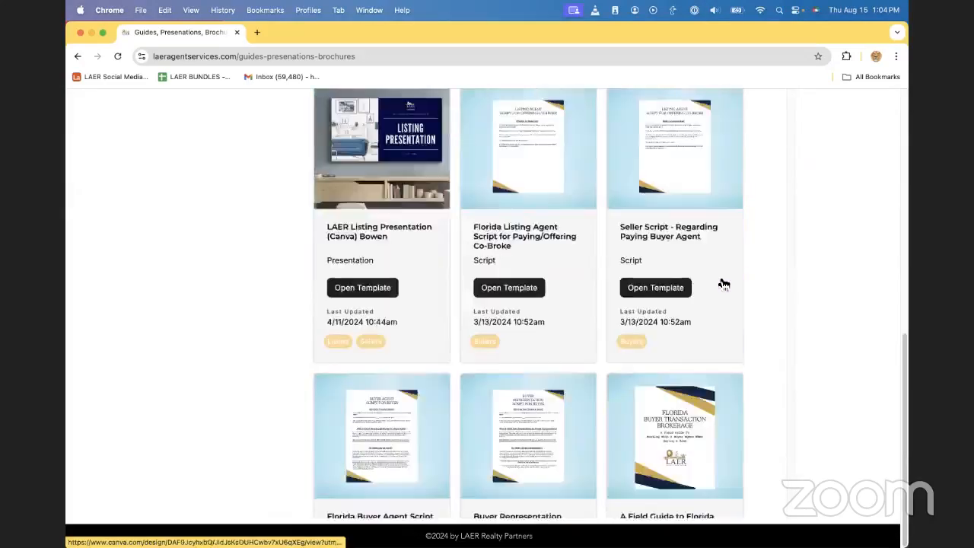
- Review the content type filters and the blue and green High Performance presentation templates at the start of the list
scroll(834, 306, "down", 3)
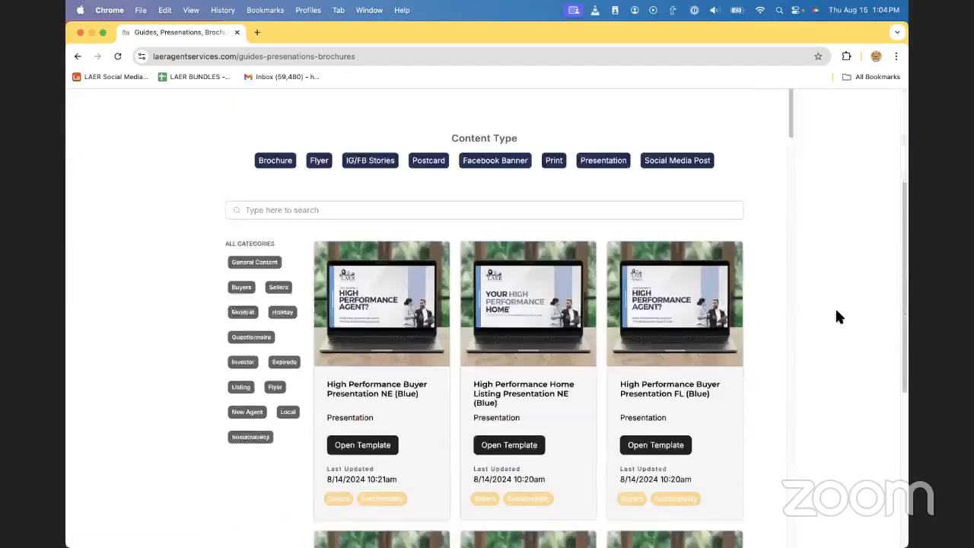
scroll(833, 308, "down", 3)
scroll(832, 314, "up", 2)
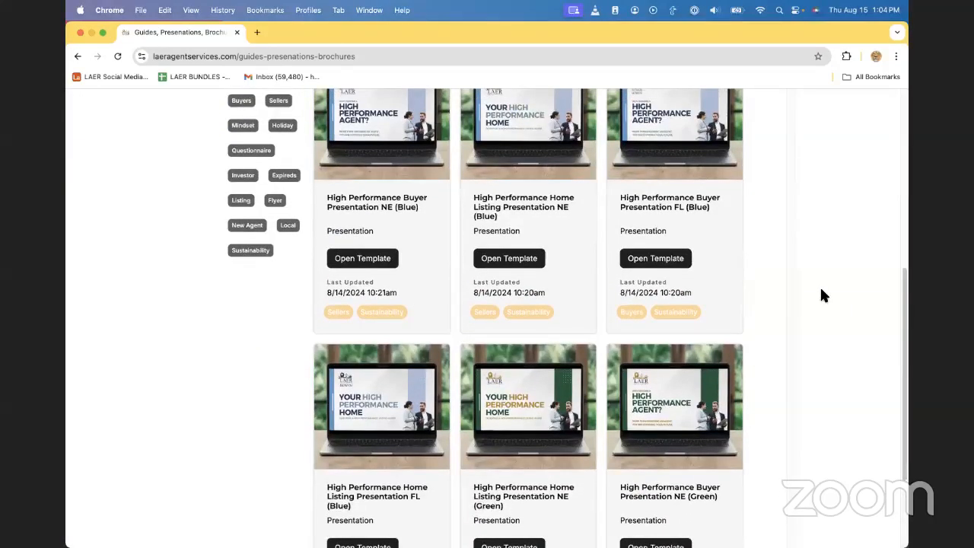
scroll(353, 278, "up", 5)
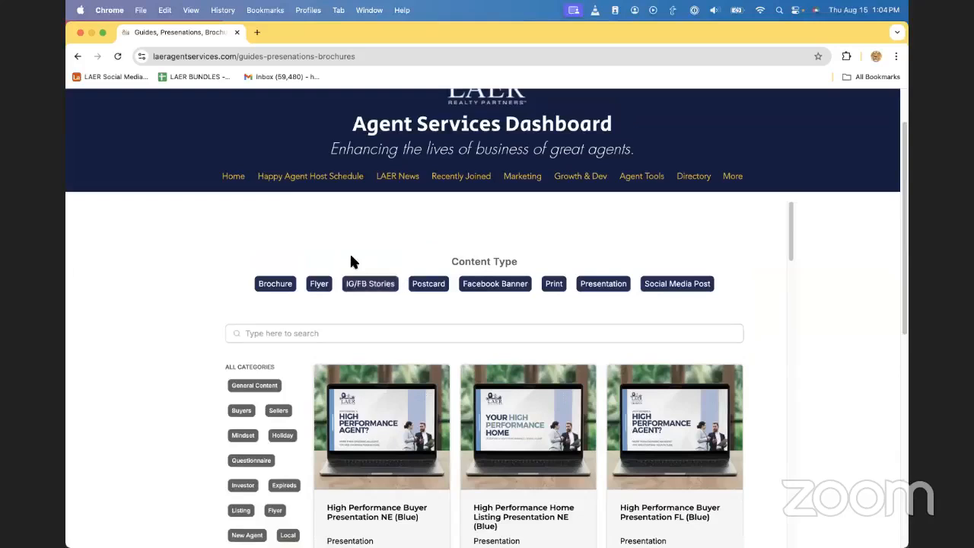
scroll(845, 280, "down", 5)
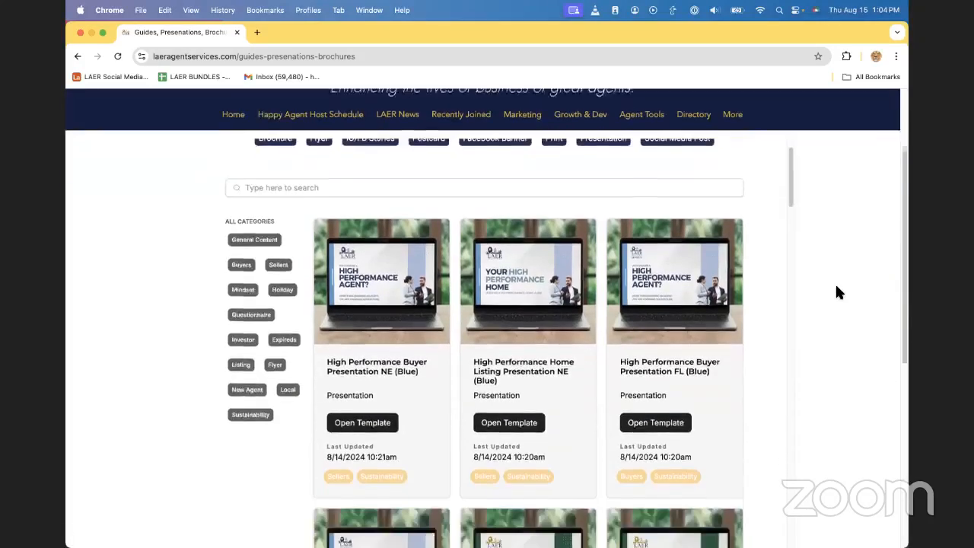
scroll(830, 286, "down", 1)
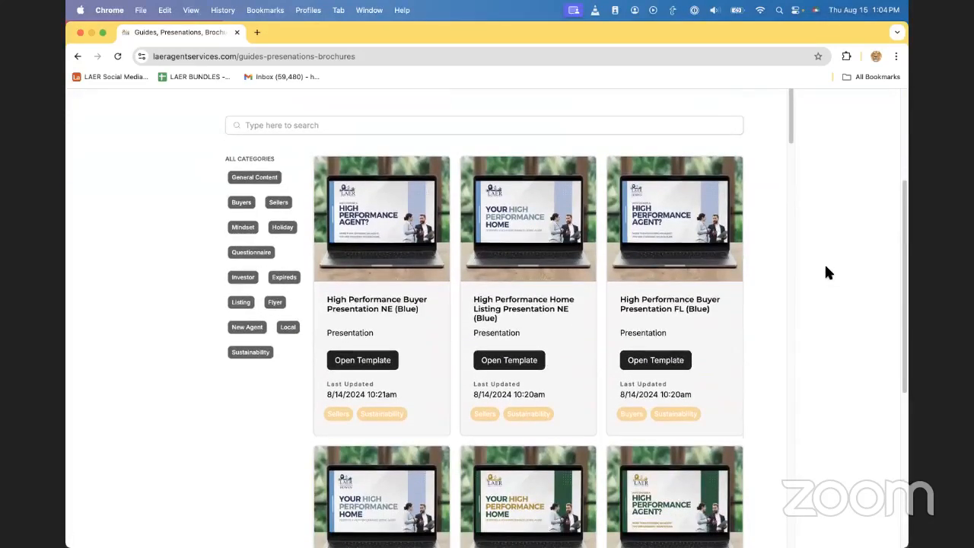
scroll(818, 248, "down", 5)
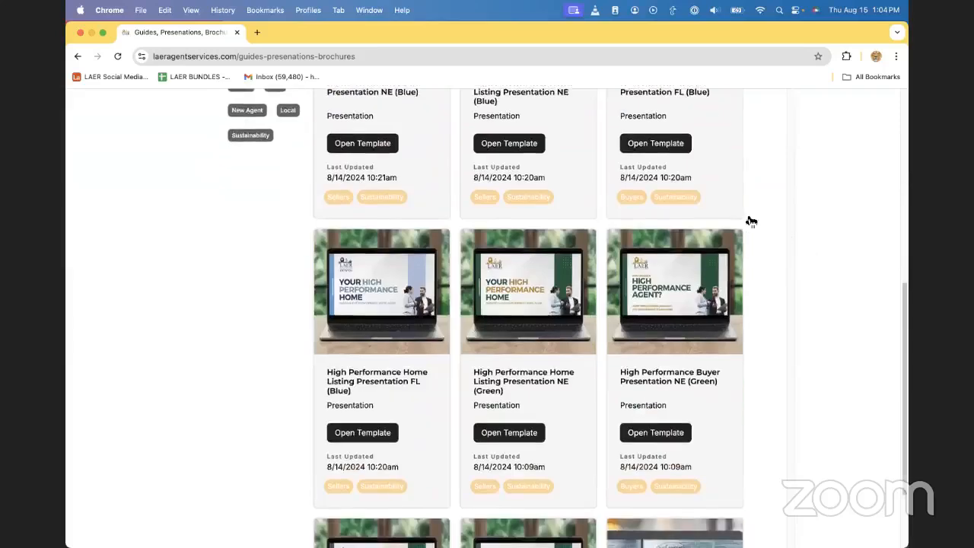
- Look through the presentation, flyer and video templates further down the list and return to the content type filters
scroll(699, 233, "down", 4)
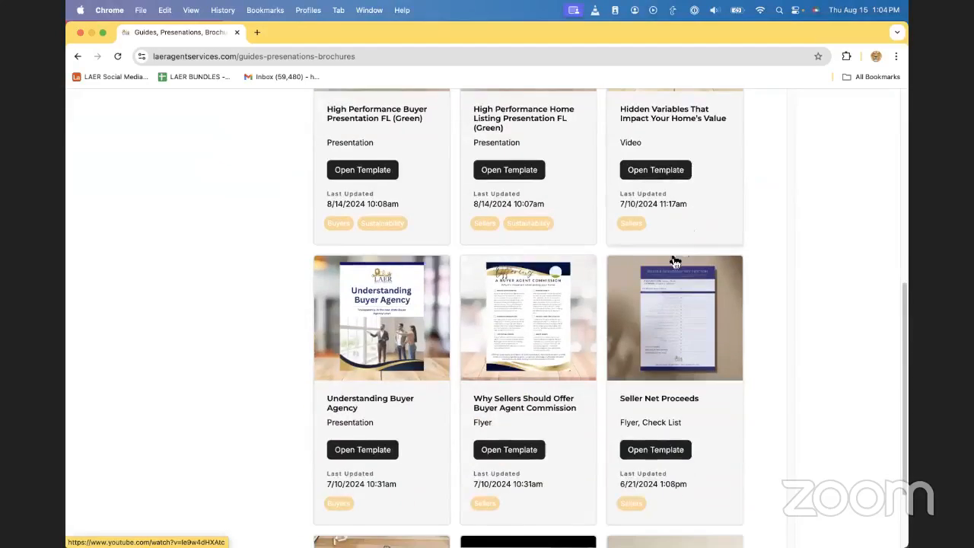
scroll(580, 357, "down", 5)
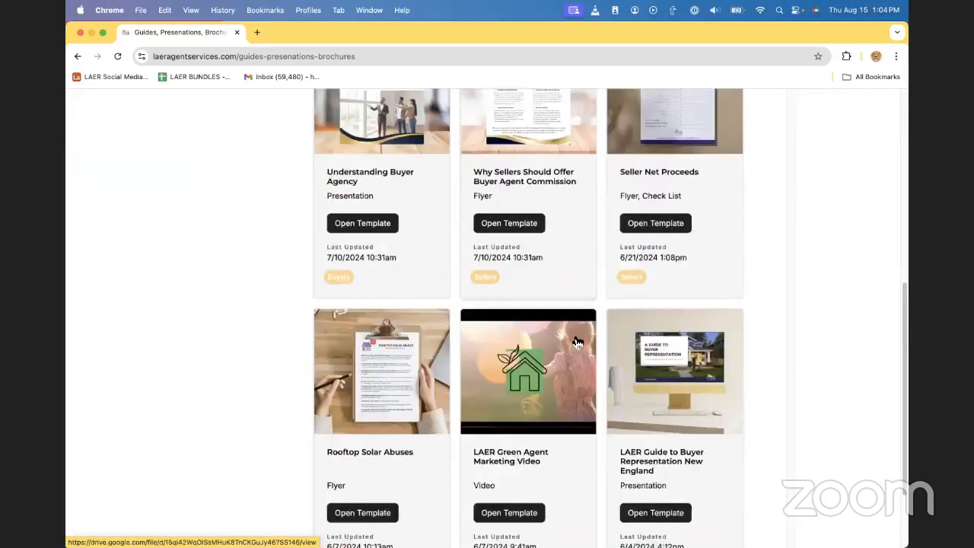
scroll(578, 350, "up", 15)
scroll(144, 304, "up", 6)
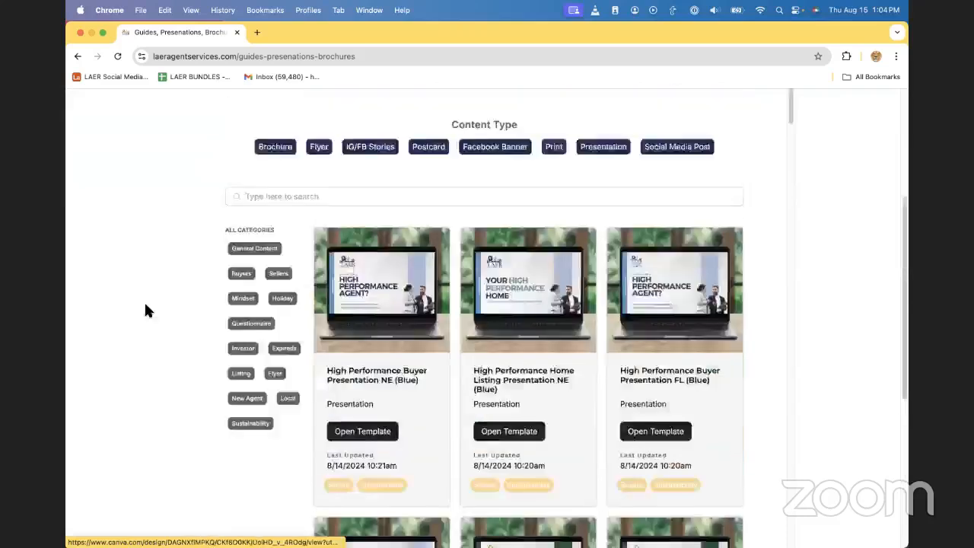
scroll(145, 304, "down", 1)
scroll(154, 289, "down", 1)
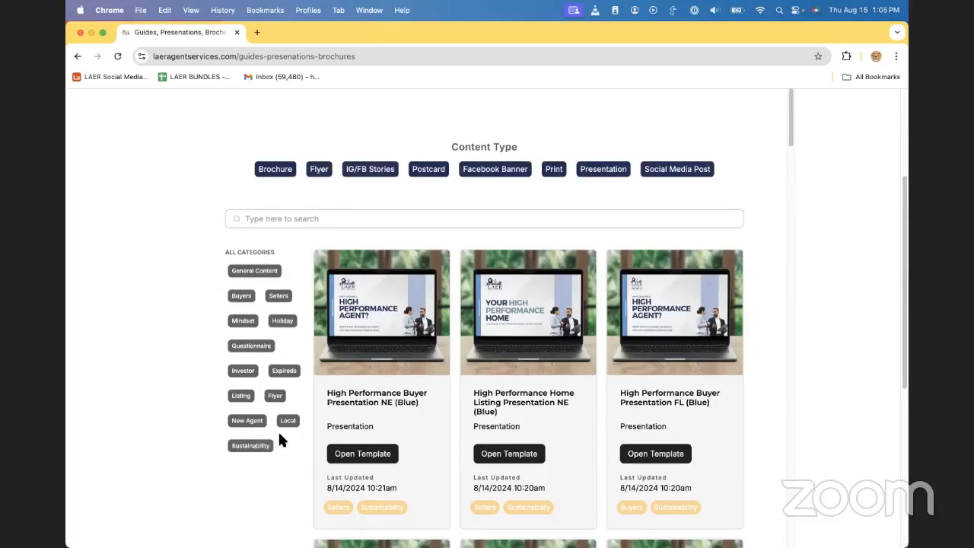
- Filter the templates by the Buyers category and Brochure content type, and look over the matching buyer's guides and questionnaire
left_click(249, 297)
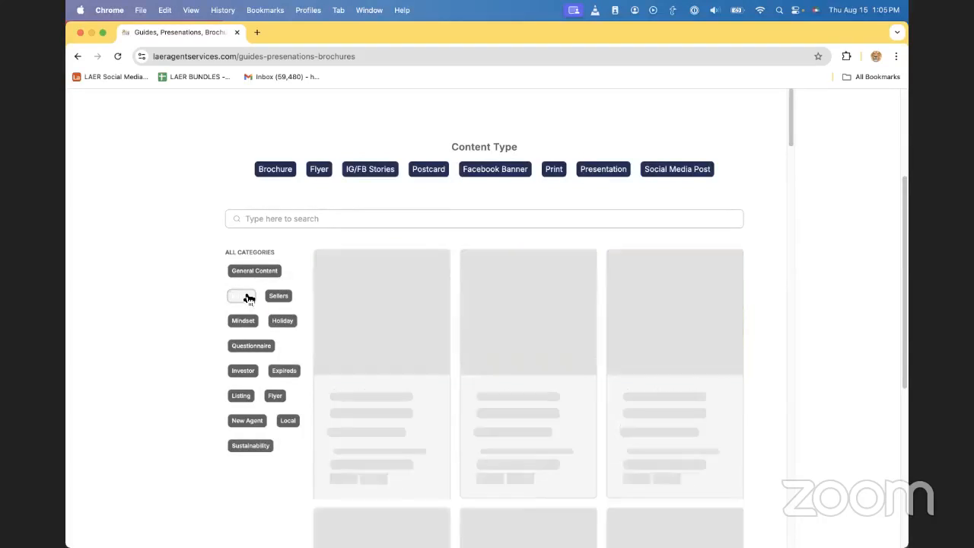
left_click(282, 170)
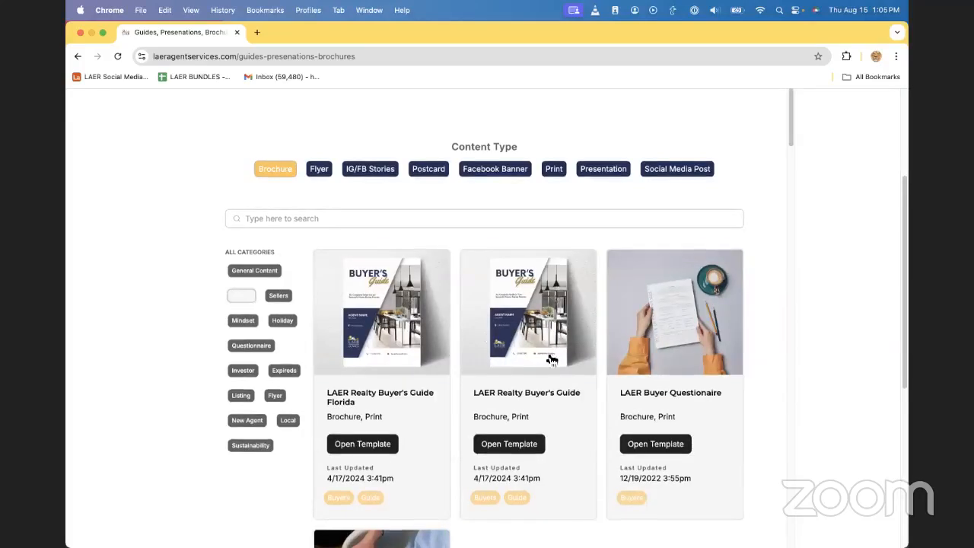
scroll(561, 342, "down", 3)
scroll(471, 255, "up", 1)
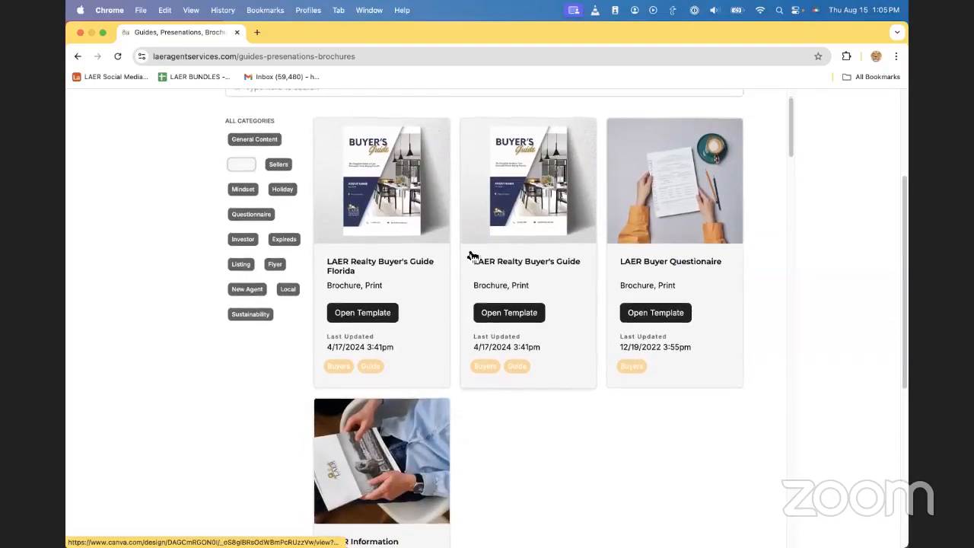
scroll(488, 229, "up", 1)
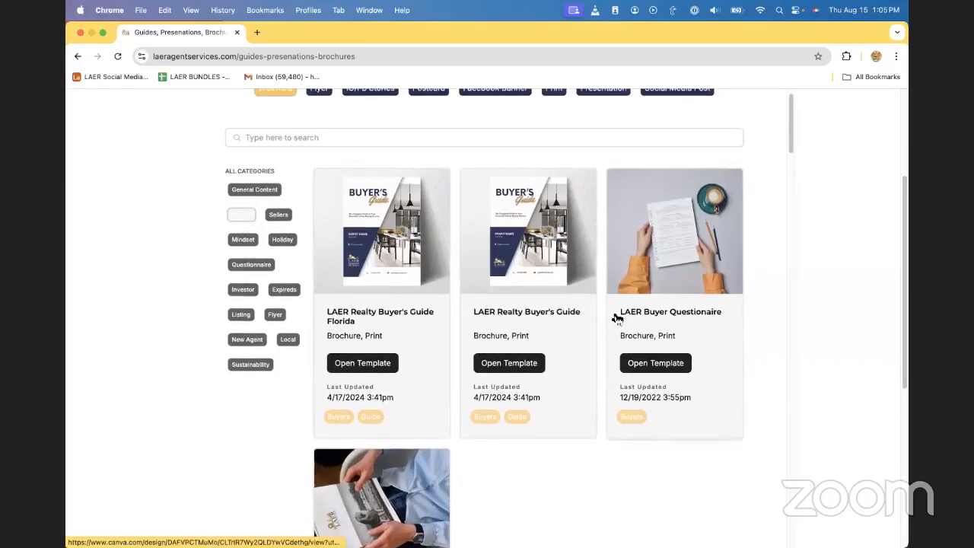
scroll(315, 246, "up", 1)
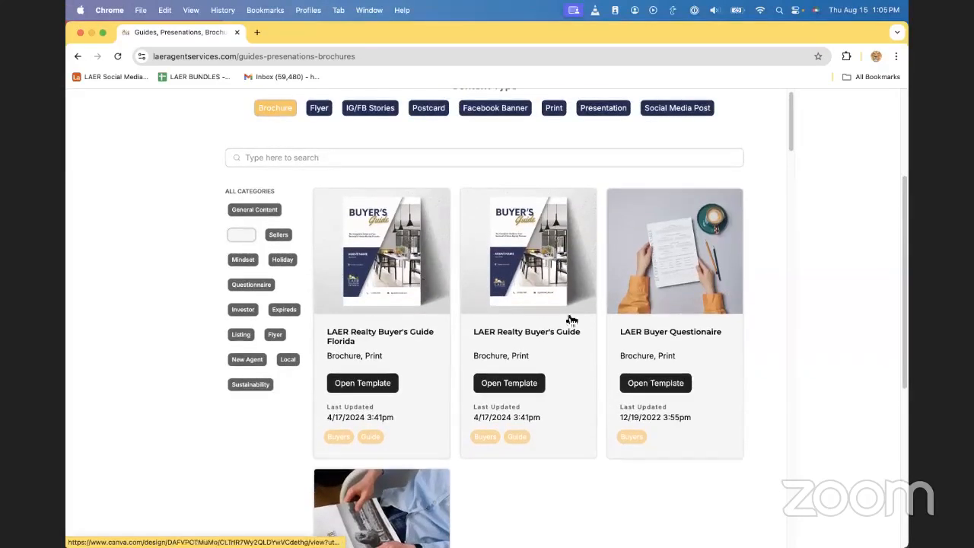
- Try the Sellers category, switch the filter to Sustainability and clear the Brochure content type
left_click(275, 238)
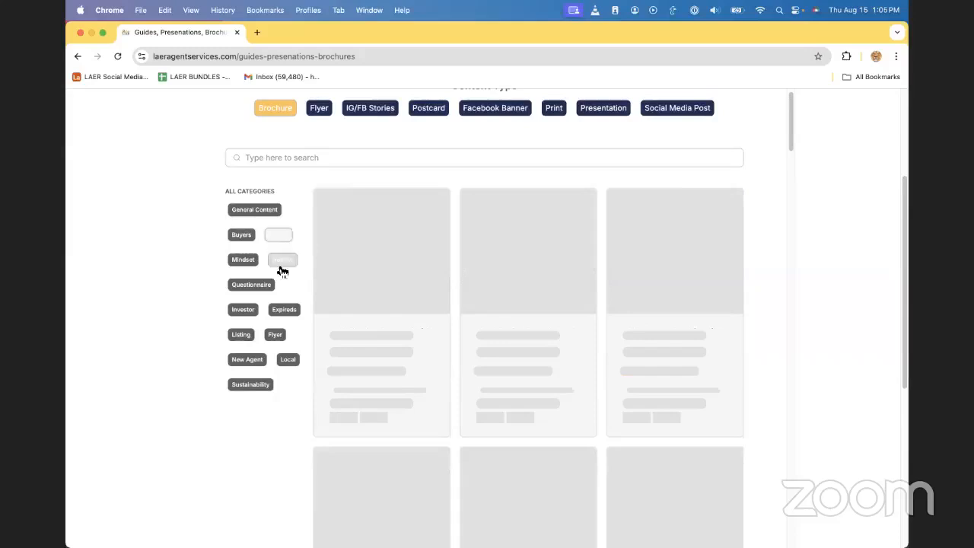
left_click(279, 240)
left_click(257, 388)
left_click(276, 114)
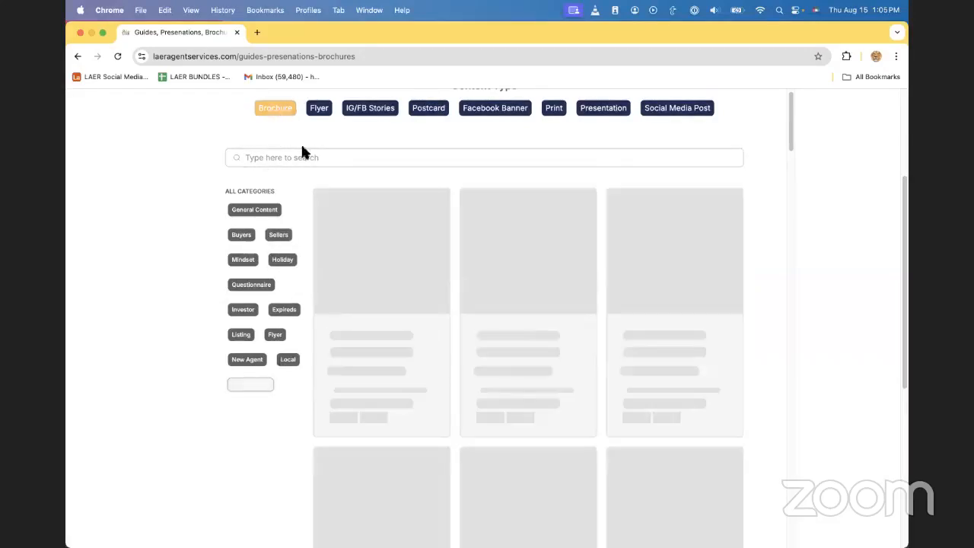
- Open the High Performance Home Listing Presentation NE (Green) template and create a new Canva design from it
scroll(660, 289, "down", 5)
scroll(639, 283, "up", 3)
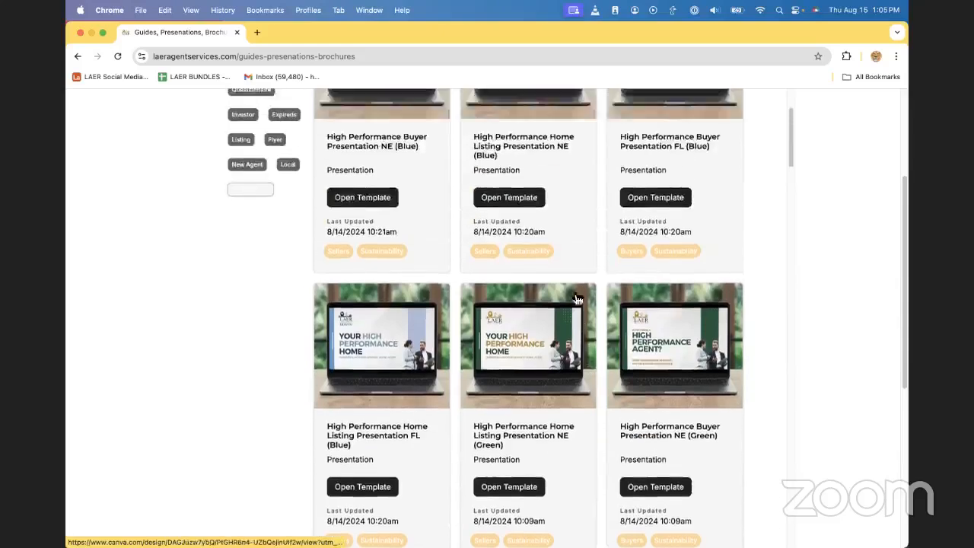
scroll(576, 263, "down", 3)
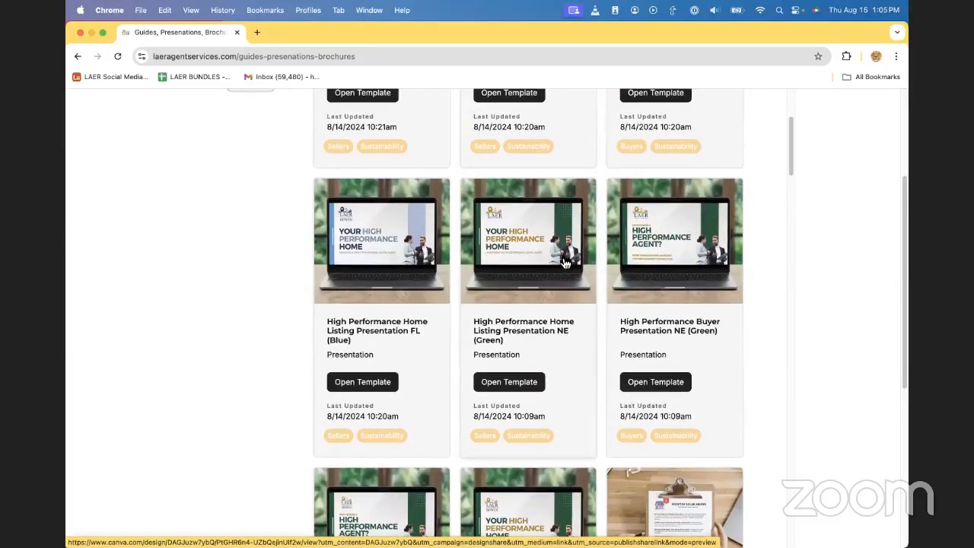
scroll(543, 274, "up", 5)
scroll(472, 265, "down", 3)
scroll(571, 289, "down", 3)
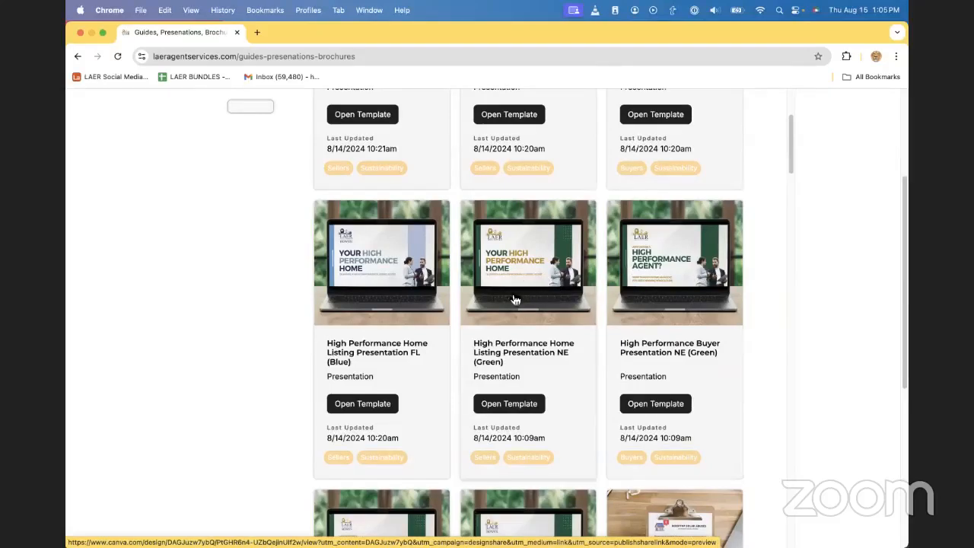
left_click(511, 410)
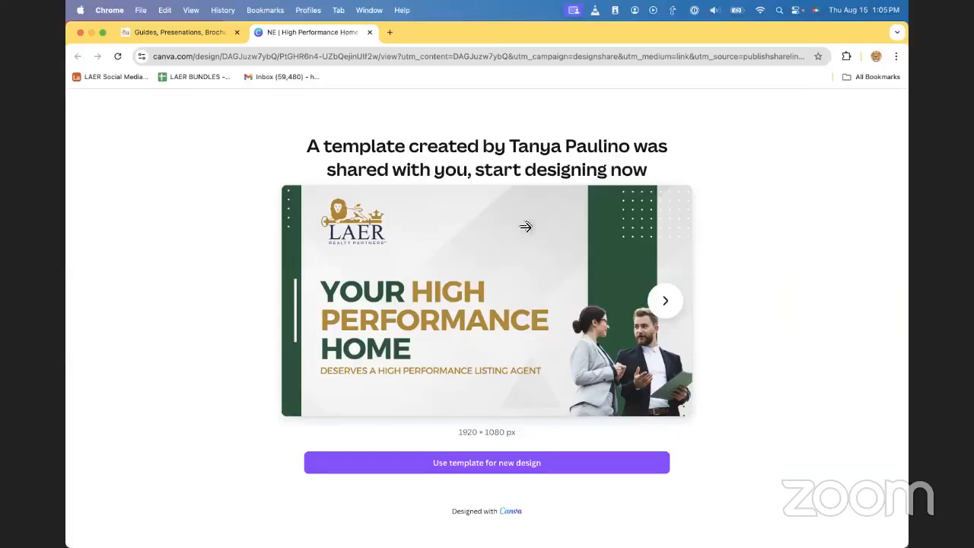
left_click(512, 465)
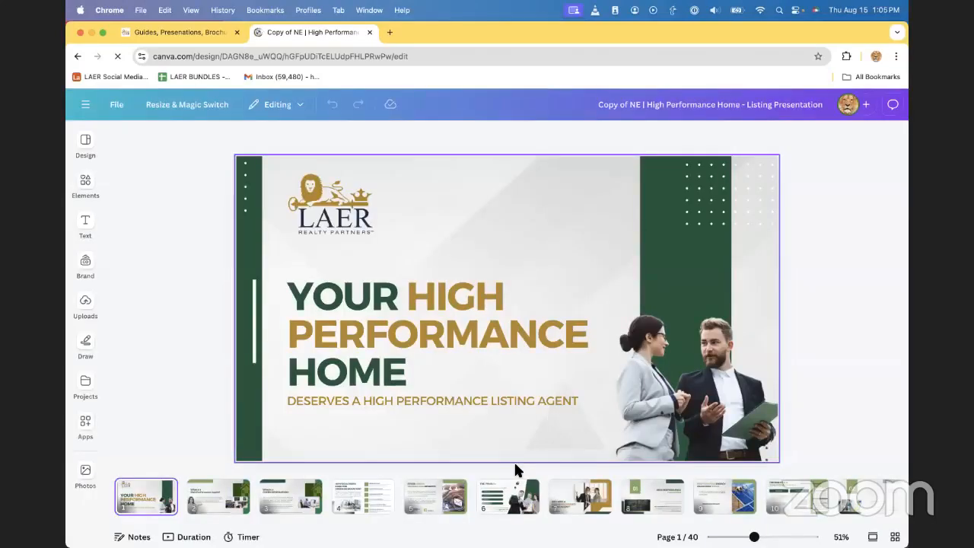
left_click(85, 181)
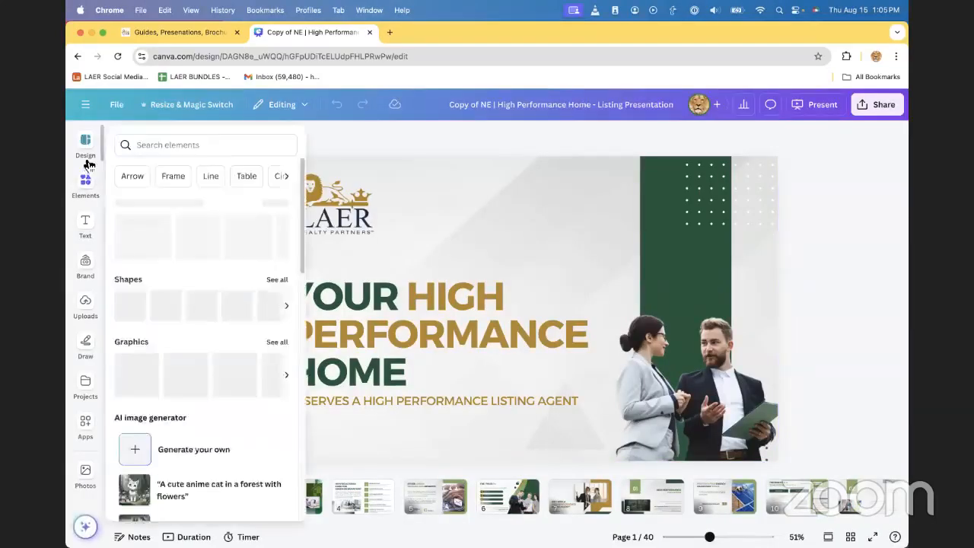
left_click(86, 145)
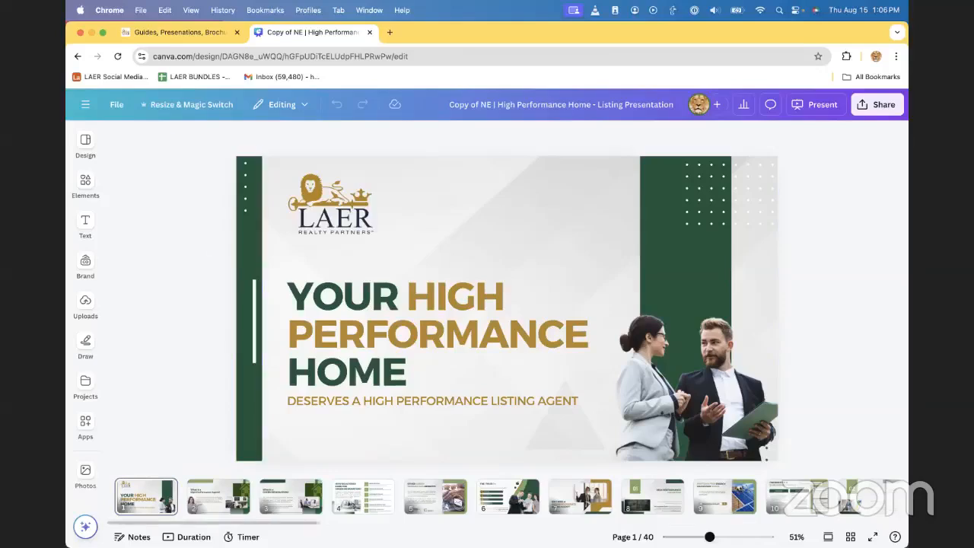
- Look through the first five pages of the listing presentation and go back to its cover
left_click(222, 502)
left_click(309, 488)
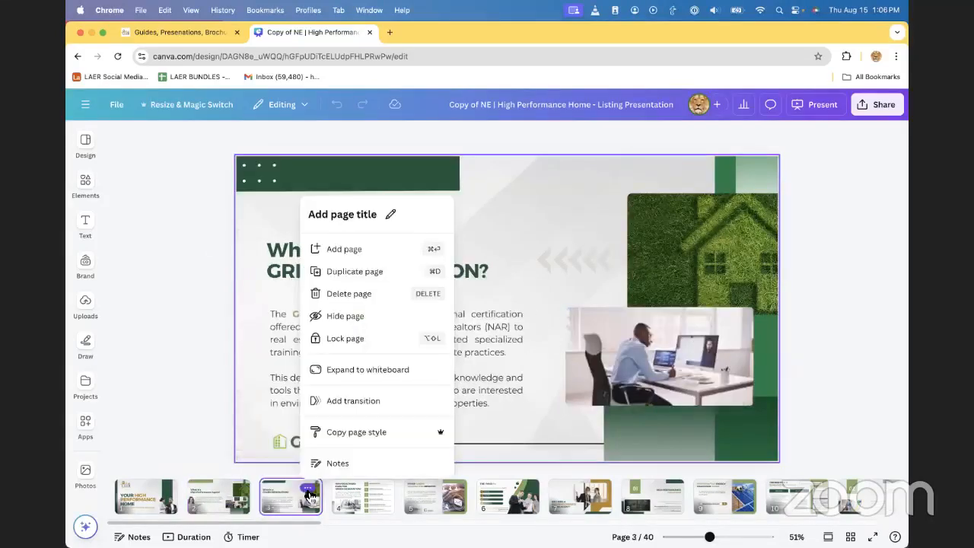
left_click(363, 496)
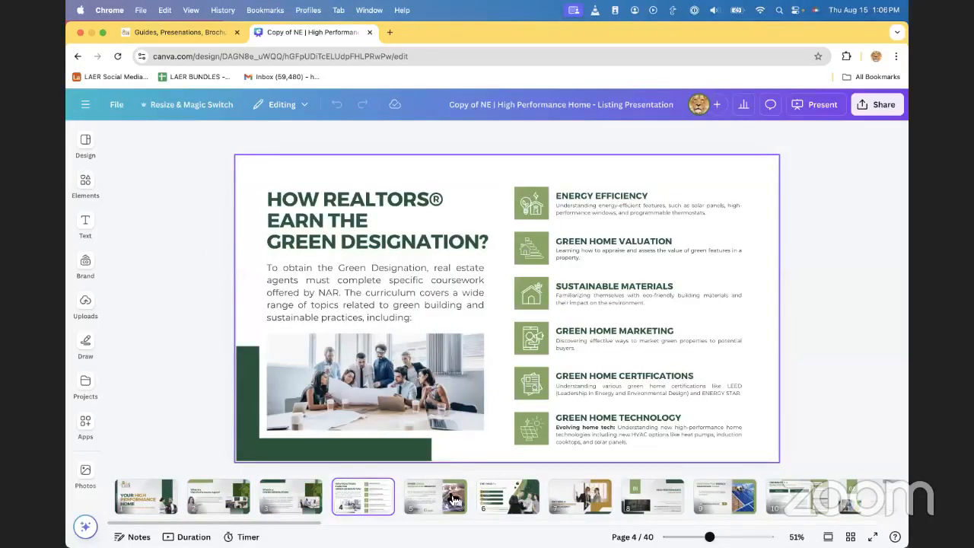
left_click(455, 497)
key("Right")
key("Left")
key("Left")
key("Left")
key("Left")
key("Left")
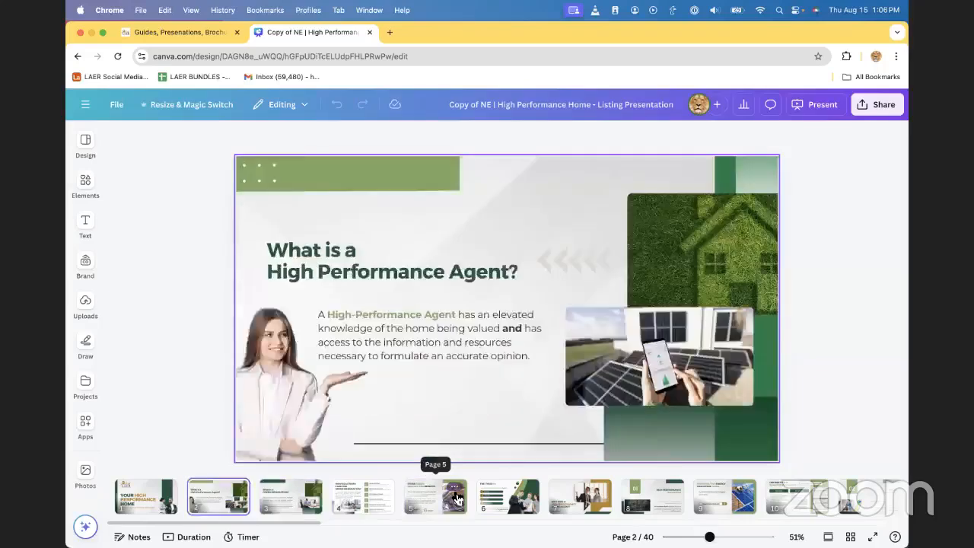
key("Right")
key("Left")
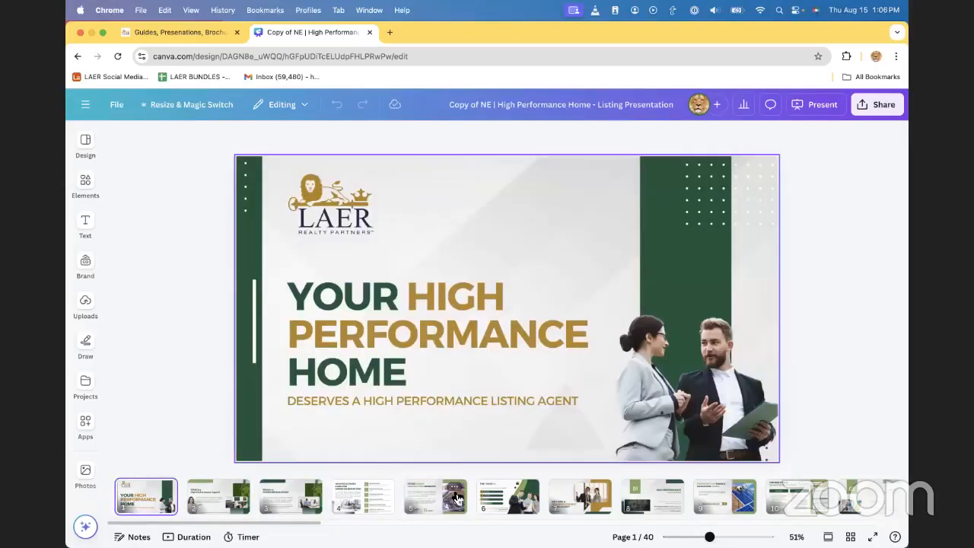
- View the pages up to the "Why Hire a High Performance Listing Agent?" page and return to the cover
key("Right")
key("Right")
key("Right")
key("Right")
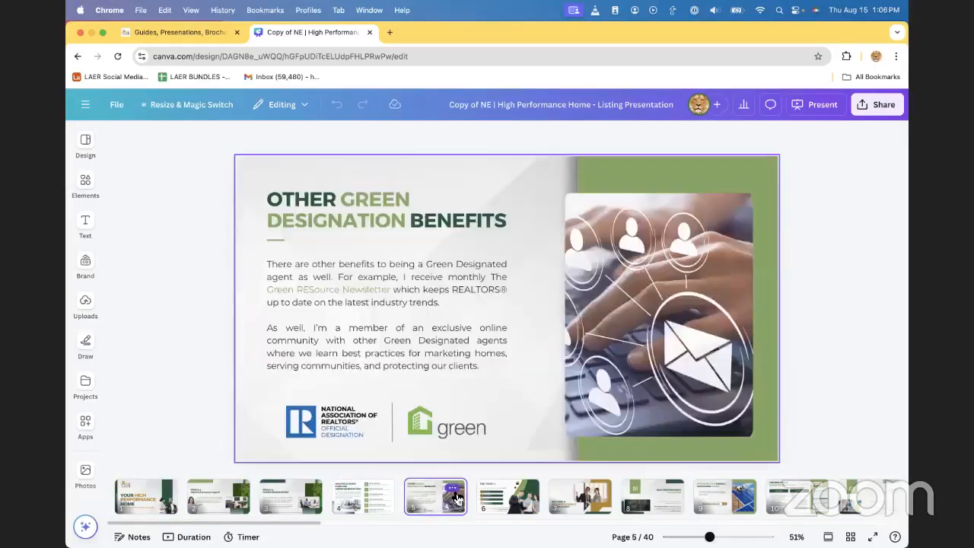
key("Right")
key("Right")
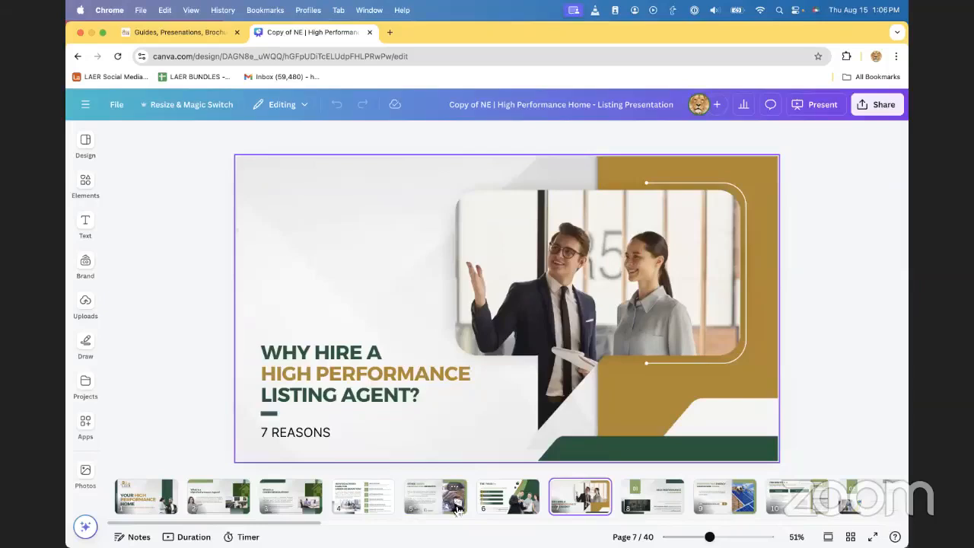
left_click_drag(307, 523, 272, 528)
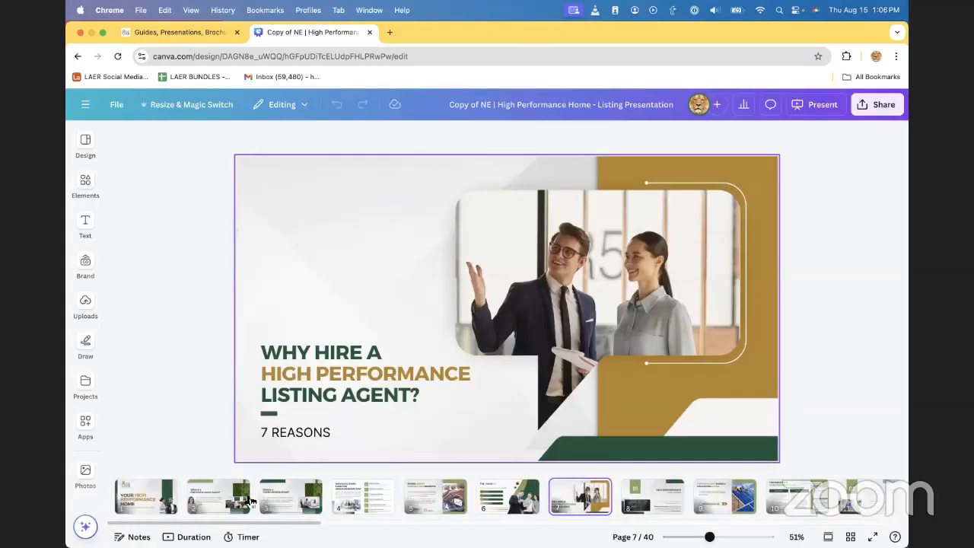
left_click(252, 501)
key("Left")
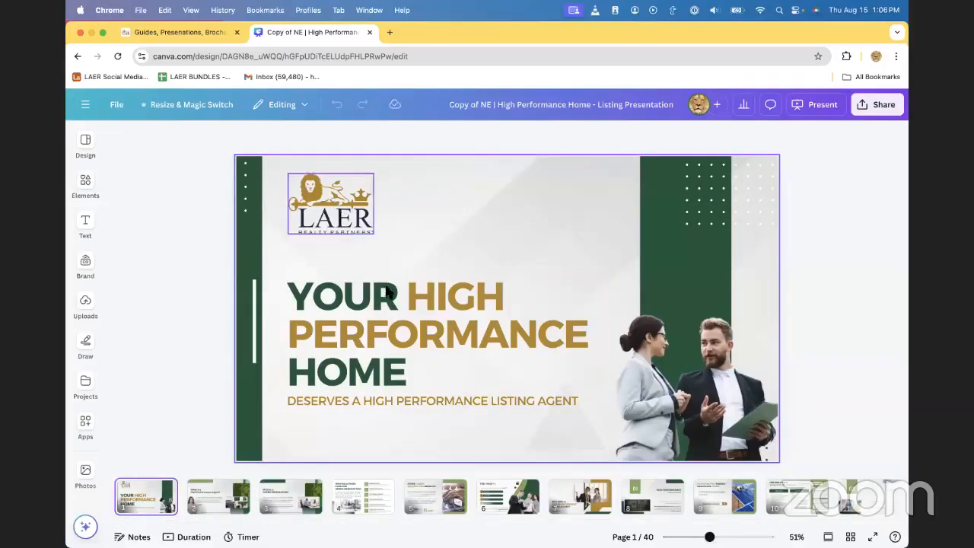
- Go through the presentation from the Other Green Designation Benefits page to the Materials & Appliances page
left_click(449, 502)
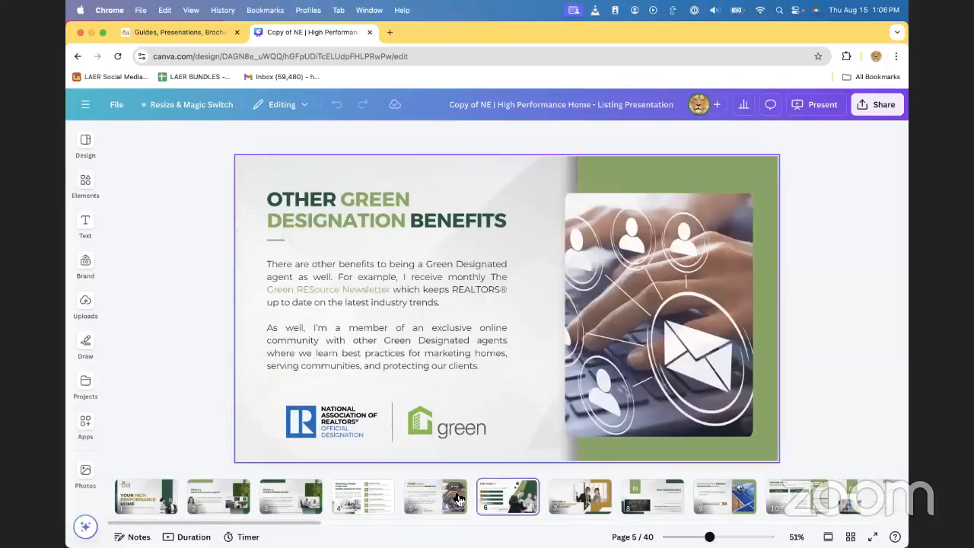
key("Right")
key("Right")
key("Right")
key("Right")
key("Right")
key("Right")
key("Right")
key("Right")
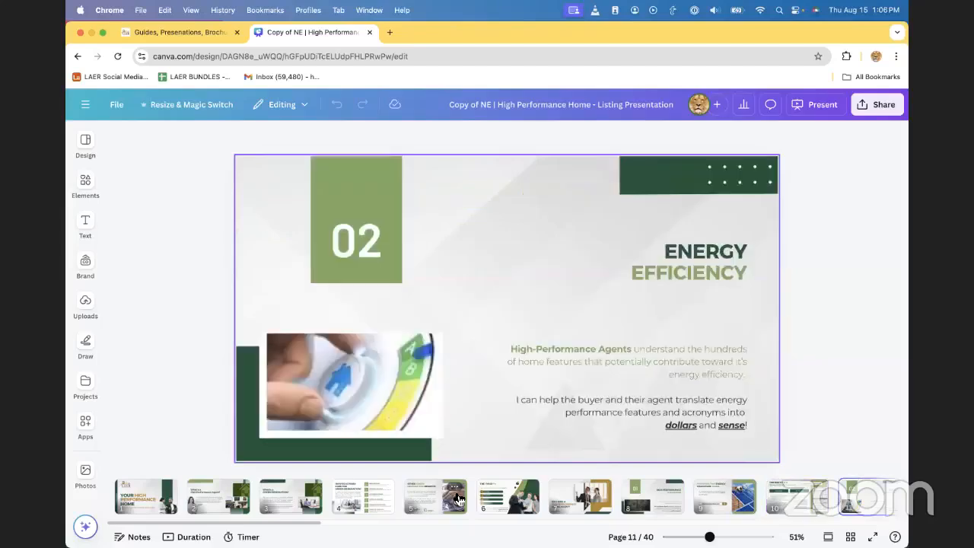
key("Left")
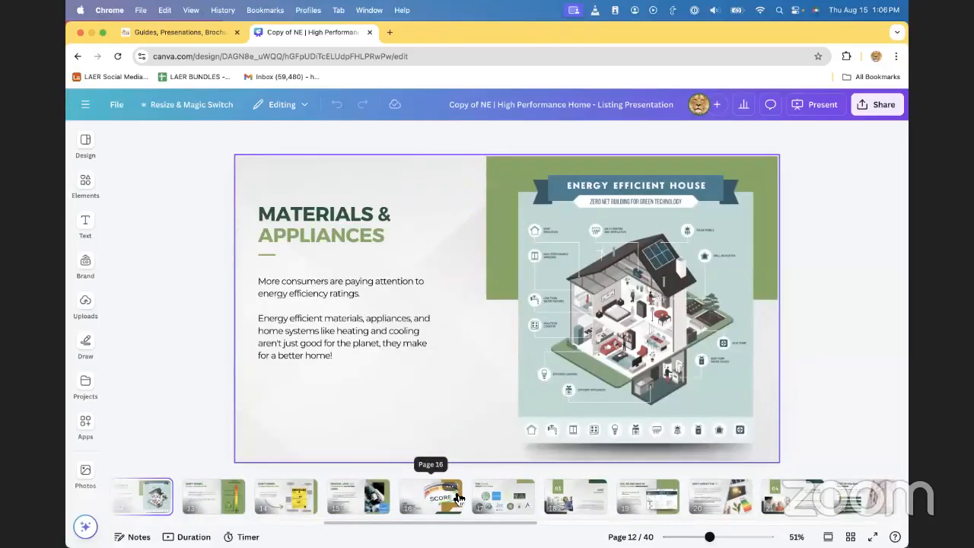
key("Right")
key("Left")
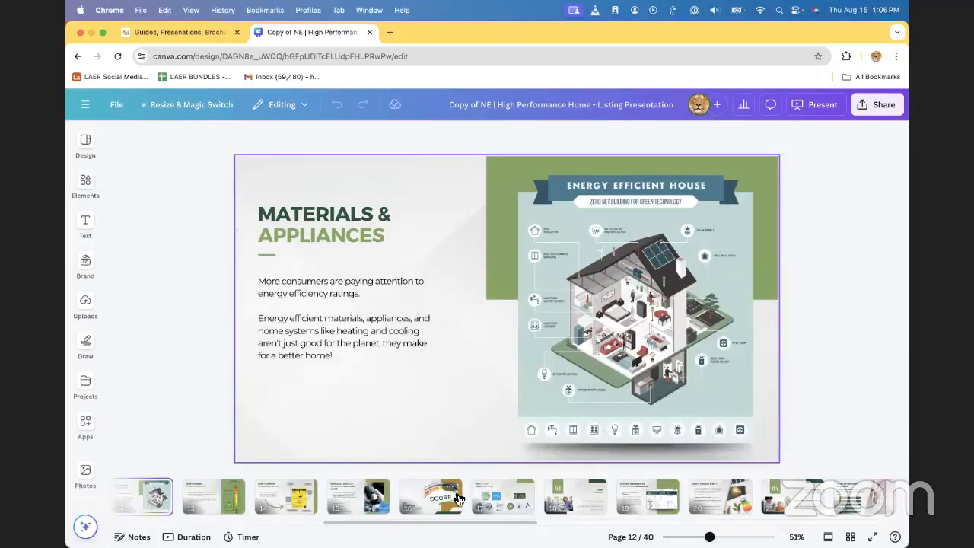
- Continue through the EnergyGuide explanation and energy scoring pages to the Cost Savings section on page 18
key("Right")
key("Left")
key("Right")
key("Right")
key("Right")
key("Left")
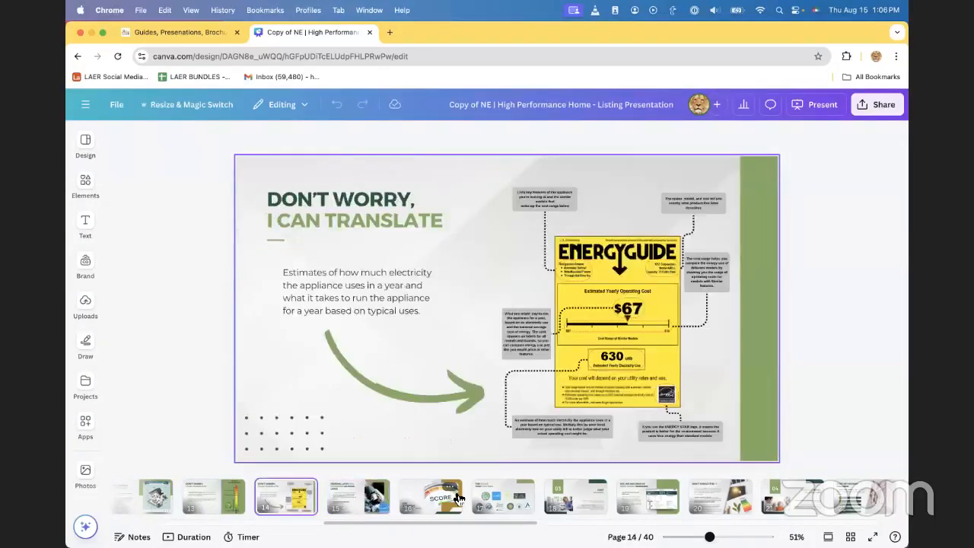
key("Right")
key("Right")
key("Right")
key("Right")
key("Right")
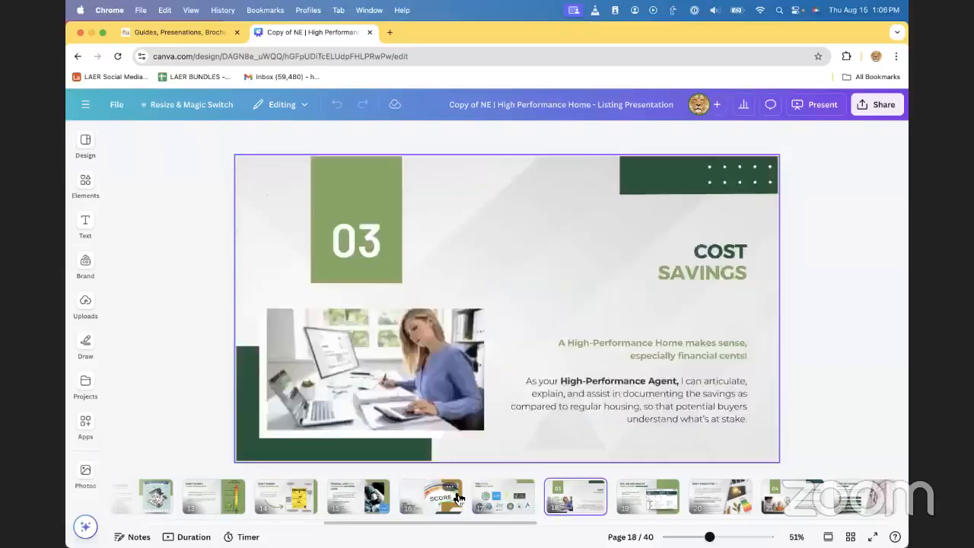
- Go to the end of the presentation and view the agent contact page 37 and Client Feedback page 38
left_click_drag(477, 522, 851, 525)
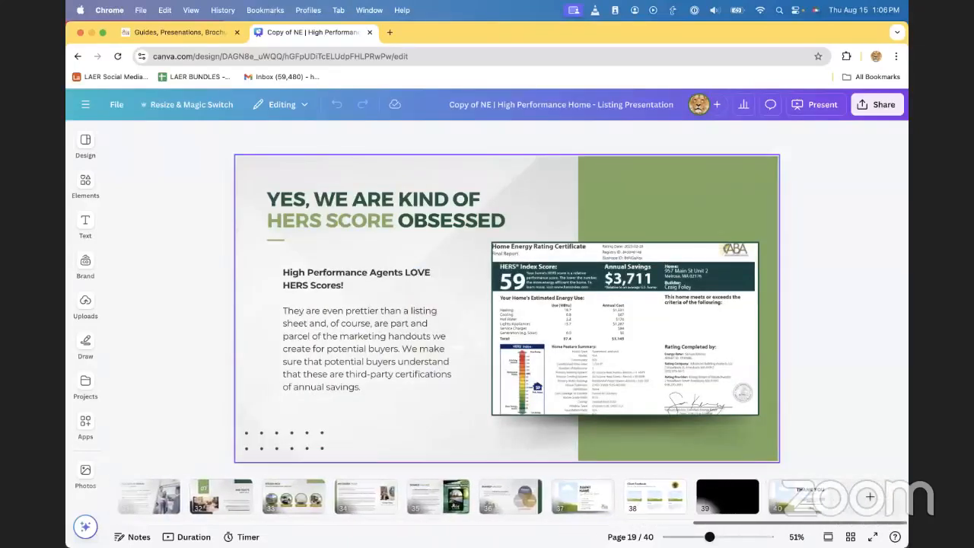
left_click(587, 500)
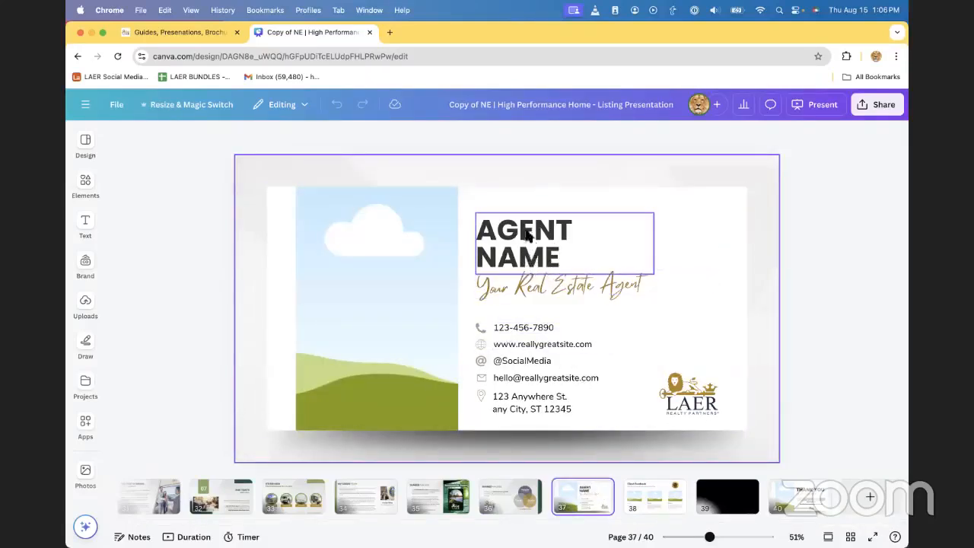
left_click(656, 496)
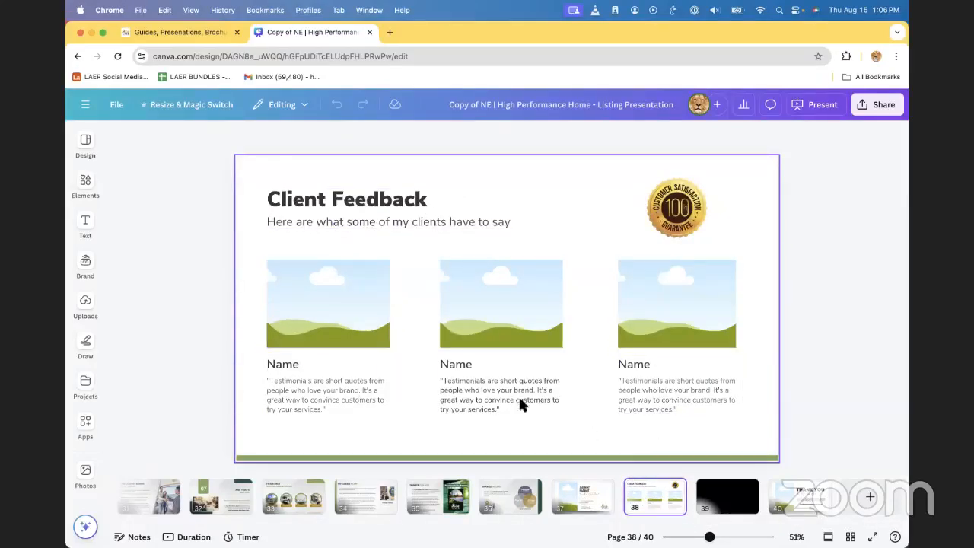
- View the closing Thank You page 40 and go back through the presentation to the Other High Performance Sales page 33
left_click(791, 500)
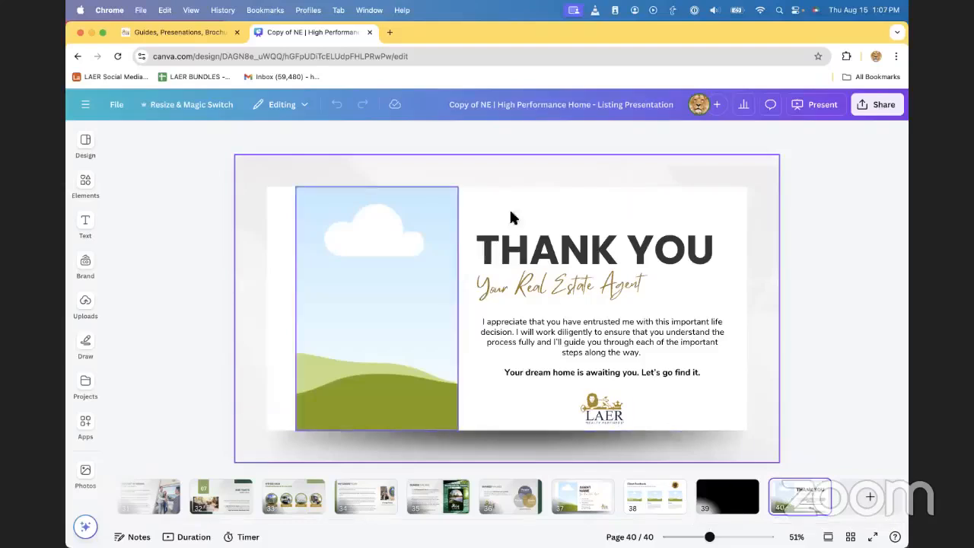
left_click(727, 509)
left_click(658, 506)
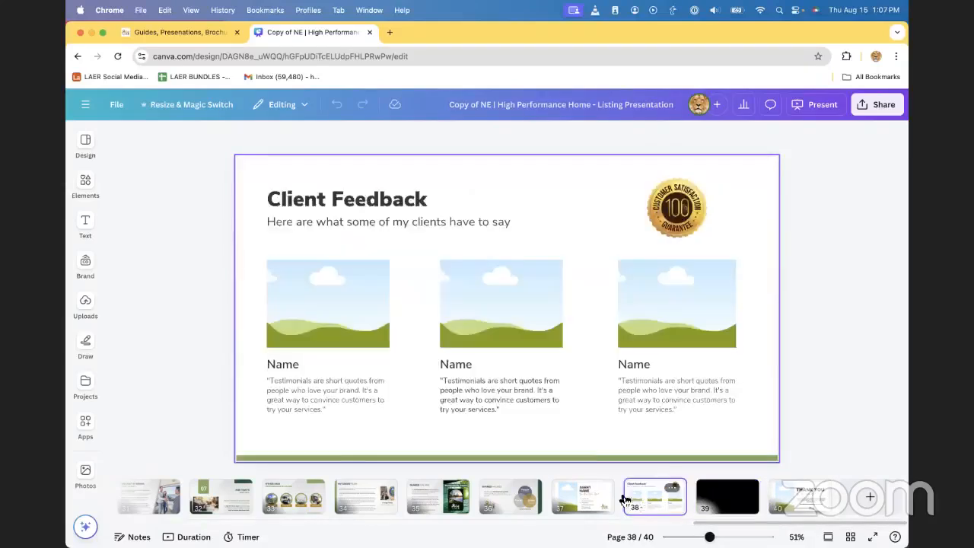
left_click(586, 501)
key("Left")
key("Left")
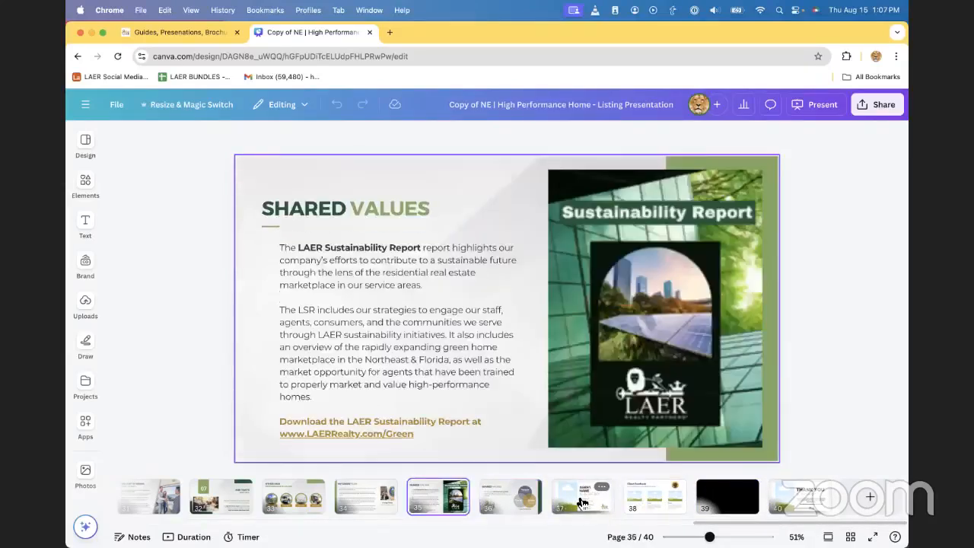
key("Left")
key("Left")
key("Left")
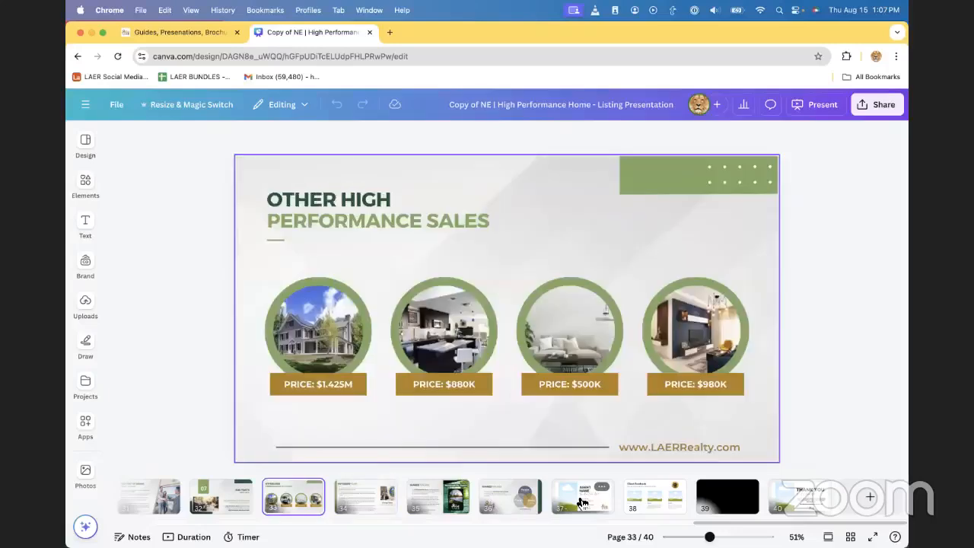
- Review the Shared Values pages 35 and 36, go back to page 32, and bring the first page thumbnails into view
key("Right")
key("Right")
key("Right")
key("Right")
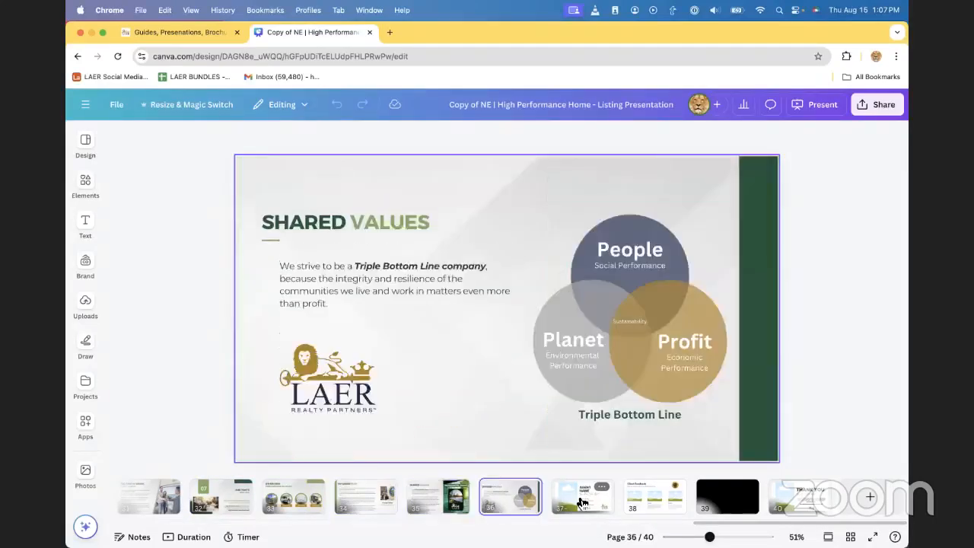
key("Left")
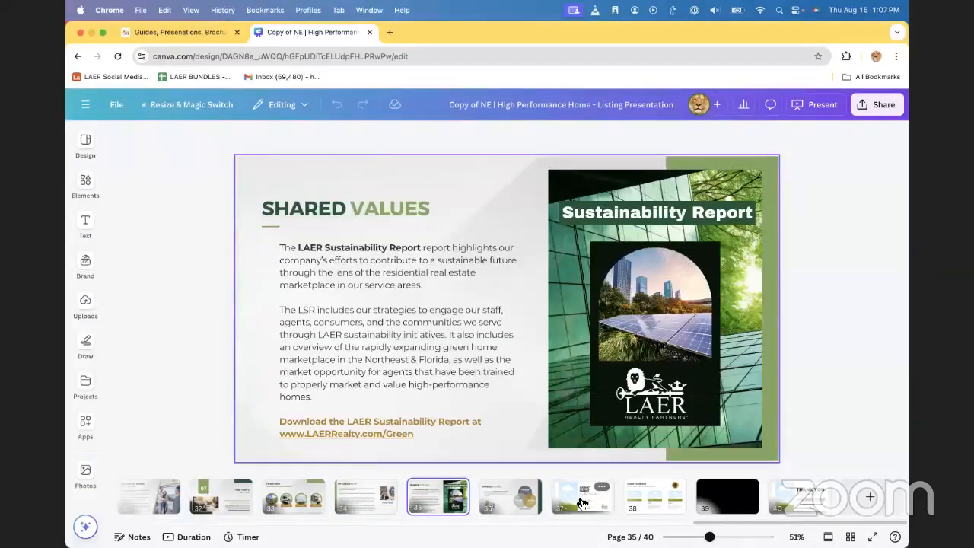
key("Left")
key("Left")
key("Left")
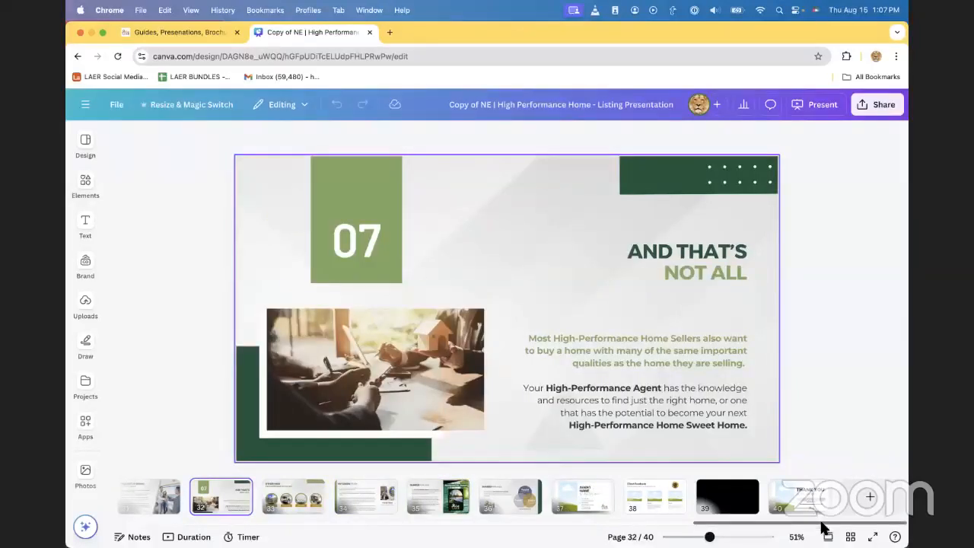
left_click_drag(812, 525, 158, 518)
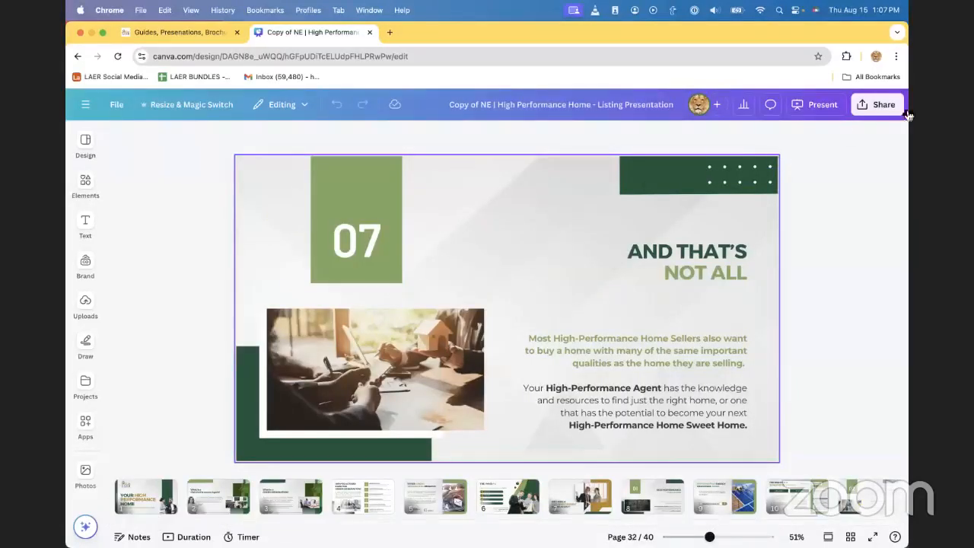
- Look at the download settings for saving all pages as PDF Standard and return to the sharing options without downloading
left_click(876, 113)
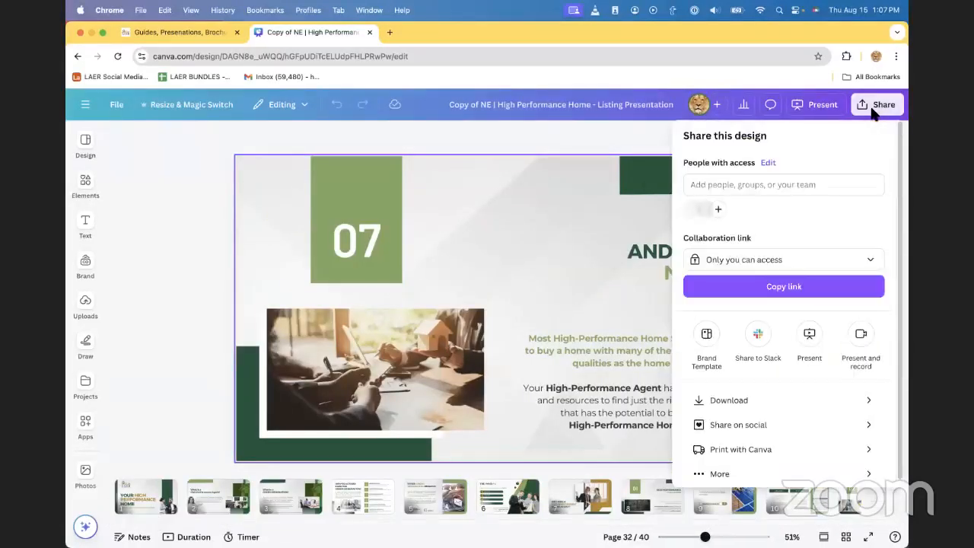
left_click(770, 400)
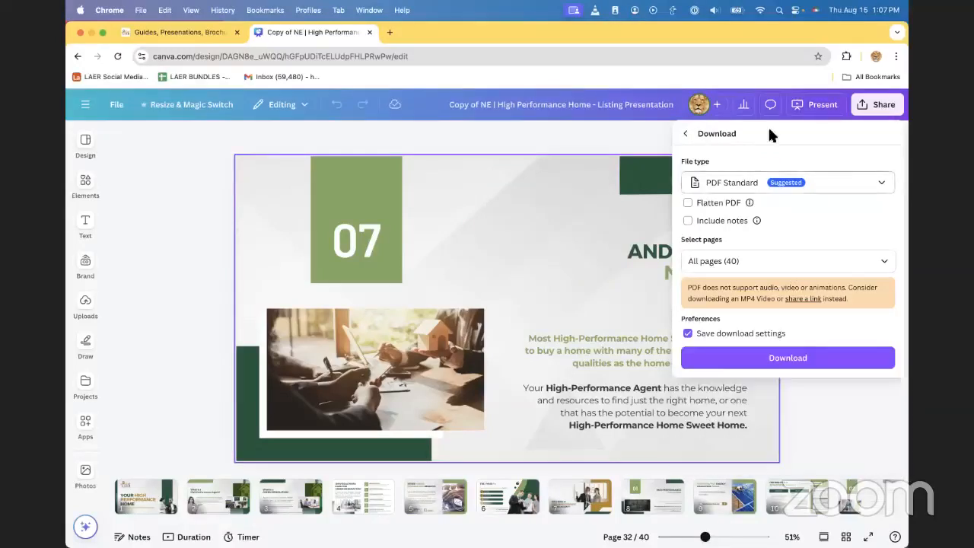
left_click(690, 134)
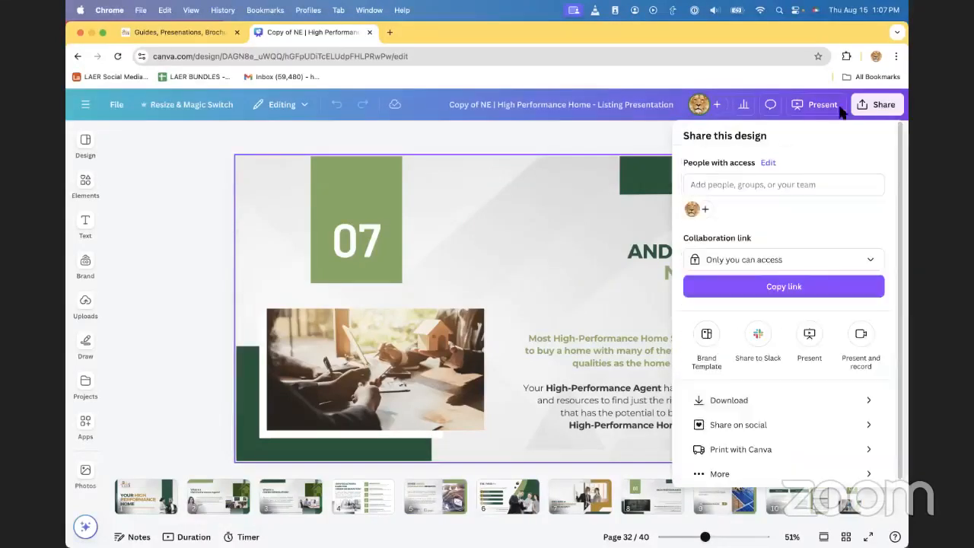
left_click(864, 107)
left_click(863, 106)
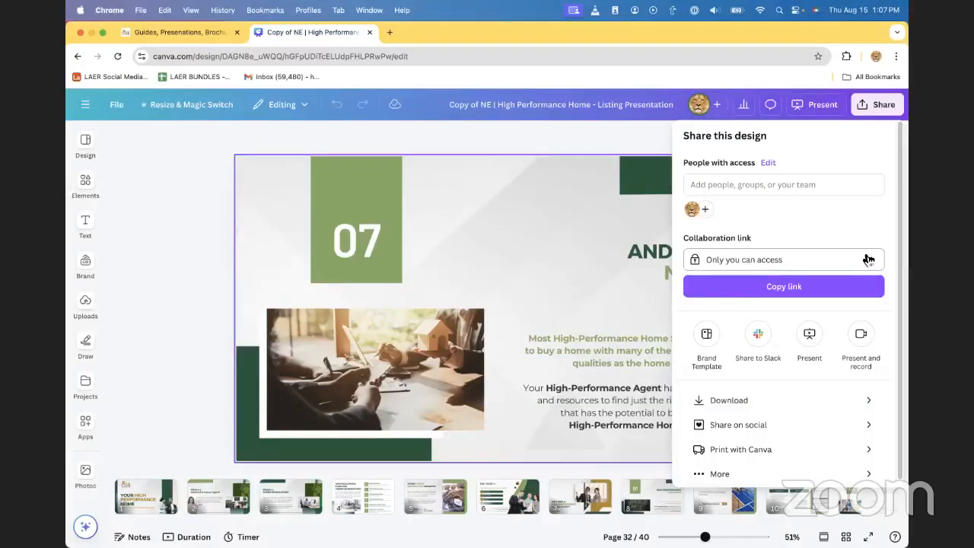
- Create a public view link for the listing presentation and copy it to the clipboard
left_click(732, 476)
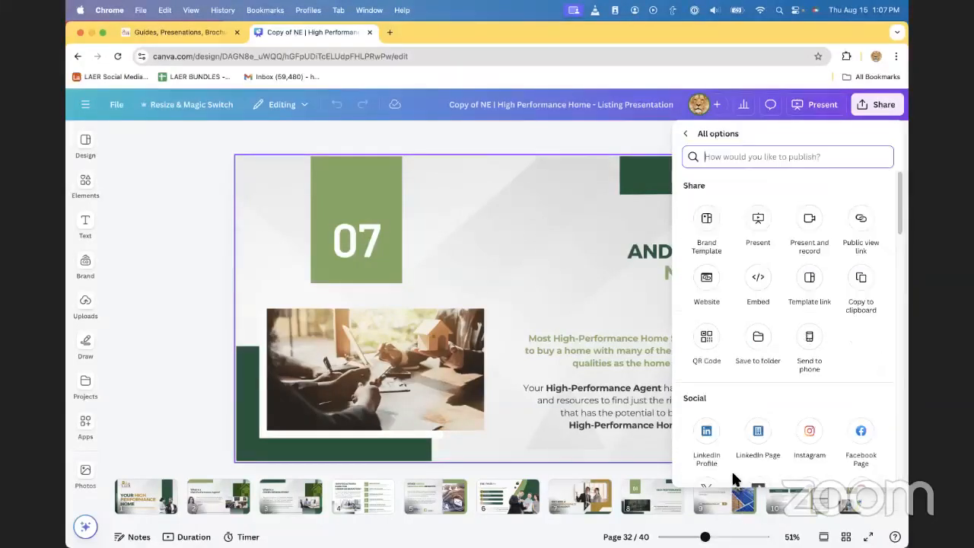
left_click(860, 219)
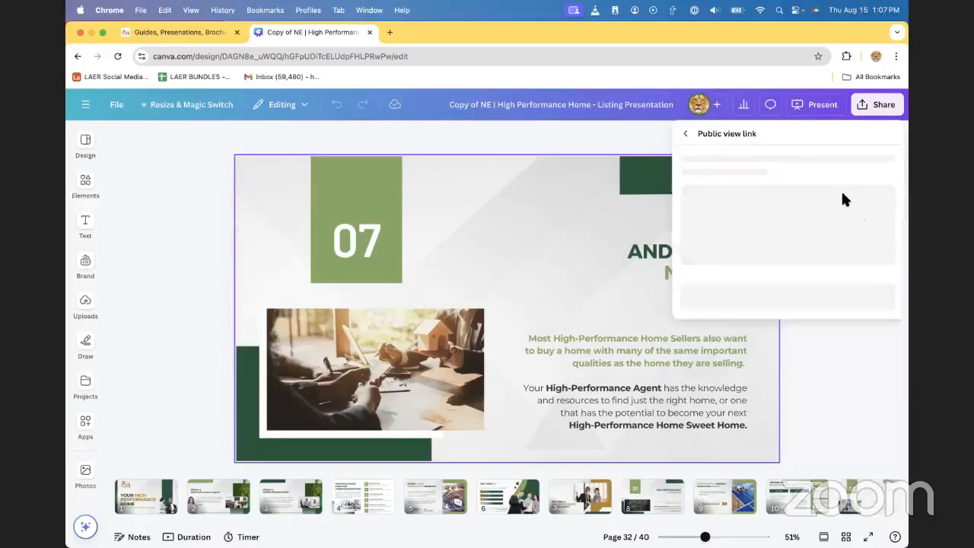
left_click(783, 364)
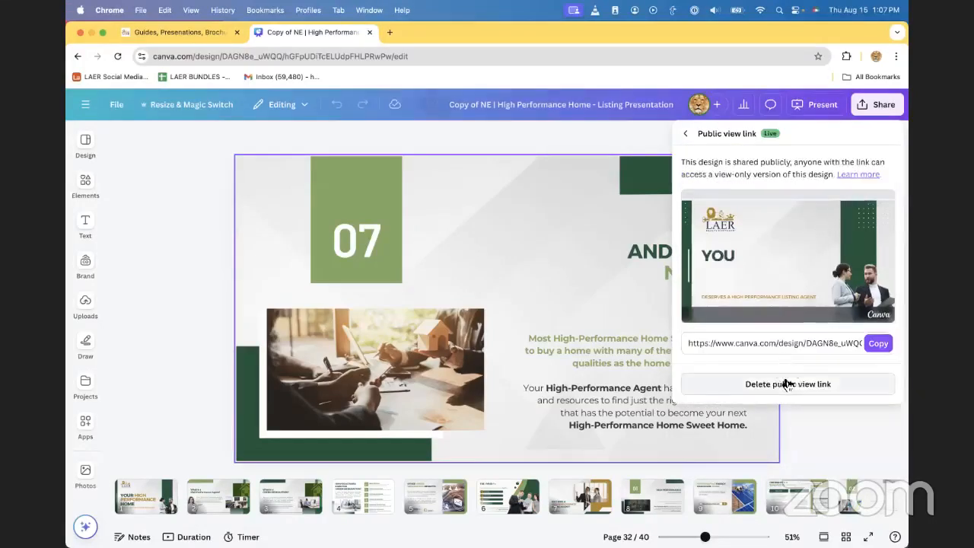
left_click(876, 344)
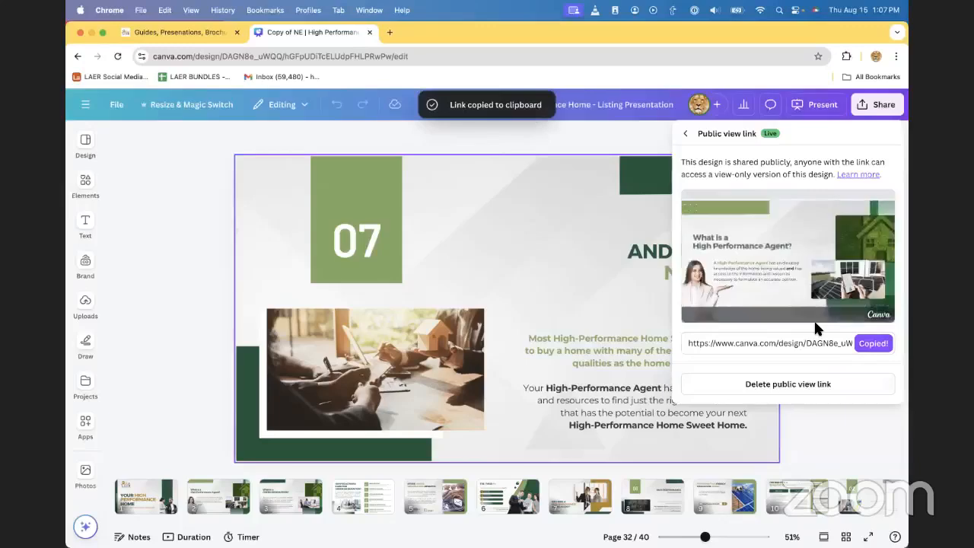
- Open the copied public view link in a new browser tab
key("super+t")
key("super+v")
key("Return")
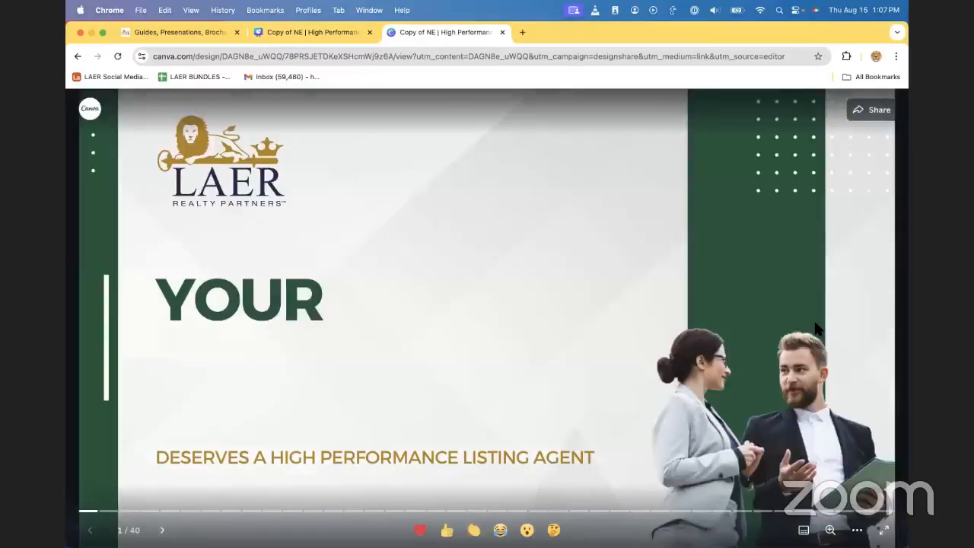
- Page through the public view up to the Other Green Designation Benefits page, close its tab and return to the editor
left_click(757, 318)
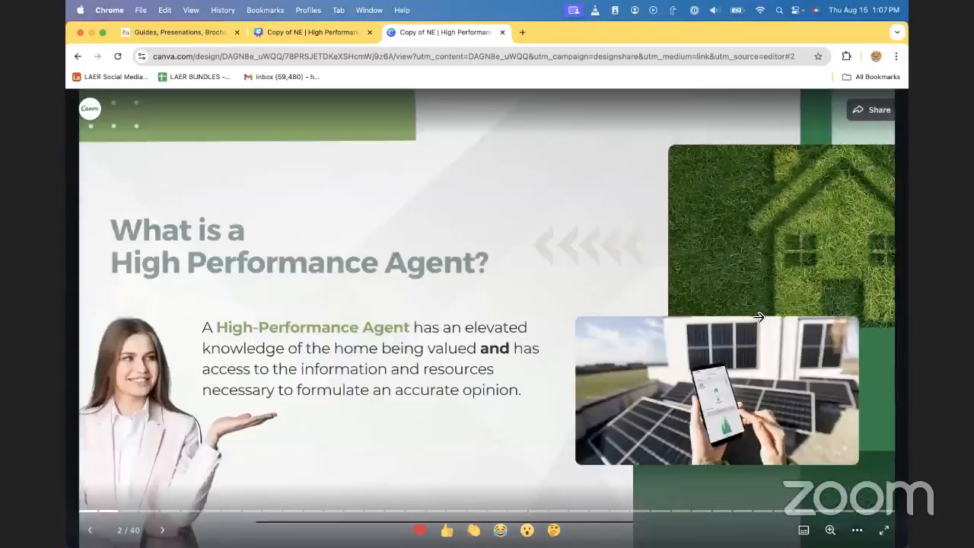
left_click(775, 308)
left_click(776, 309)
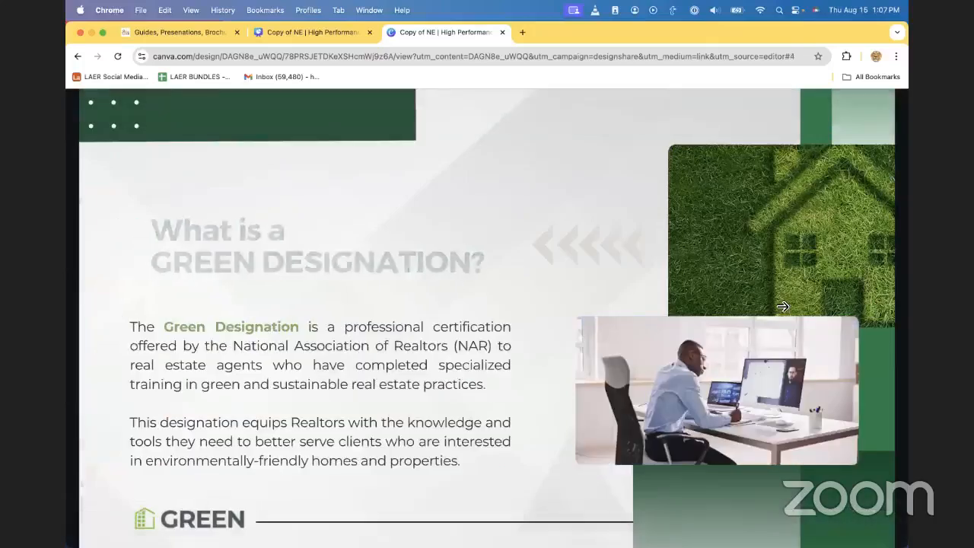
left_click(776, 308)
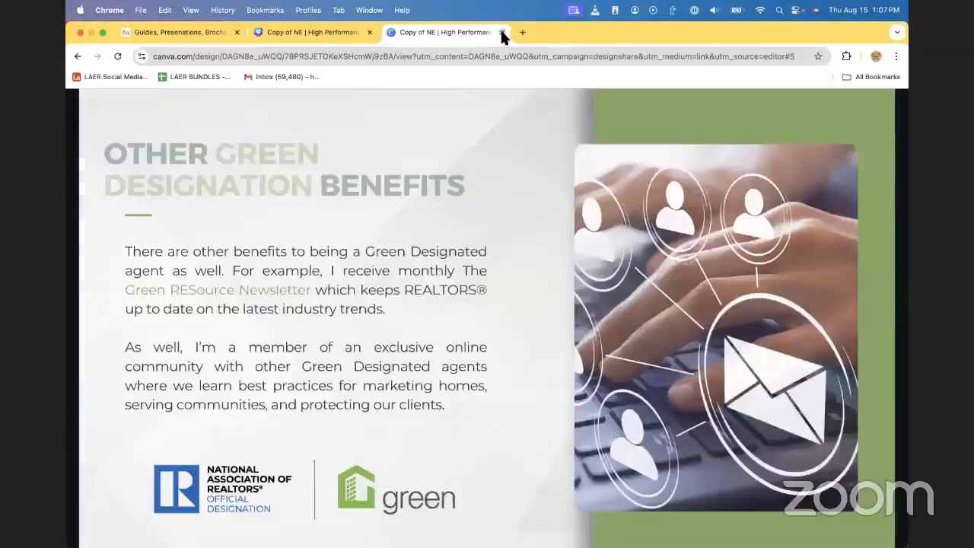
left_click(502, 32)
left_click(827, 433)
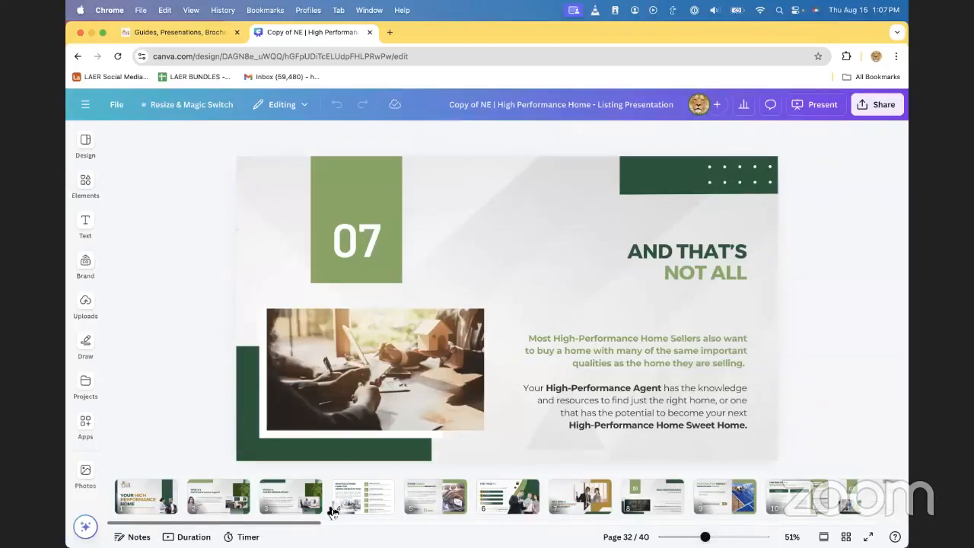
- Present the High Performance Home listing presentation full screen, starting from its first page
left_click(147, 494)
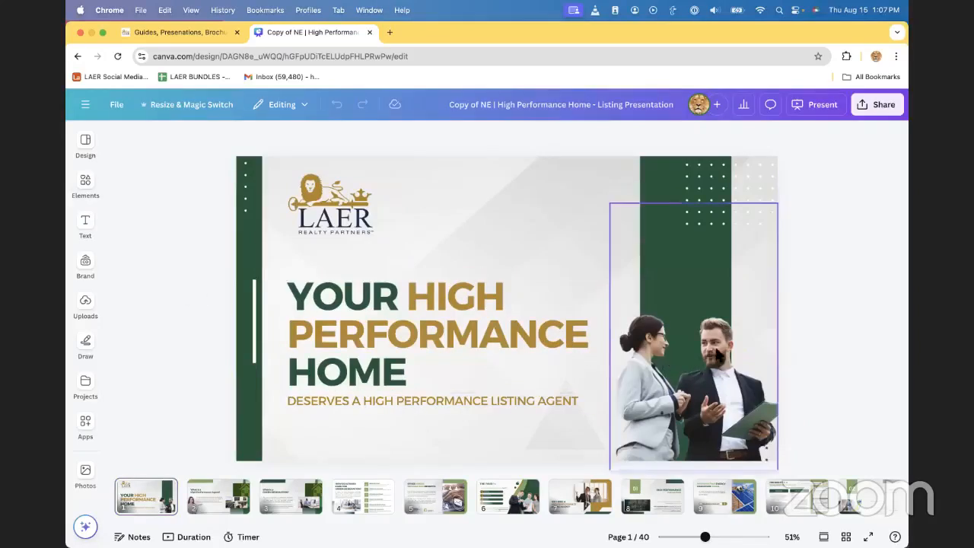
left_click(822, 107)
left_click(776, 403)
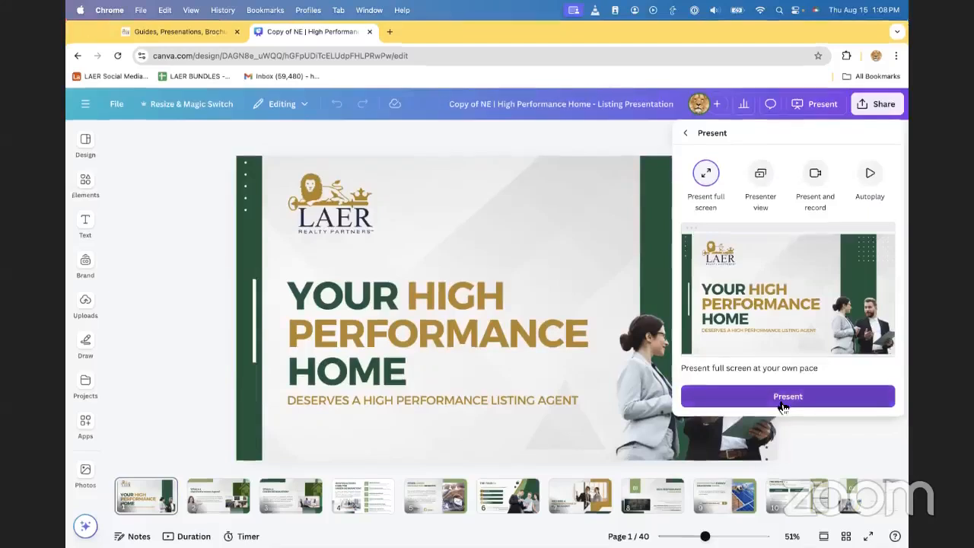
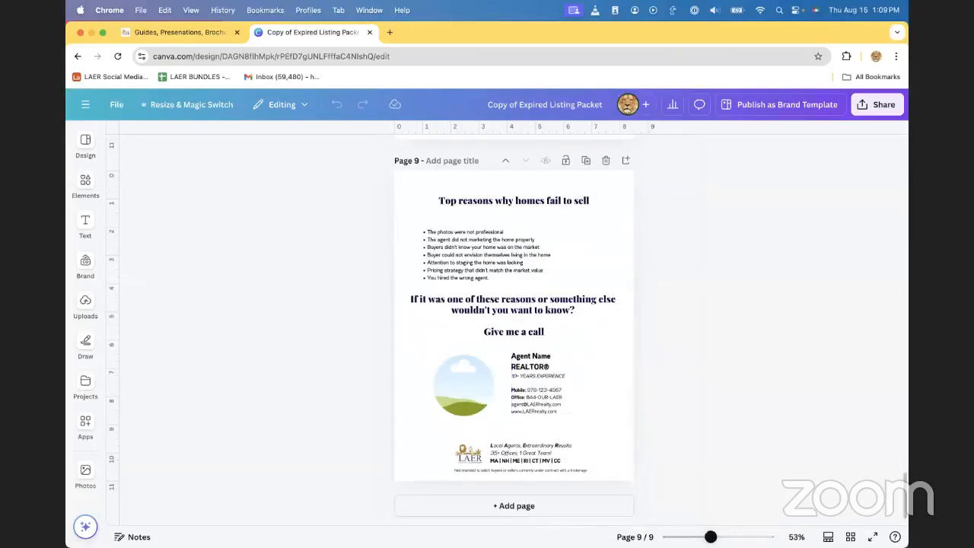
- Download all pages of the expired listing packet as PDF Print with the CMYK color profile for professional printing
scroll(746, 375, "up", 3)
scroll(750, 358, "down", 1)
scroll(754, 344, "up", 20)
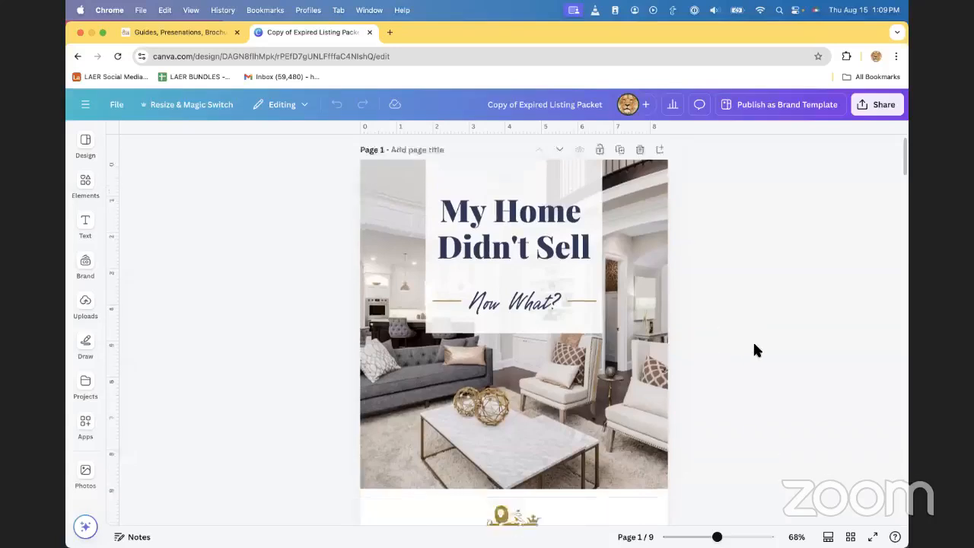
left_click(880, 106)
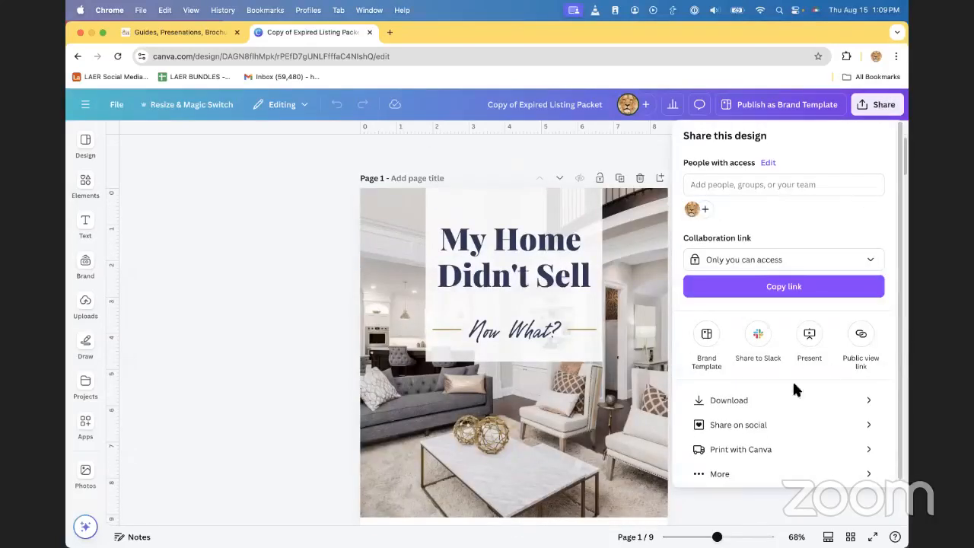
left_click(767, 399)
left_click(766, 190)
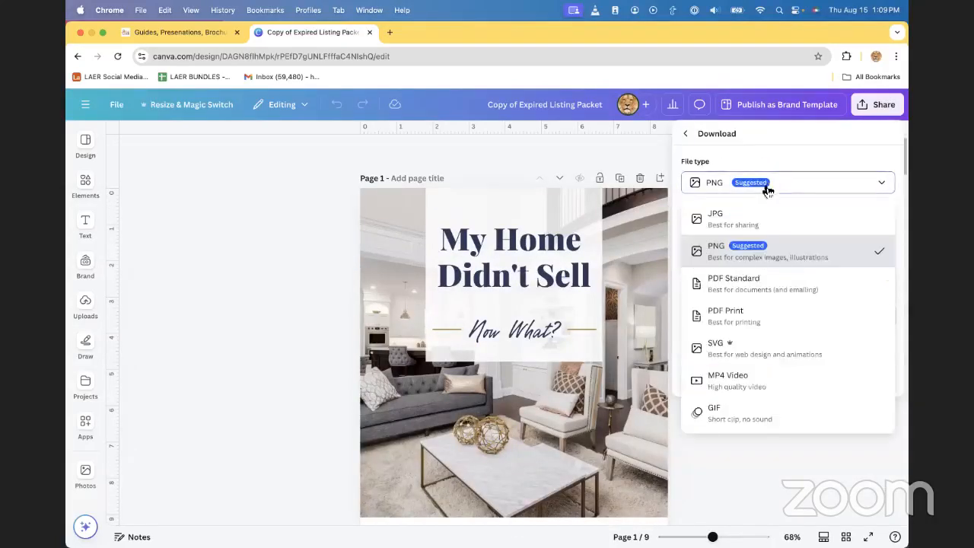
left_click(773, 317)
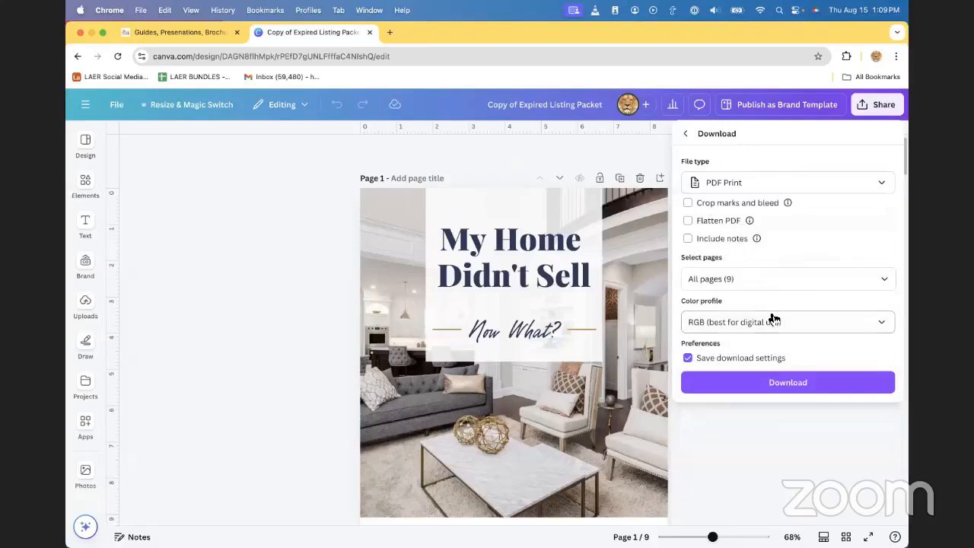
left_click(777, 324)
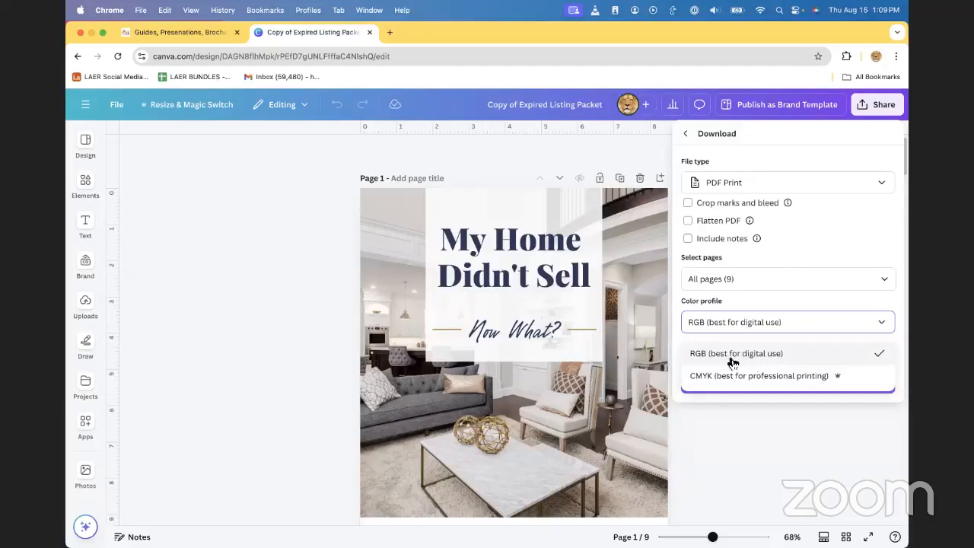
left_click(751, 375)
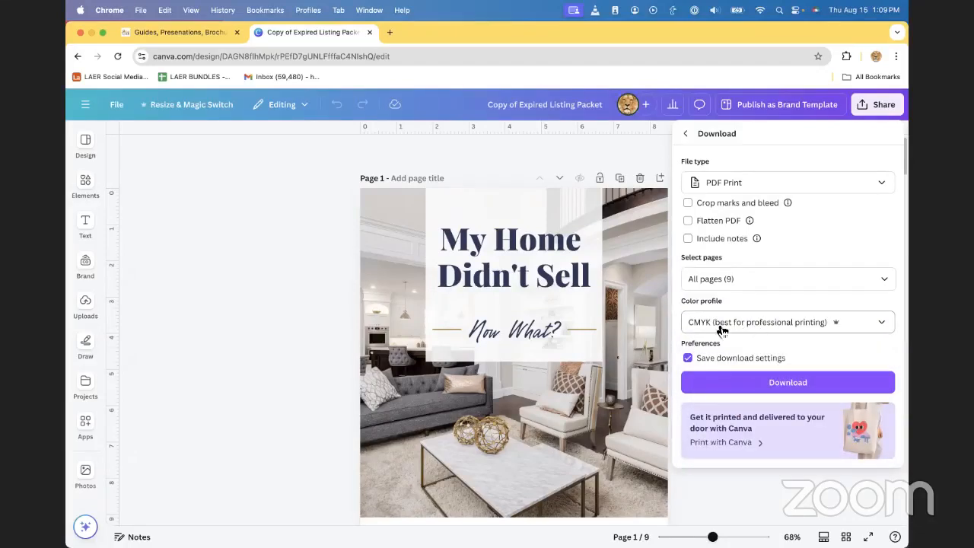
left_click(757, 384)
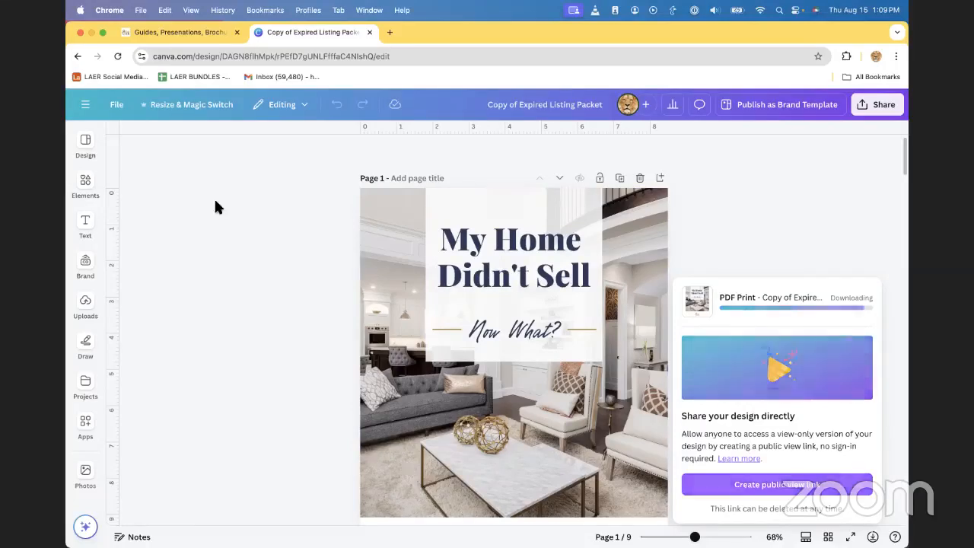
- Switch to Finder, check the Downloads folder for the downloaded packet, and return to the browser
left_click(114, 104)
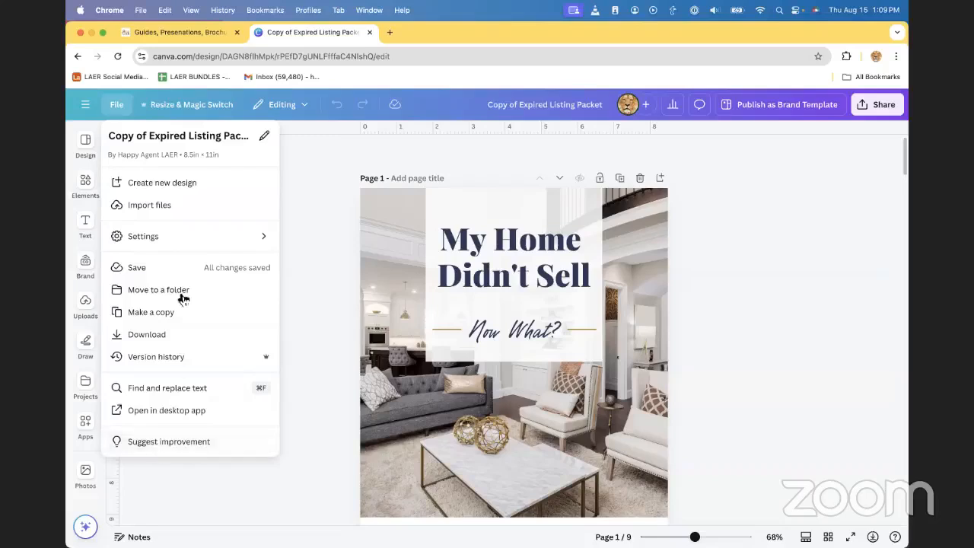
left_click(765, 191)
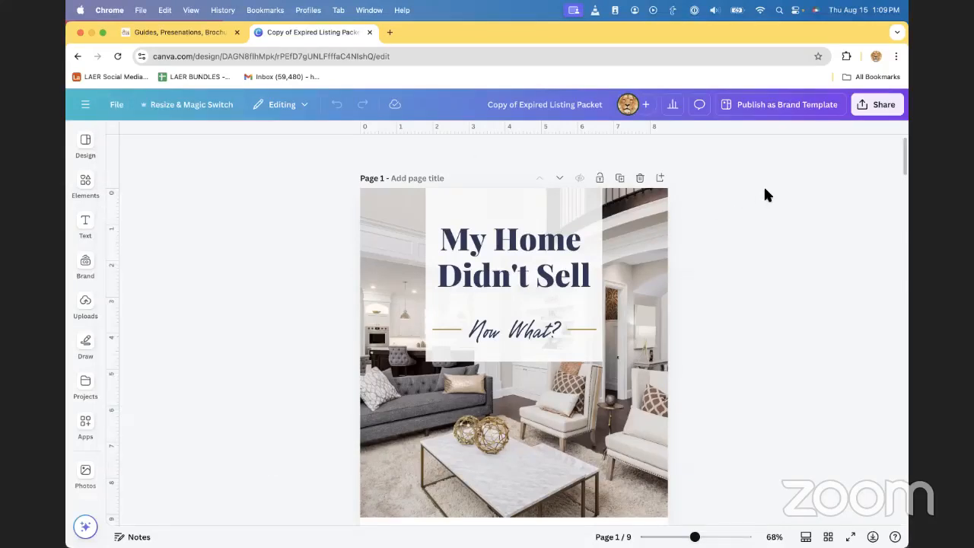
left_click(99, 530)
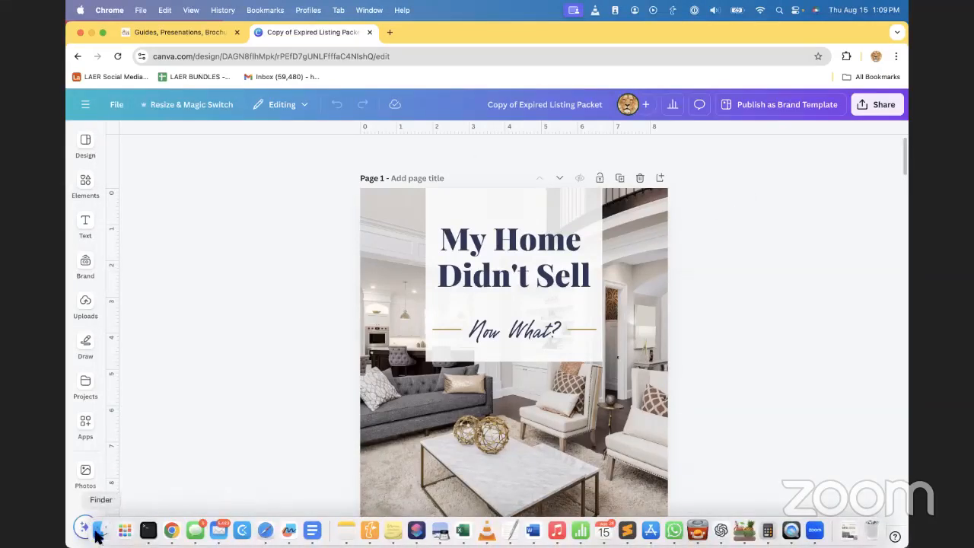
left_click(392, 279)
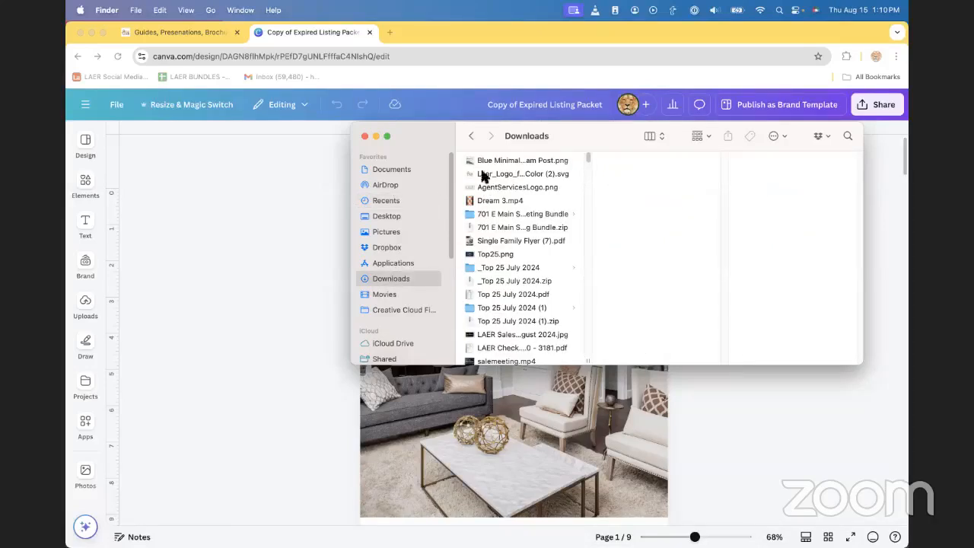
left_click(532, 186)
left_click(401, 265)
left_click(391, 278)
left_click(237, 204)
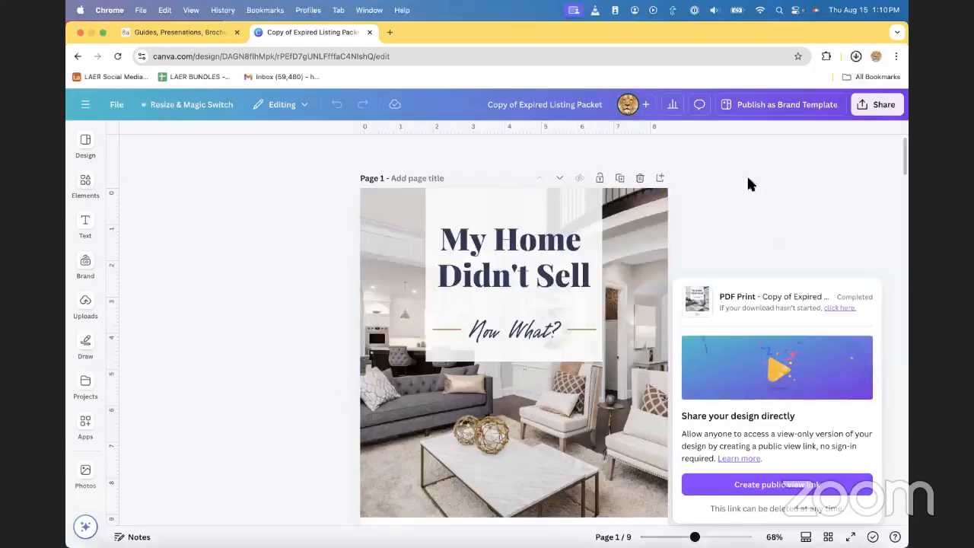
- Open the downloaded Copy of Expired Listing Packet PDF and look through its pages
left_click(812, 81)
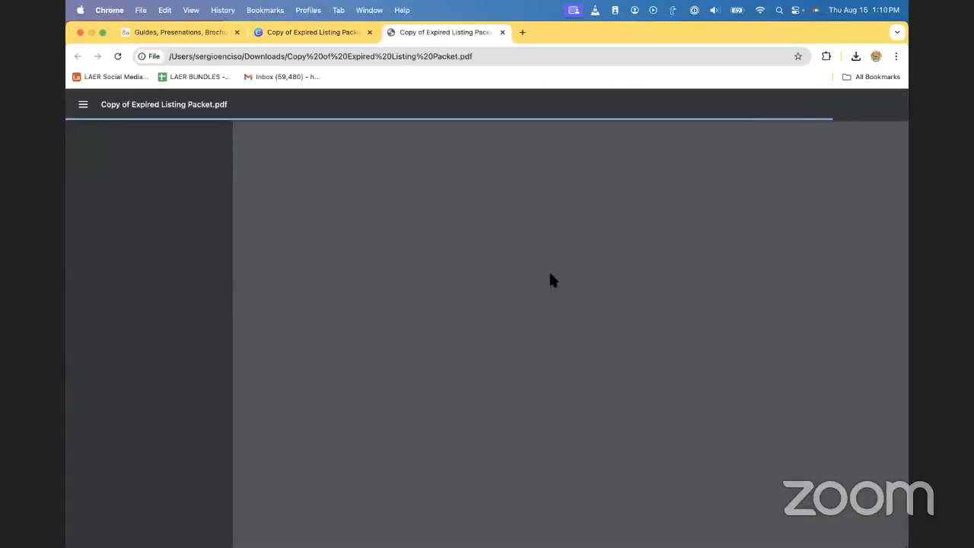
scroll(554, 285, "down", 2)
scroll(191, 293, "down", 5)
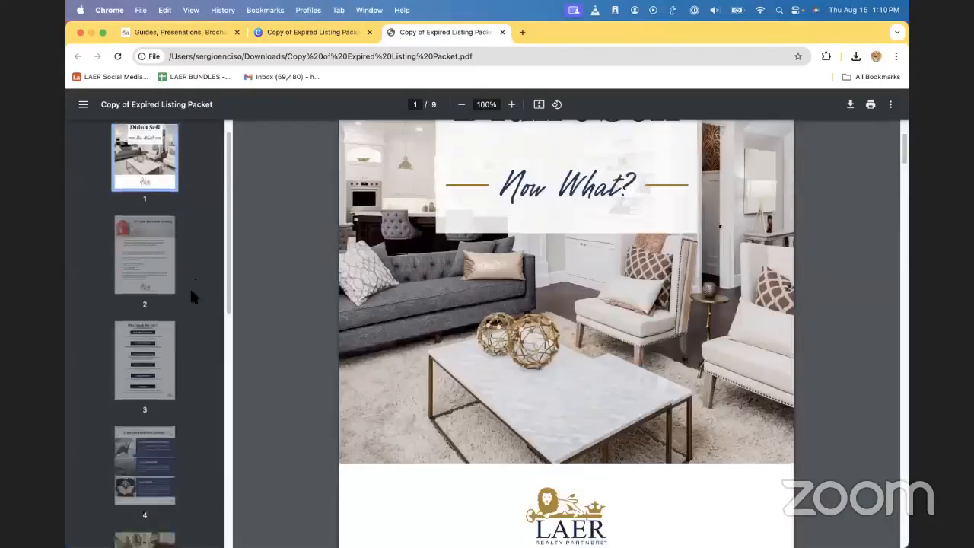
scroll(593, 391, "up", 3)
scroll(598, 356, "down", 8)
scroll(604, 357, "up", 8)
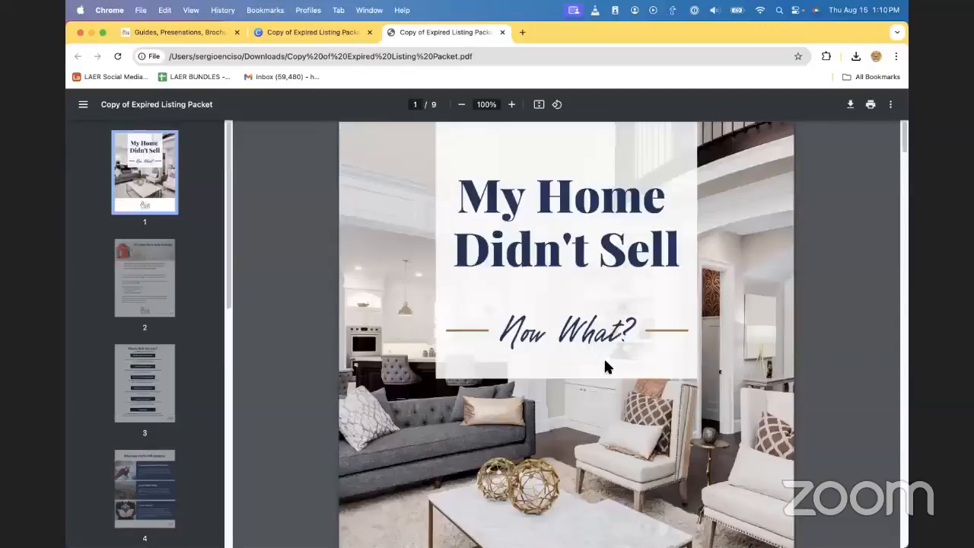
scroll(603, 357, "down", 15)
- Bring up the print settings for the packet PDF, dismiss them without printing, and close the PDF
left_click(870, 105)
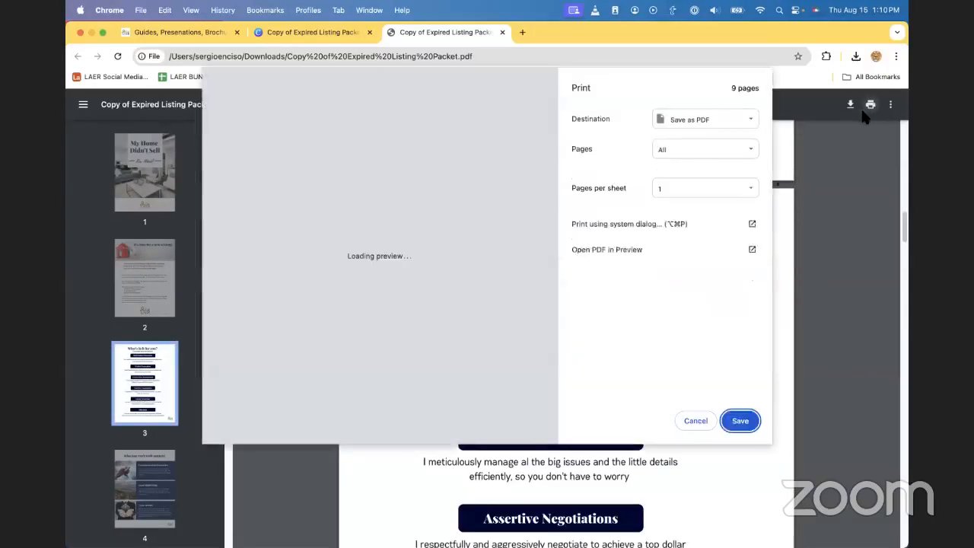
left_click(694, 420)
left_click(502, 32)
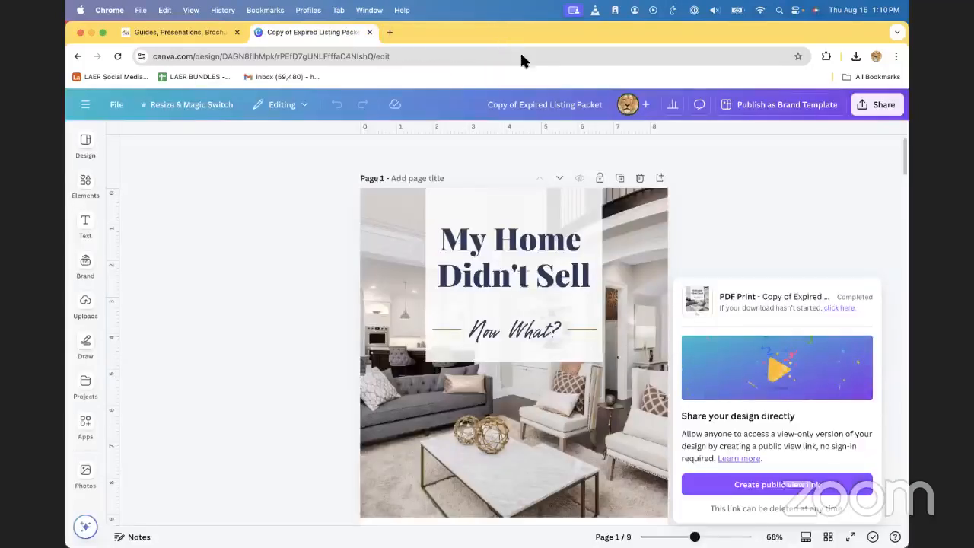
- Close the expired listing packet design and return to the content type filters of the template gallery
left_click(322, 267)
scroll(326, 254, "down", 5)
scroll(328, 254, "down", 5)
key("super+w")
scroll(633, 369, "down", 10)
scroll(632, 368, "up", 15)
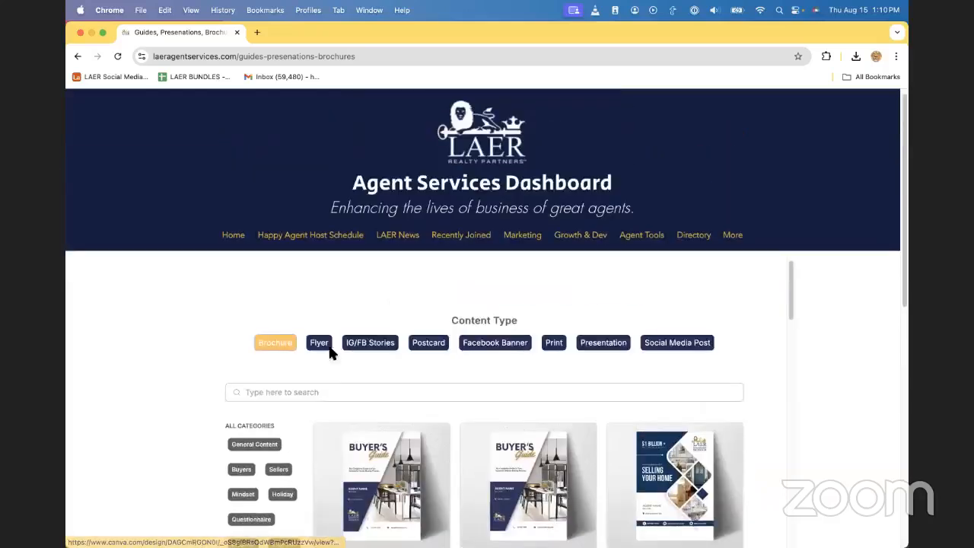
- Clear the Brochure content type filter in the template gallery
scroll(330, 350, "down", 2)
left_click(266, 272)
scroll(221, 359, "down", 1)
scroll(208, 376, "up", 1)
scroll(194, 366, "up", 1)
scroll(183, 356, "down", 1)
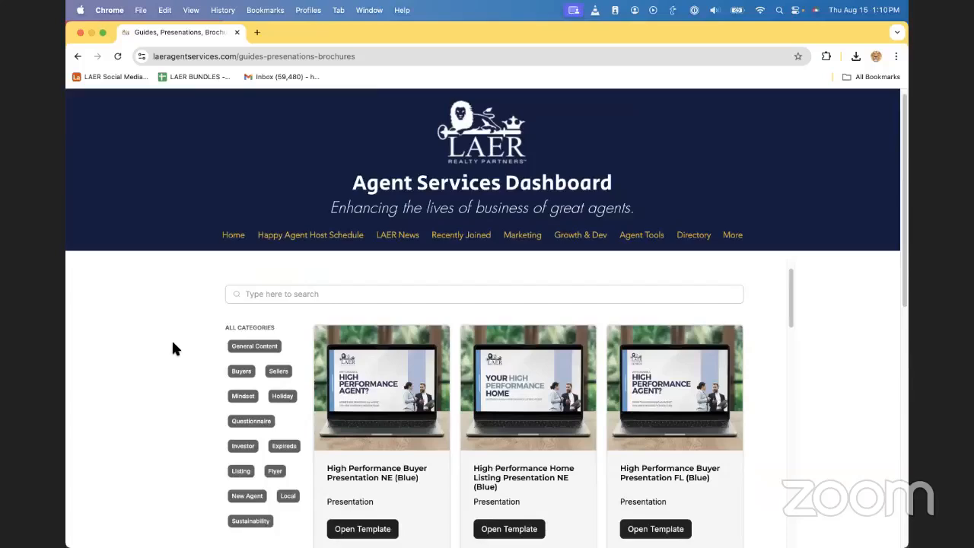
- Browse the unfiltered template gallery, from the presentations through the buyer guides and scripts to the checklists and flyers
scroll(172, 341, "down", 3)
scroll(550, 392, "down", 10)
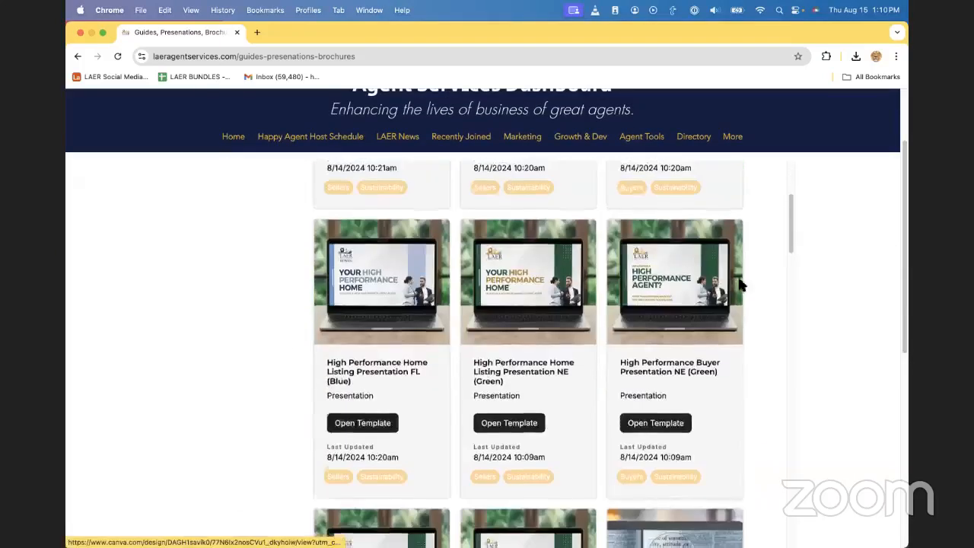
scroll(789, 224, "down", 8)
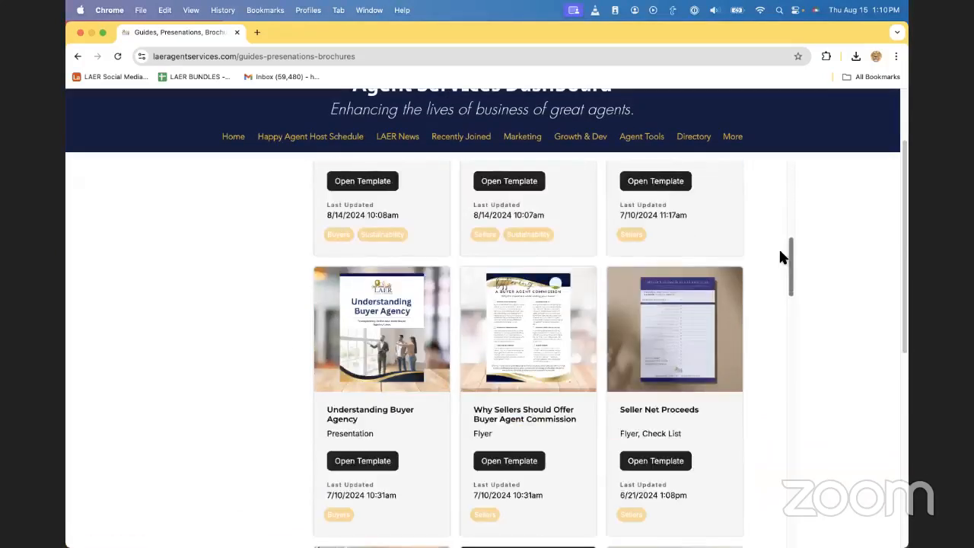
scroll(779, 265, "down", 15)
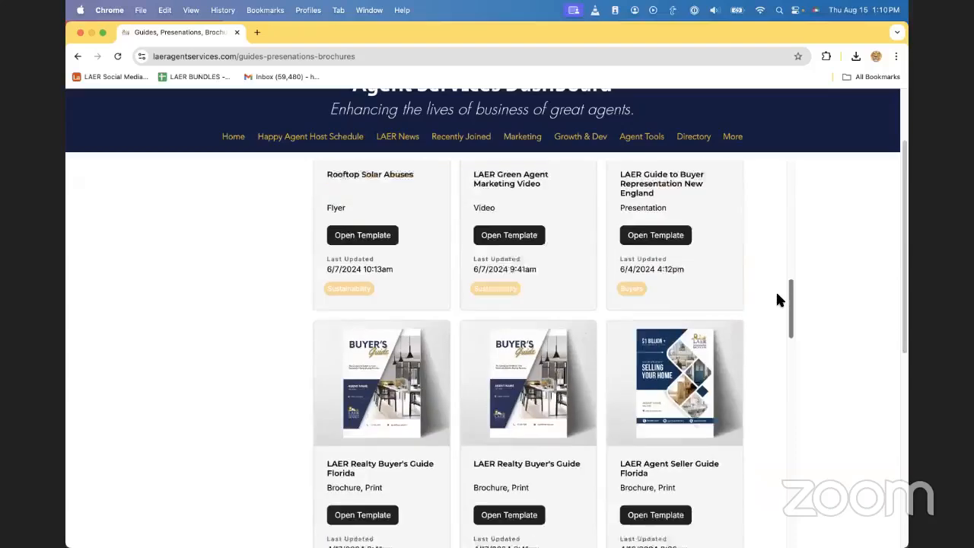
scroll(772, 332, "down", 15)
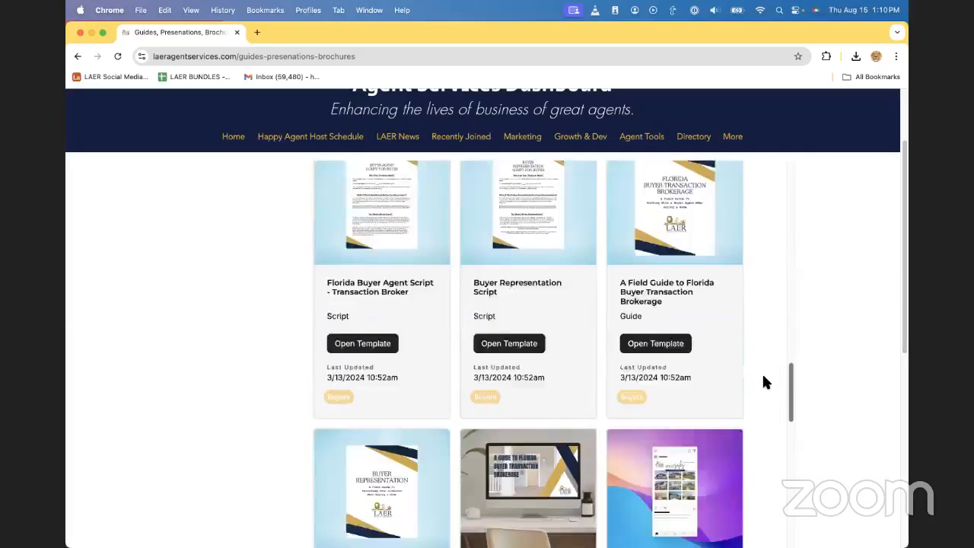
scroll(762, 403, "down", 3)
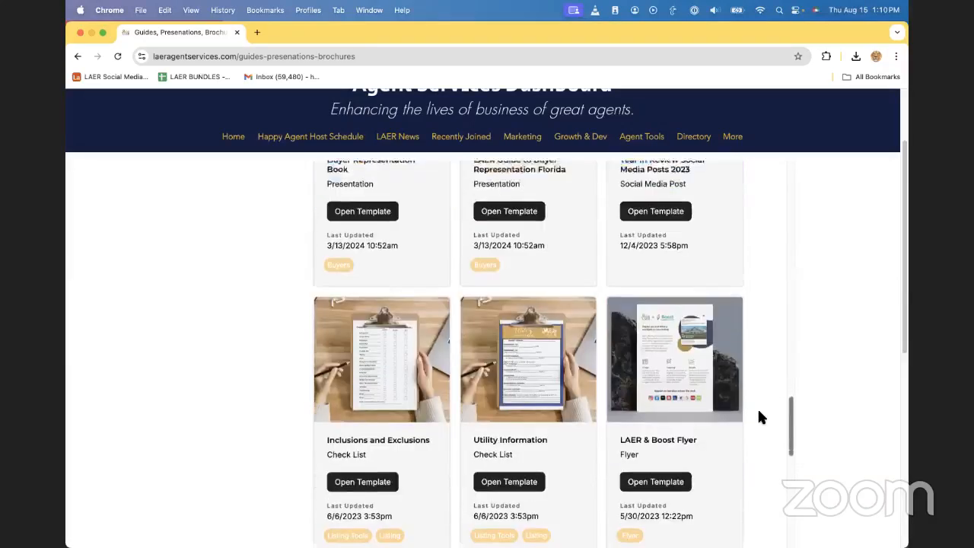
scroll(757, 419, "down", 5)
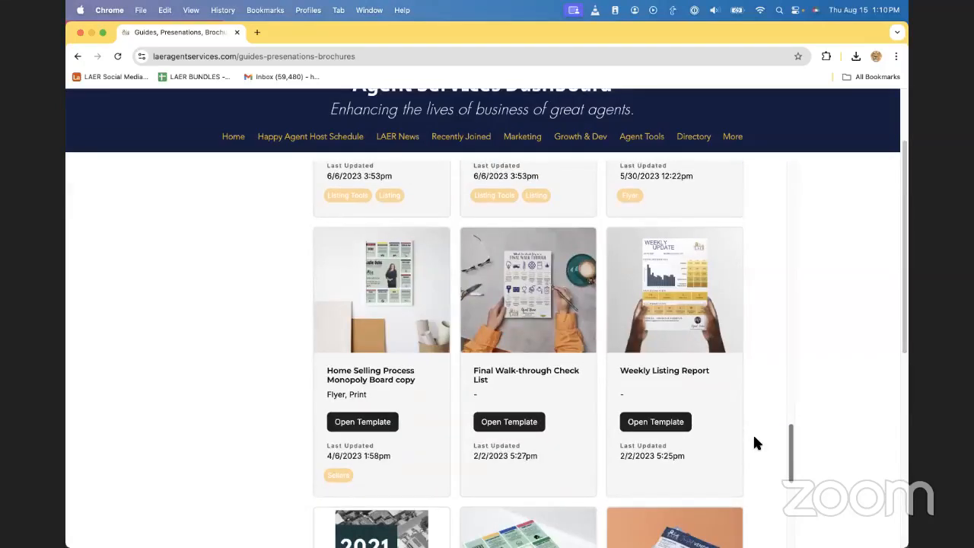
scroll(757, 422, "up", 5)
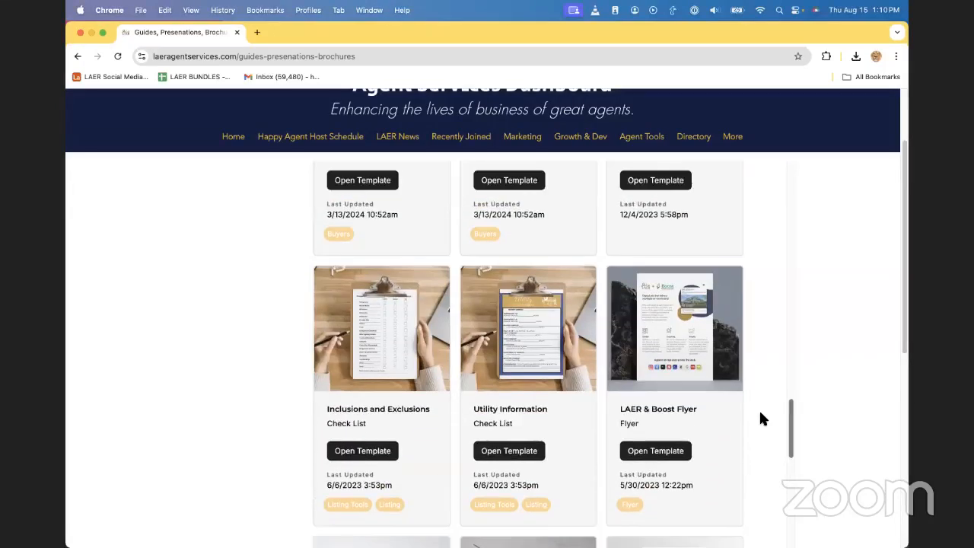
scroll(759, 417, "down", 1)
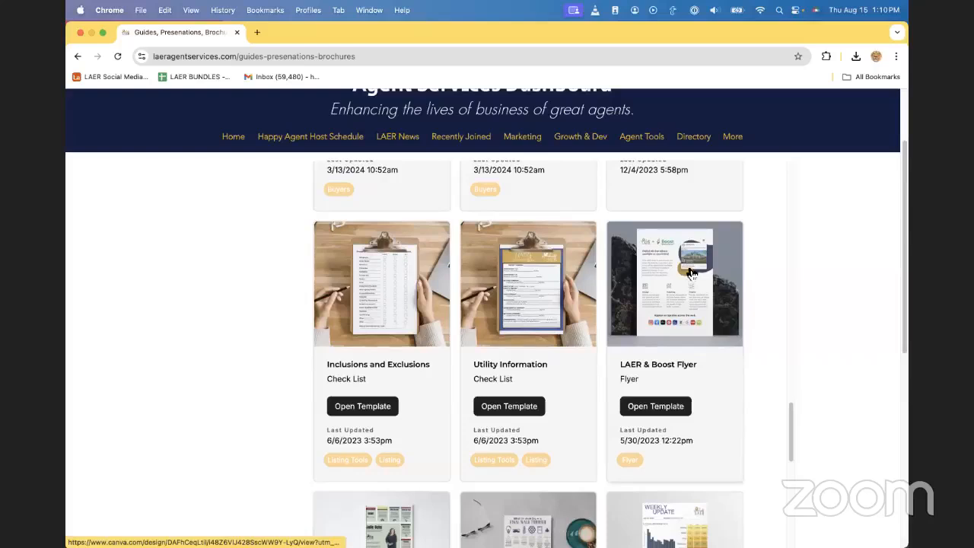
- Create a new design from the LAER & Boost Flyer template and review its content at 75% zoom
left_click(690, 268)
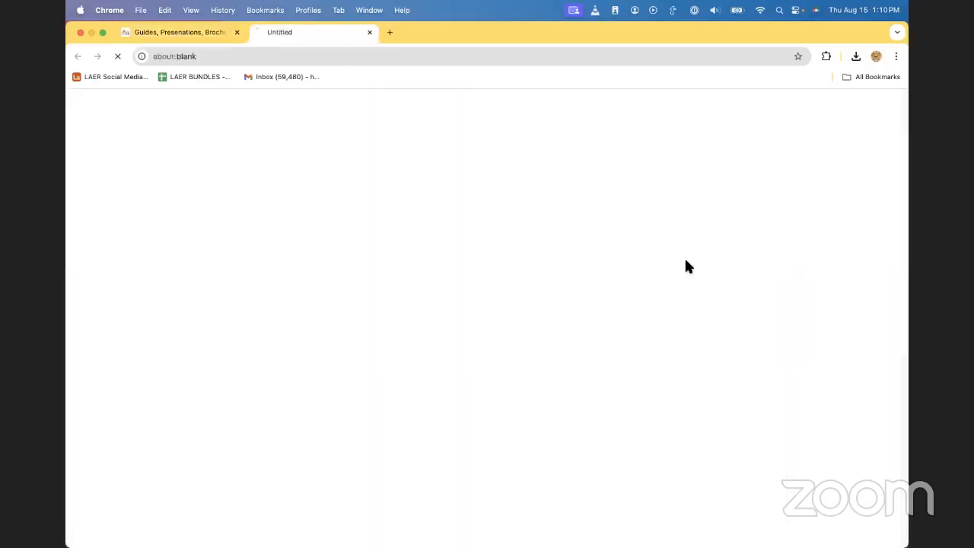
scroll(597, 350, "down", 2)
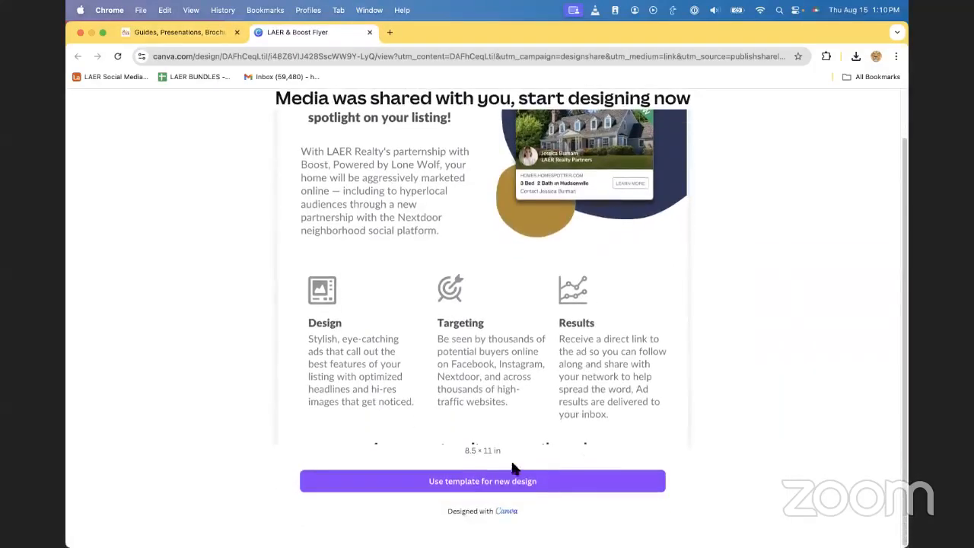
left_click(496, 485)
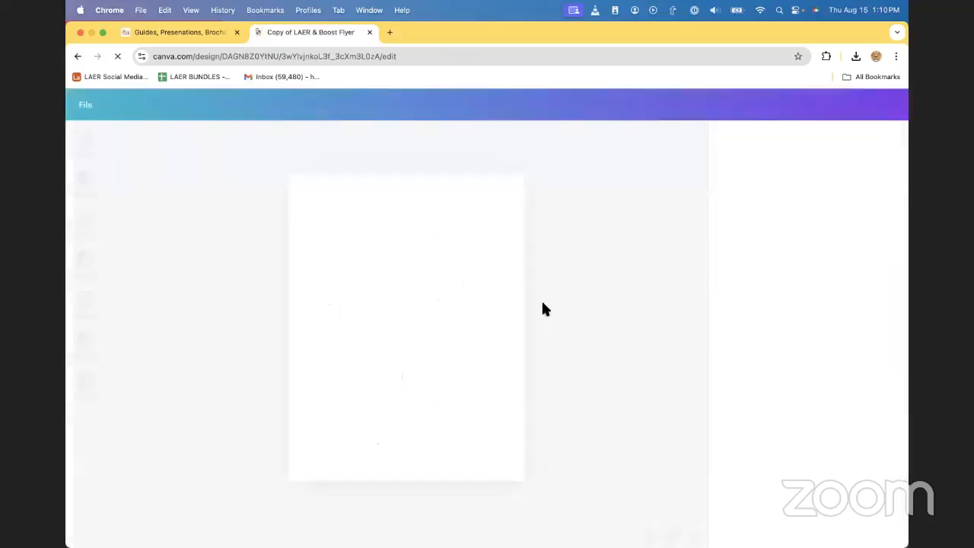
left_click_drag(554, 536, 566, 536)
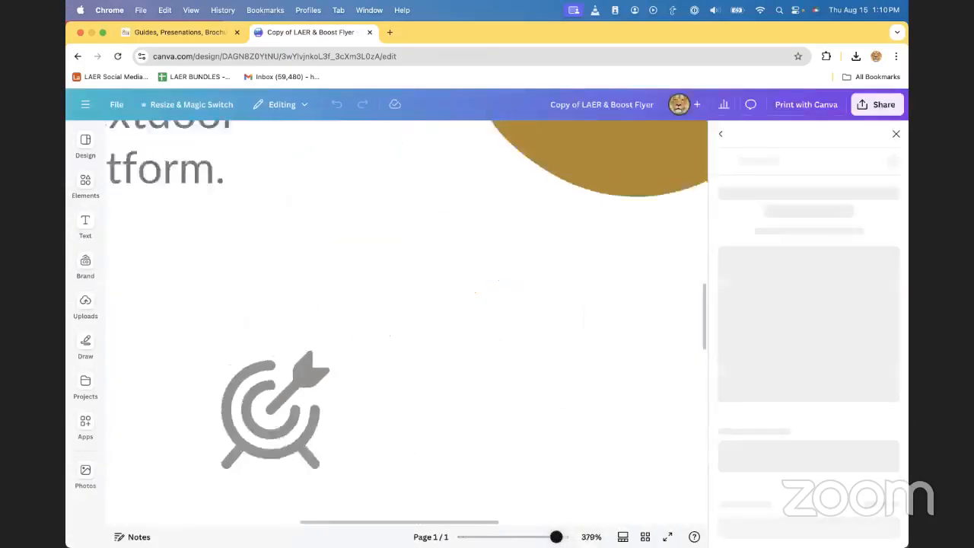
left_click_drag(510, 537, 515, 537)
scroll(273, 286, "down", 2)
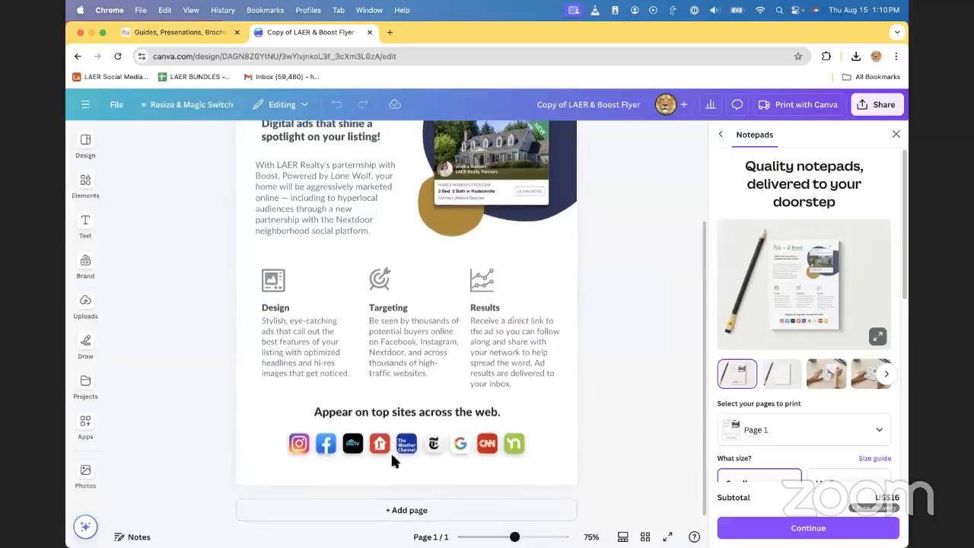
- Review the LAER & Boost Flyer from its heading and sample ad to the row of site logos
scroll(531, 439, "up", 3)
scroll(530, 439, "down", 1)
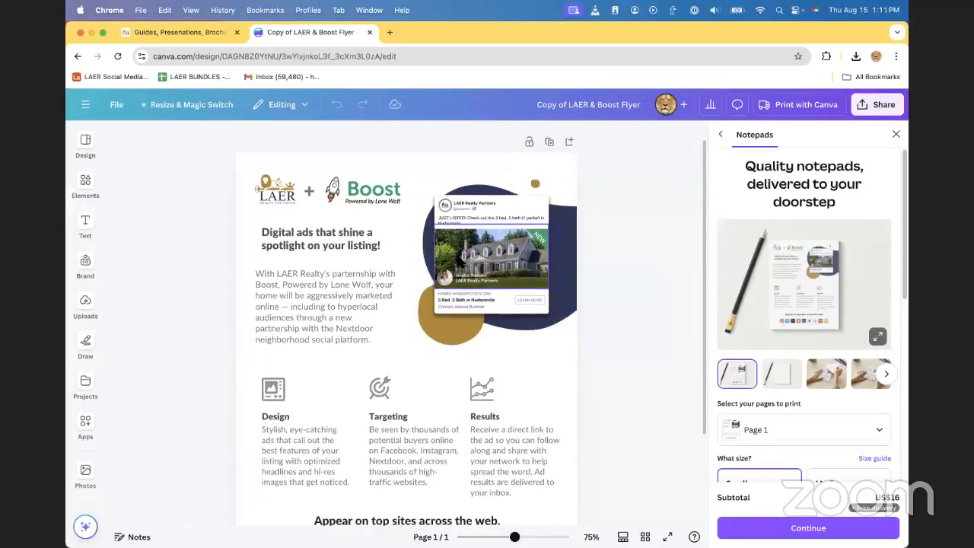
scroll(566, 322, "down", 2)
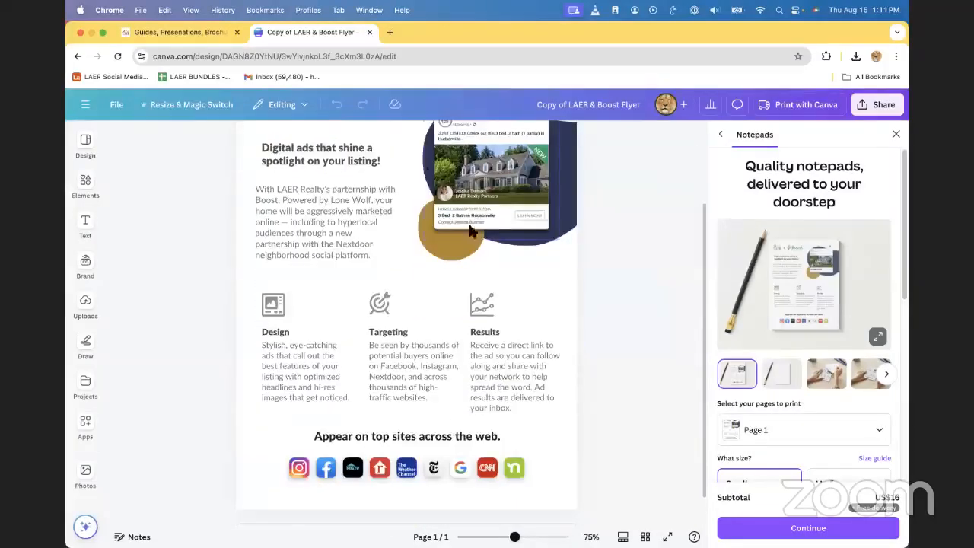
scroll(459, 266, "up", 1)
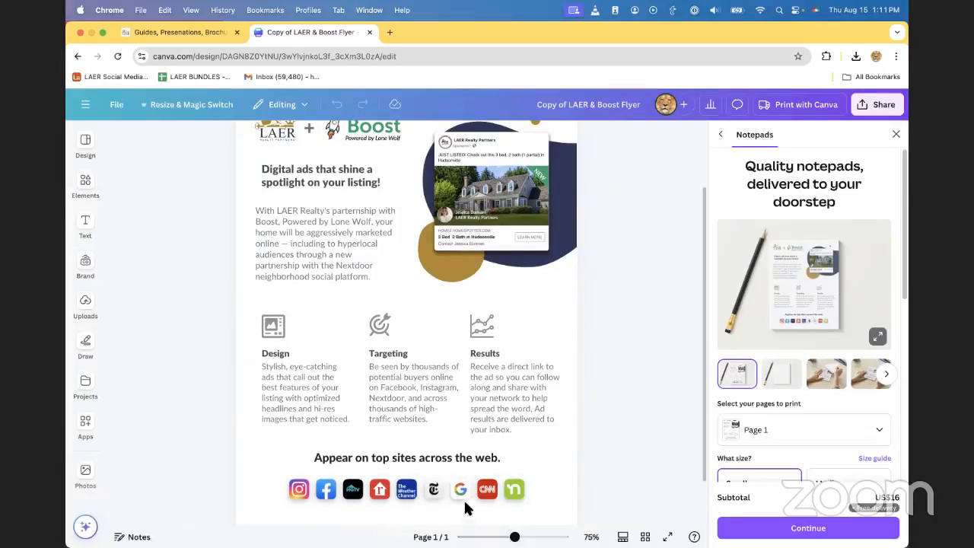
scroll(501, 489, "up", 2)
scroll(439, 316, "down", 2)
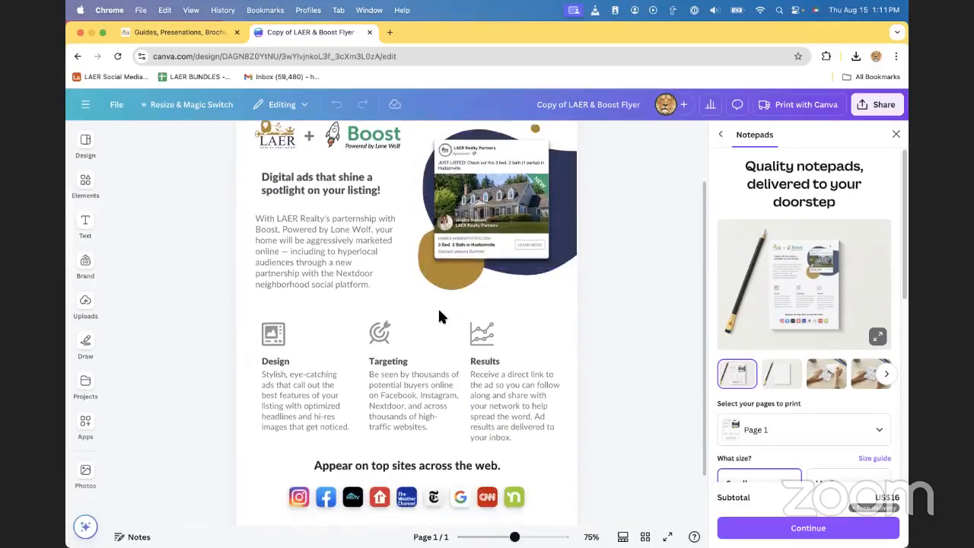
scroll(502, 263, "up", 1)
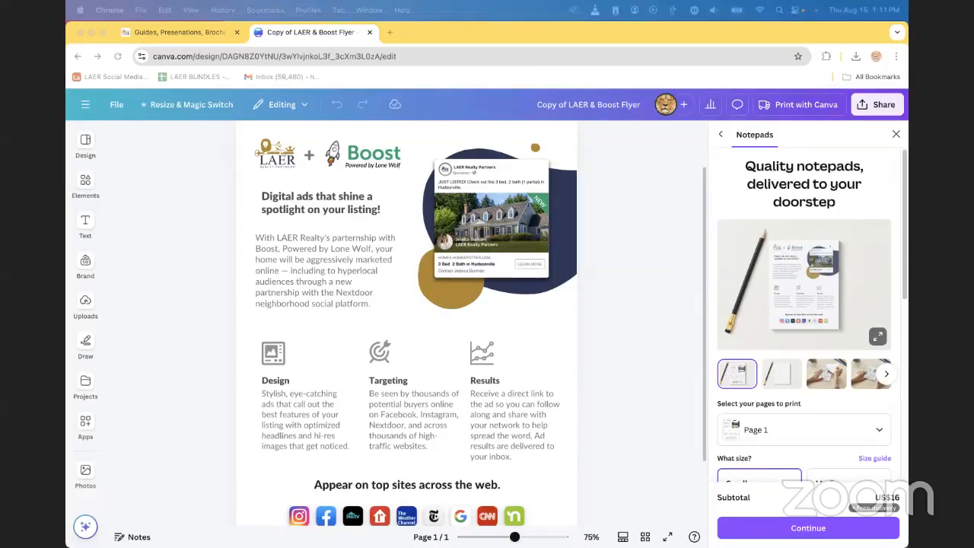
left_click(586, 174)
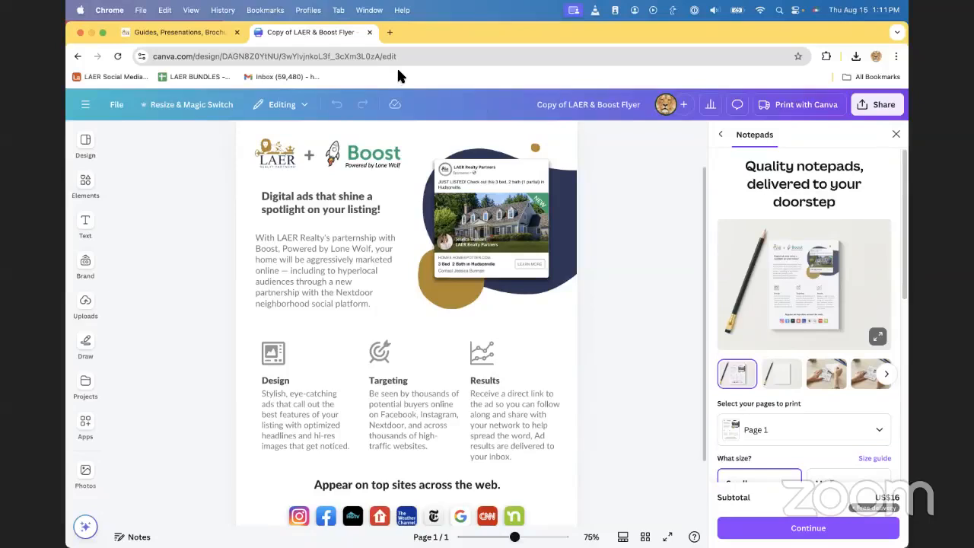
- Show the flyer's sharing options and its download settings, leaving them without downloading
left_click(884, 110)
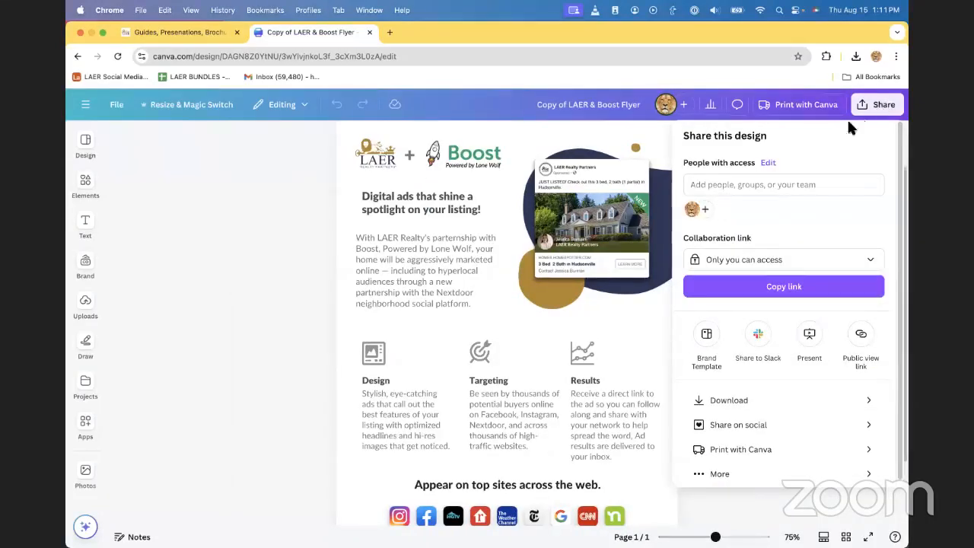
left_click(308, 256)
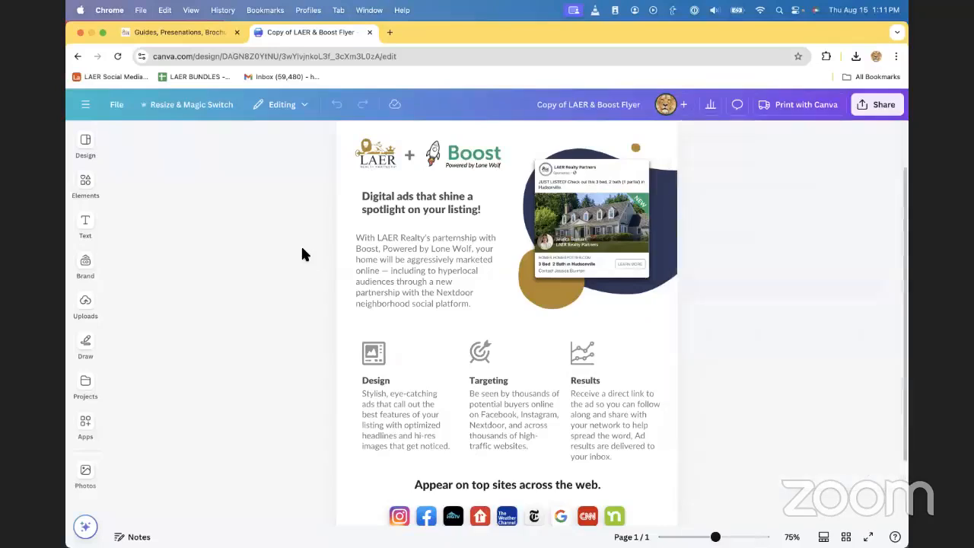
left_click(882, 105)
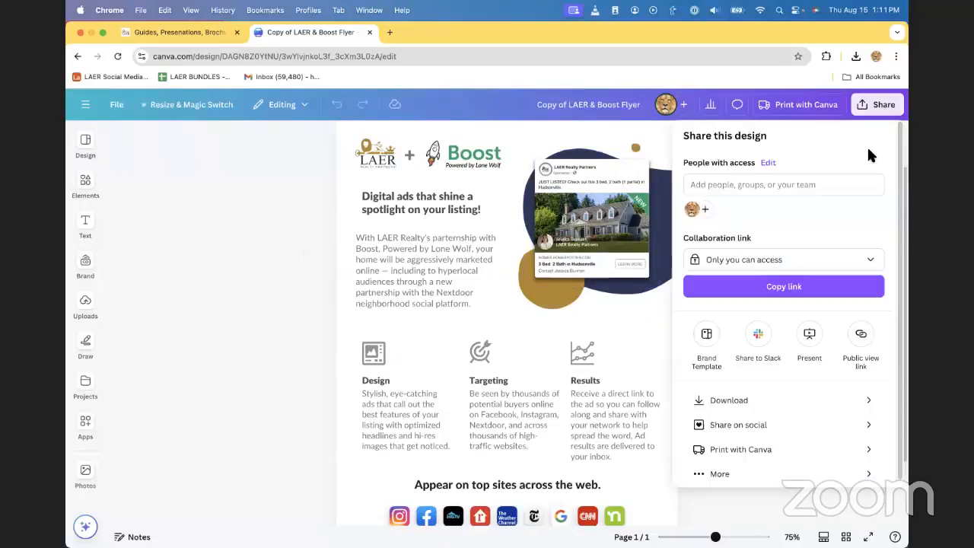
left_click(770, 399)
left_click(281, 177)
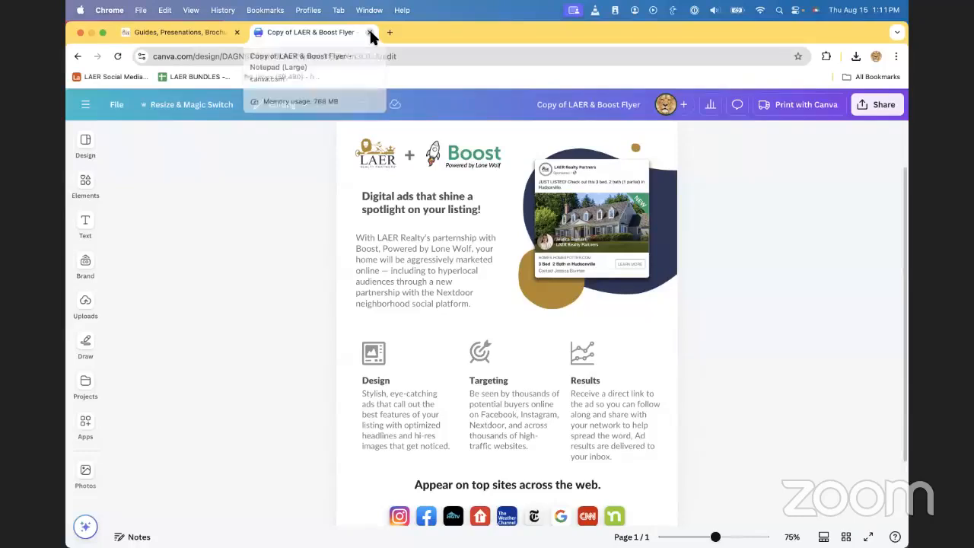
- Close the LAER & Boost Flyer design and return to the first presentations in the template gallery
left_click(369, 32)
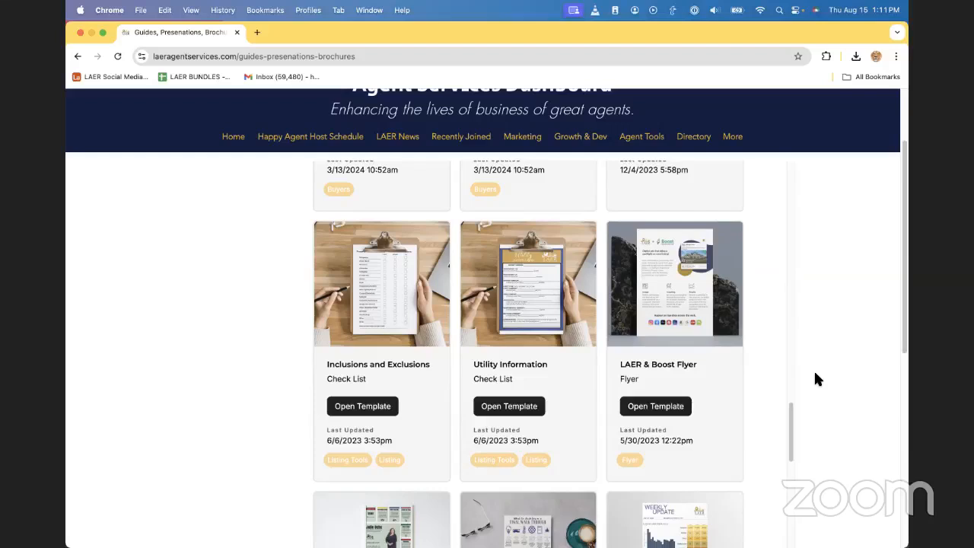
scroll(814, 369, "up", 5)
scroll(781, 396, "up", 3)
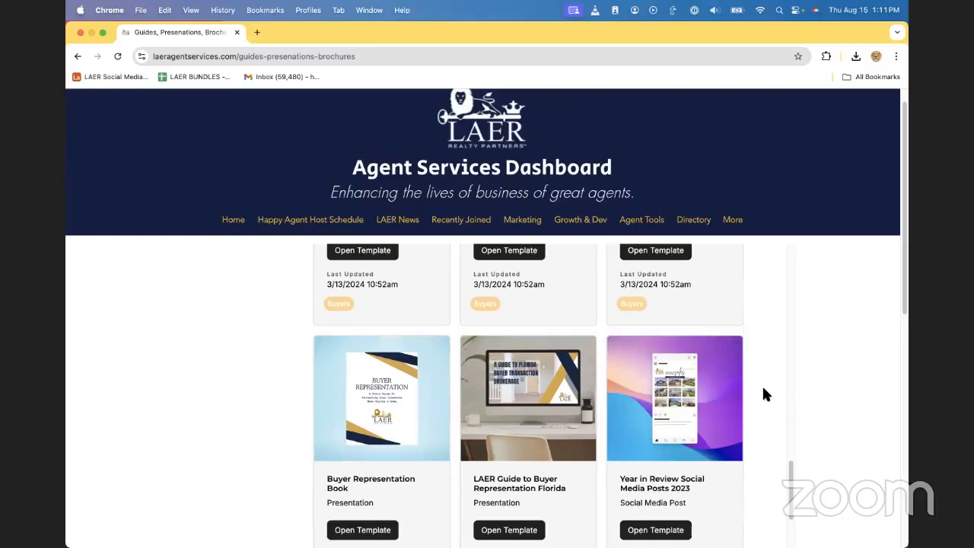
scroll(822, 346, "up", 1)
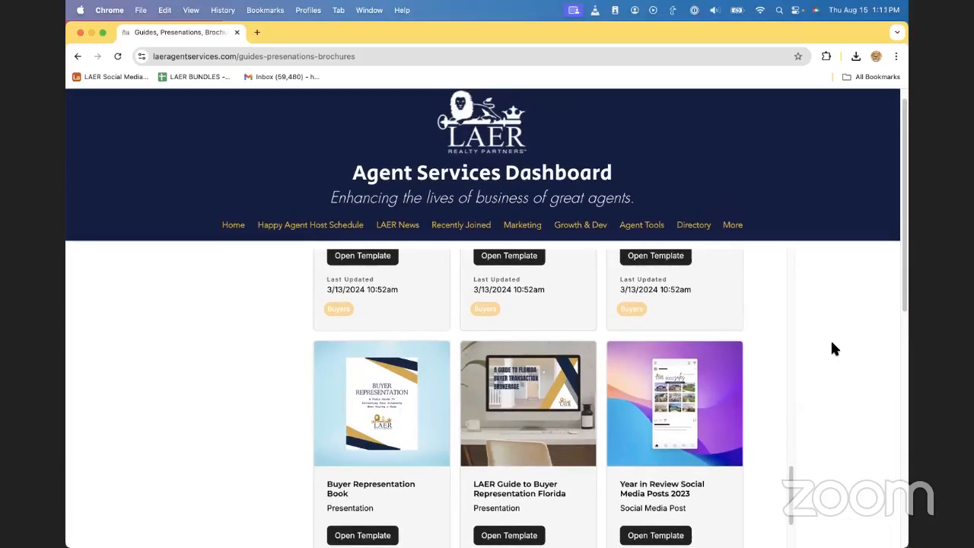
scroll(787, 429, "up", 5)
scroll(788, 430, "up", 8)
scroll(834, 389, "up", 1)
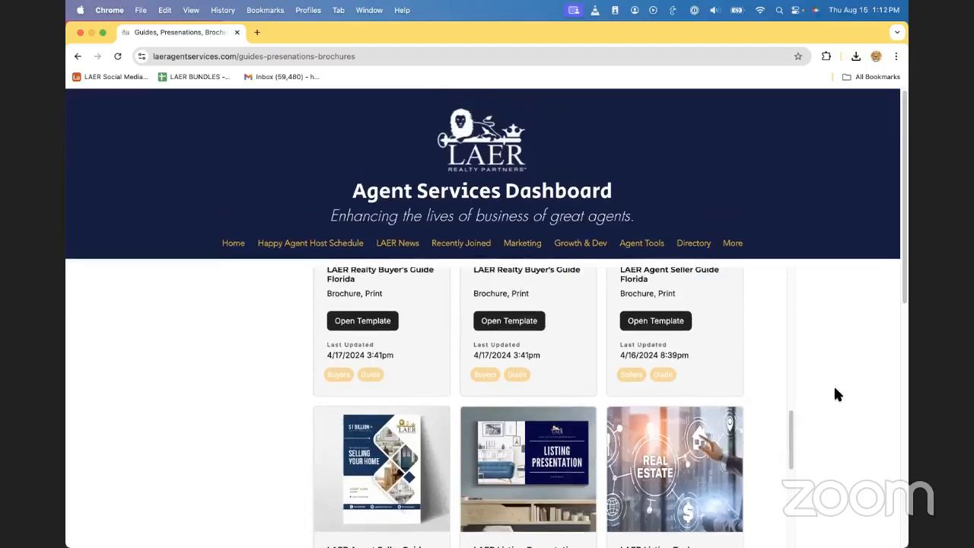
scroll(835, 376, "down", 3)
scroll(826, 362, "up", 1)
scroll(755, 335, "up", 10)
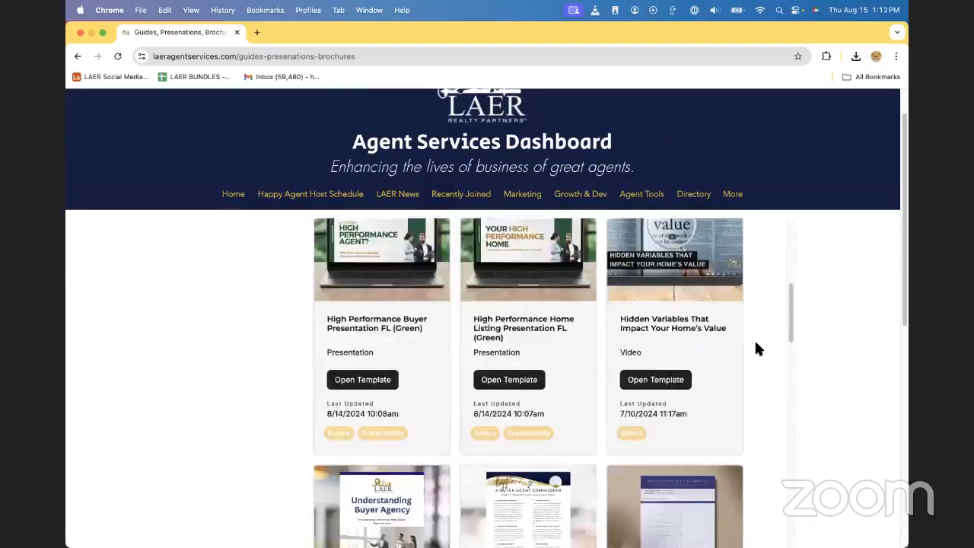
scroll(756, 343, "down", 3)
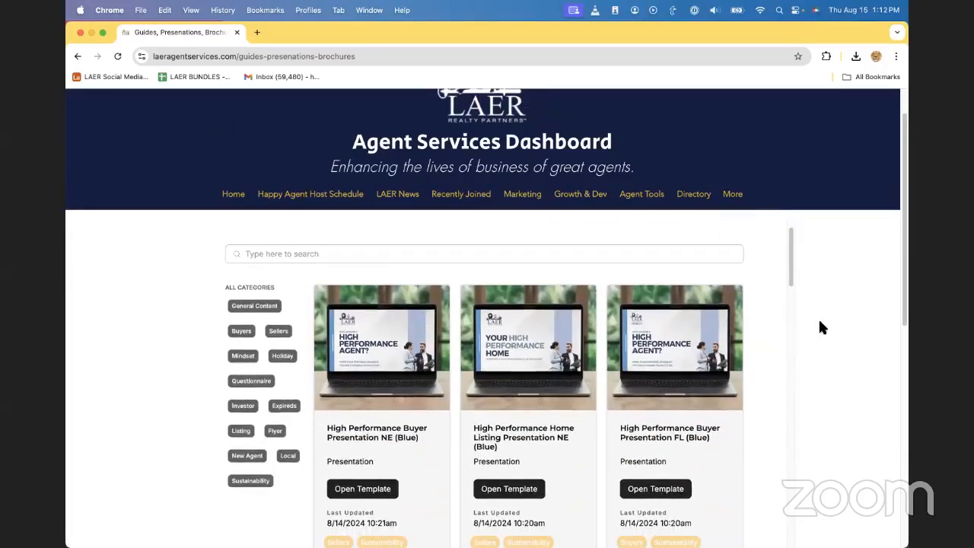
scroll(806, 318, "down", 2)
left_click_drag(791, 177, 790, 177)
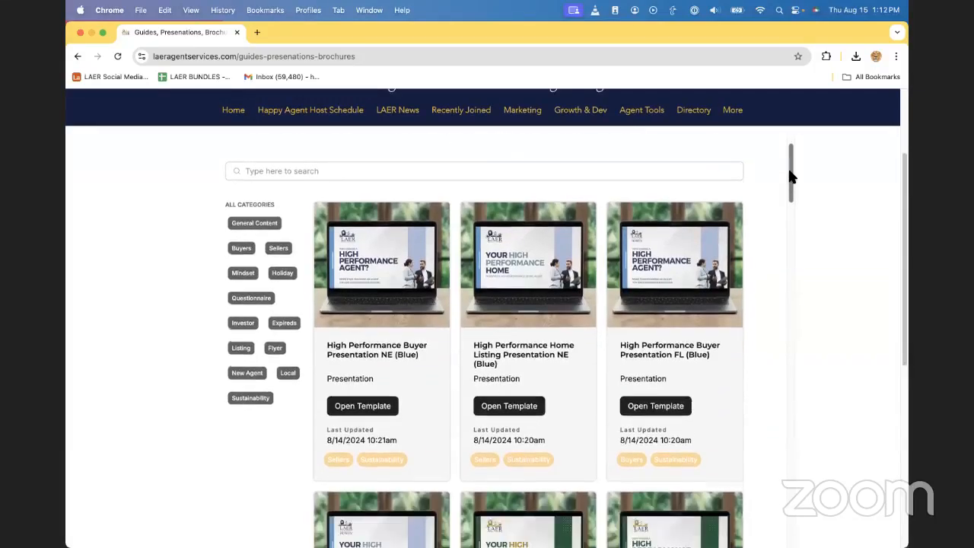
mouse_move(790, 176)
left_mouse_down()
mouse_move(782, 208)
mouse_move(786, 162)
mouse_move(788, 182)
left_mouse_up()
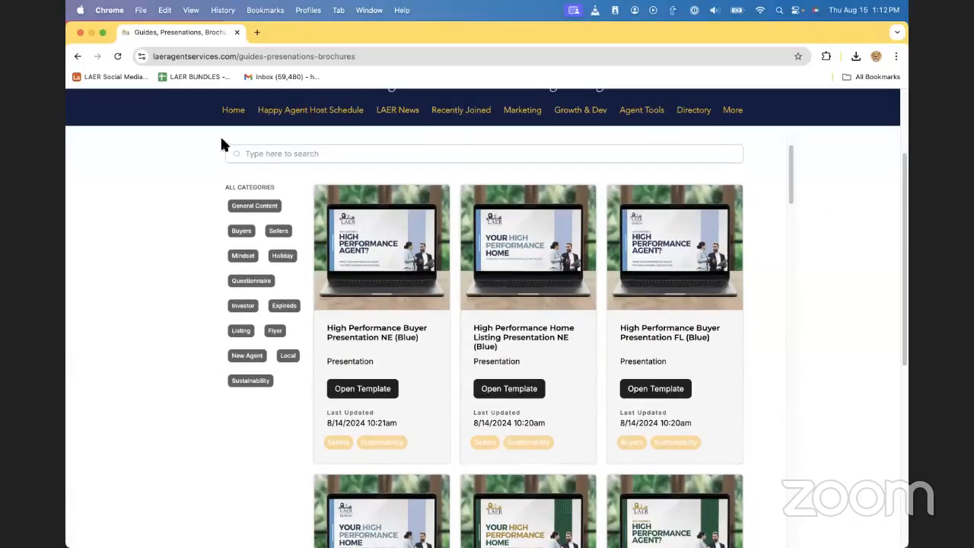
- Browse the template gallery from the High Performance presentations through the buyer agency materials to the buyer and seller guides
mouse_move(407, 30)
left_mouse_down()
mouse_move(701, 42)
mouse_move(400, 107)
mouse_move(403, 25)
left_mouse_up()
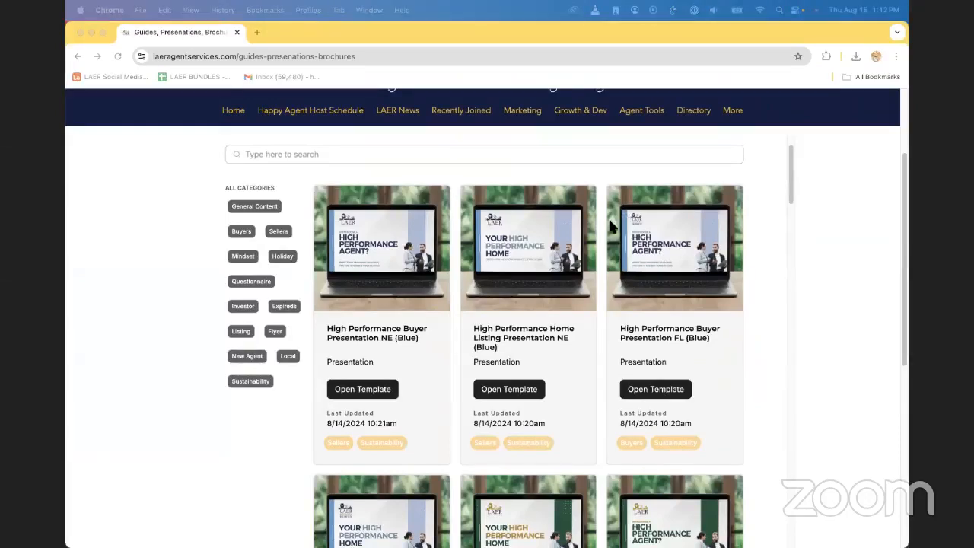
left_click(120, 241)
scroll(134, 240, "up", 2)
scroll(209, 271, "down", 1)
scroll(213, 371, "down", 3)
scroll(487, 388, "down", 2)
scroll(487, 411, "up", 3)
scroll(816, 327, "down", 3)
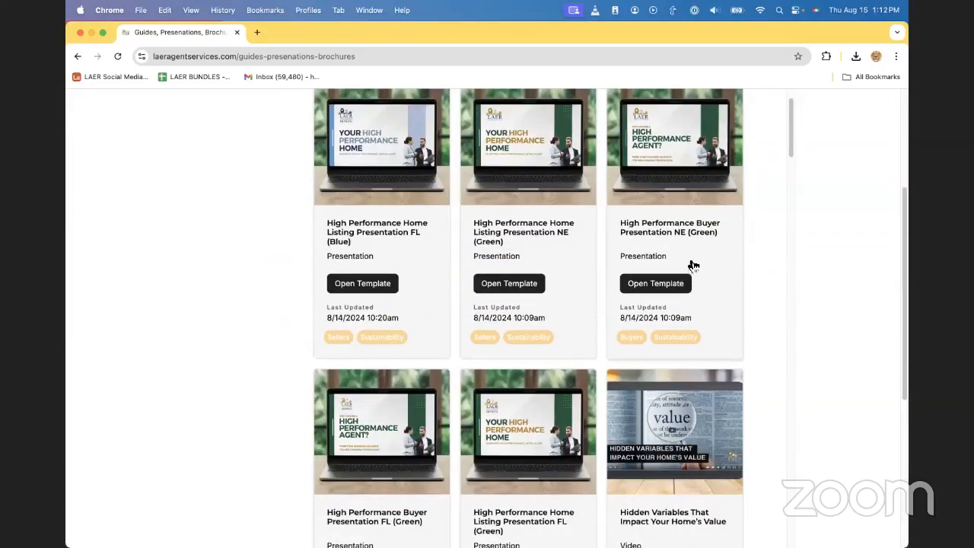
scroll(691, 264, "down", 3)
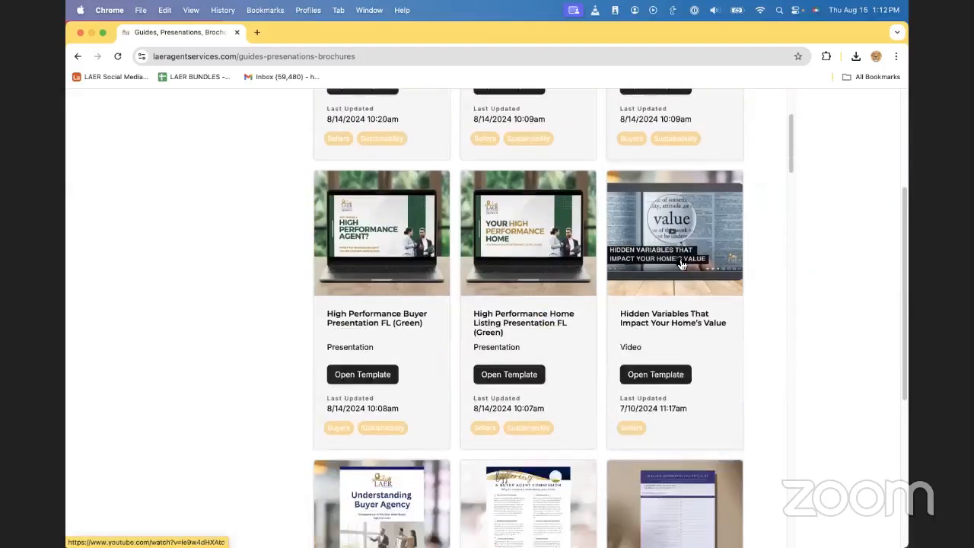
scroll(681, 261, "down", 3)
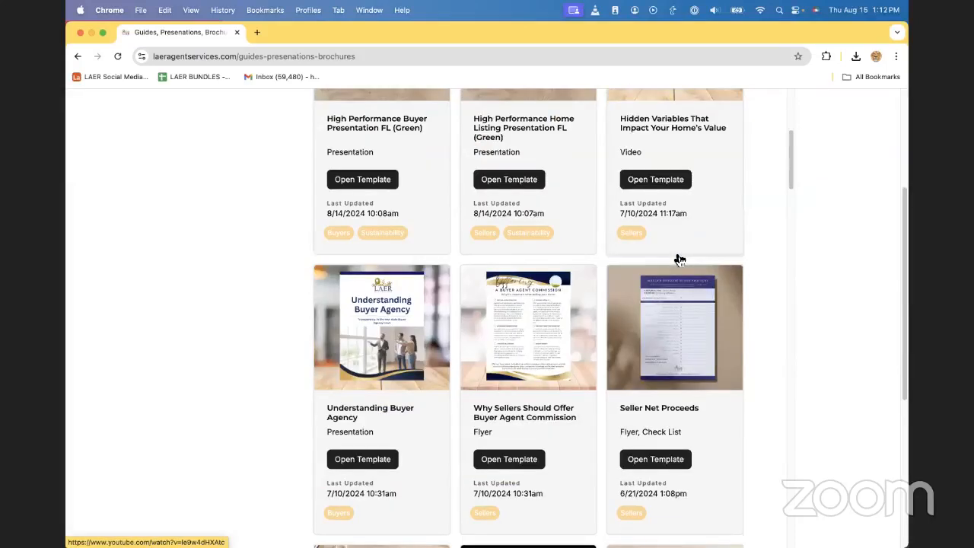
scroll(626, 355, "down", 1)
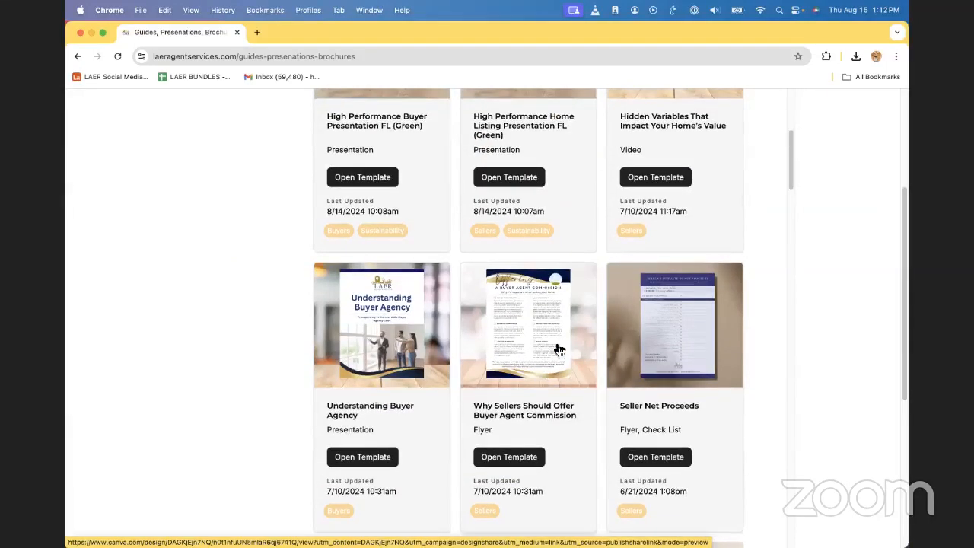
scroll(556, 335, "down", 3)
scroll(605, 281, "down", 1)
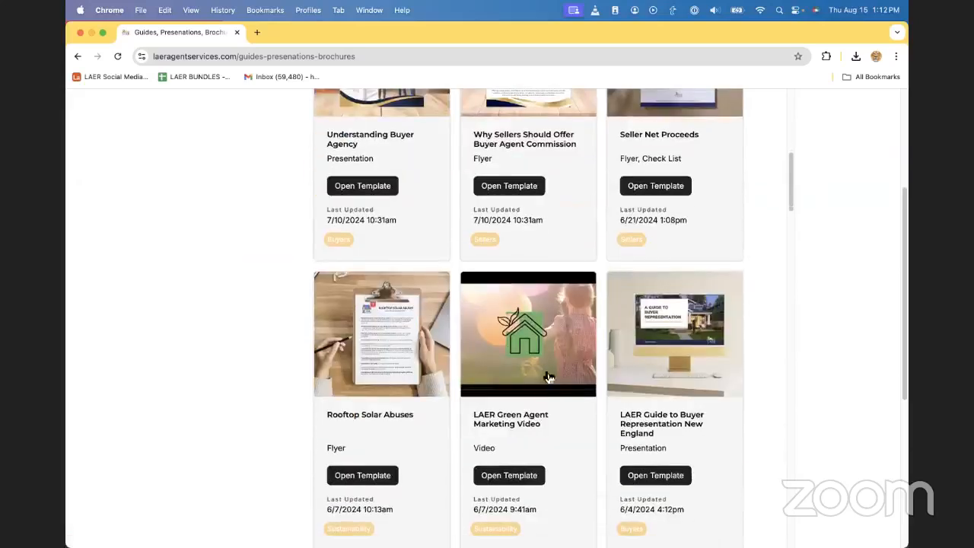
scroll(624, 343, "down", 5)
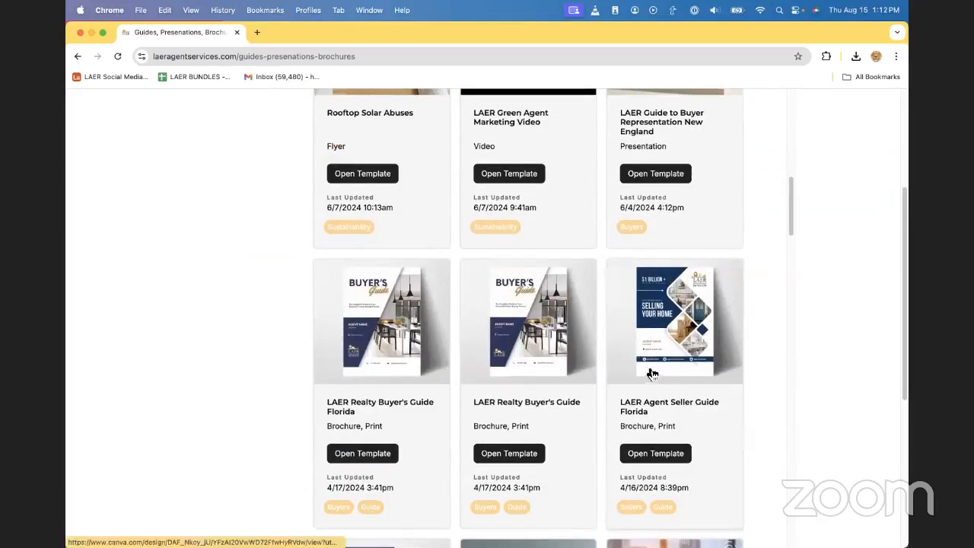
- Go back to the gallery's content type filters and look over the blue High Performance presentations
scroll(653, 371, "up", 15)
scroll(656, 368, "up", 2)
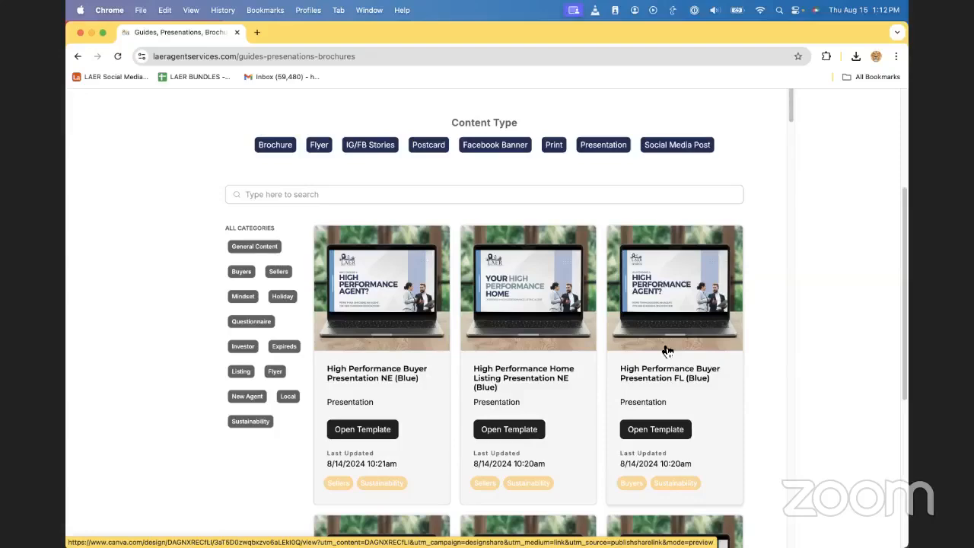
scroll(576, 257, "down", 2)
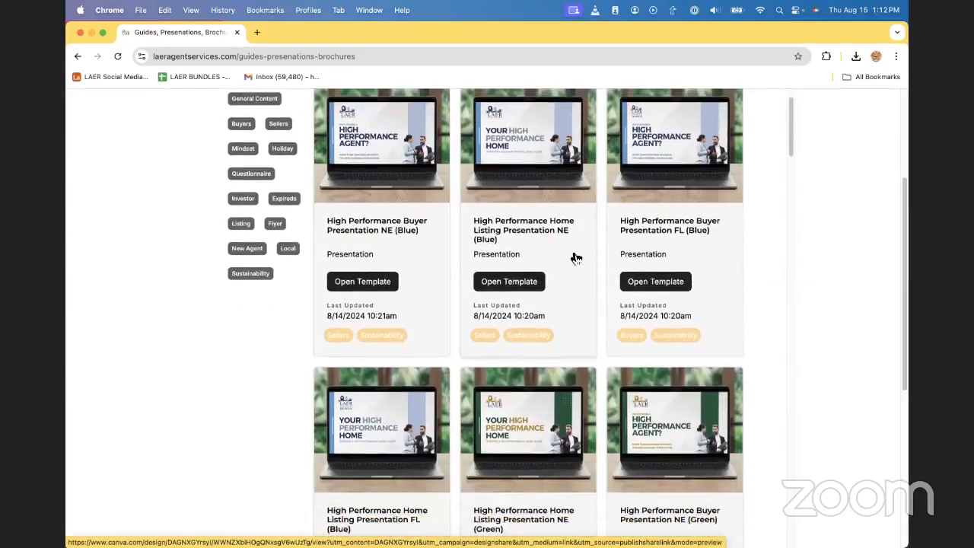
scroll(667, 256, "up", 2)
scroll(665, 257, "down", 2)
scroll(668, 232, "up", 2)
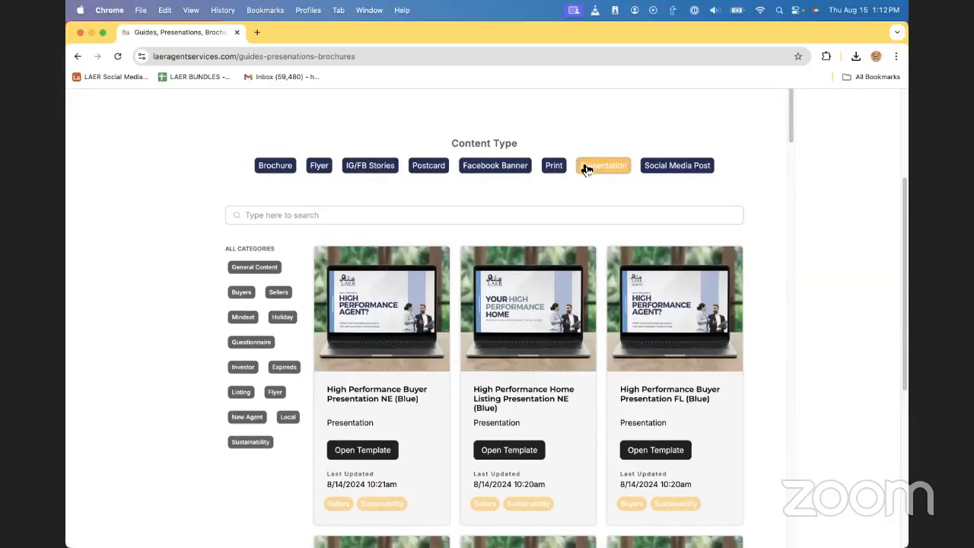
- Create a new design from the Understanding Buyer Agency template
left_click_drag(790, 116, 787, 200)
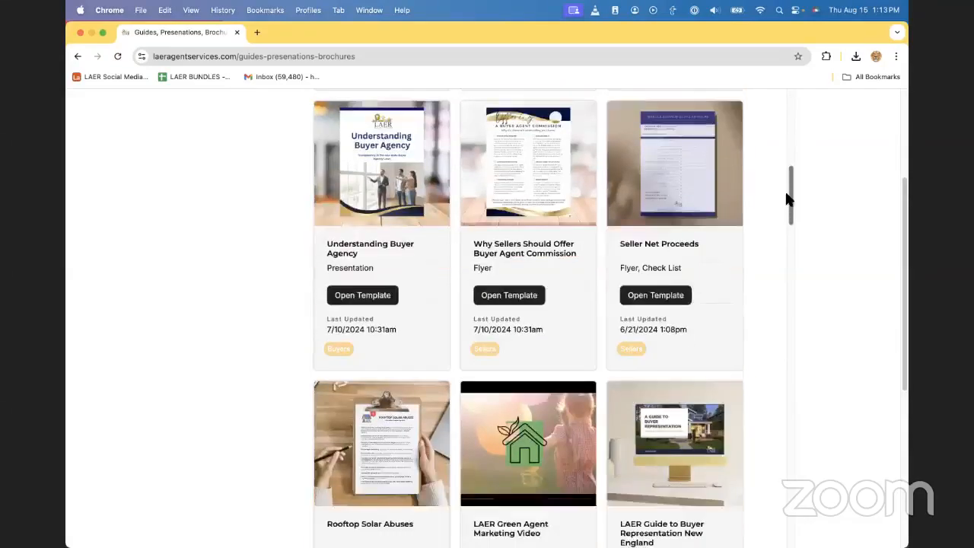
left_click(389, 197)
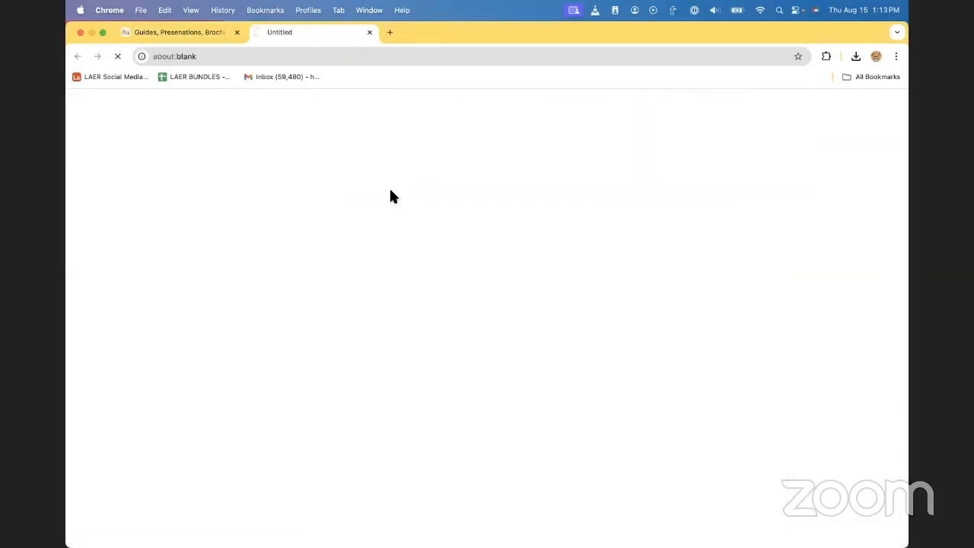
left_click(583, 528)
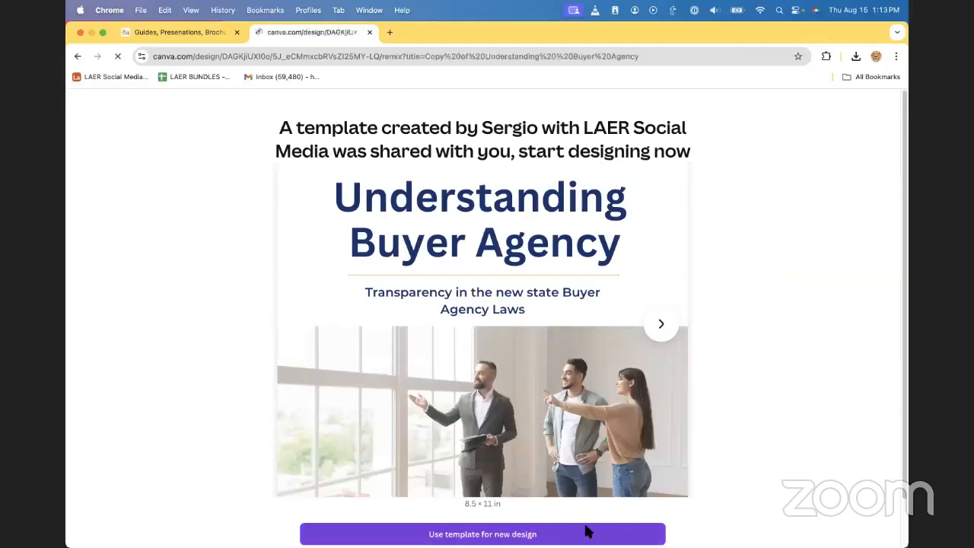
- Review the Understanding Buyer Agency pages at 78% zoom, from the cover to the page on how buyer's agents are compensated
left_click_drag(738, 537, 723, 537)
scroll(755, 403, "down", 2)
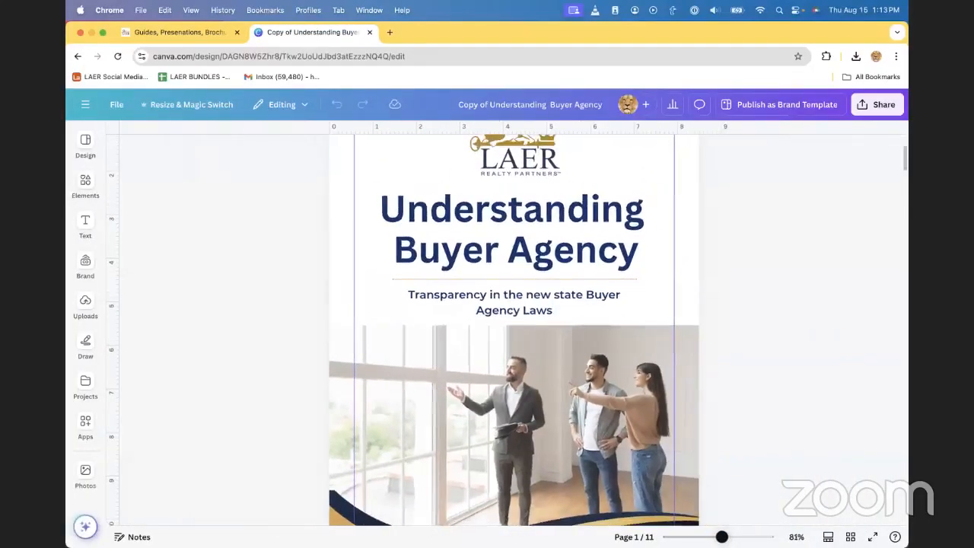
scroll(753, 339, "down", 15)
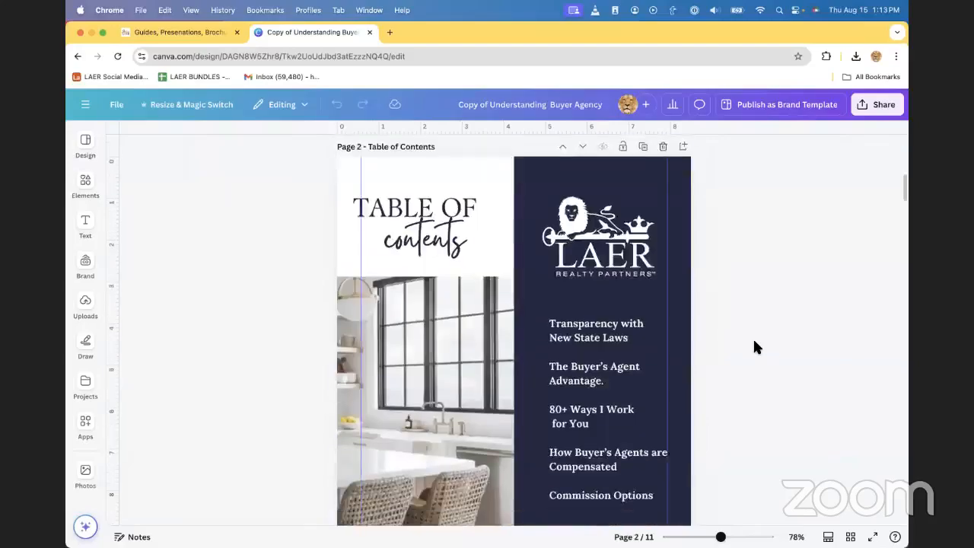
scroll(752, 349, "down", 20)
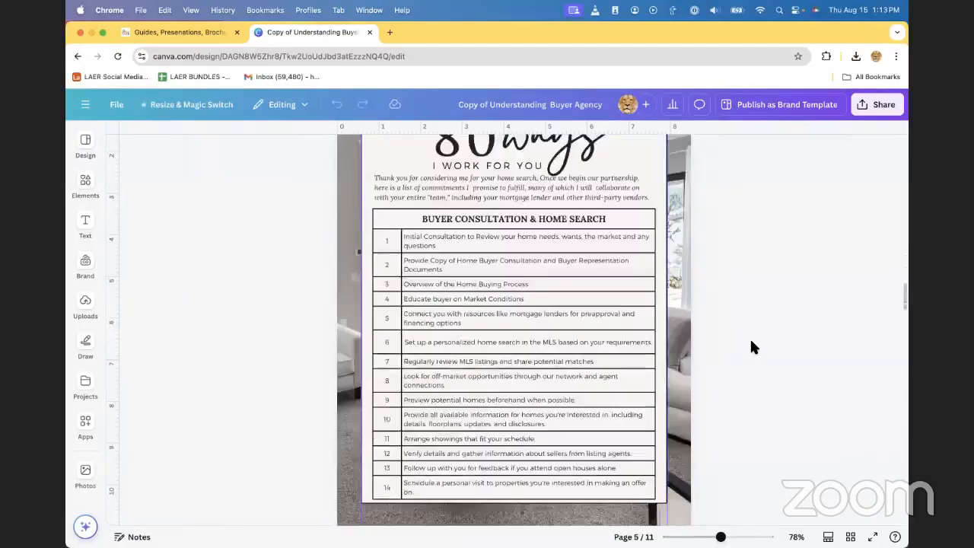
scroll(742, 308, "down", 15)
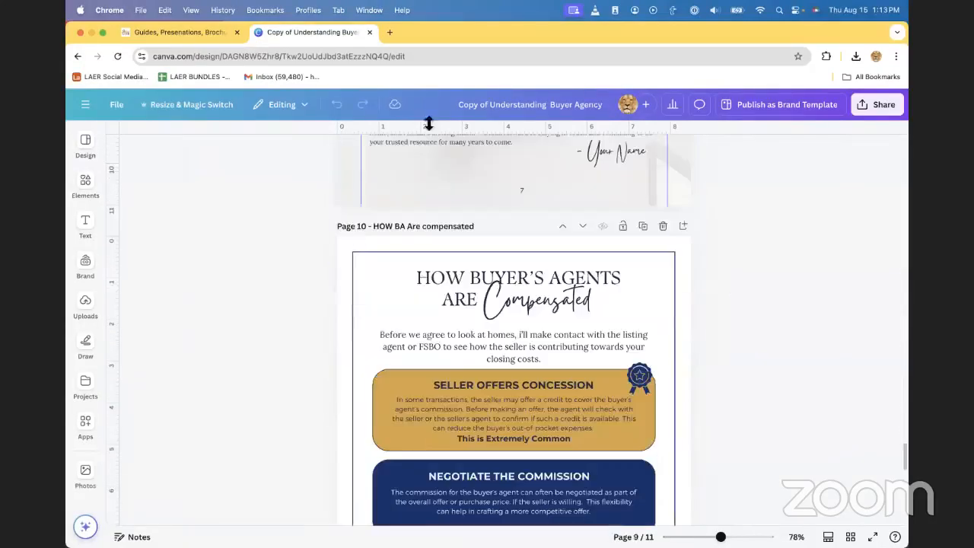
- Close the Understanding Buyer Agency design and go back to the template gallery's content type filters
left_click(370, 33)
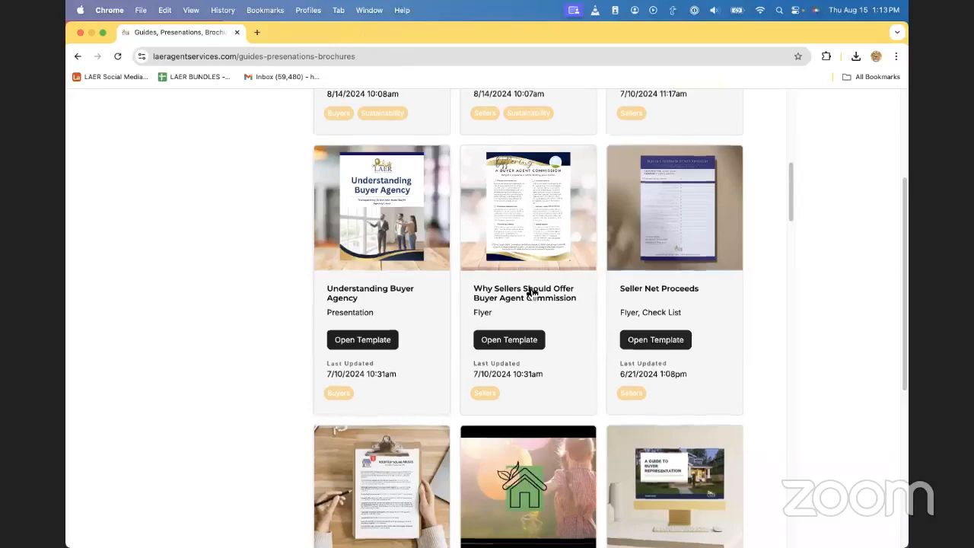
scroll(589, 280, "up", 5)
scroll(588, 280, "up", 5)
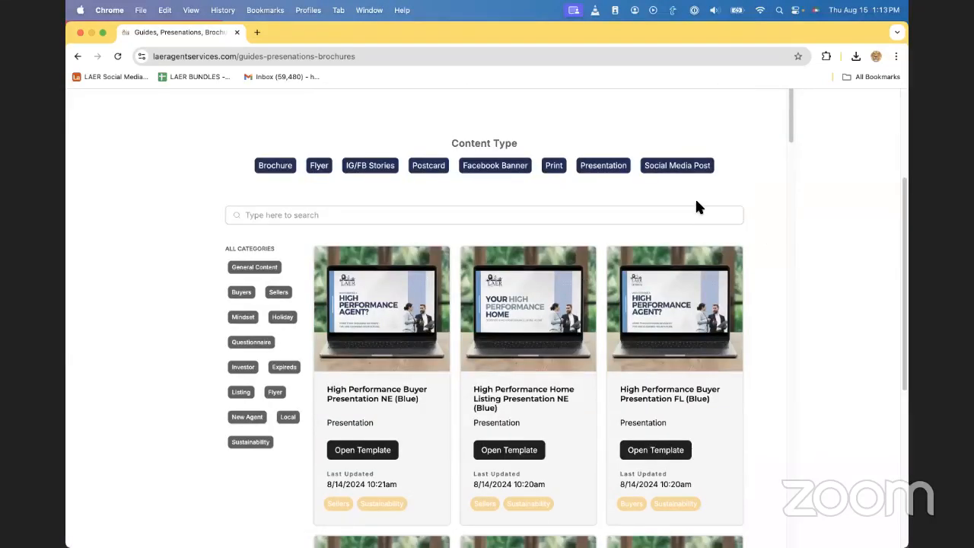
- Open laeragentservices.com in a new browser tab
left_click_drag(557, 40, 636, 76)
key("super+t")
type("laeragentservices.com")
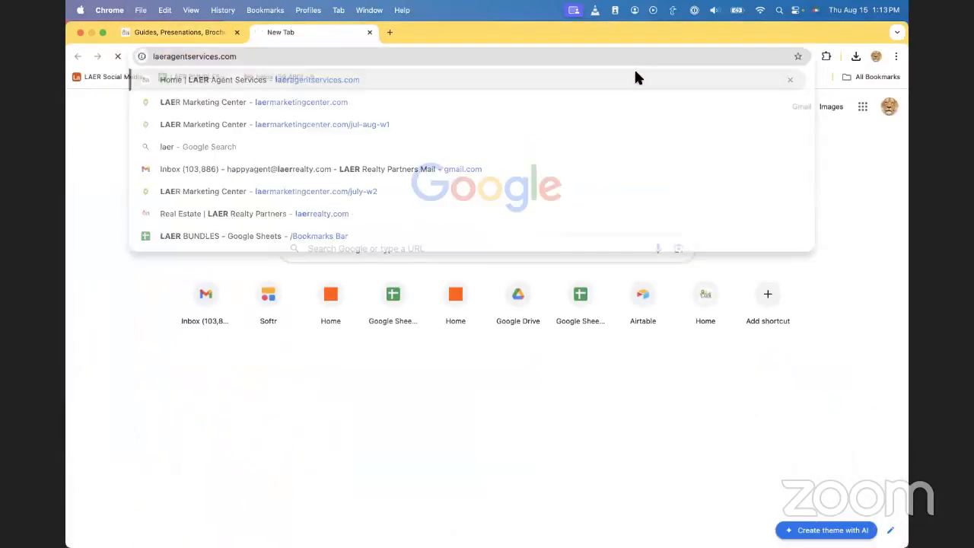
key("Return")
- Open The ROAR Report from the homepage's Marketing, Branding and Presentations resources
scroll(651, 113, "down", 8)
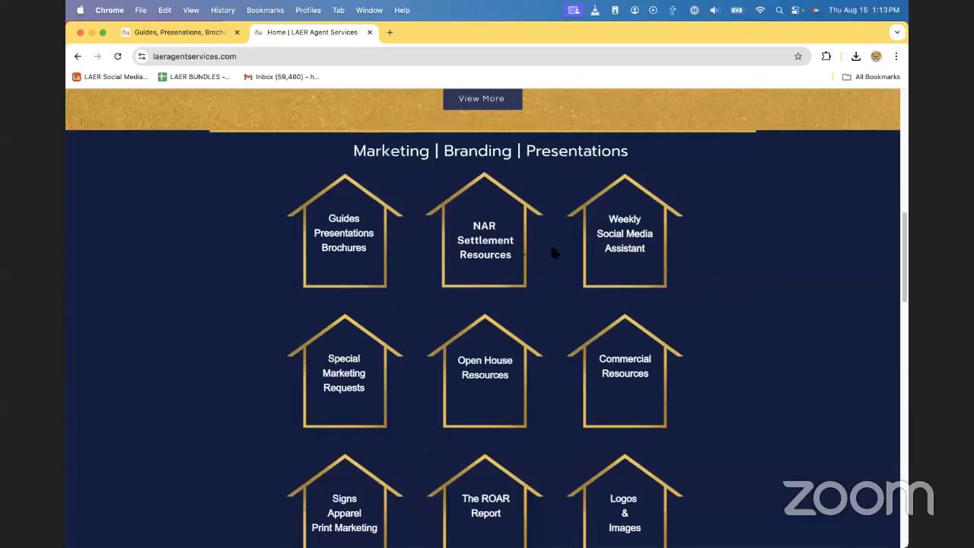
scroll(589, 304, "down", 3)
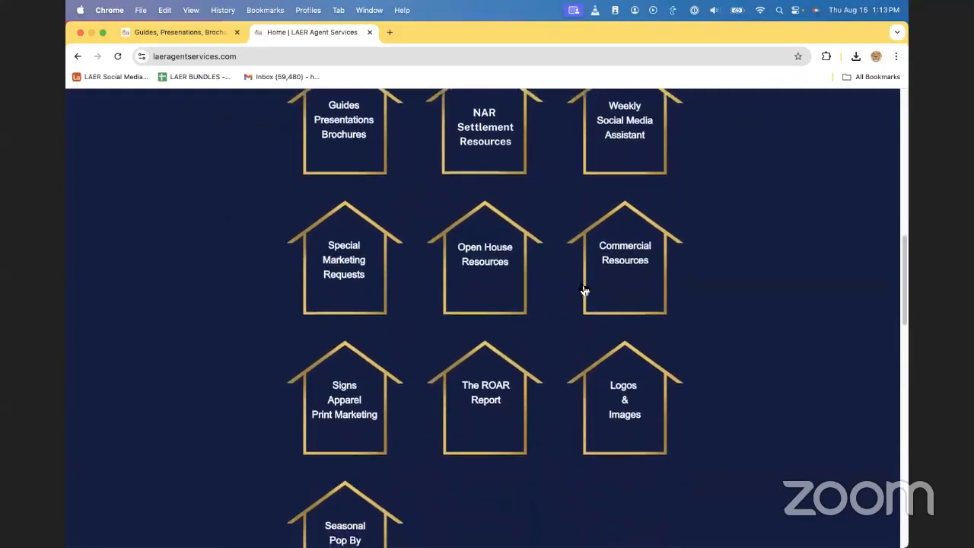
scroll(426, 305, "down", 2)
left_click(480, 314)
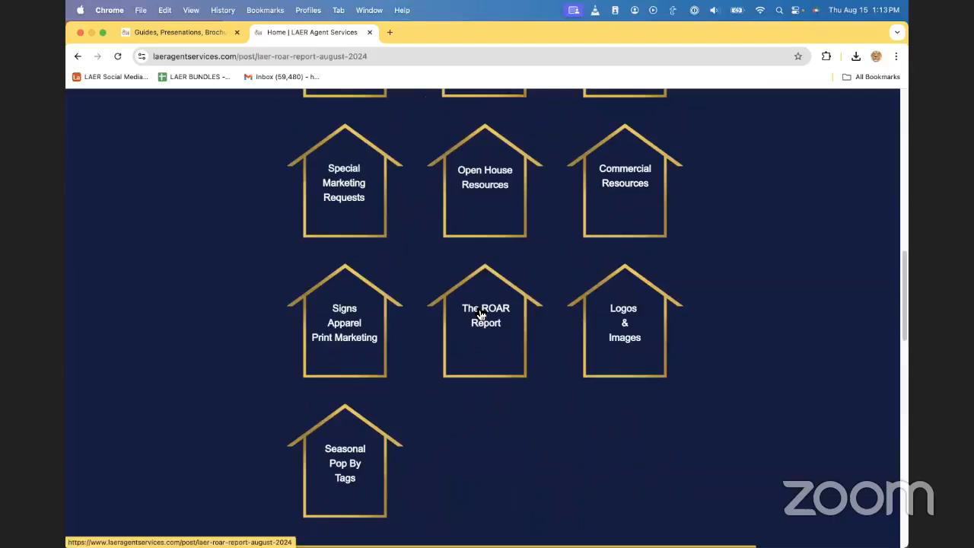
- Create a new design from the August 2024 Roar Report's 11x17 Canva template
scroll(170, 274, "down", 4)
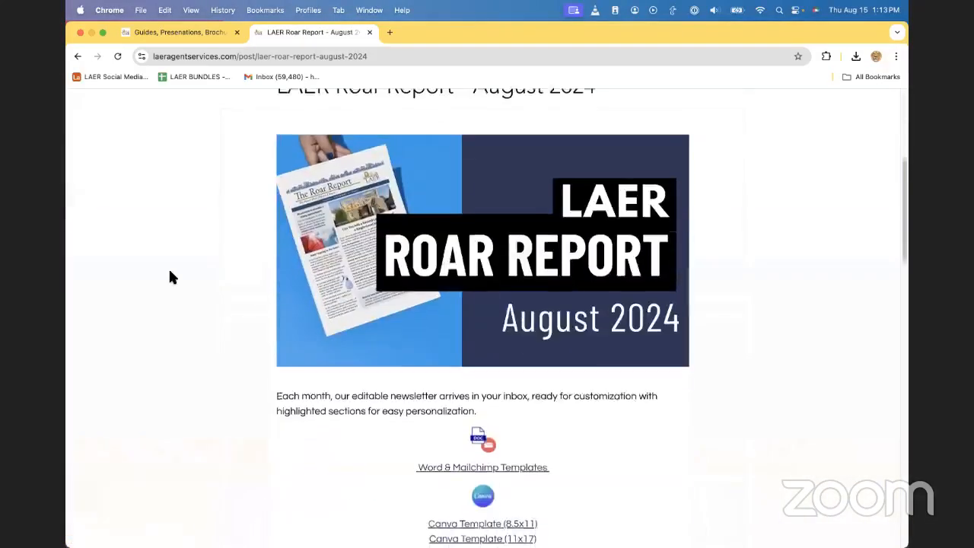
scroll(461, 338, "down", 3)
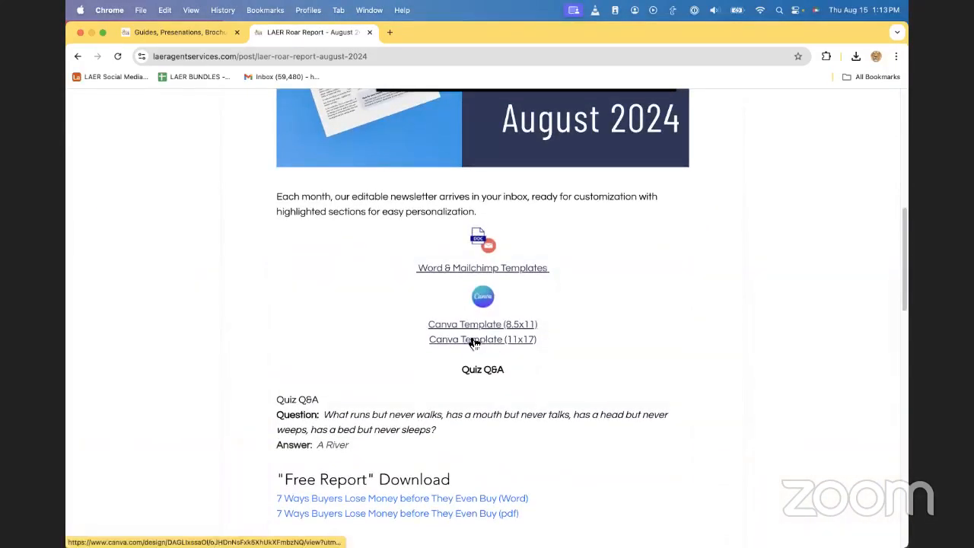
left_click(460, 339)
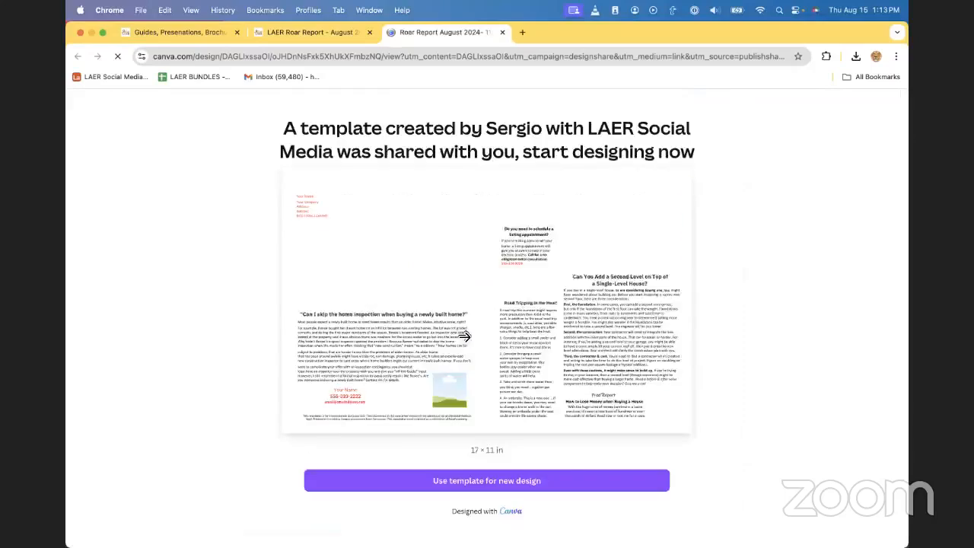
left_click(468, 483)
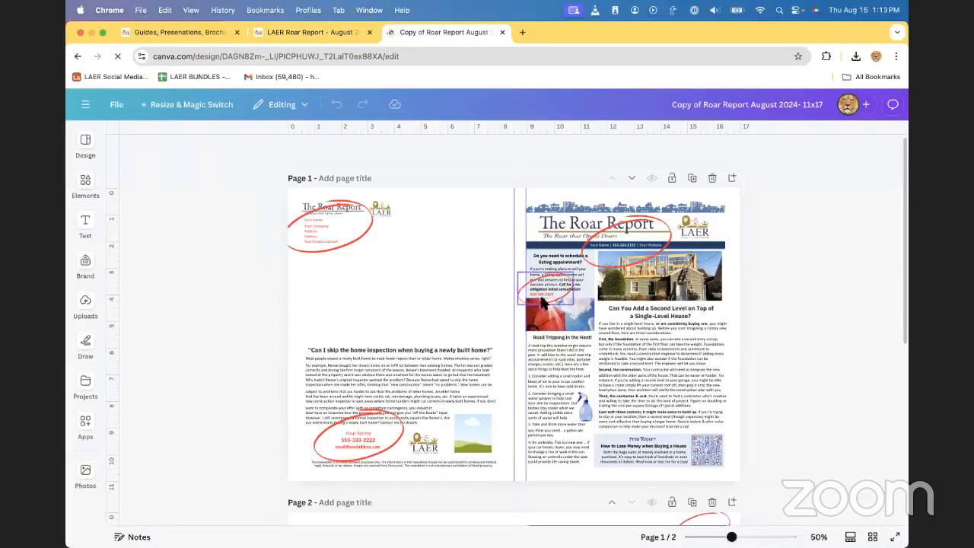
- Rename the newsletter design as "Roar Report August 2024- 11x17" while viewing its first page at 72% zoom
scroll(515, 352, "up", 5)
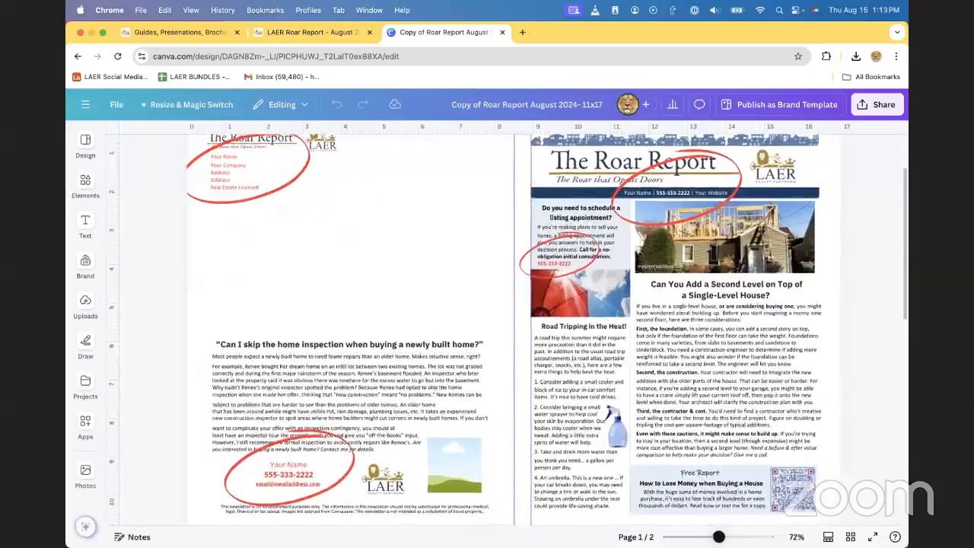
left_click_drag(721, 537, 718, 537)
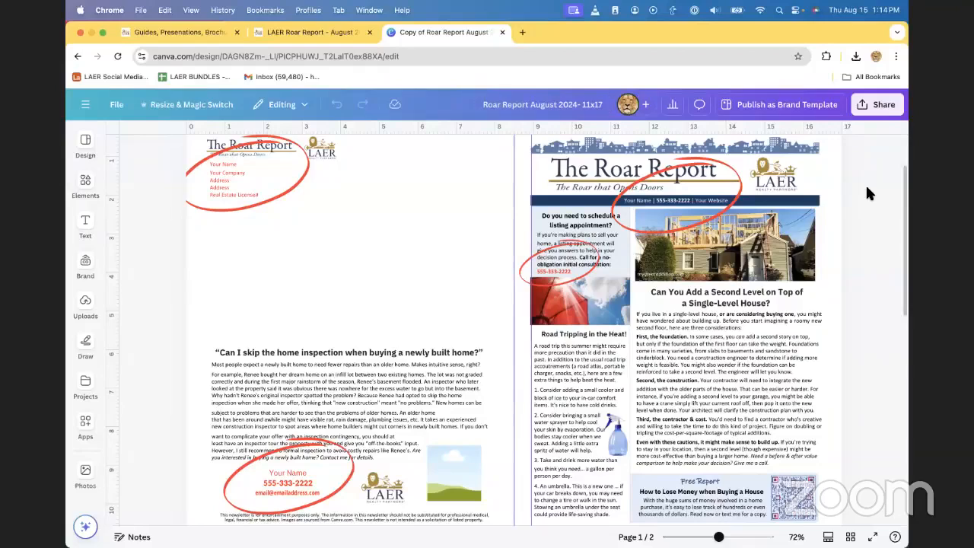
scroll(437, 230, "up", 2)
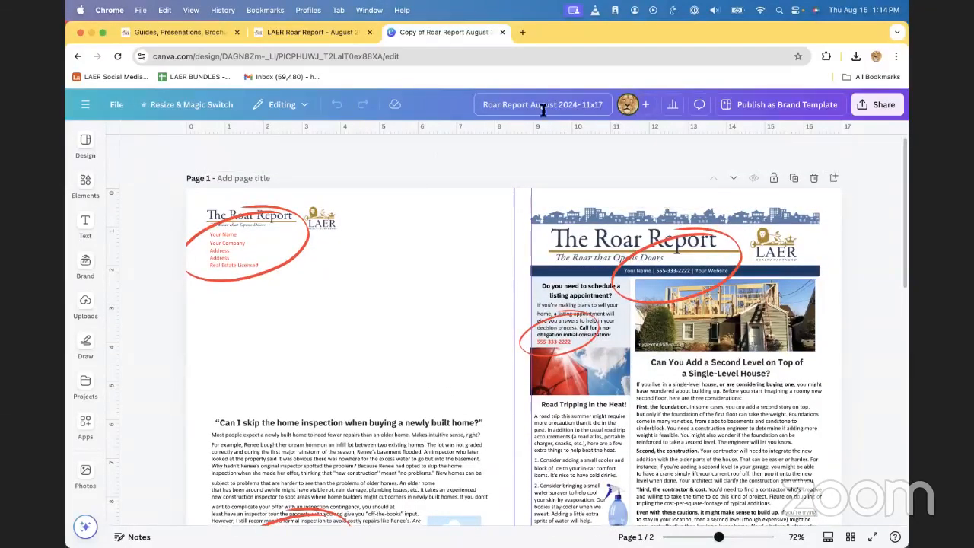
- Review both newsletter pages, checking the circled contact placeholders, the articles and the bottom of page 2 at 81% zoom
scroll(495, 228, "down", 2)
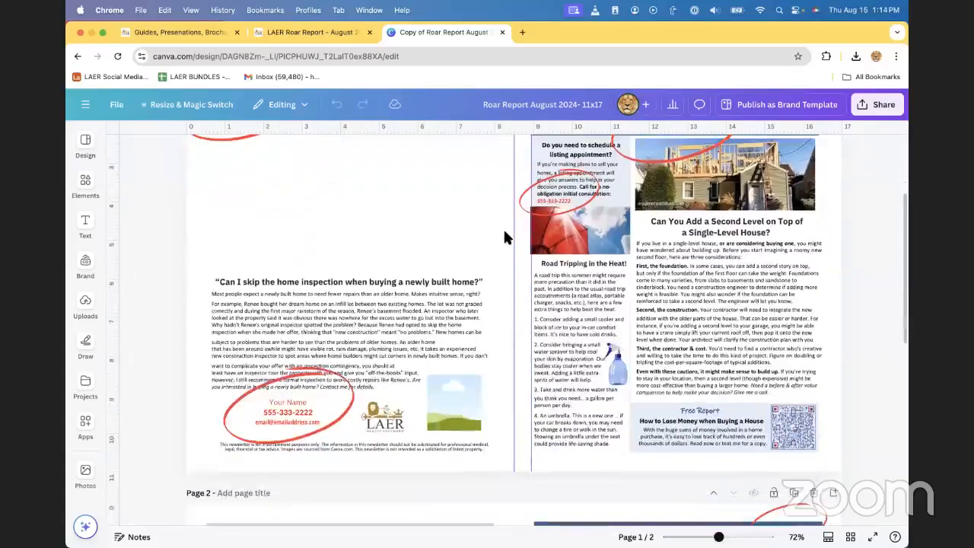
scroll(467, 262, "down", 5)
scroll(607, 396, "up", 6)
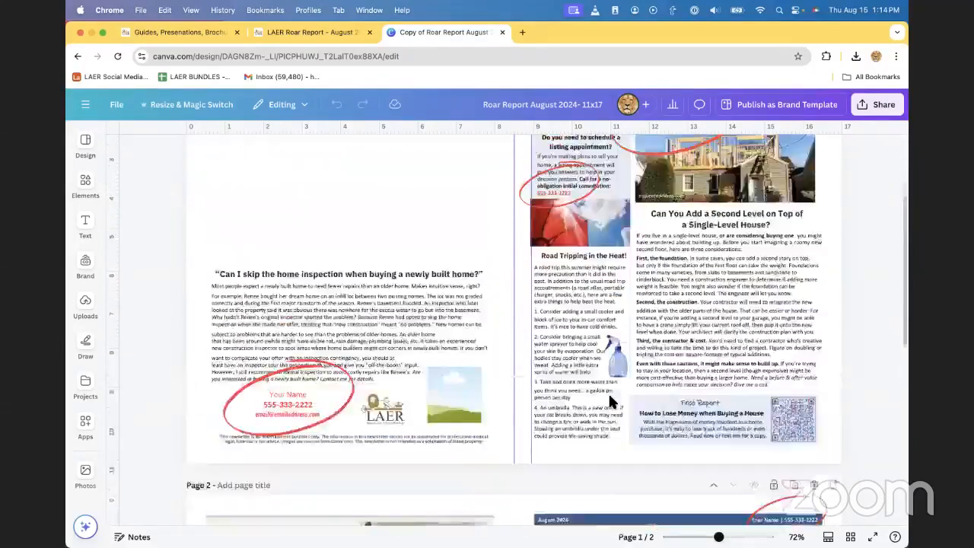
scroll(606, 385, "up", 1)
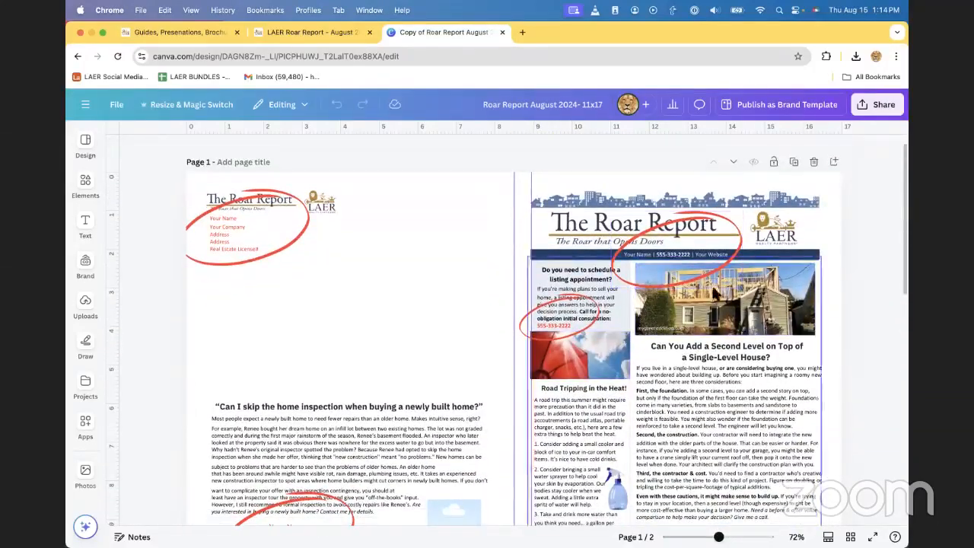
scroll(609, 297, "down", 20)
scroll(362, 382, "down", 4)
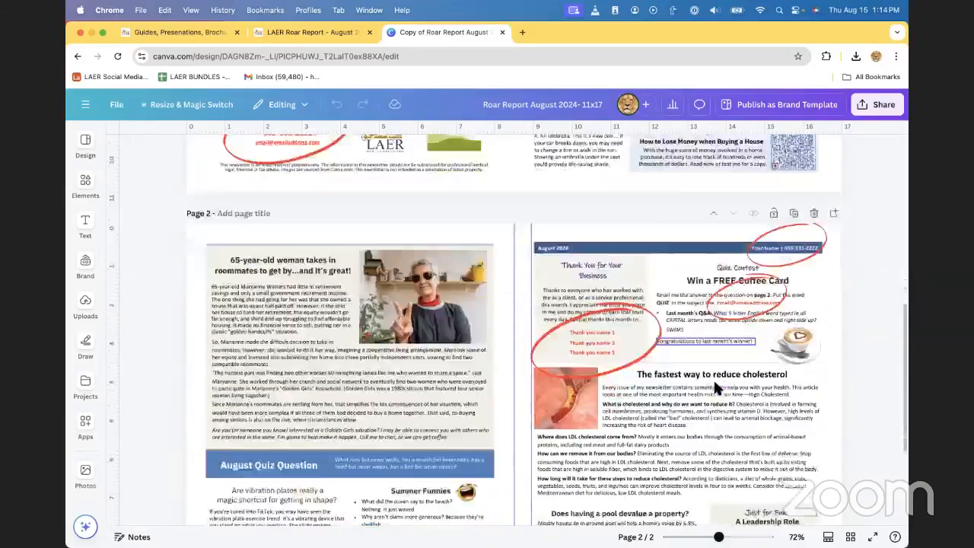
scroll(487, 426, "up", 20)
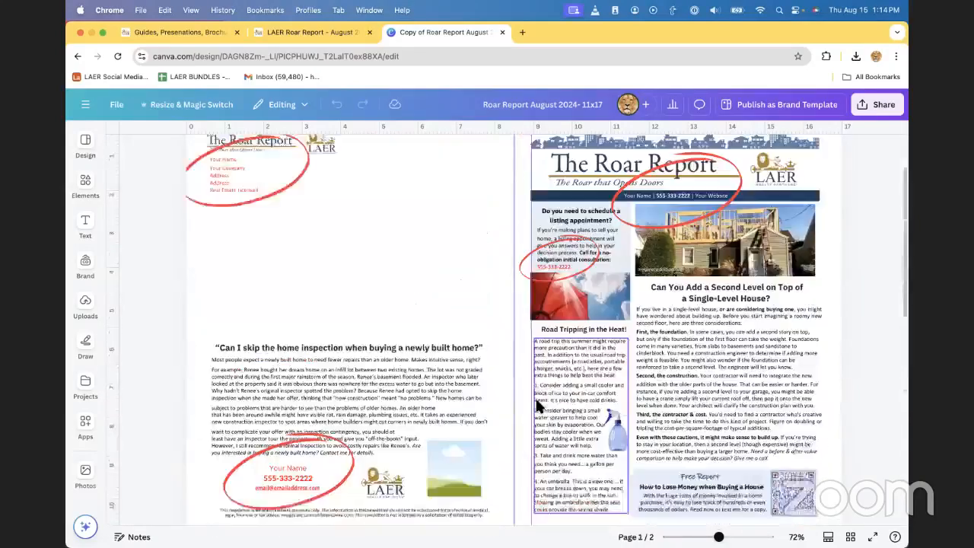
scroll(560, 340, "down", 6)
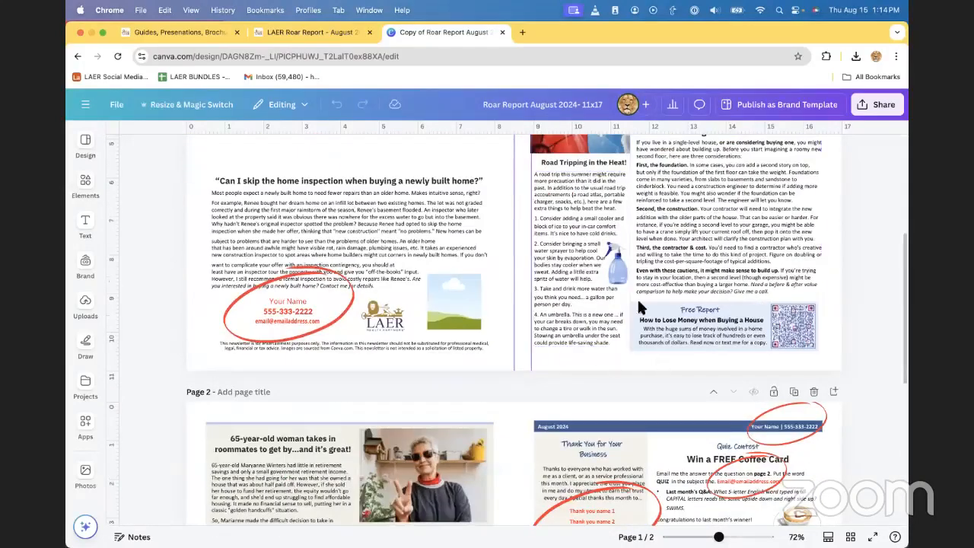
scroll(667, 275, "up", 5)
scroll(667, 275, "down", 8)
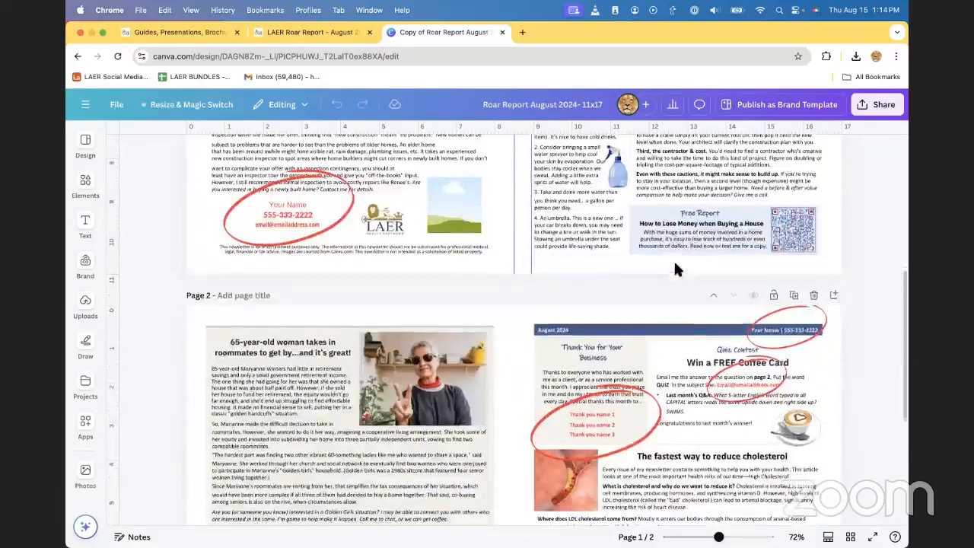
scroll(681, 525, "down", 2)
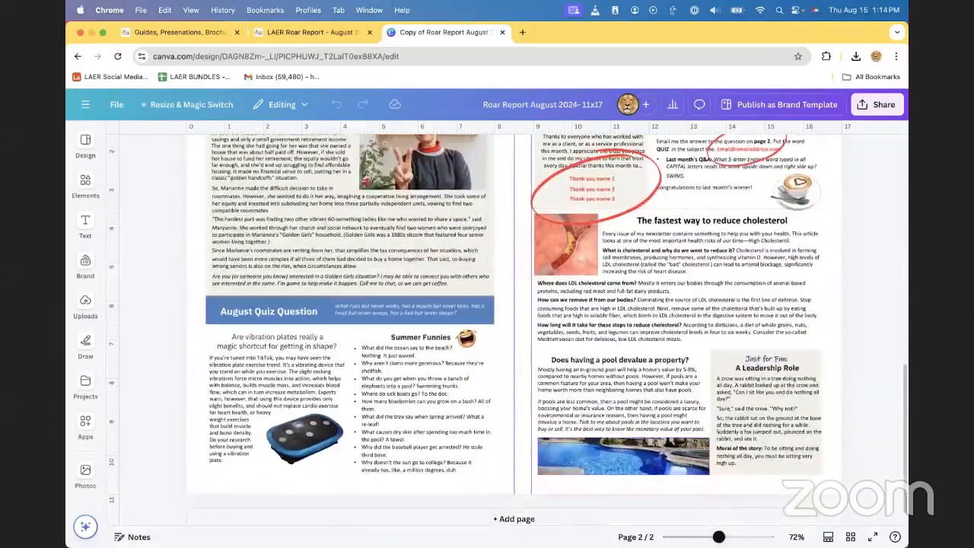
scroll(755, 488, "up", 3)
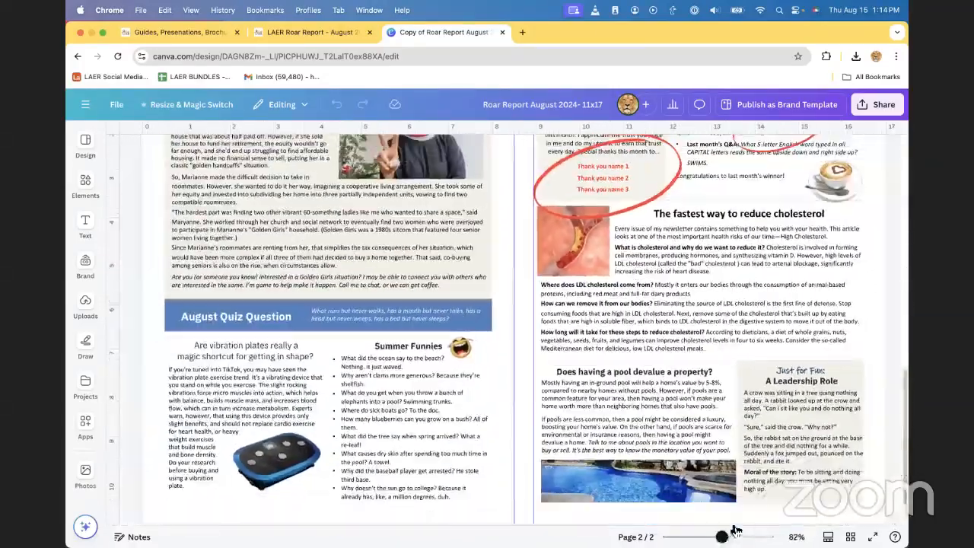
scroll(756, 489, "down", 1)
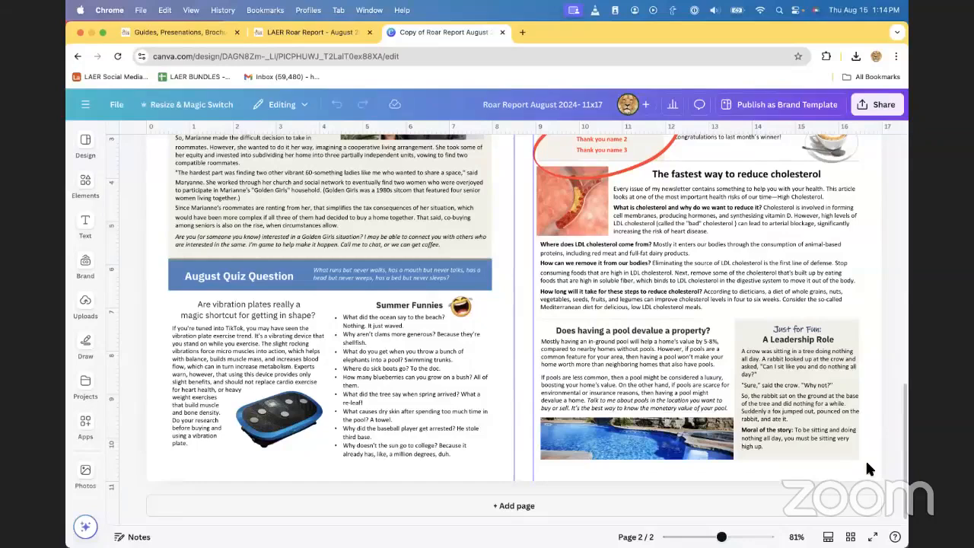
- Delete the pool value article with its photo and the "A Leadership Role" box from the bottom of page 2
left_click_drag(875, 475, 550, 325)
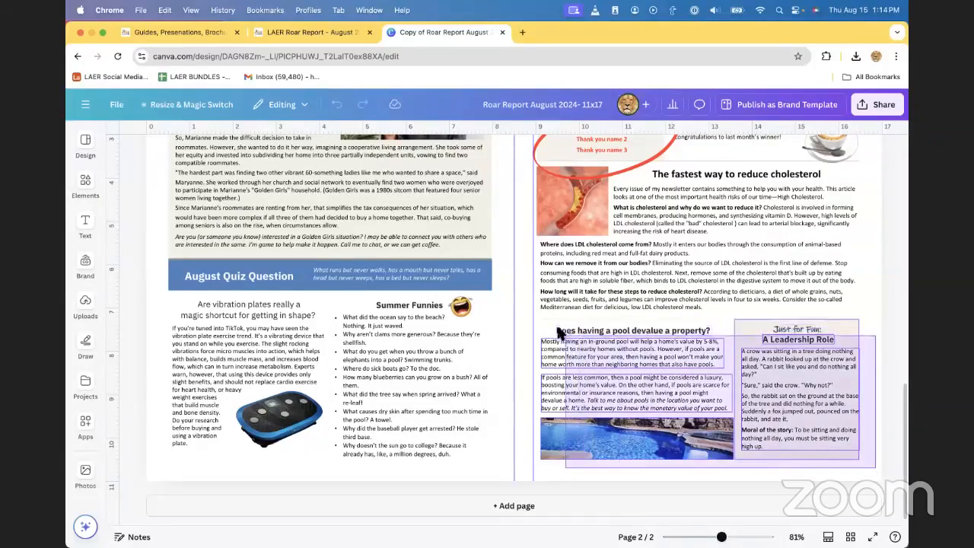
key("Delete")
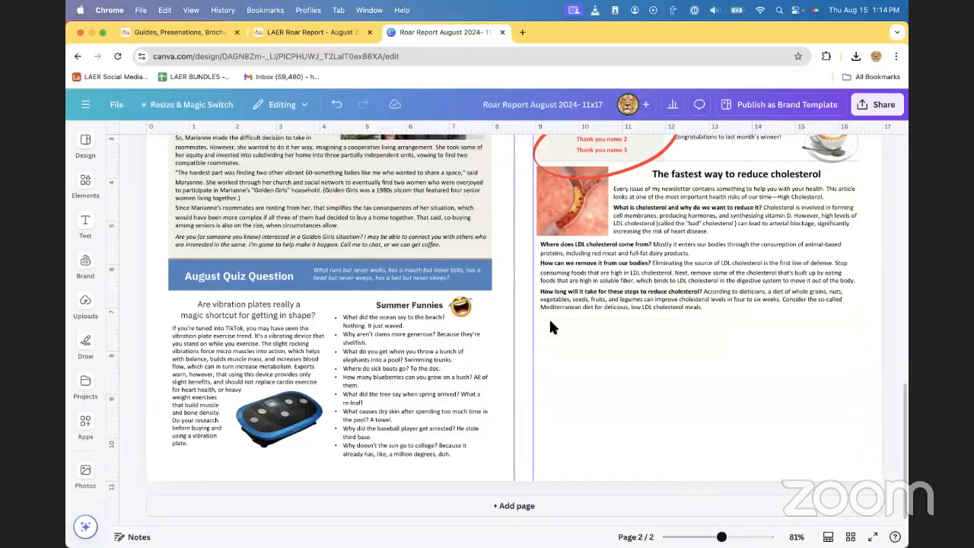
left_click(570, 356)
left_click_drag(572, 330, 860, 468)
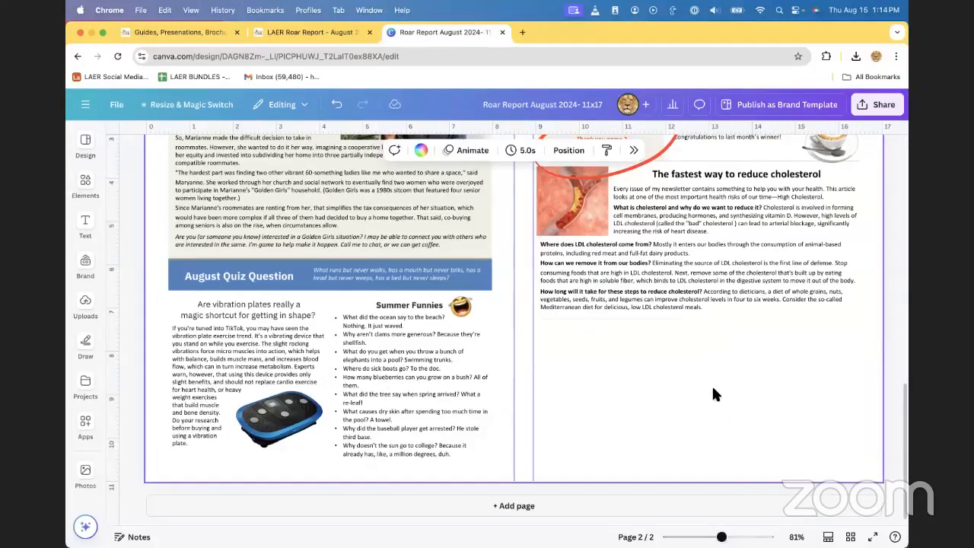
scroll(704, 380, "up", 5)
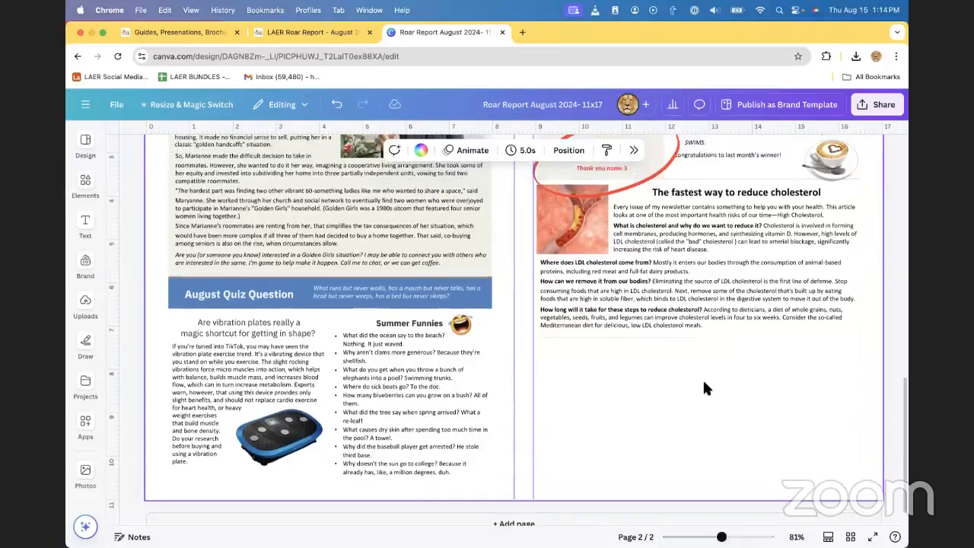
- Set the newsletter's collaboration link to anyone with the link and copy it, then close the sharing options
left_click(872, 102)
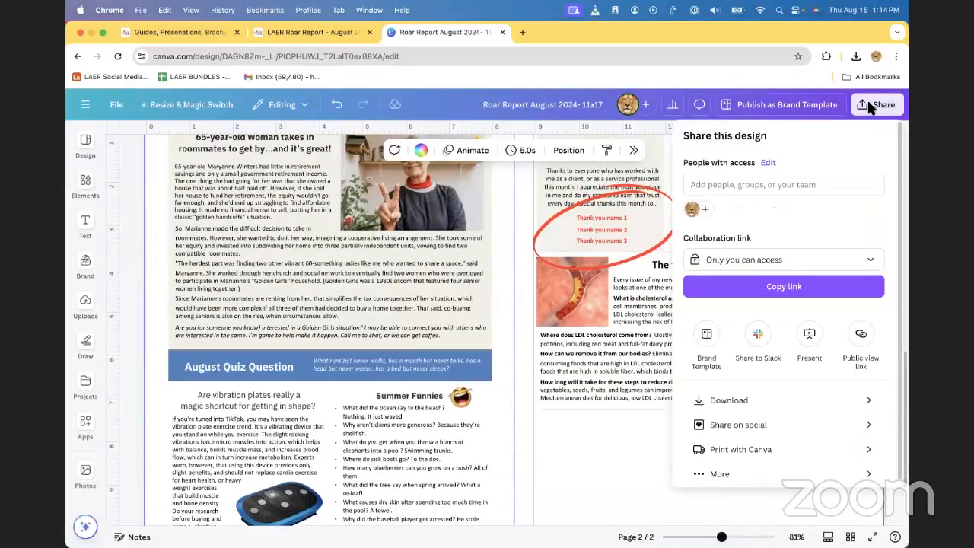
left_click(796, 261)
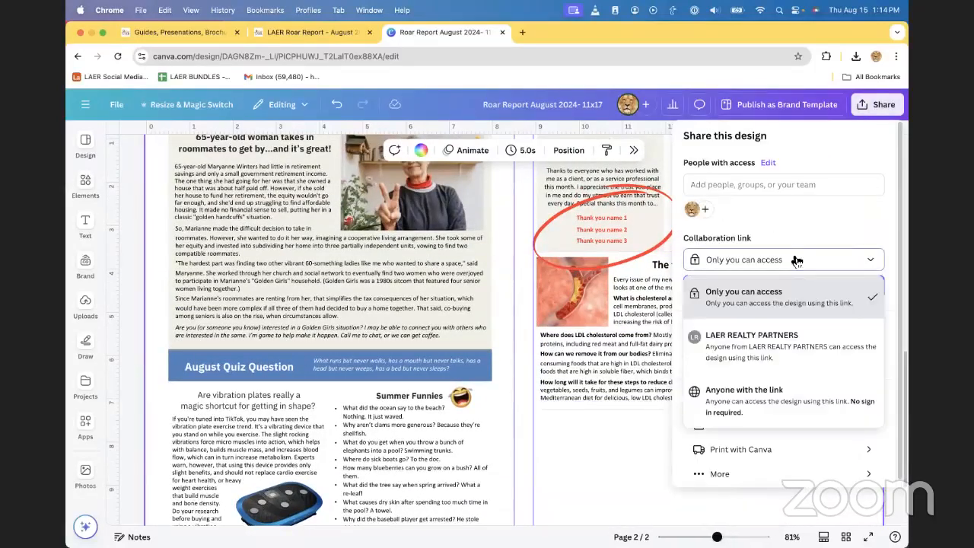
left_click(744, 392)
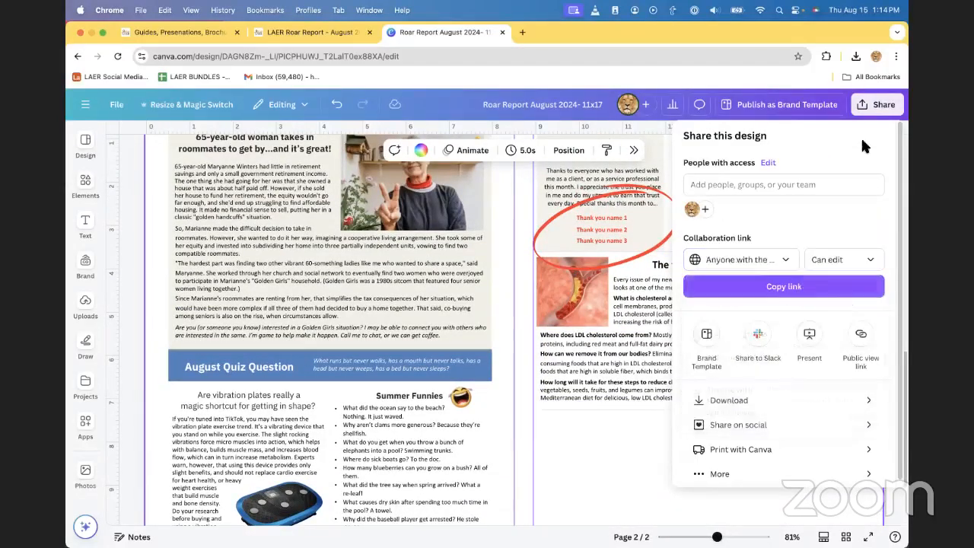
left_click(759, 288)
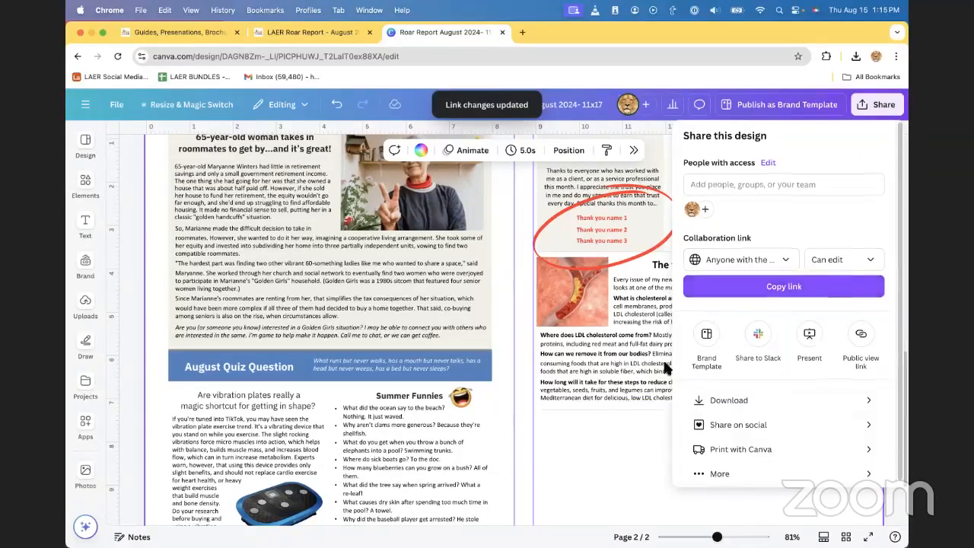
left_click(621, 421)
- Look over the cleared area on page 2 and the mailing and cover halves of page 1
scroll(598, 434, "down", 3)
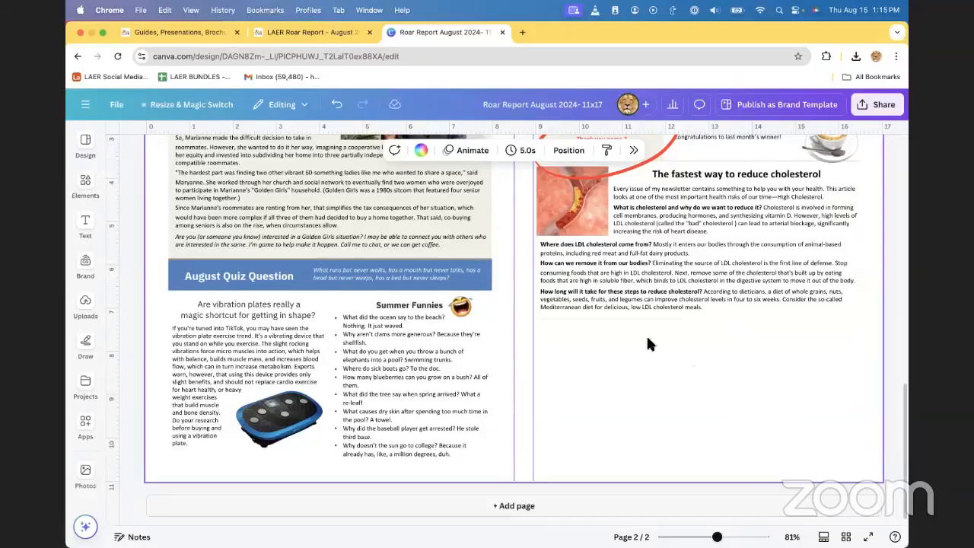
scroll(713, 378, "up", 15)
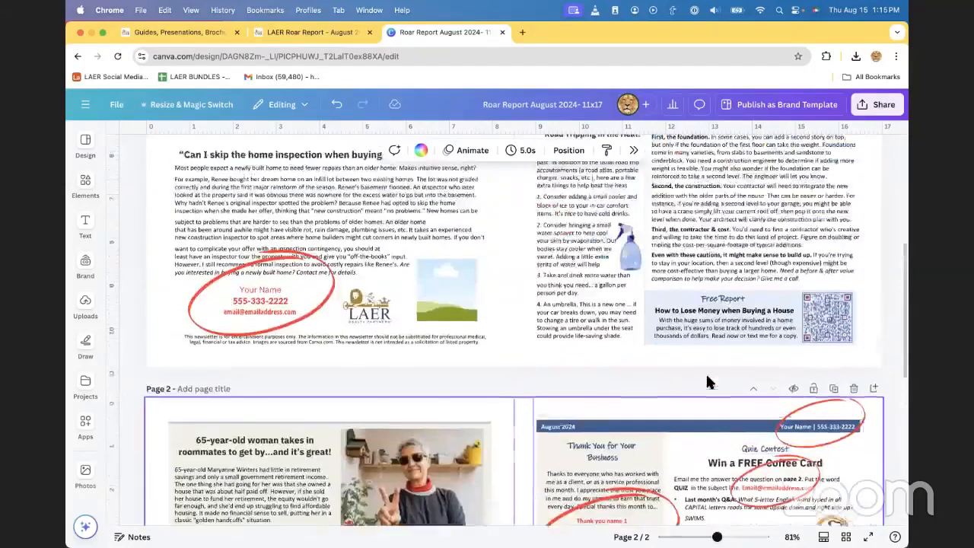
scroll(411, 316, "up", 2)
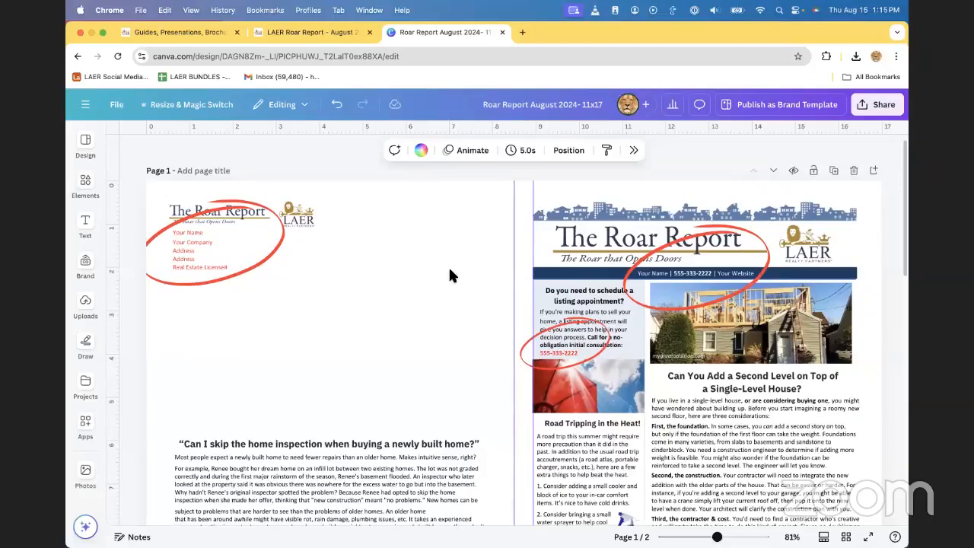
scroll(448, 271, "down", 10)
scroll(457, 281, "up", 8)
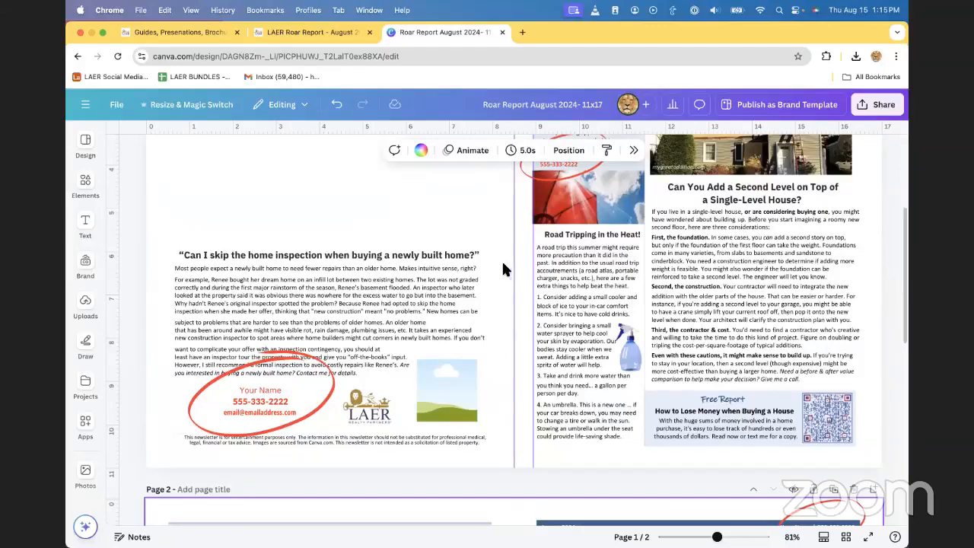
- Check page 2 of the 11x17 Roar Report once more and close that design
scroll(491, 268, "down", 10)
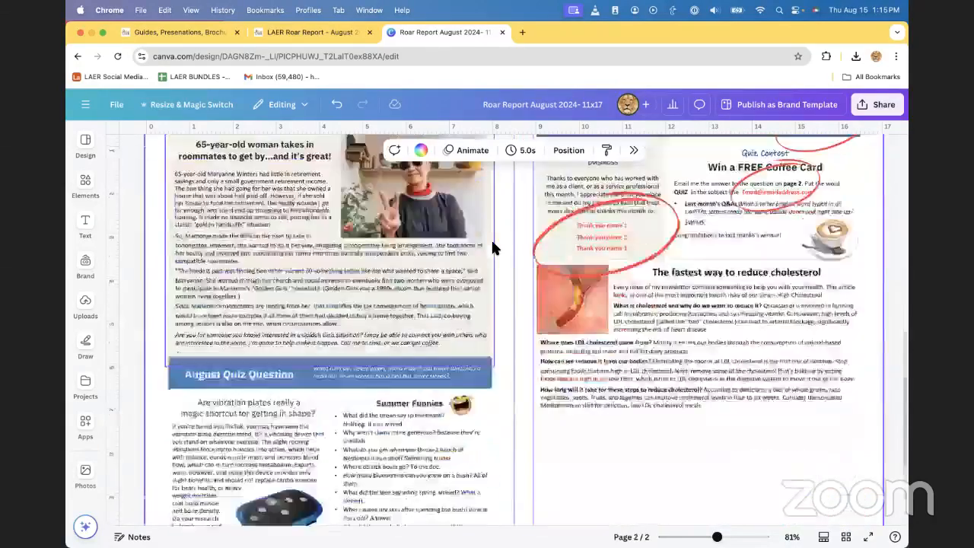
scroll(547, 190, "up", 5)
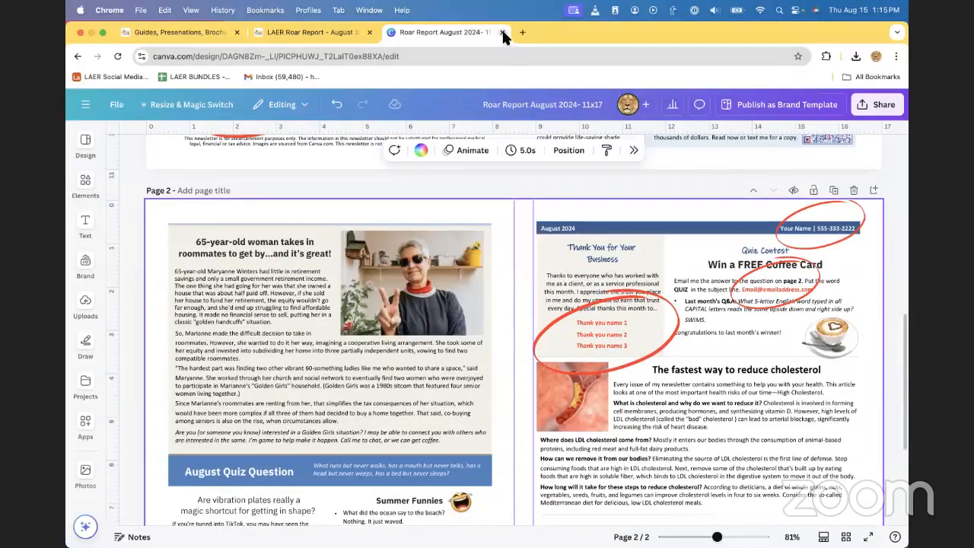
left_click(503, 32)
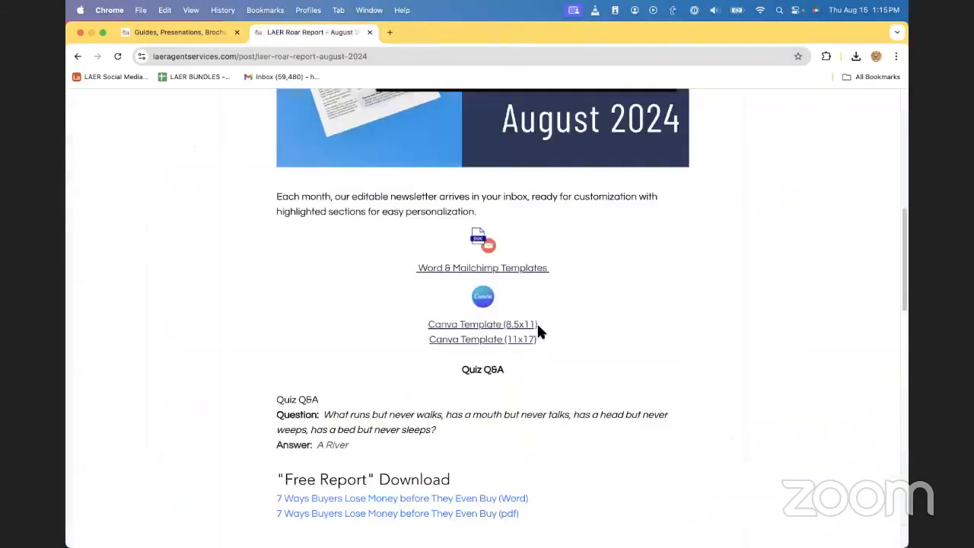
- Open the 8.5x11 Canva template, preview its pages, create a new design from it and look over all four pages
left_click(491, 329)
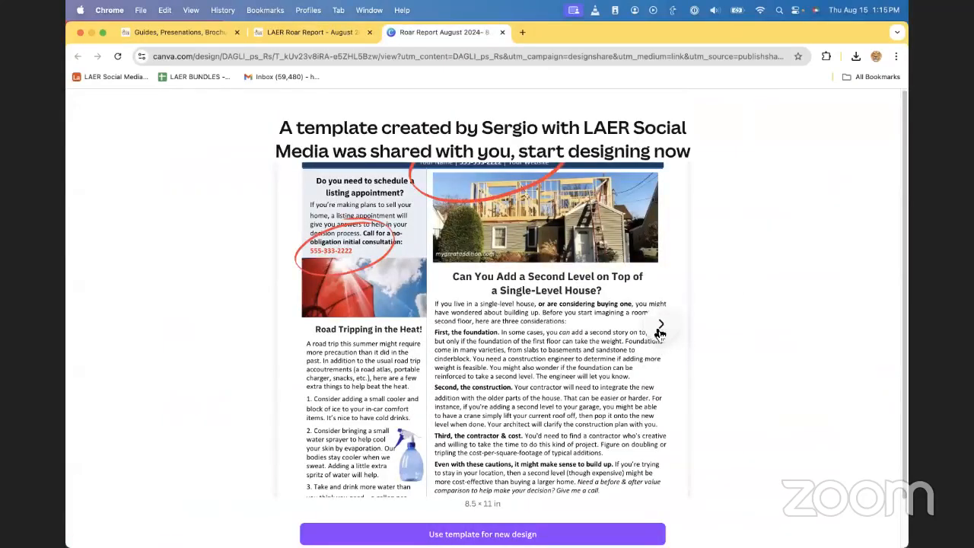
left_click(659, 328)
left_click(660, 328)
left_click(659, 328)
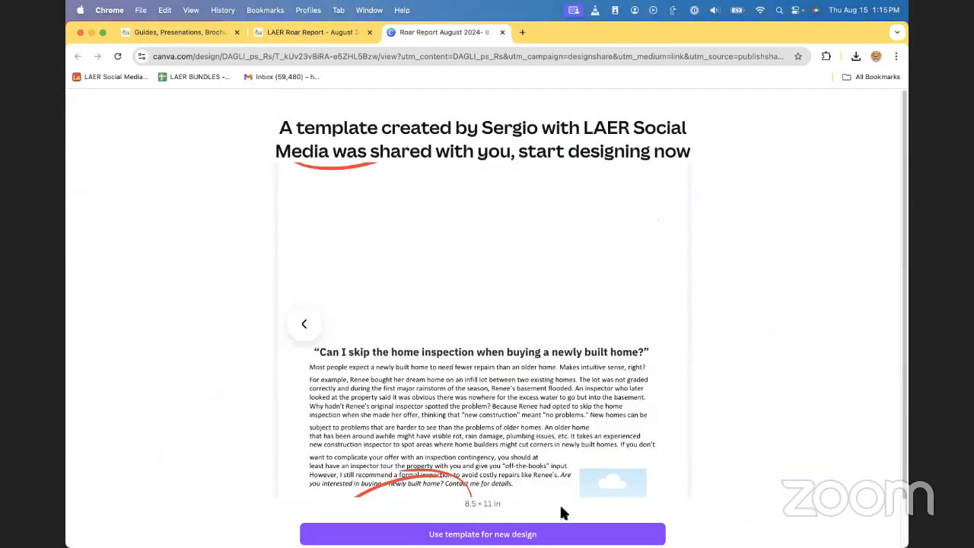
left_click(563, 532)
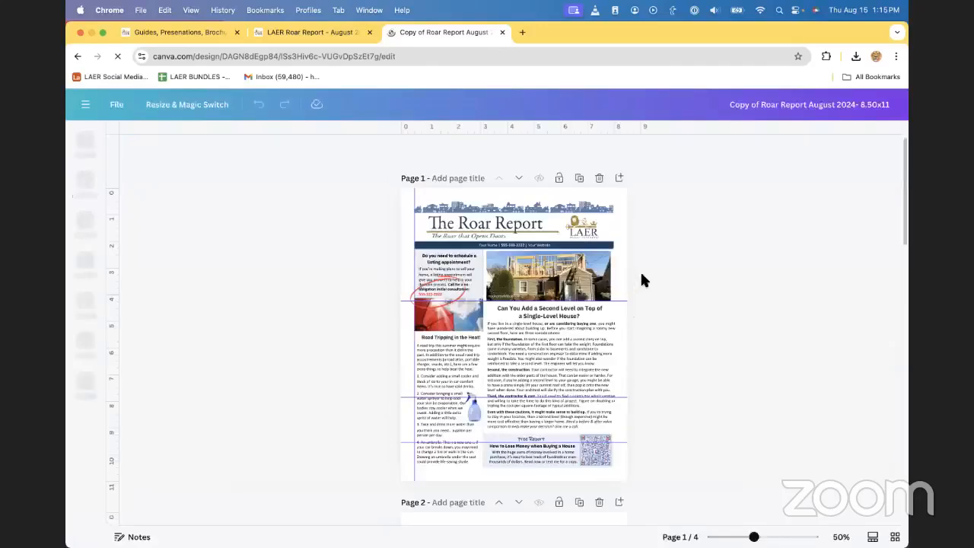
scroll(697, 274, "down", 15)
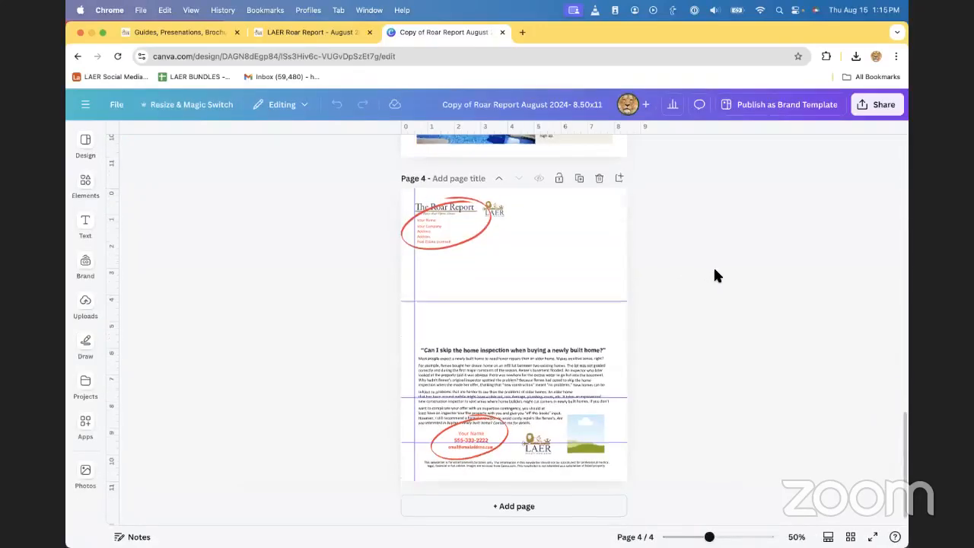
scroll(715, 270, "up", 15)
- Try PDF Standard and PDF Print as the newsletter's download file type, and close the download options without downloading
left_click(876, 106)
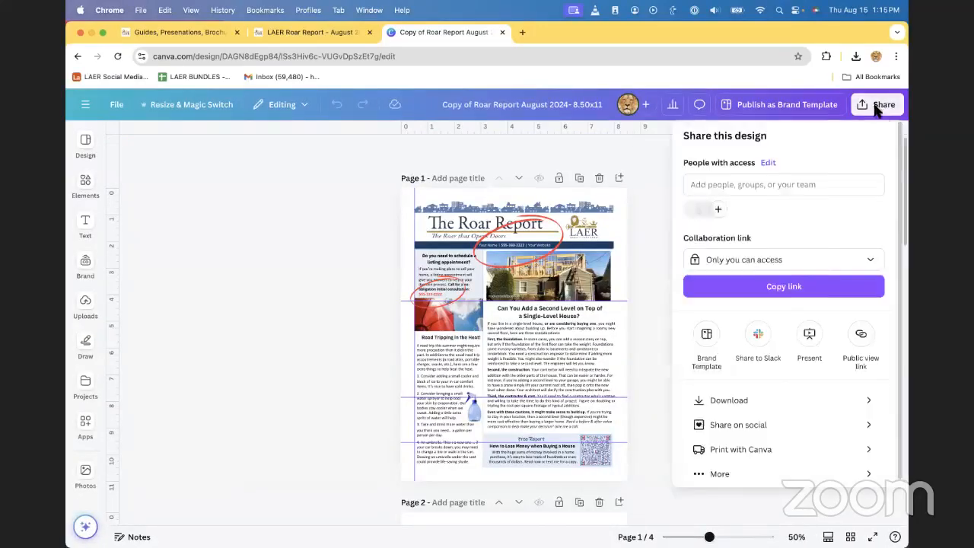
left_click(765, 398)
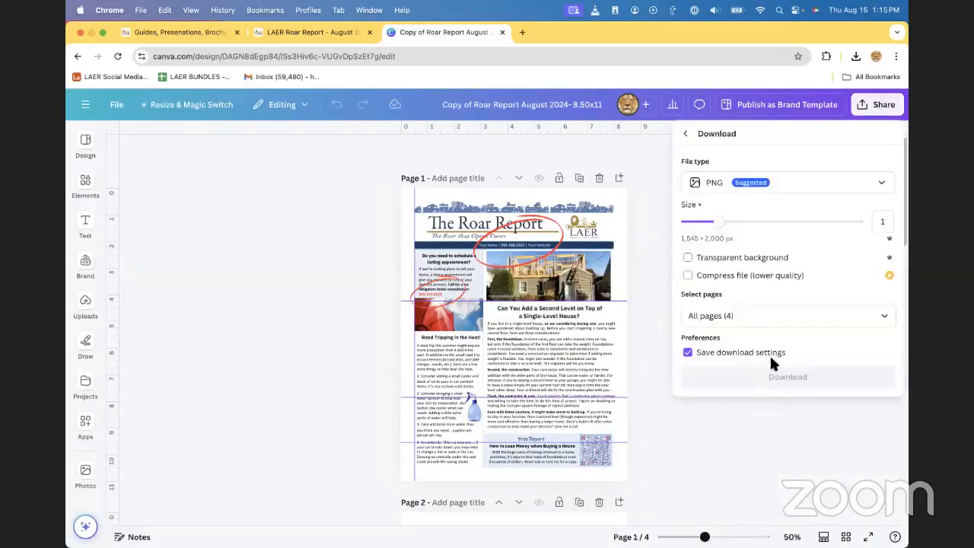
left_click(770, 181)
left_click(759, 288)
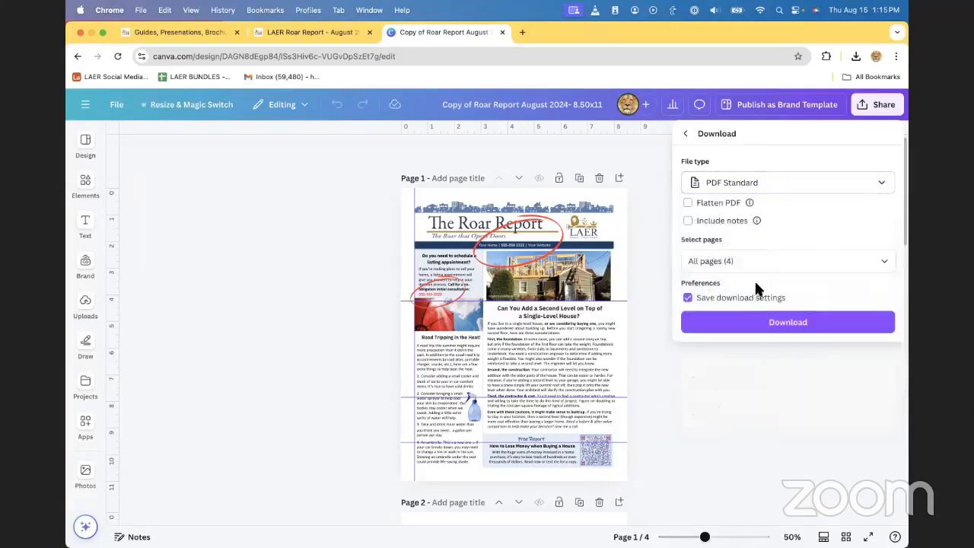
left_click(745, 188)
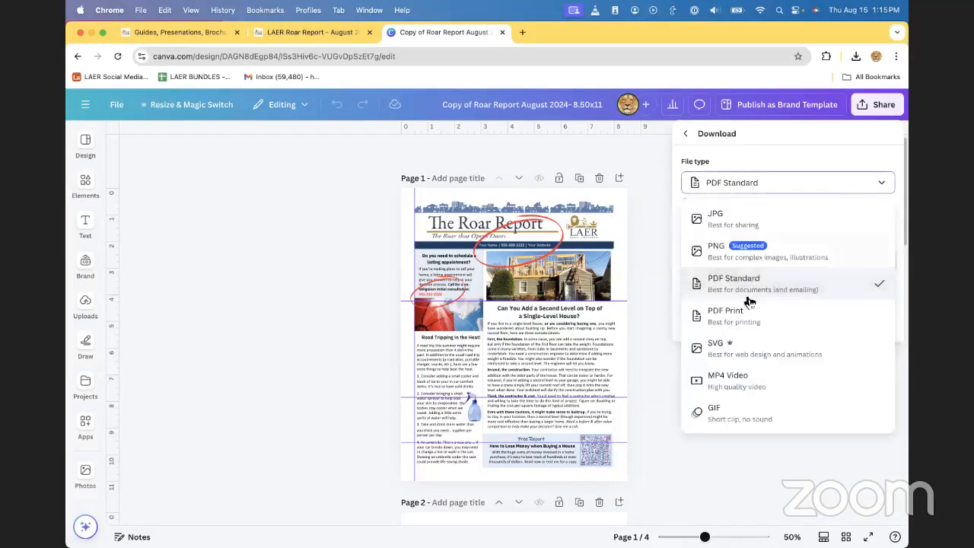
left_click(748, 317)
left_click(322, 209)
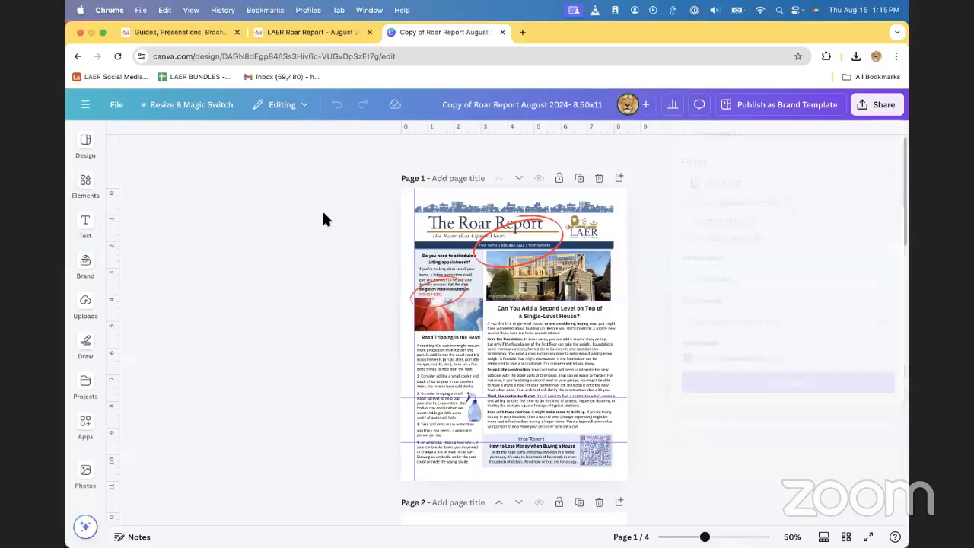
- Close the 8.5x11 newsletter copy and the Roar Report page, and move a new browser tab into its own window
key("super+w")
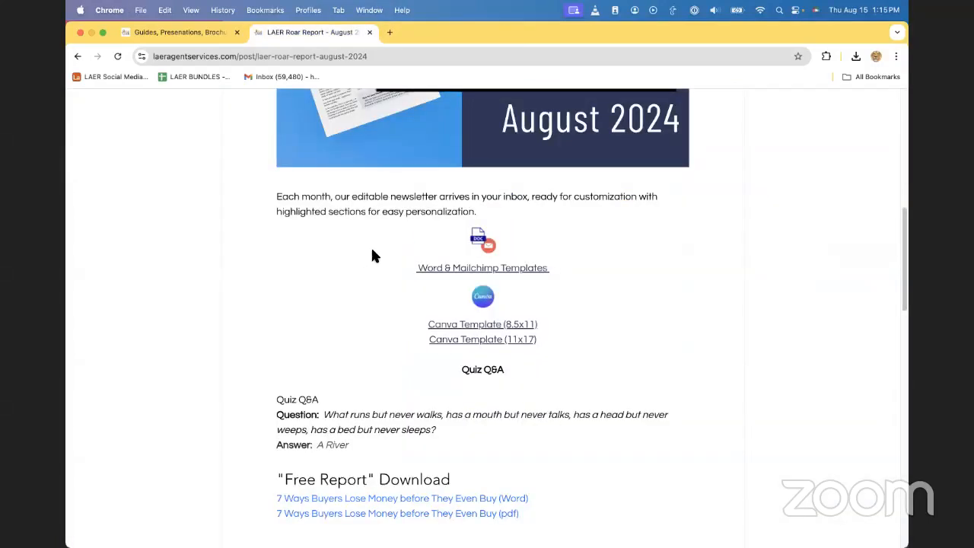
key("super+w")
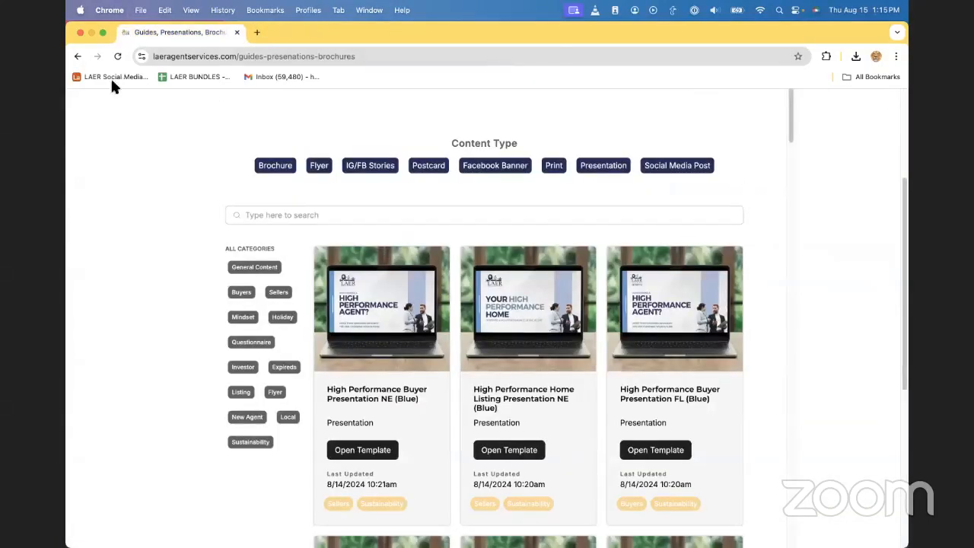
left_click(258, 32)
left_click_drag(323, 33, 556, 55)
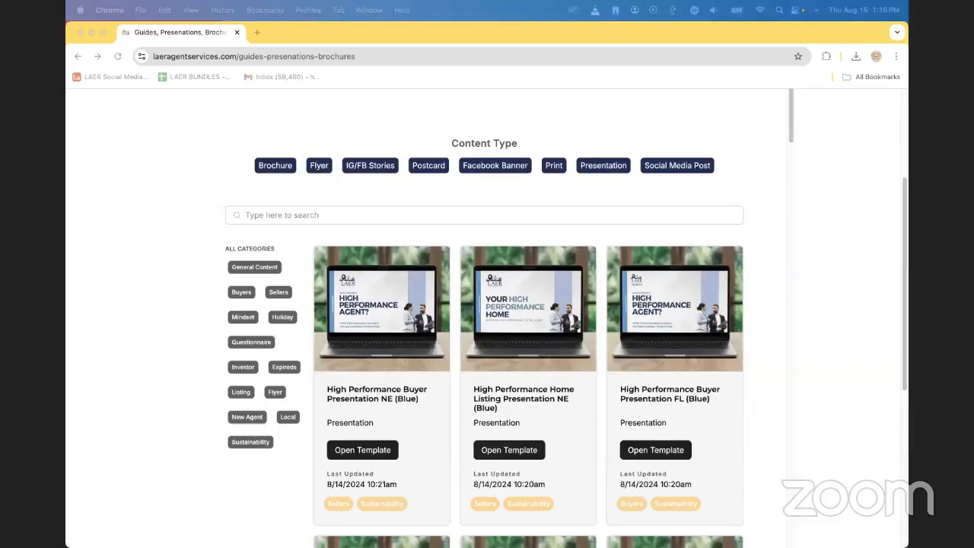
- Bring the Gmail window with the "YOUR Social Media Marketing WB 8/12" email into full view and look through its suggested captions
left_click_drag(908, 23, 605, 46)
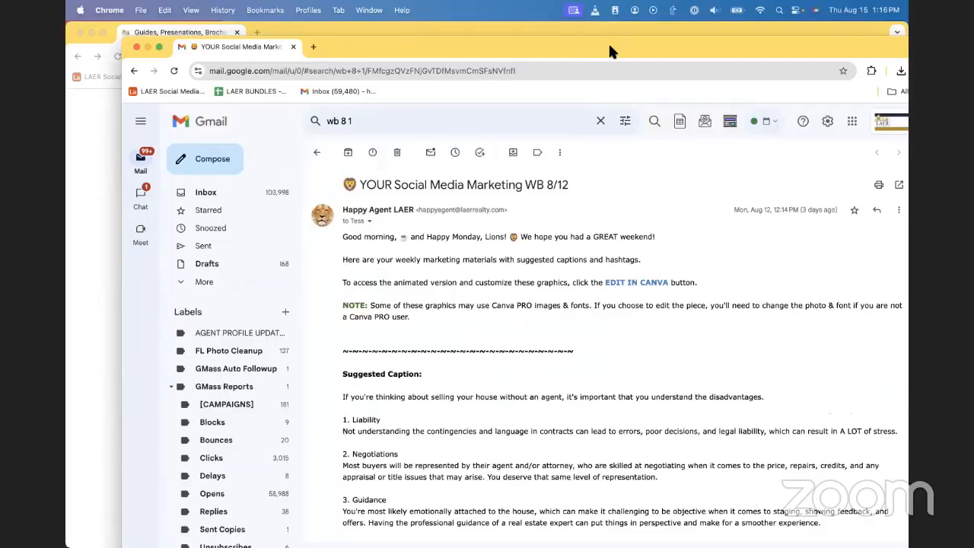
double_click(611, 42)
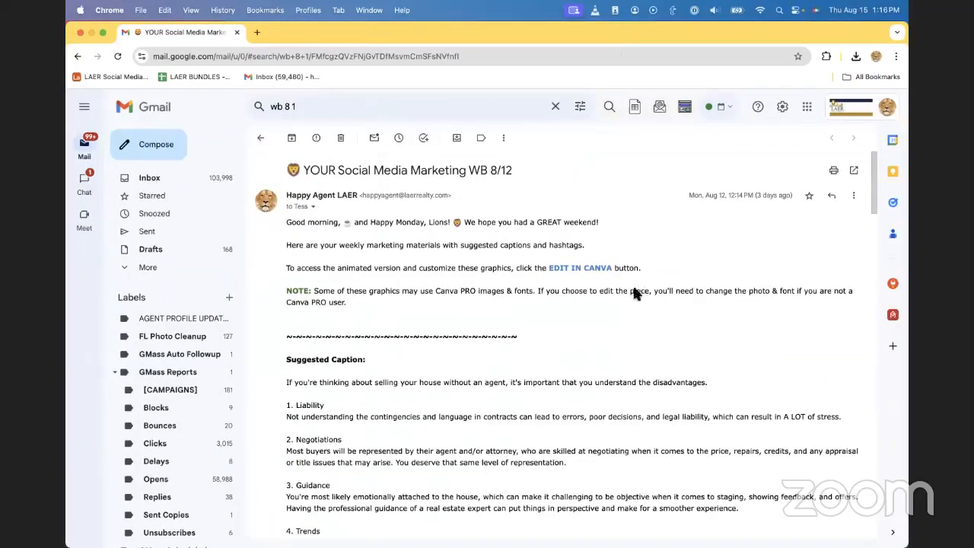
scroll(631, 310, "down", 3)
scroll(621, 297, "up", 3)
scroll(616, 295, "down", 6)
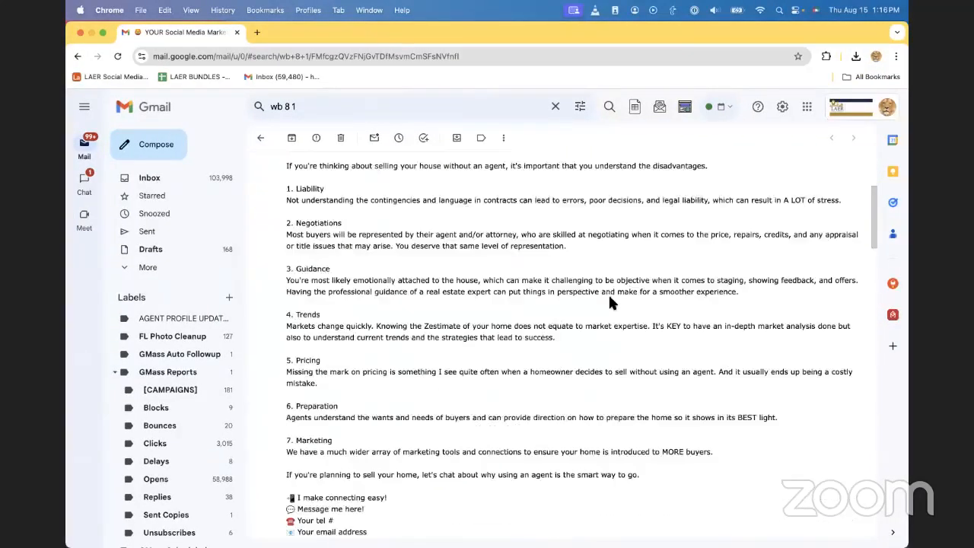
scroll(581, 287, "down", 4)
scroll(577, 289, "down", 4)
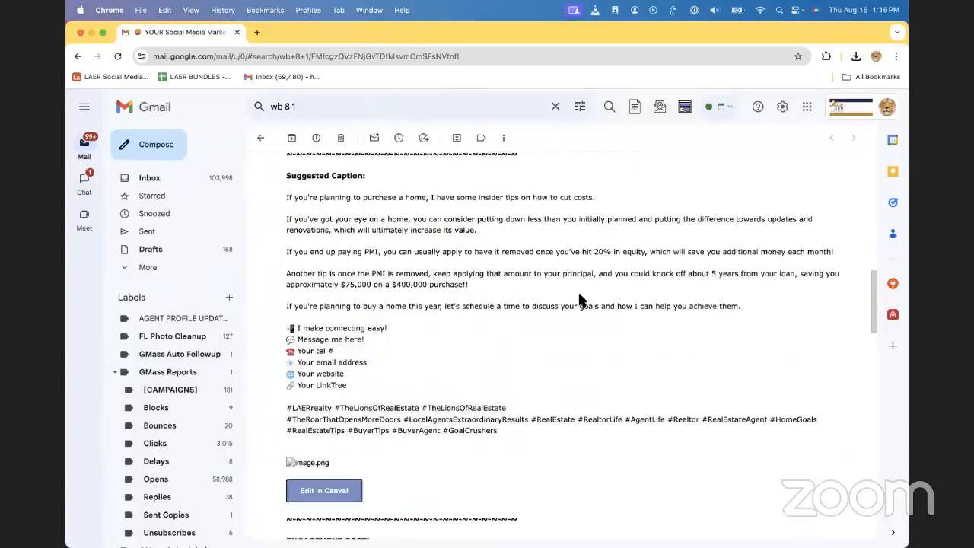
scroll(578, 289, "down", 8)
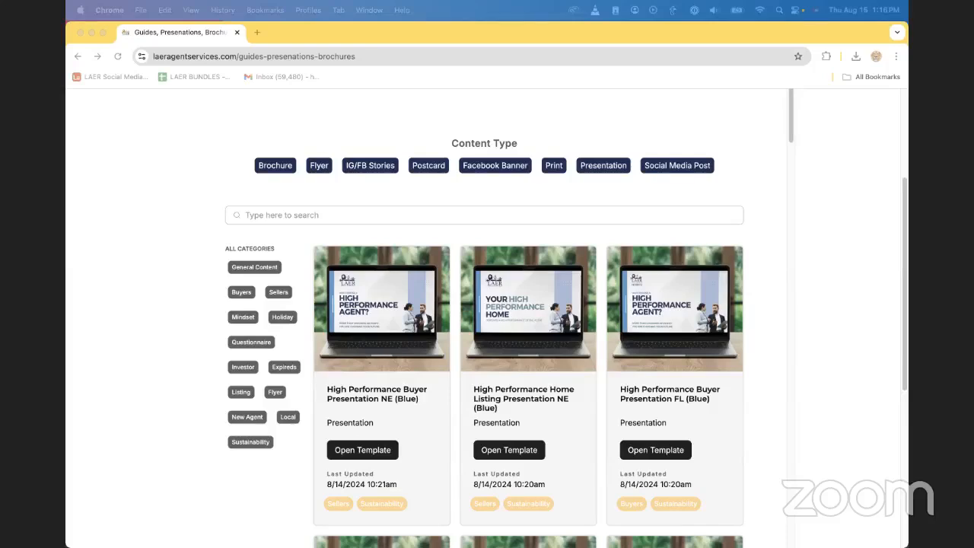
- Bring the WB 8/5 social media marketing email into full view and examine its first suggested caption and graphic
left_click_drag(905, 32, 641, 69)
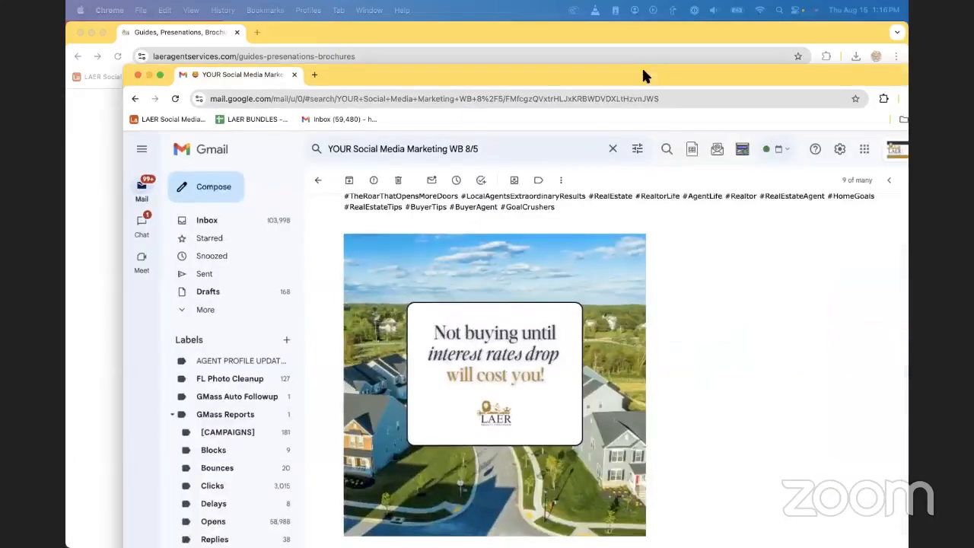
double_click(655, 70)
scroll(637, 297, "up", 5)
scroll(718, 347, "up", 5)
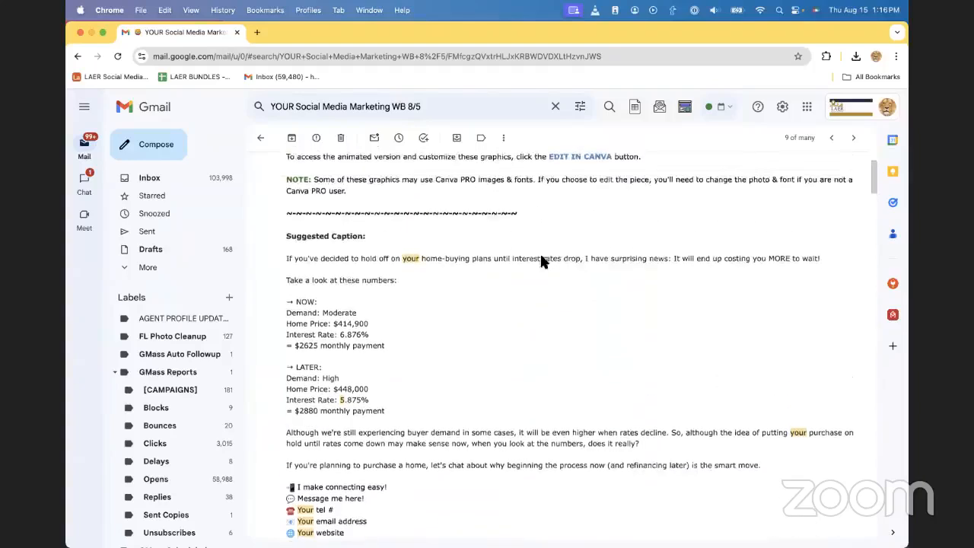
scroll(573, 337, "down", 6)
scroll(572, 337, "up", 2)
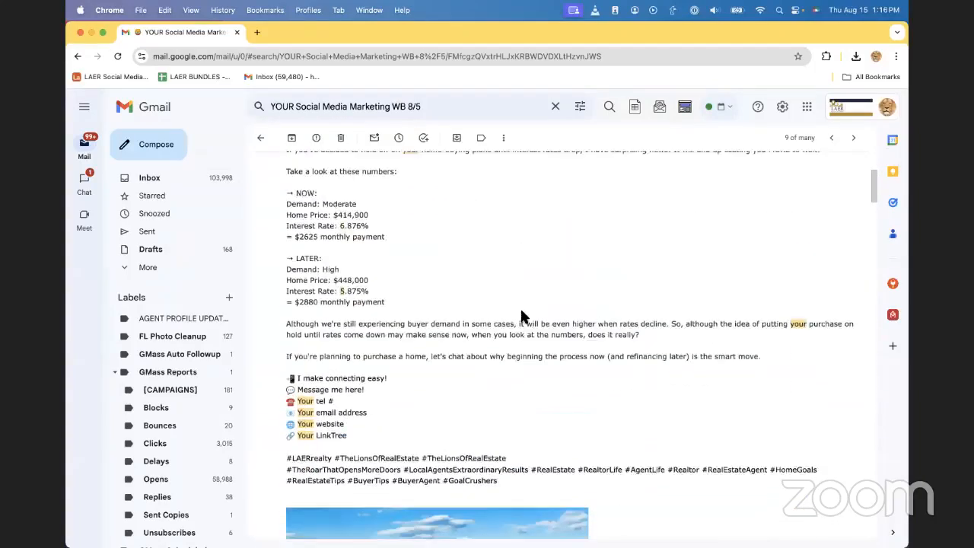
scroll(536, 304, "down", 6)
- Download the "Not buying until interest rates drop will cost you!" graphic from the email
mouse_move(453, 288)
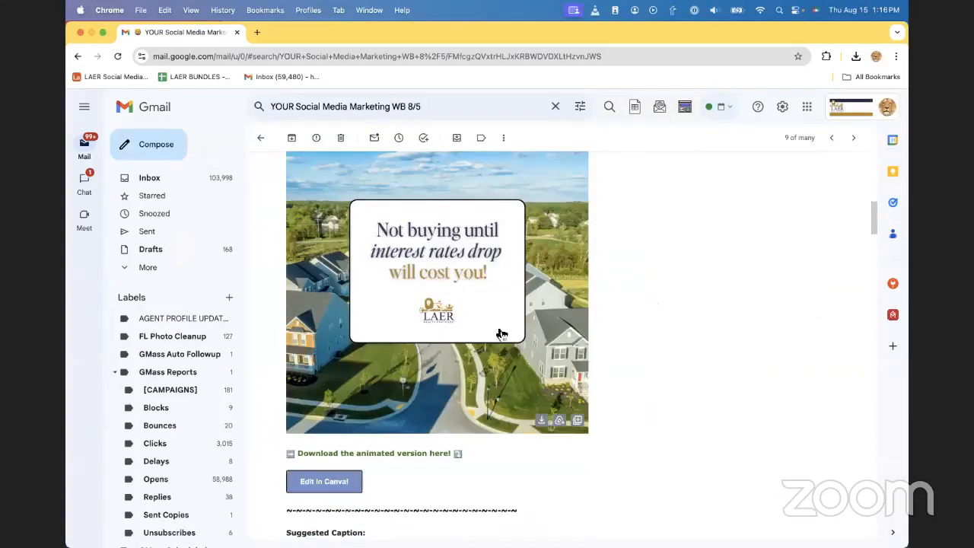
scroll(470, 299, "up", 1)
left_click(541, 422)
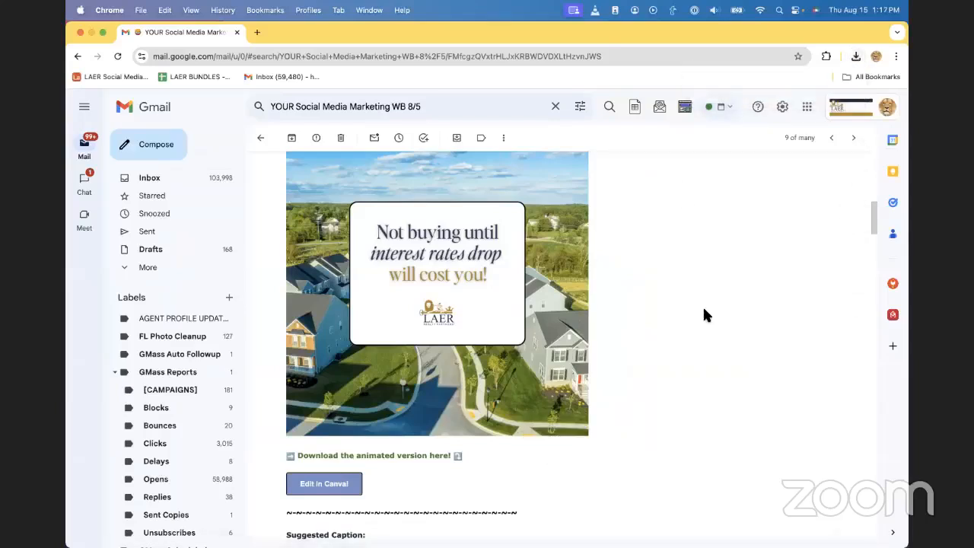
- Open the interest rates graphic's Canva template from the email and create a new design from it
scroll(704, 303, "down", 3)
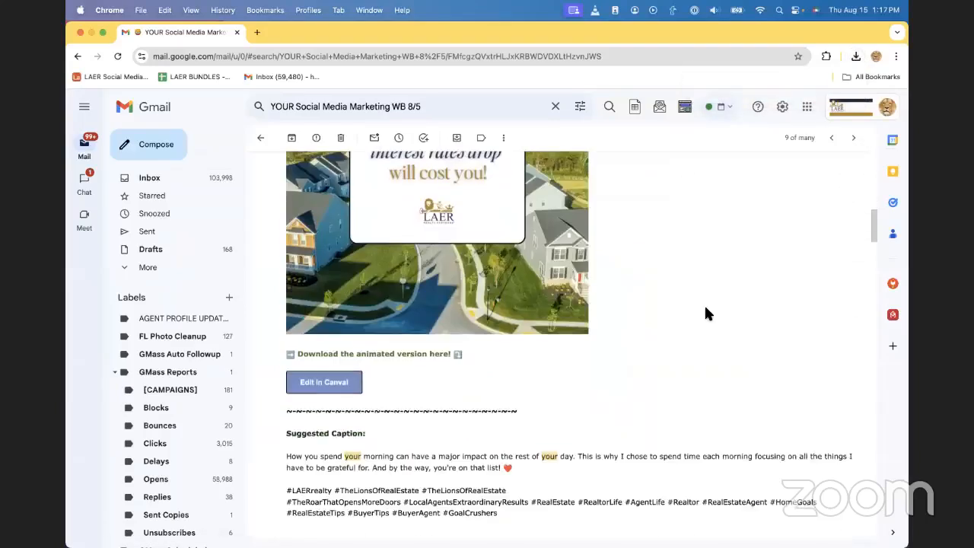
left_click(335, 390)
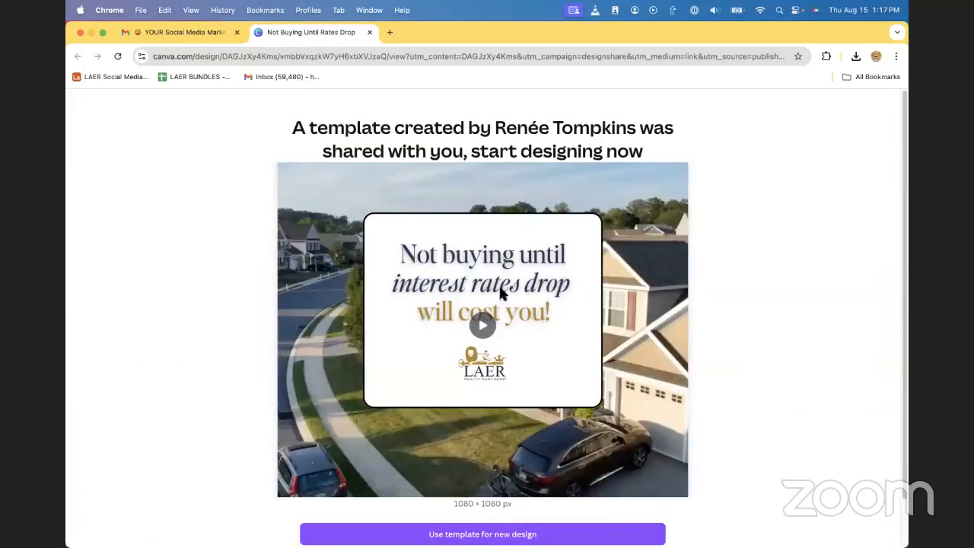
left_click(553, 526)
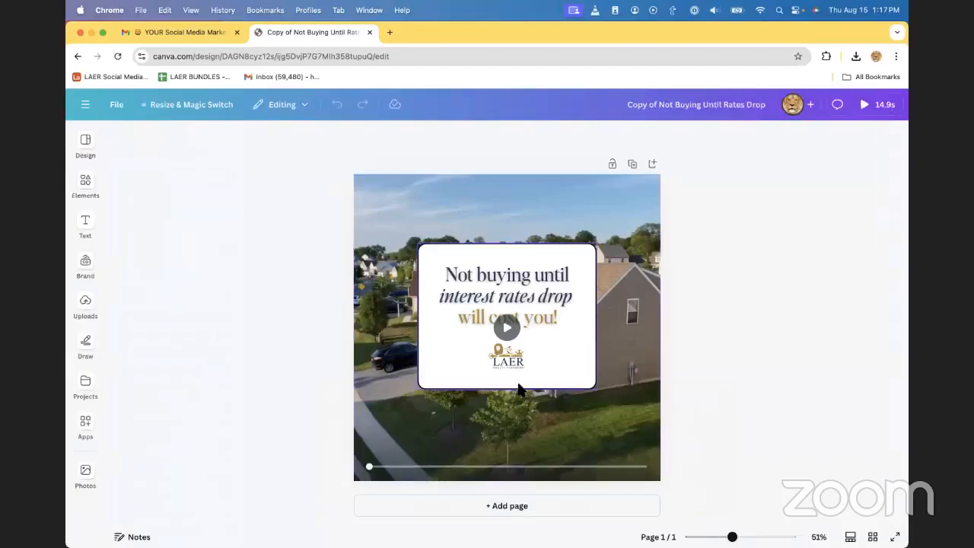
- Return to the WB 8/5 email and look through its remaining graphics and captions
left_click(205, 33)
scroll(510, 350, "up", 3)
scroll(516, 335, "up", 3)
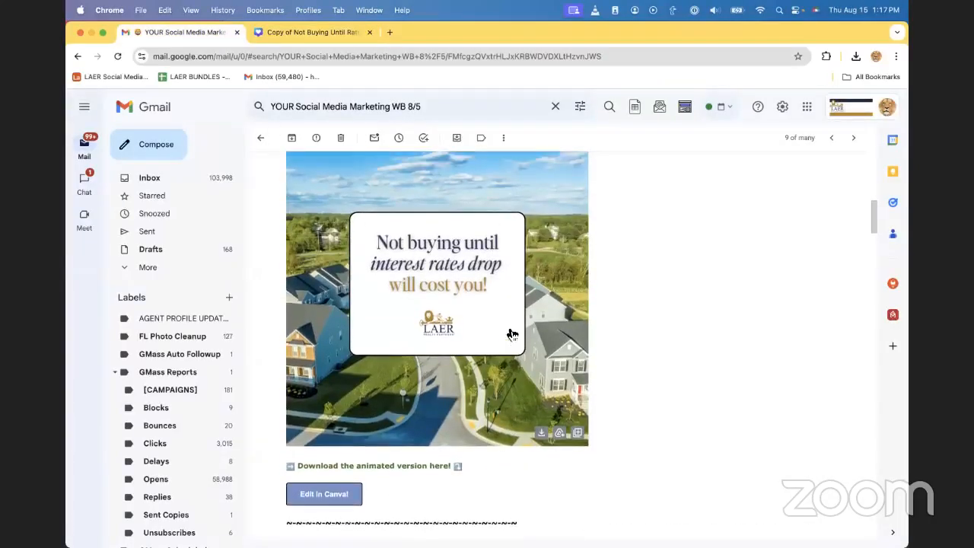
scroll(609, 314, "down", 2)
scroll(605, 312, "down", 8)
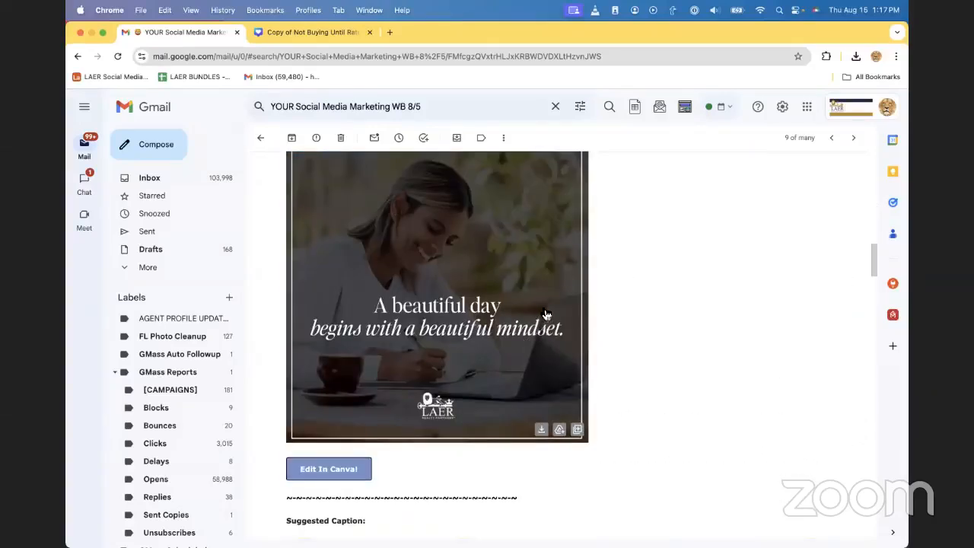
scroll(624, 339, "down", 5)
scroll(620, 331, "down", 12)
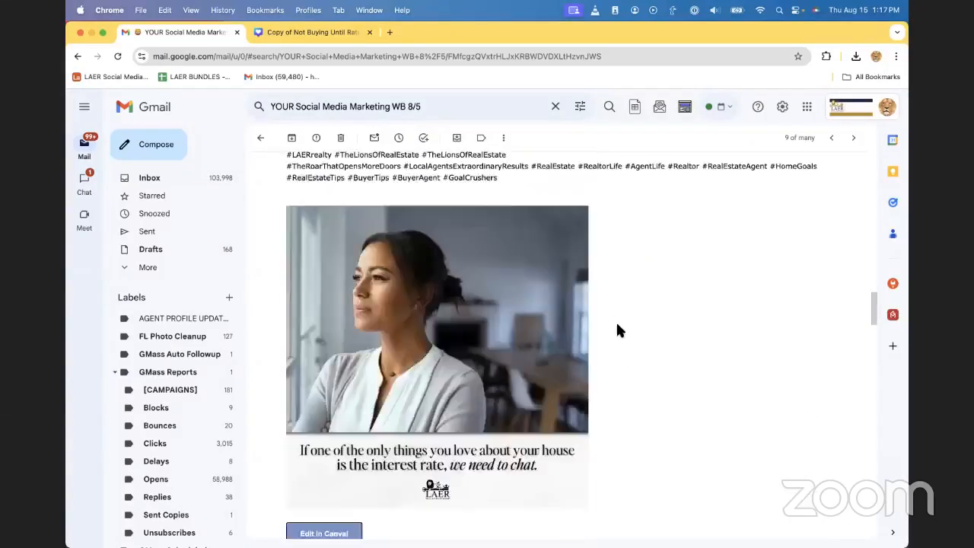
- Go back to the Not Buying Until Rates Drop design in Canva and set its download file type to PNG
left_click(315, 30)
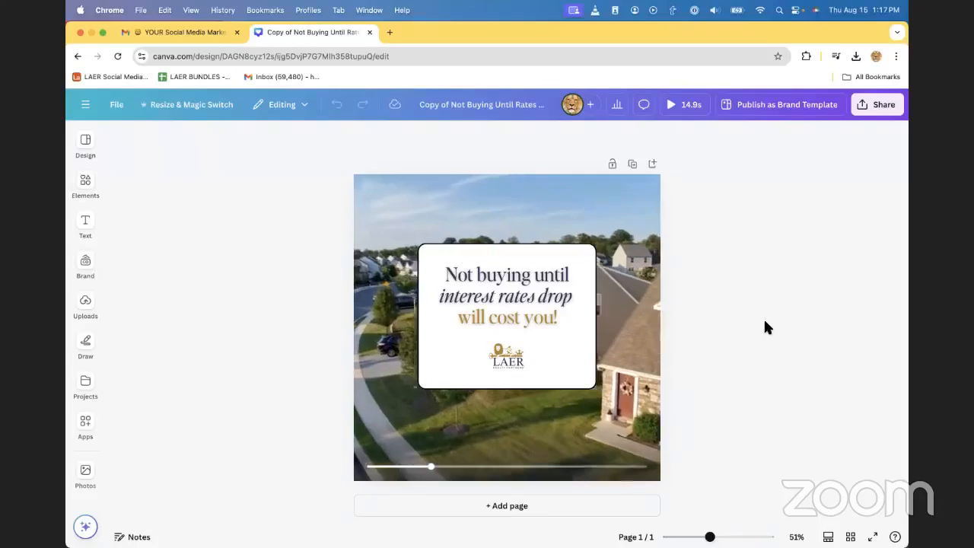
left_click(880, 108)
left_click(761, 396)
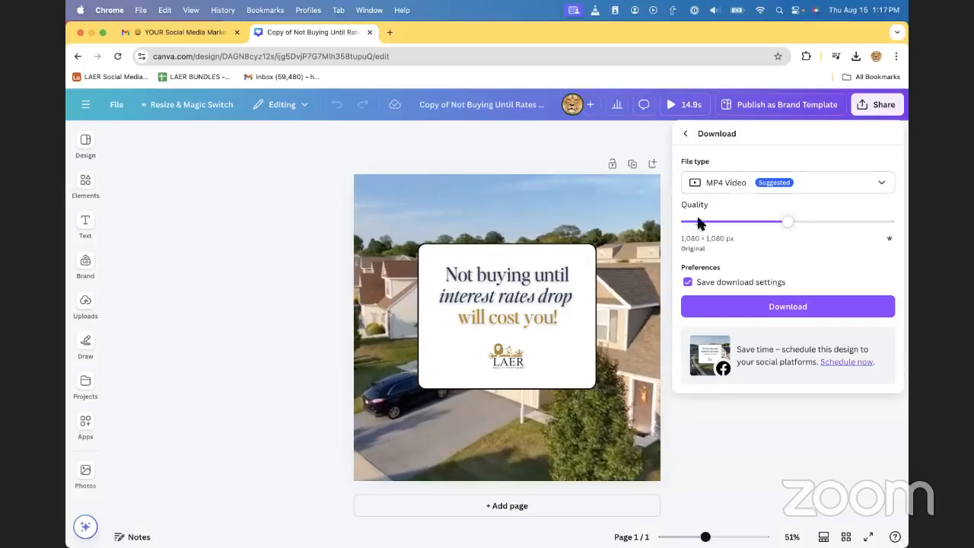
left_click(723, 186)
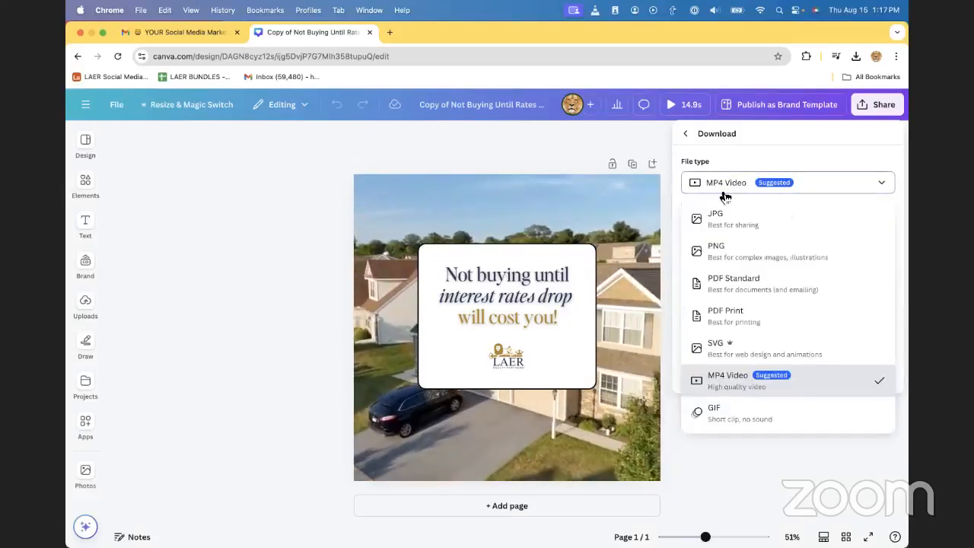
left_click(744, 257)
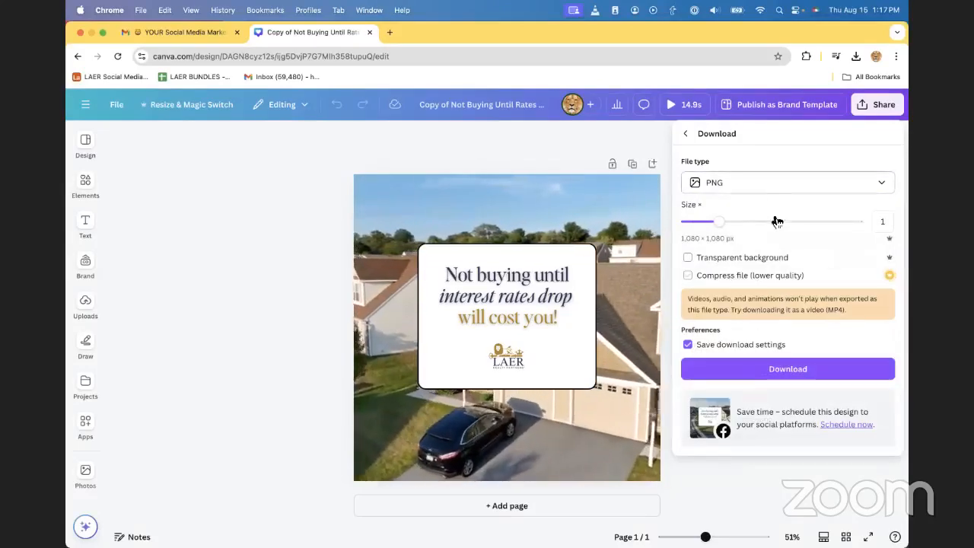
- Leave the download options and preview the Not Buying Until Rates Drop video, pausing it partway
left_click(733, 370)
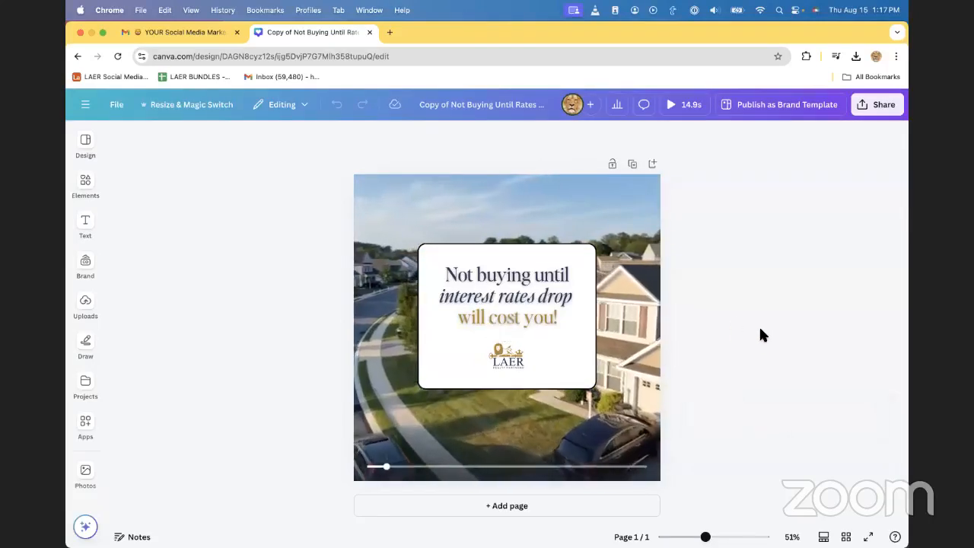
mouse_move(505, 369)
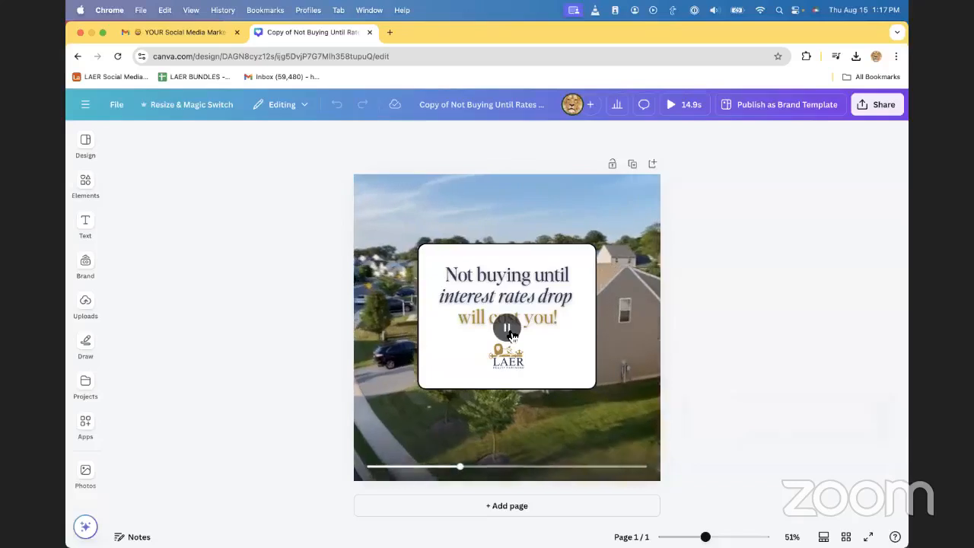
left_click(509, 330)
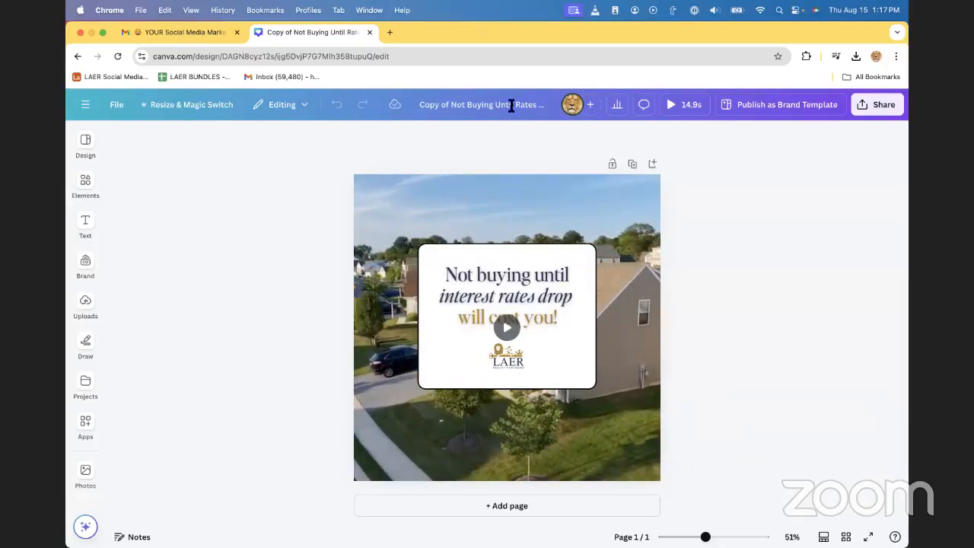
- Open the Canva template for the email's "If one of the only things you love about your house" graphic and create a new design from it
left_click(191, 34)
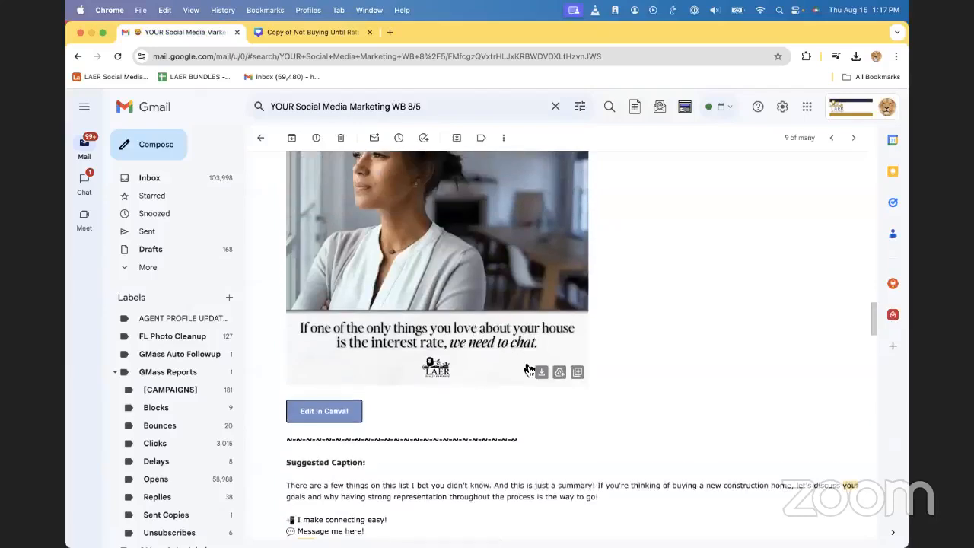
scroll(508, 340, "up", 2)
left_click(332, 468)
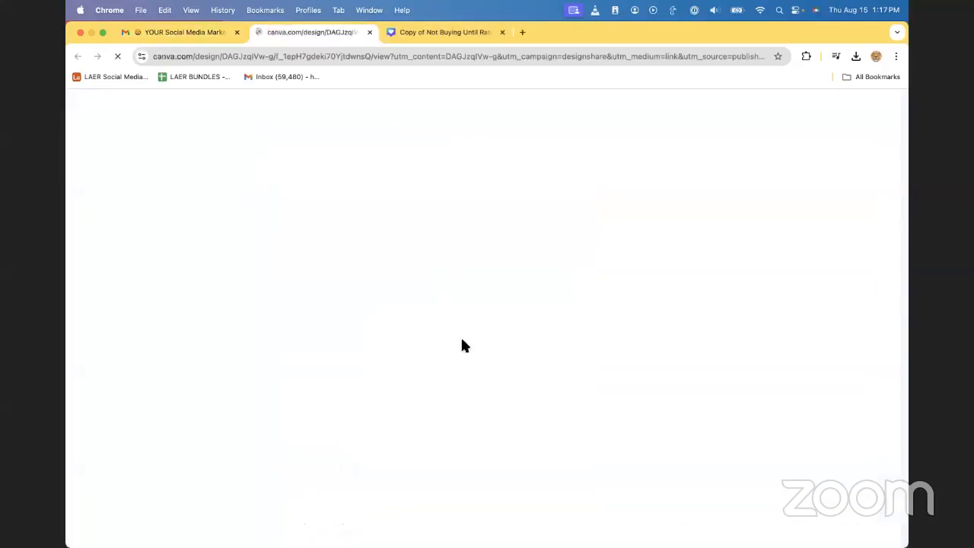
left_click(503, 532)
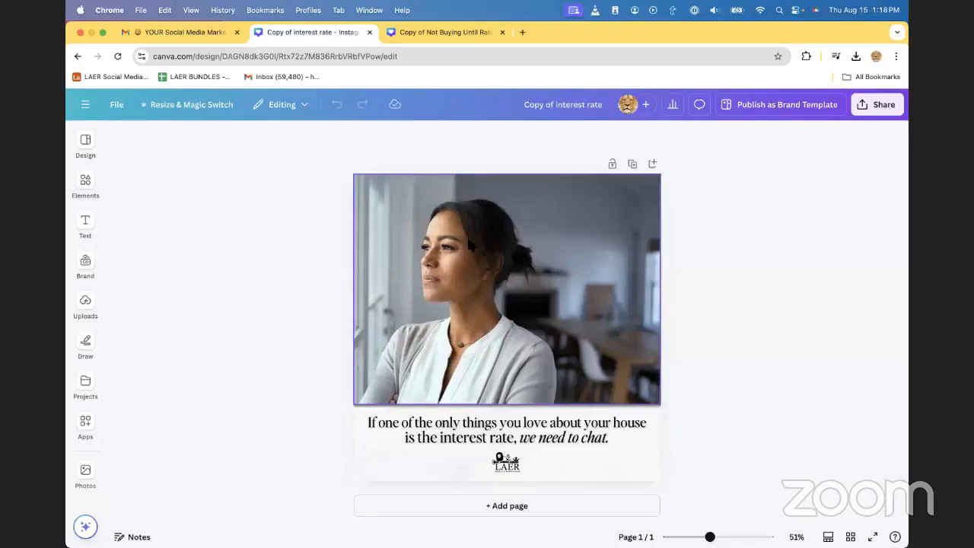
left_click(455, 39)
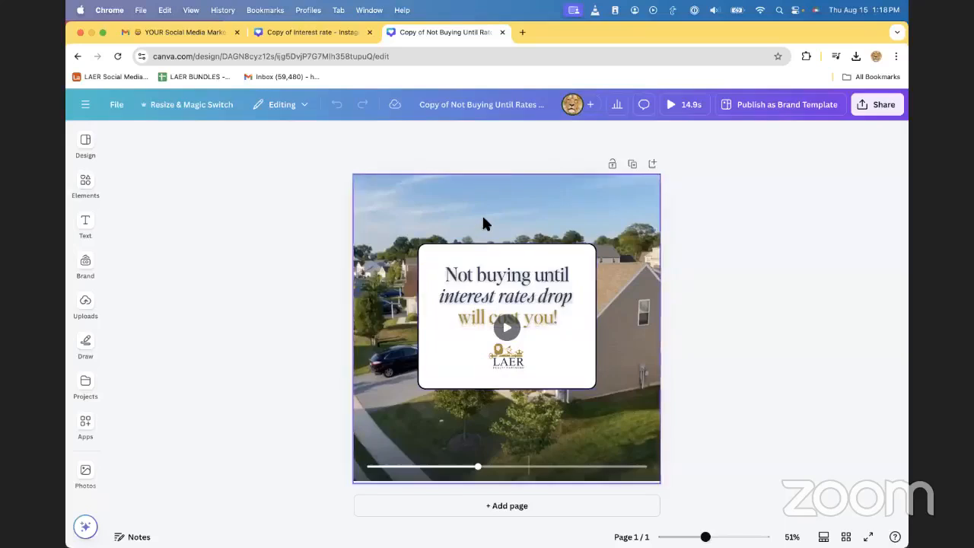
left_click(328, 31)
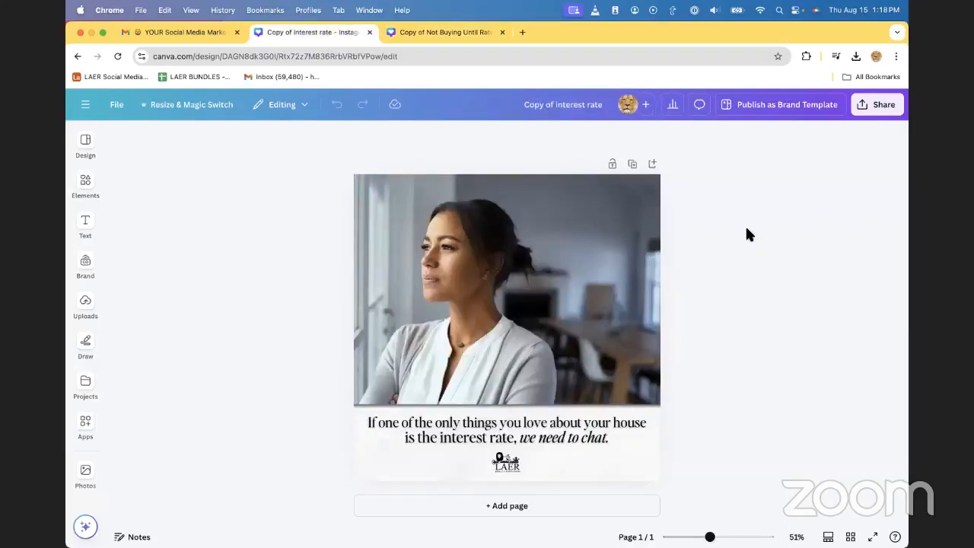
- Start sharing the interest rate design on social to the LAER Realty Partners Facebook Page, ready for a caption
left_click(867, 105)
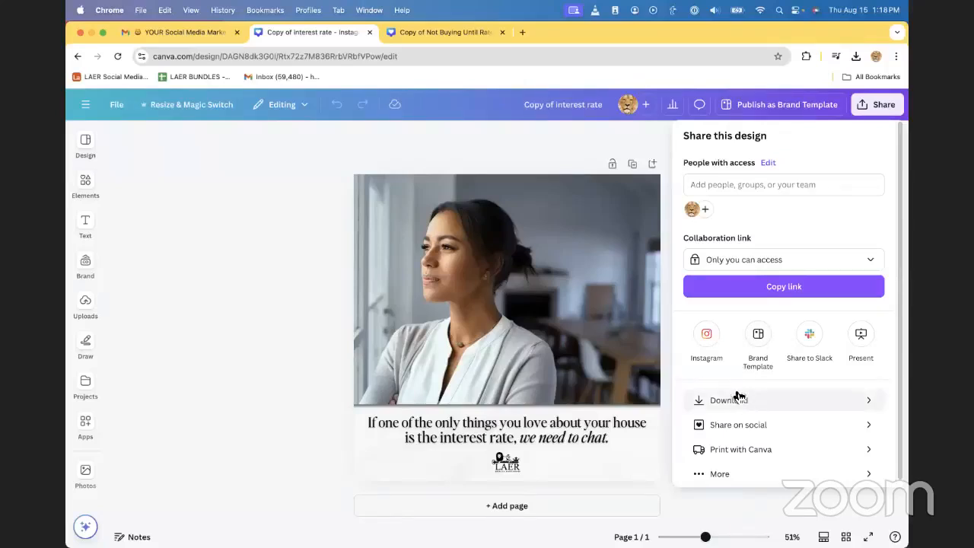
left_click(731, 425)
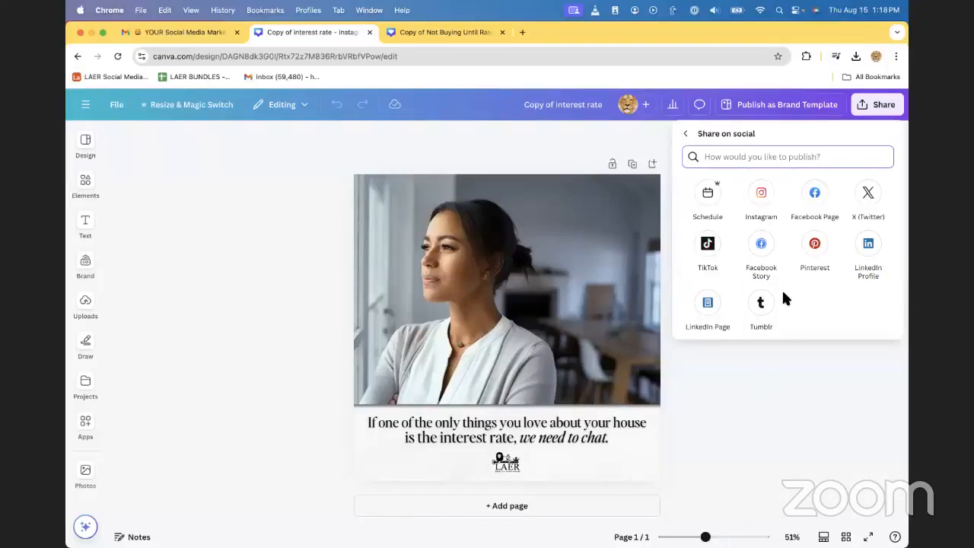
left_click(811, 195)
left_click(758, 233)
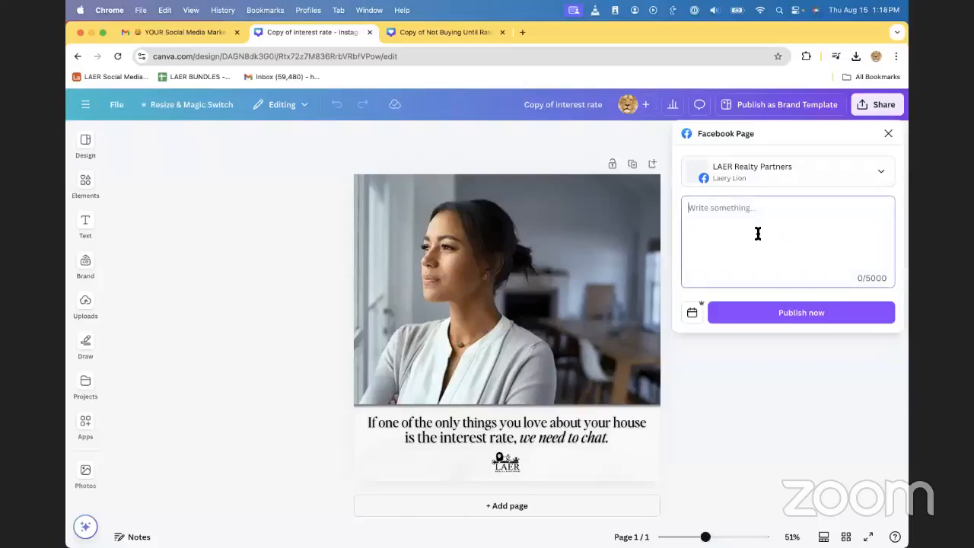
- Copy the email's suggested caption beginning "If your home or neighborhood no longer suits your lifestyle" with its hashtags and paste it into the Facebook post
left_click(182, 34)
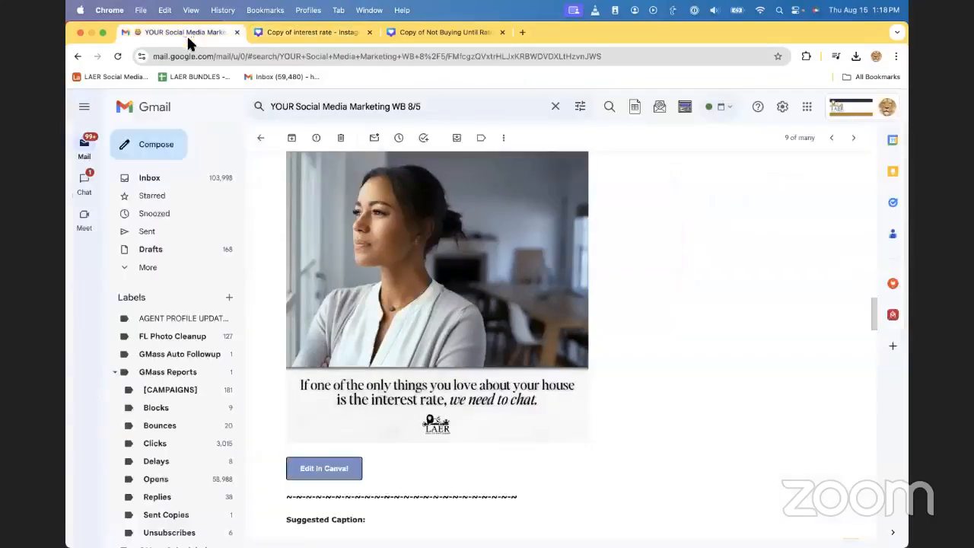
scroll(372, 285, "down", 10)
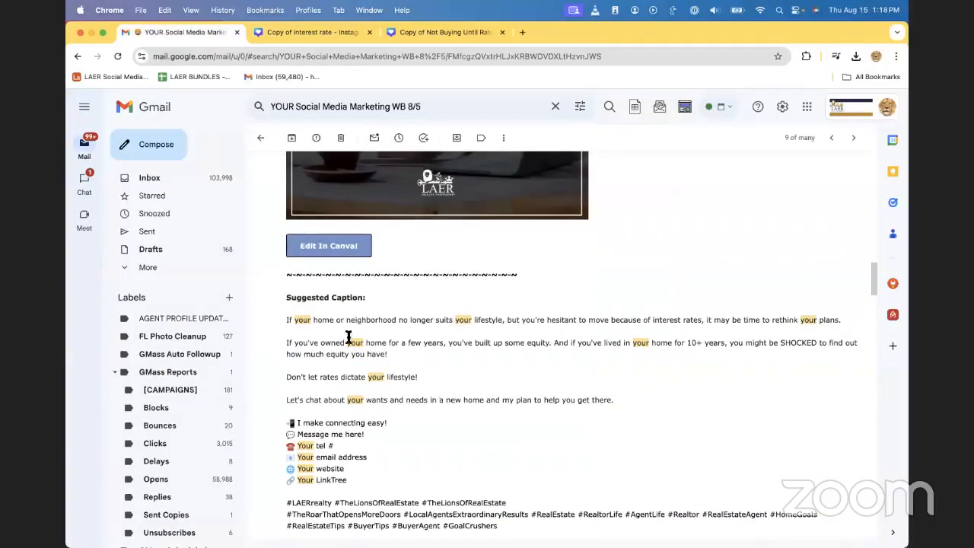
scroll(348, 337, "down", 3)
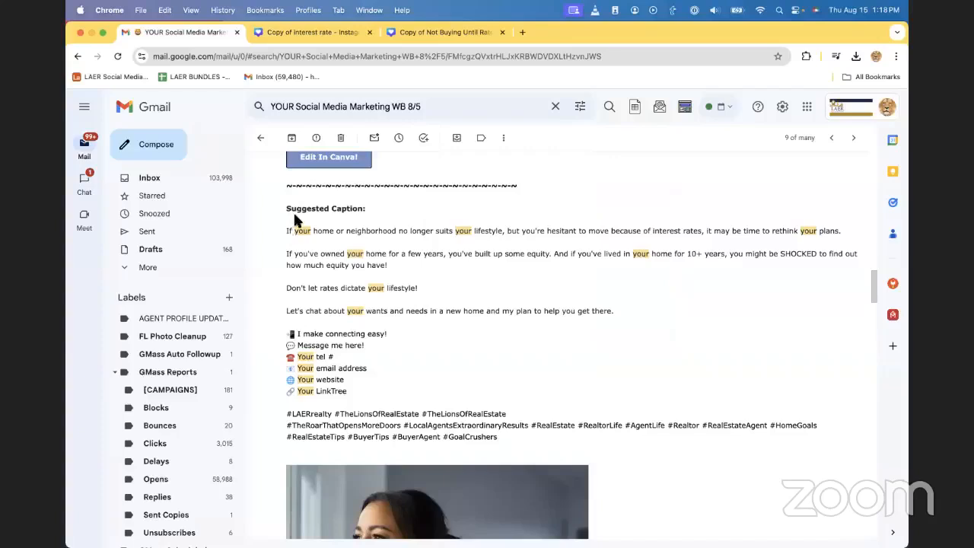
mouse_move(287, 231)
left_mouse_down()
mouse_move(310, 268)
mouse_move(335, 369)
mouse_move(521, 438)
mouse_move(446, 322)
mouse_move(284, 228)
left_mouse_up()
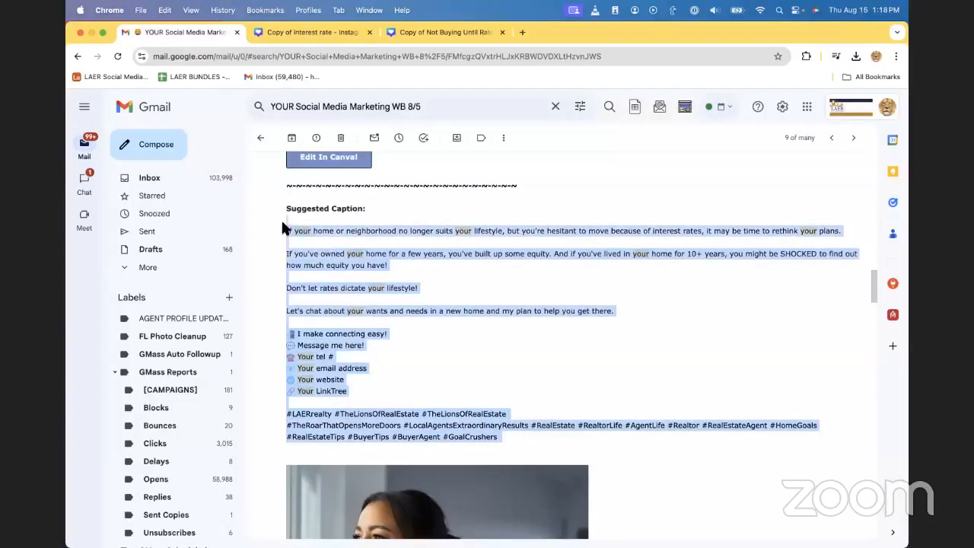
right_click(283, 231)
left_click(319, 252)
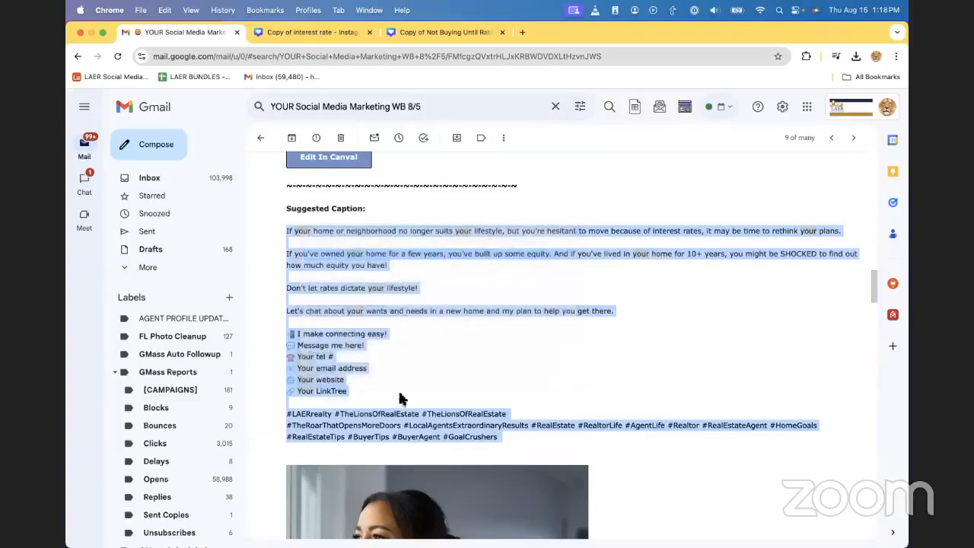
left_click(334, 31)
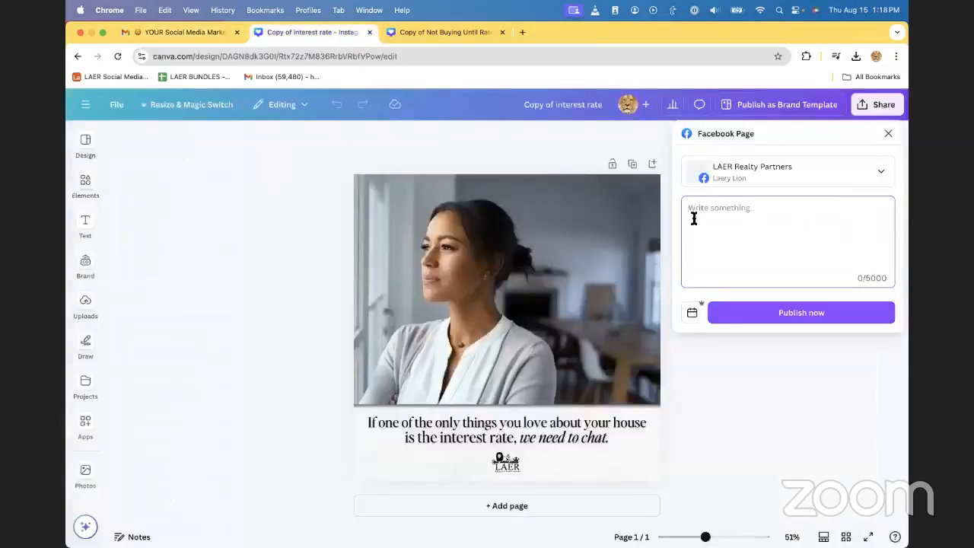
right_click(711, 224)
left_click(732, 305)
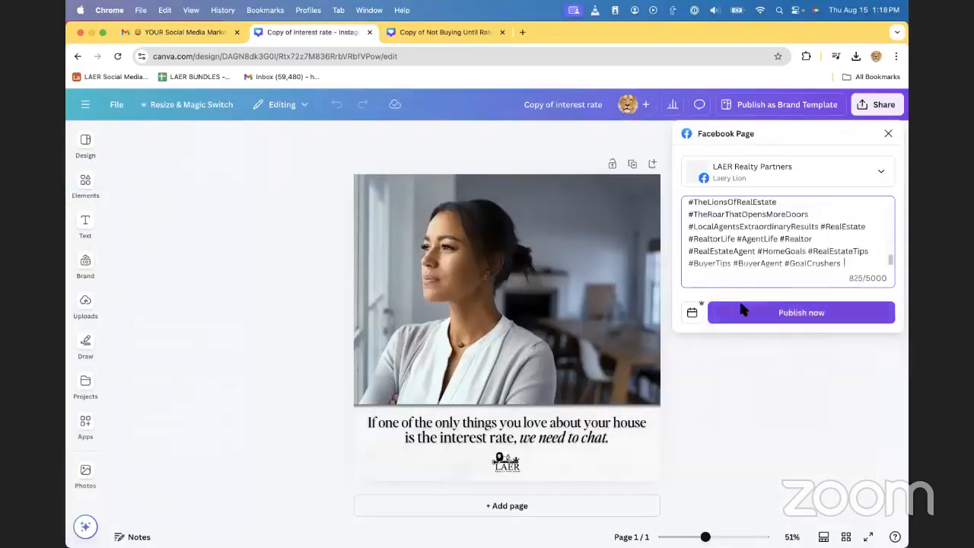
- Delete the contact lines from "I make connecting easy!" through "Your LinkTree" from the Facebook caption
scroll(806, 263, "up", 5)
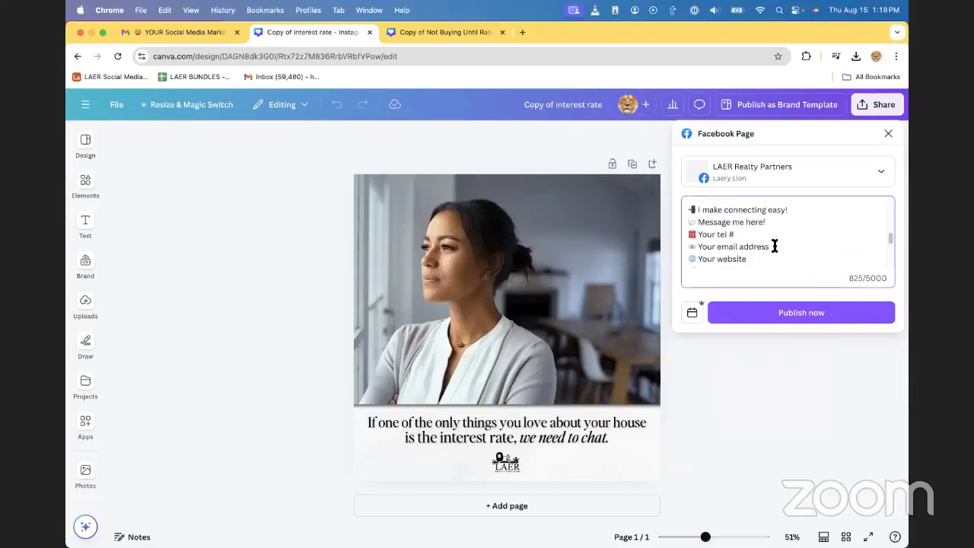
scroll(761, 248, "down", 2)
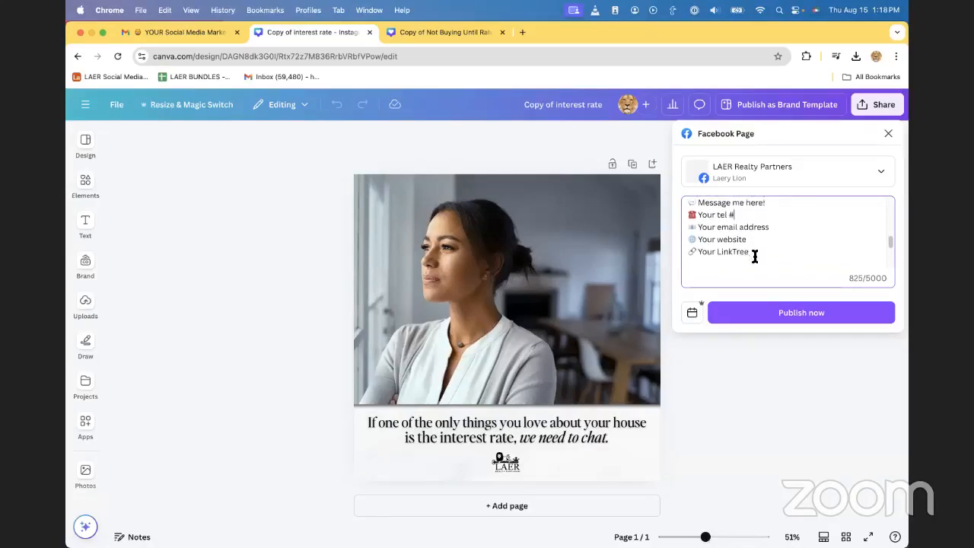
scroll(762, 254, "up", 3)
scroll(762, 251, "down", 1)
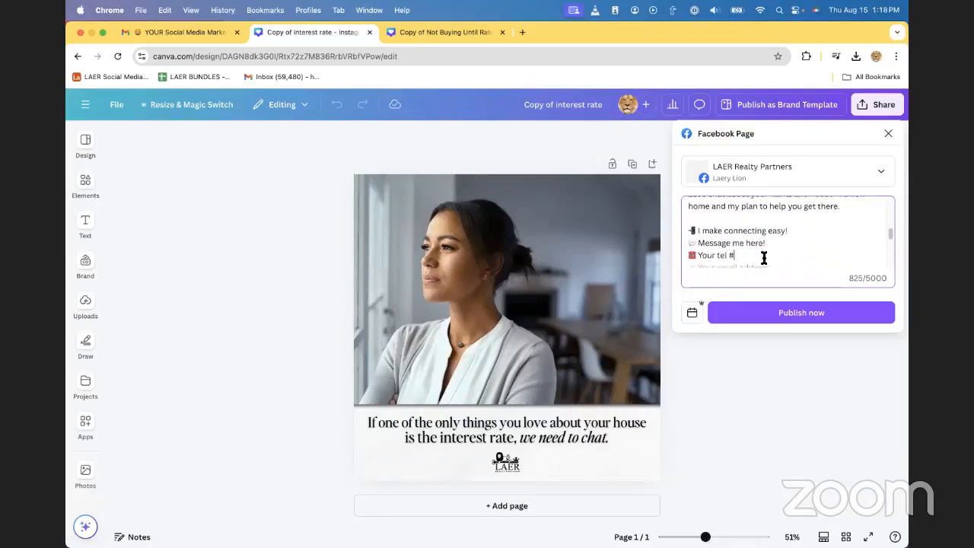
scroll(764, 249, "down", 1)
left_click_drag(750, 262, 678, 214)
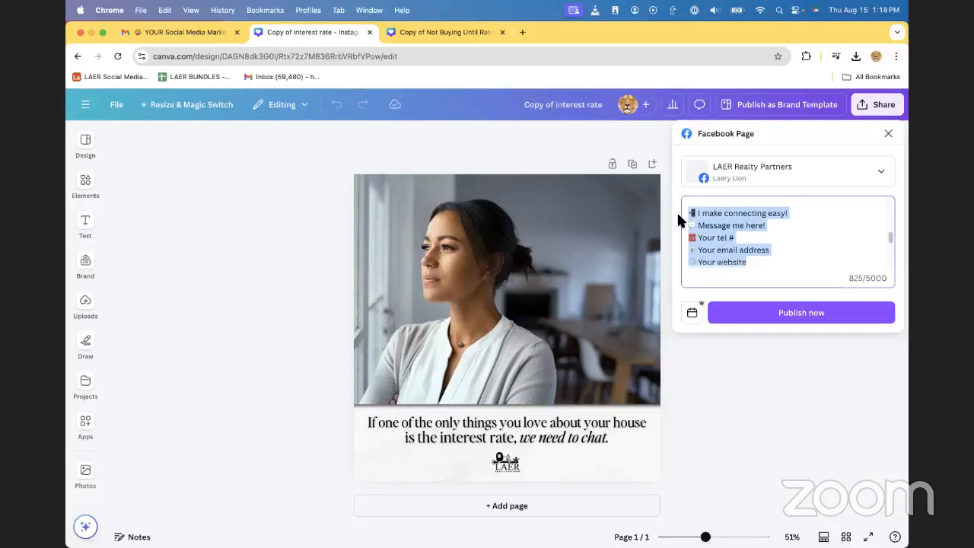
key("BackSpace")
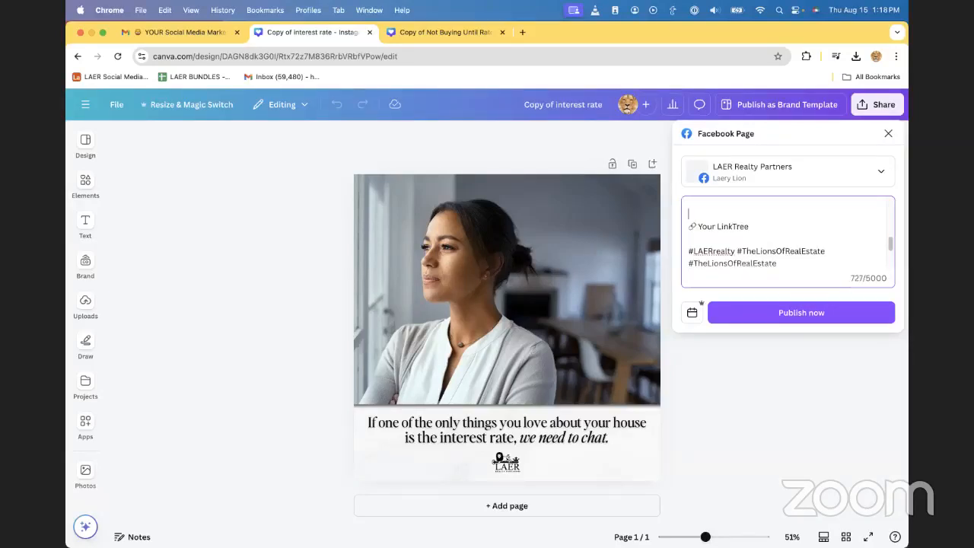
key("BackSpace")
left_click_drag(751, 214, 685, 214)
key("BackSpace")
key("BackSpace")
key("BackSpace")
- Review the Facebook caption's text and hashtags from beginning to end, and close the post without publishing it
scroll(761, 243, "up", 2)
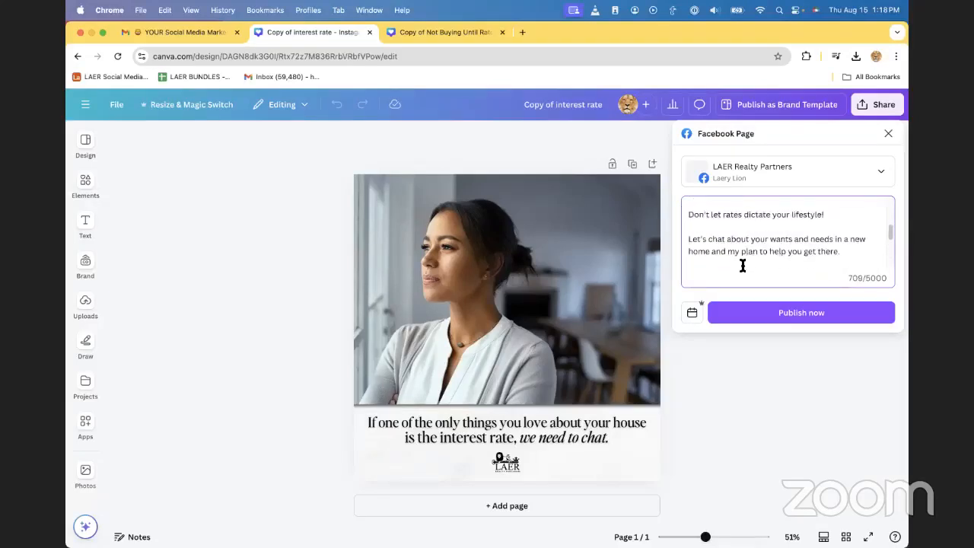
scroll(743, 258, "up", 3)
scroll(735, 220, "down", 5)
scroll(761, 251, "up", 3)
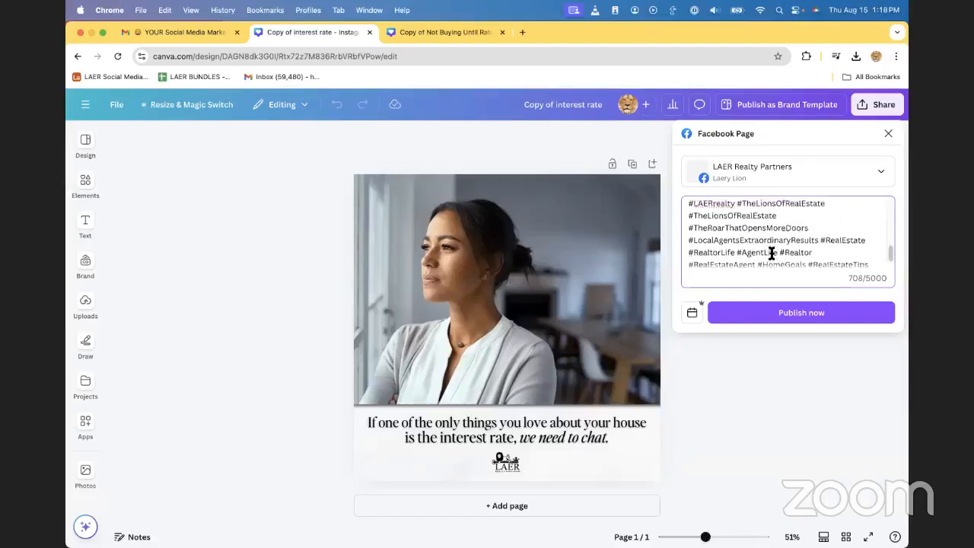
scroll(749, 225, "down", 2)
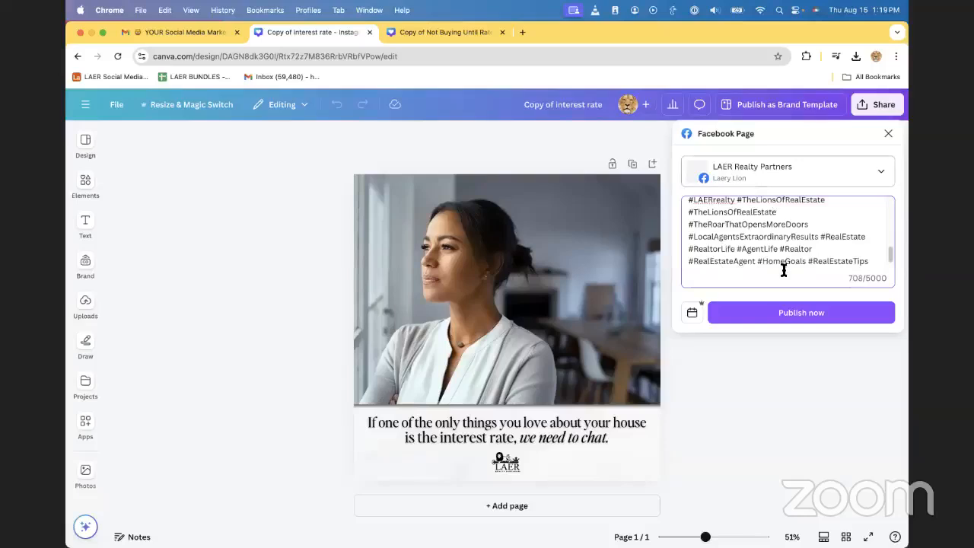
scroll(783, 267, "up", 10)
scroll(830, 241, "down", 1)
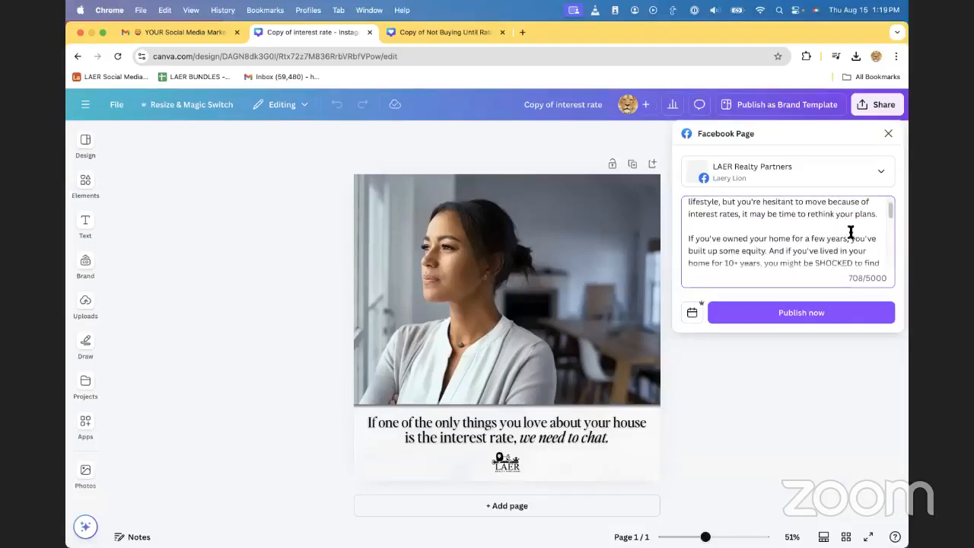
scroll(886, 204, "up", 2)
scroll(886, 199, "down", 1)
left_click_drag(892, 212, 892, 215)
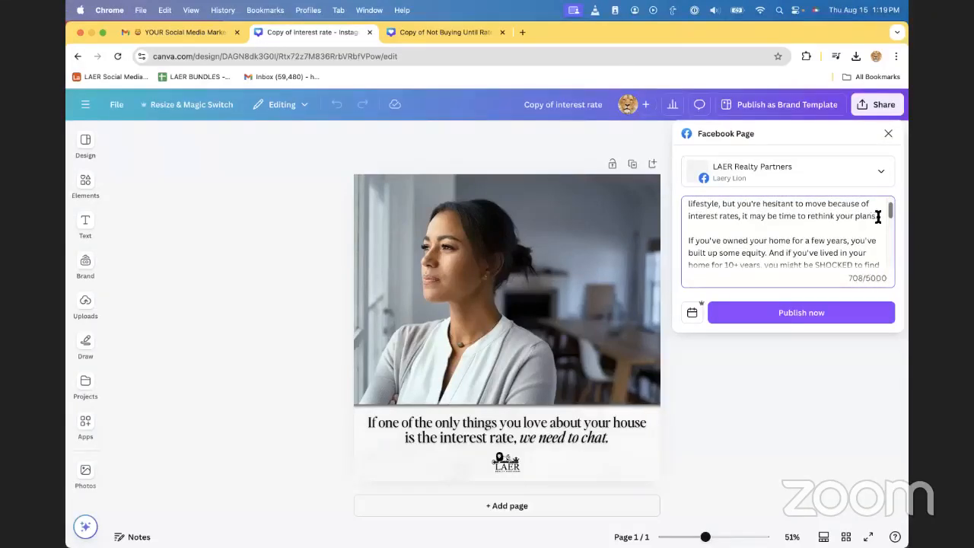
left_click_drag(886, 202, 885, 216)
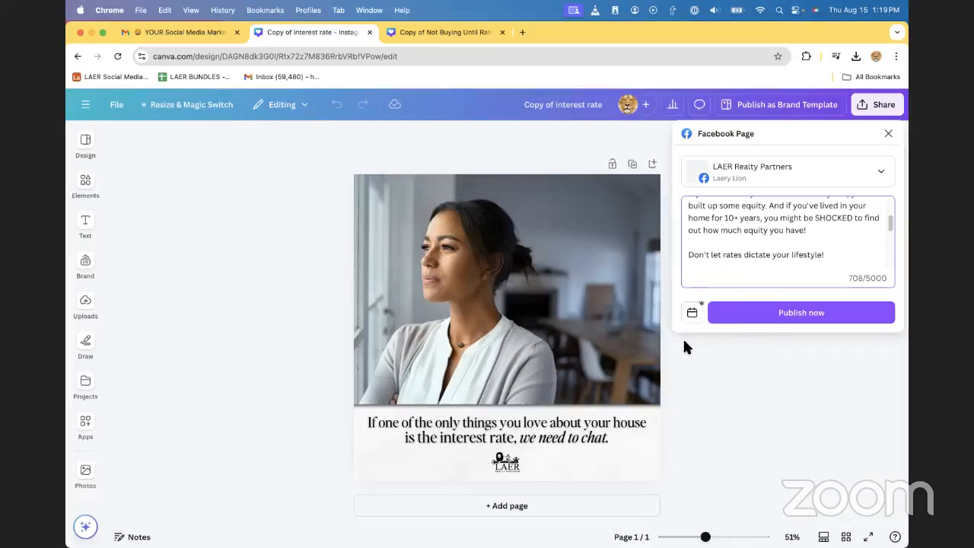
left_click(283, 202)
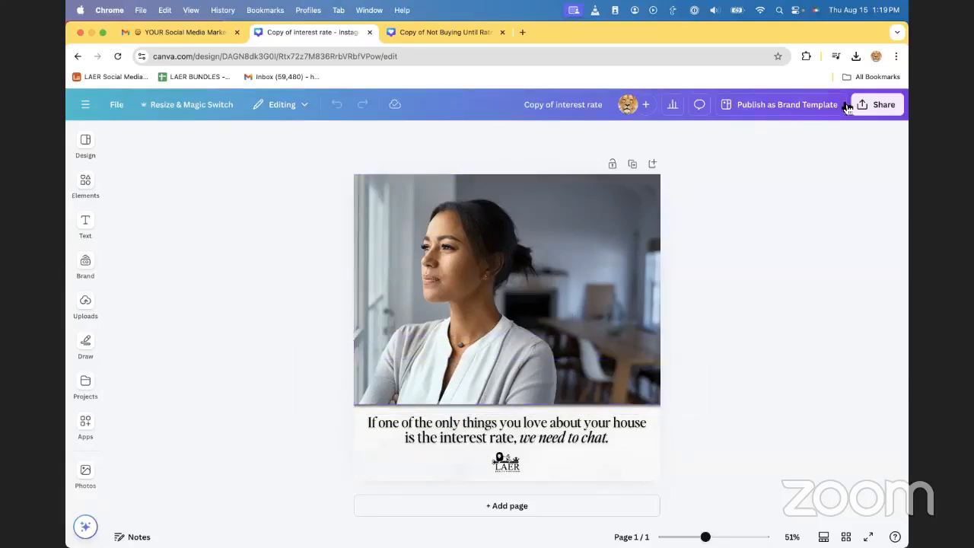
- Set up a scheduled social post of the interest rate design for Saturday, August 17 at 09:00 AM
left_click(875, 105)
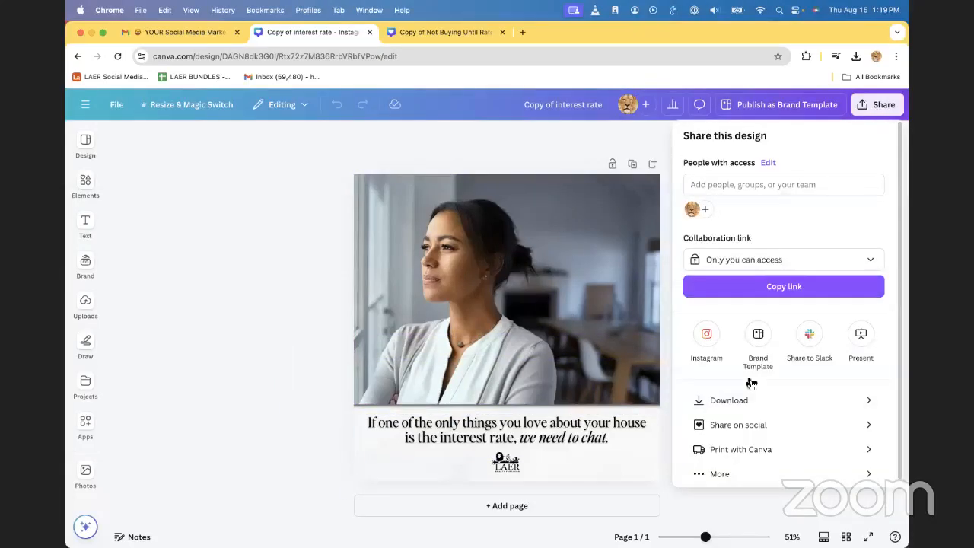
left_click(747, 424)
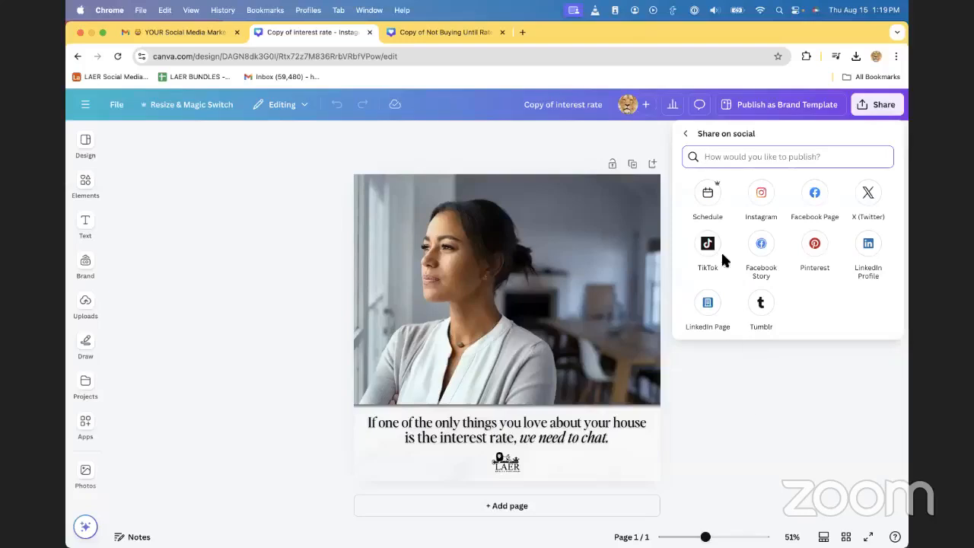
left_click(703, 191)
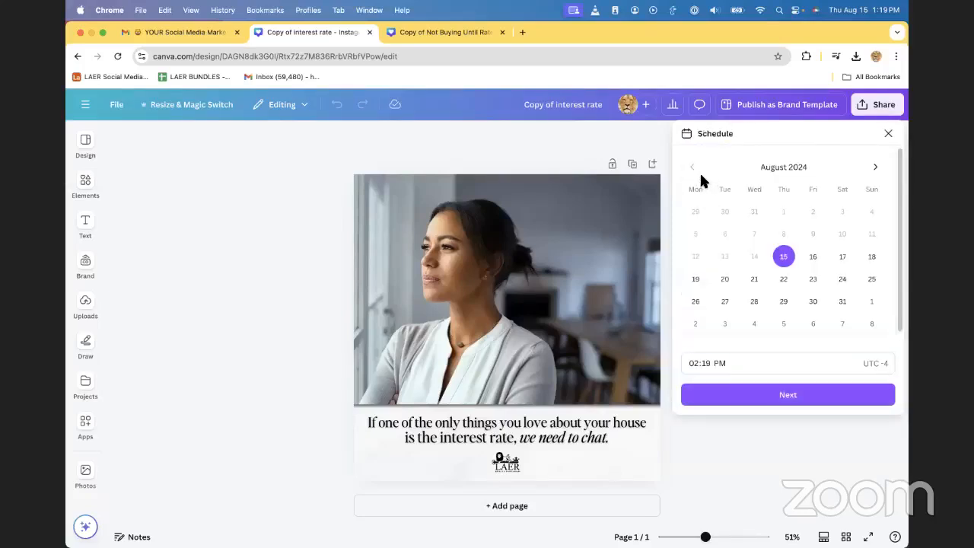
left_click(843, 259)
left_click(789, 368)
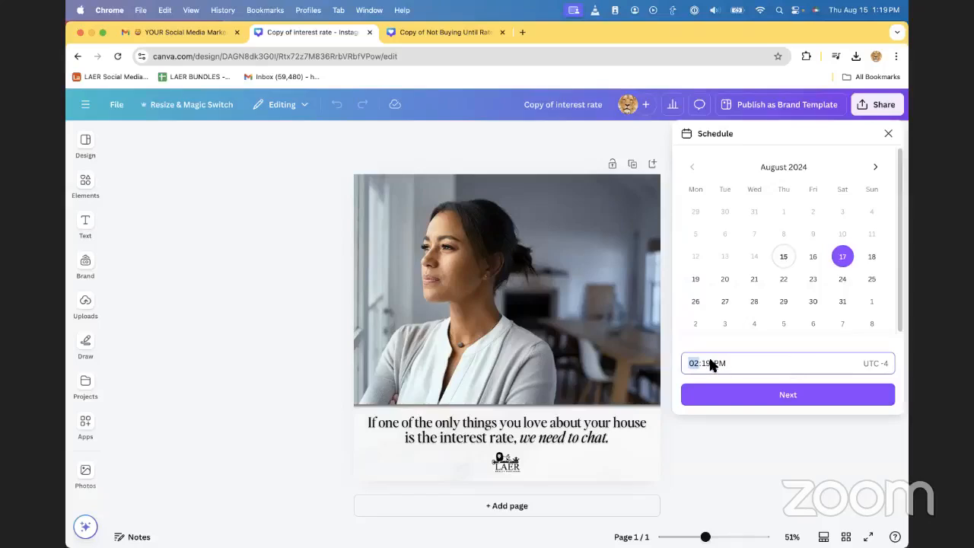
type("9a")
left_click(797, 396)
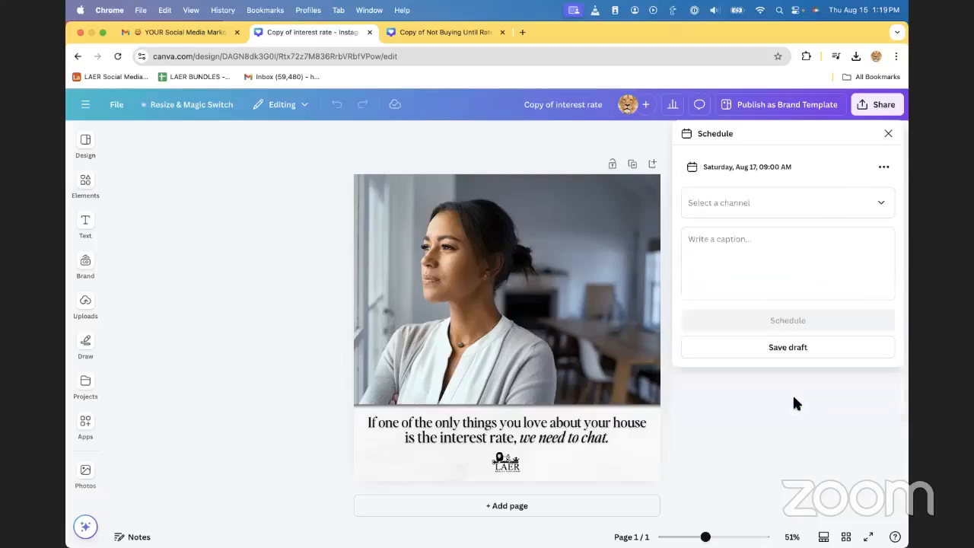
- Select the LAER Realty Partners Facebook page as the post's channel and check the other connectable channels, including the LinkedIn Profile connection
left_click(765, 204)
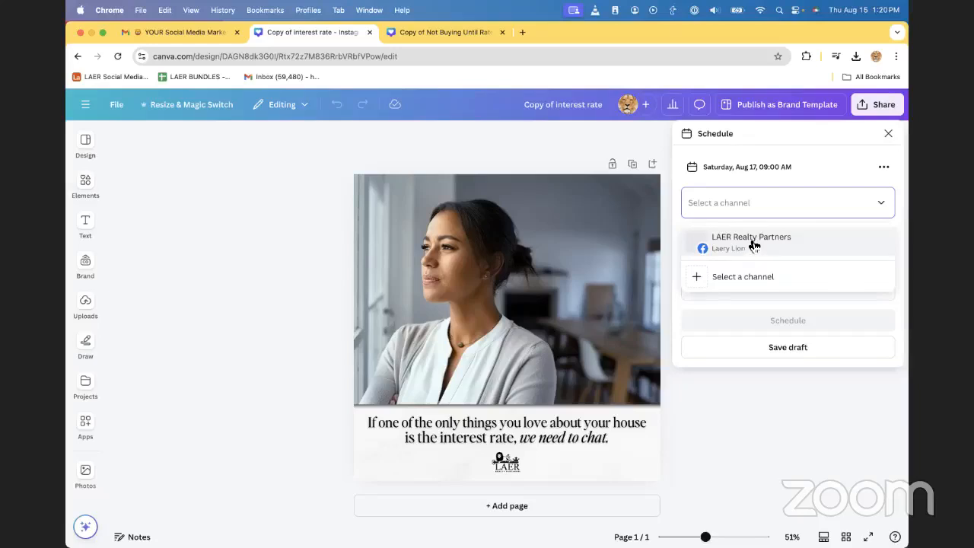
left_click(751, 245)
left_click(787, 200)
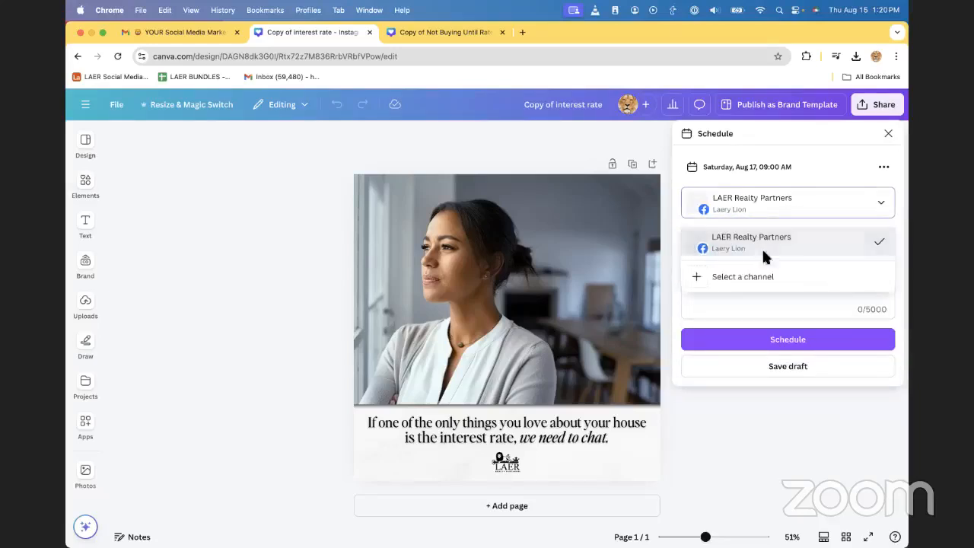
left_click(738, 278)
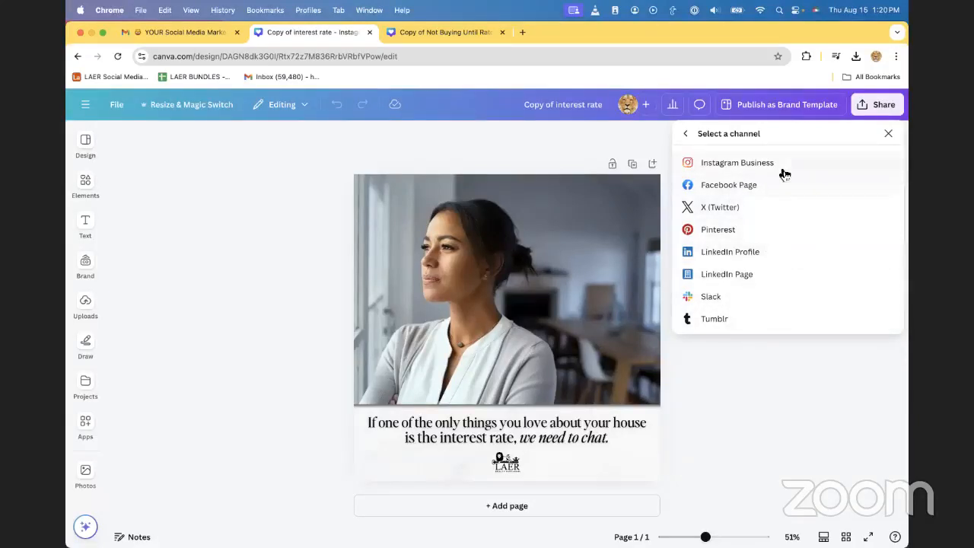
left_click(771, 252)
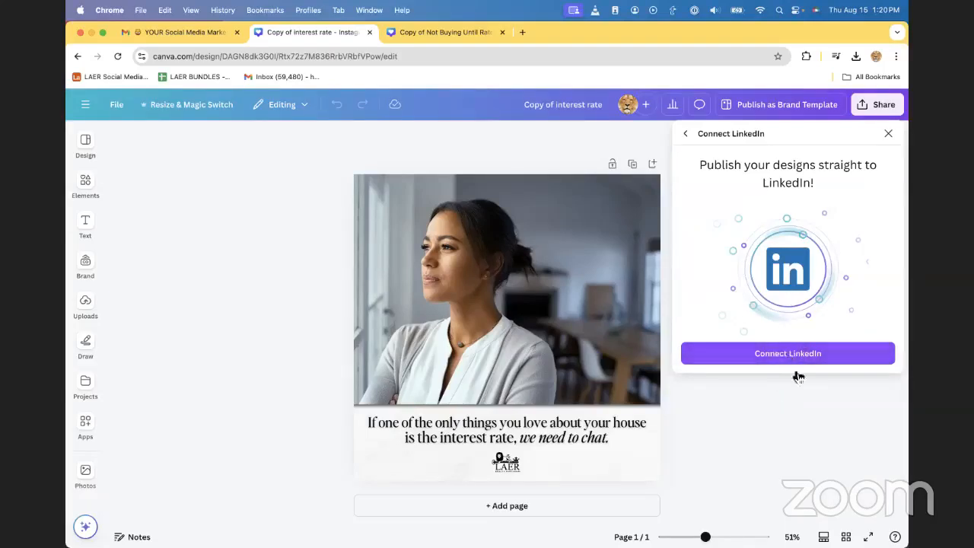
left_click(686, 136)
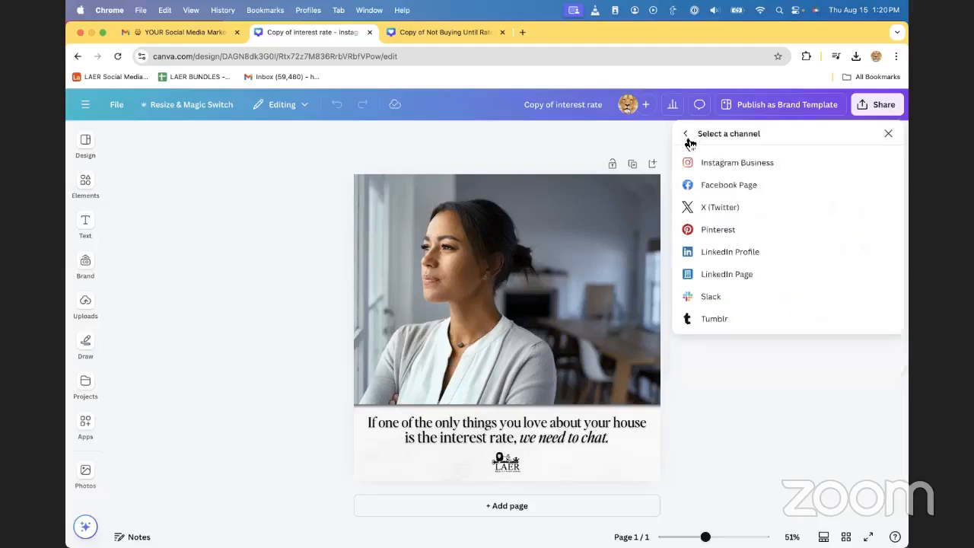
left_click(694, 158)
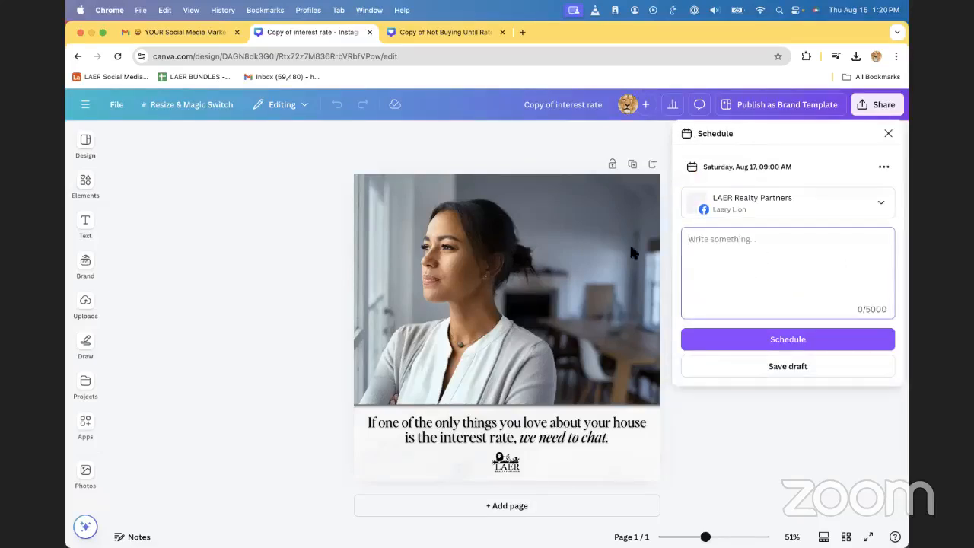
- Paste the copied caption into the post, review it and schedule the post, dismissing the Facebook login window
key("super+v")
scroll(792, 274, "up", 10)
scroll(792, 274, "down", 6)
scroll(790, 281, "up", 8)
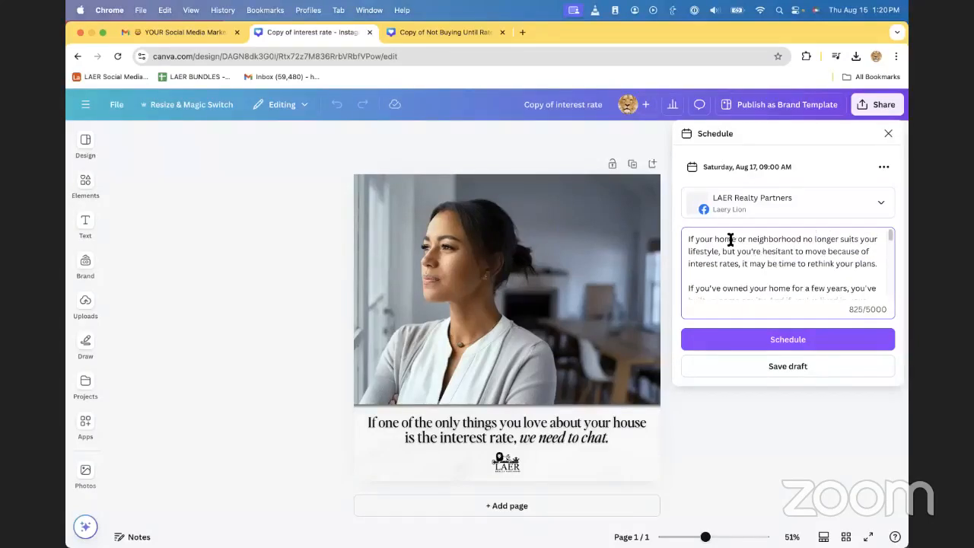
left_click(773, 347)
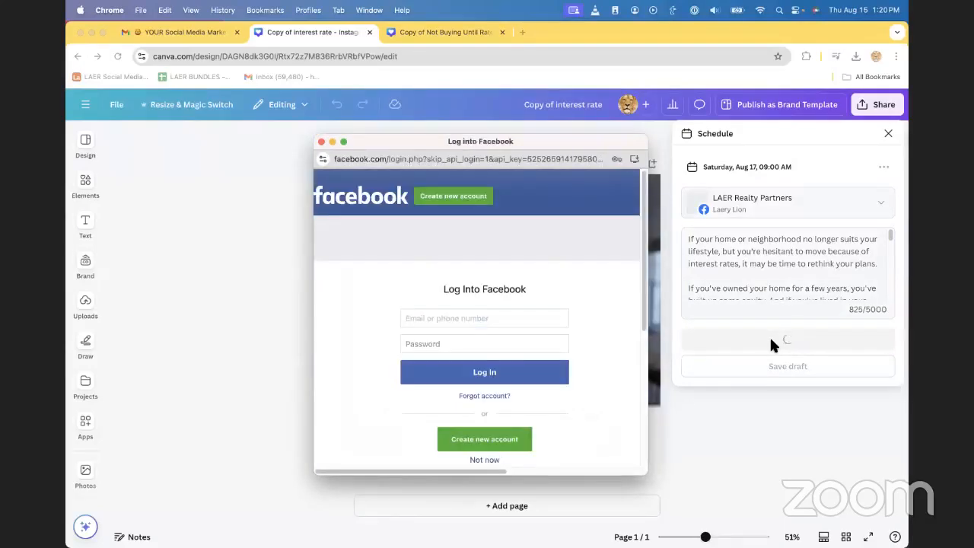
left_click(321, 143)
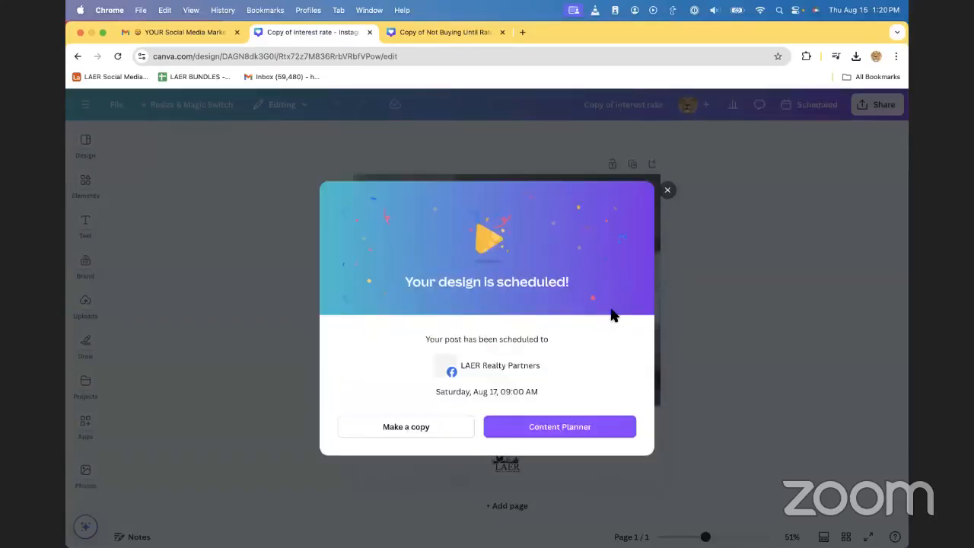
- View the scheduled interest rate post in the Content Planner and return to the Canva home page
left_click(571, 434)
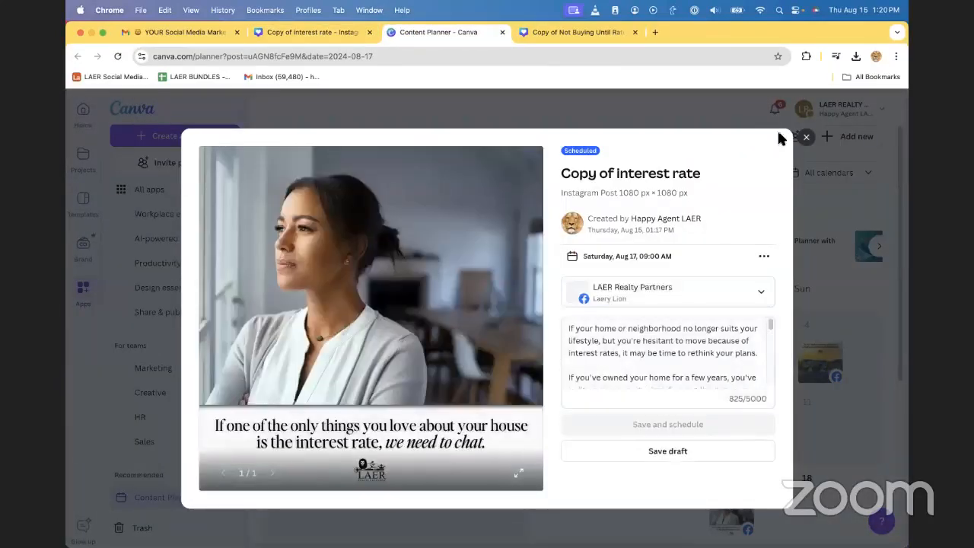
left_click(807, 137)
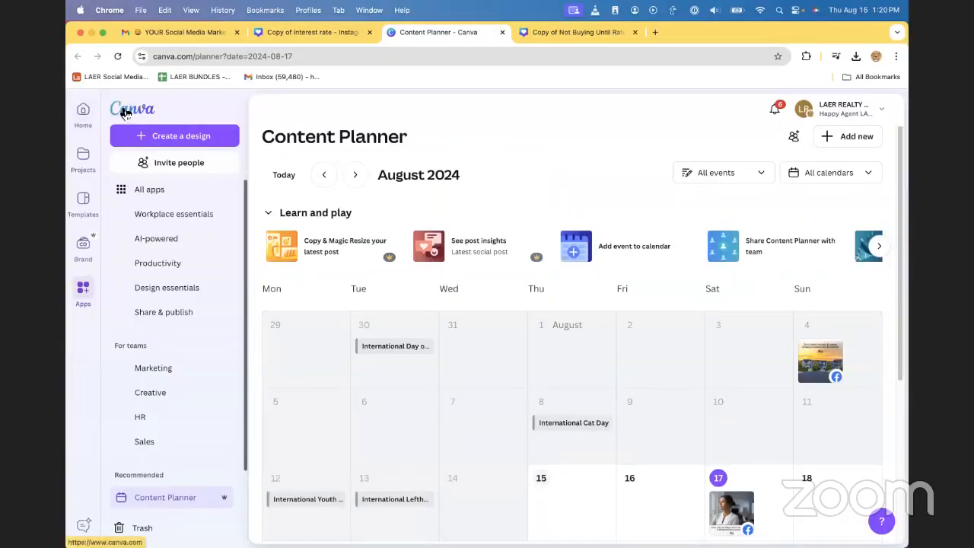
left_click(85, 118)
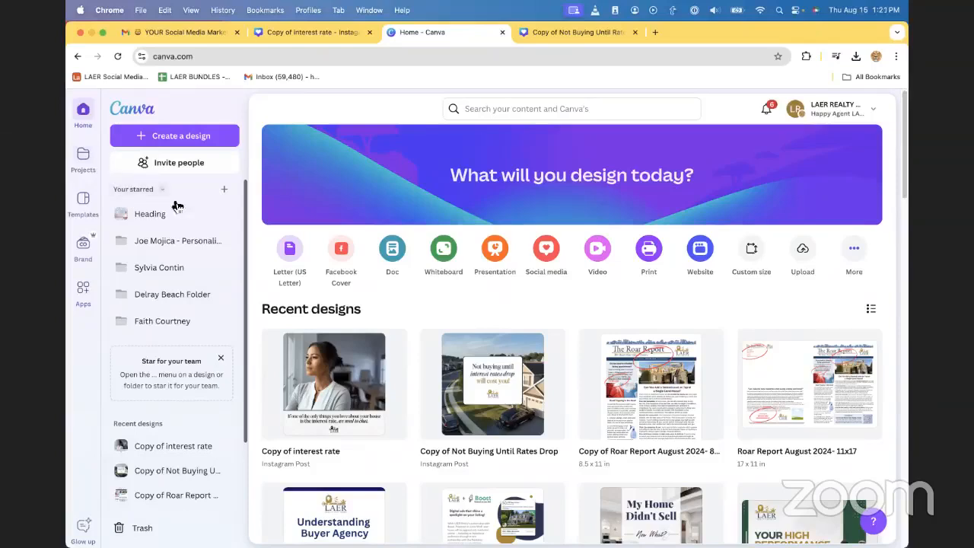
- Switch to the browser window with the personal free Canva account and go to its home page
left_click_drag(777, 36, 908, 37)
left_click(505, 26)
key("super+w")
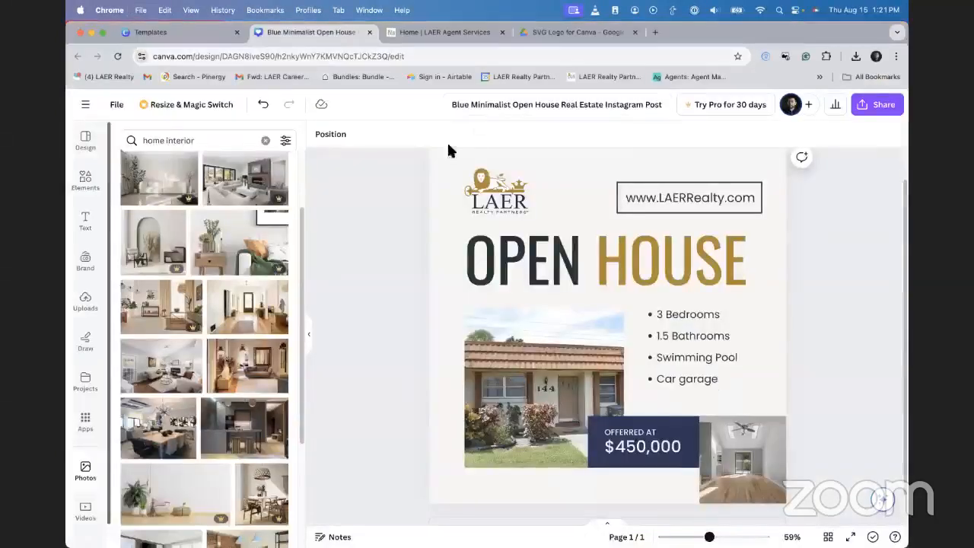
left_click(146, 34)
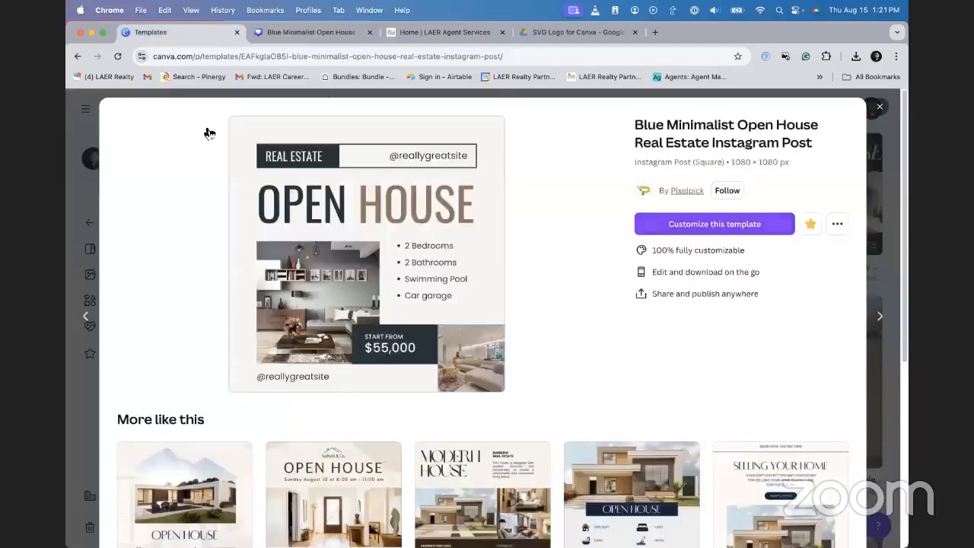
left_click(73, 111)
left_click(110, 112)
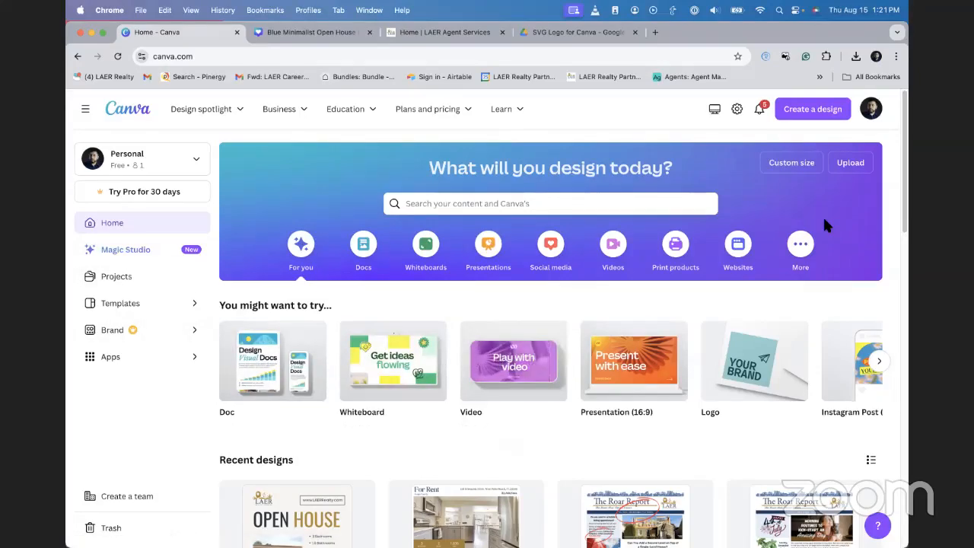
- Return to the LAER team account's window and look through its starred items and list of recent designs
left_click(576, 61)
left_click_drag(572, 55, 670, 36)
double_click(670, 36)
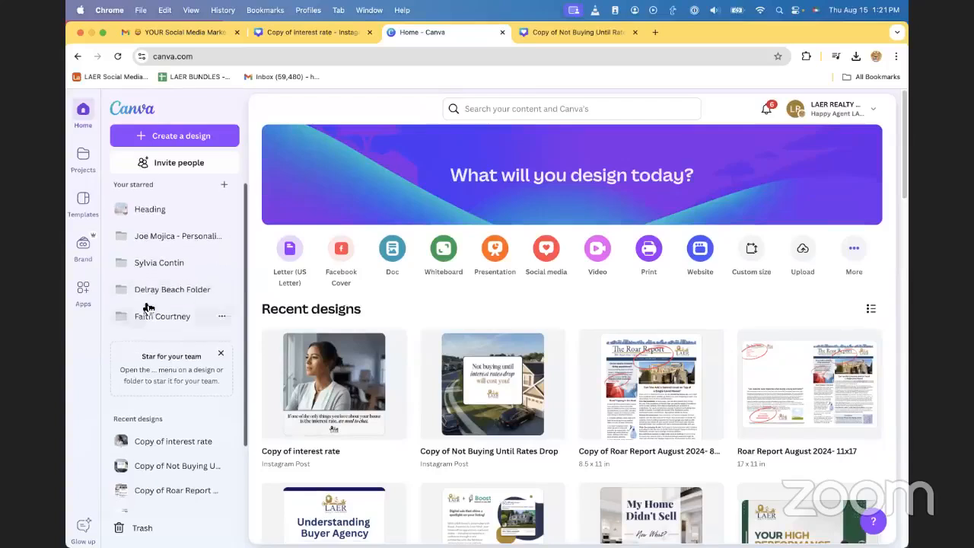
scroll(148, 444, "down", 1)
scroll(148, 444, "down", 3)
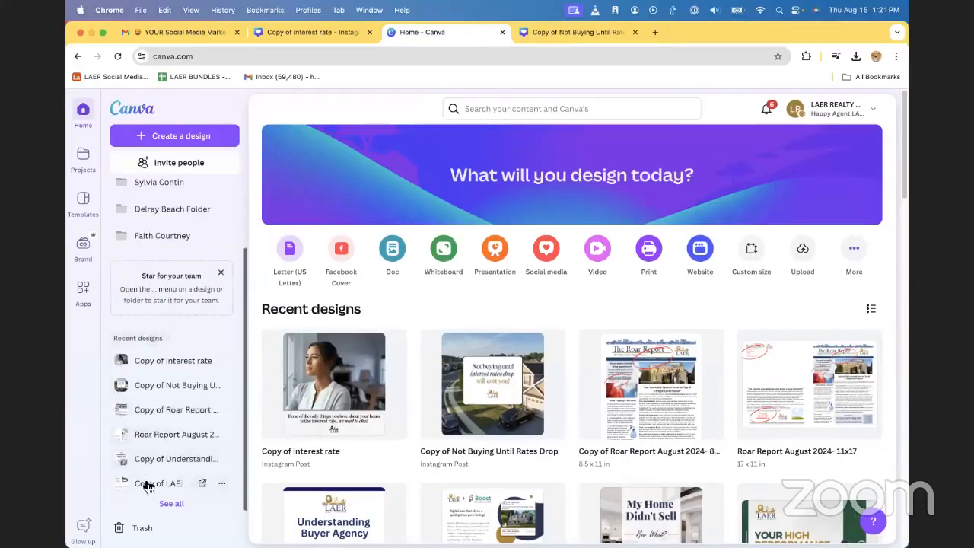
scroll(129, 433, "up", 4)
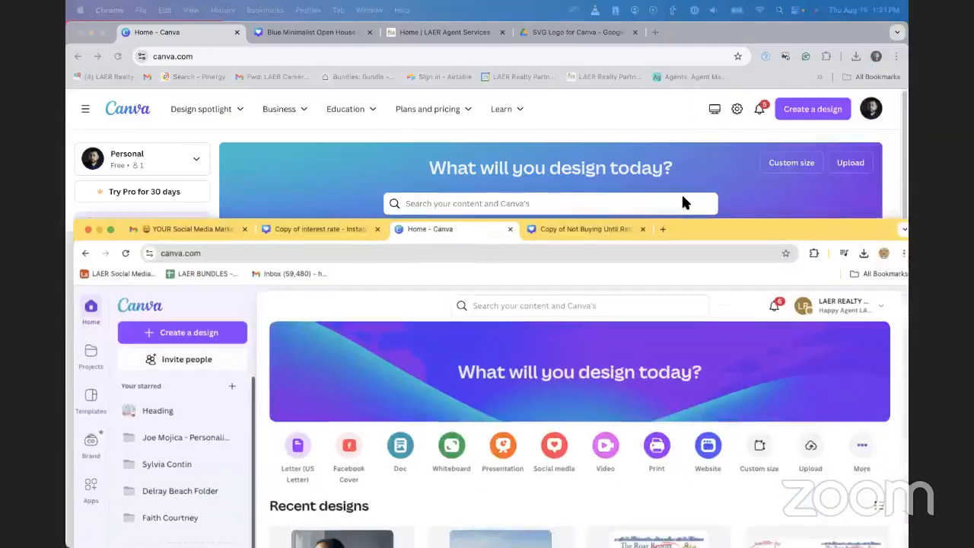
- Compare the home pages of the team and personal Canva accounts, ending on the LAER team account
left_click_drag(681, 199, 713, 32)
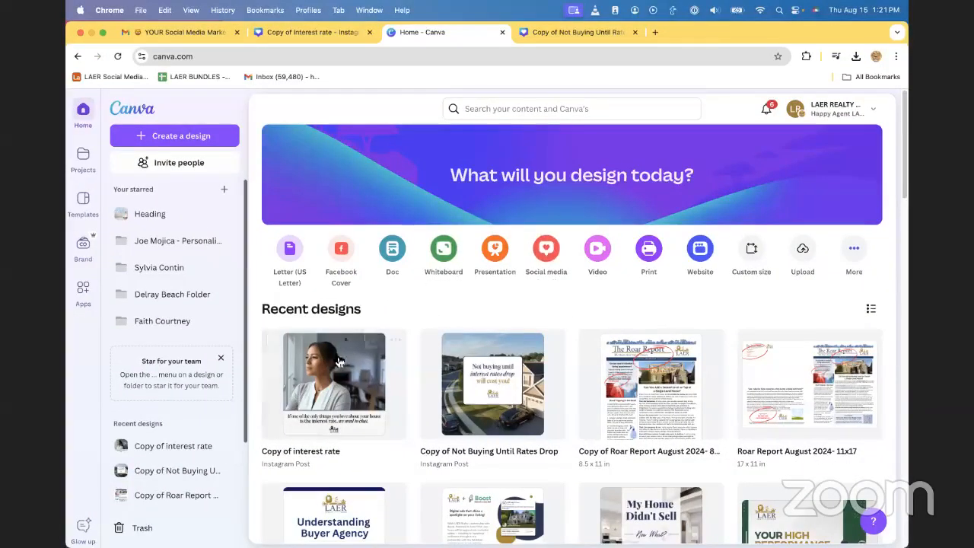
scroll(335, 337, "down", 1)
scroll(335, 337, "up", 1)
left_click_drag(790, 38, 973, 38)
left_click(364, 283)
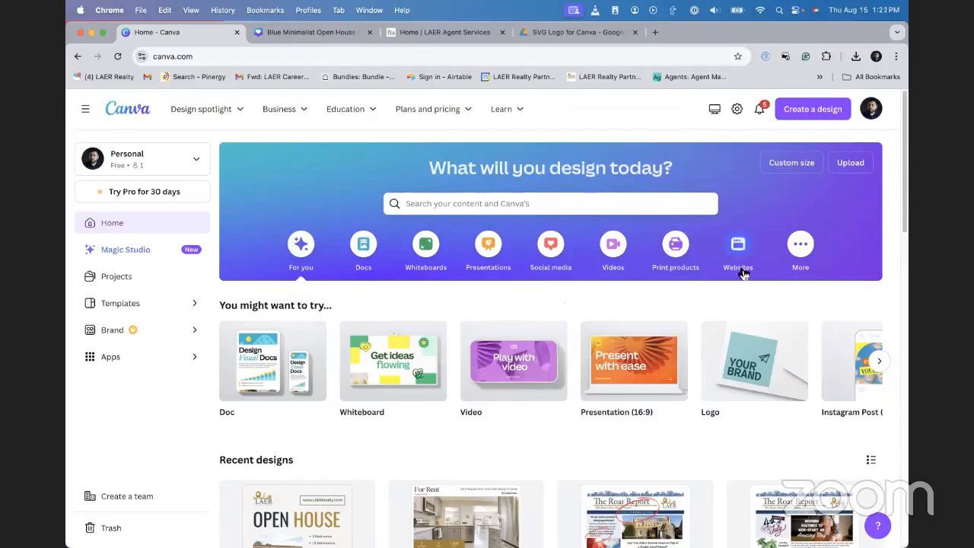
left_click_drag(907, 23, 661, 28)
double_click(661, 27)
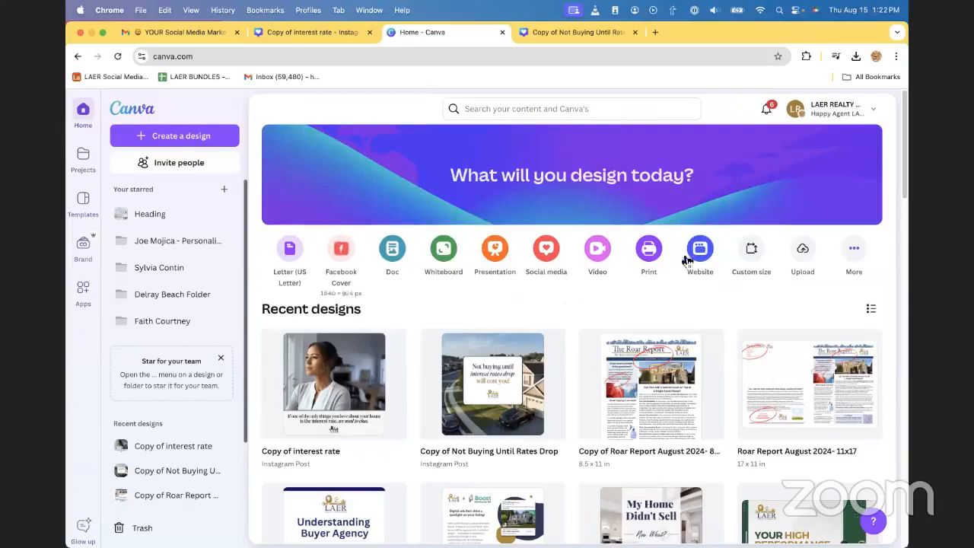
- Examine the team account's search suggestions and browse the recent designs on its home page
left_click(571, 108)
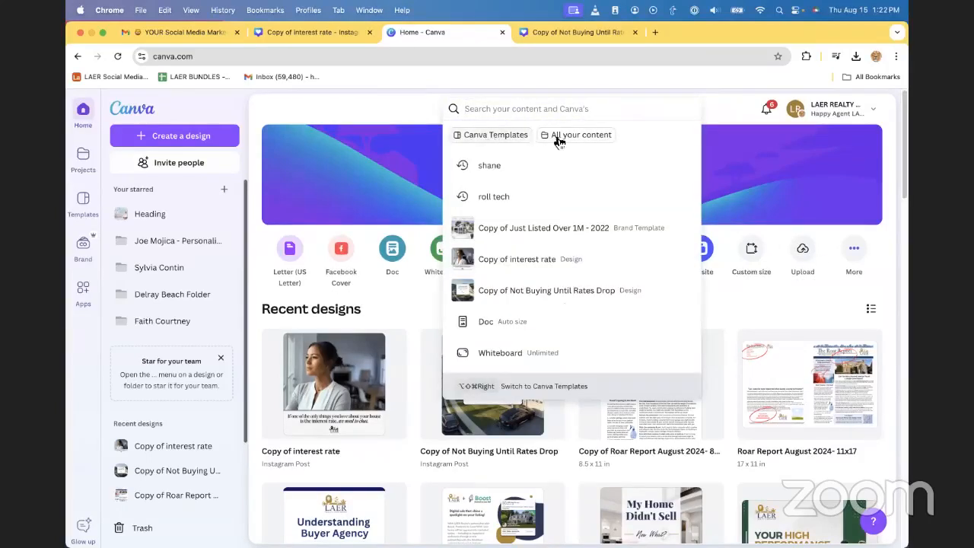
left_click(735, 326)
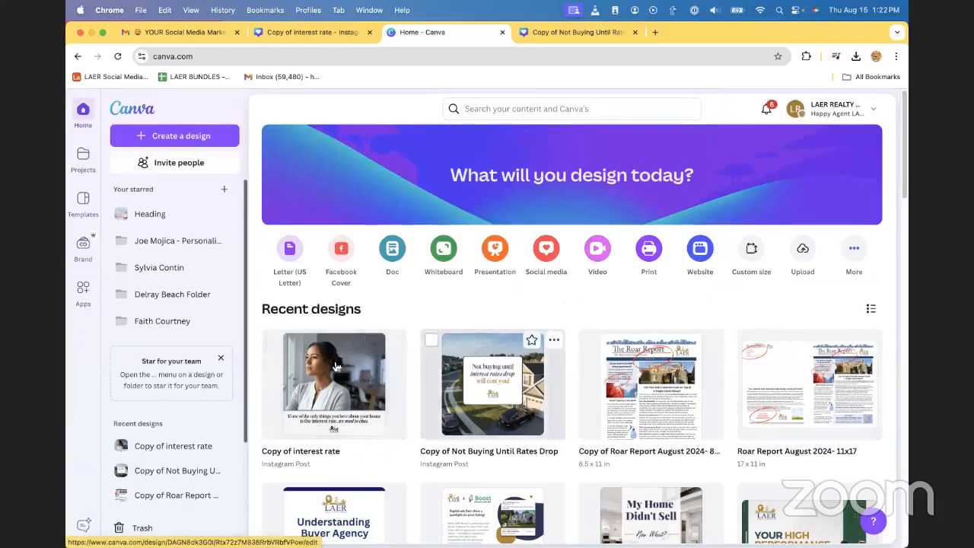
scroll(418, 388, "down", 4)
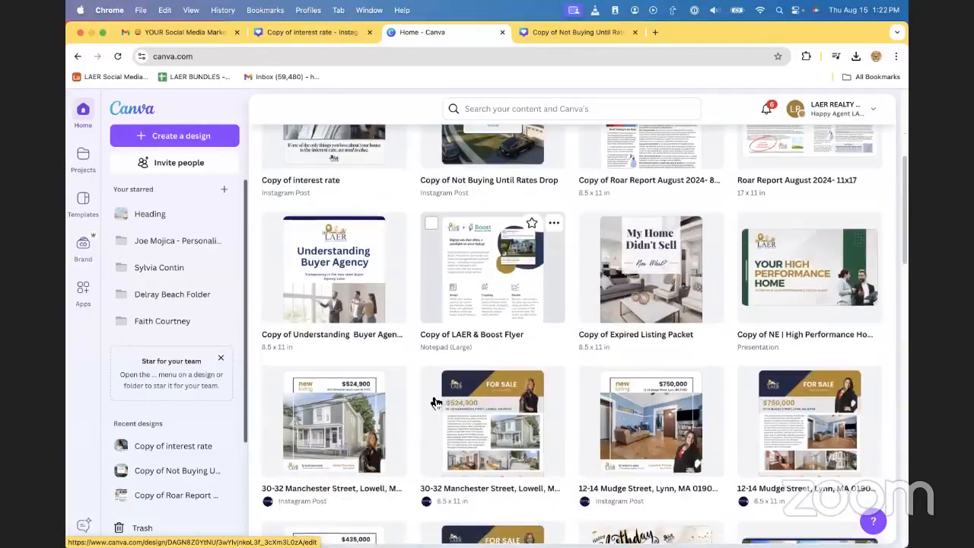
scroll(738, 385, "up", 2)
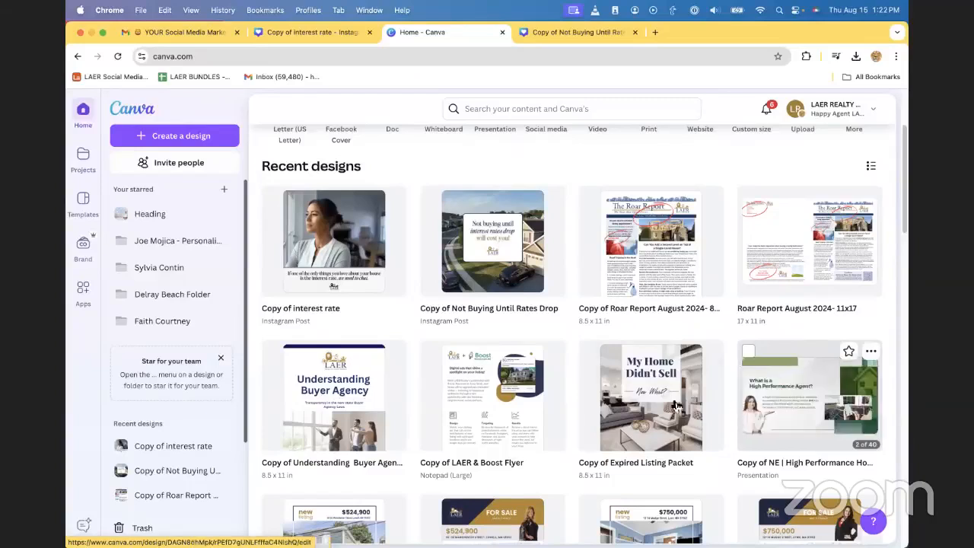
mouse_move(653, 413)
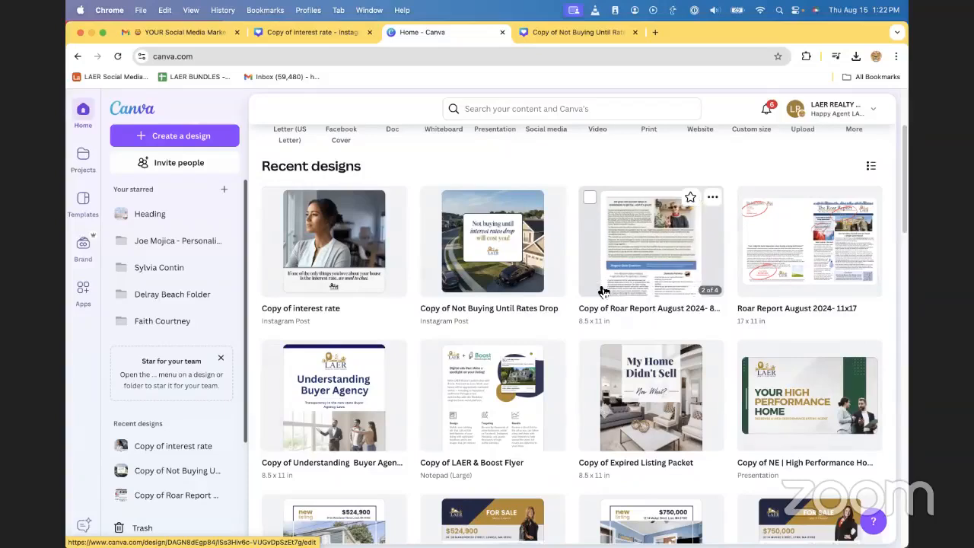
scroll(613, 291, "up", 1)
scroll(615, 292, "up", 3)
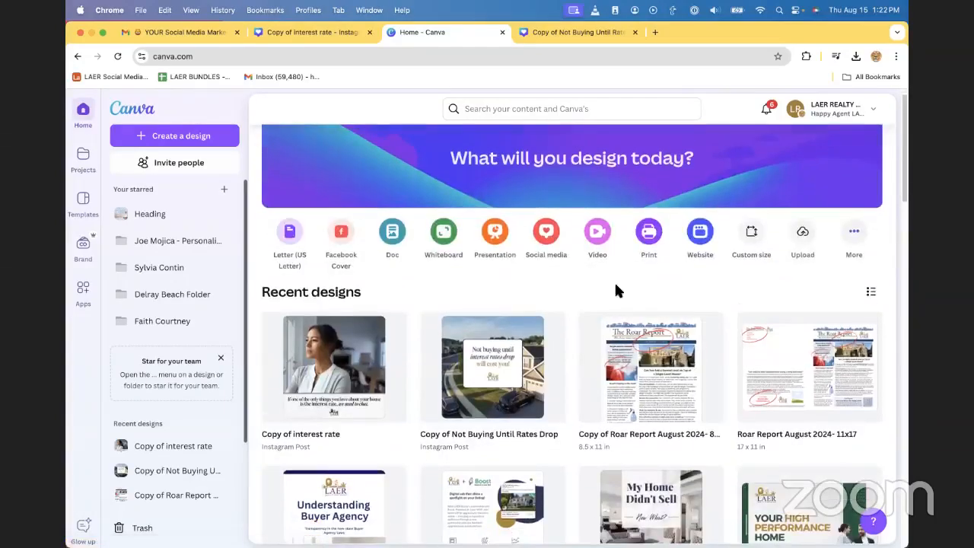
scroll(525, 335, "down", 2)
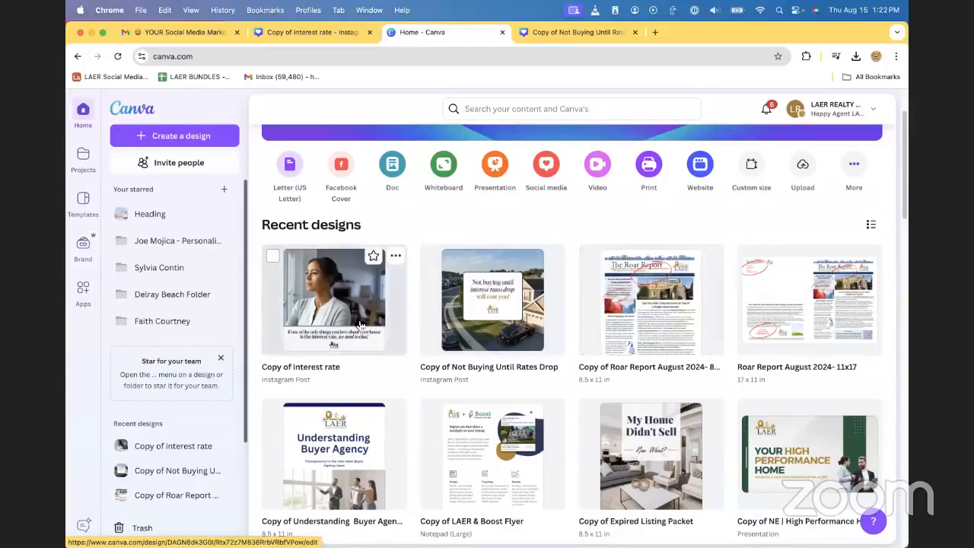
scroll(713, 366, "up", 1)
scroll(179, 309, "down", 1)
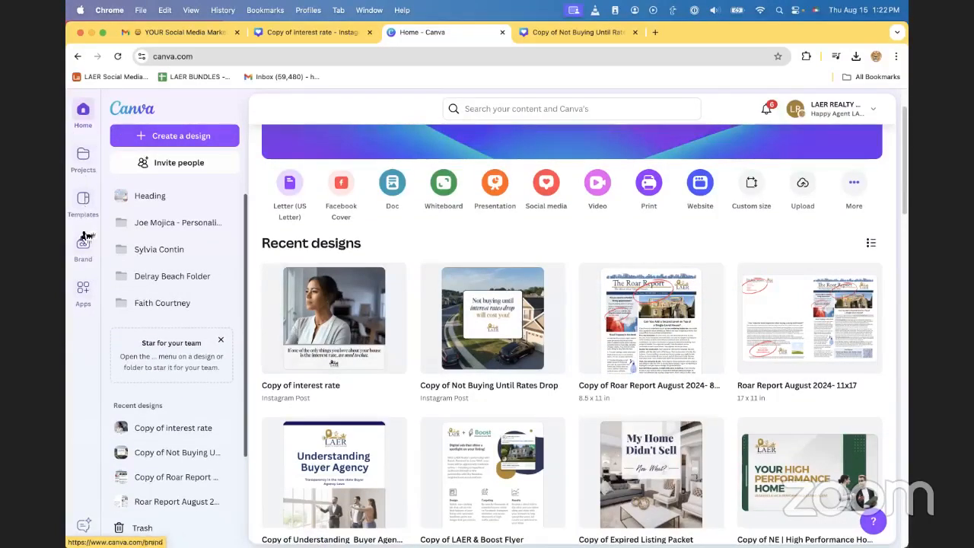
- Open the Content Planner from the apps section and review the August calendar's scheduled posts and events
left_click(83, 293)
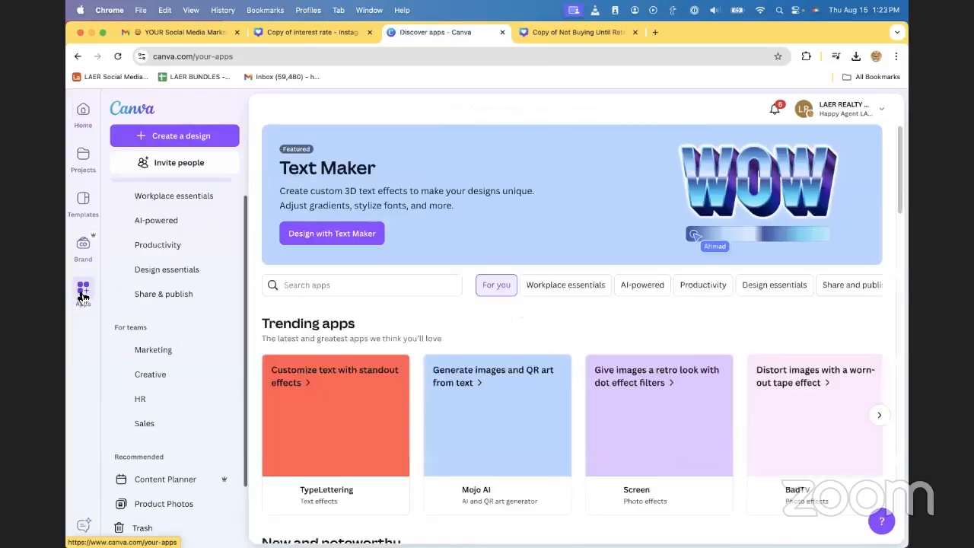
scroll(183, 327, "down", 2)
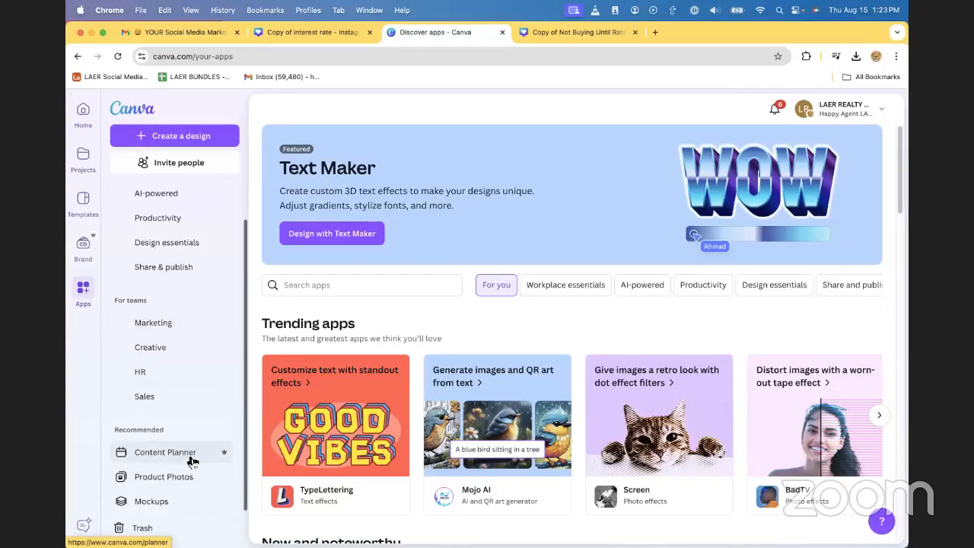
left_click(193, 461)
scroll(603, 386, "down", 3)
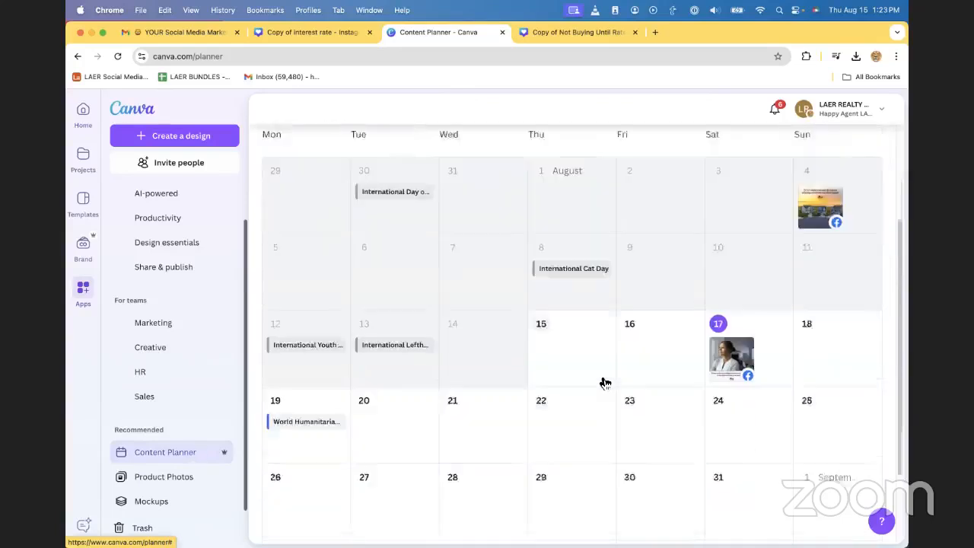
scroll(600, 387, "up", 3)
scroll(599, 383, "down", 3)
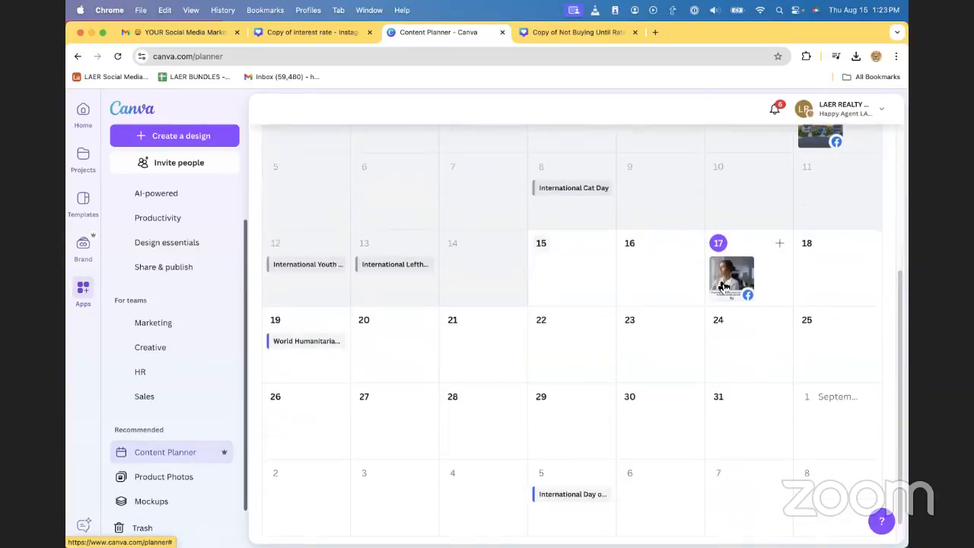
scroll(715, 305, "up", 1)
scroll(792, 213, "up", 2)
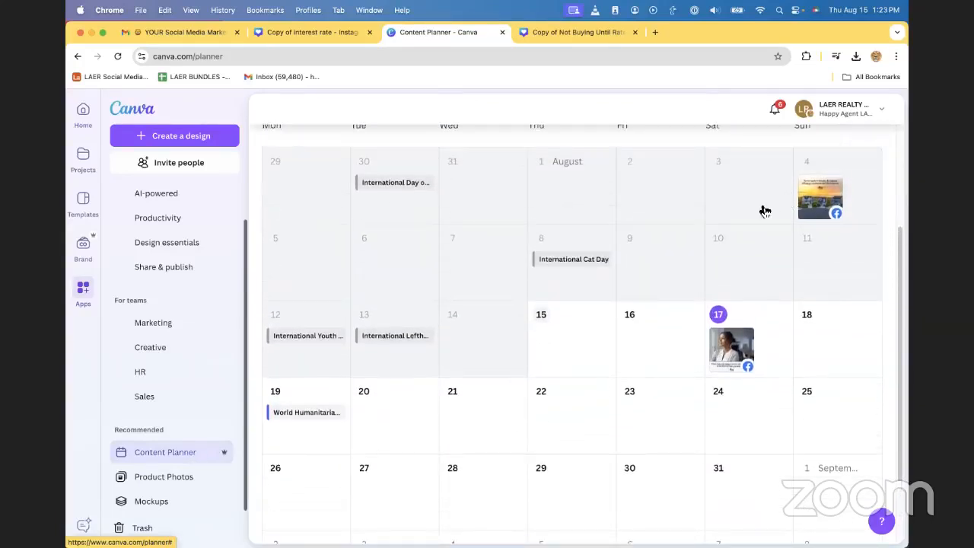
scroll(734, 335, "down", 2)
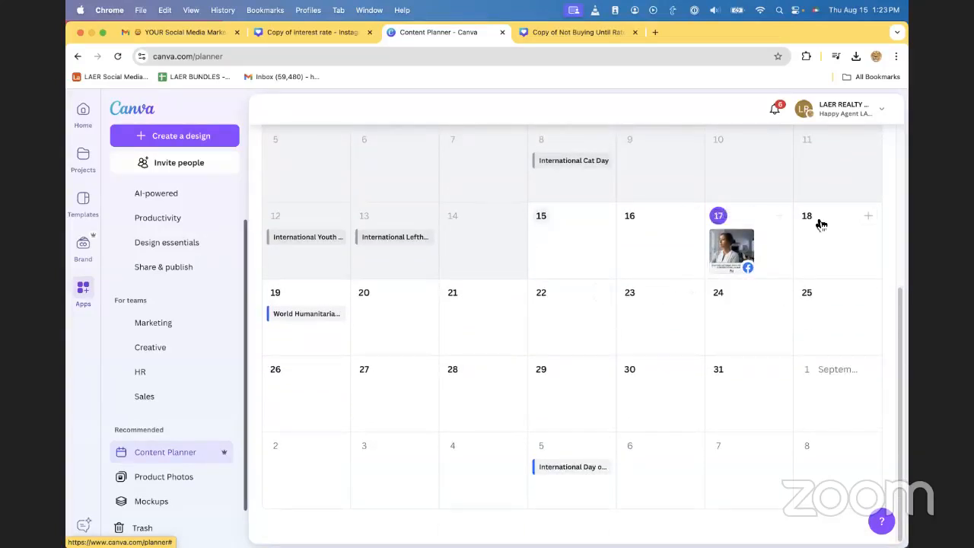
- Look at the new-post form for August 18, and review the August 17 interest rate post's caption and available actions
left_click(868, 218)
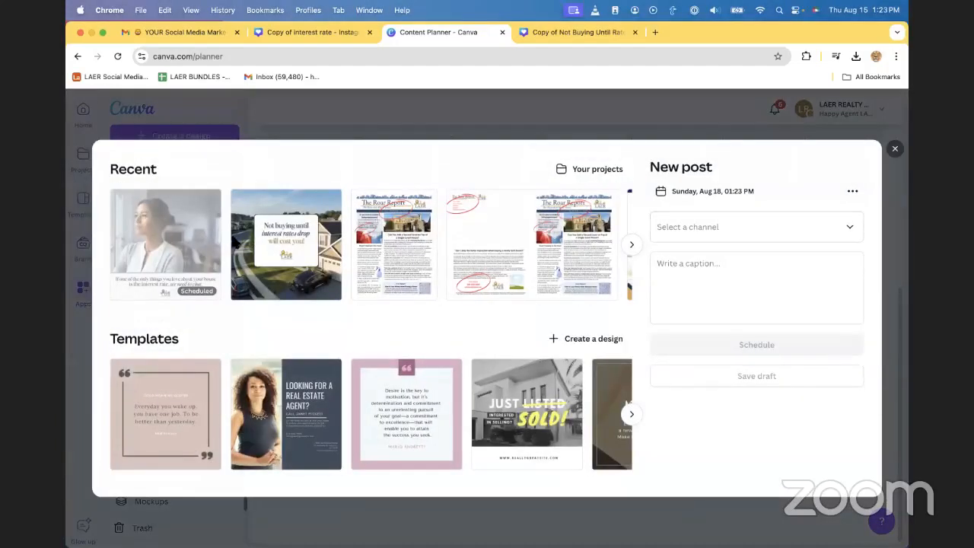
left_click(895, 149)
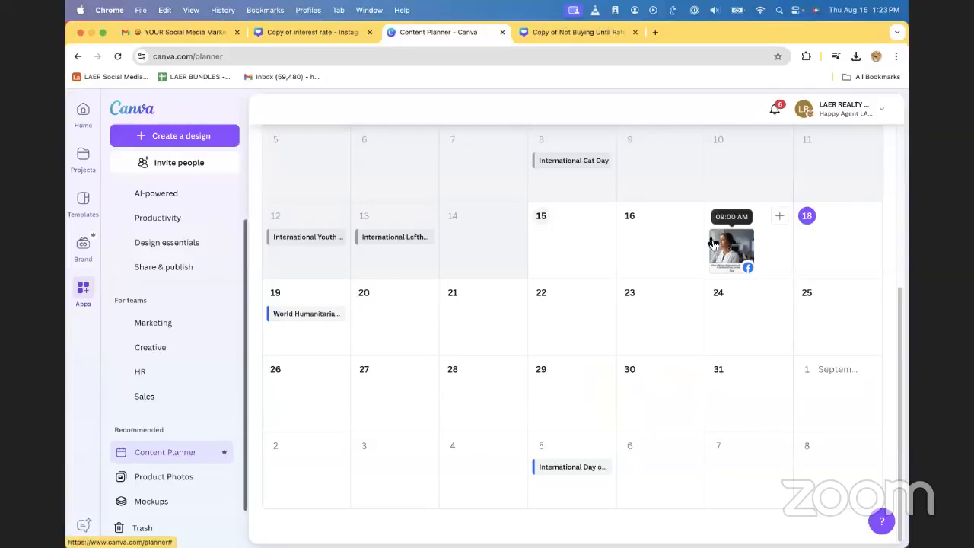
left_click(715, 244)
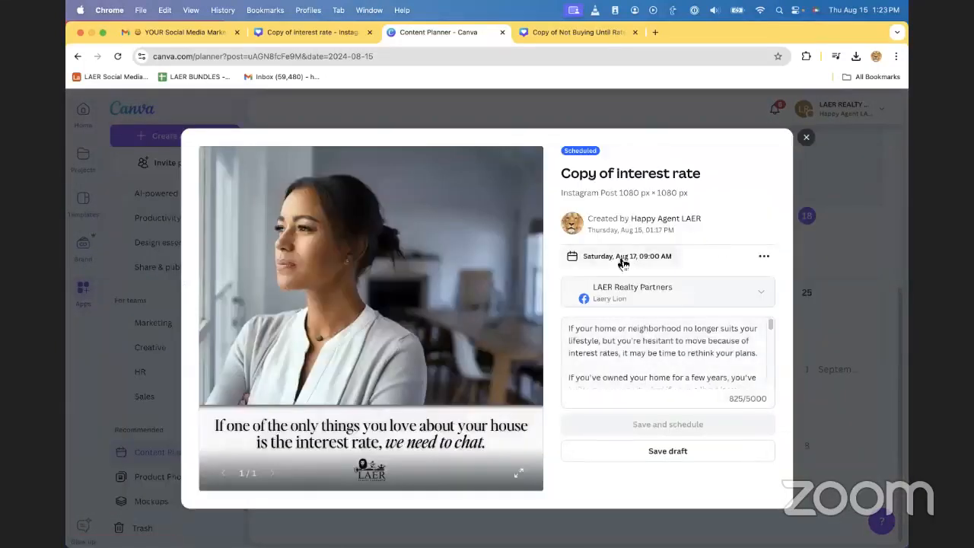
scroll(663, 353, "down", 5)
scroll(663, 353, "up", 5)
left_click(663, 353)
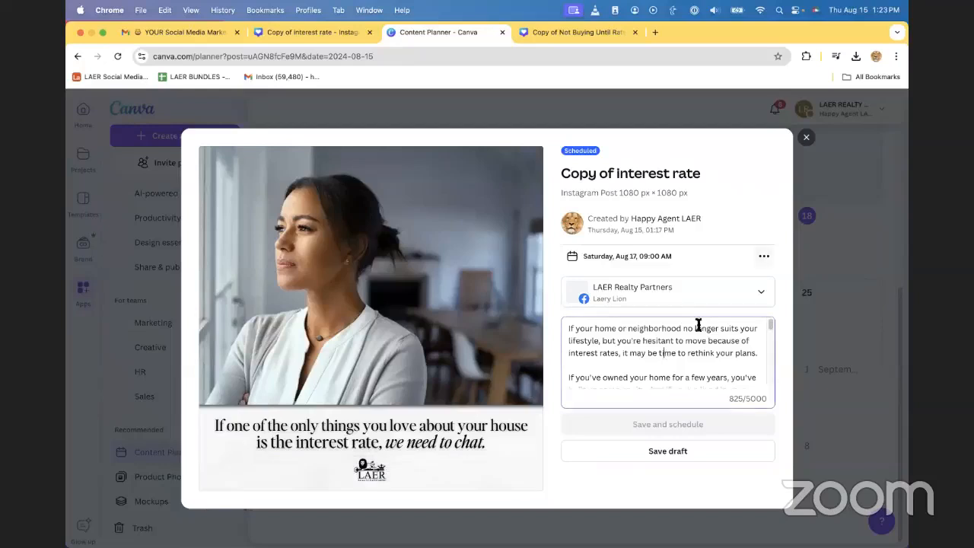
left_click(763, 258)
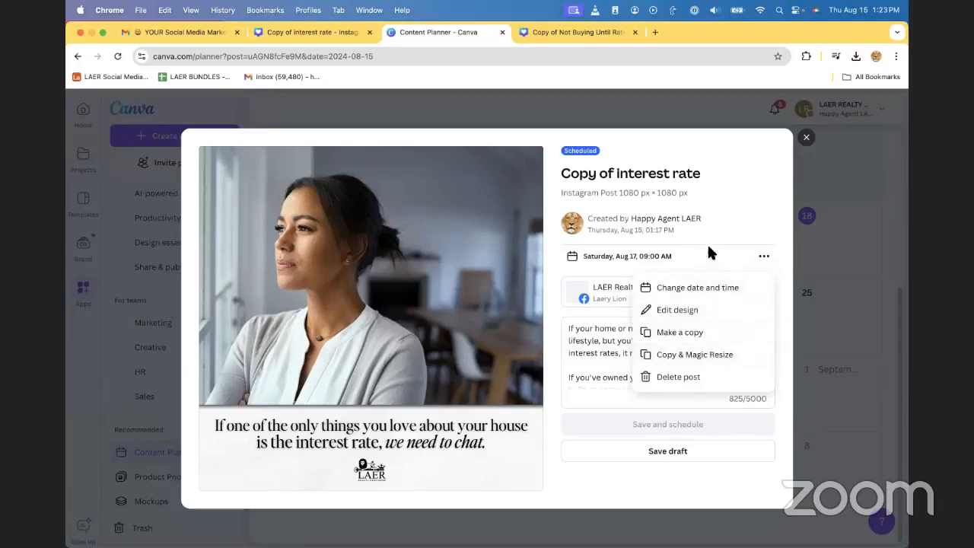
left_click(717, 190)
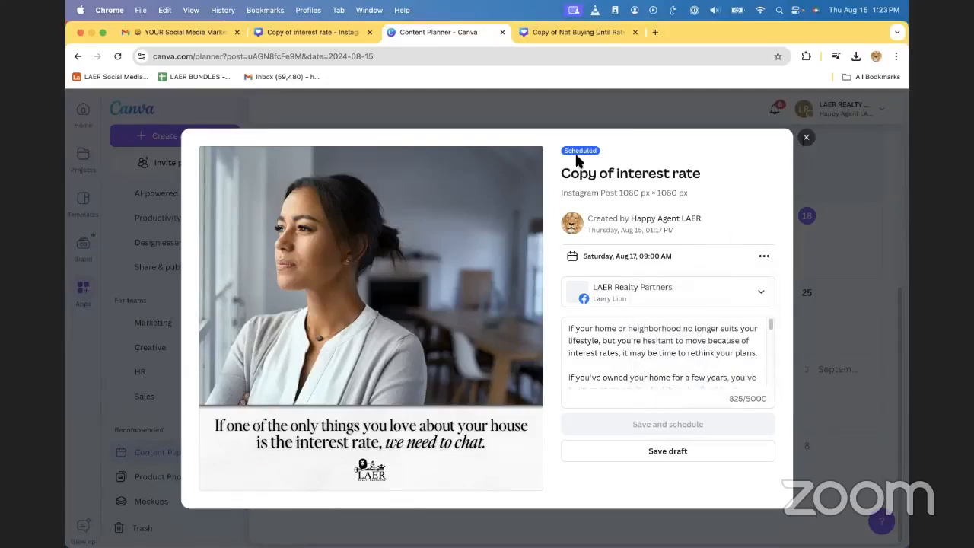
left_click(806, 137)
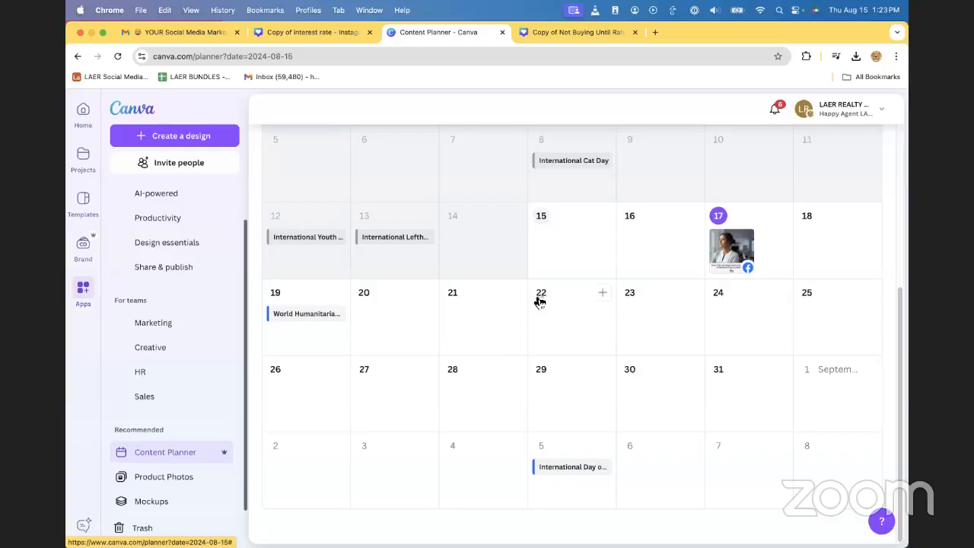
- Start a post for August 22 with the recent Not Buying Until Rates Drop design, using the LAER Realty Partners Facebook channel
left_click(605, 293)
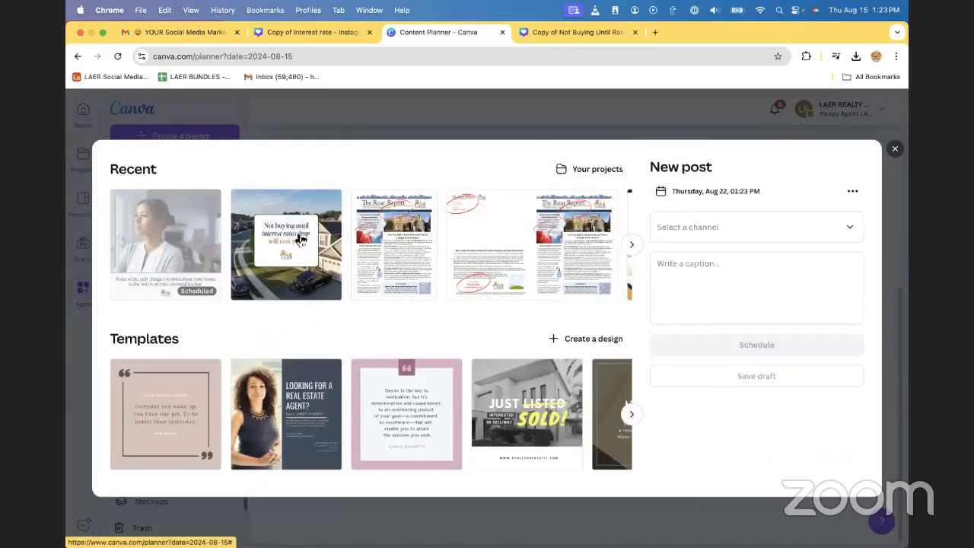
left_click(289, 227)
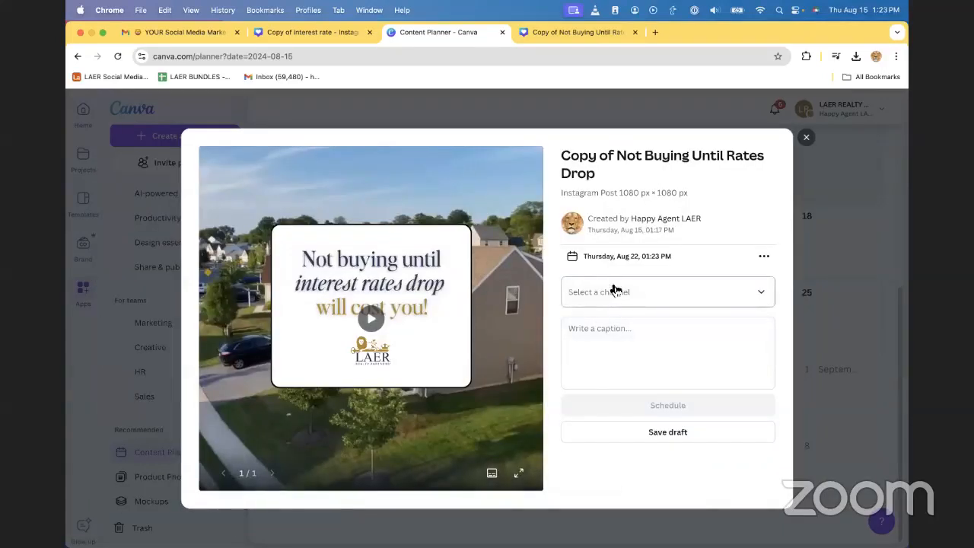
left_click(614, 291)
left_click(615, 335)
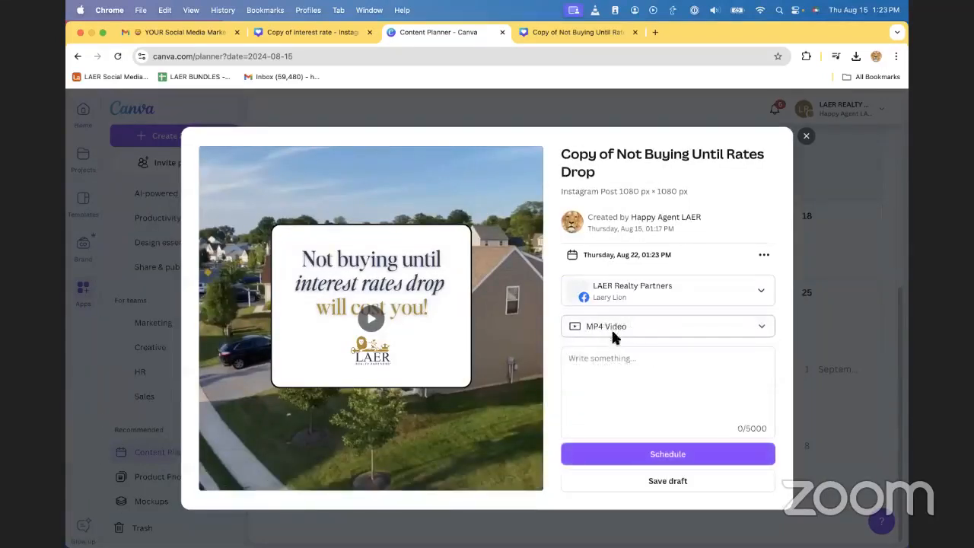
- Switch to the Gmail marketing email and copy the suggested caption for the "Not buying until interest rates drop" graphic
left_click(629, 363)
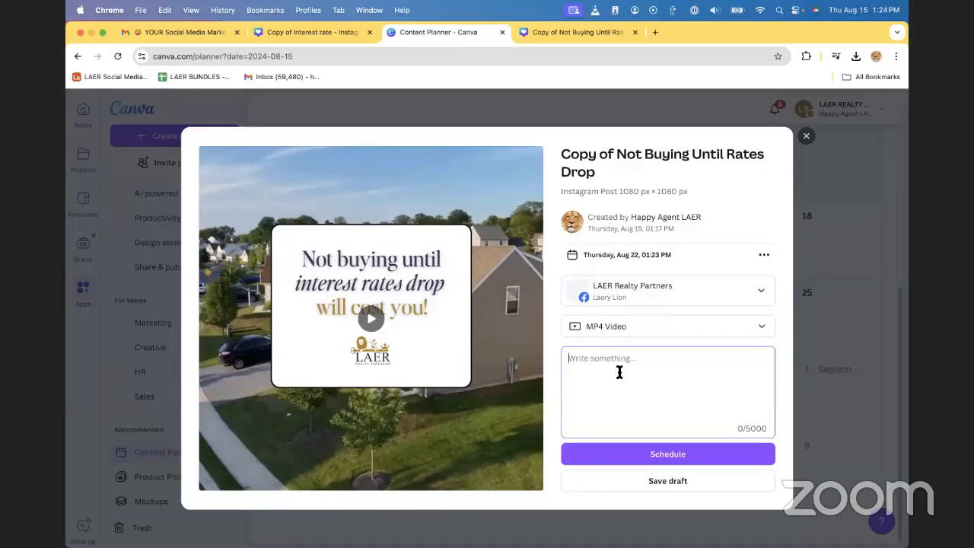
left_click(186, 30)
scroll(575, 303, "up", 20)
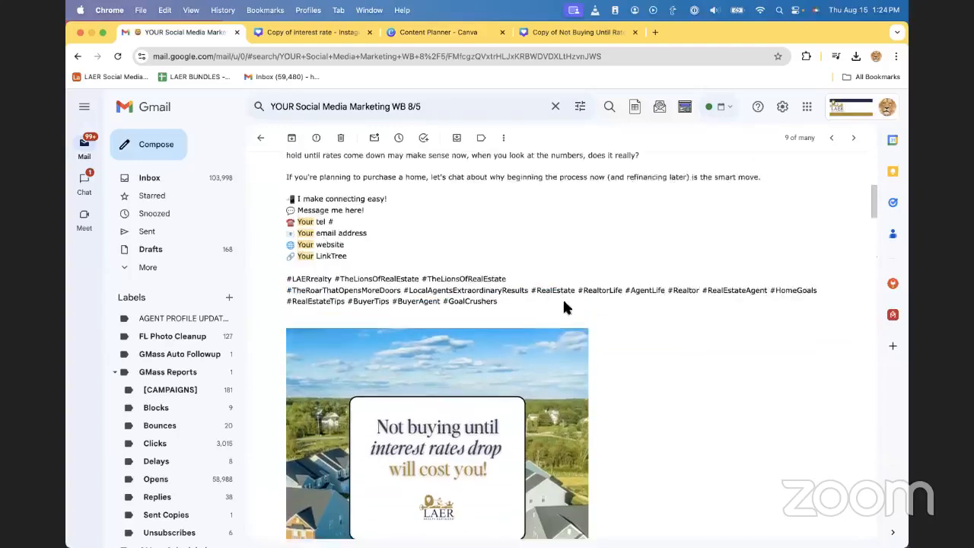
left_click_drag(509, 321, 268, 329)
triple_click(291, 353)
left_click_drag(291, 355, 437, 304)
scroll(449, 304, "up", 3)
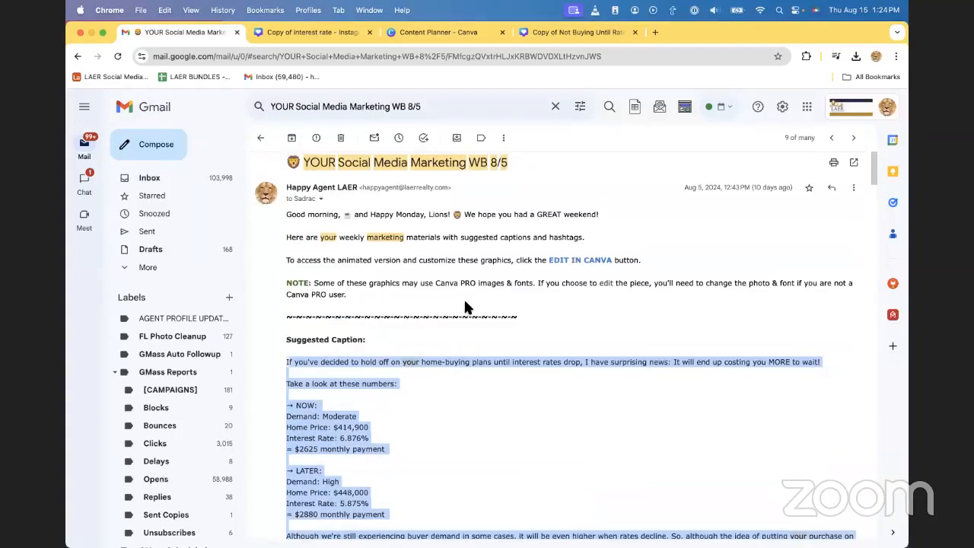
- Return to the Content Planner and paste the copied text as the August 22 post's caption
left_click(427, 30)
left_click(547, 30)
left_click(464, 32)
left_click(633, 370)
key("super+v")
scroll(693, 379, "up", 10)
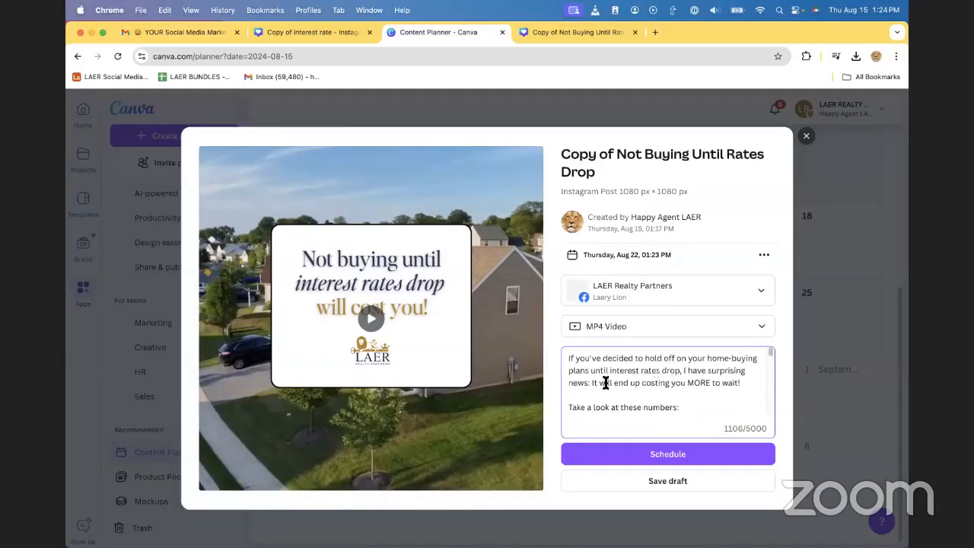
- Trim the caption to its opening paragraph, ending with "MORE to wait!", and schedule the post, dismissing the Facebook login window
scroll(649, 390, "down", 1)
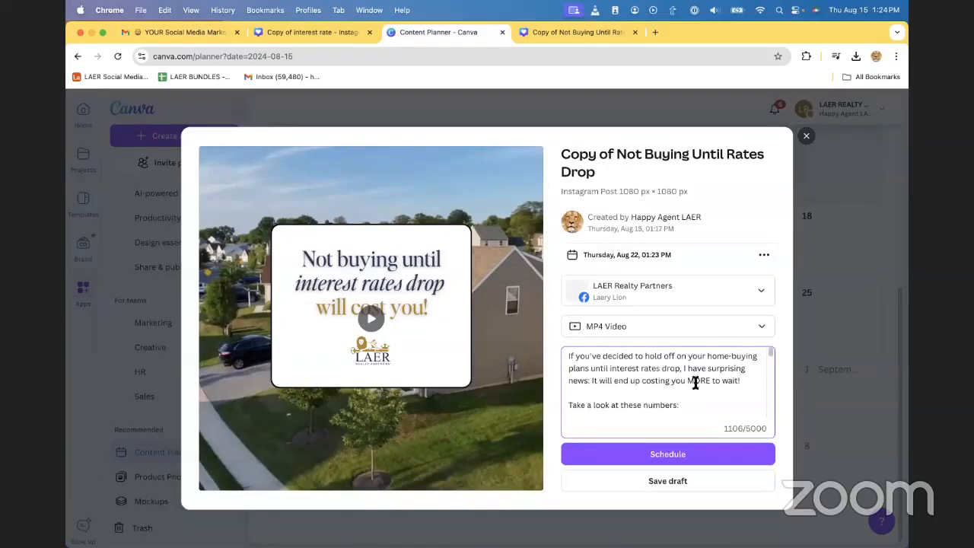
left_click_drag(570, 405, 751, 416)
type("T")
key("BackSpace")
key("BackSpace")
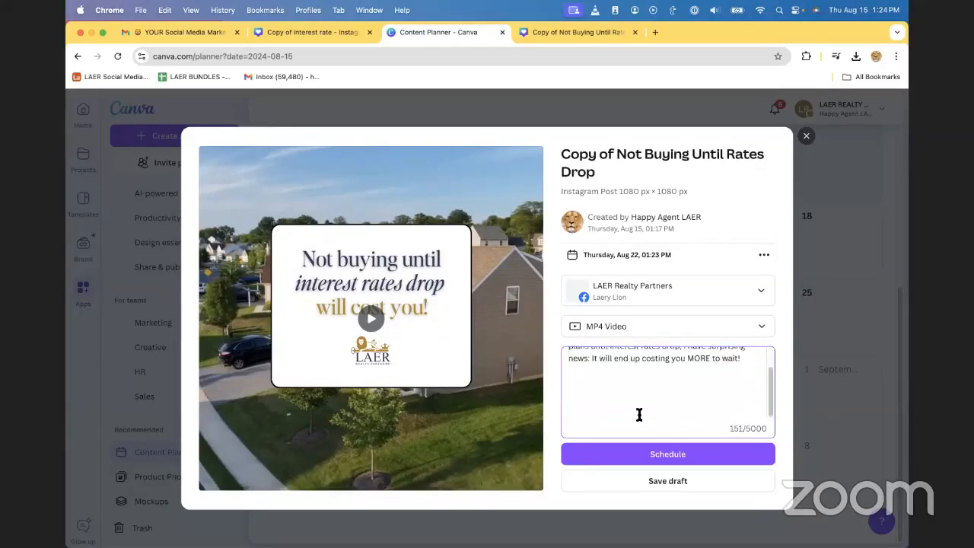
key("BackSpace")
key("BackSpace")
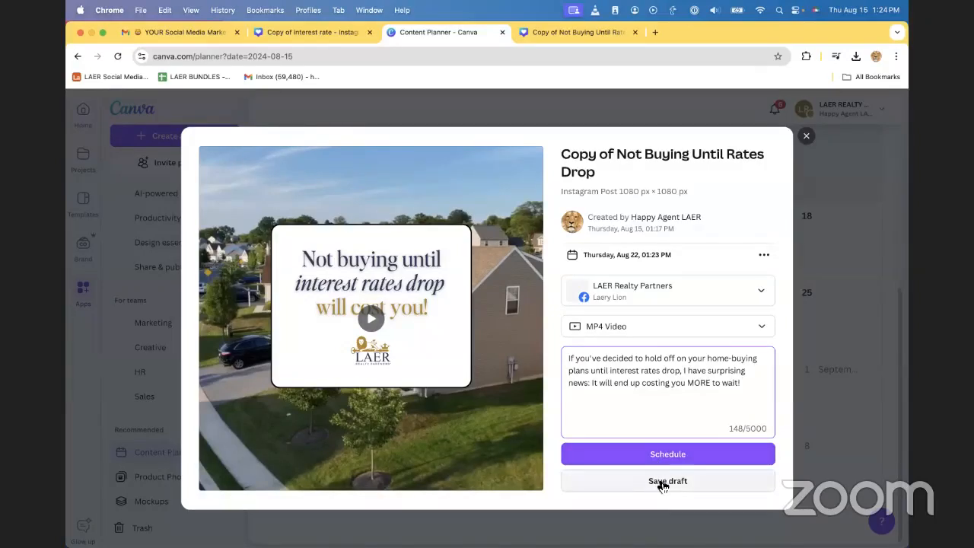
left_click(620, 454)
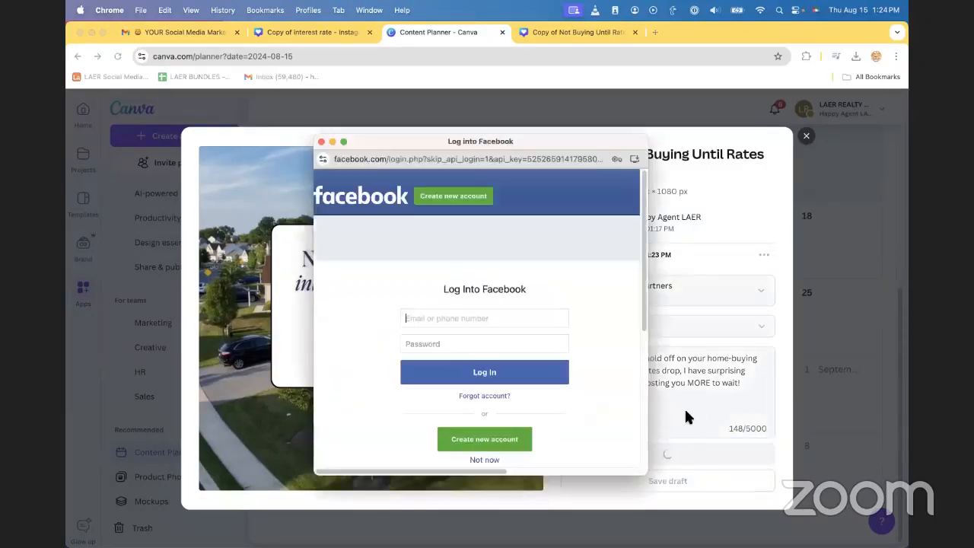
left_click(321, 141)
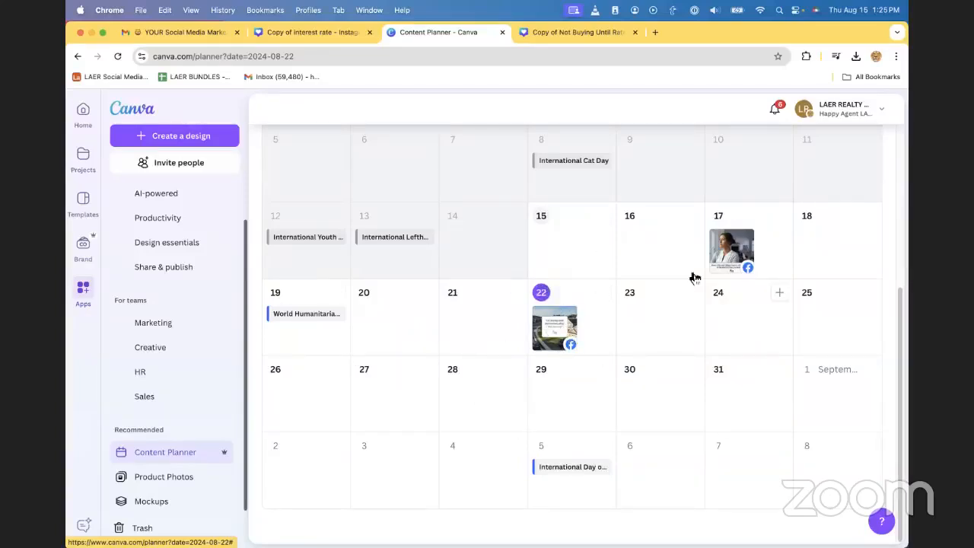
- Review the Gmail marketing email's suggested captions and graphics, with a brief look at the open Not Buying Until Rates Drop design
left_click(202, 35)
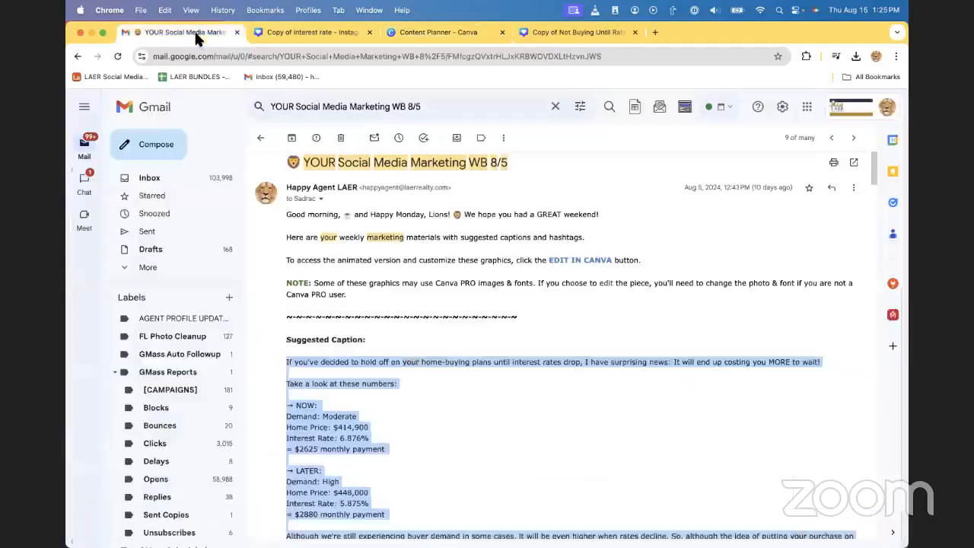
left_click(555, 303)
scroll(552, 304, "down", 8)
scroll(561, 272, "up", 4)
scroll(620, 262, "down", 3)
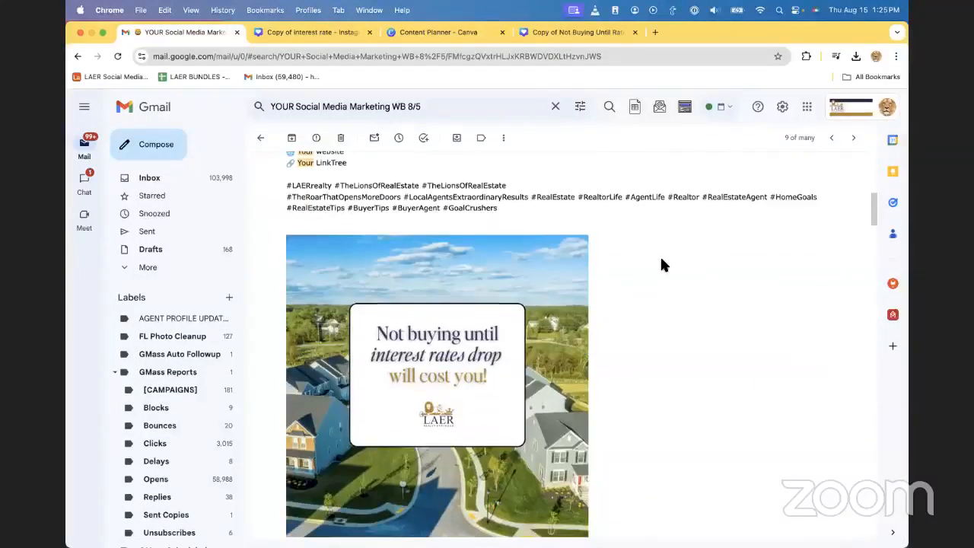
scroll(662, 260, "down", 3)
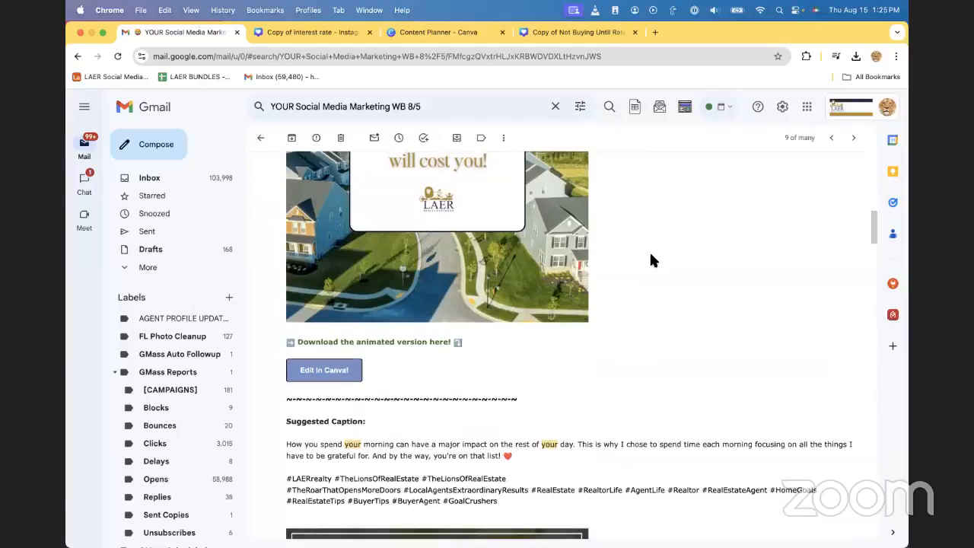
left_click(553, 38)
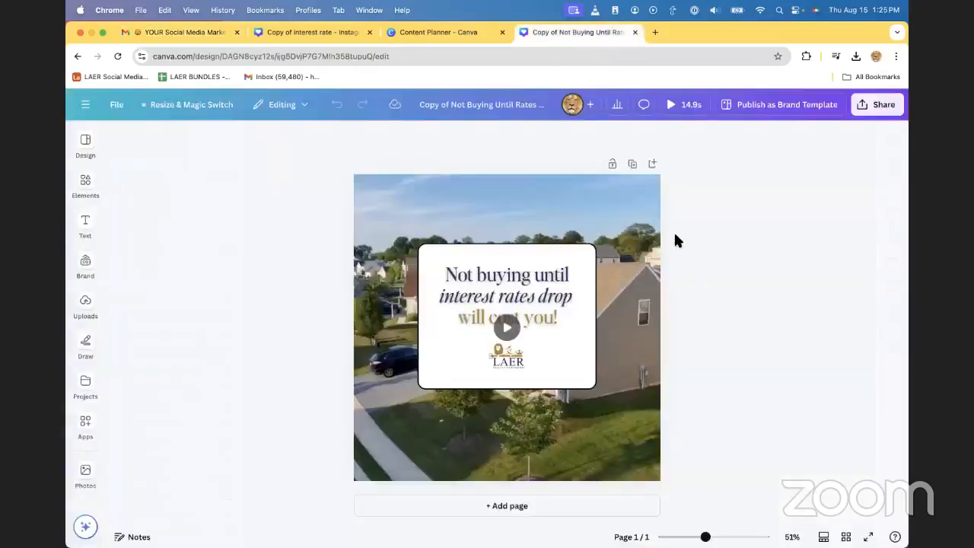
left_click(439, 35)
left_click(156, 32)
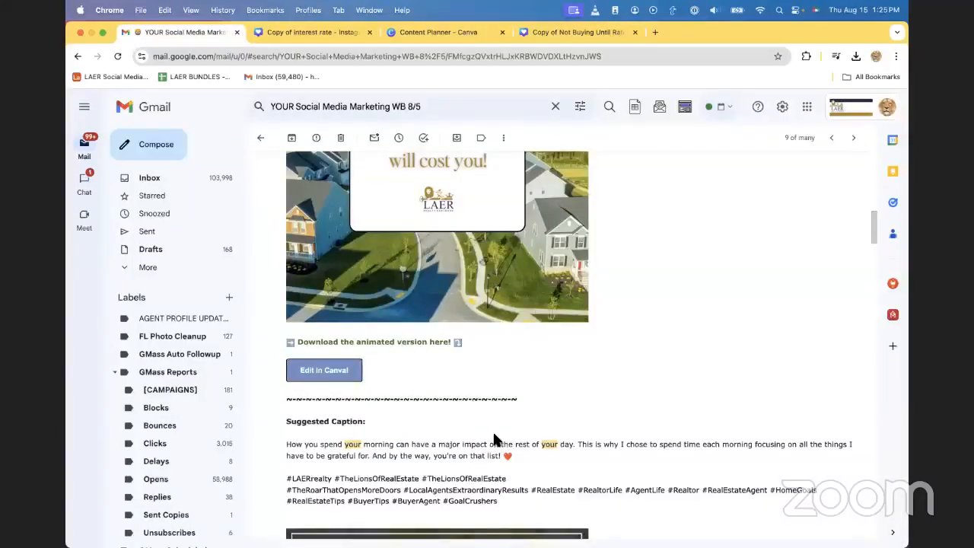
scroll(499, 438, "down", 1)
- Compare the planner's open dates with the remaining graphics in the marketing email, and review the August calendar
left_click(435, 32)
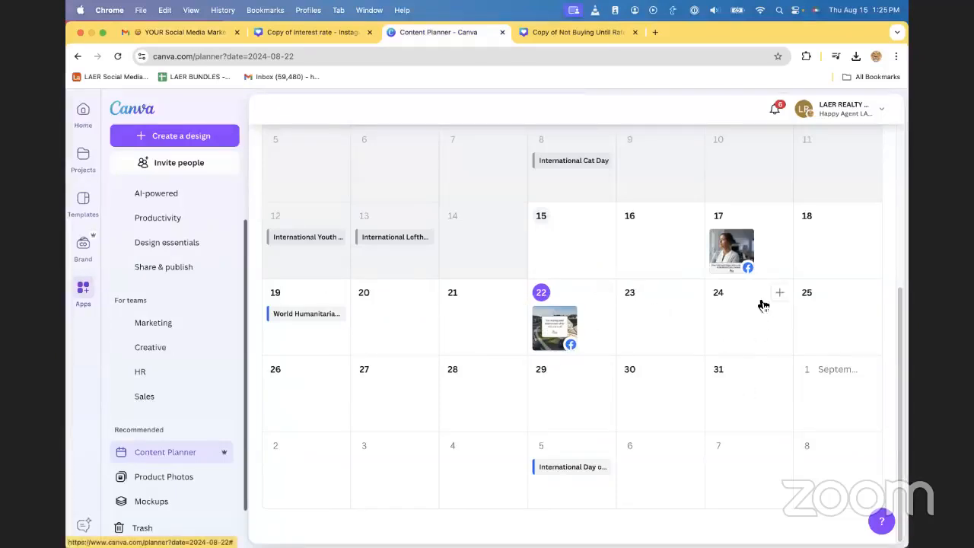
left_click(187, 33)
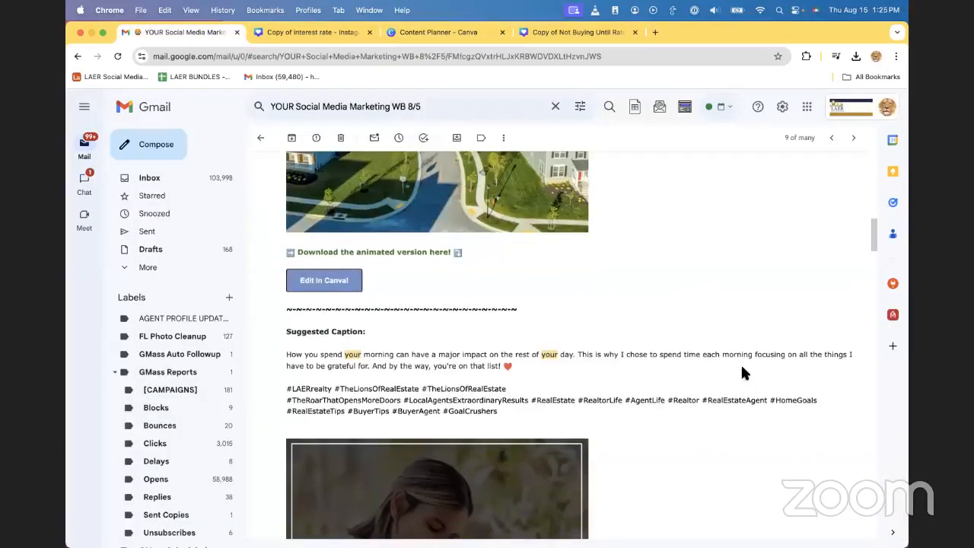
scroll(699, 327, "down", 10)
scroll(703, 262, "down", 8)
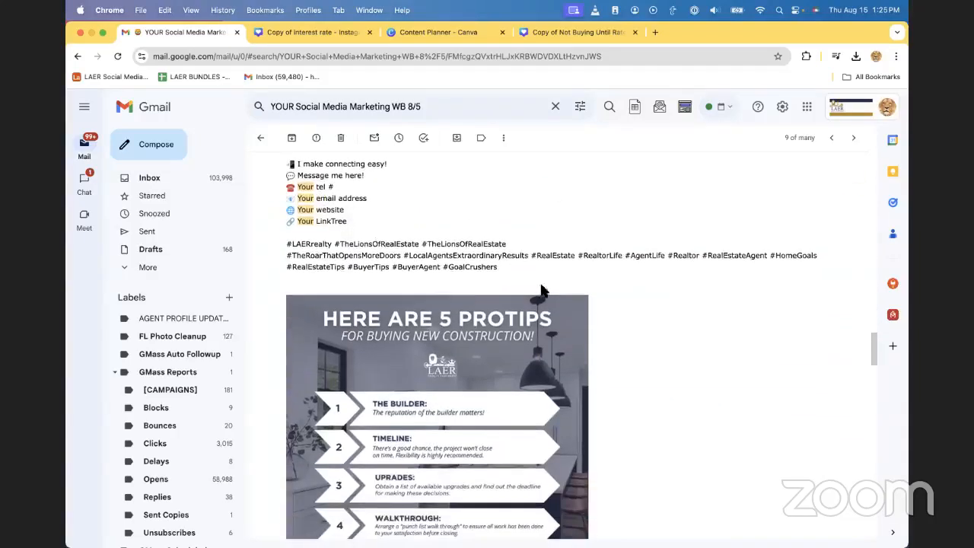
scroll(541, 289, "down", 15)
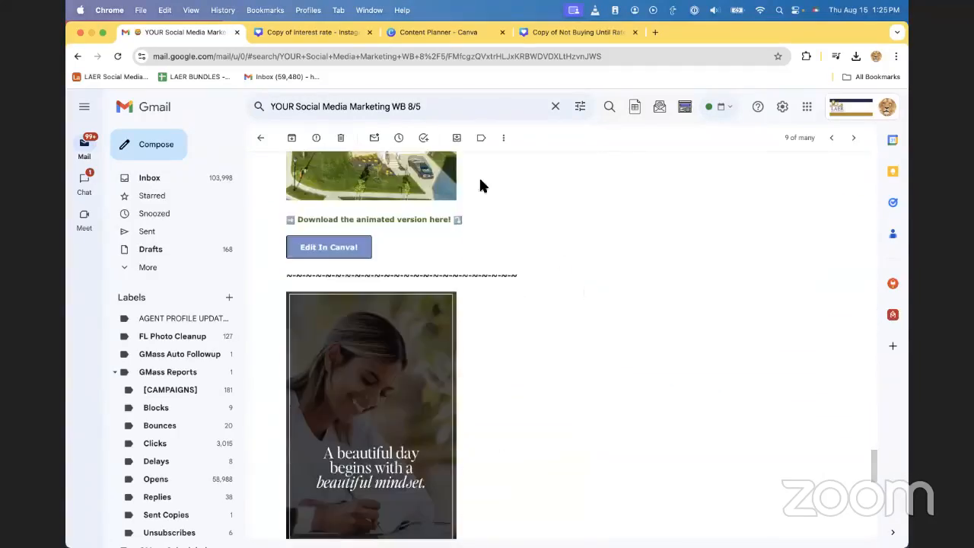
left_click(422, 32)
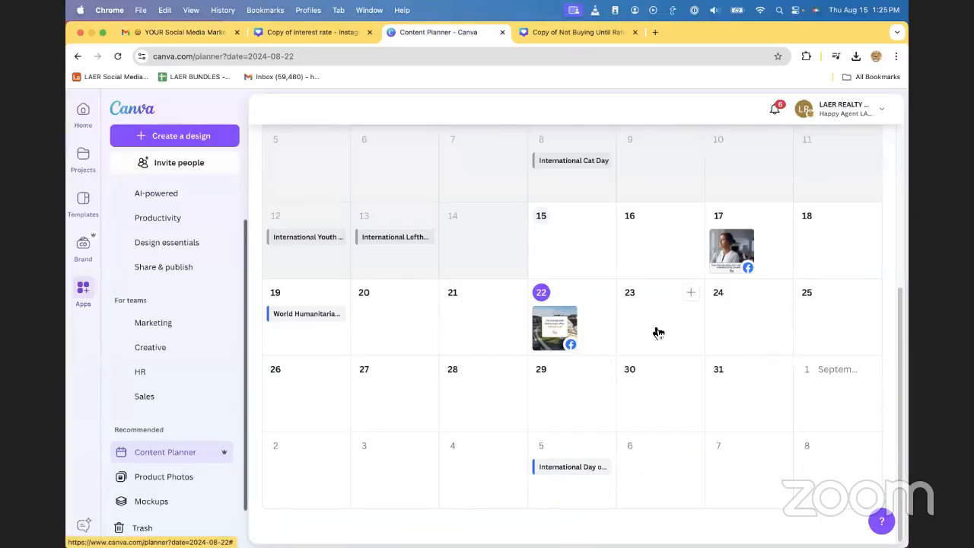
scroll(655, 335, "up", 4)
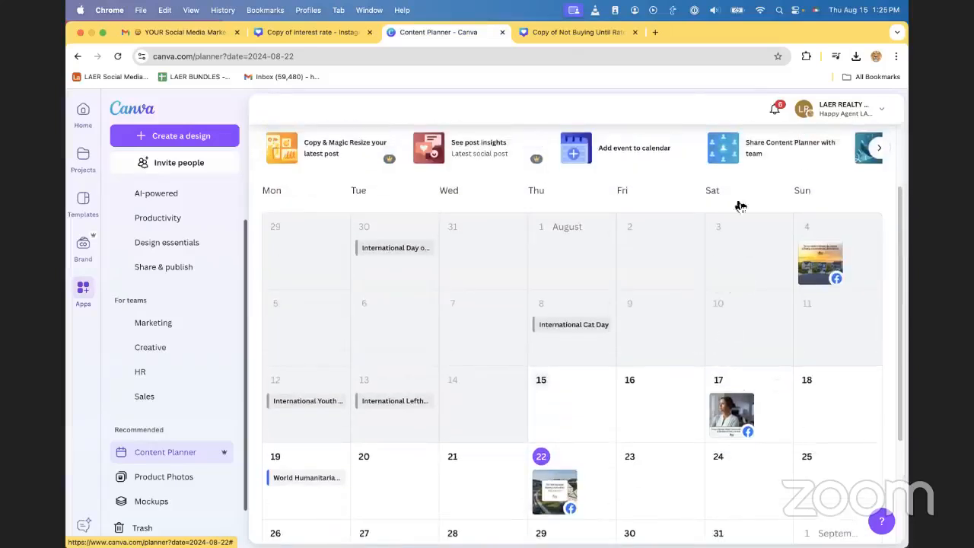
scroll(740, 358, "down", 3)
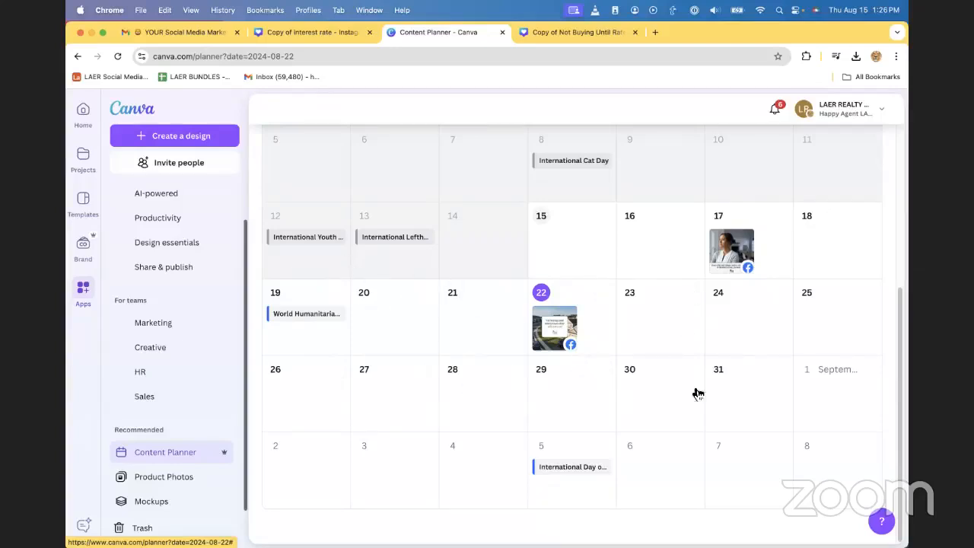
- Delete the Not Buying Until Rates Drop post scheduled for August 22
left_click(574, 328)
left_click(762, 265)
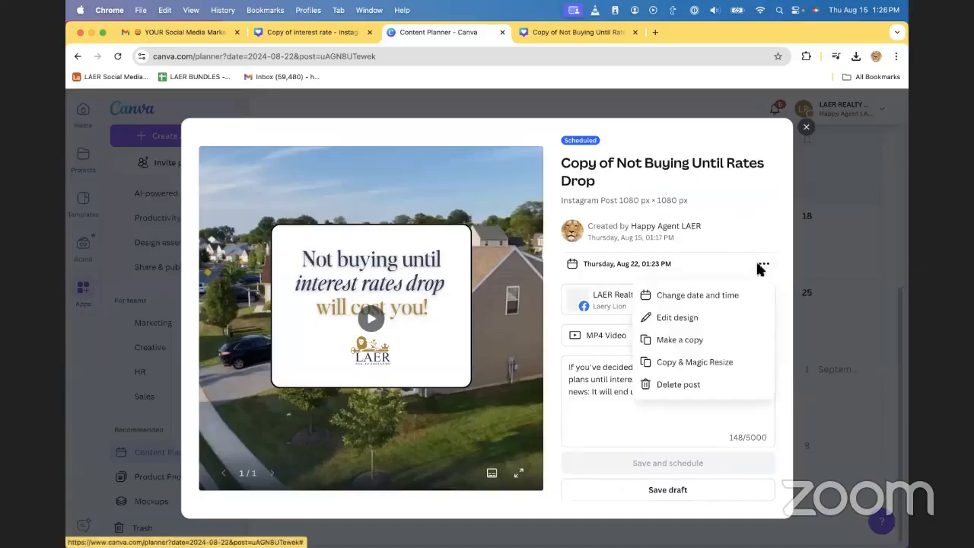
left_click(673, 384)
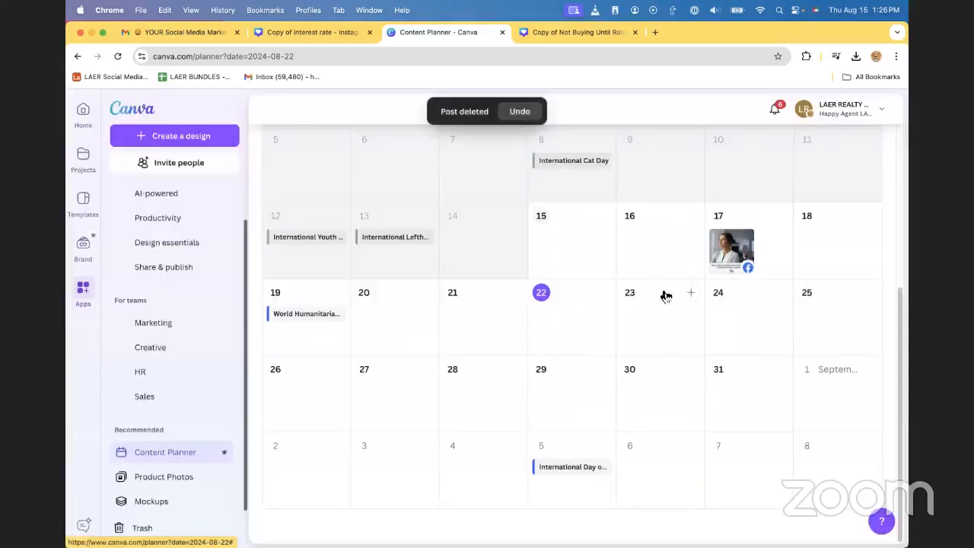
- Delete the interest rate post scheduled for August 17
left_click(757, 240)
left_click(746, 255)
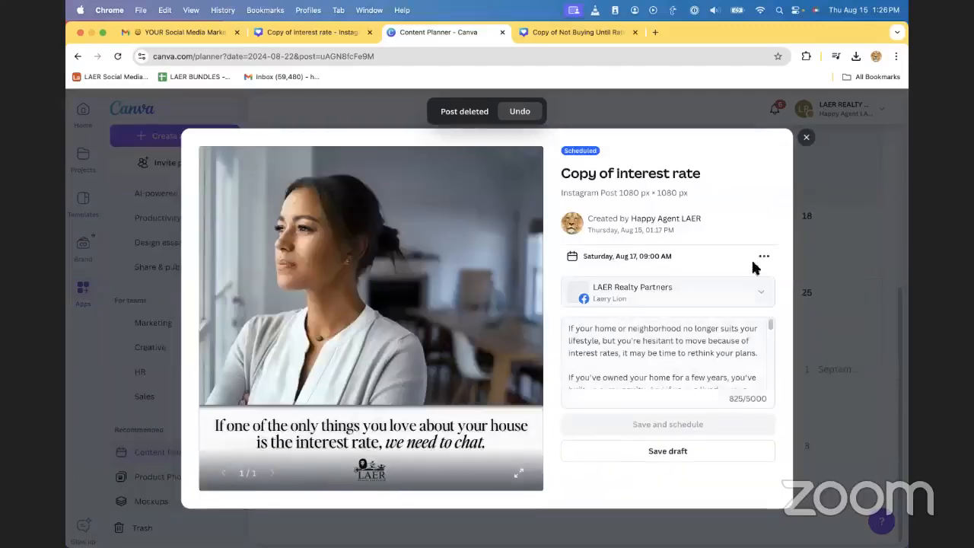
left_click(764, 256)
left_click(689, 380)
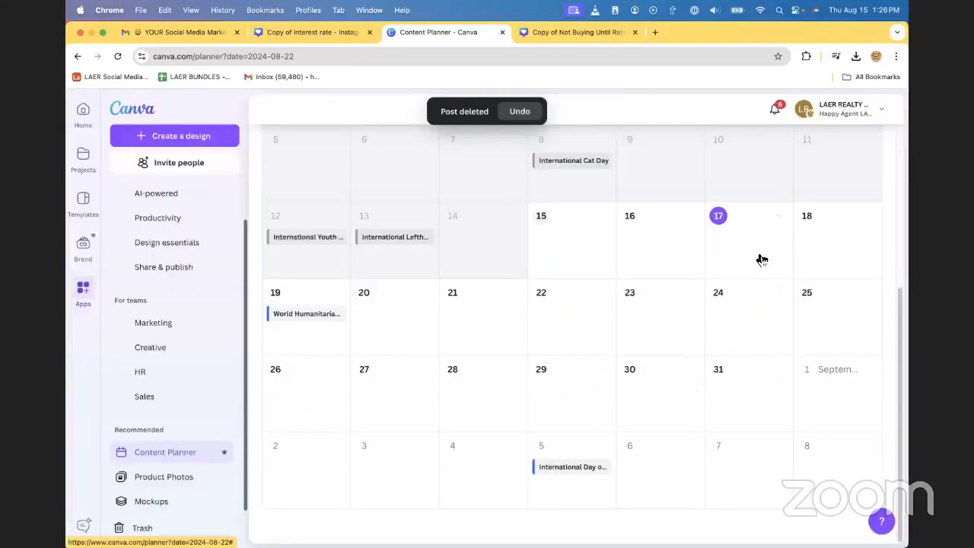
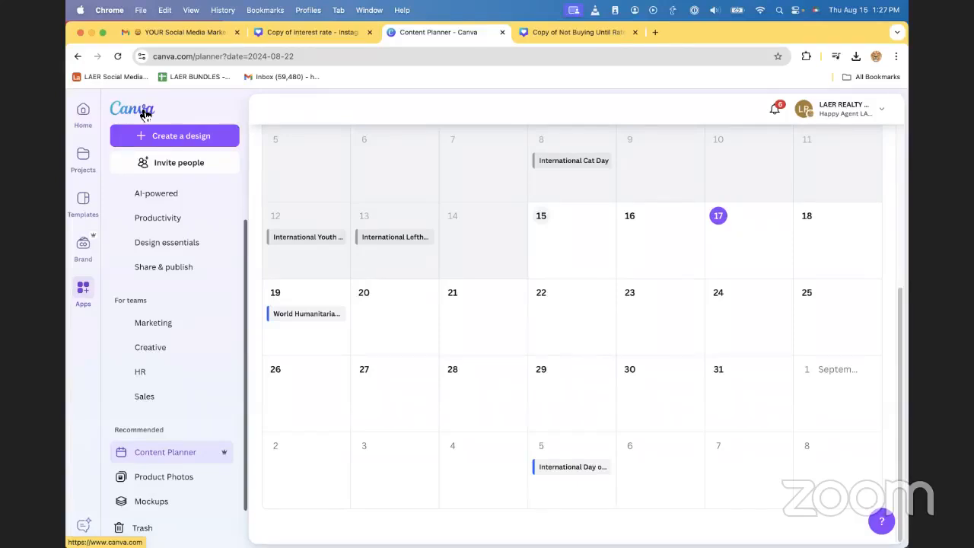
- Leave the Content Planner for the Canva home page and browse the recent designs
left_click(144, 115)
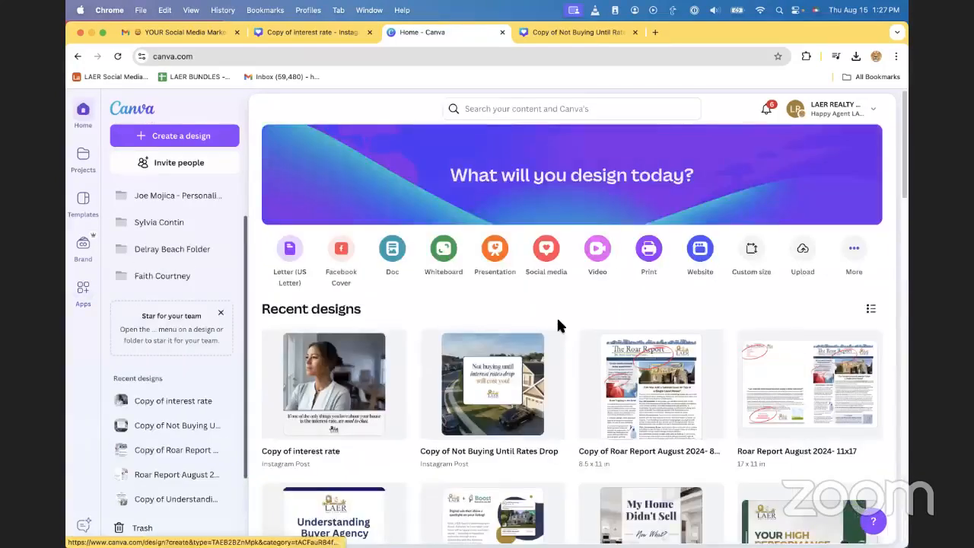
scroll(563, 297, "down", 3)
scroll(569, 293, "down", 10)
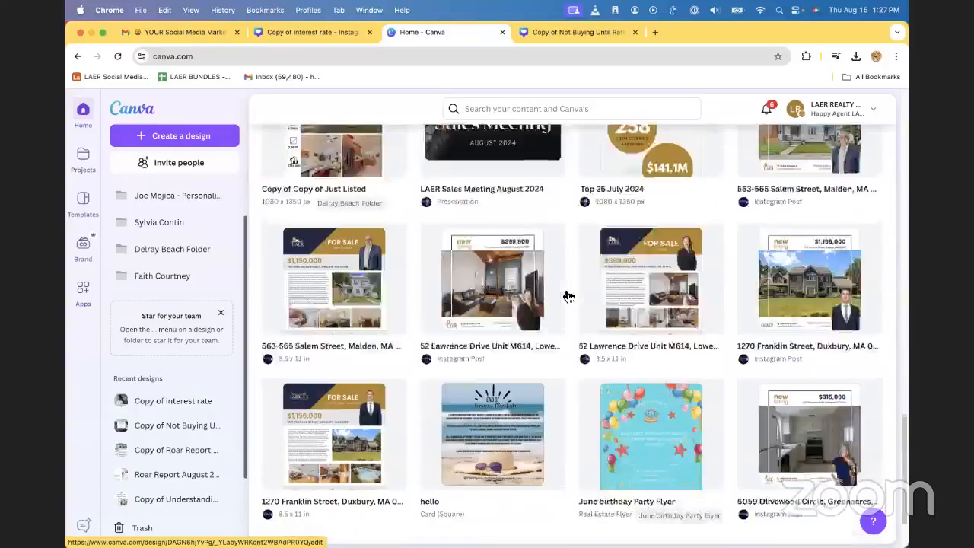
scroll(576, 312, "up", 15)
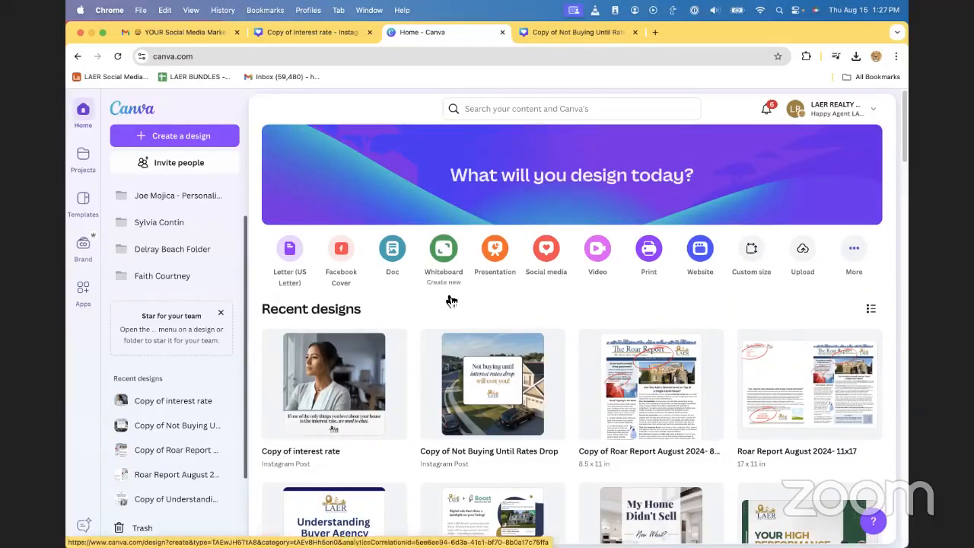
- Open the LAER Realty Branding Kit from the team's Brand Kits
left_click(84, 250)
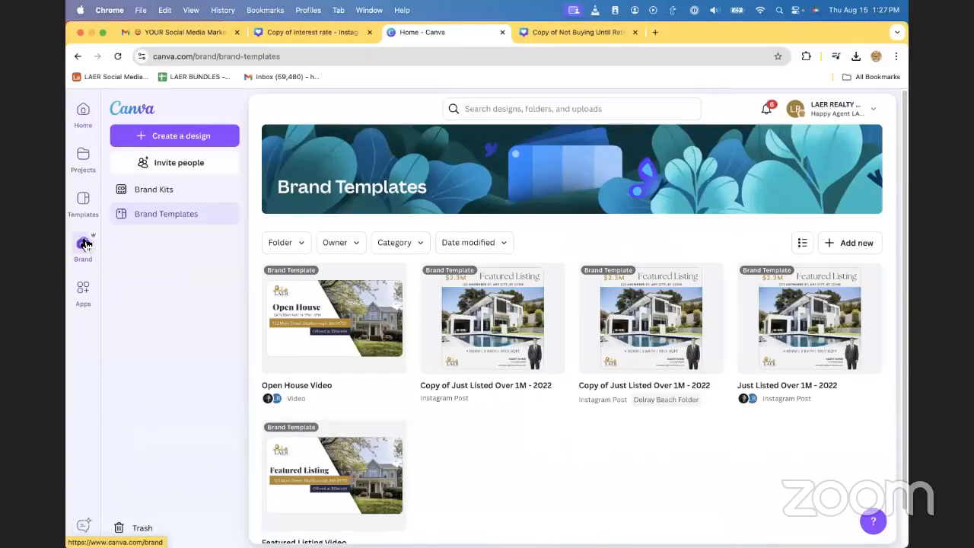
left_click(160, 191)
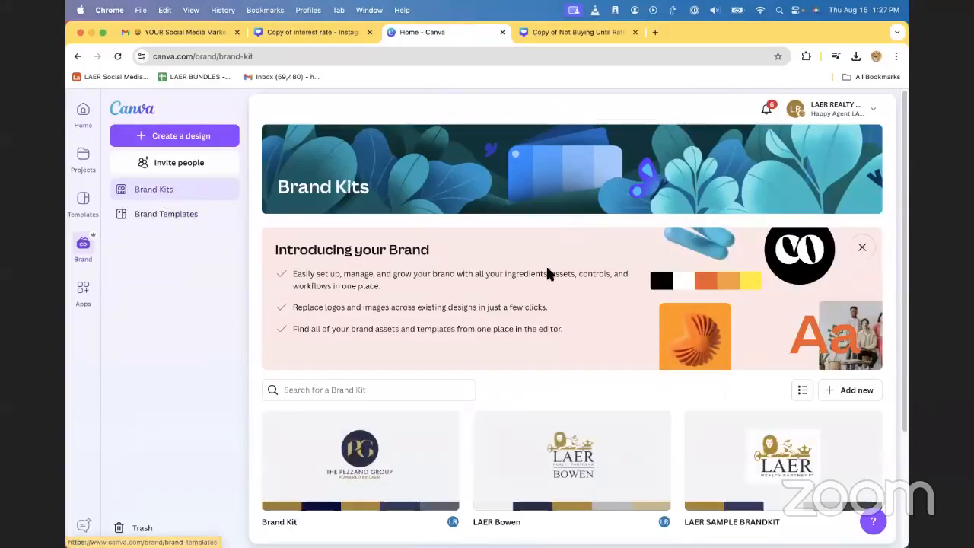
scroll(570, 250, "down", 5)
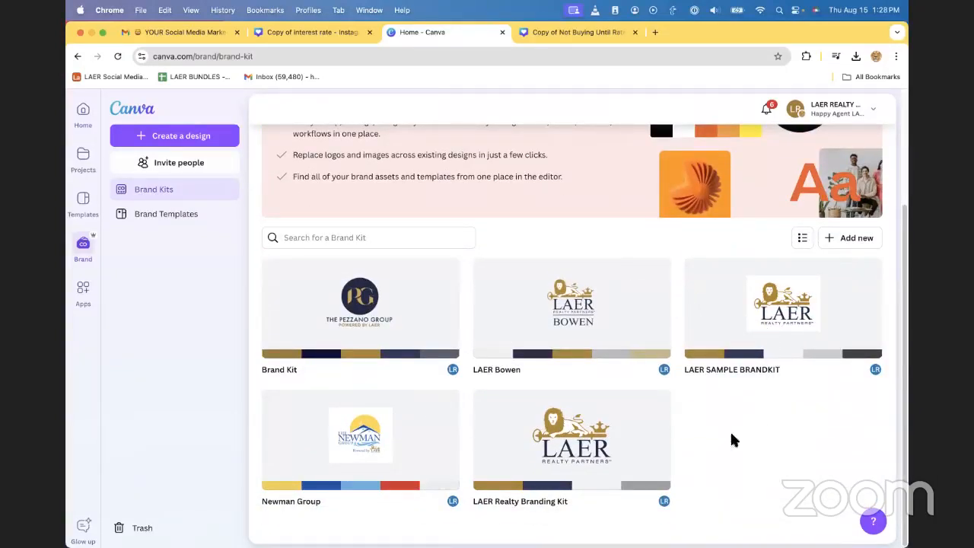
left_click(572, 425)
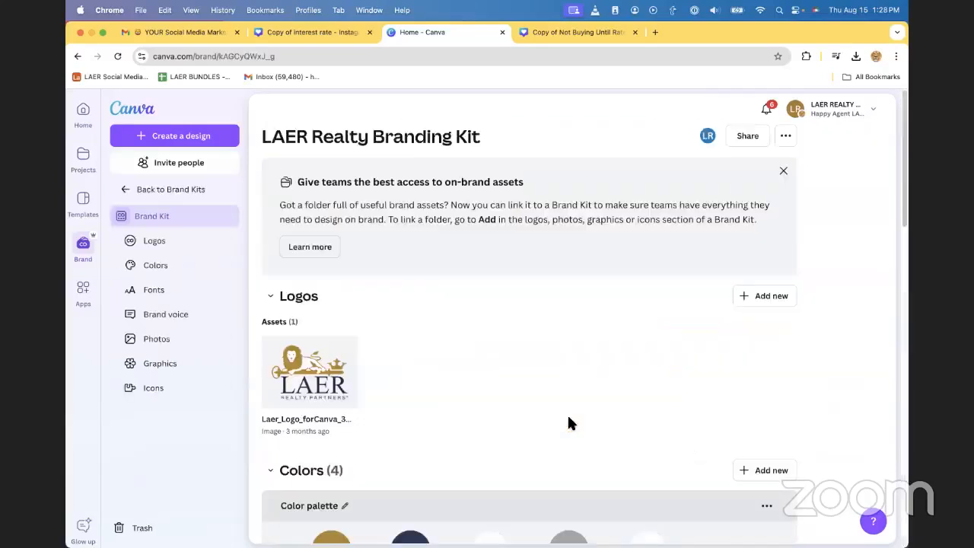
- Review the branding kit's logo, color palette and font styles
scroll(551, 325, "down", 1)
scroll(549, 325, "up", 1)
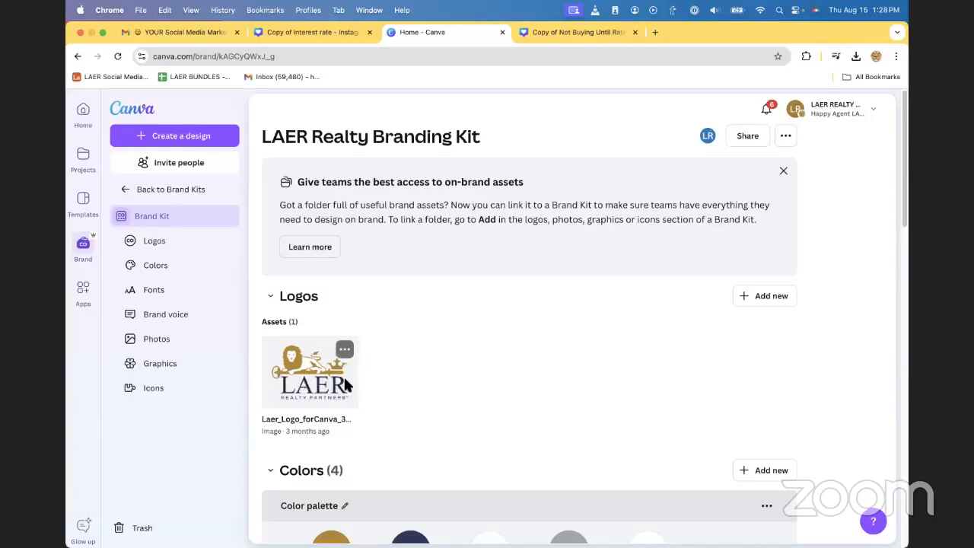
scroll(515, 358, "down", 5)
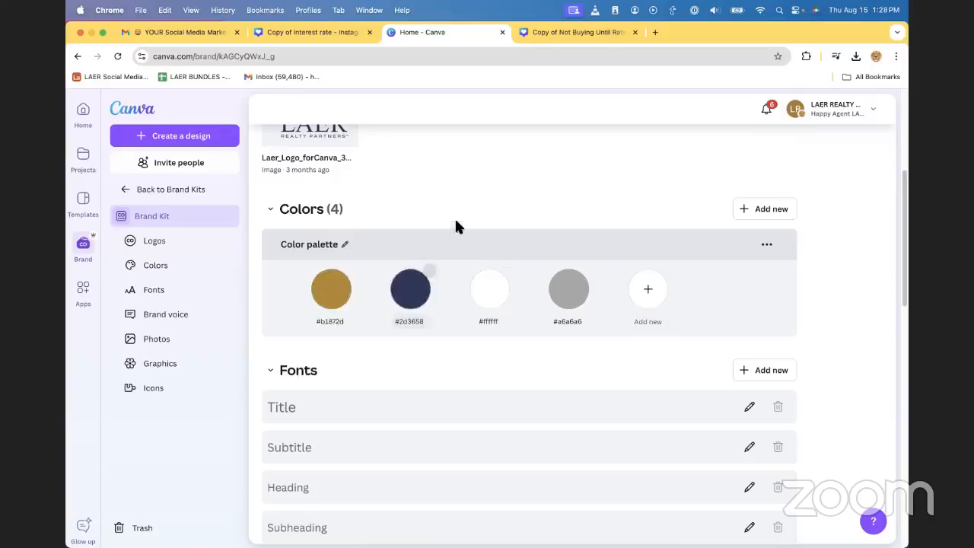
scroll(461, 191, "down", 3)
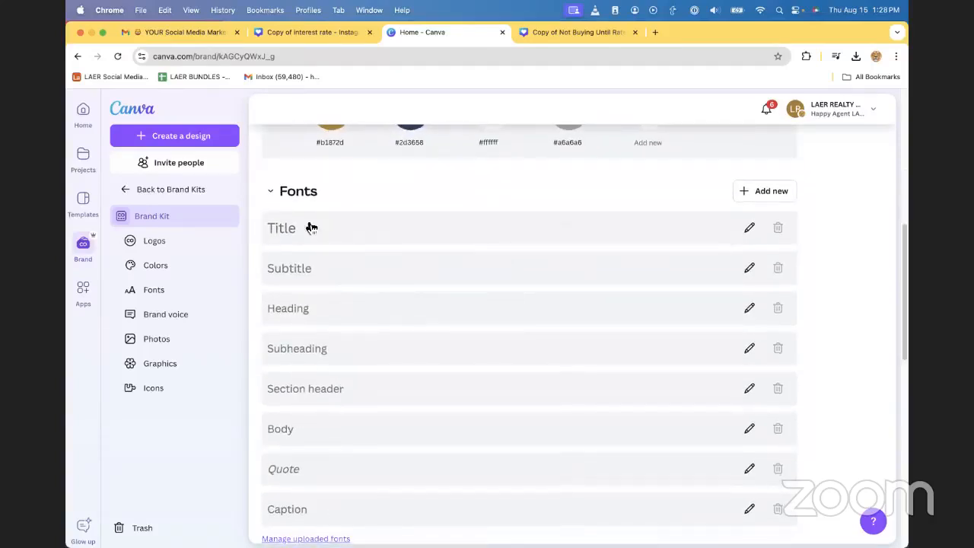
scroll(707, 282, "down", 1)
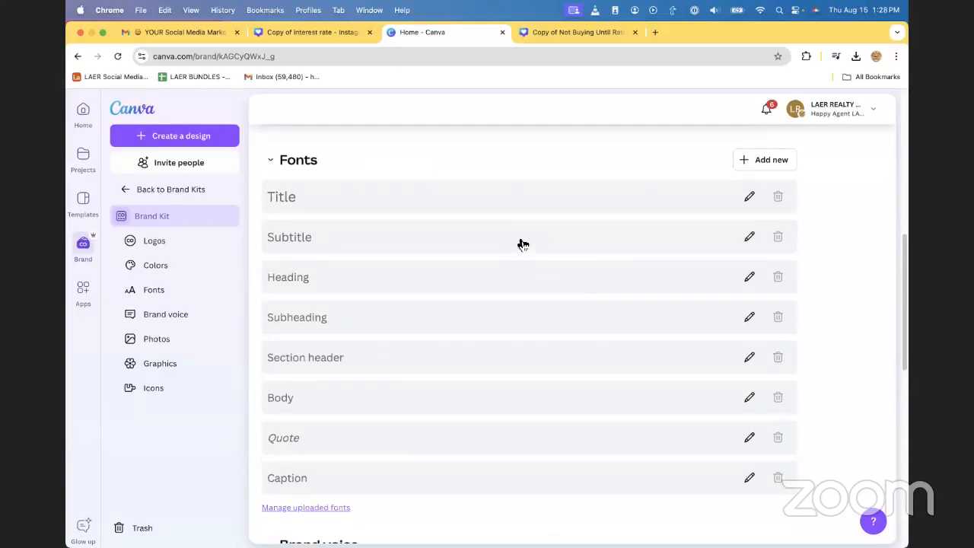
- Open the Title and Heading font styles to inspect their font, size and formatting options
left_click(537, 202)
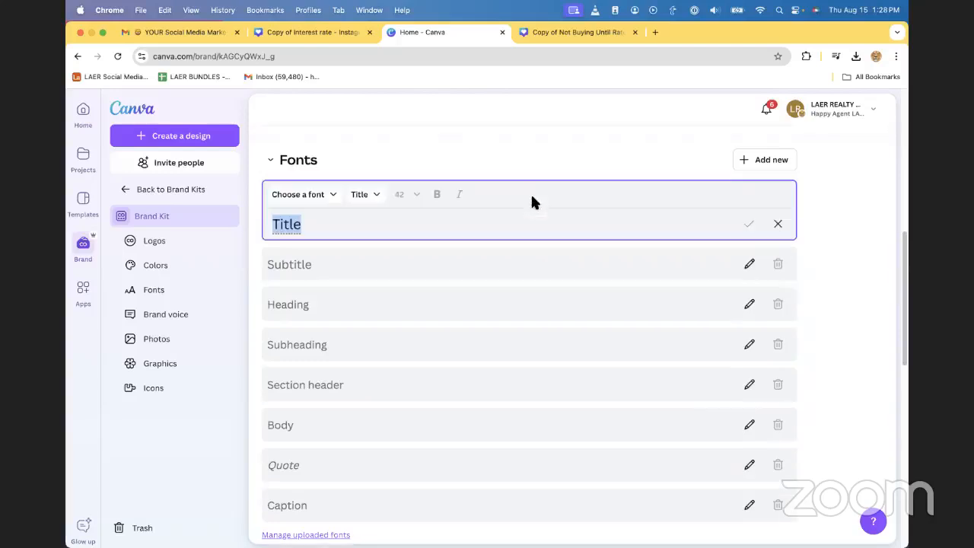
left_click(429, 270)
left_click(423, 305)
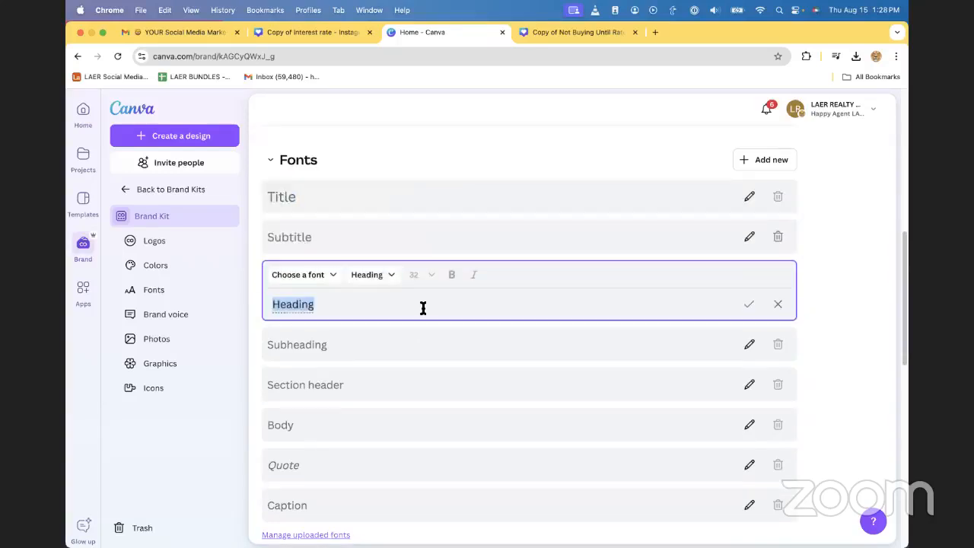
left_click(602, 207)
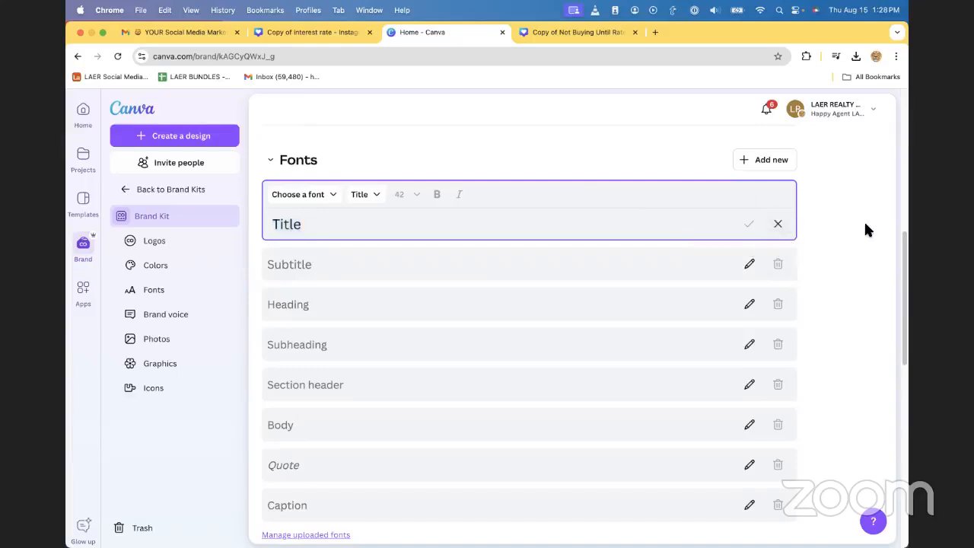
- Review the branding kit's brand voice, photos, graphics and icons sections, and return to its beginning
scroll(840, 241, "down", 3)
scroll(840, 240, "down", 5)
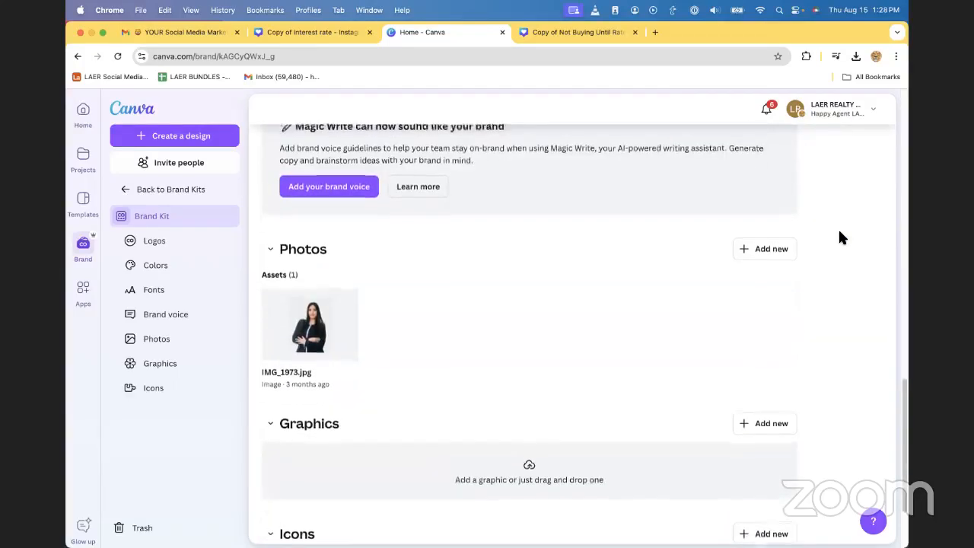
scroll(840, 238, "up", 1)
scroll(841, 237, "down", 1)
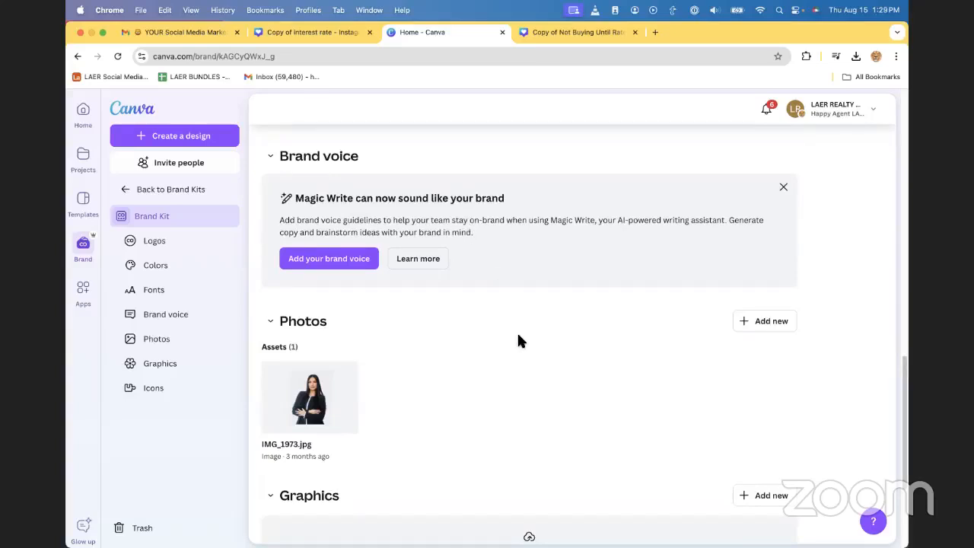
scroll(517, 335, "down", 3)
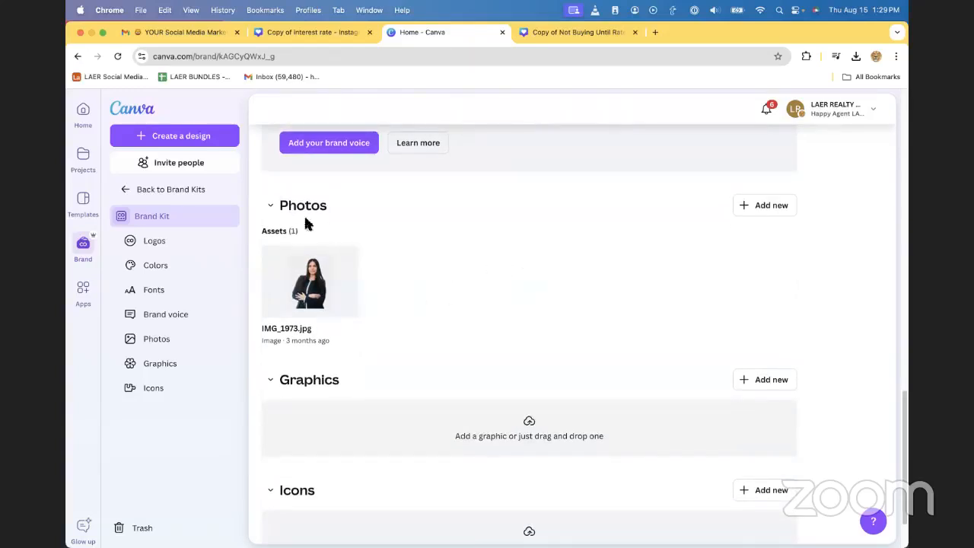
mouse_move(322, 310)
scroll(498, 319, "down", 2)
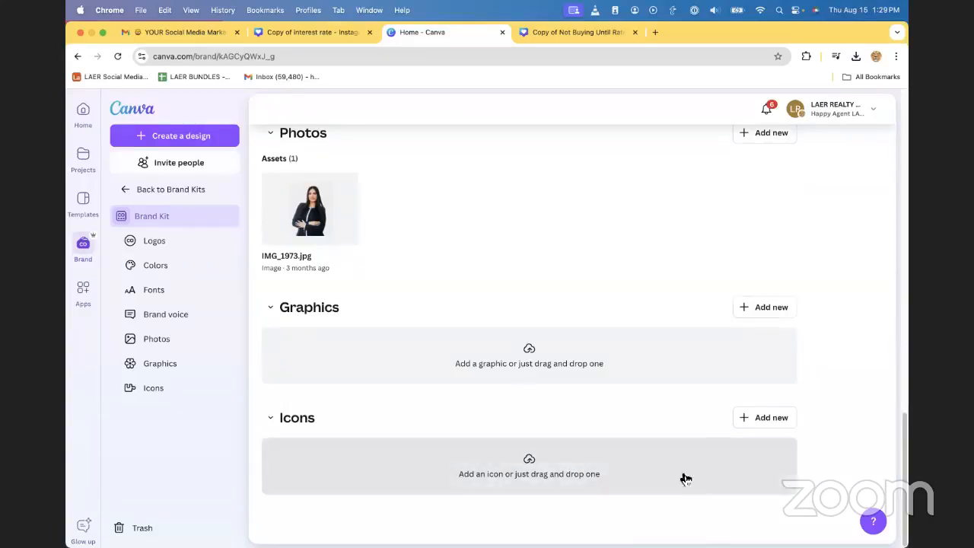
scroll(685, 476, "up", 15)
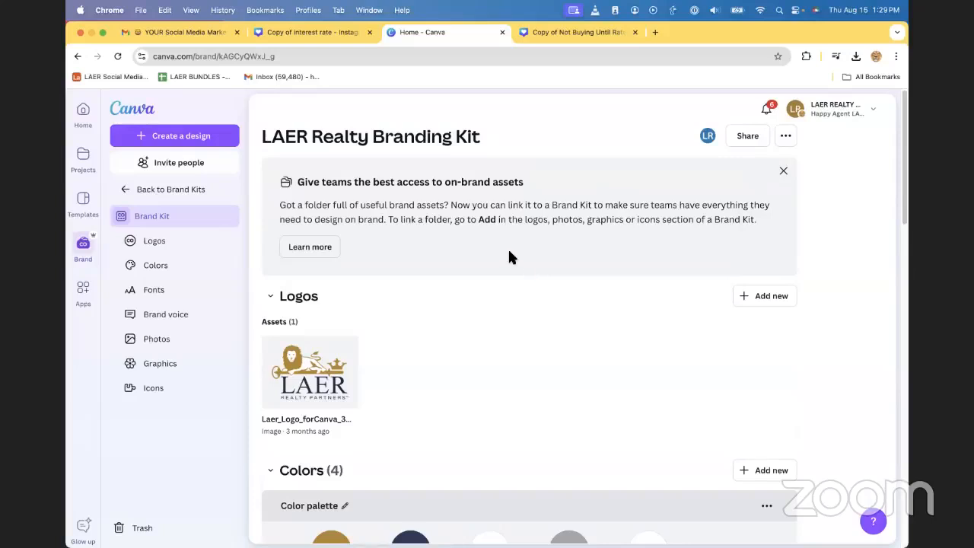
- From the home page, search only Canva Templates for "just sold post card"
left_click(84, 113)
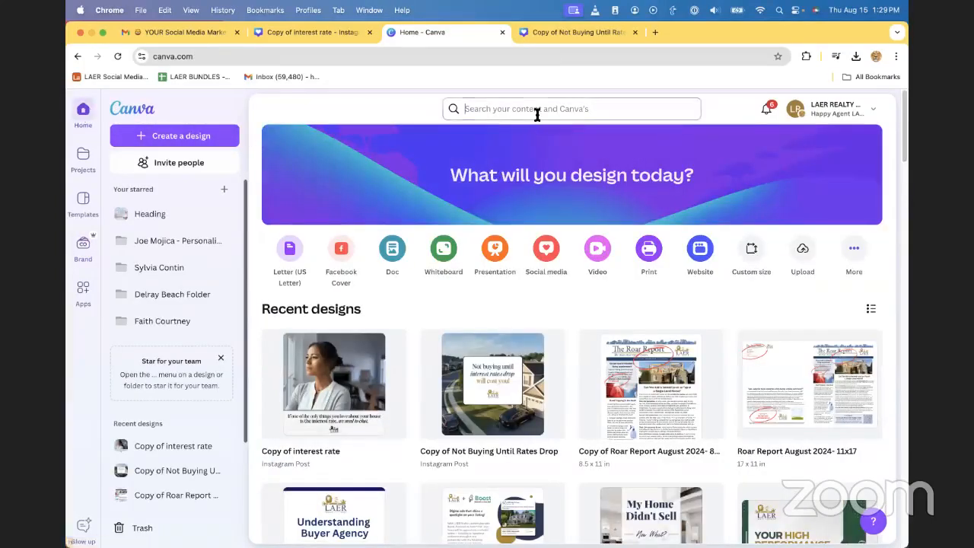
left_click(536, 114)
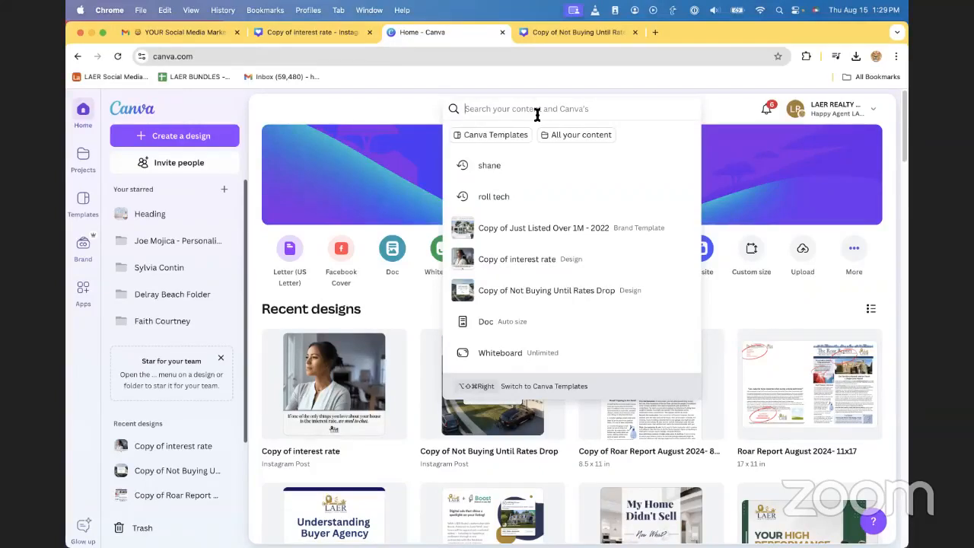
type("just so")
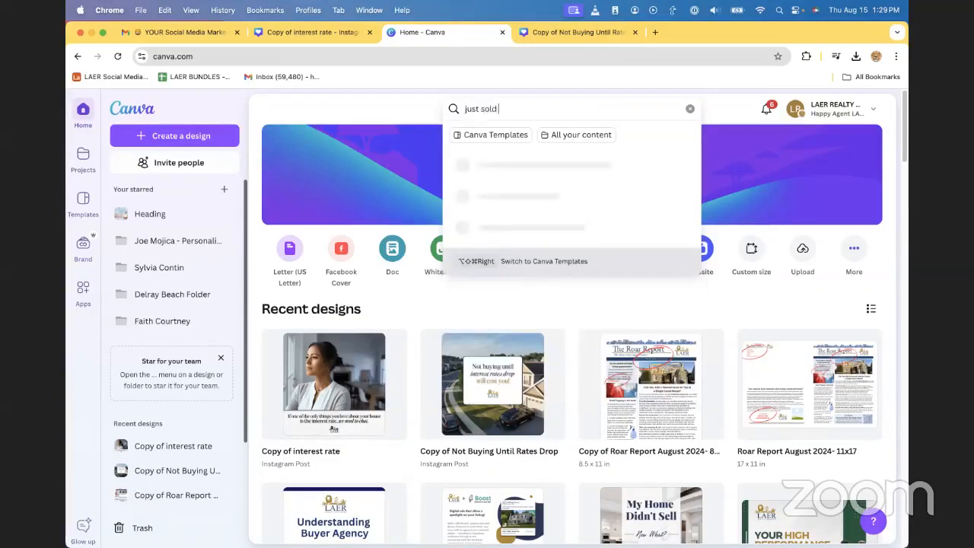
type("ld")
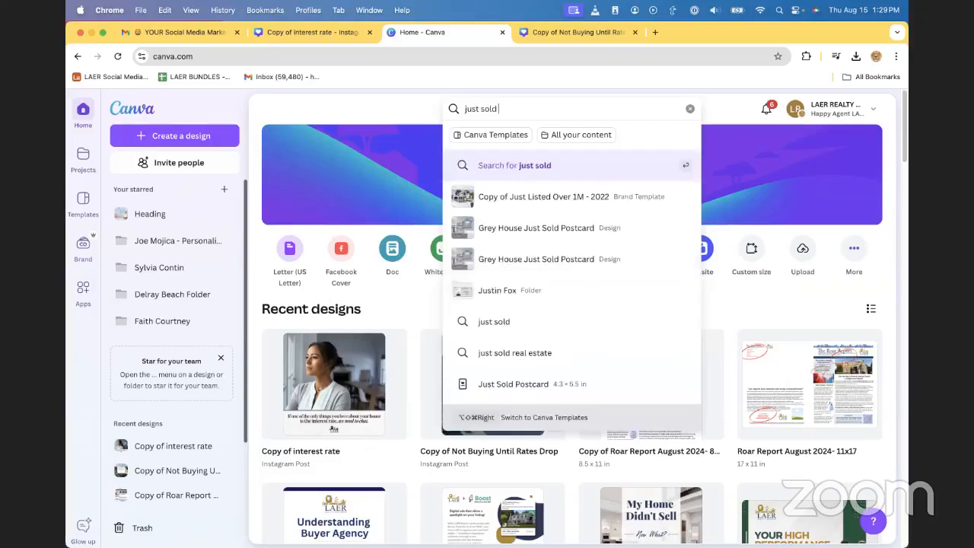
type(" flyer")
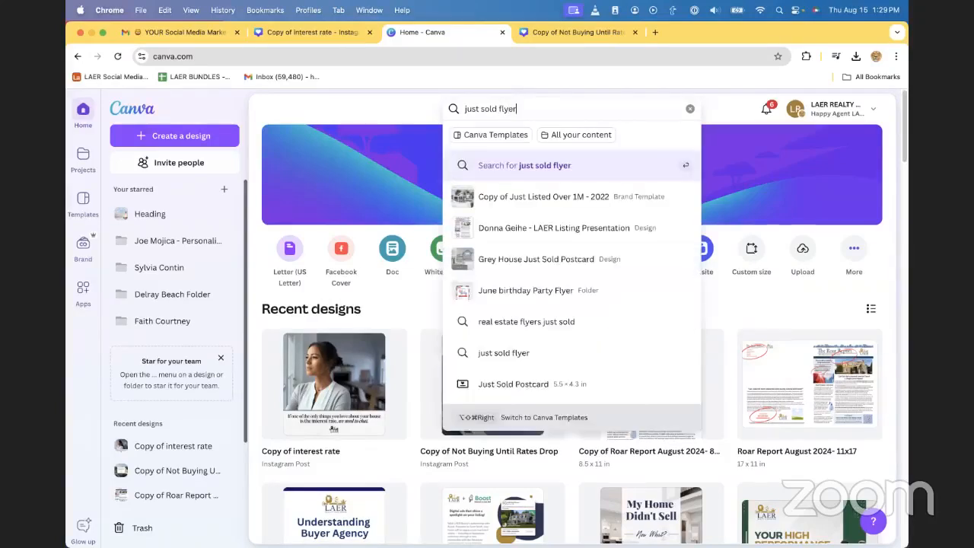
key("BackSpace")
key("BackSpace")
key("BackSpace")
key("BackSpace")
key("BackSpace")
type("post card")
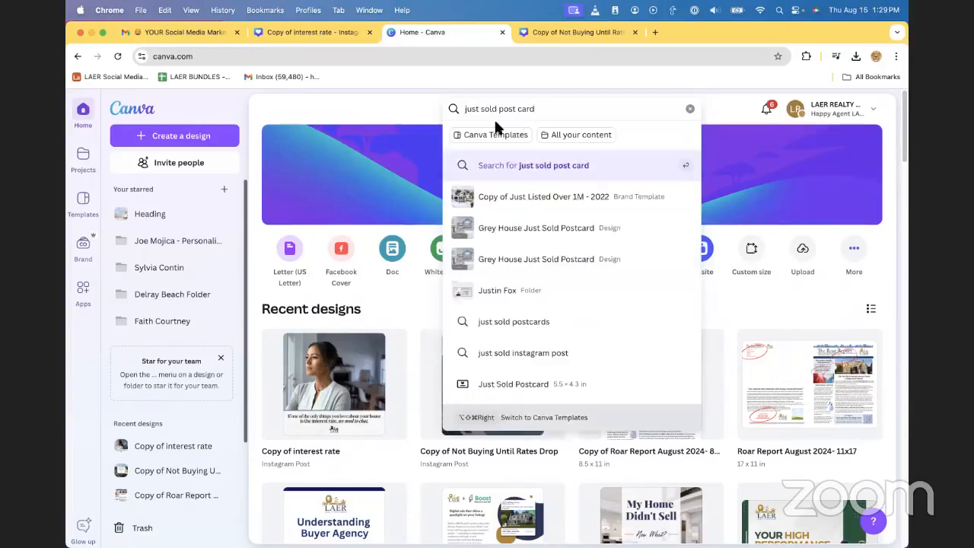
left_click(479, 137)
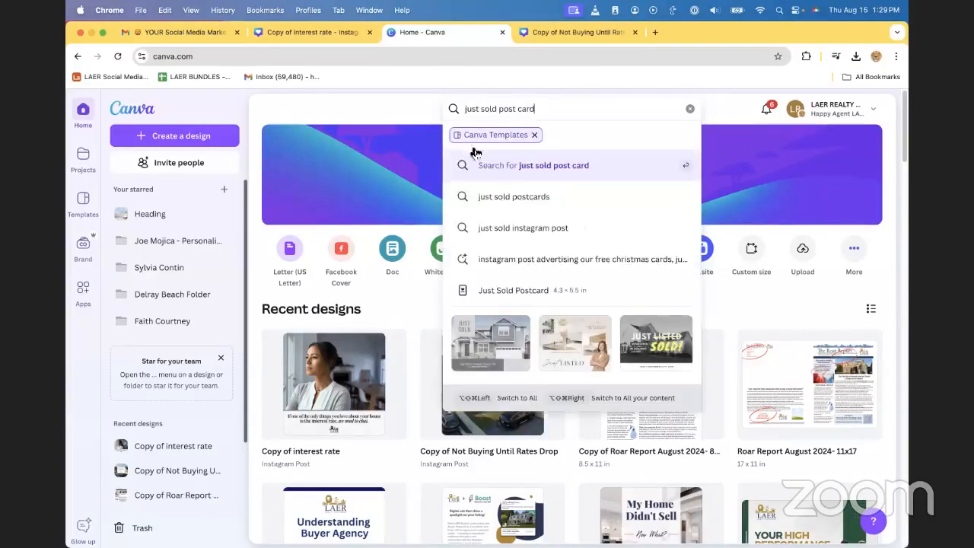
left_click(479, 162)
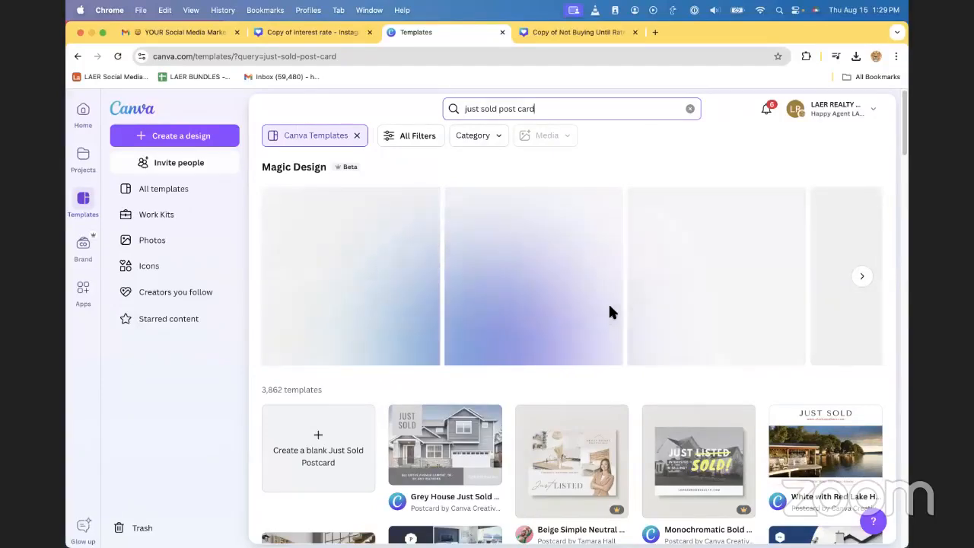
- Browse the postcard templates and open the Monochromatic Bold Just Sold Real Estate Postcard
scroll(611, 309, "down", 1)
scroll(611, 314, "down", 3)
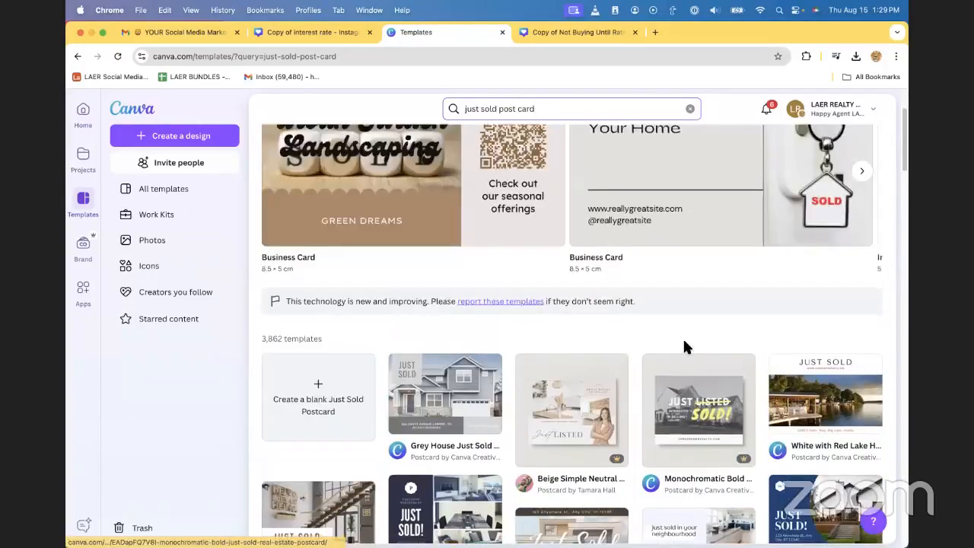
scroll(685, 347, "down", 5)
left_click(686, 249)
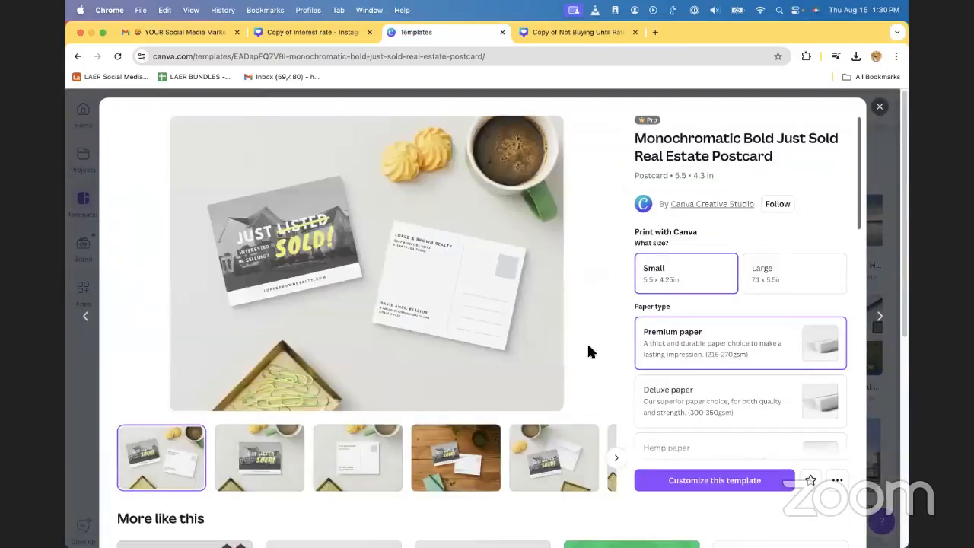
- Select the Large 7.1 x 5.5 in print size for the postcard, and review the paper, finish, corner and quantity options
left_click(765, 271)
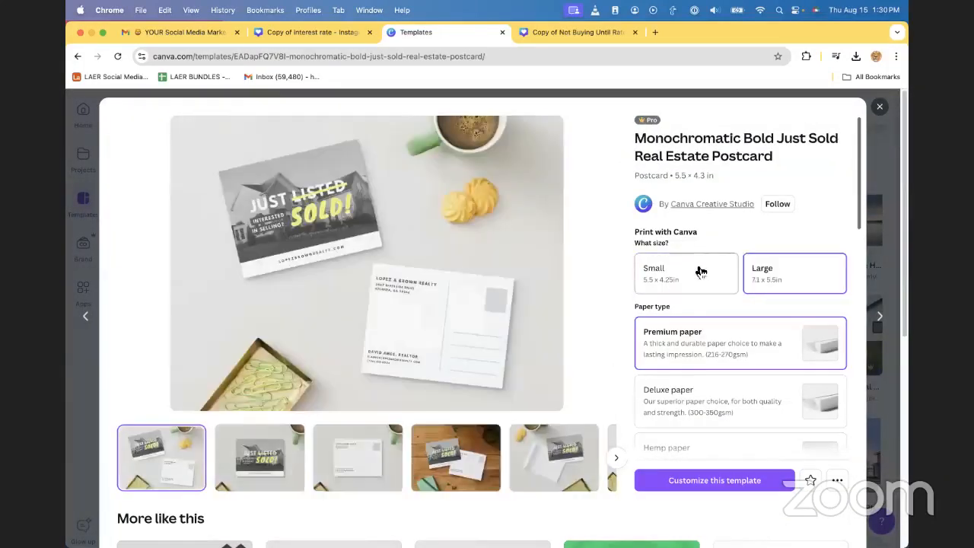
scroll(748, 355, "down", 4)
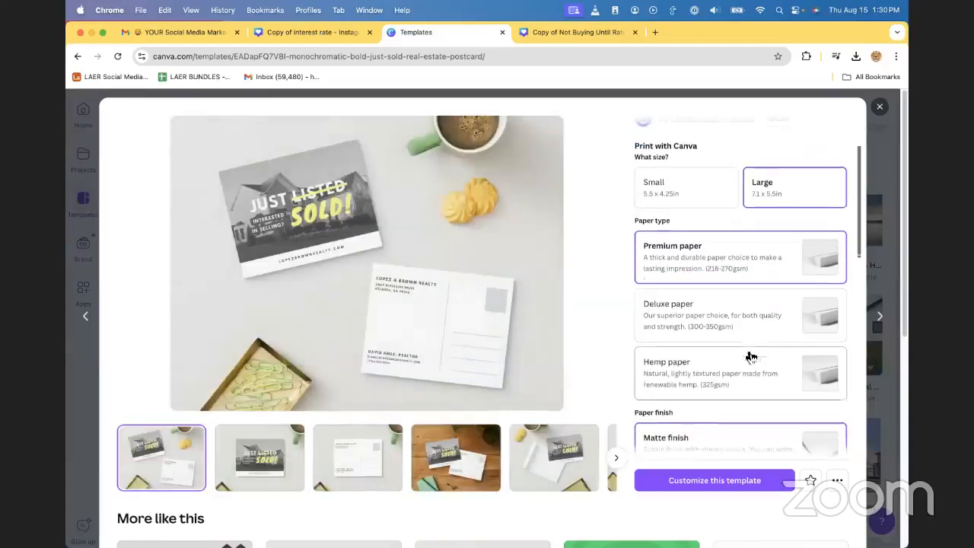
scroll(728, 284, "up", 4)
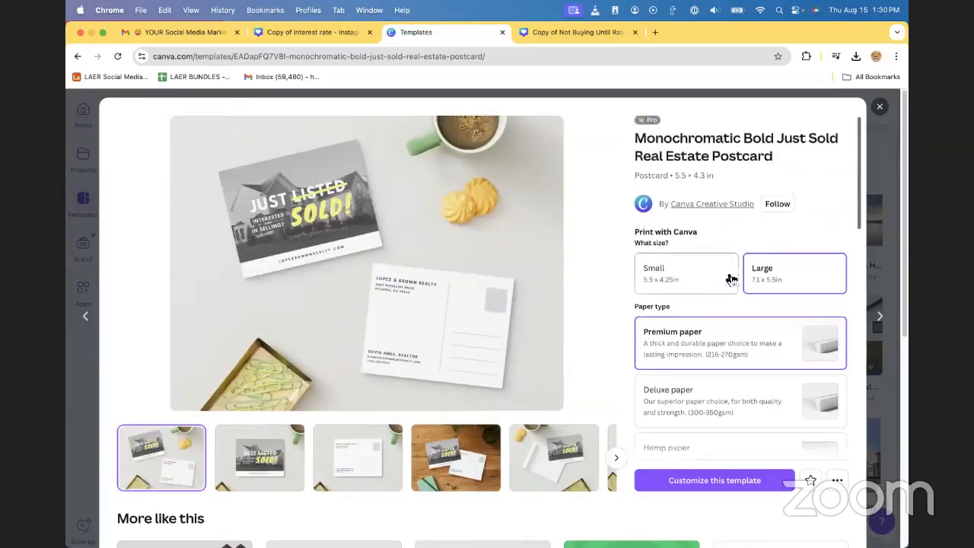
scroll(738, 274, "down", 8)
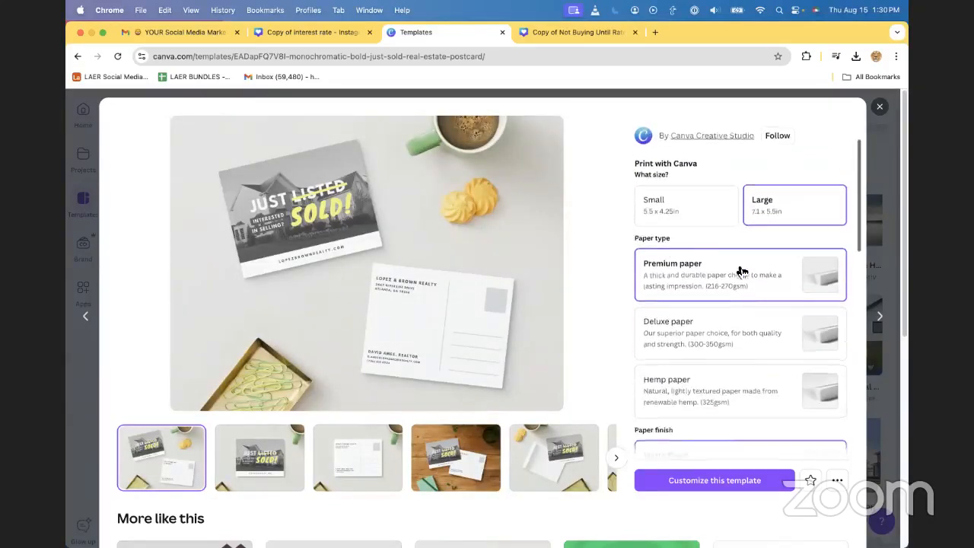
scroll(742, 277, "down", 3)
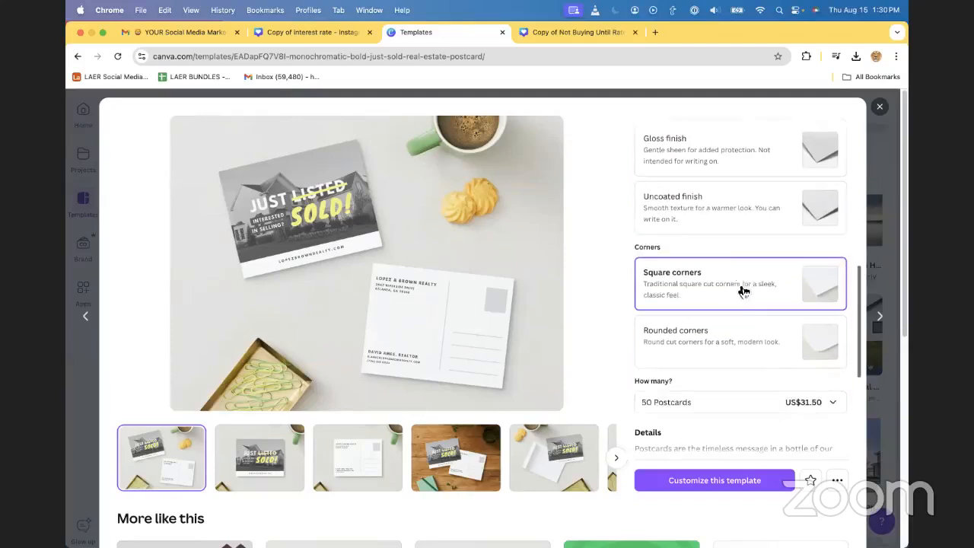
- Recheck the postcard's size, paper, finish, corner and quantity options, and open the template for customizing
scroll(769, 380, "down", 4)
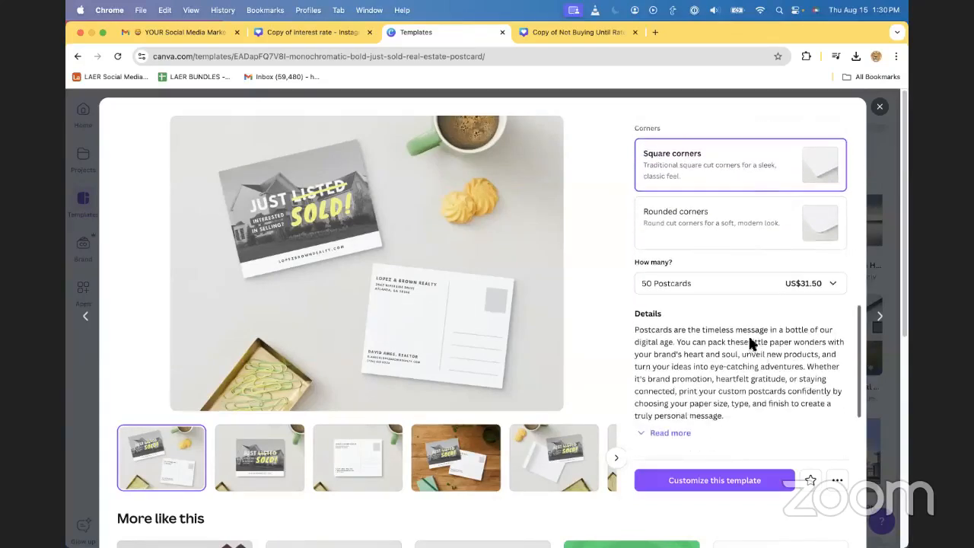
scroll(761, 321, "up", 3)
scroll(748, 314, "up", 10)
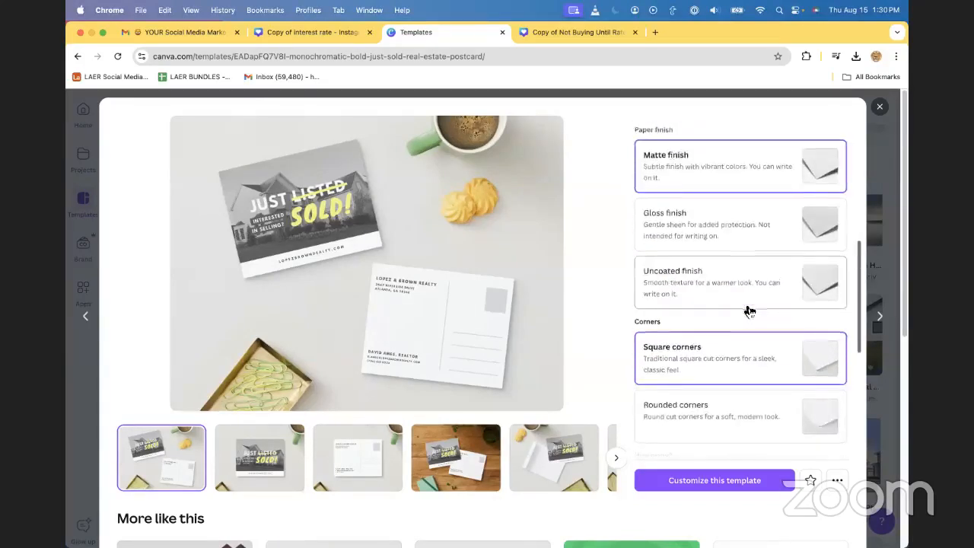
scroll(730, 305, "down", 4)
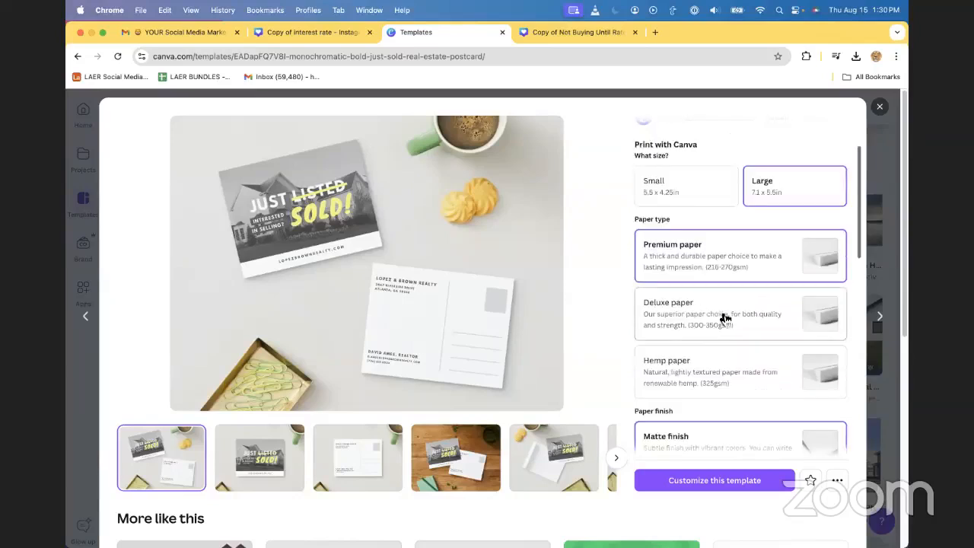
scroll(727, 295, "up", 4)
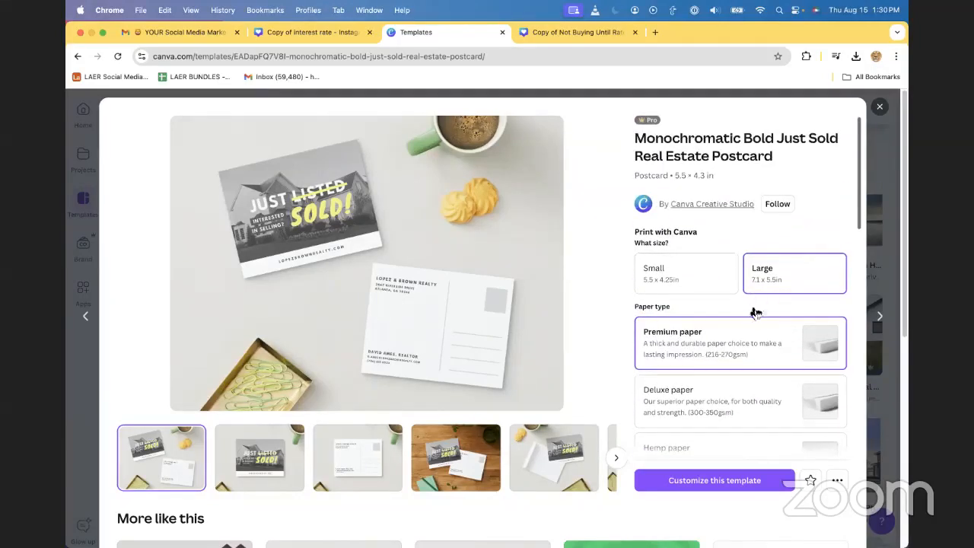
scroll(685, 327, "down", 10)
left_click(709, 481)
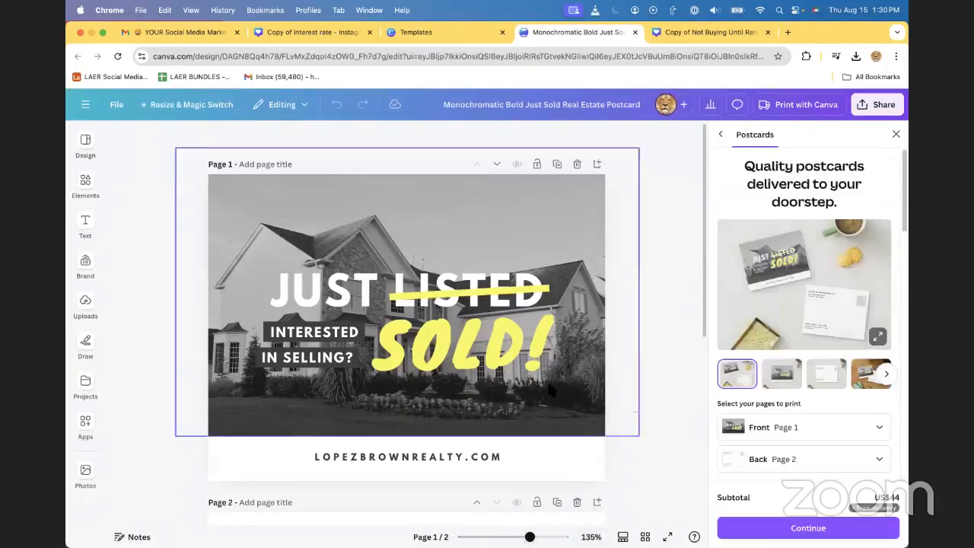
- Look over the front and back pages of the just sold postcard design
scroll(546, 346, "down", 5)
scroll(546, 346, "down", 2)
scroll(545, 346, "up", 5)
scroll(545, 346, "down", 2)
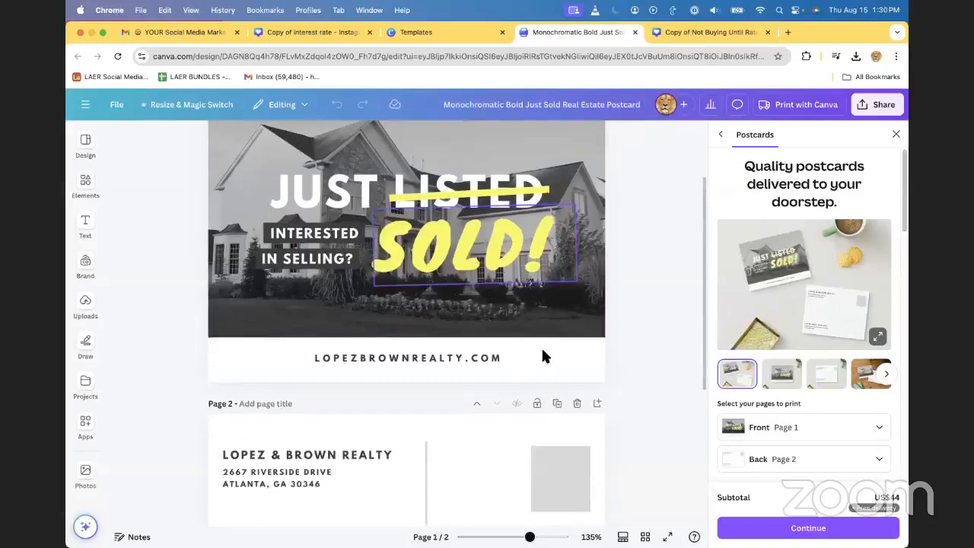
scroll(534, 352, "up", 2)
scroll(534, 353, "down", 6)
scroll(534, 354, "up", 2)
scroll(534, 354, "up", 5)
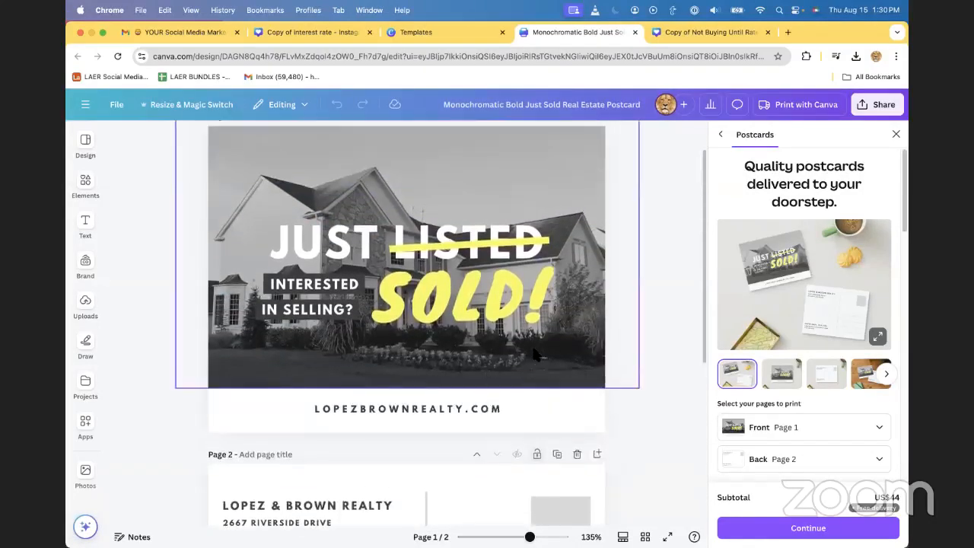
- Switch the active brand kit to LAER Realty Branding Kit and look through its logos, colors, fonts, brand voice, photos, graphics and icons
left_click(86, 264)
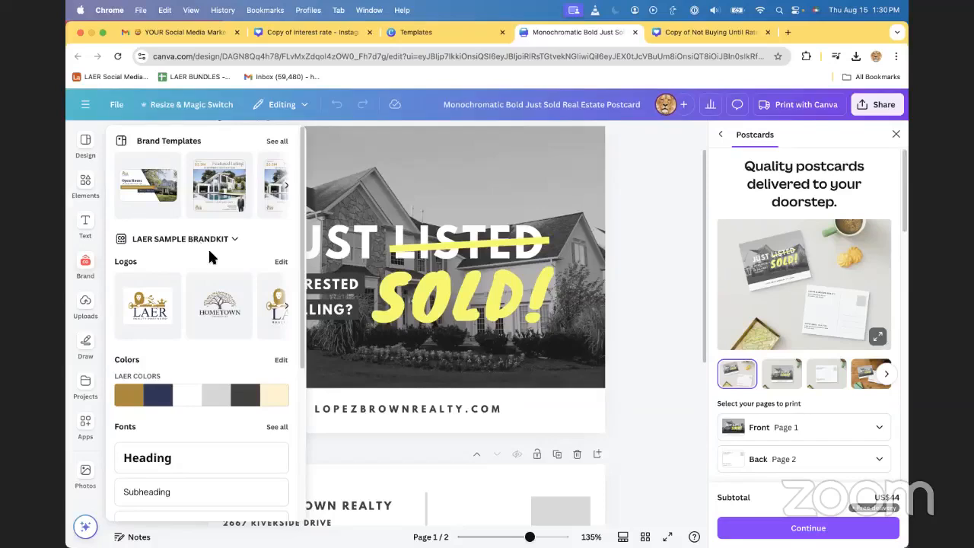
scroll(208, 247, "down", 1)
left_click(194, 225)
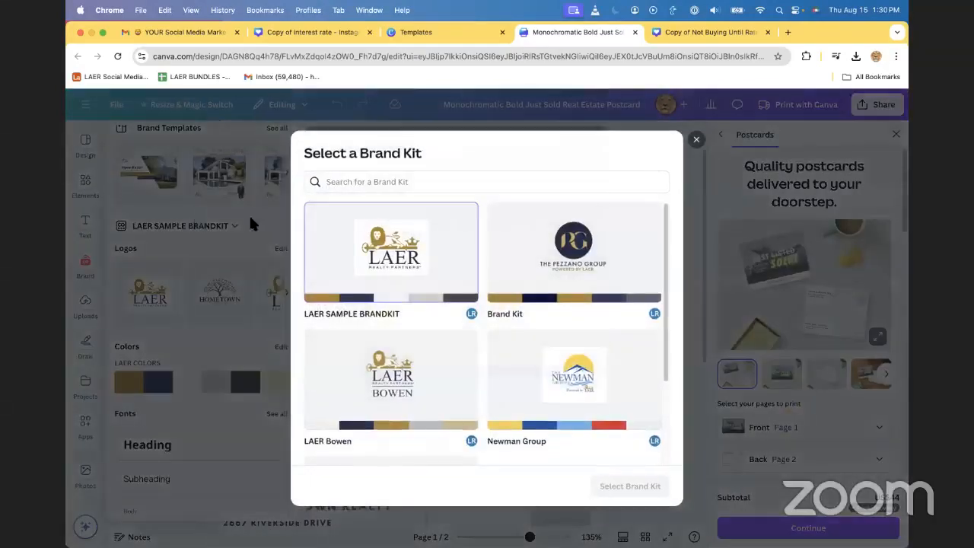
scroll(487, 343, "down", 3)
left_click(395, 371)
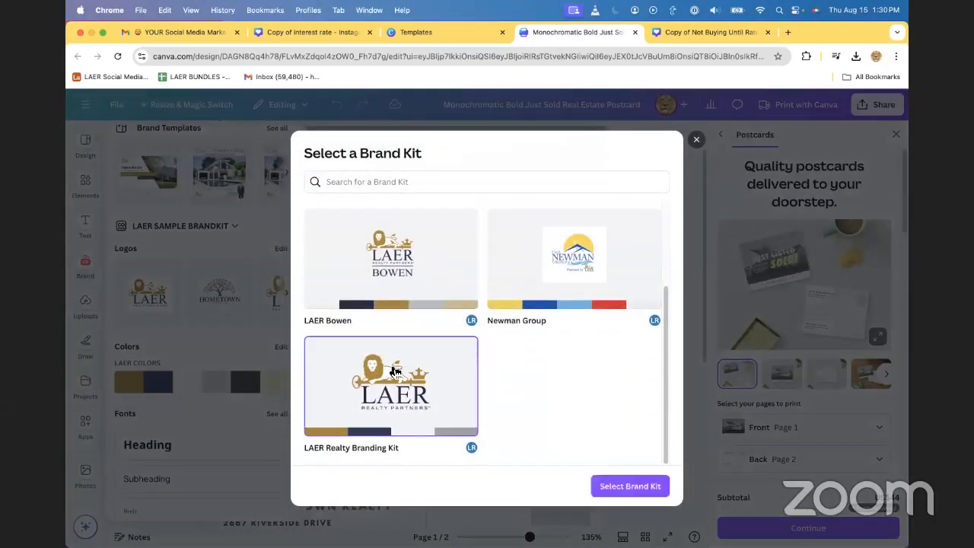
left_click(630, 488)
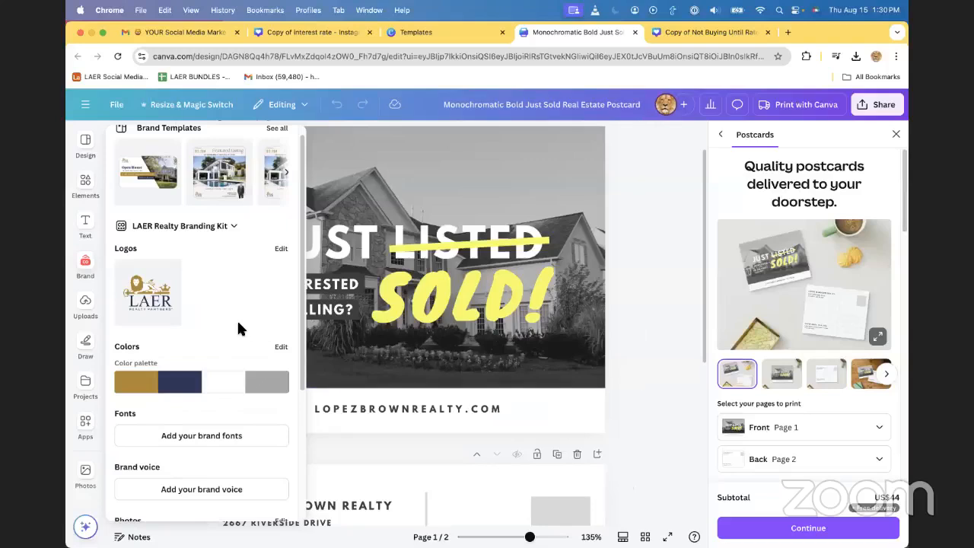
scroll(249, 309, "down", 2)
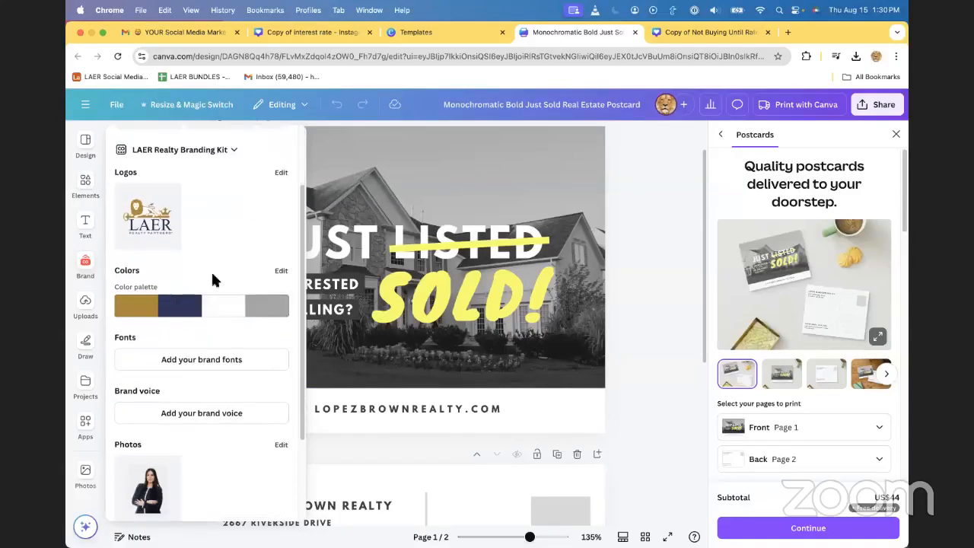
scroll(209, 241, "down", 2)
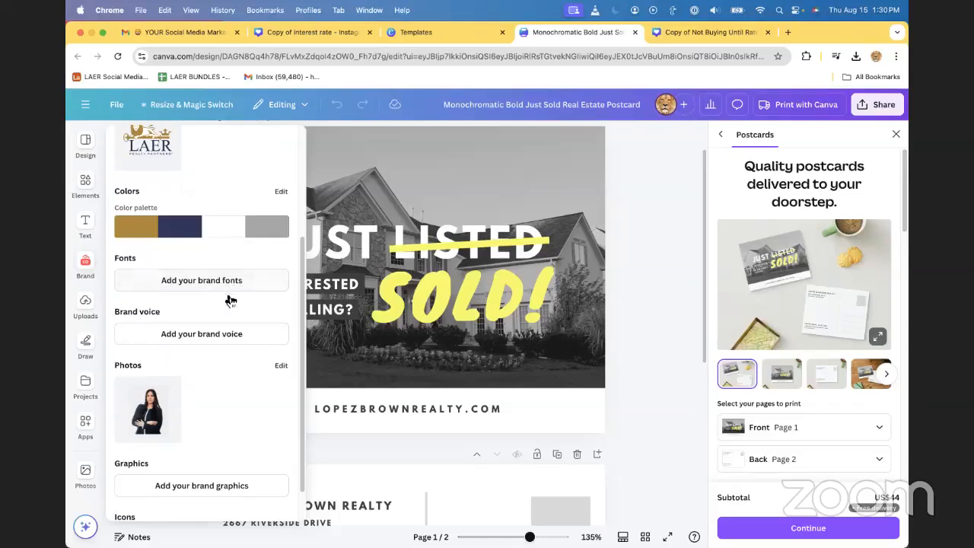
scroll(227, 365, "down", 1)
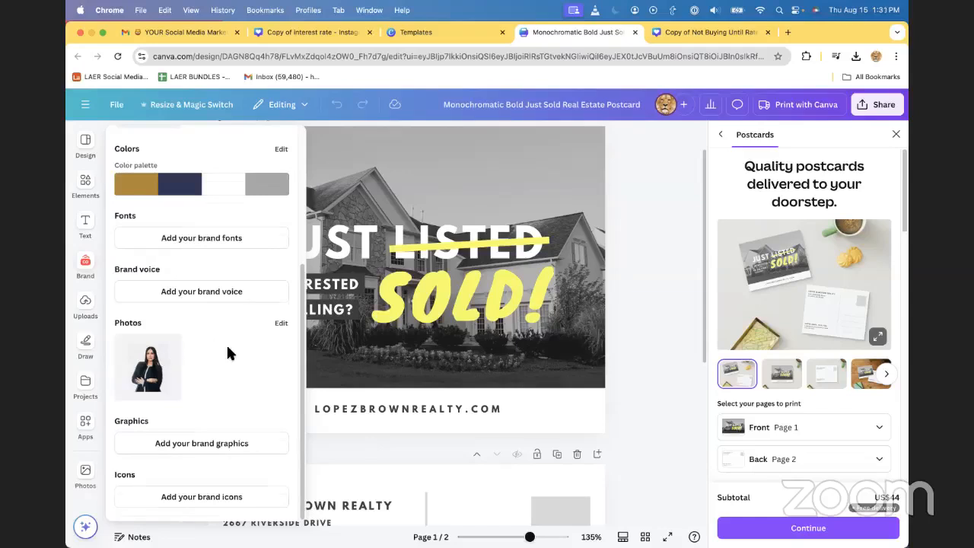
scroll(220, 332, "up", 5)
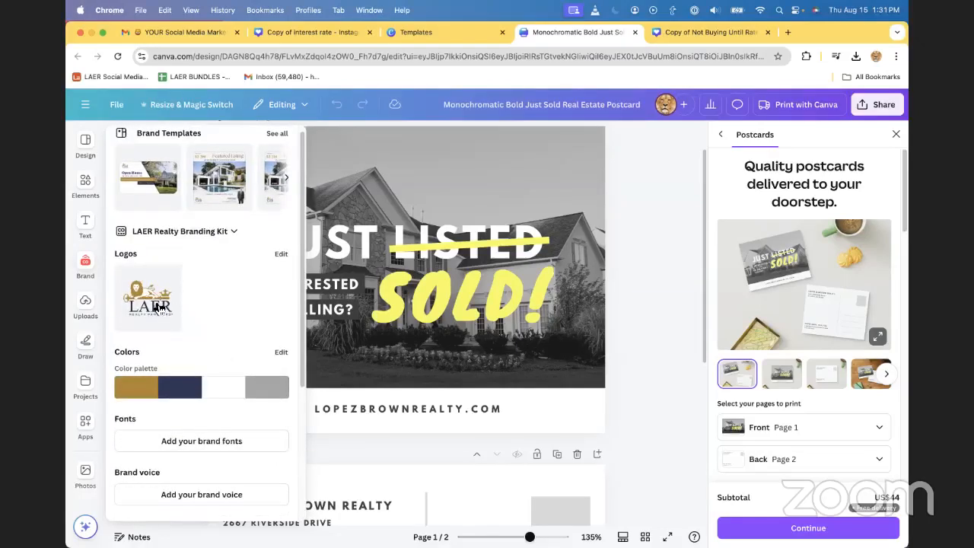
left_click(629, 313)
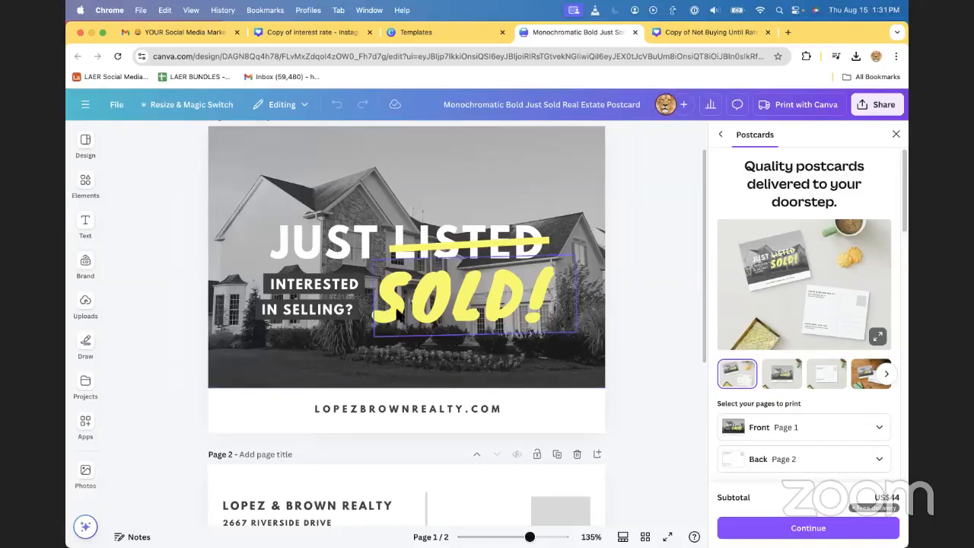
- Apply the LAER Realty Branding Kit color palette to page 1 of the postcard
scroll(396, 312, "up", 1)
left_click(85, 263)
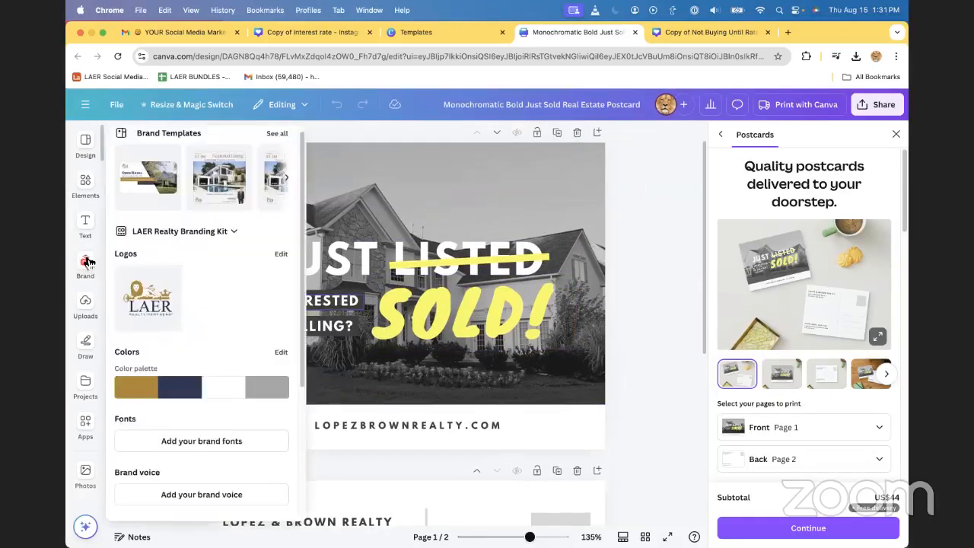
left_click(215, 390)
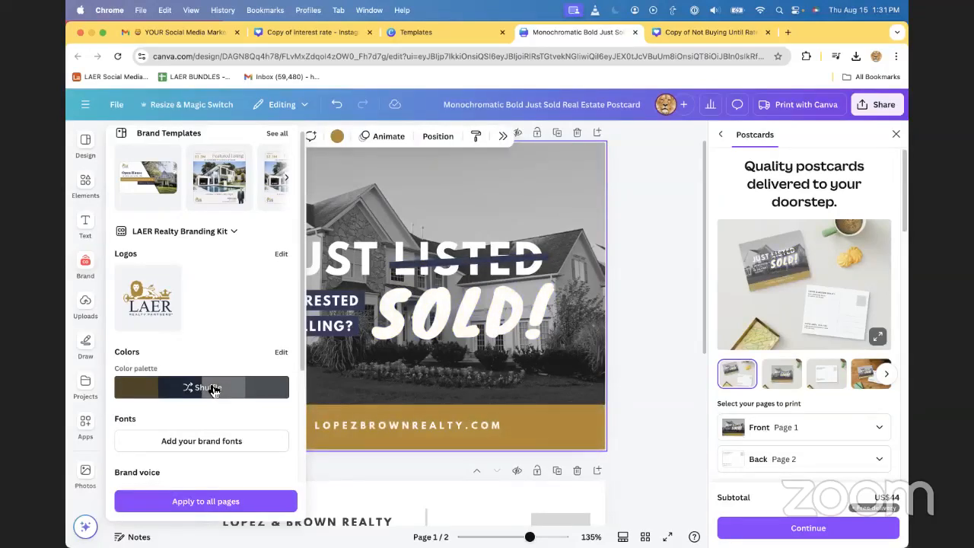
left_click(645, 307)
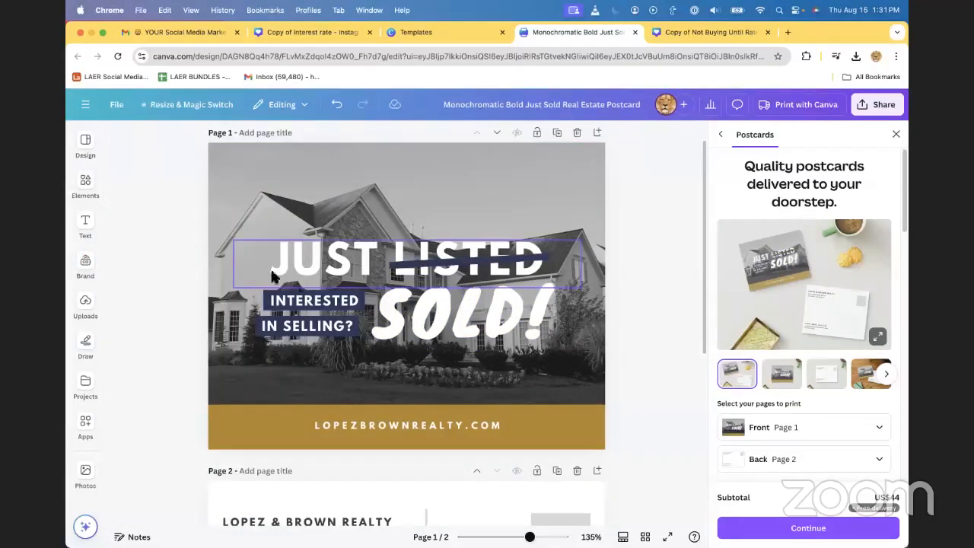
- Apply the brand color palette to page 2, shuffling it until the stamp box and lines are gold on a white background
scroll(469, 374, "down", 5)
left_click(290, 379)
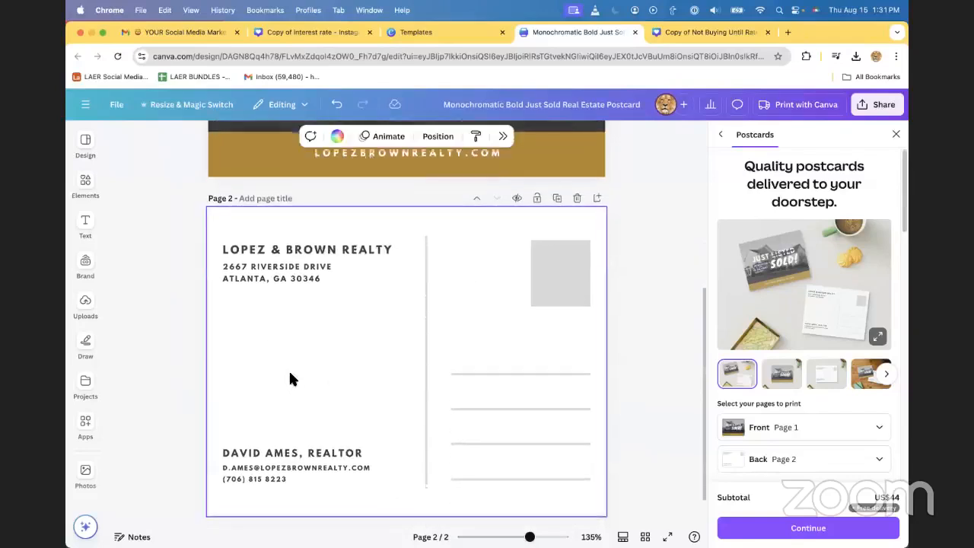
mouse_move(92, 261)
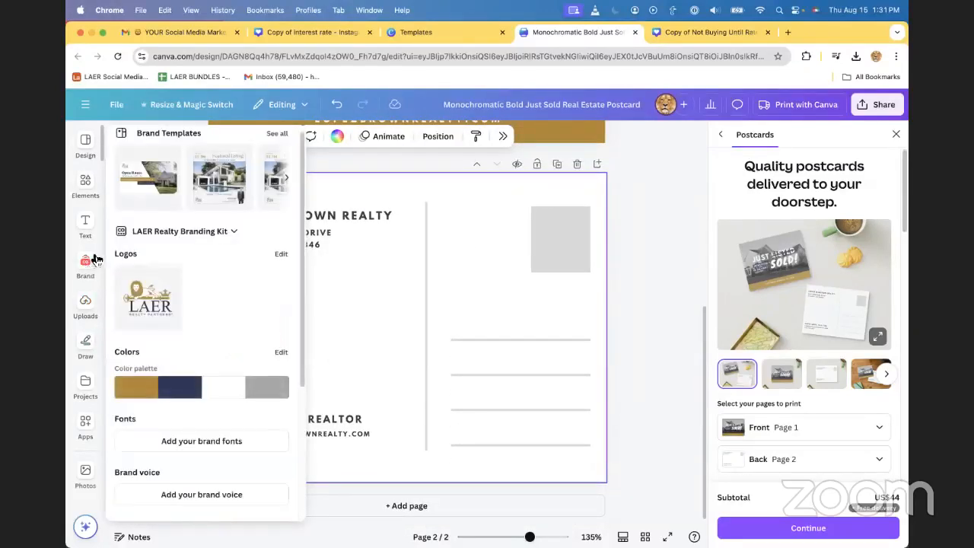
left_click(202, 391)
left_click(203, 391)
left_click(204, 395)
left_click(204, 395)
left_click(380, 307)
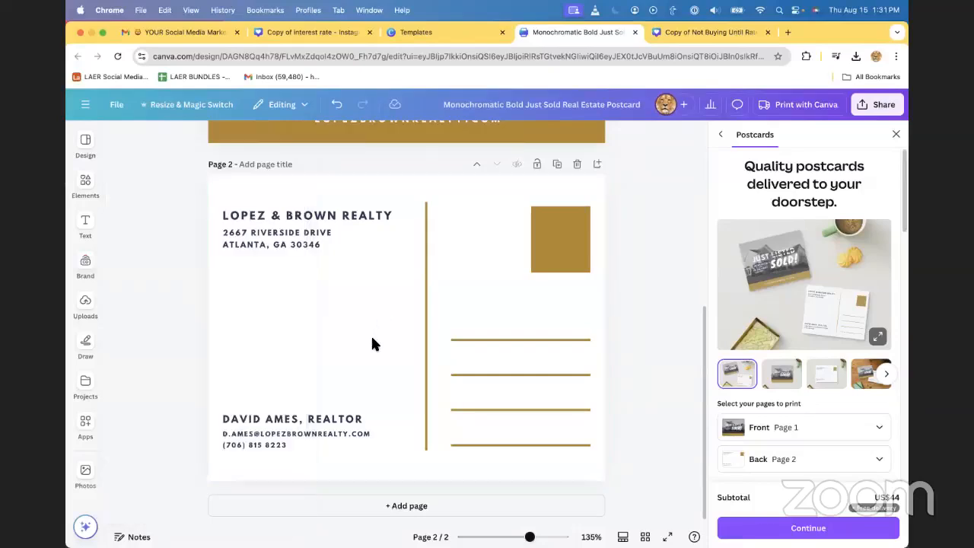
- Add the LAER logo from the brand kit to page 1, shrink it and place it in the photo's lower-right corner
scroll(373, 338, "up", 5)
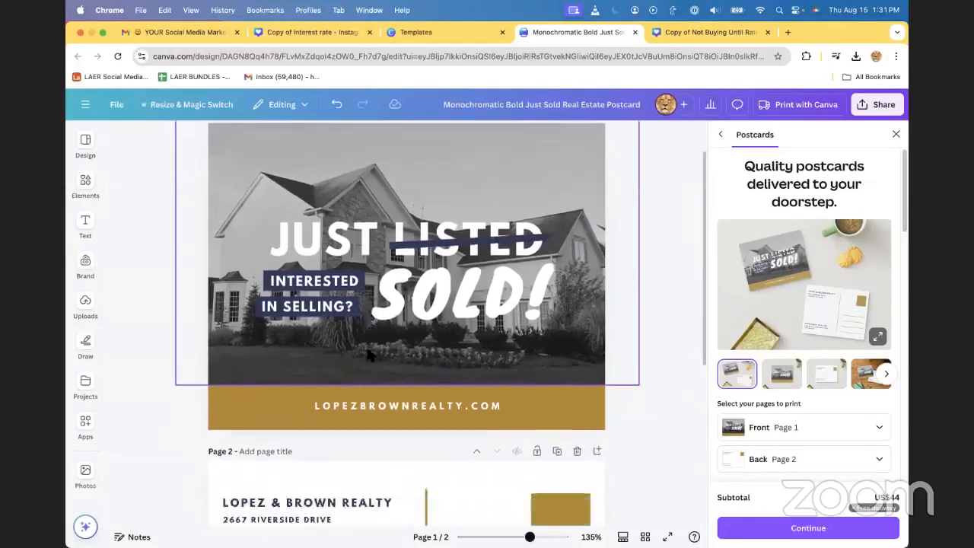
scroll(368, 353, "down", 4)
scroll(362, 343, "up", 5)
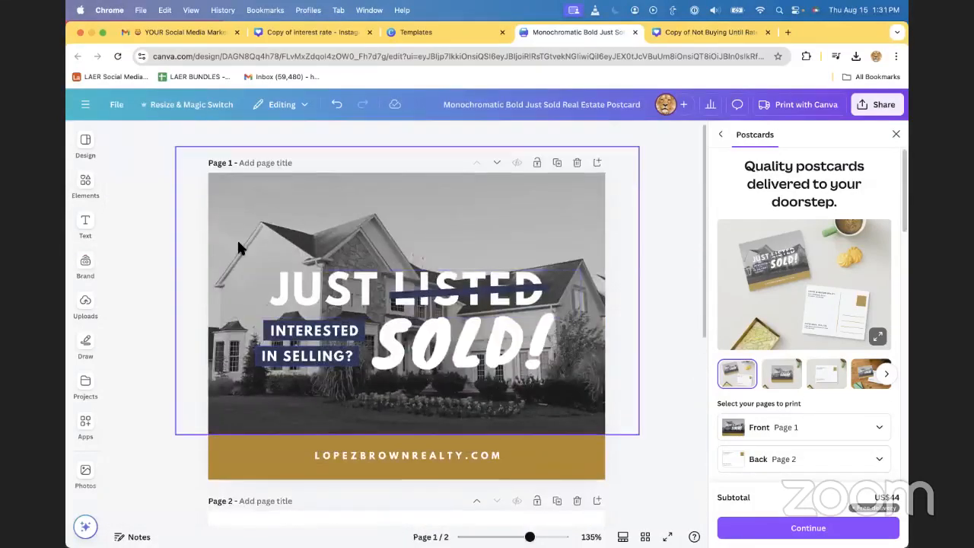
scroll(466, 402, "down", 3)
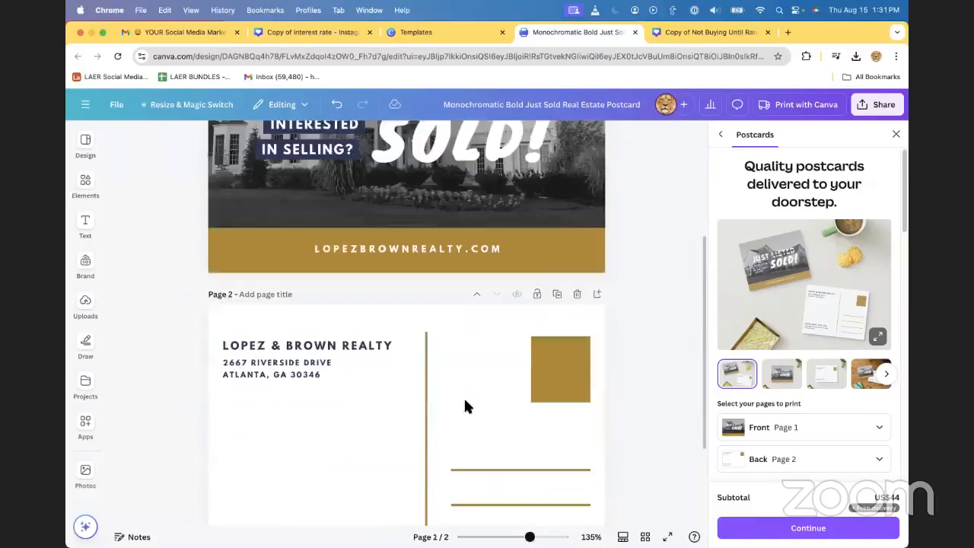
scroll(464, 397, "up", 3)
left_click(106, 313)
left_click(93, 268)
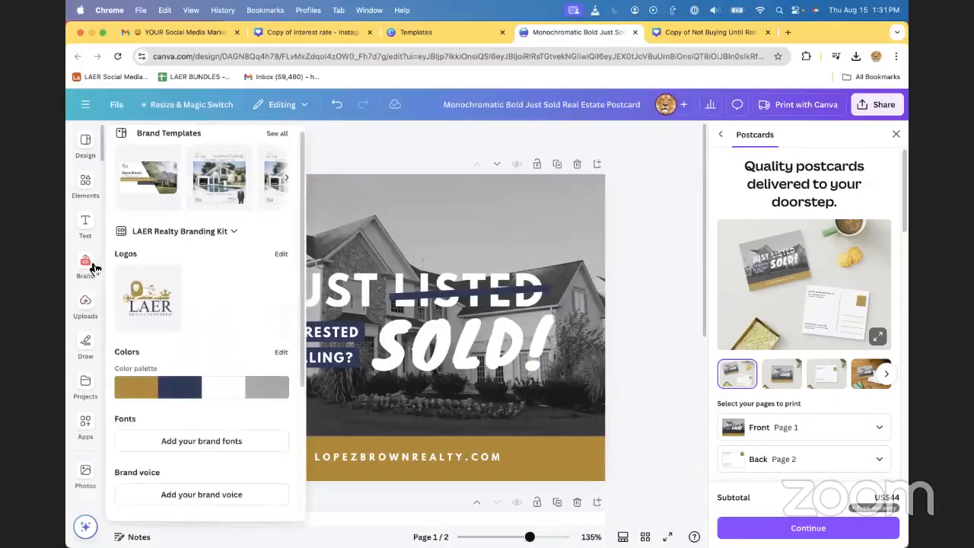
left_click(152, 295)
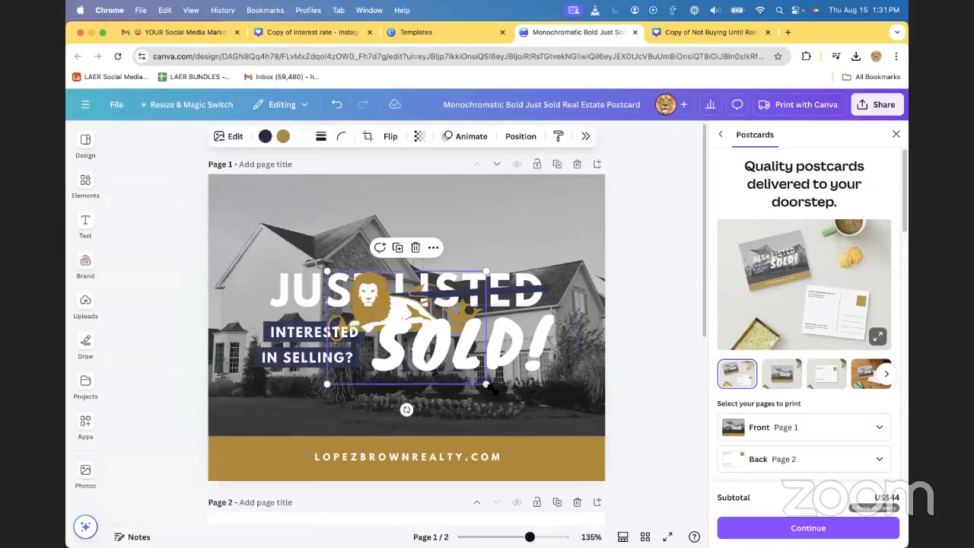
left_click_drag(491, 388, 266, 203)
left_click_drag(434, 207, 568, 410)
left_click_drag(516, 383, 527, 391)
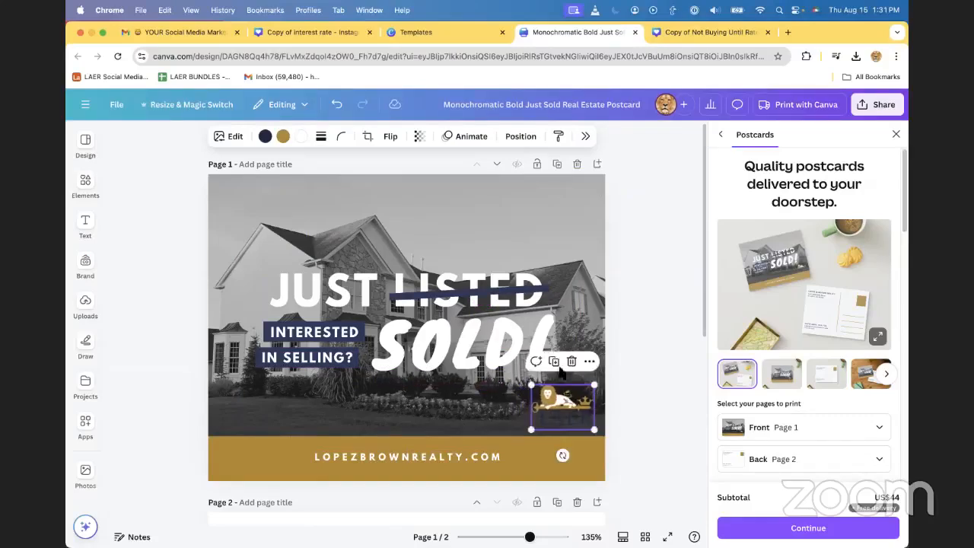
left_click(684, 313)
- Move the LAER logo to the photo's lower-left corner on page 1, just above the gold band
scroll(539, 457, "down", 5)
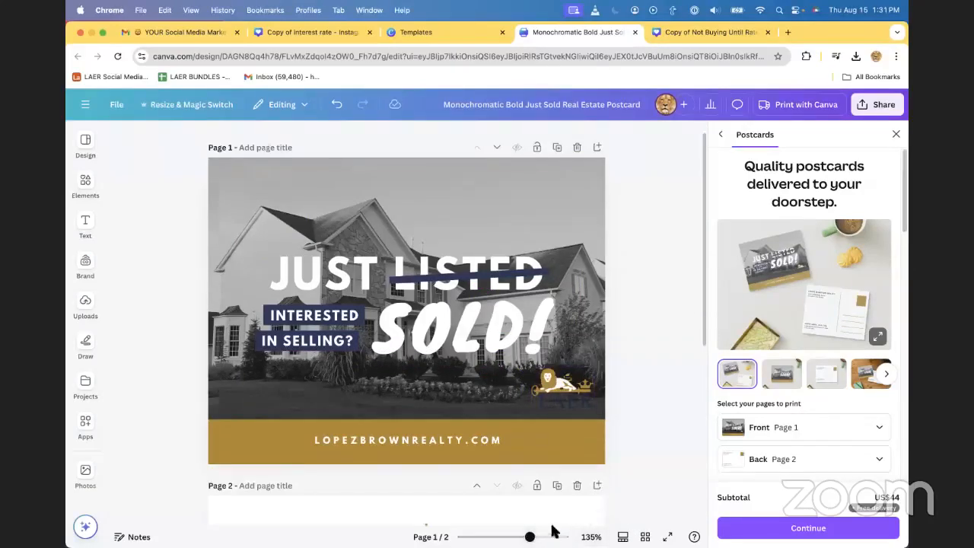
scroll(540, 457, "up", 5)
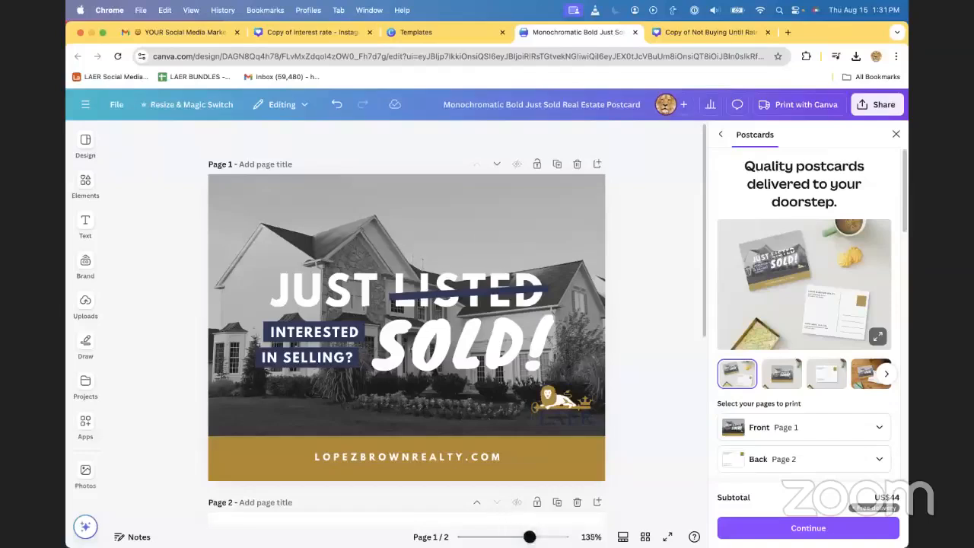
left_click_drag(529, 537, 538, 538)
left_click_drag(616, 448, 156, 450)
left_click_drag(231, 407, 208, 421)
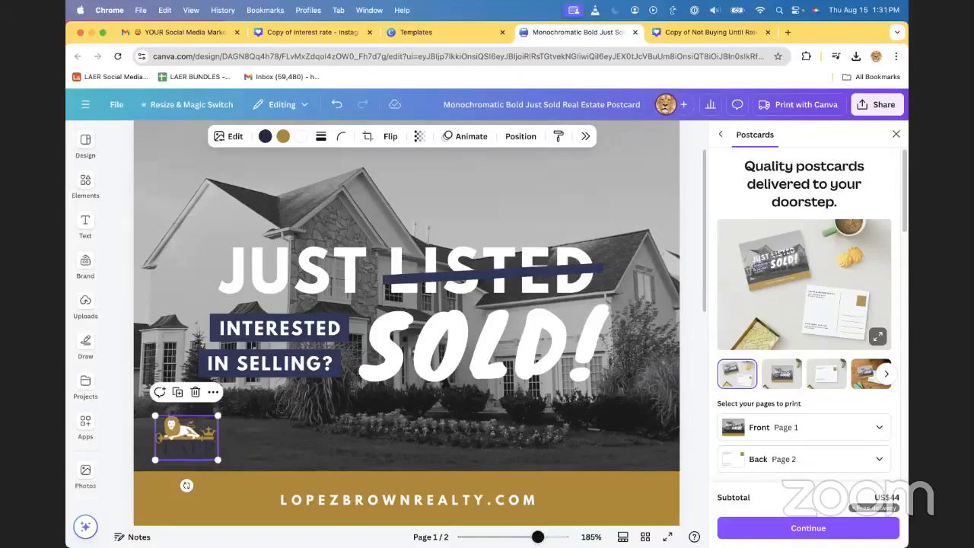
- Recolor the LAER logo's dark lettering on page 1 to white (#ffffff)
scroll(446, 365, "down", 3)
scroll(446, 365, "up", 4)
scroll(452, 415, "down", 2)
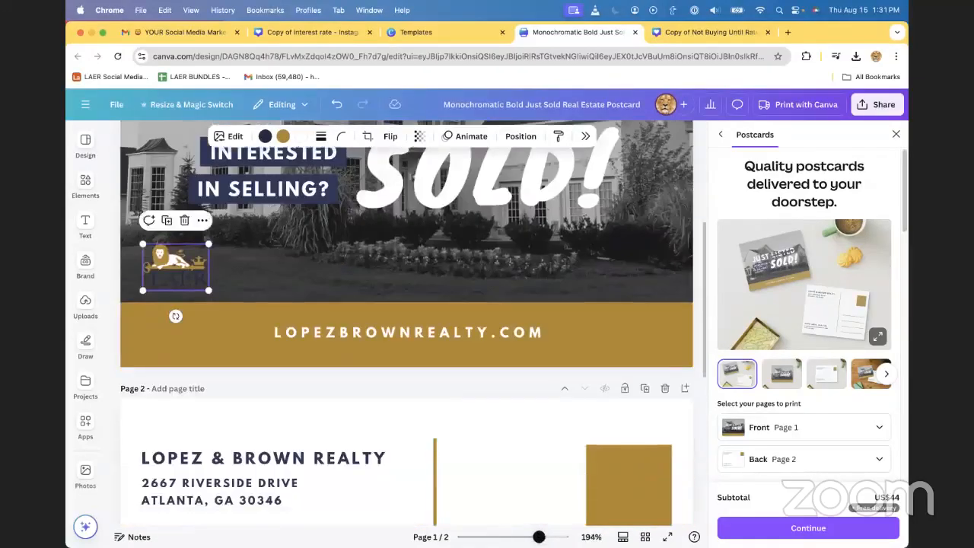
scroll(214, 325, "down", 3)
scroll(213, 325, "up", 3)
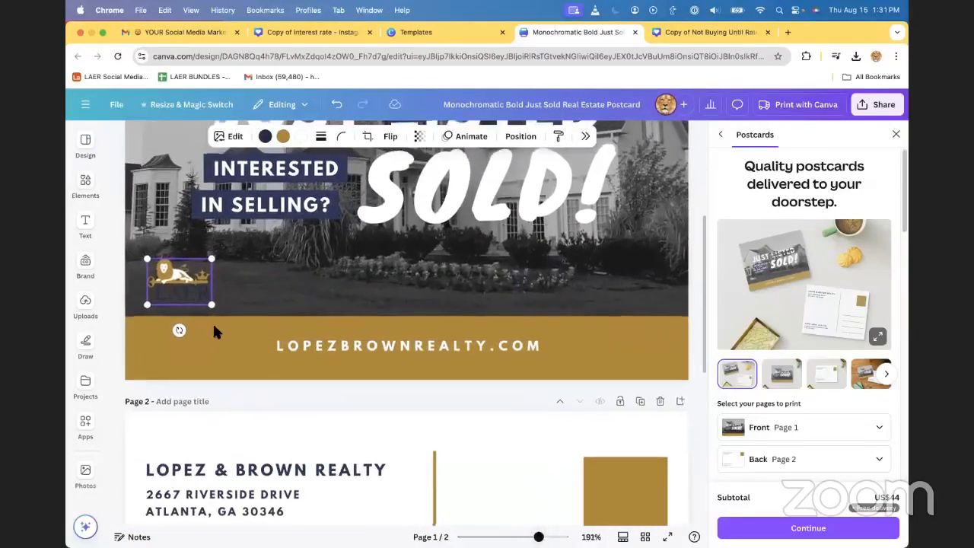
scroll(187, 288, "up", 2)
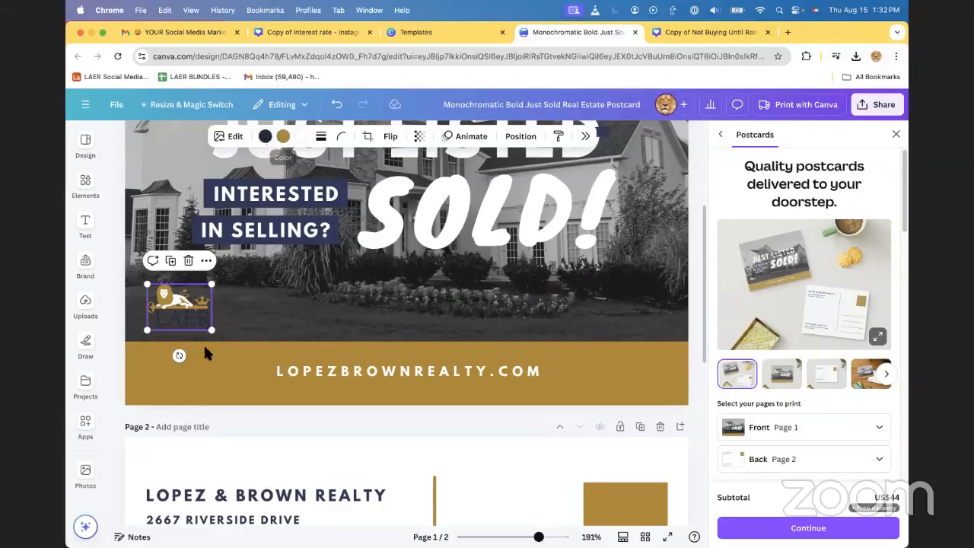
left_click(265, 137)
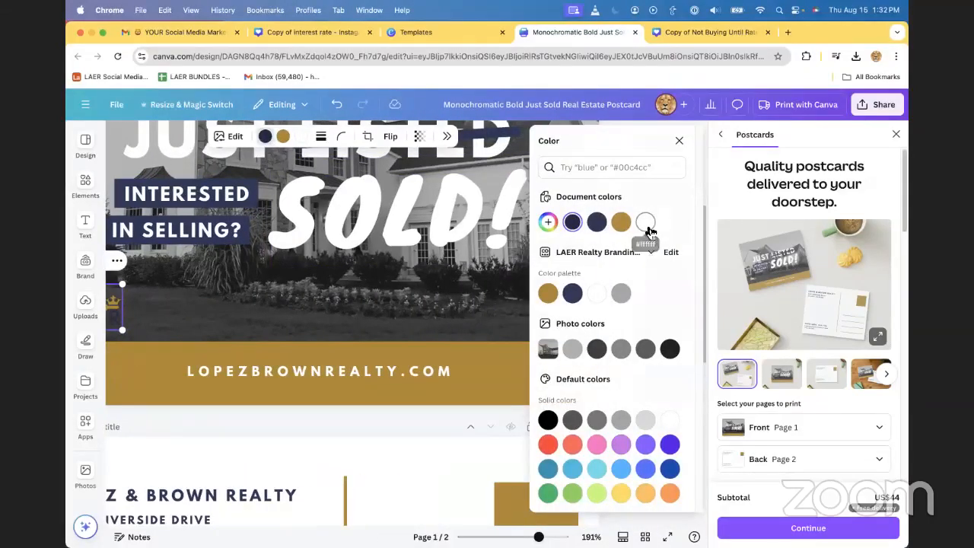
left_click(646, 223)
left_click(681, 142)
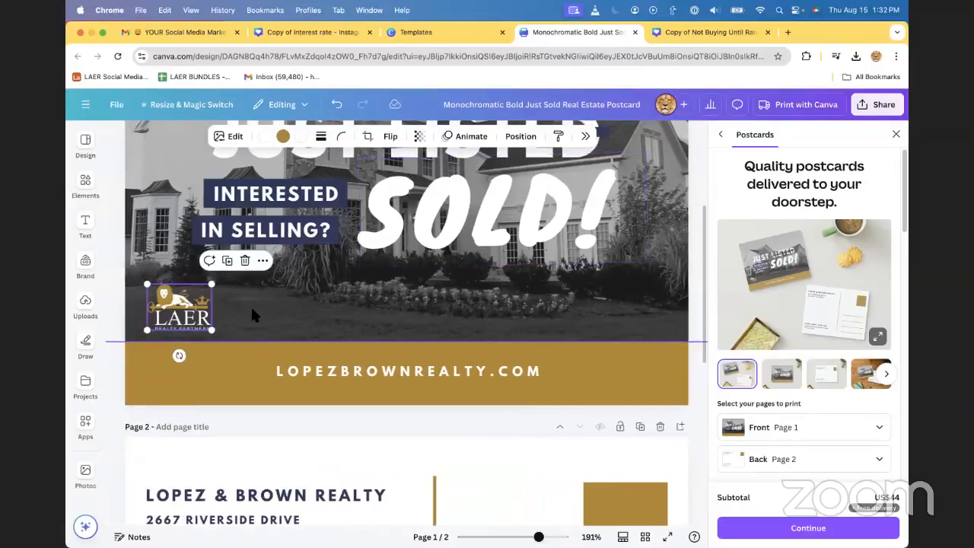
left_click(262, 324)
- Try navy #2d3658 and gold from the document colors on the LAER logo's lettering
scroll(240, 351, "up", 3)
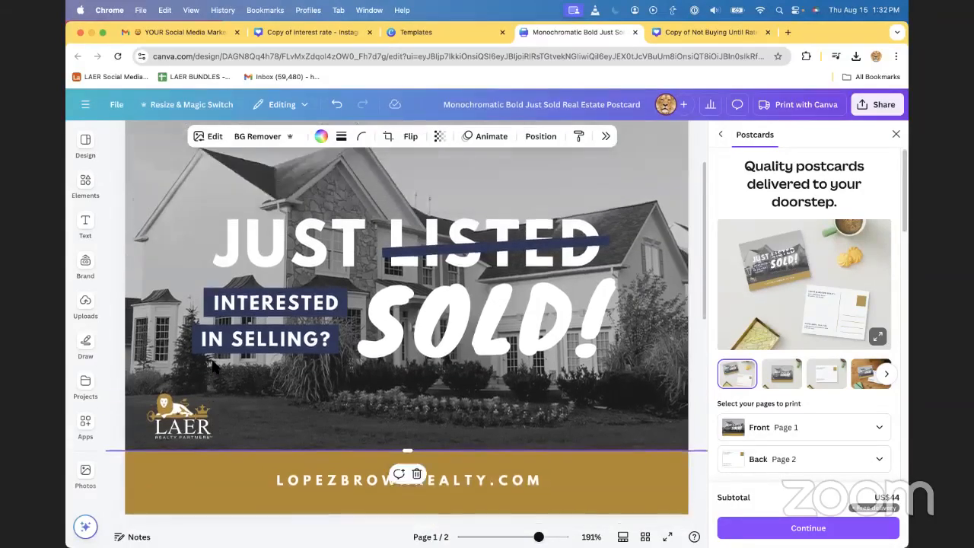
scroll(209, 373, "up", 5)
left_click(193, 463)
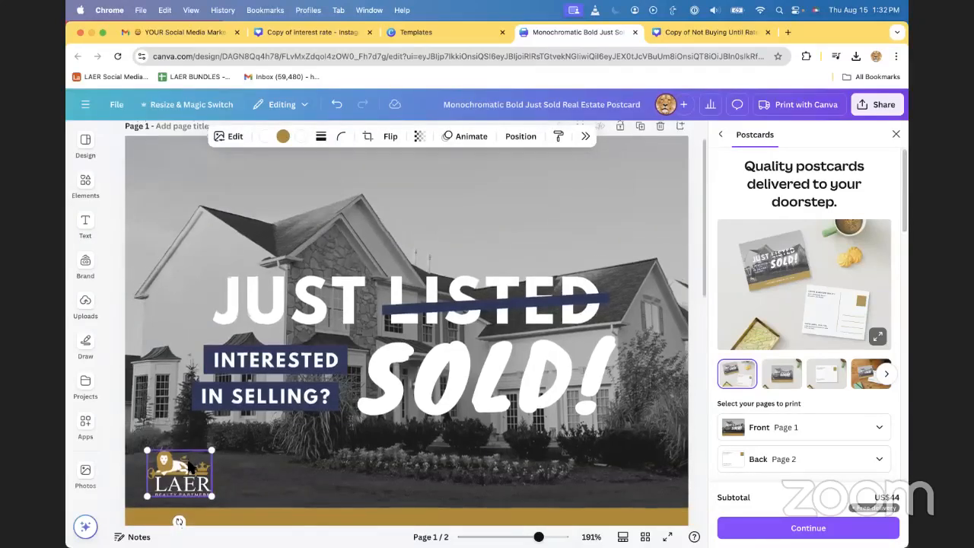
scroll(302, 174, "down", 3)
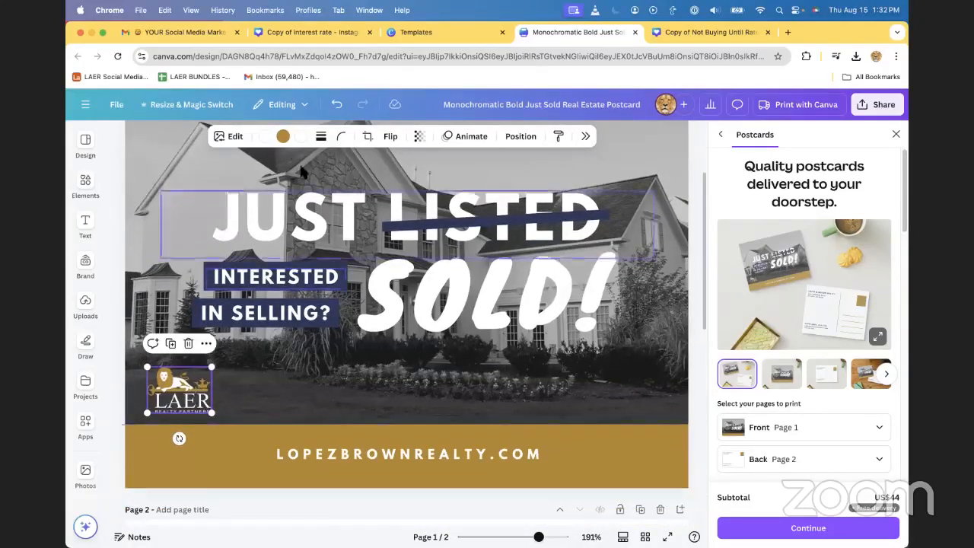
left_click(266, 137)
left_click(576, 223)
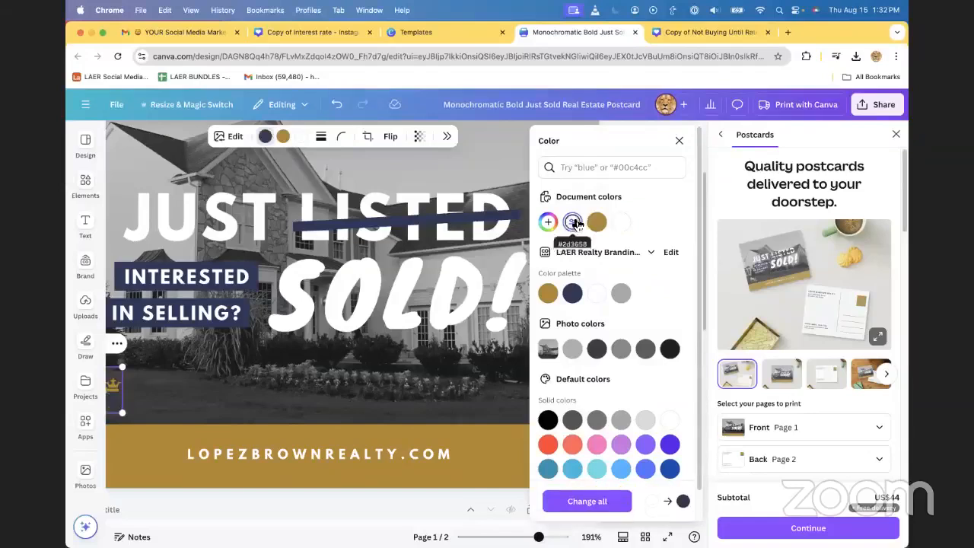
left_click(601, 223)
left_click(621, 224)
left_click(596, 222)
left_click(679, 140)
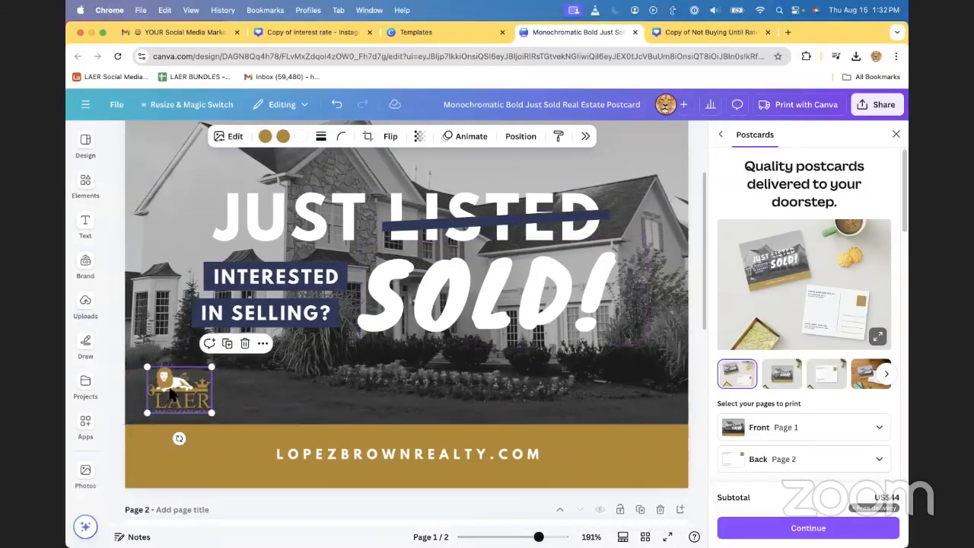
left_click(216, 388)
left_click(199, 396)
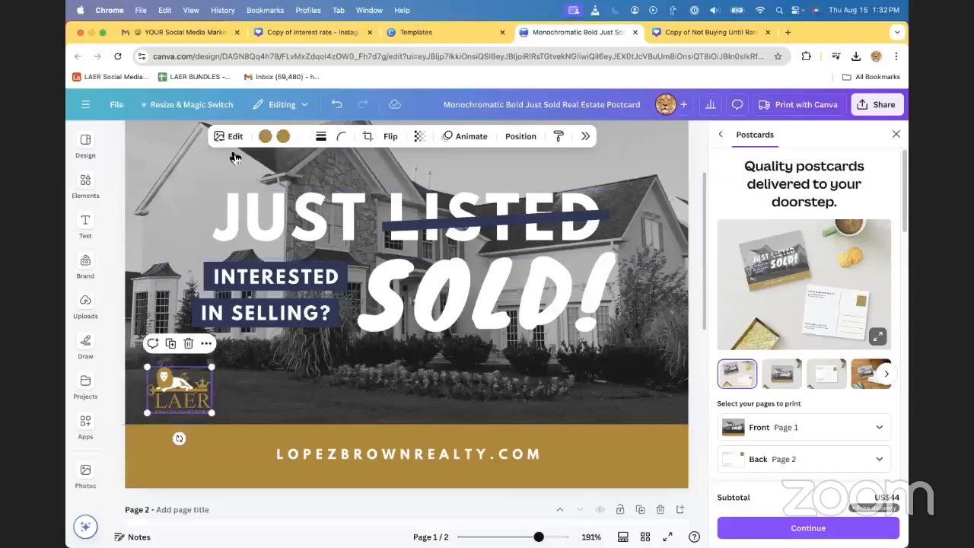
left_click(283, 136)
left_click(572, 221)
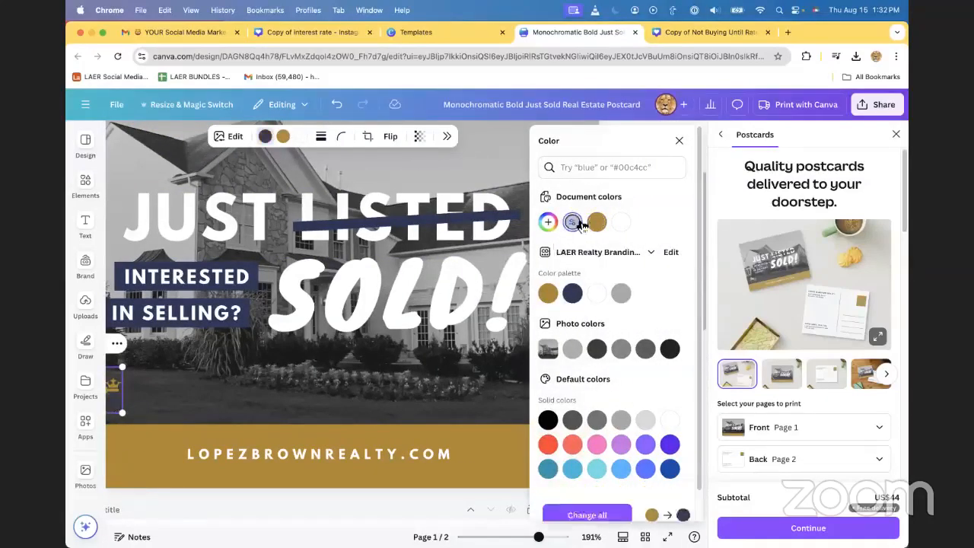
left_click(679, 140)
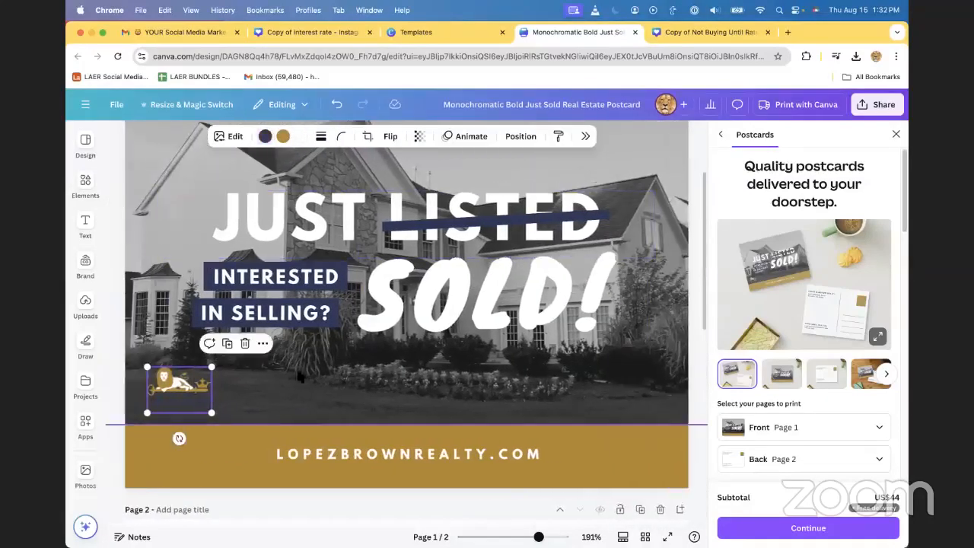
- Set the logo's navy lettering to white from the LAER Realty Branding Kit palette
left_click(282, 136)
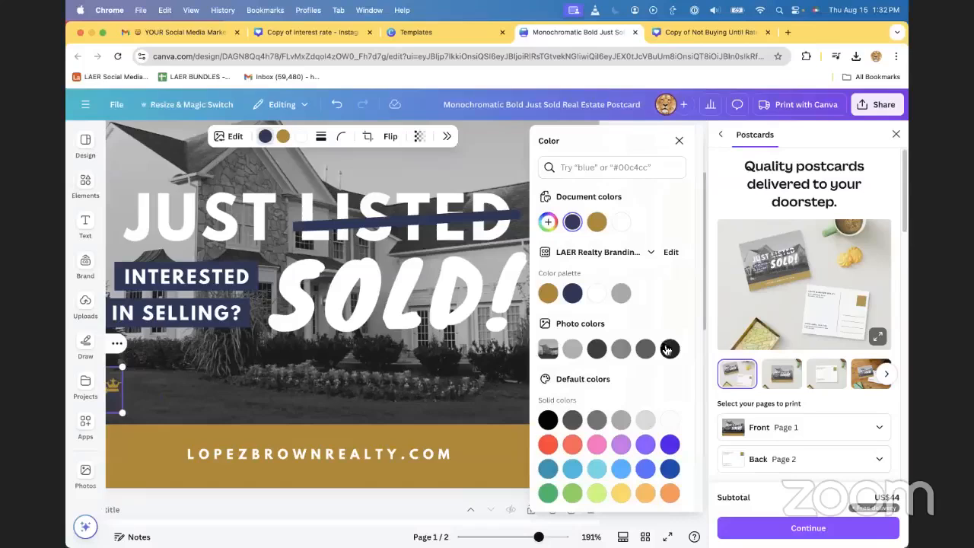
left_click(597, 293)
left_click(679, 140)
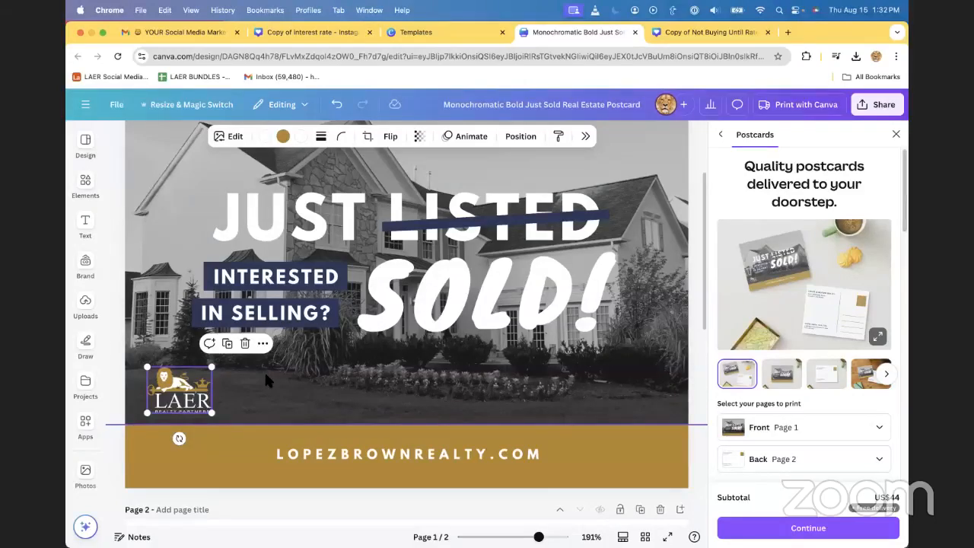
scroll(267, 378, "up", 3)
scroll(228, 403, "down", 2)
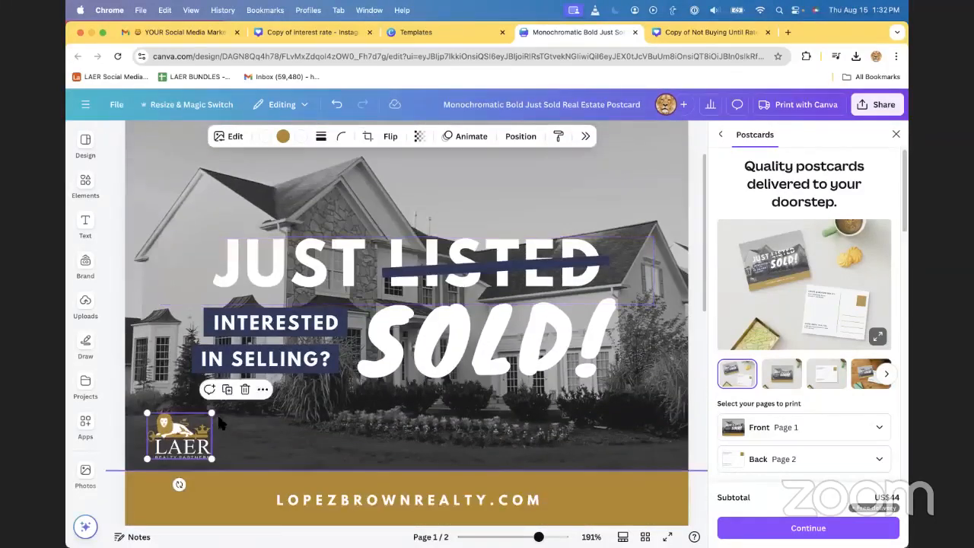
- Shrink the LAER logo slightly, keeping it in the photo's lower-left corner above the gold band
left_click_drag(211, 414, 184, 436)
left_click(231, 427)
scroll(229, 430, "up", 1)
left_click(177, 451)
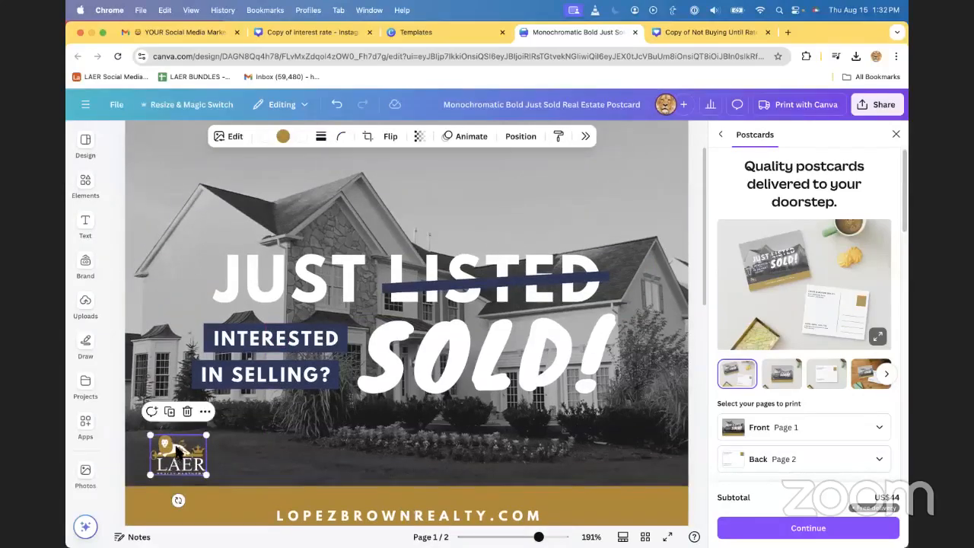
left_click(106, 320)
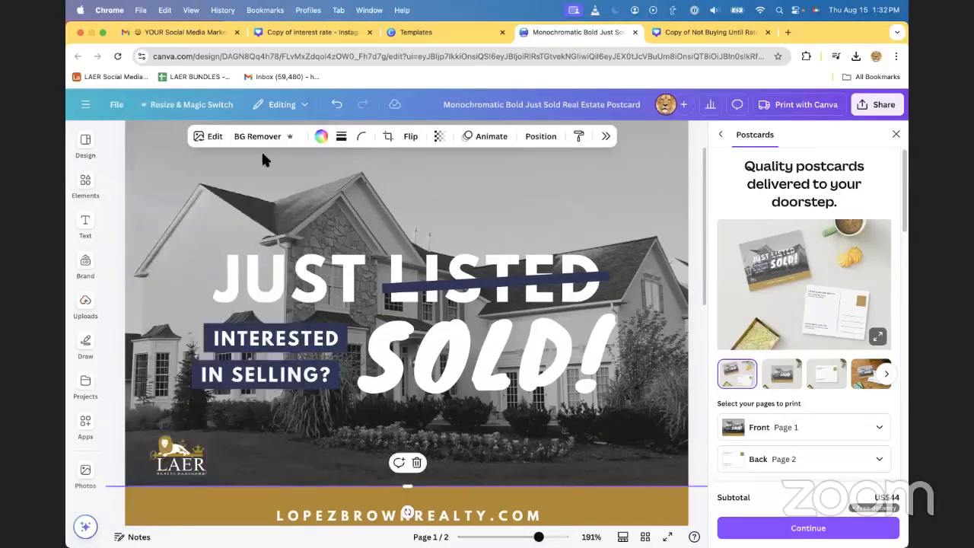
- Examine the placeholder website on page 1 and the agency address and realtor details on page 2
scroll(458, 343, "down", 5)
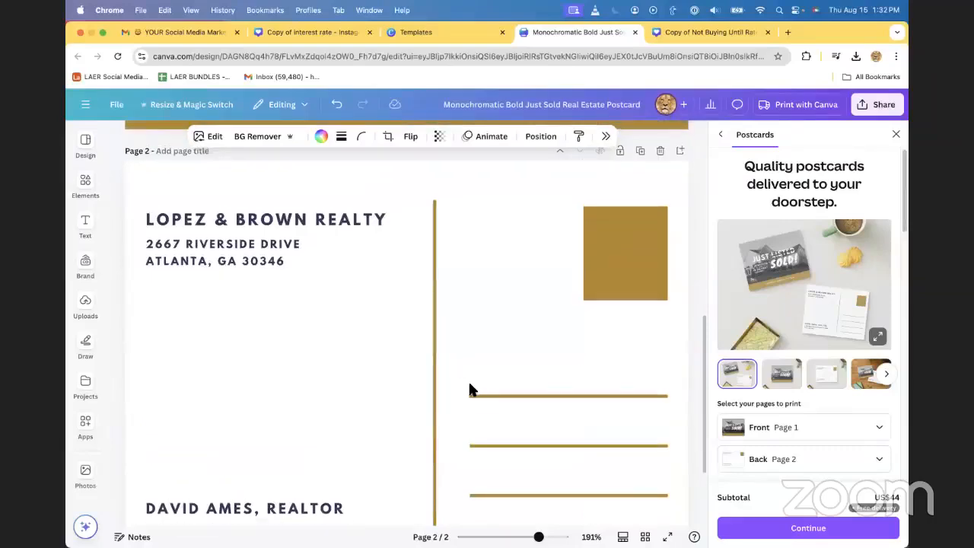
scroll(431, 383, "down", 2)
scroll(406, 377, "up", 6)
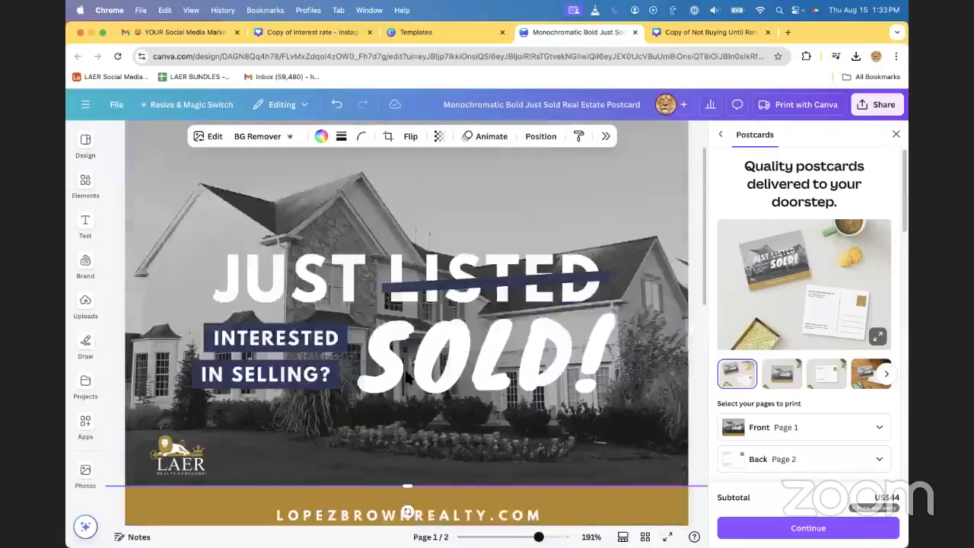
scroll(406, 378, "down", 2)
double_click(324, 384)
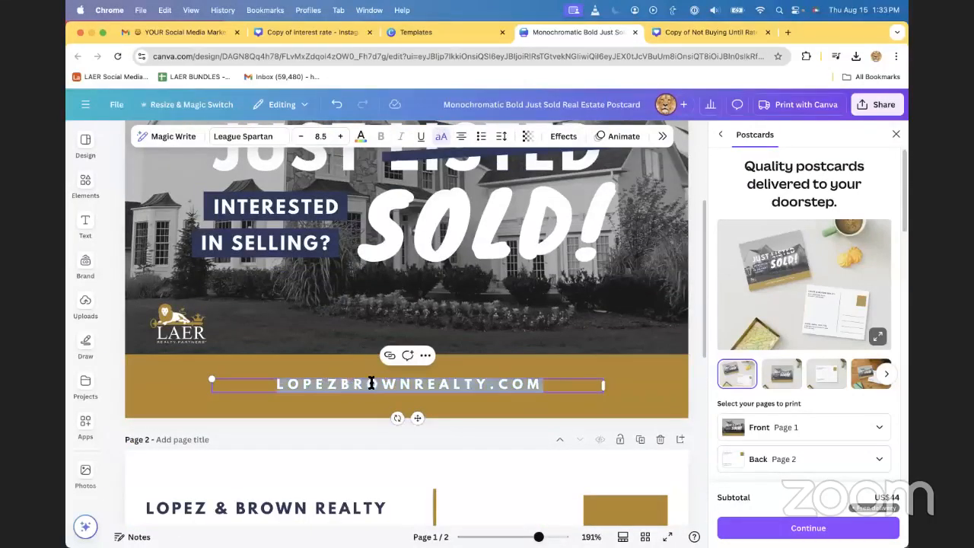
scroll(343, 373, "down", 2)
scroll(358, 362, "up", 3)
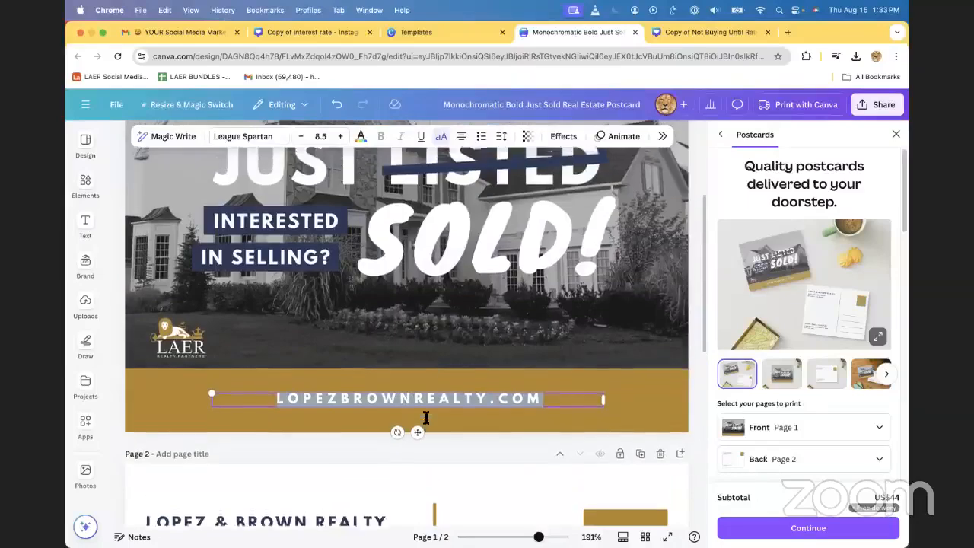
scroll(417, 417, "down", 3)
scroll(287, 348, "up", 5)
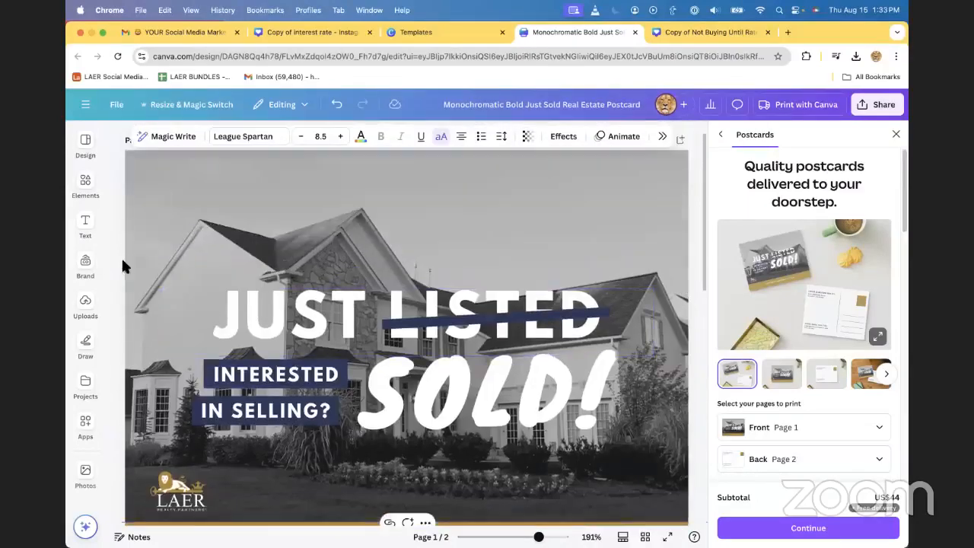
- Replace page 1's background photo with the uploaded photo of the blue house with palm trees, and close the print options
left_click(93, 301)
scroll(159, 263, "down", 1)
scroll(160, 262, "down", 6)
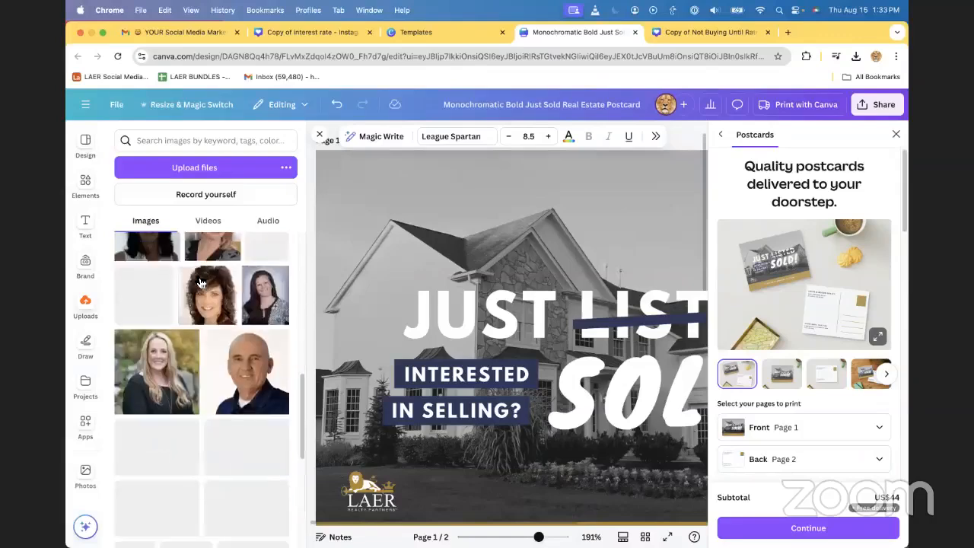
scroll(196, 279, "down", 3)
left_click_drag(242, 348, 587, 233)
left_click(894, 136)
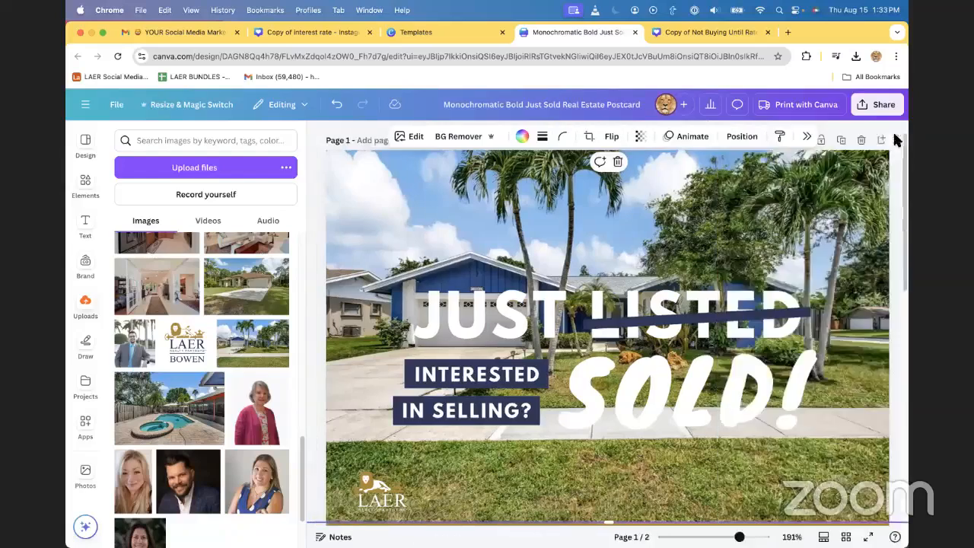
scroll(659, 296, "down", 5)
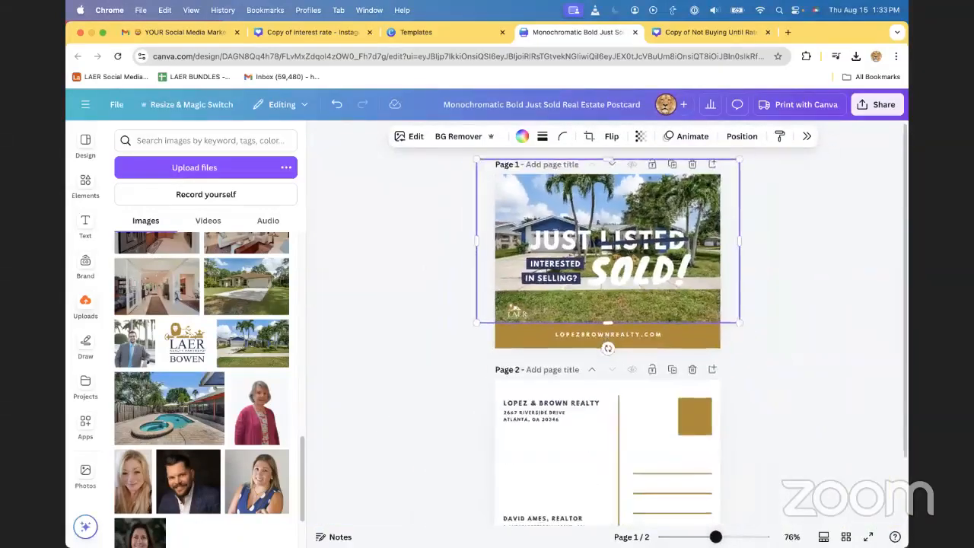
scroll(659, 295, "up", 3)
scroll(574, 272, "up", 2)
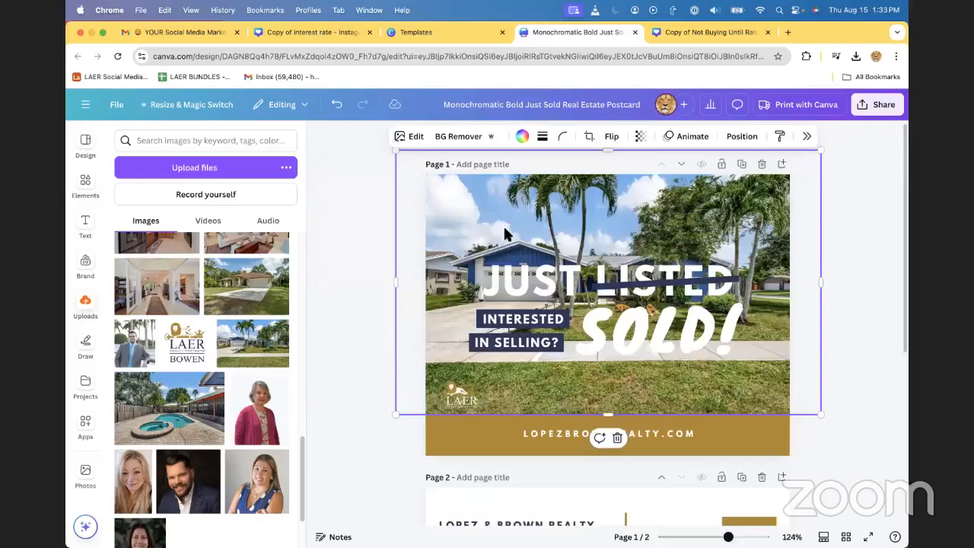
- Try the Mono filters Ink, Film and Newspaper on the palm-tree house photo, and reset the filter to None
left_click(404, 139)
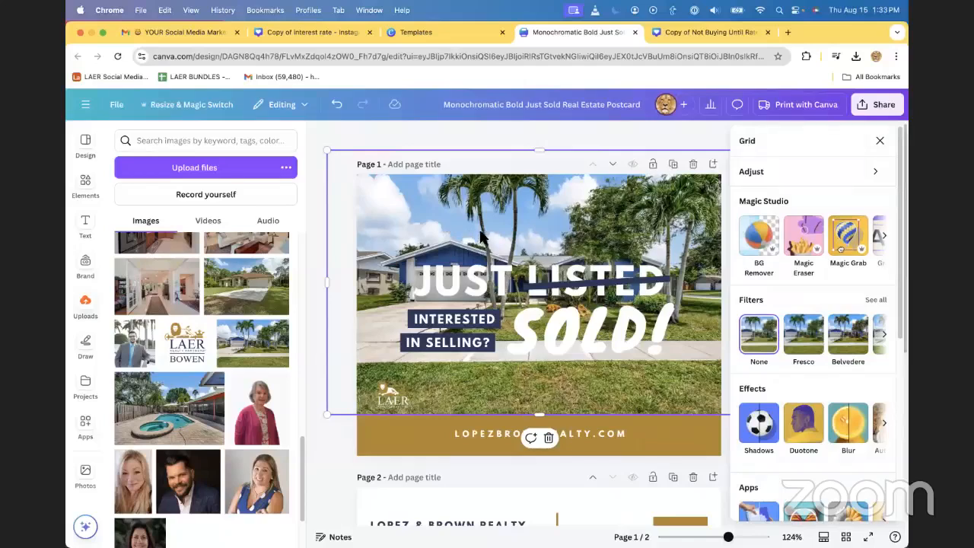
scroll(807, 357, "down", 5)
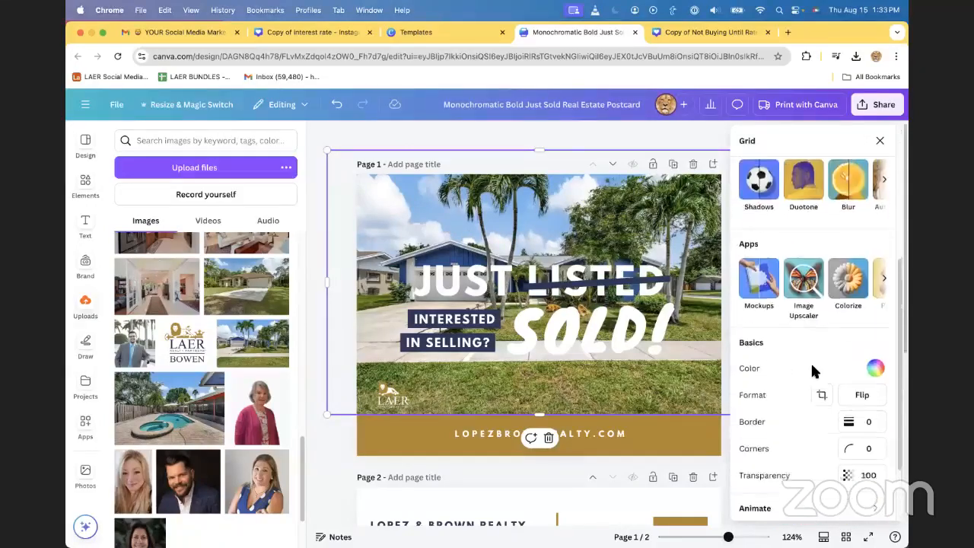
scroll(812, 371, "up", 5)
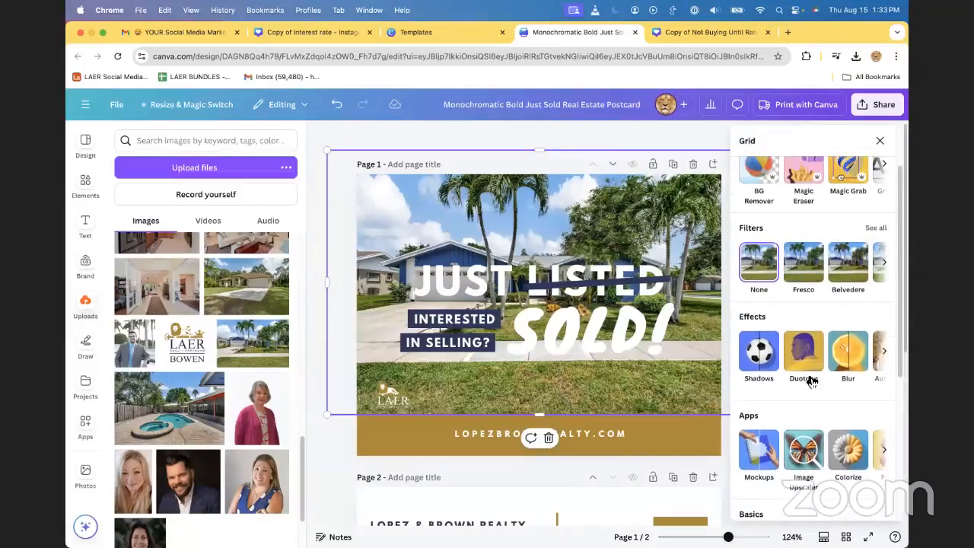
scroll(860, 256, "up", 1)
left_click(875, 260)
scroll(844, 190, "down", 8)
scroll(845, 205, "down", 10)
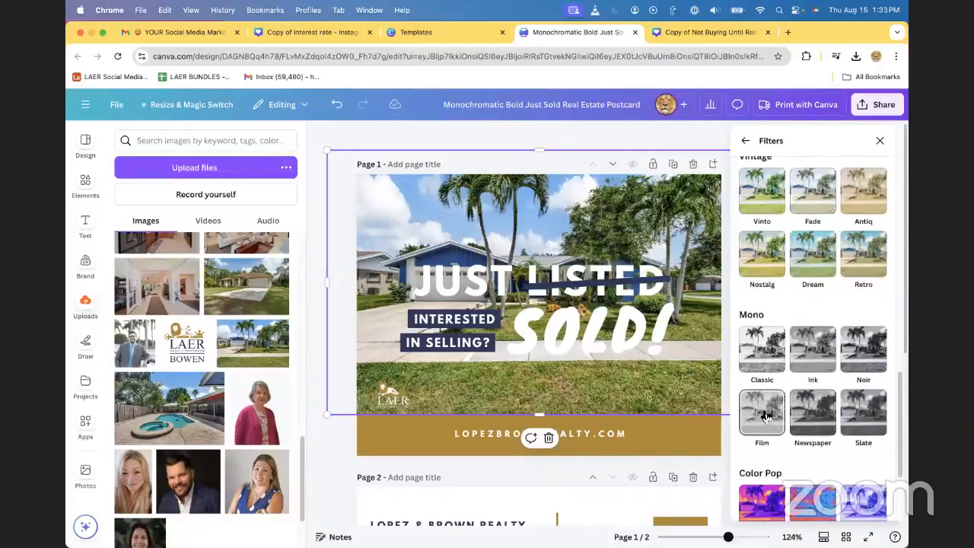
left_click(811, 365)
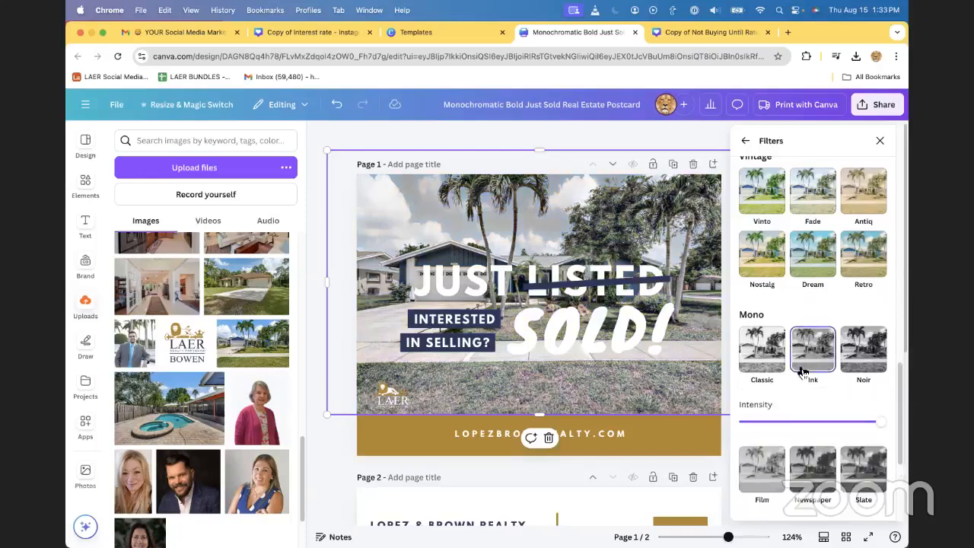
left_click(758, 474)
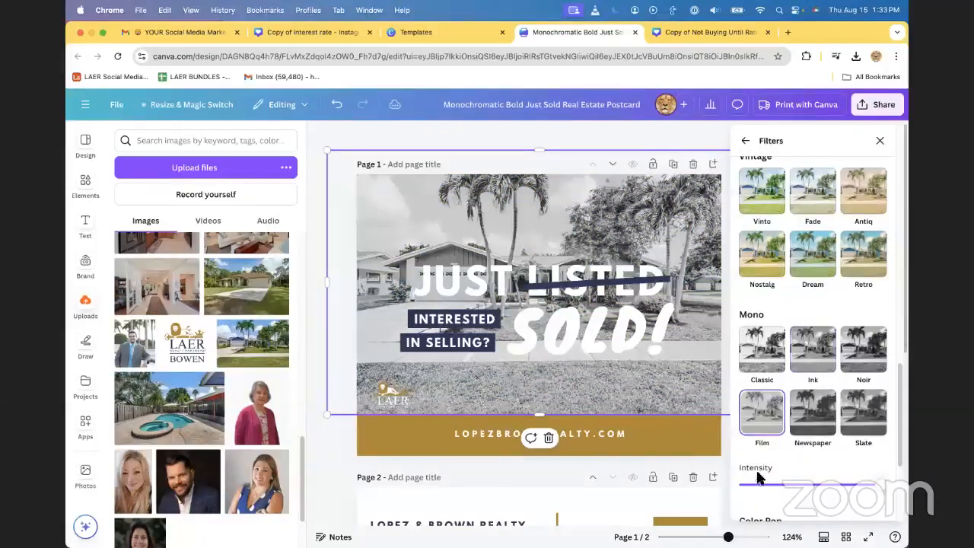
left_click(814, 402)
scroll(764, 245, "up", 10)
left_click(766, 213)
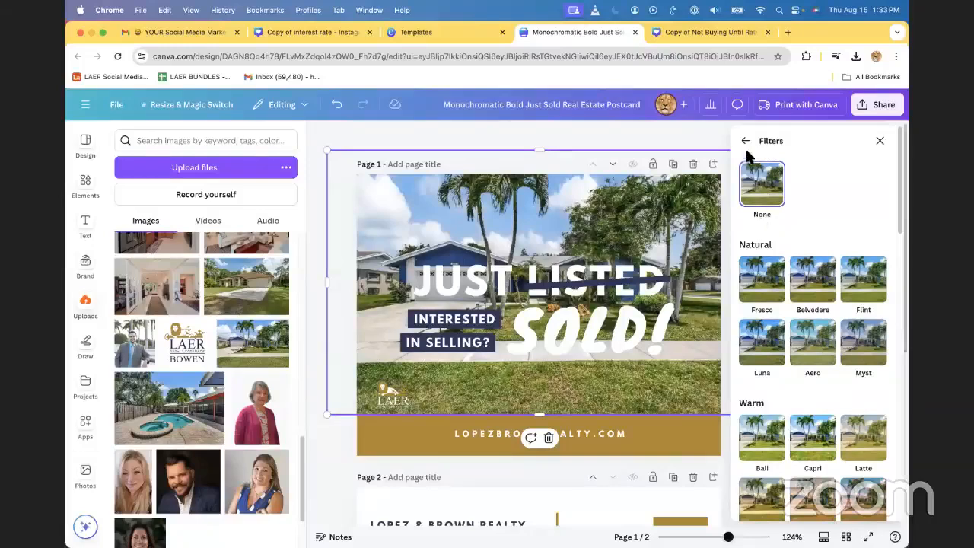
left_click(881, 143)
left_click(814, 265)
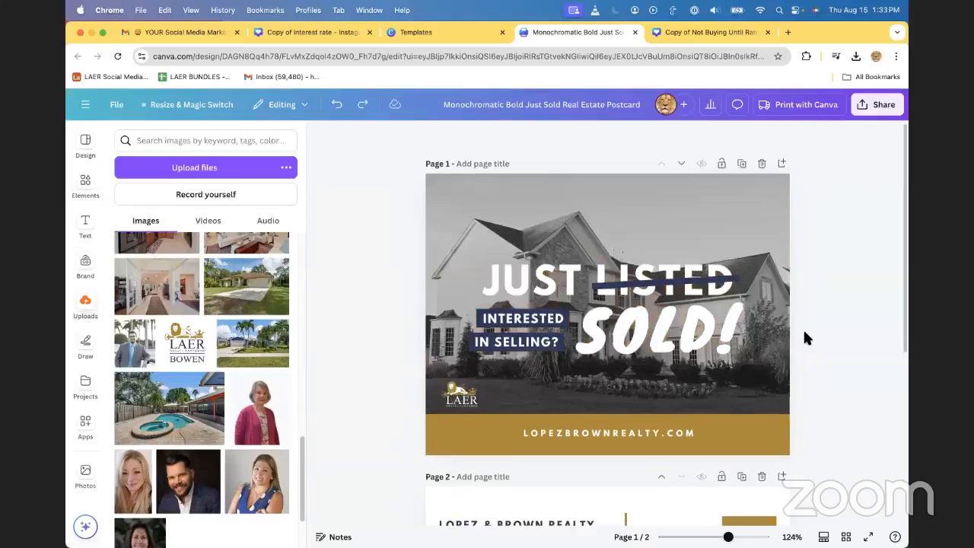
- Review both pages of the just sold postcard and the logo, colors, fonts and photos in the LAER Realty Branding Kit
scroll(804, 331, "down", 5)
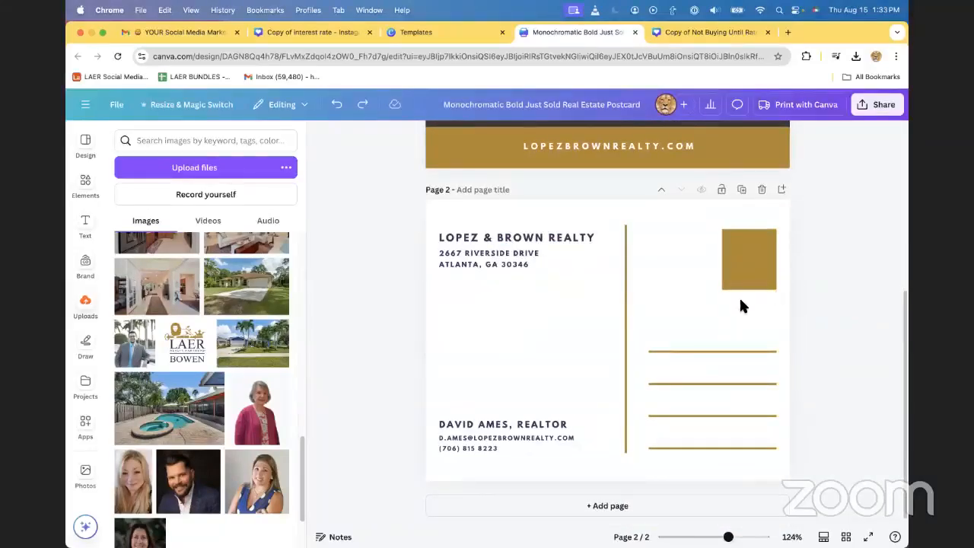
scroll(731, 311, "up", 4)
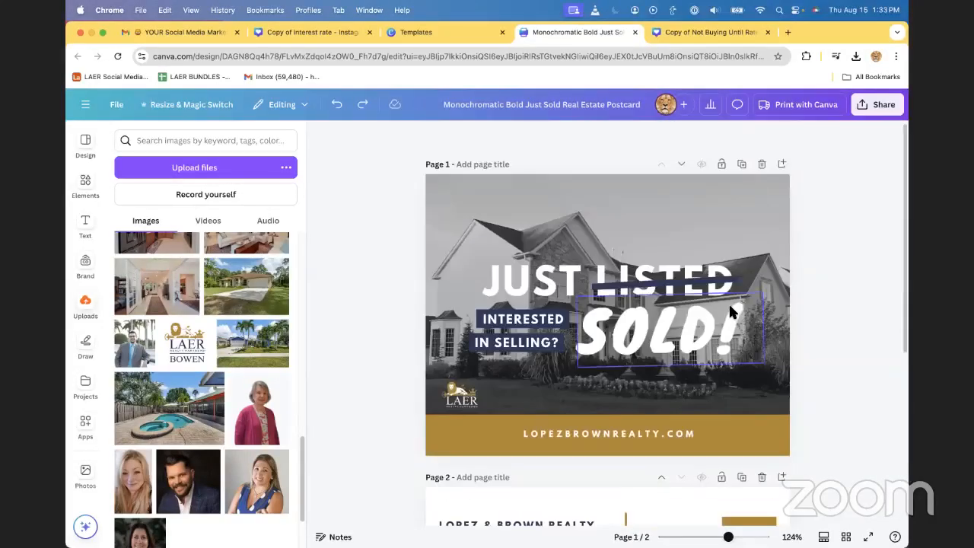
scroll(729, 312, "down", 2)
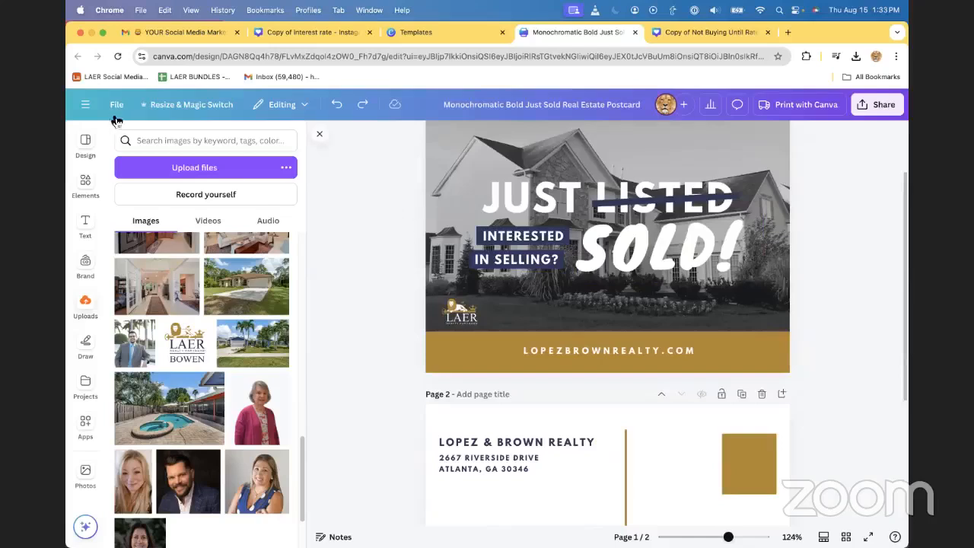
left_click(88, 273)
scroll(156, 297, "down", 3)
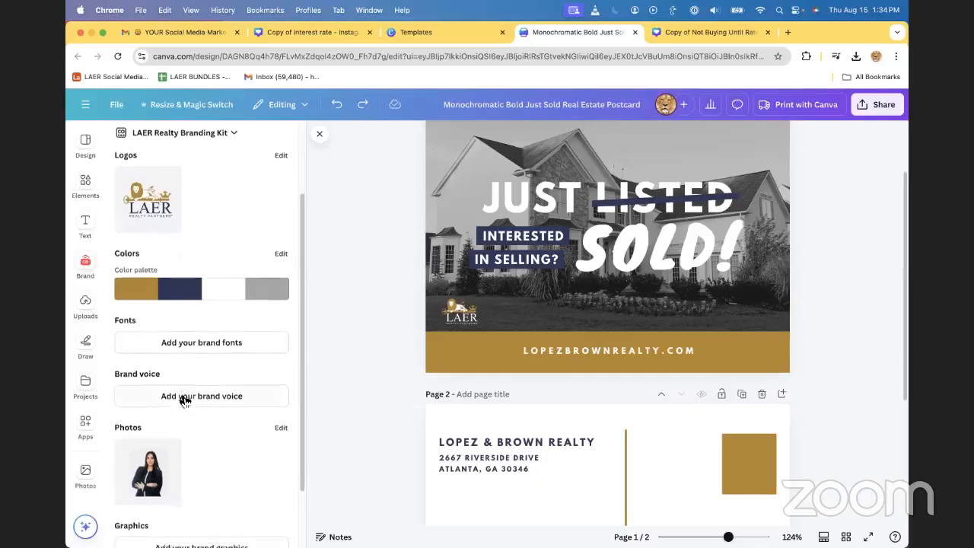
scroll(183, 395, "up", 2)
mouse_move(194, 394)
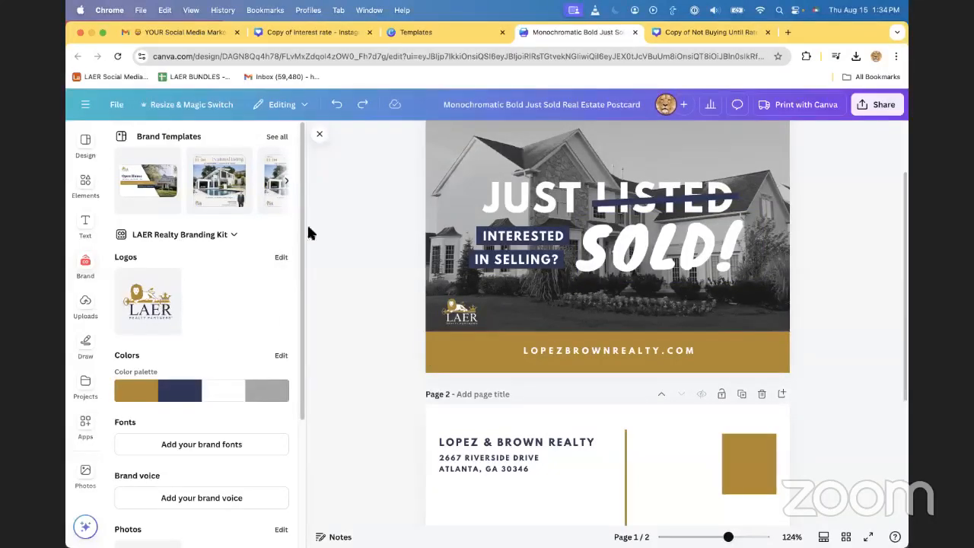
- Return to the just sold postcard templates and open the Green Photo Just Sold Postcard for customizing
left_click(394, 32)
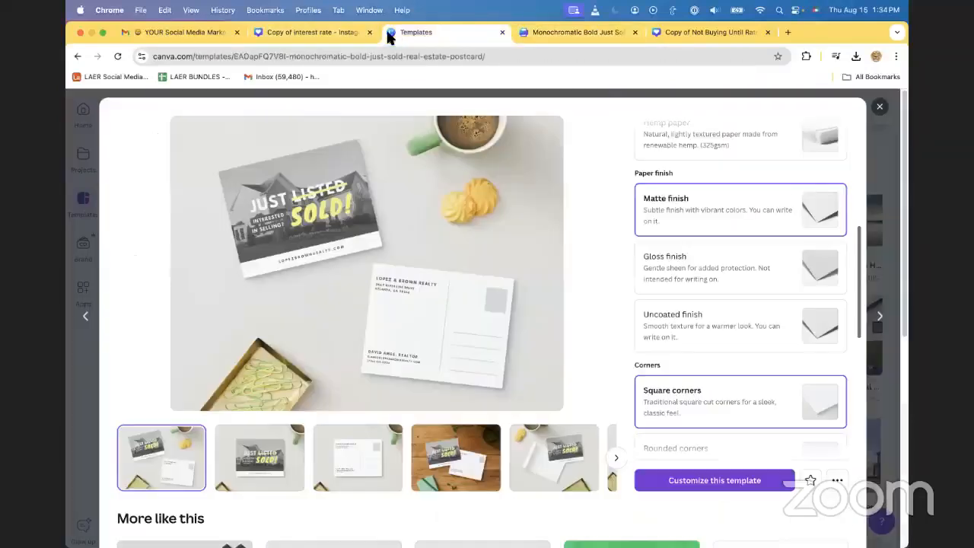
left_click(877, 109)
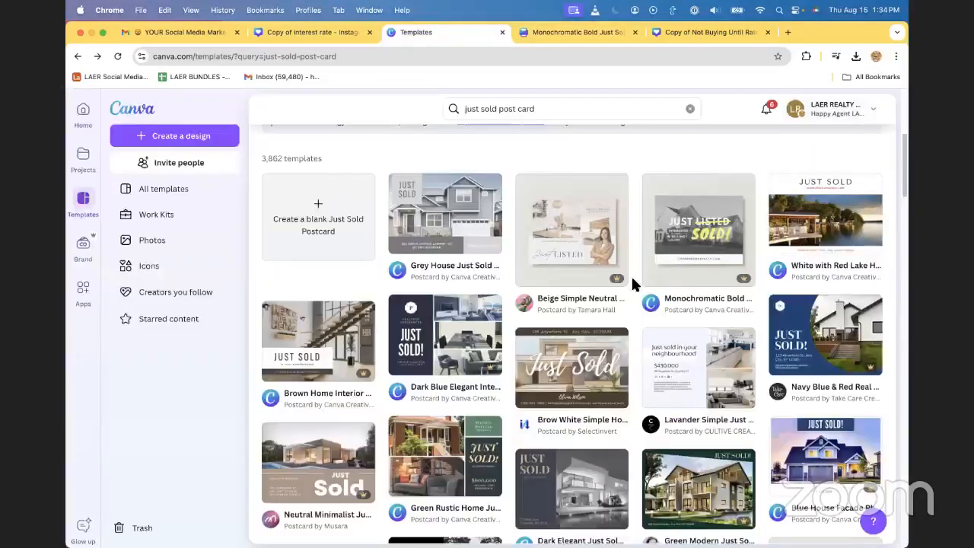
scroll(589, 253, "down", 1)
scroll(590, 253, "down", 1)
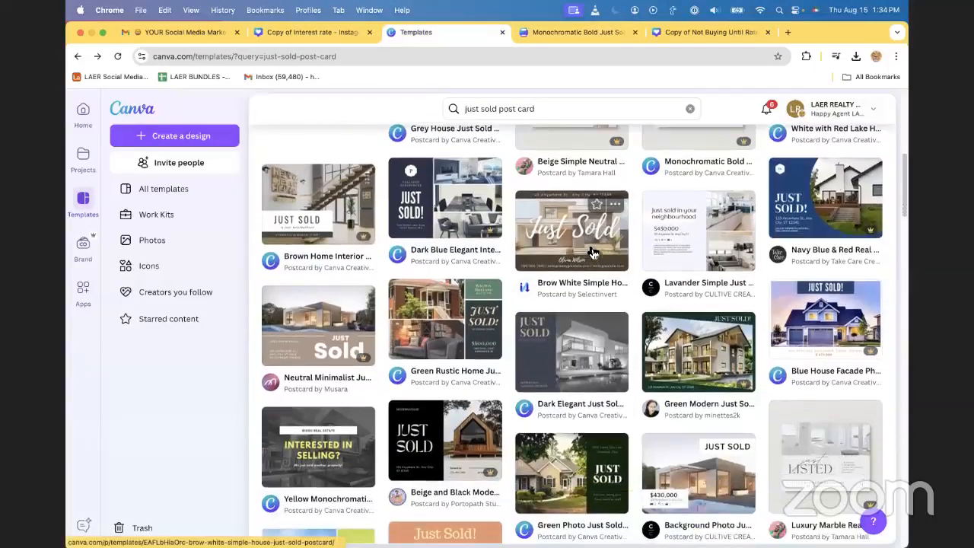
left_click(548, 462)
left_click(700, 475)
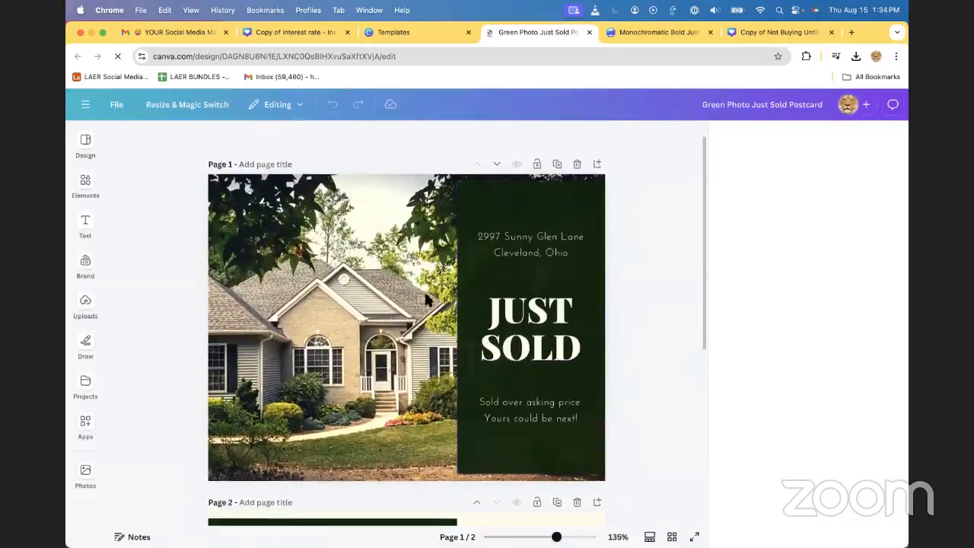
scroll(434, 304, "down", 5)
scroll(424, 343, "up", 5)
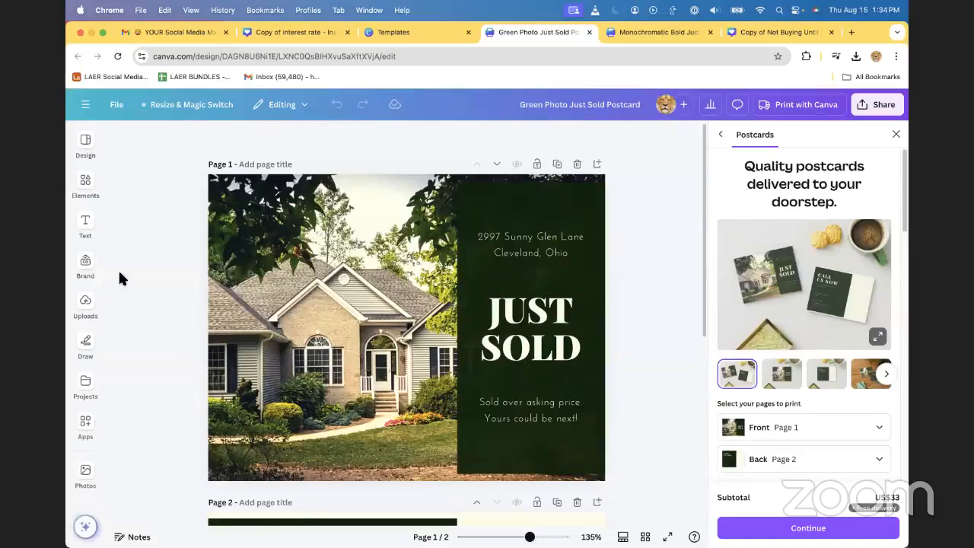
- Apply the LAER brand color palette to page 1, shuffling until the Just Sold panel is navy
left_click(85, 217)
left_click(86, 267)
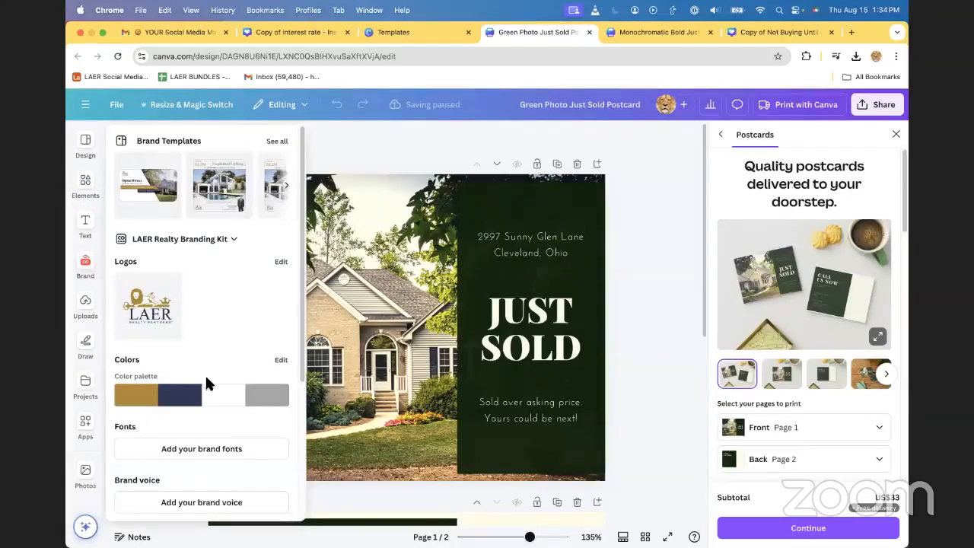
left_click(218, 396)
left_click(219, 397)
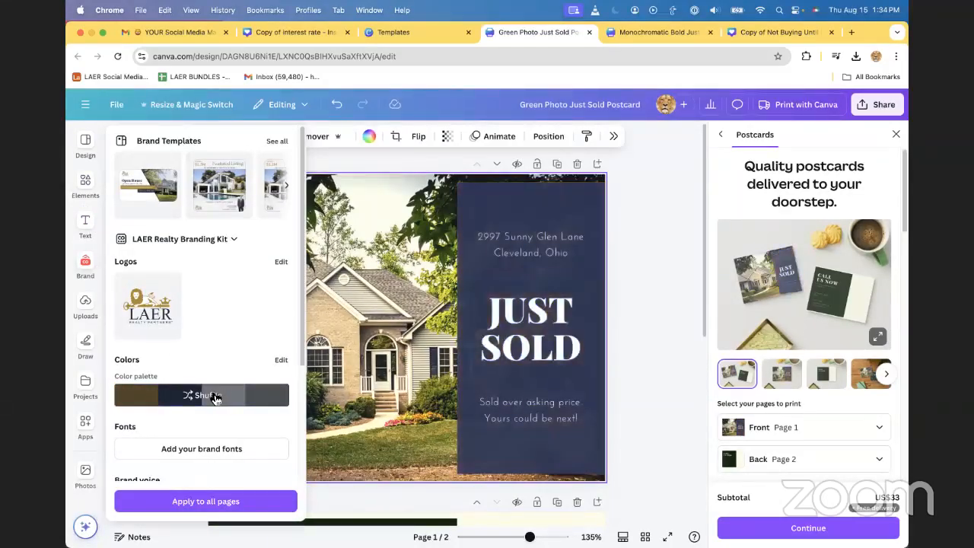
- Apply the LAER palette to page 2, shuffling until the Call Us Now panel is white on a navy background
scroll(419, 363, "down", 4)
left_click(502, 381)
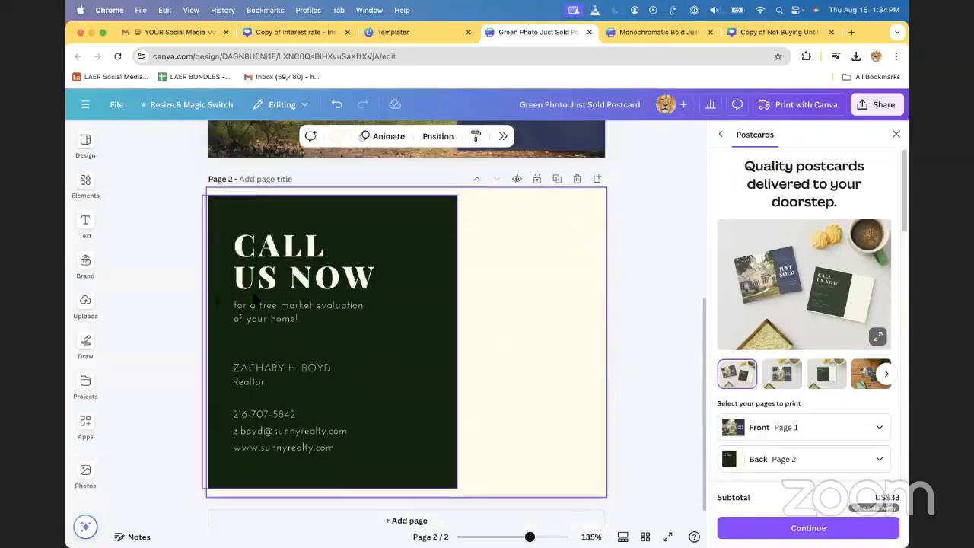
left_click(93, 278)
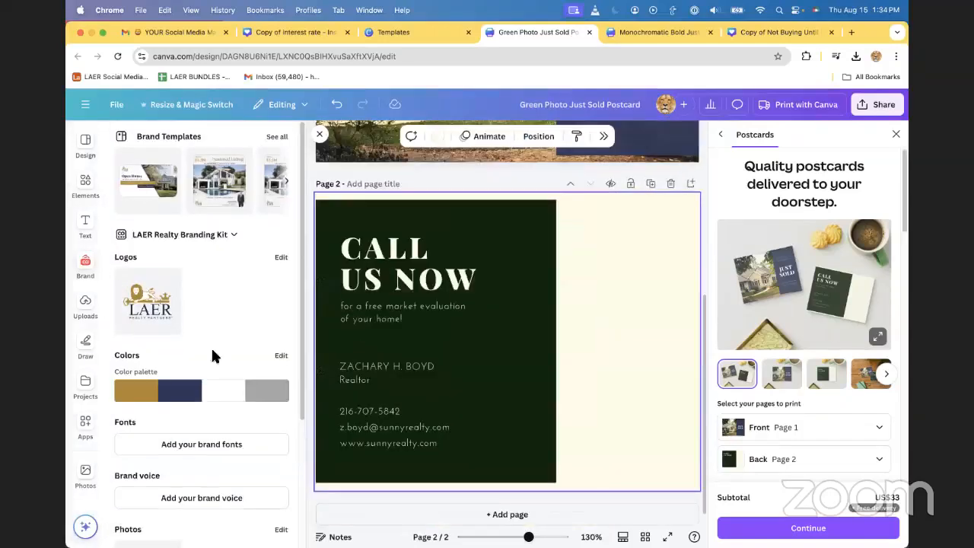
left_click(198, 391)
left_click(198, 390)
left_click(198, 390)
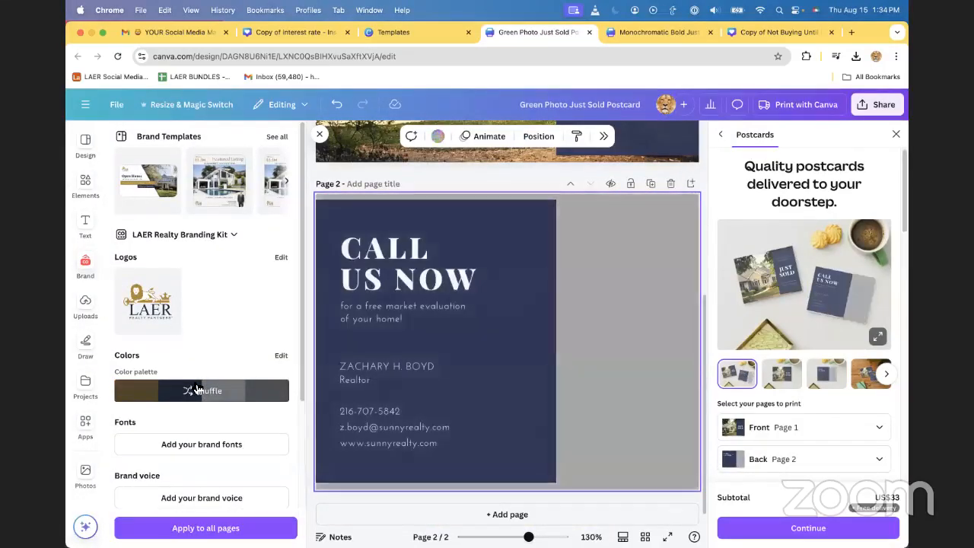
left_click(196, 389)
left_click(196, 390)
- Add the LAER logo, move it onto page 2's navy area and shrink it into the lower-right corner
scroll(565, 330, "up", 5)
left_click(386, 318)
left_click(167, 310)
scroll(556, 316, "down", 3)
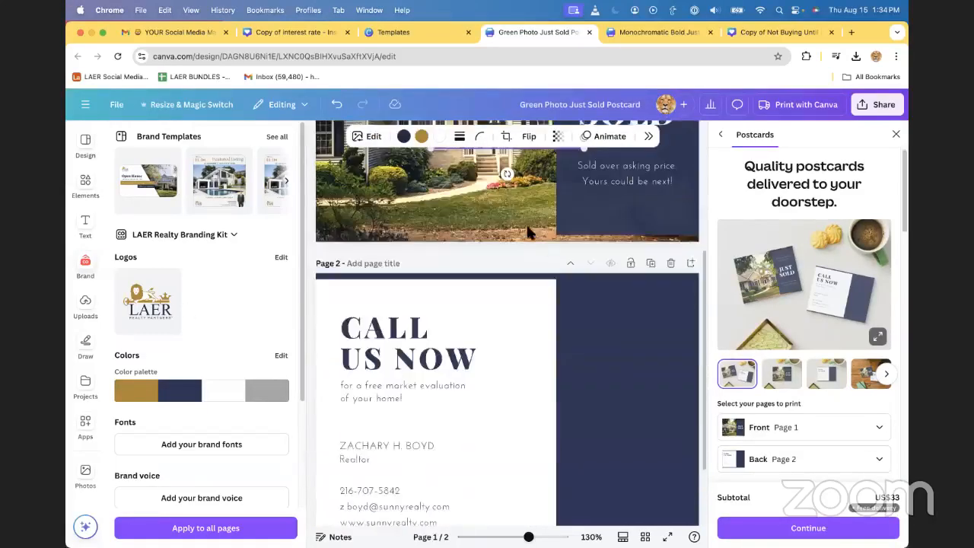
scroll(508, 240, "up", 2)
left_click_drag(513, 217, 602, 465)
scroll(601, 388, "down", 2)
left_click_drag(602, 383, 614, 461)
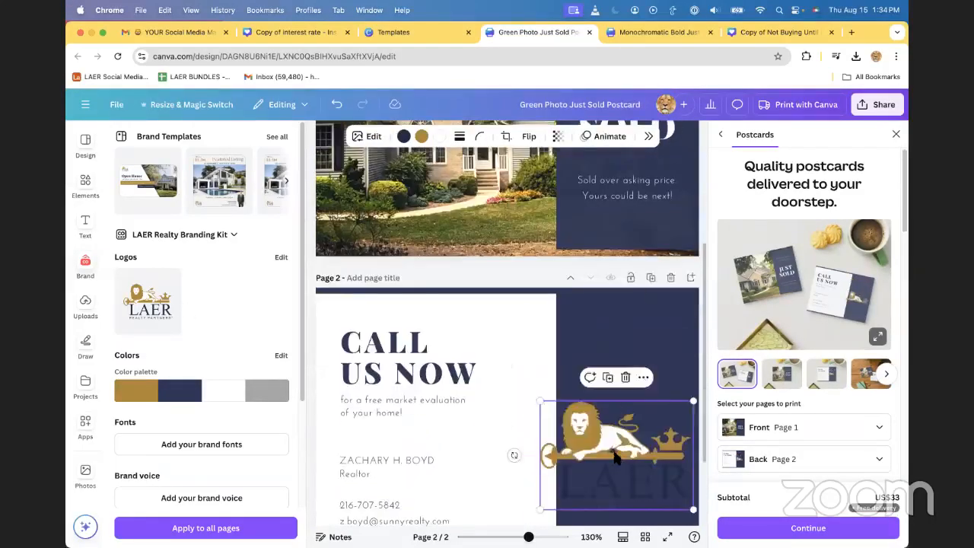
scroll(616, 457, "down", 2)
left_click_drag(615, 369, 616, 404)
left_click_drag(541, 331, 641, 431)
- Recolor the dark lettering of page 2's LAER logo to white
left_click(403, 139)
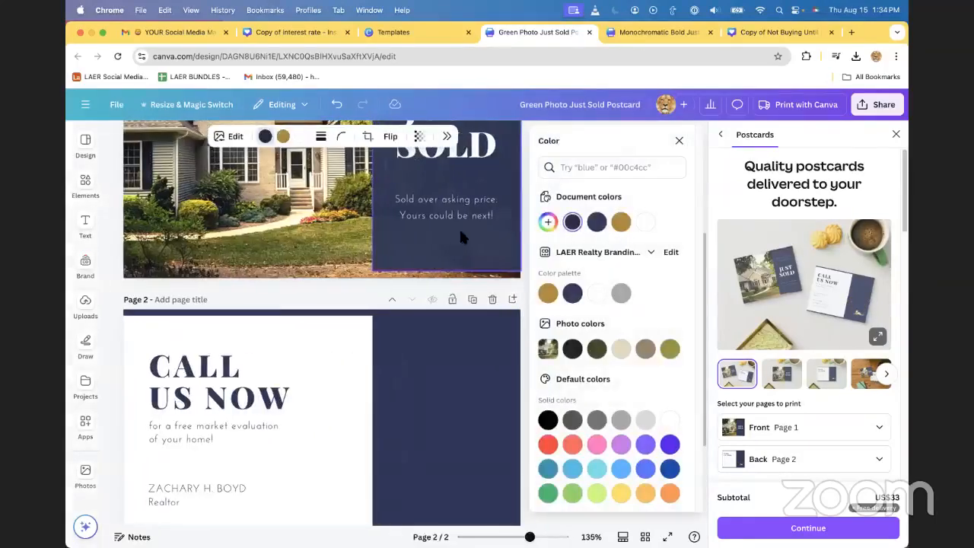
left_click(485, 364)
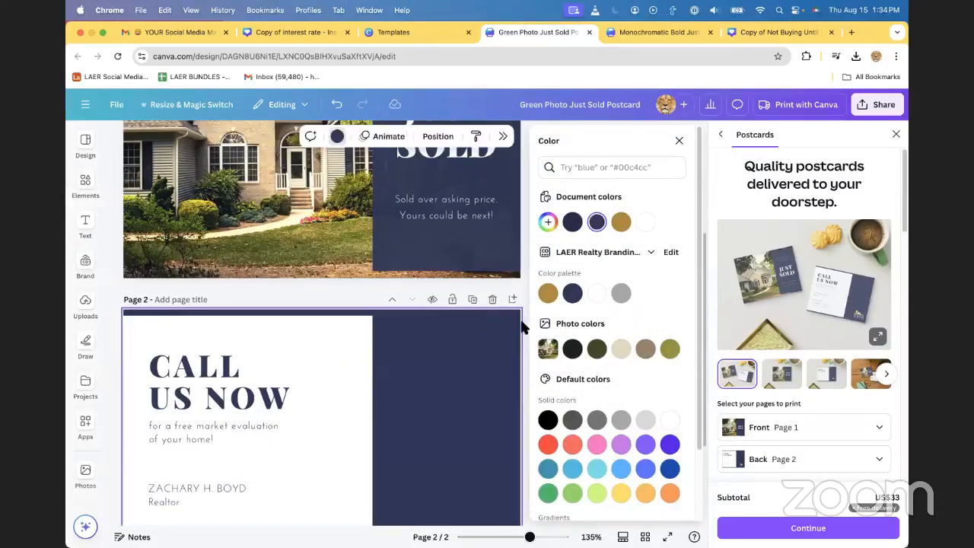
left_click(679, 140)
- Examine both rebranded postcard pages and the brand kit's sections for fonts, brand voice, photos, graphics and icons
scroll(667, 263, "down", 3)
scroll(652, 282, "up", 5)
scroll(456, 299, "up", 3)
scroll(622, 296, "down", 5)
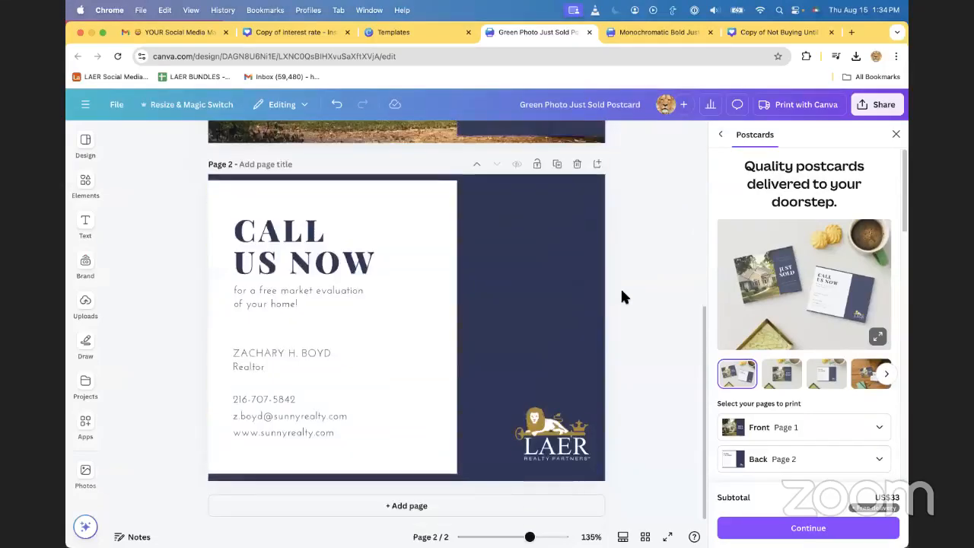
scroll(623, 272, "up", 4)
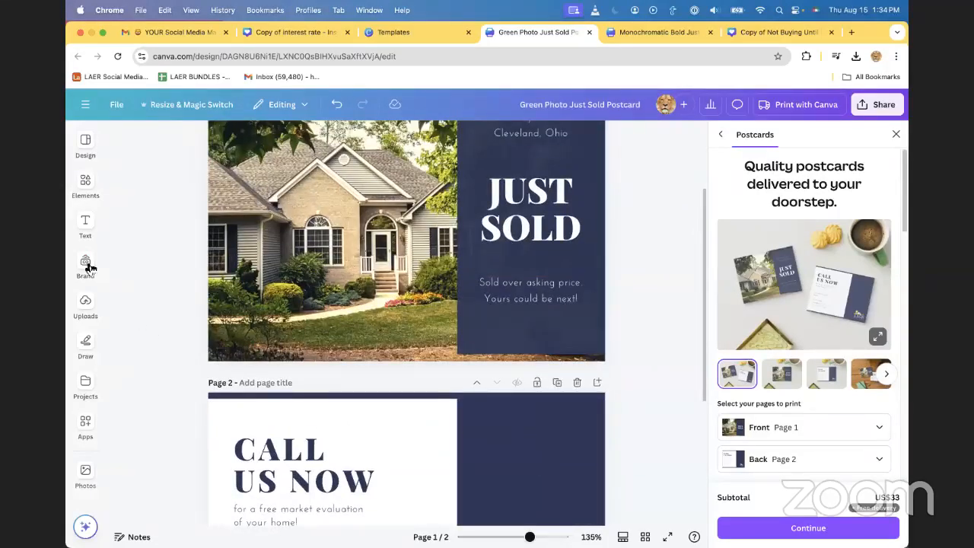
left_click(88, 266)
scroll(181, 292, "down", 4)
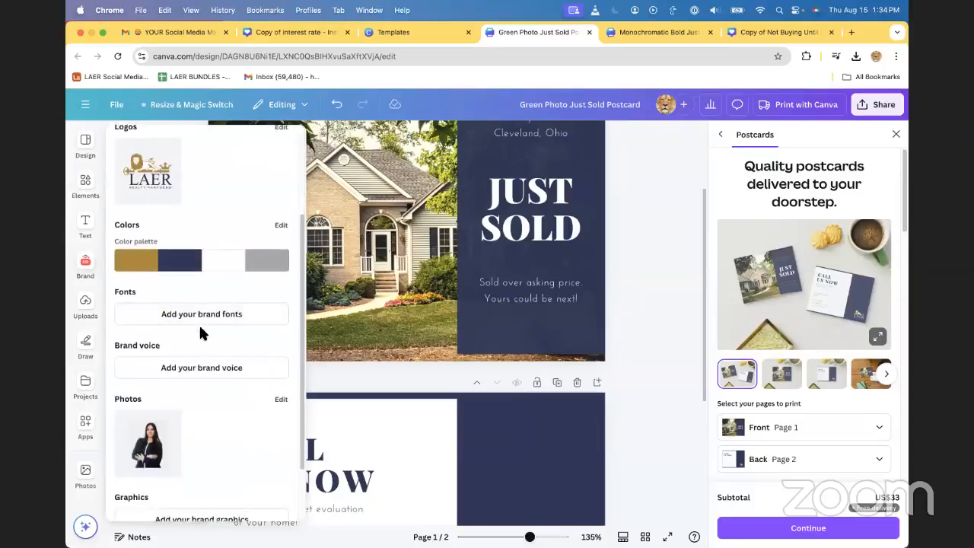
scroll(202, 332, "up", 4)
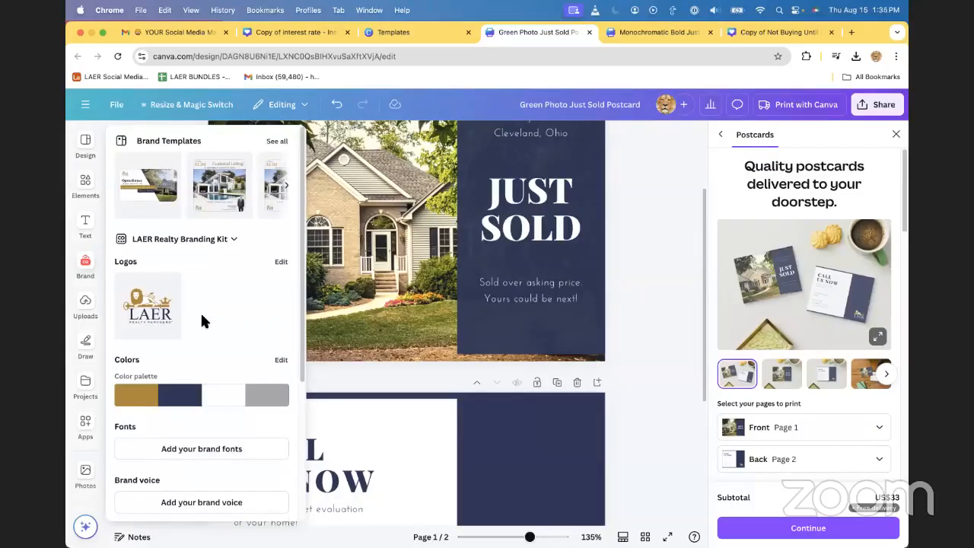
scroll(200, 321, "down", 3)
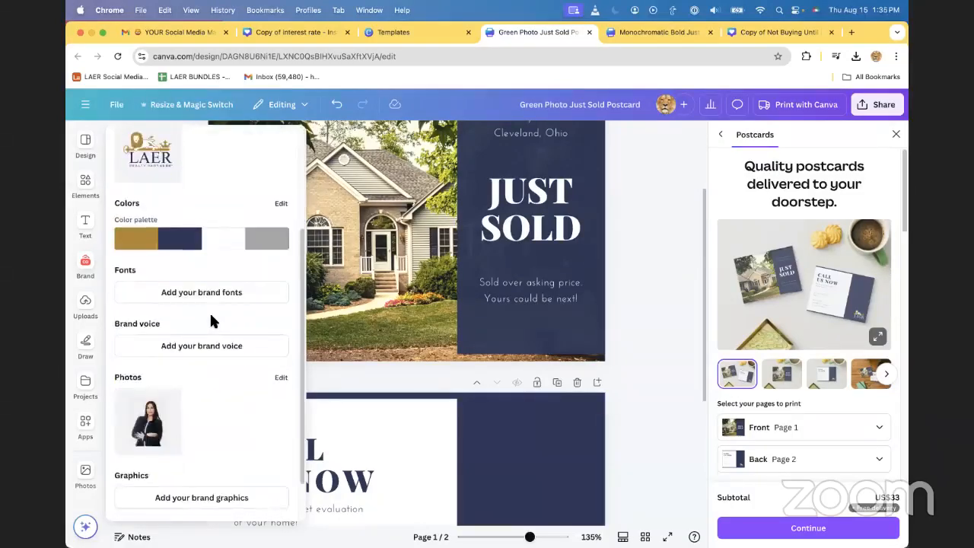
scroll(241, 228, "down", 4)
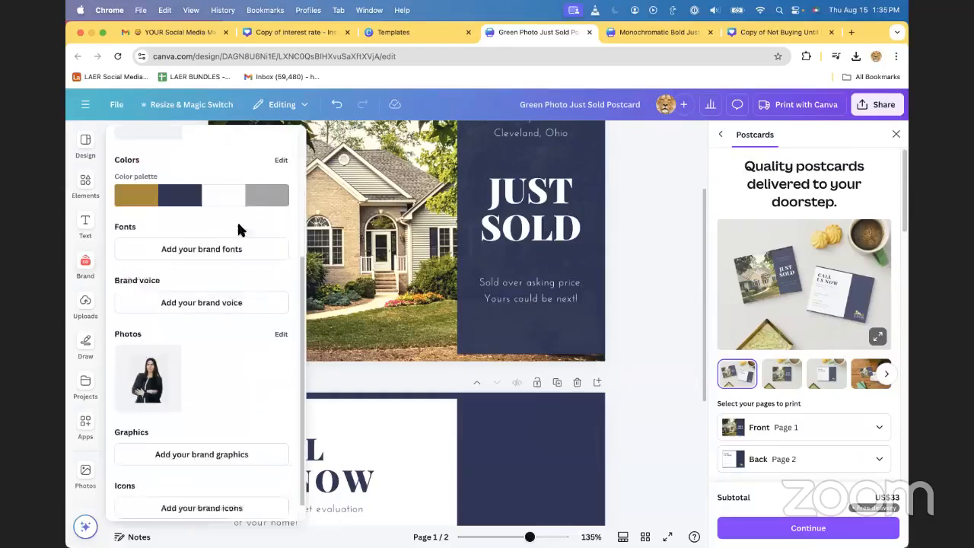
scroll(435, 393, "down", 1)
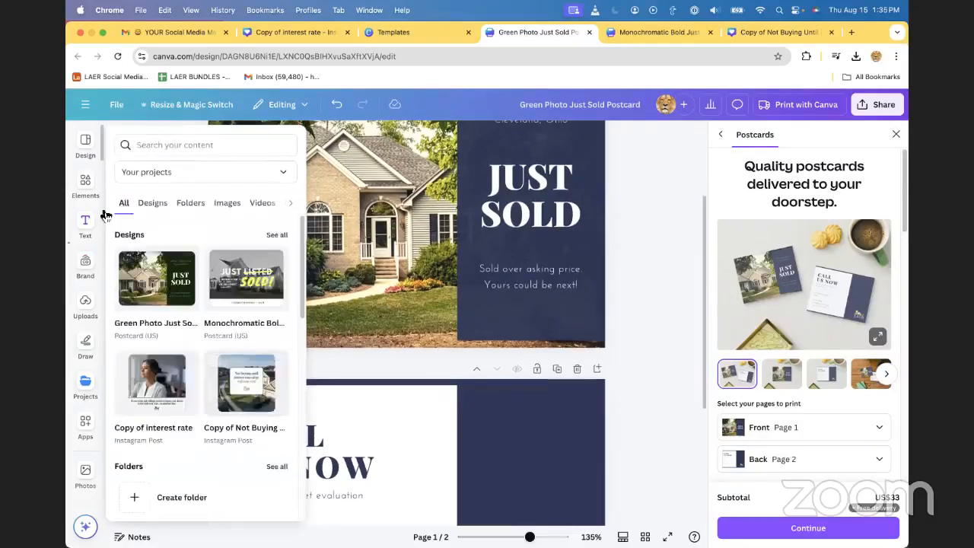
- Add the brand kit's agent portrait to page 1 and place it in the lower-left corner of the house photo
mouse_move(90, 304)
left_click(86, 266)
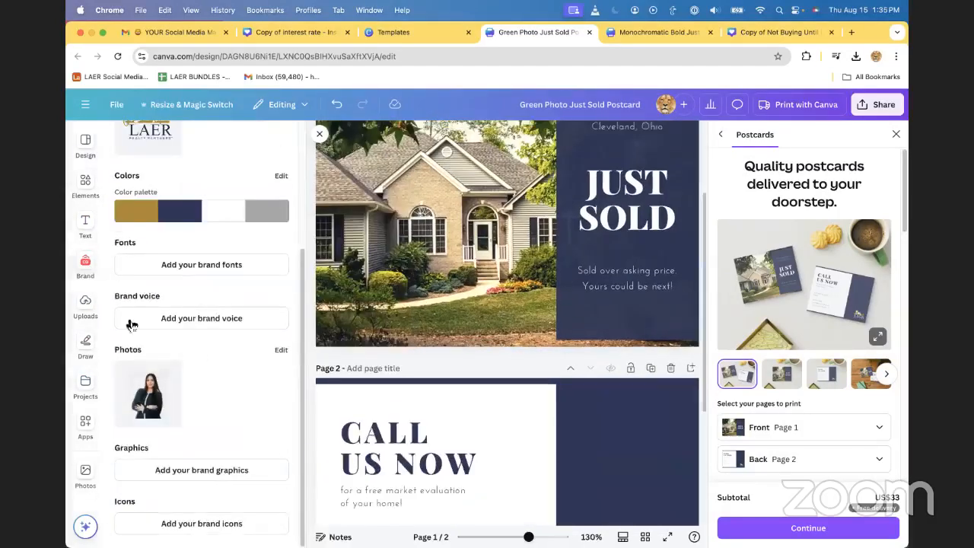
left_click(150, 392)
left_click_drag(479, 245, 454, 294)
scroll(500, 308, "up", 3)
left_click_drag(491, 268, 416, 333)
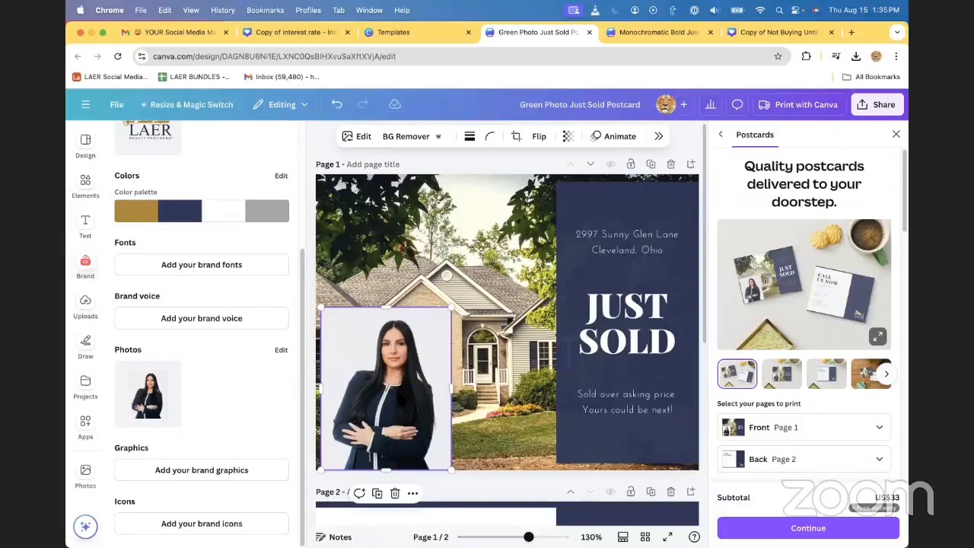
- Remove the background from the agent portrait on page 1 and inspect the cutout's edges up close
left_click(487, 384)
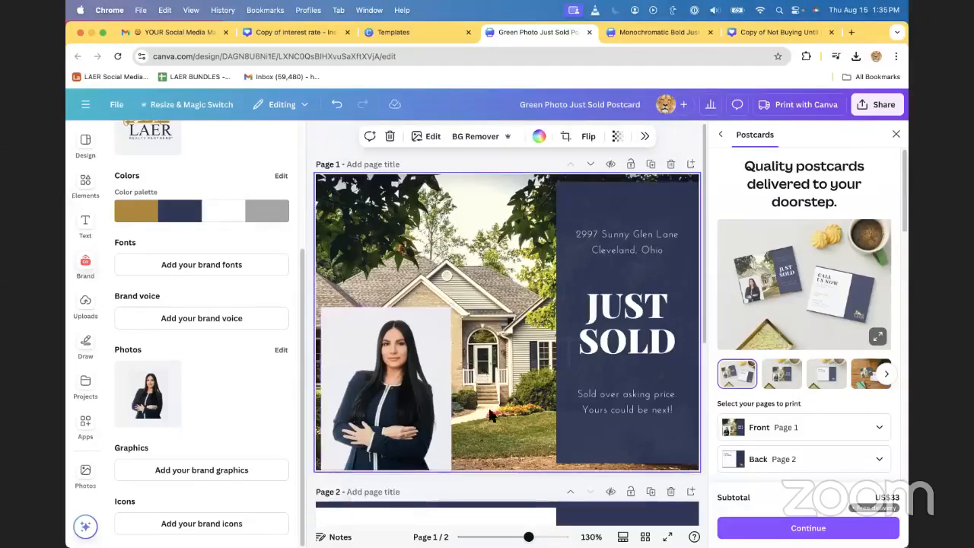
left_click(404, 361)
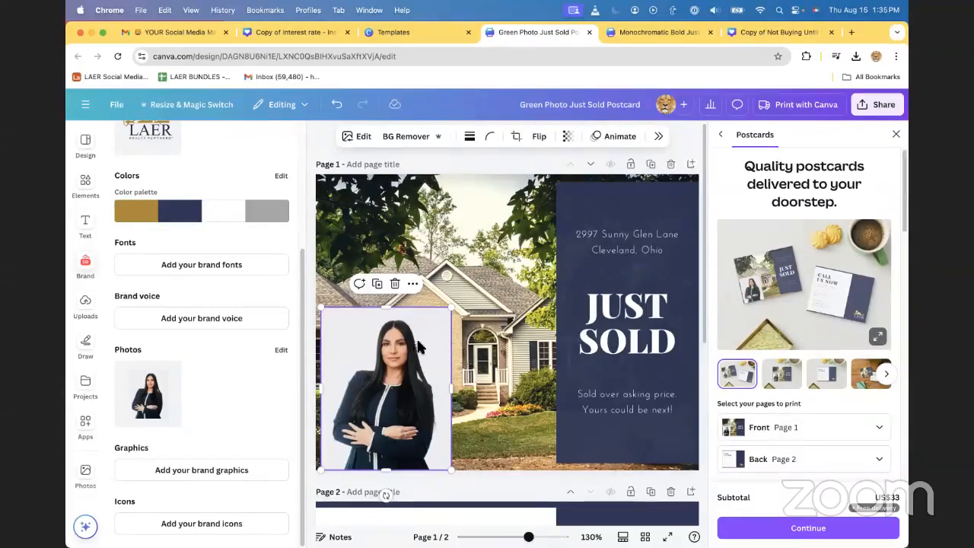
left_click(426, 142)
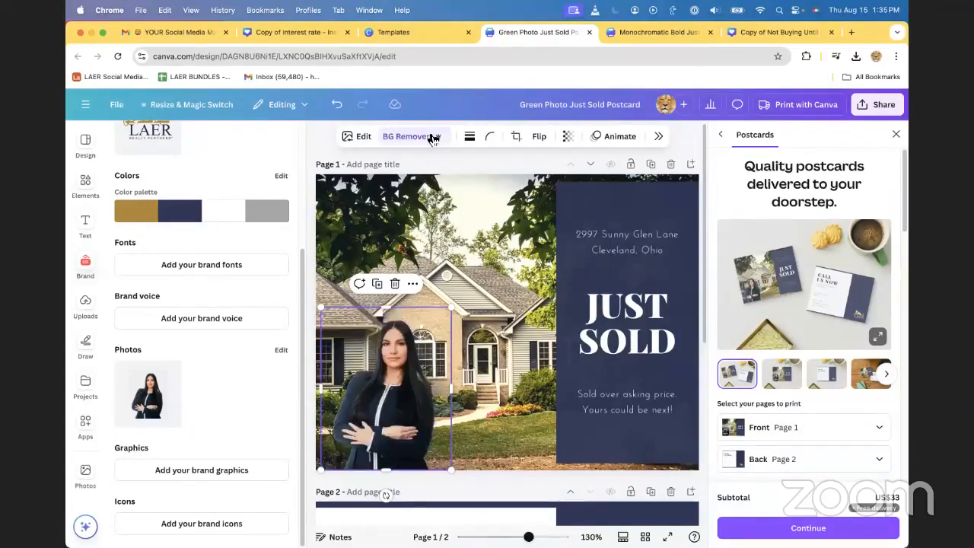
left_click(480, 345)
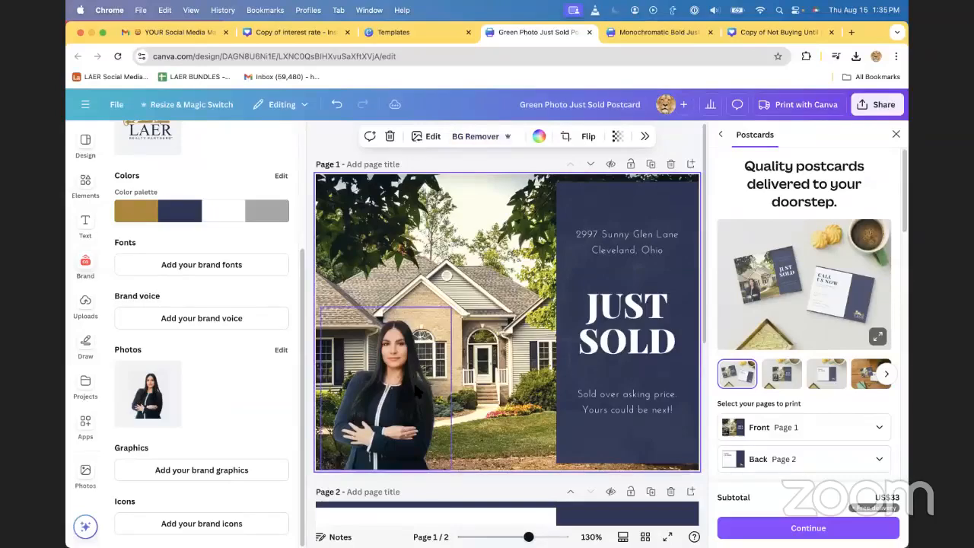
left_click_drag(528, 537, 551, 536)
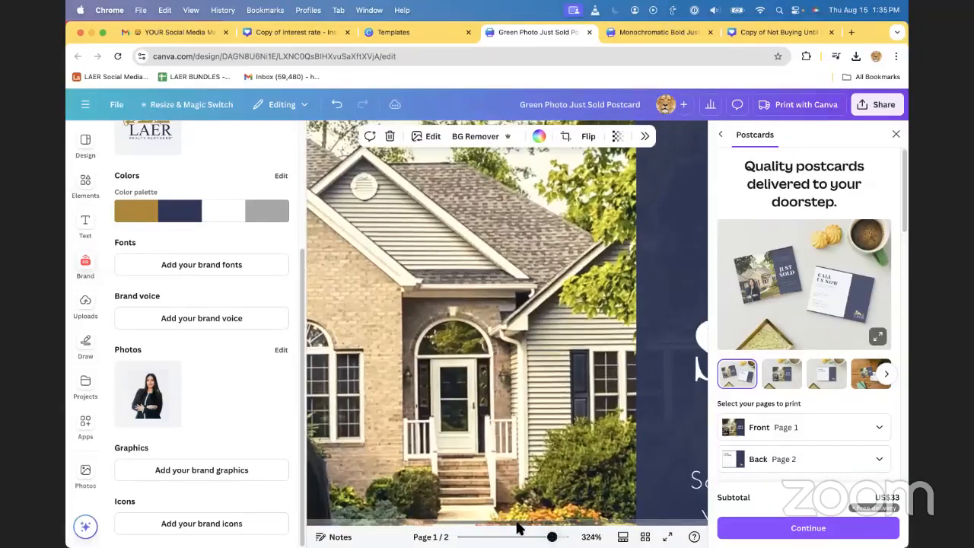
scroll(466, 446, "left", 4)
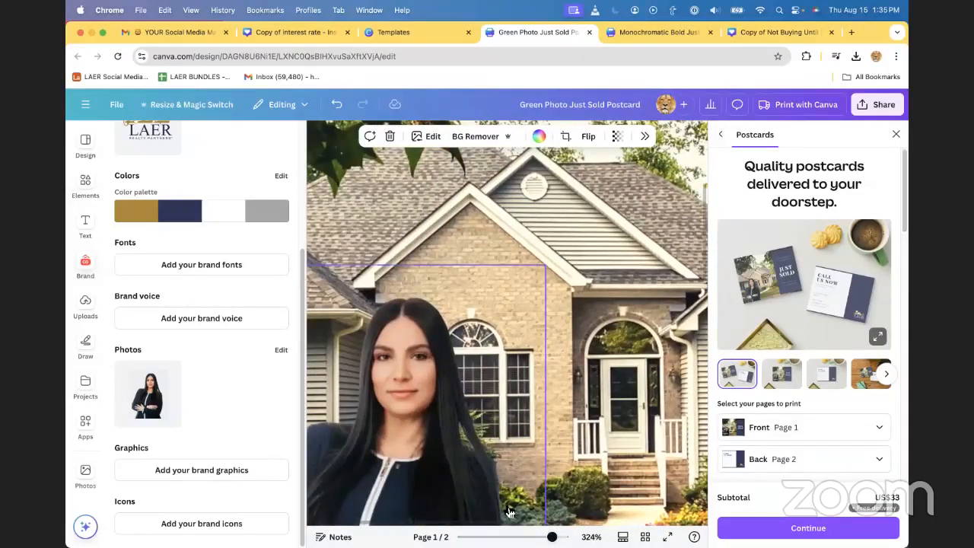
scroll(411, 324, "down", 6)
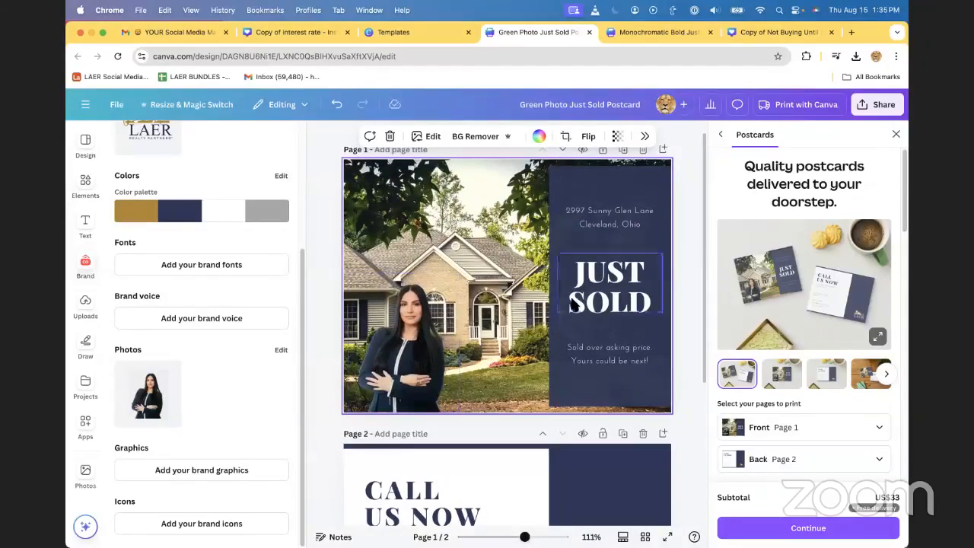
- Review the front and back of the rebranded just sold postcard and close the postcard print options
scroll(578, 410, "down", 4)
scroll(573, 412, "up", 4)
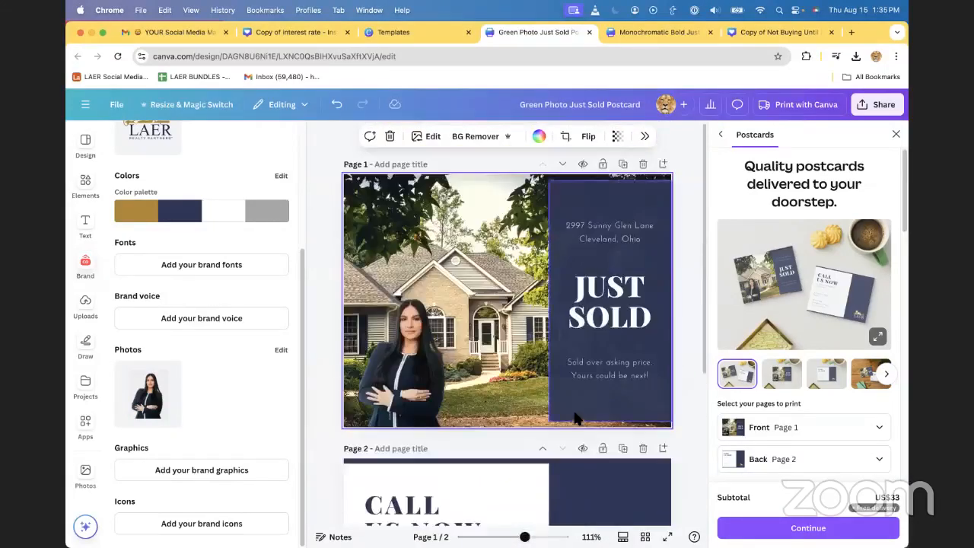
scroll(579, 343, "down", 1)
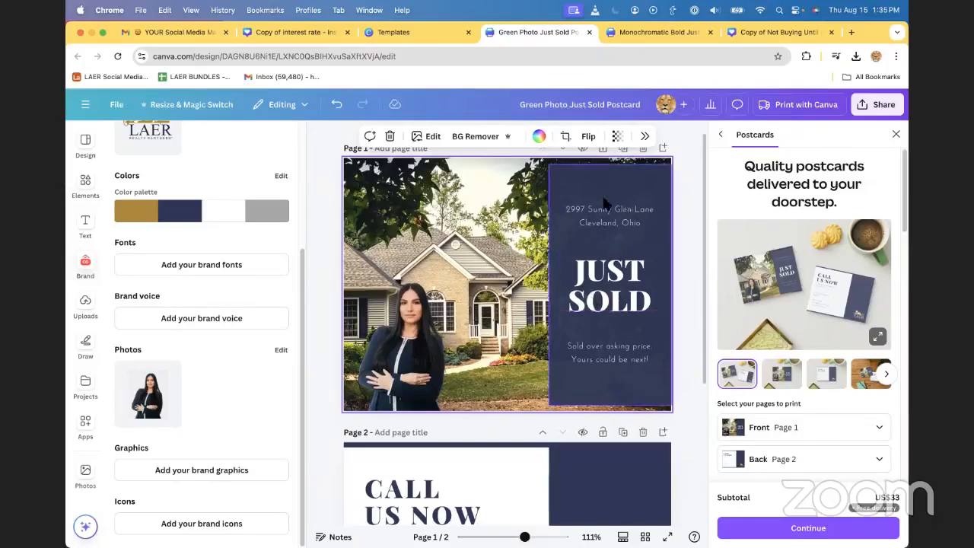
scroll(623, 312, "down", 1)
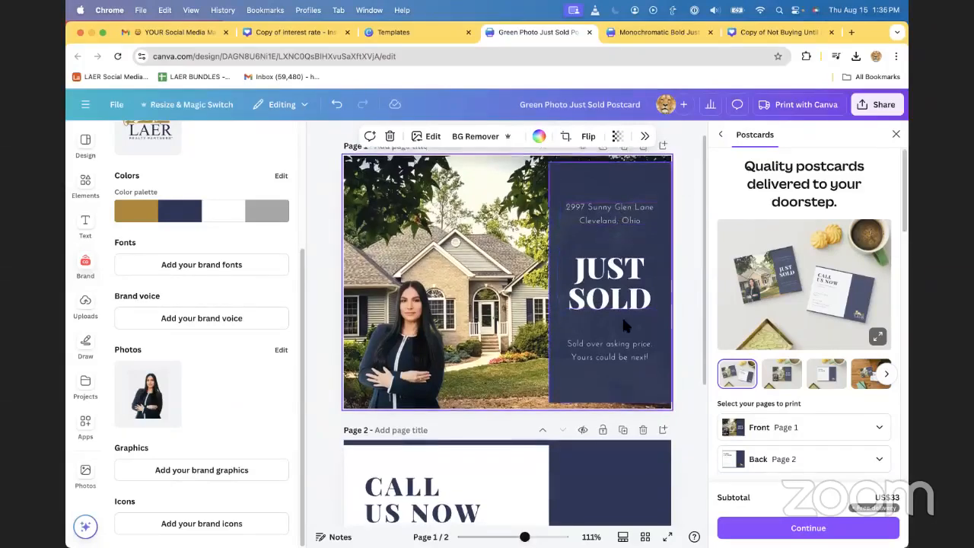
scroll(518, 389, "down", 10)
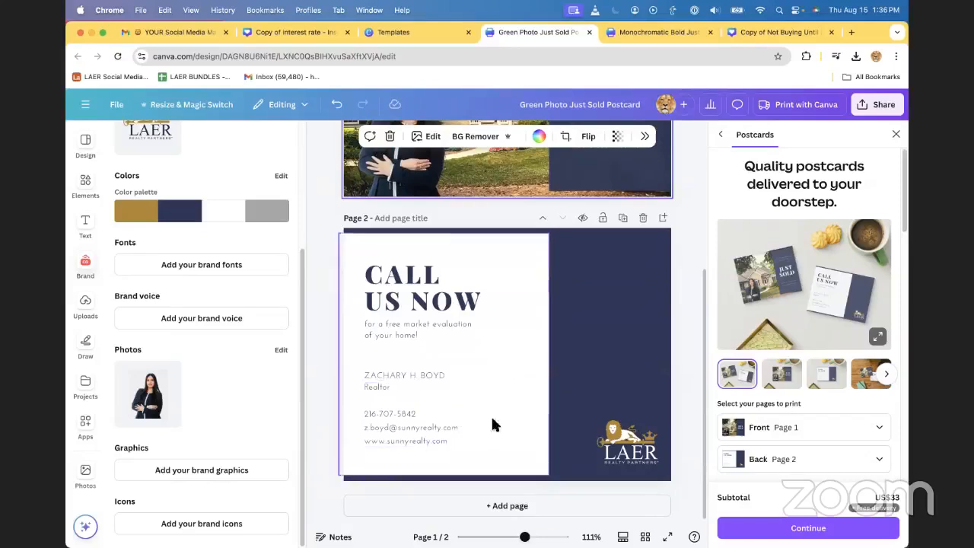
scroll(495, 422, "up", 10)
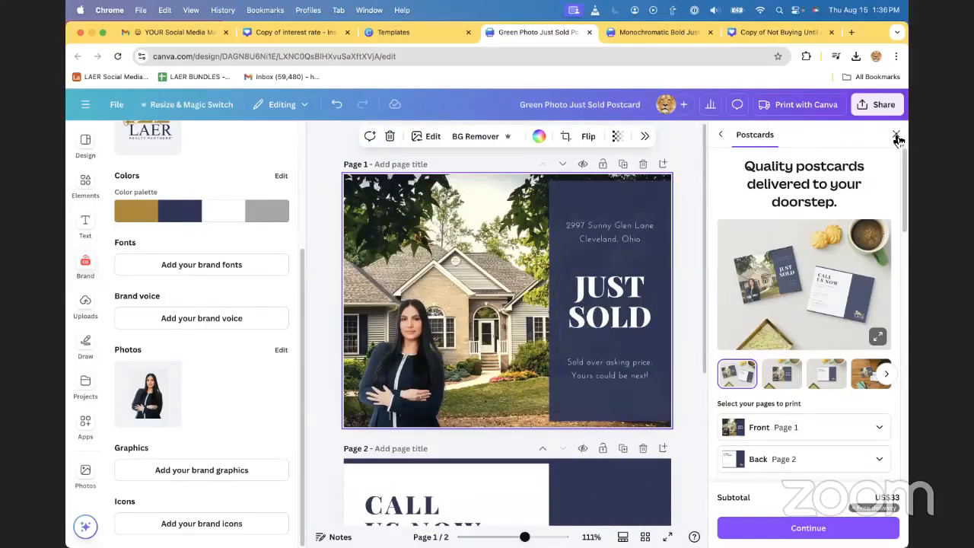
left_click(897, 136)
left_click(360, 233)
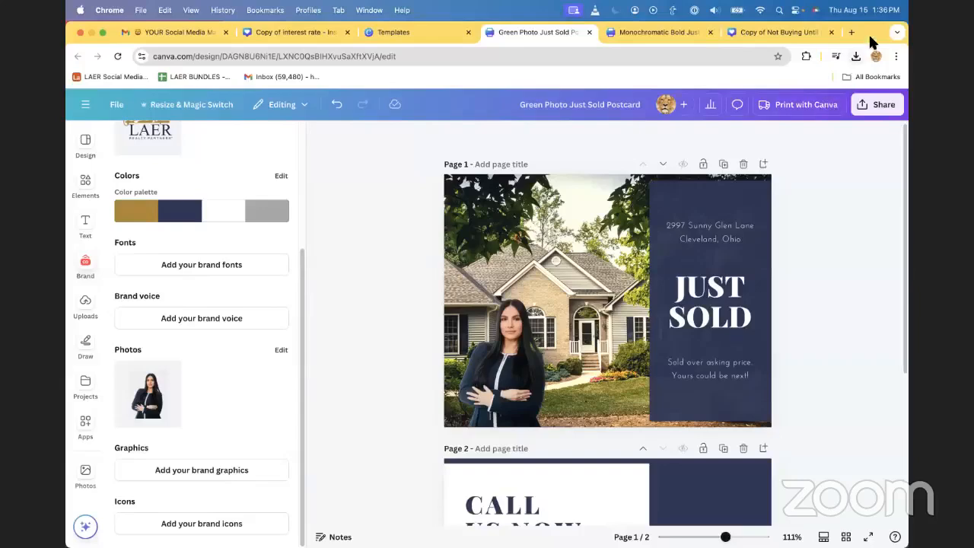
- Move the postcard's browser window aside and open youtube.com/laertraining in a new tab of the other Chrome window
left_click_drag(875, 32, 973, 99)
left_click(601, 110)
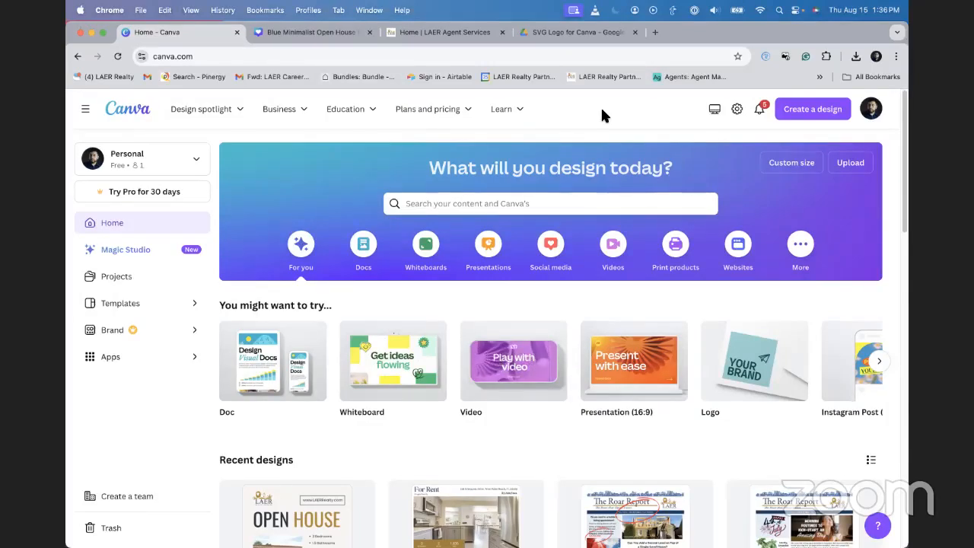
key("super+t")
type("youtube.com")
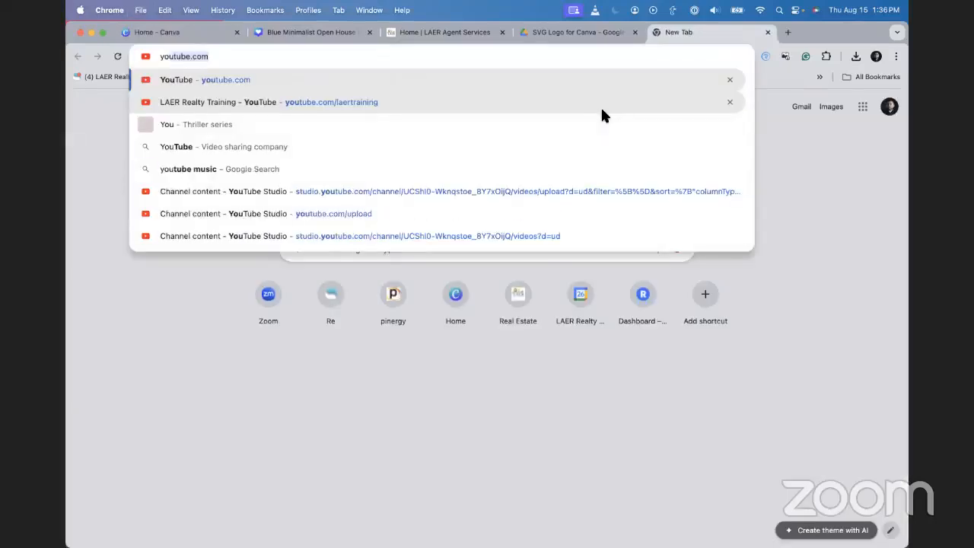
type(".")
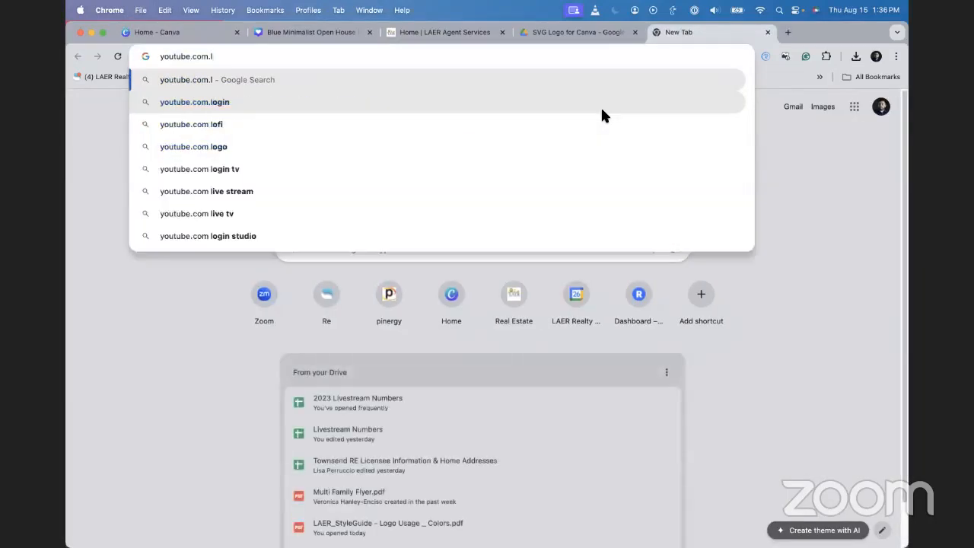
key("BackSpace")
type("/laertraining")
key("Return")
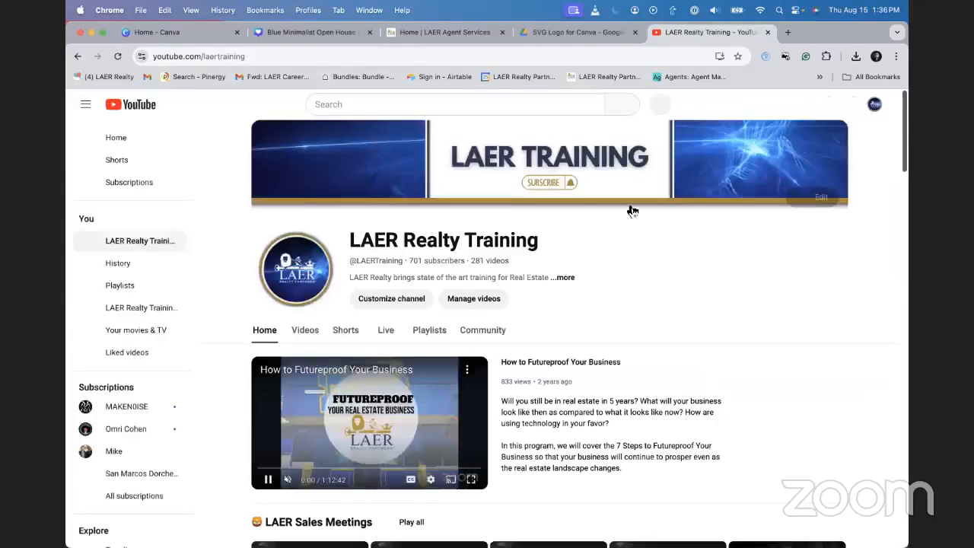
- Pause the channel's featured video and look through its LAER Sales Meetings, LAER Boot Camp and EXCLUSIVE Trainings sections
left_click(268, 460)
scroll(505, 297, "down", 3)
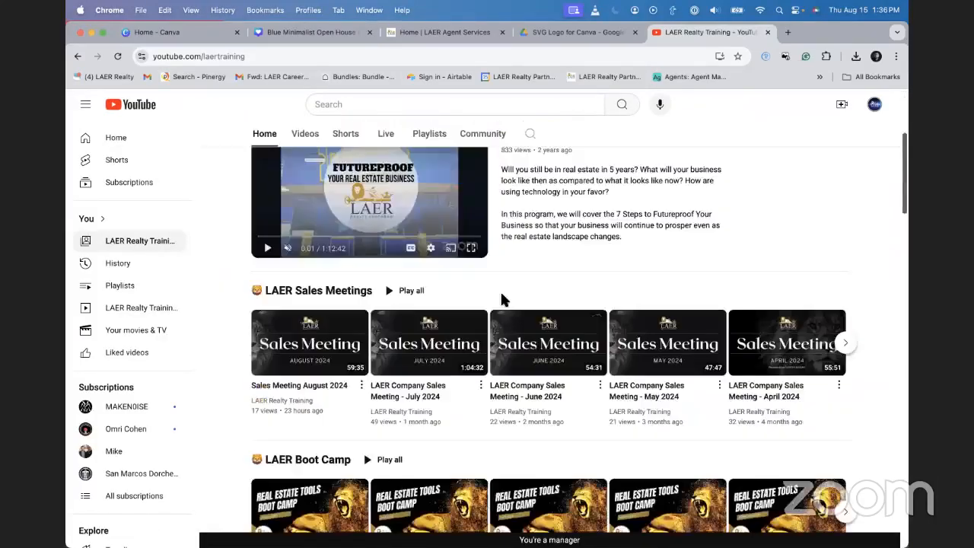
scroll(657, 285, "down", 1)
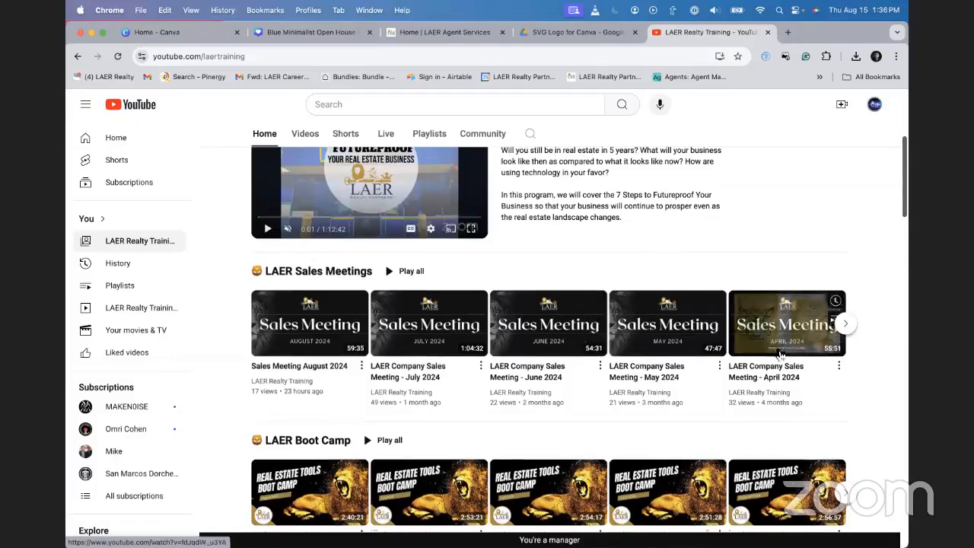
scroll(756, 355, "down", 3)
scroll(755, 355, "down", 2)
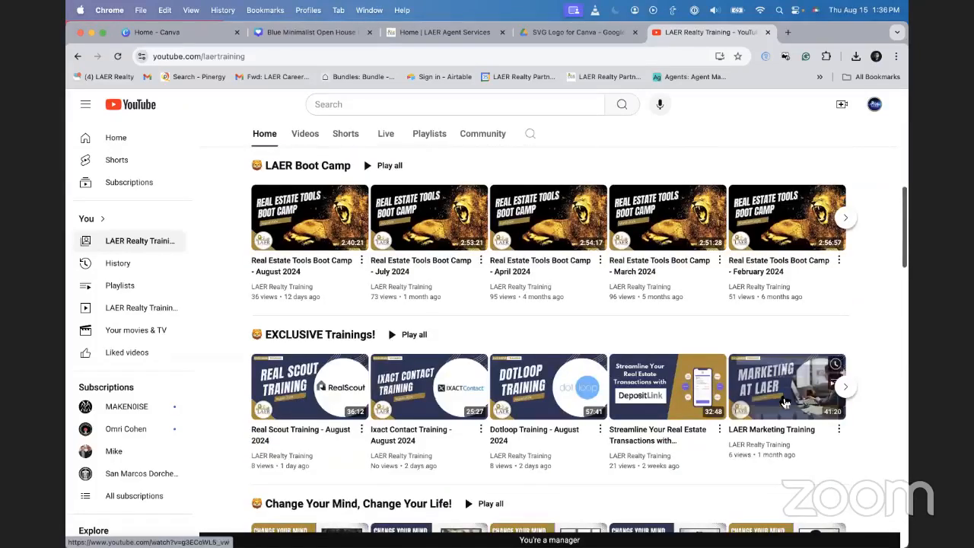
scroll(497, 306, "up", 8)
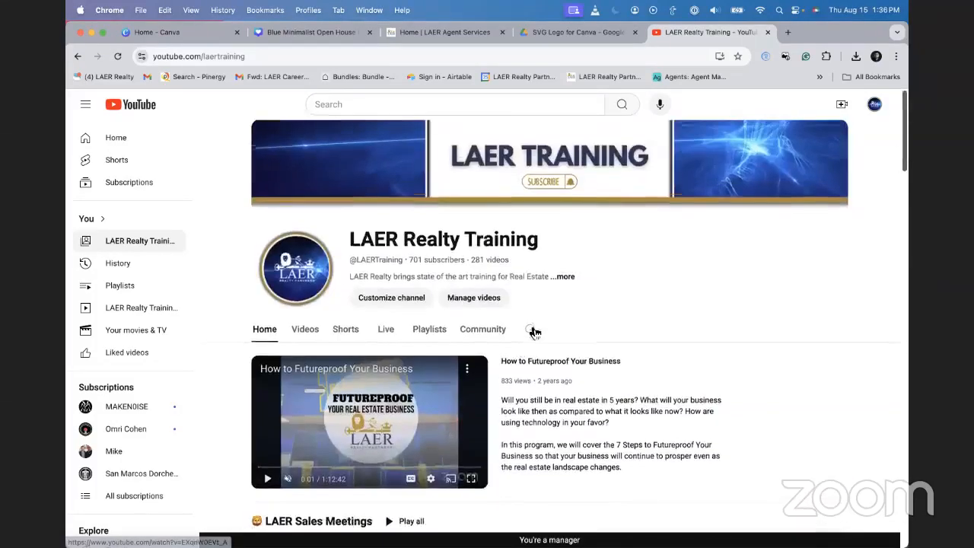